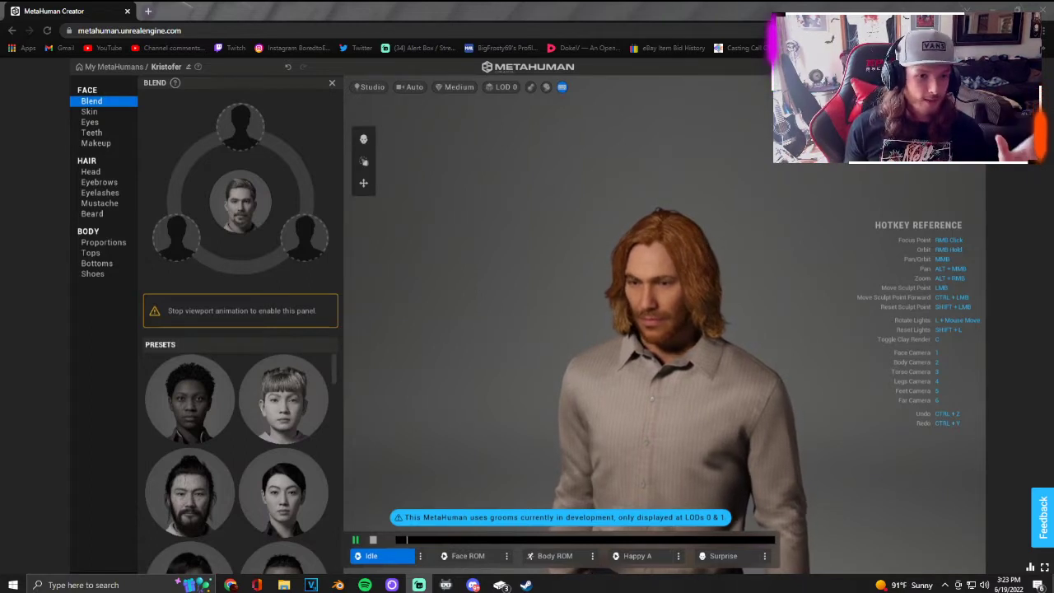
Step: Try a fuller beard style on the character and restore the original short beard
click(100, 202)
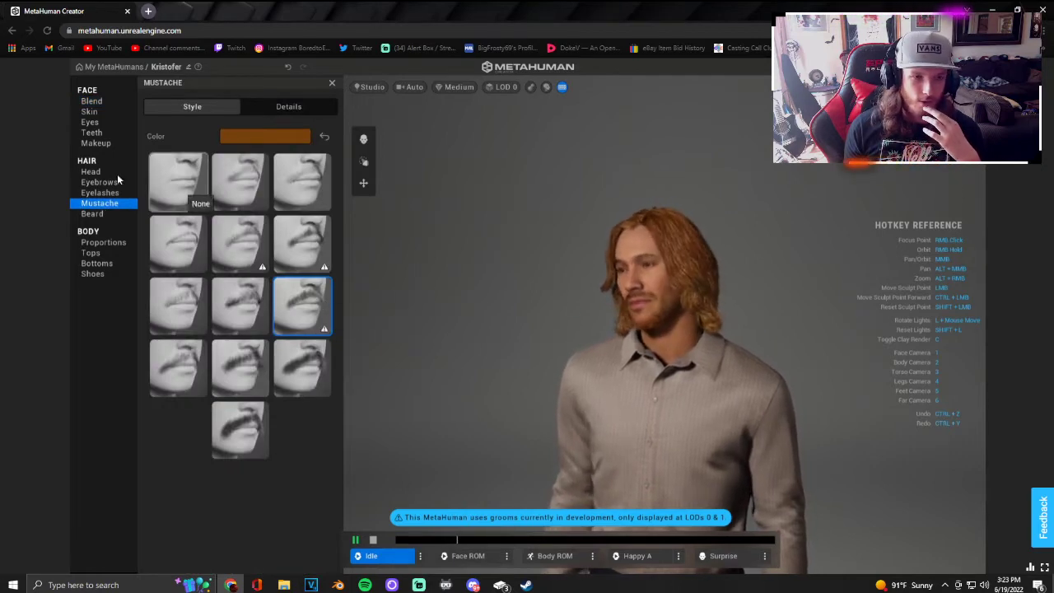
click(92, 213)
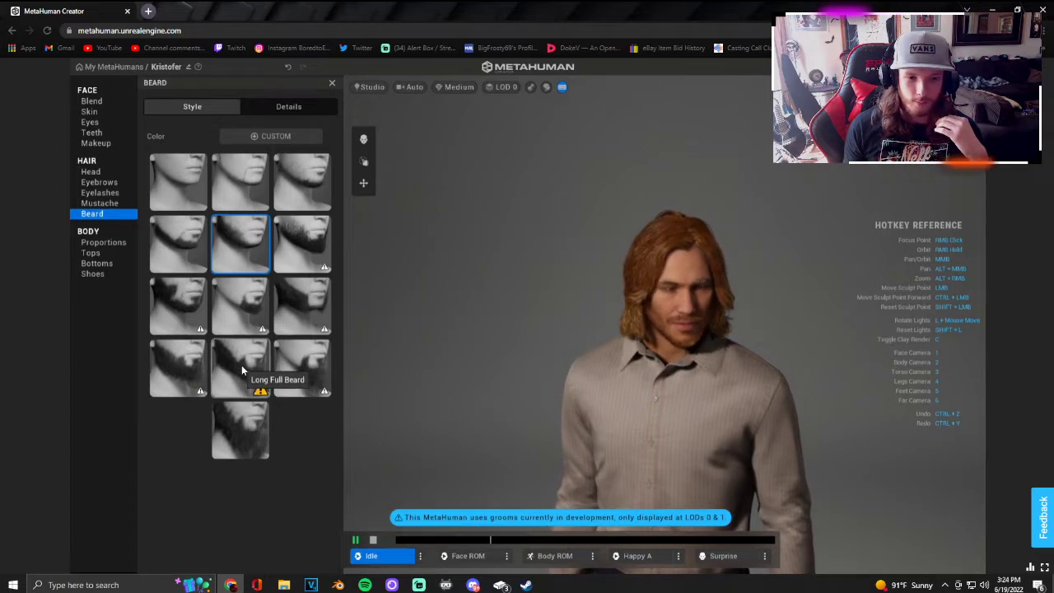
click(307, 235)
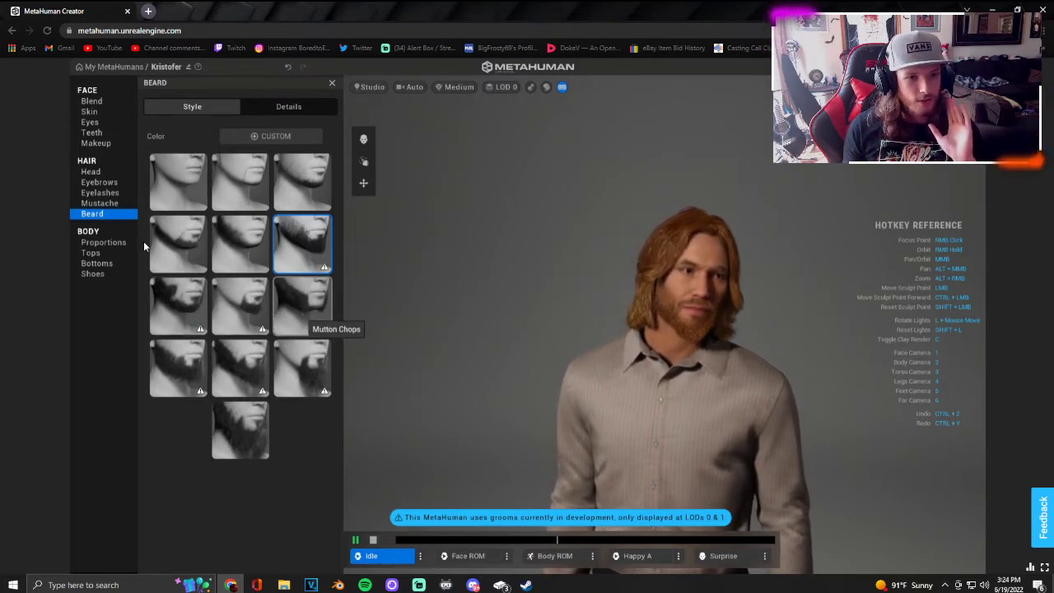
click(235, 257)
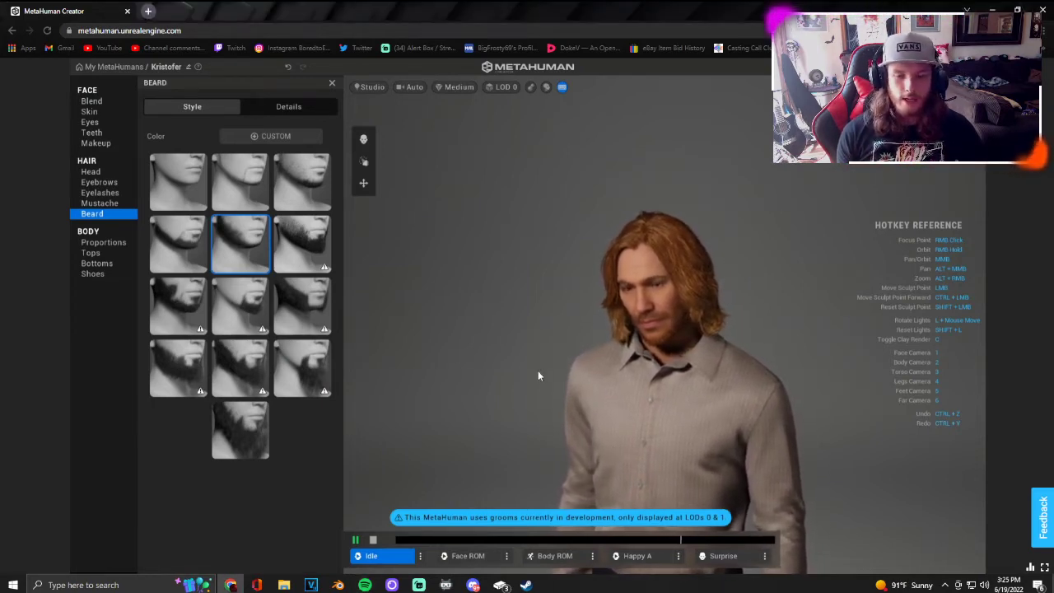
Step: Examine the character's full body and outfit from several angles and its face and beard up close
scroll(706, 357, down, 5)
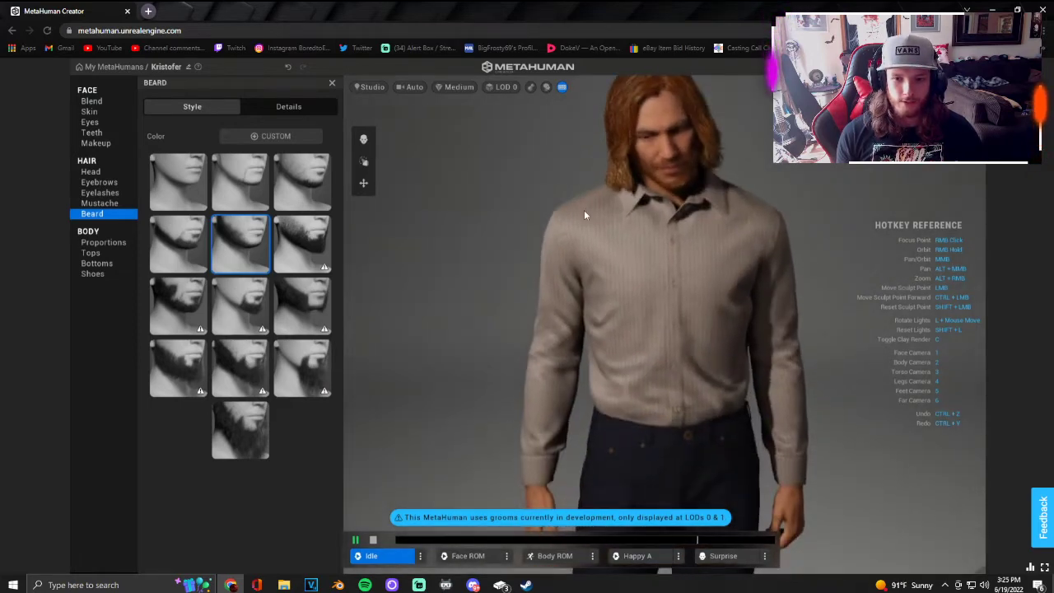
right_drag(661, 316, 793, 332)
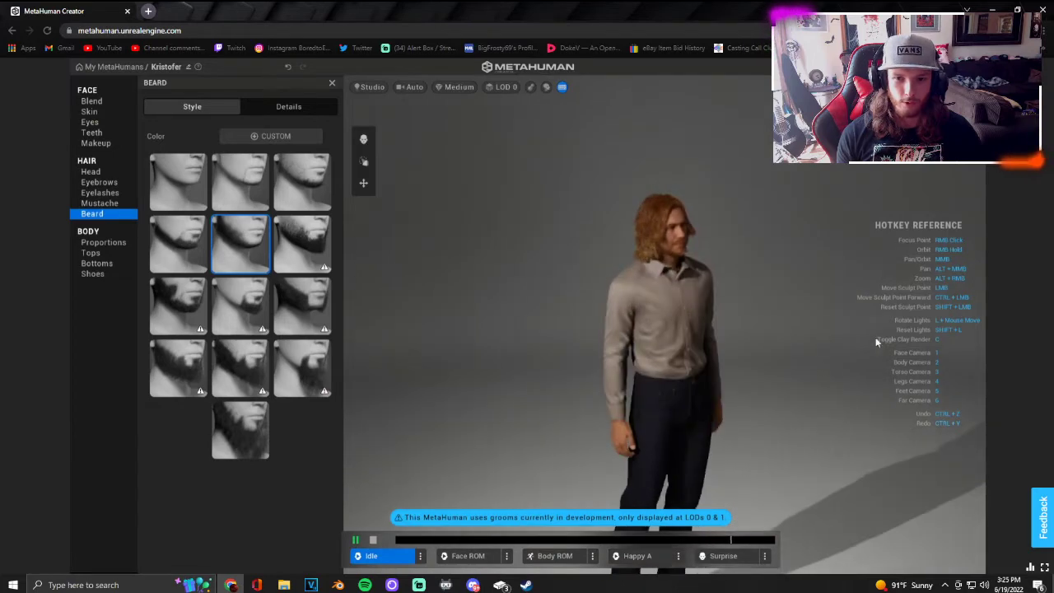
scroll(704, 245, up, 5)
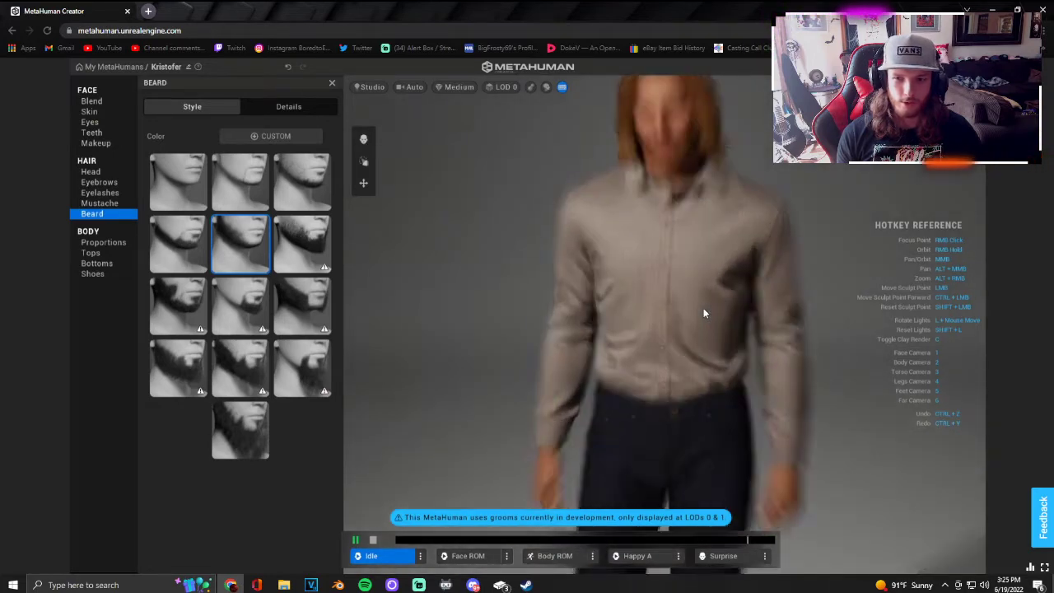
middle_drag(702, 234, 665, 367)
scroll(659, 342, up, 3)
scroll(658, 345, up, 5)
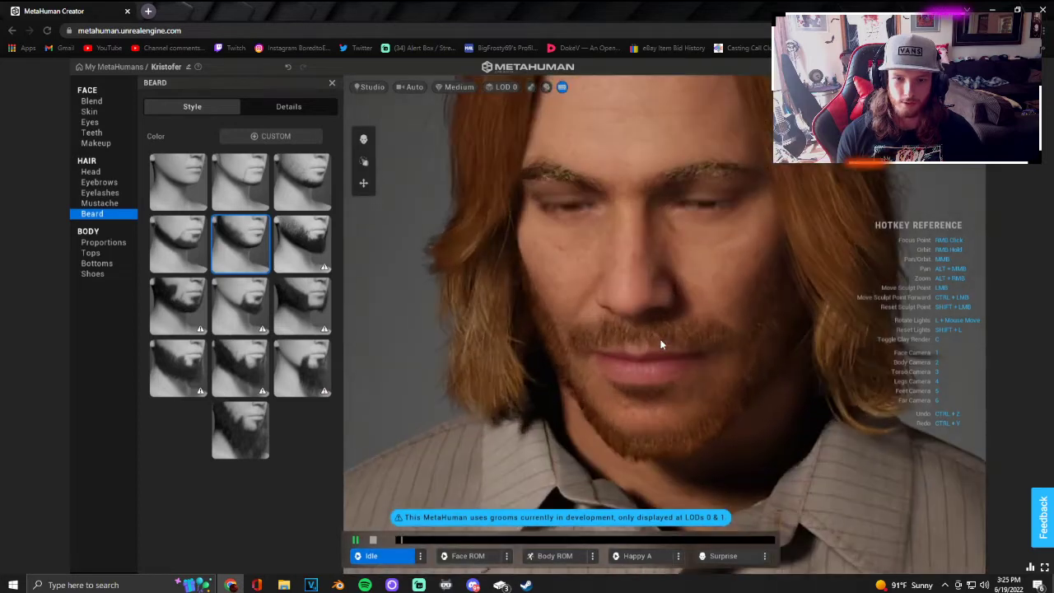
scroll(659, 339, down, 5)
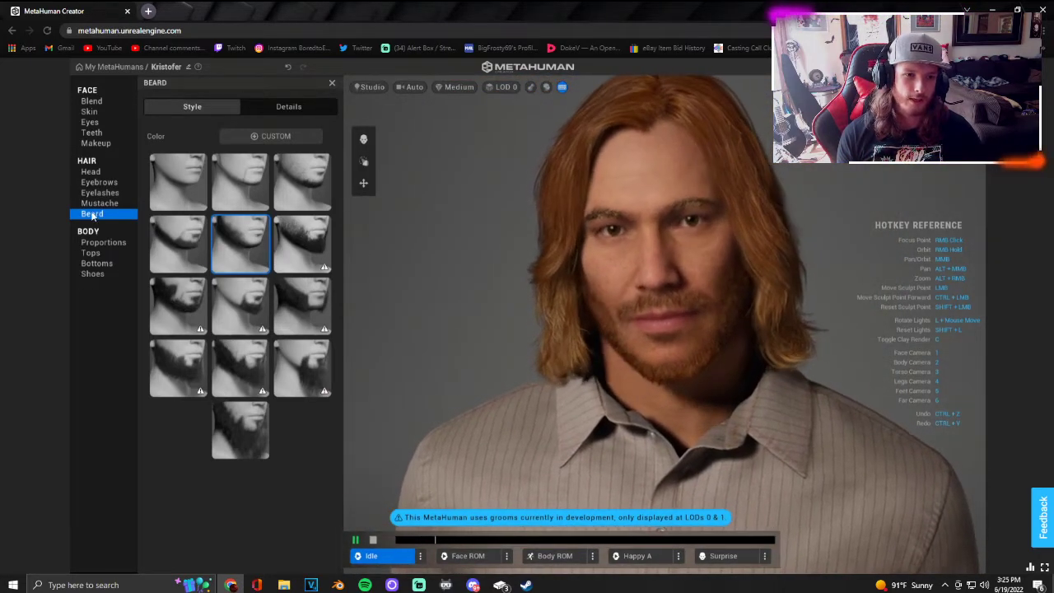
Step: Browse the preset characters available for blending the face
click(92, 101)
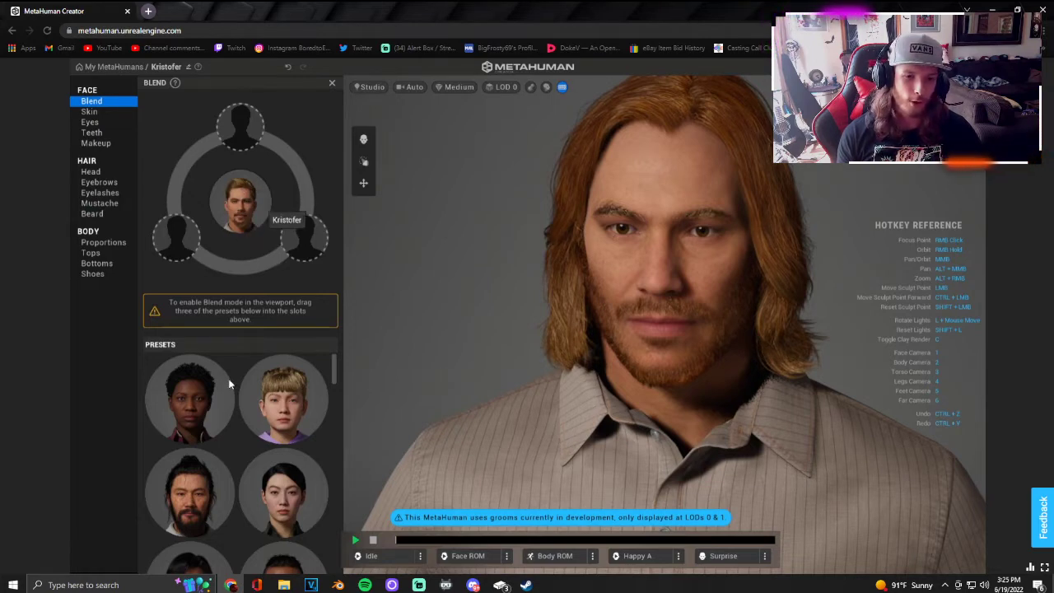
scroll(225, 408, down, 6)
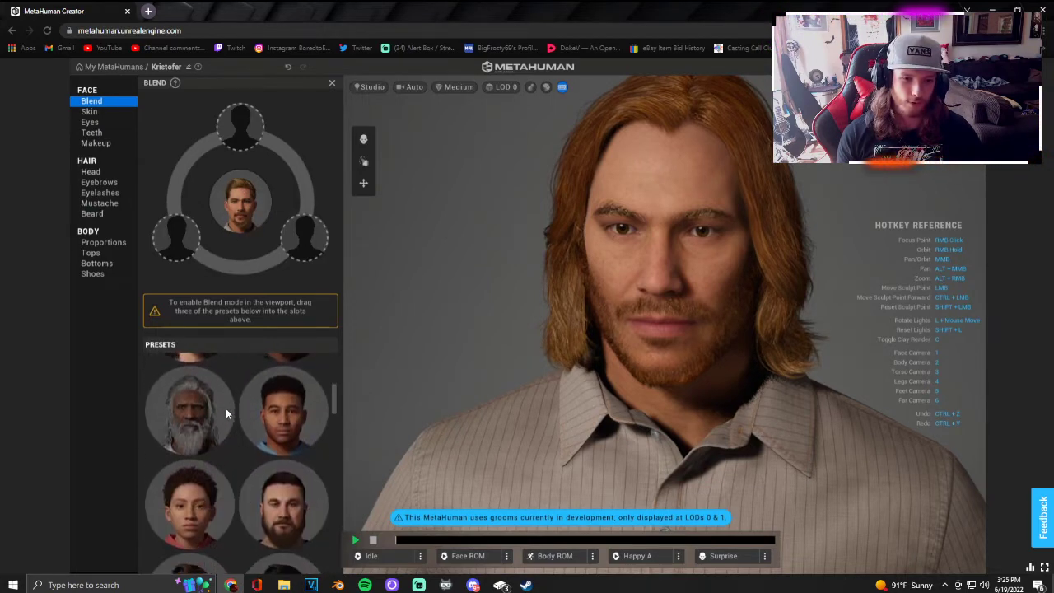
scroll(226, 408, down, 5)
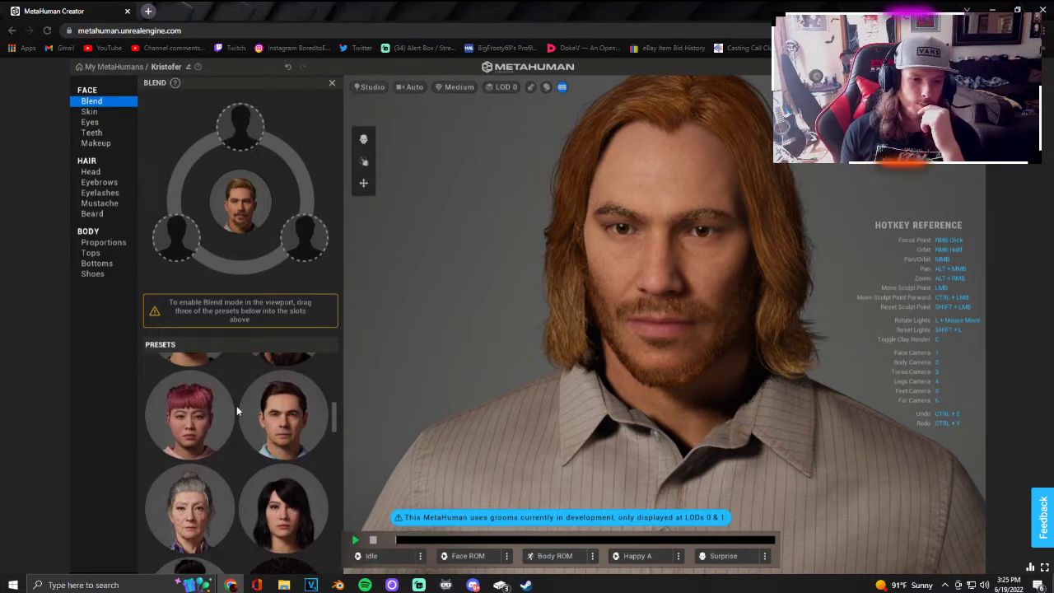
scroll(236, 407, down, 3)
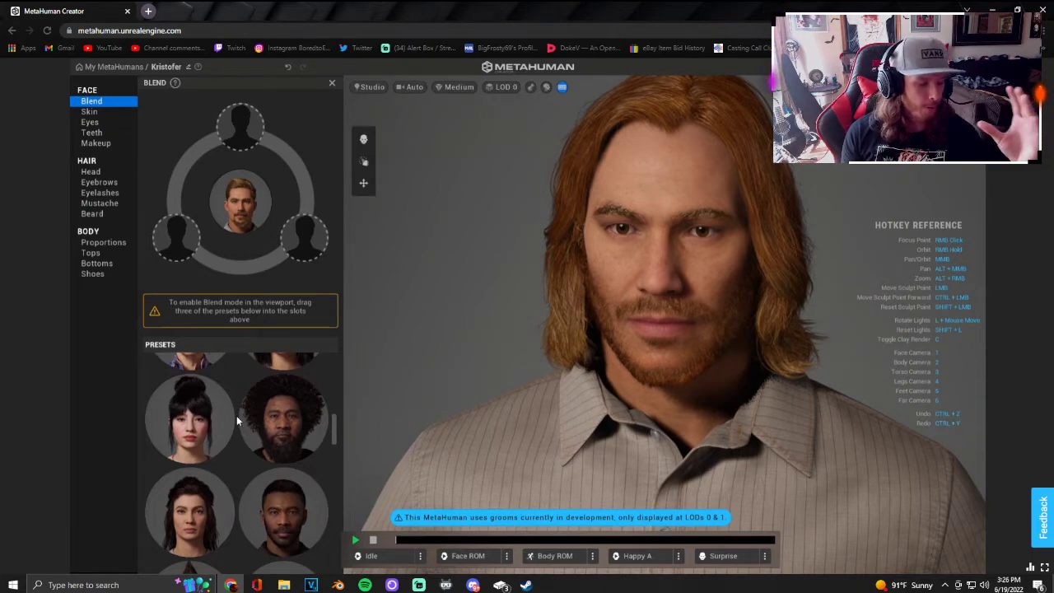
Step: Play the Idle animation on the character and check the poses and loops available for the Face ROM slot
click(356, 541)
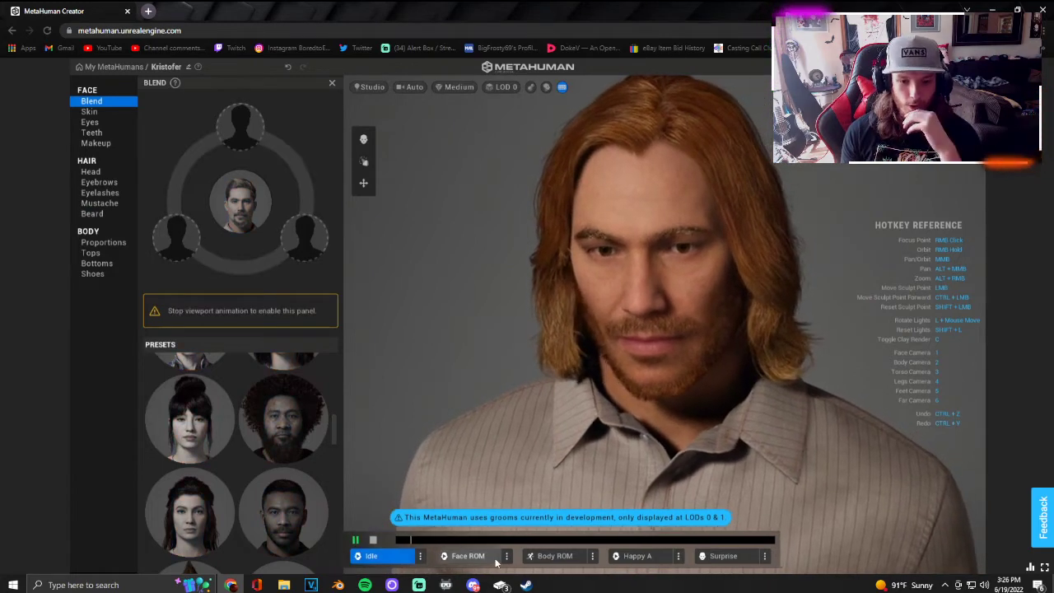
click(507, 556)
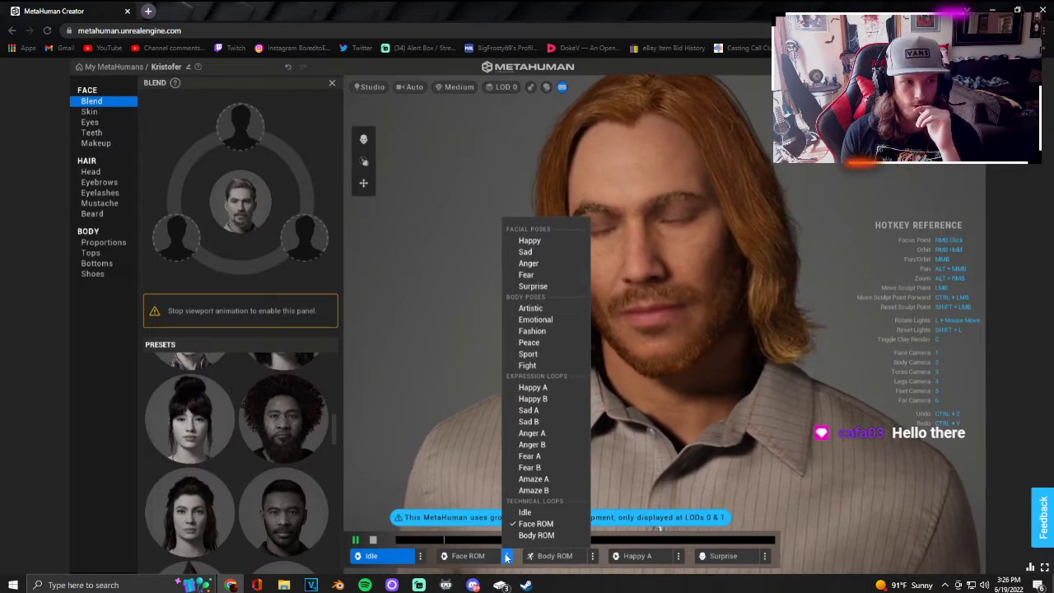
click(508, 556)
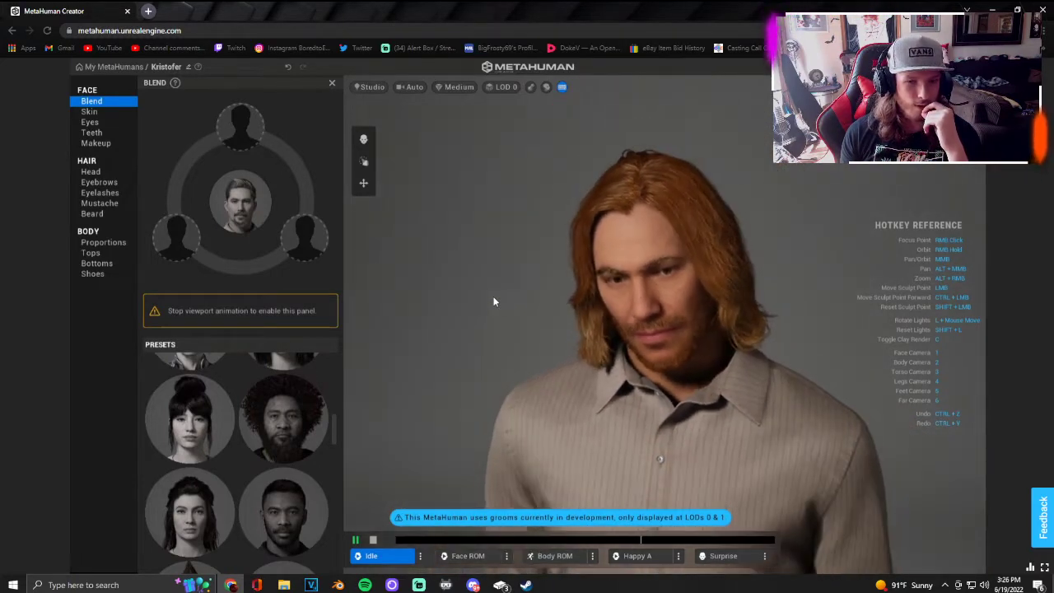
middle_drag(561, 384, 546, 290)
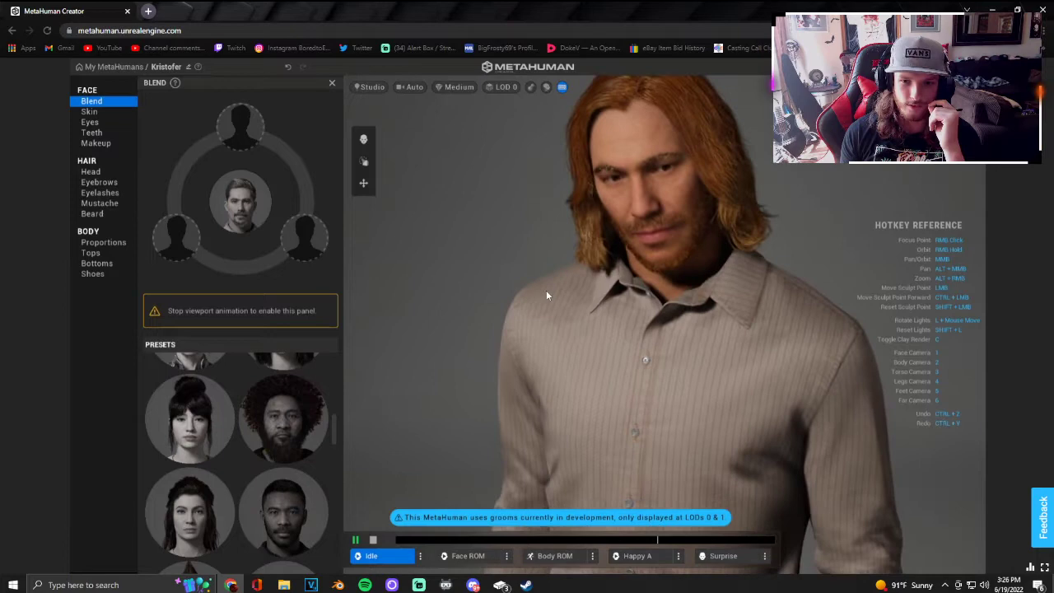
scroll(546, 295, down, 3)
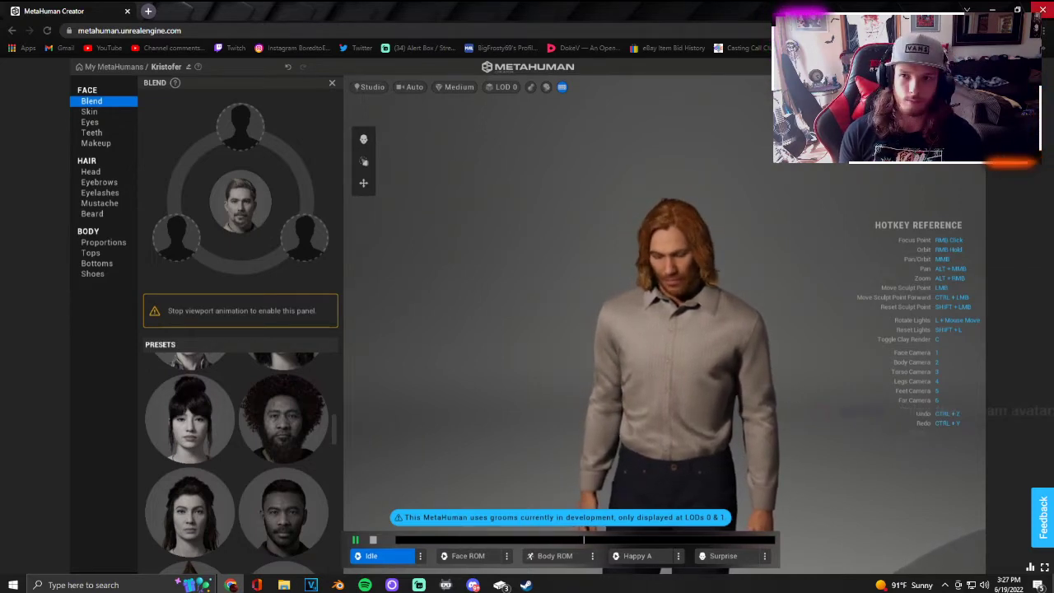
Step: Leave the browser and launch Stream Avatars from the desktop
click(1043, 10)
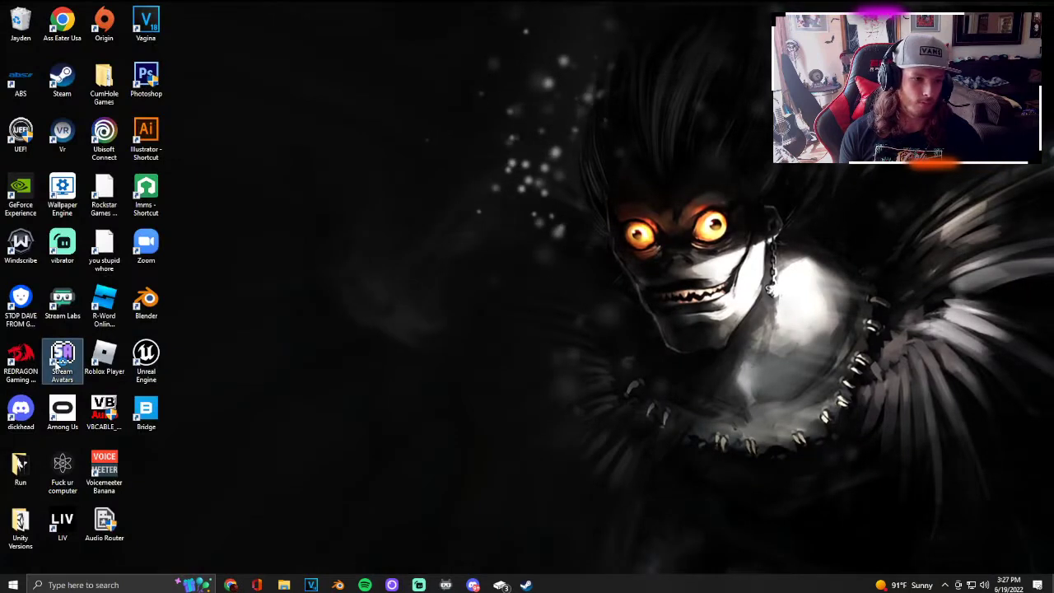
double_click(60, 363)
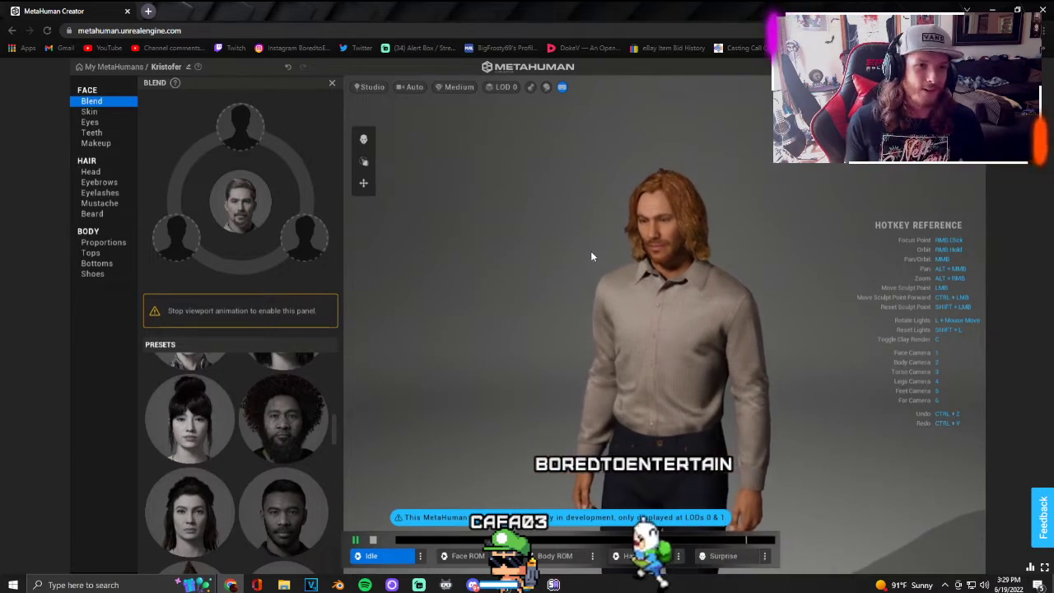
Step: Search Google Images for "pokemon go cards" in a new browser tab
click(149, 10)
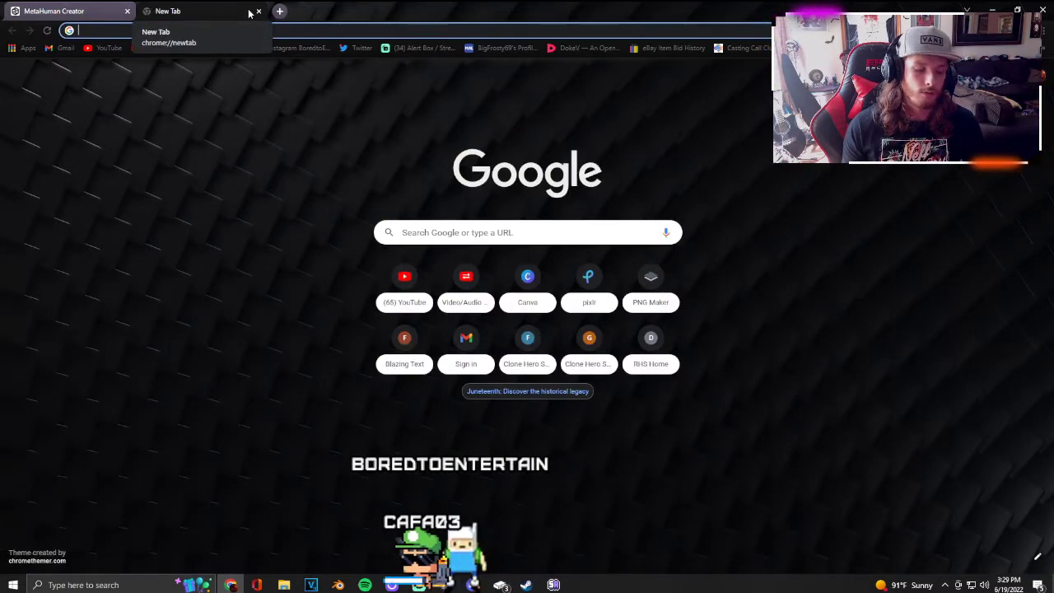
text(poke)
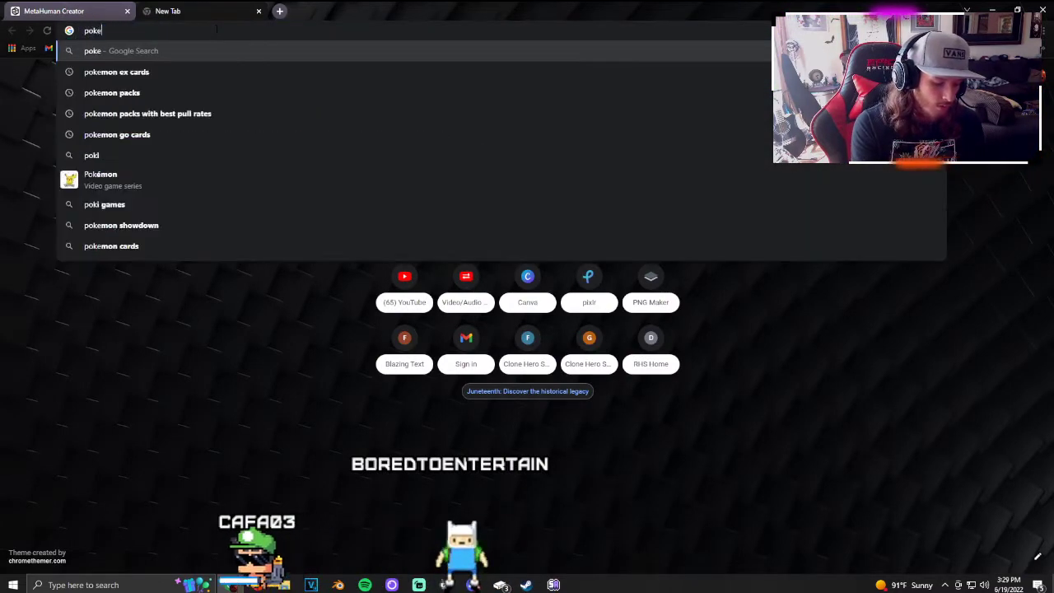
text(mon go)
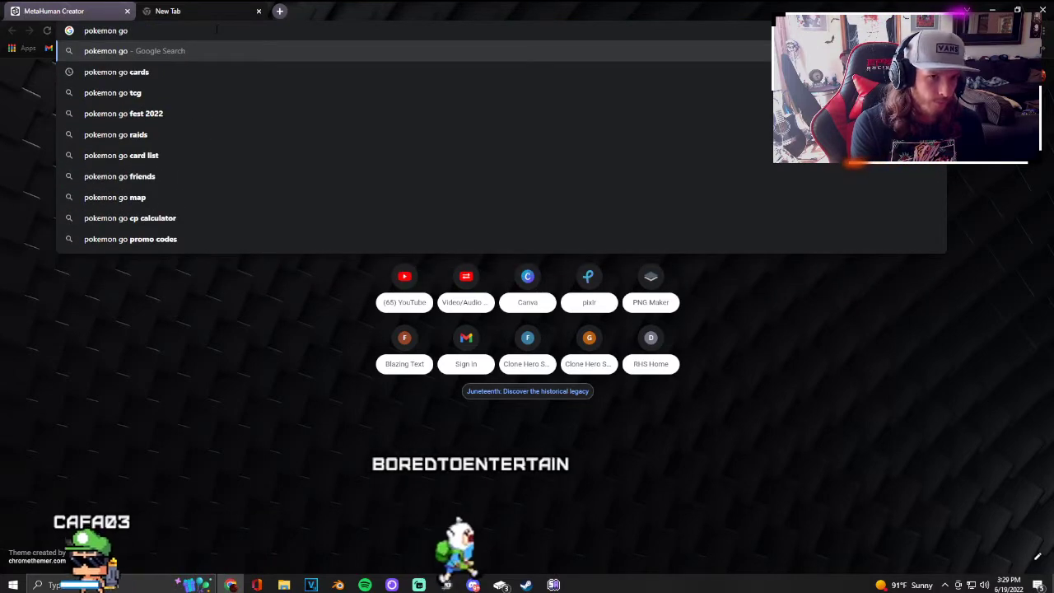
text( cards)
key(Return)
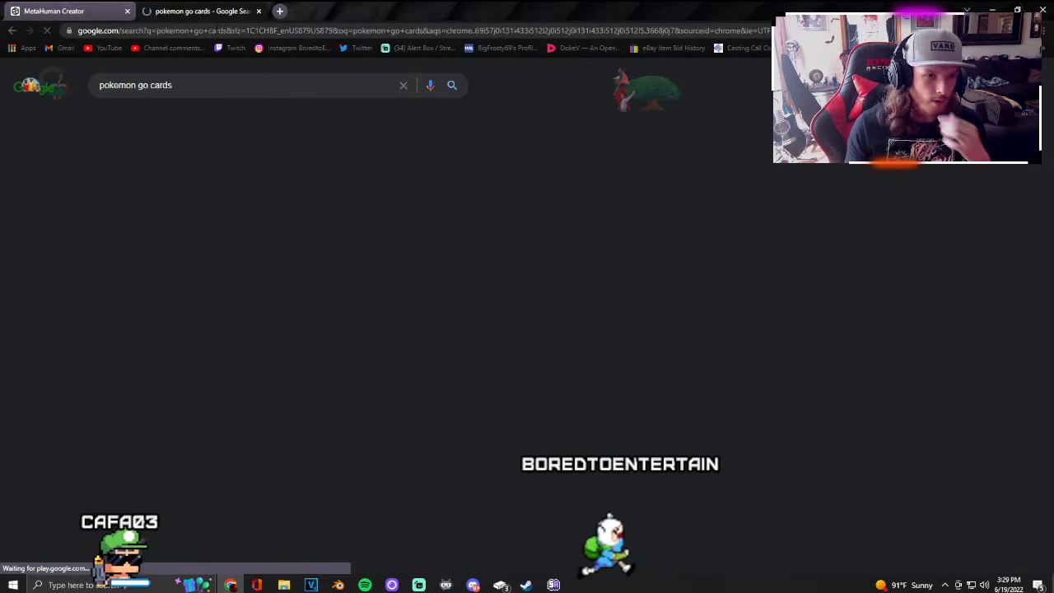
click(214, 120)
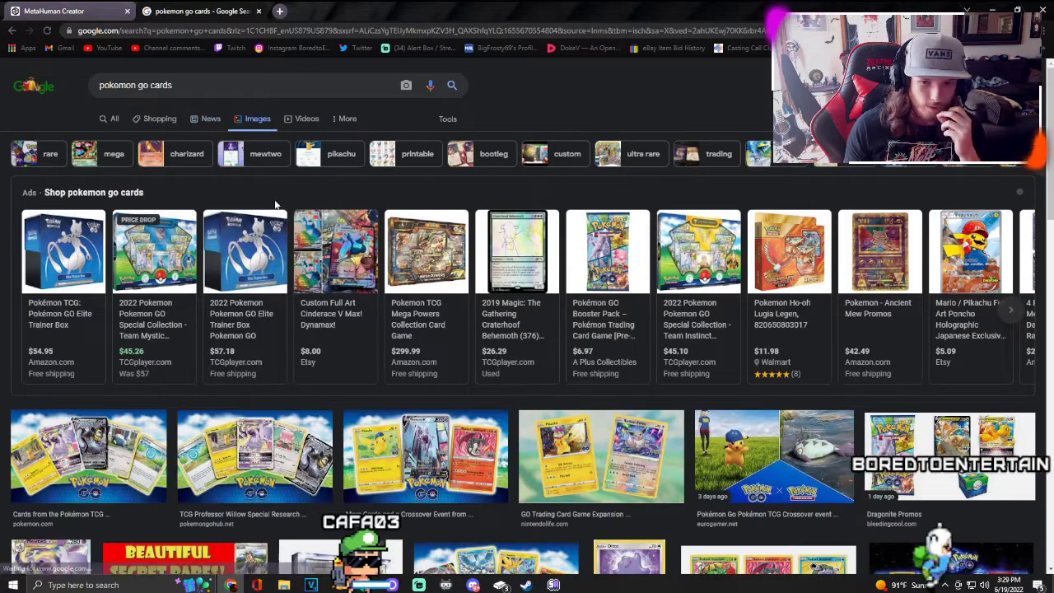
Step: Look through the image results for Pokémon GO cards, boxes and special collections
scroll(275, 205, down, 2)
scroll(276, 206, down, 1)
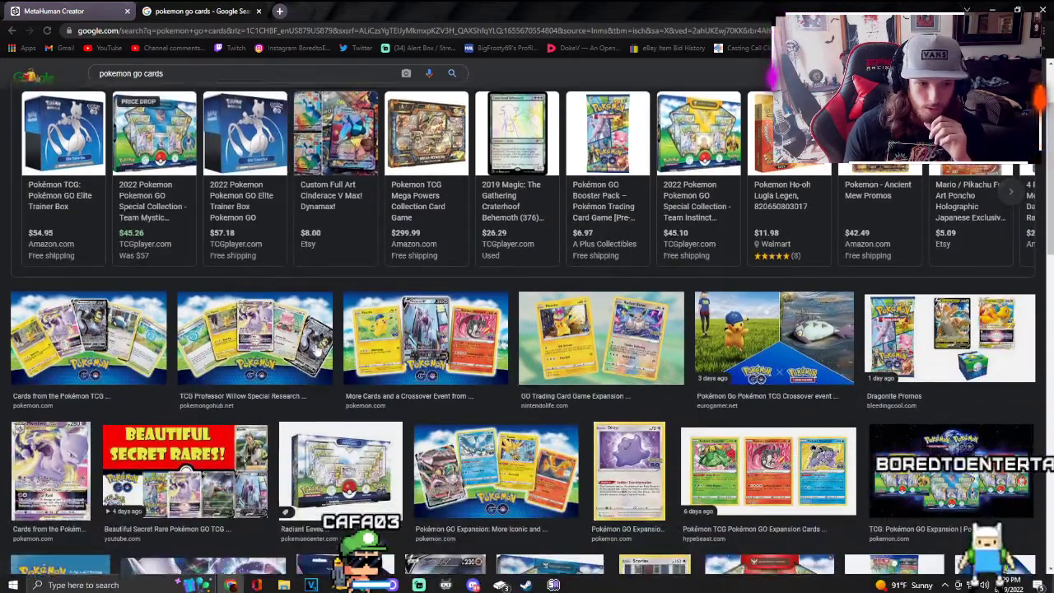
scroll(317, 349, down, 2)
scroll(317, 351, down, 1)
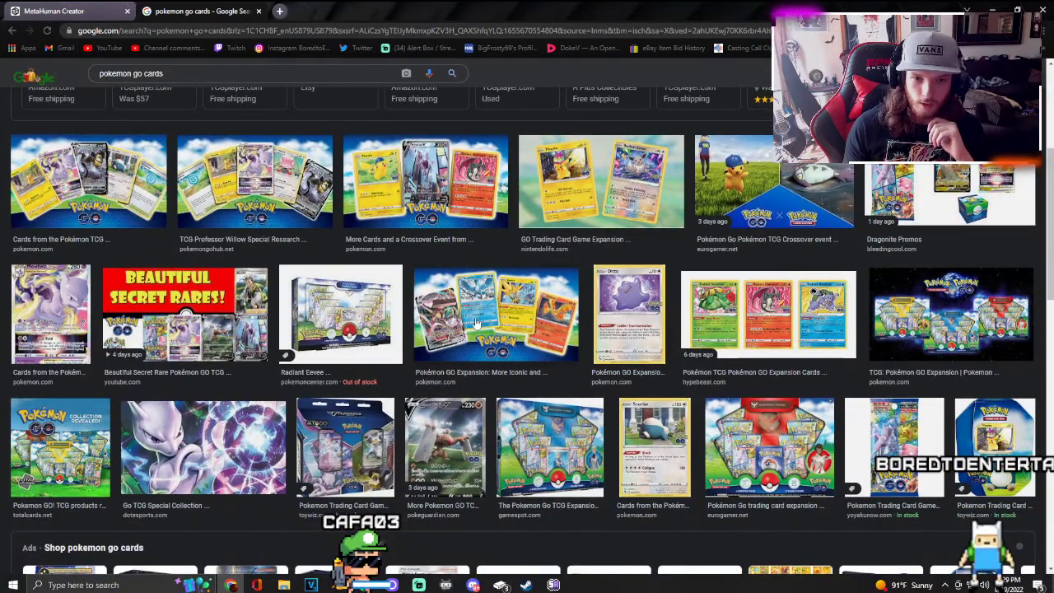
scroll(482, 323, down, 2)
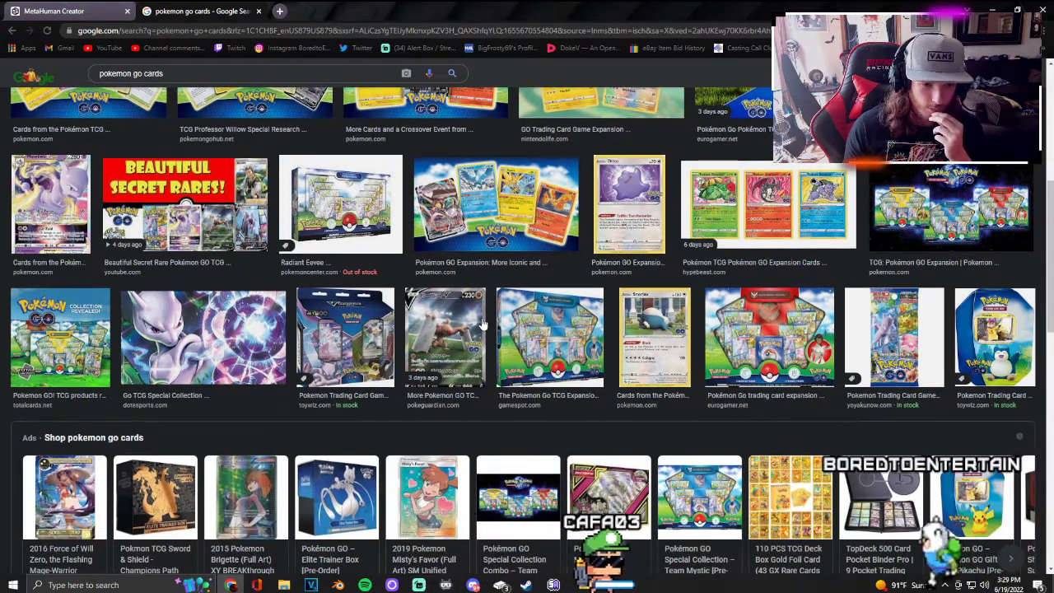
scroll(483, 323, down, 3)
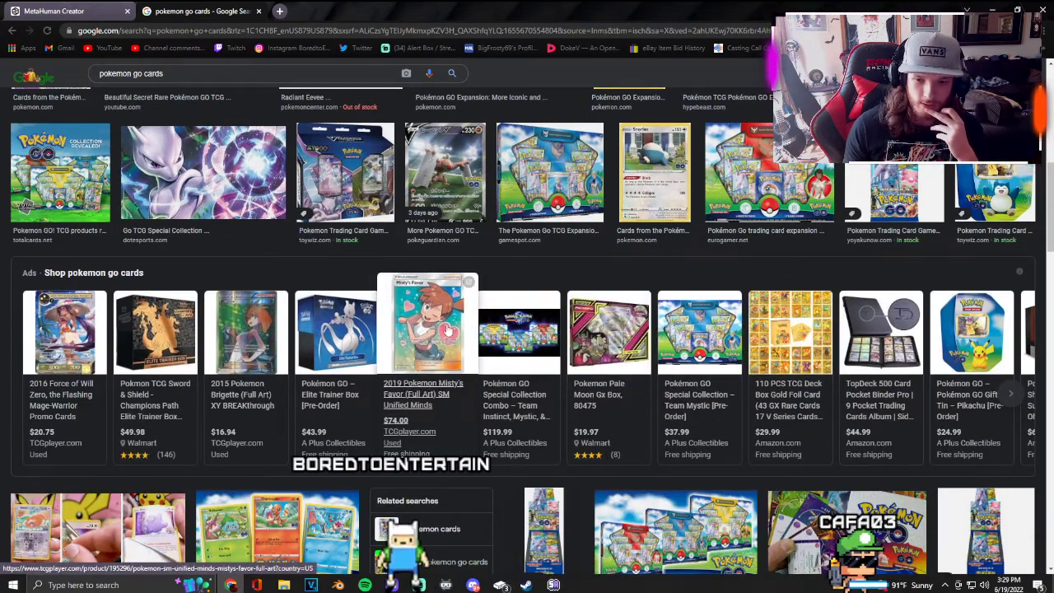
scroll(444, 328, down, 1)
scroll(452, 284, down, 4)
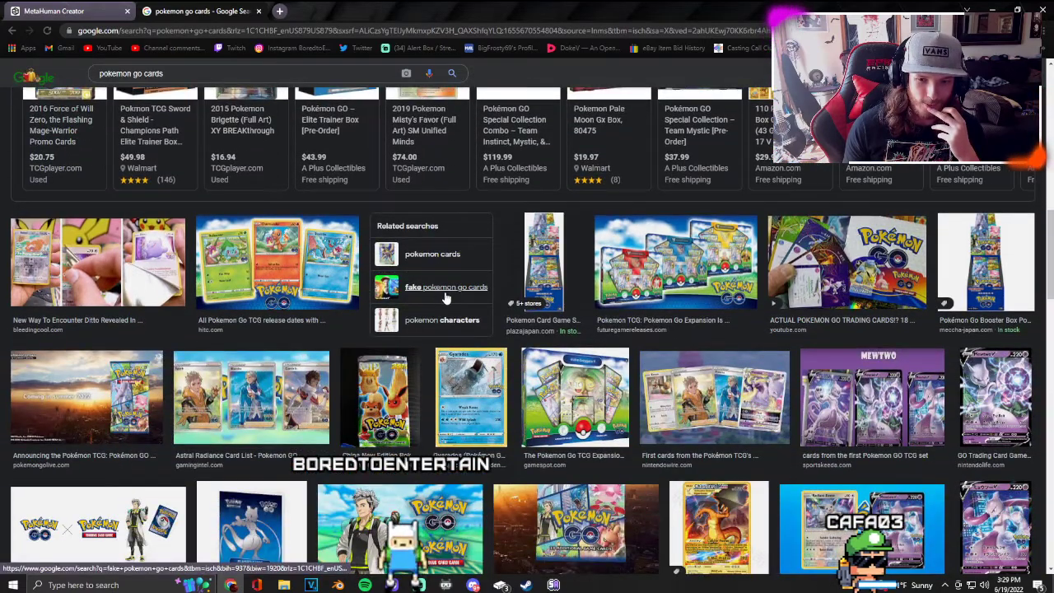
scroll(445, 298, down, 5)
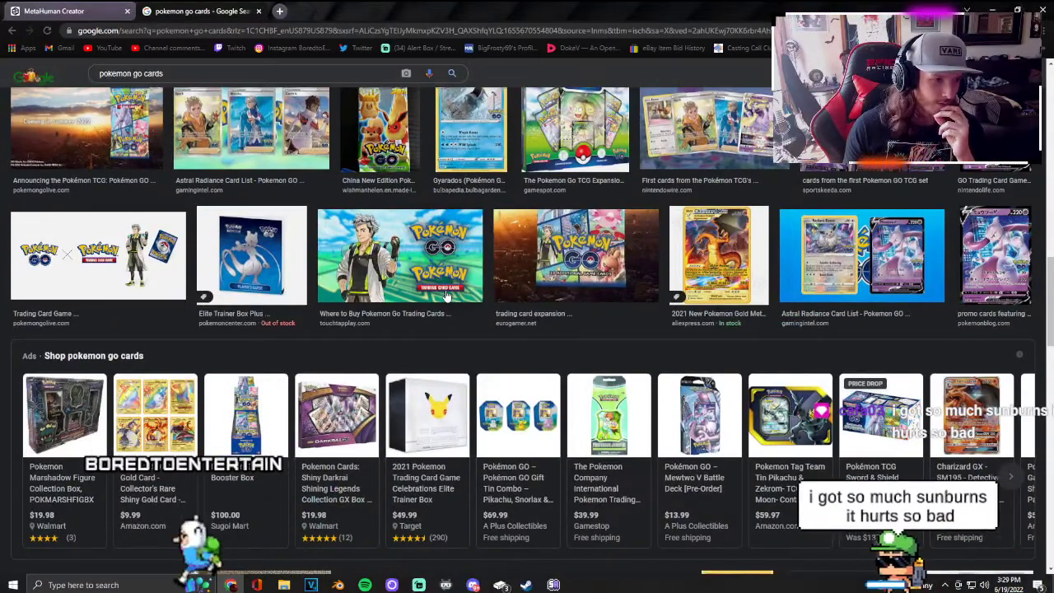
scroll(441, 301, up, 5)
scroll(436, 307, up, 4)
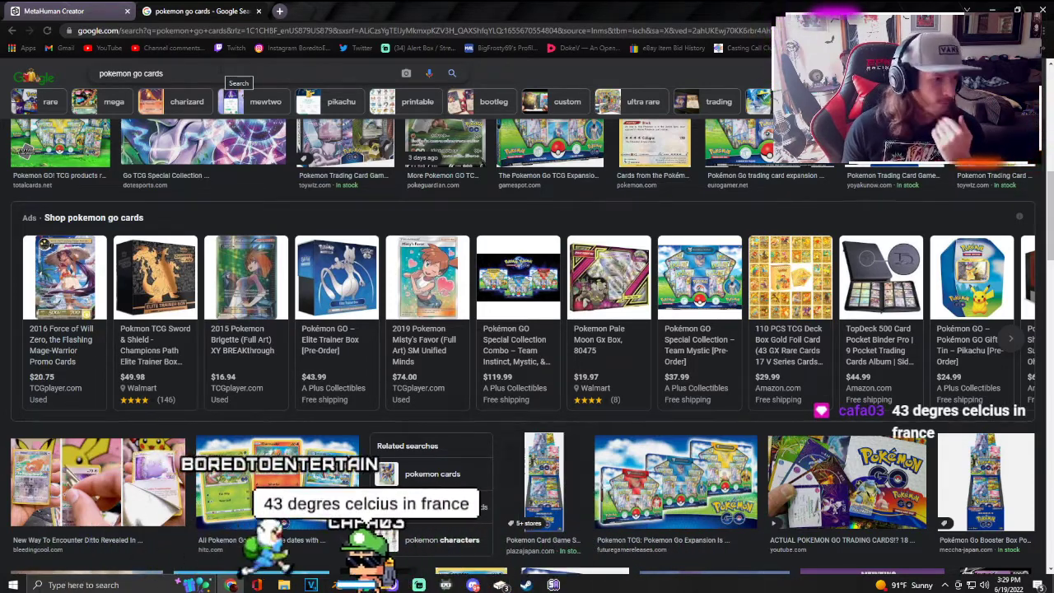
scroll(238, 74, up, 5)
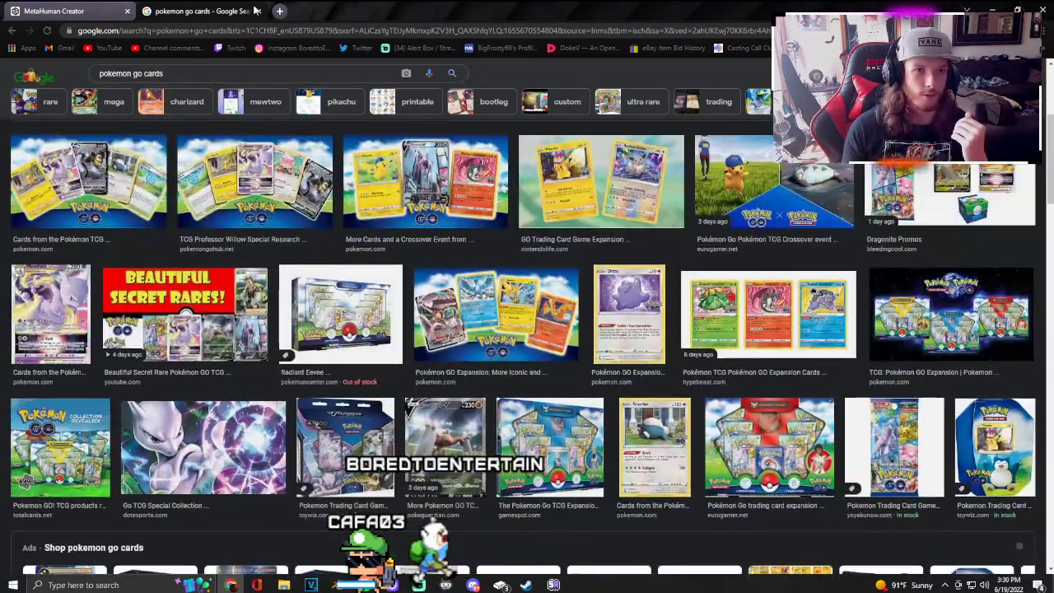
Step: Replace the Pokémon card search tab with a blank new tab
click(281, 11)
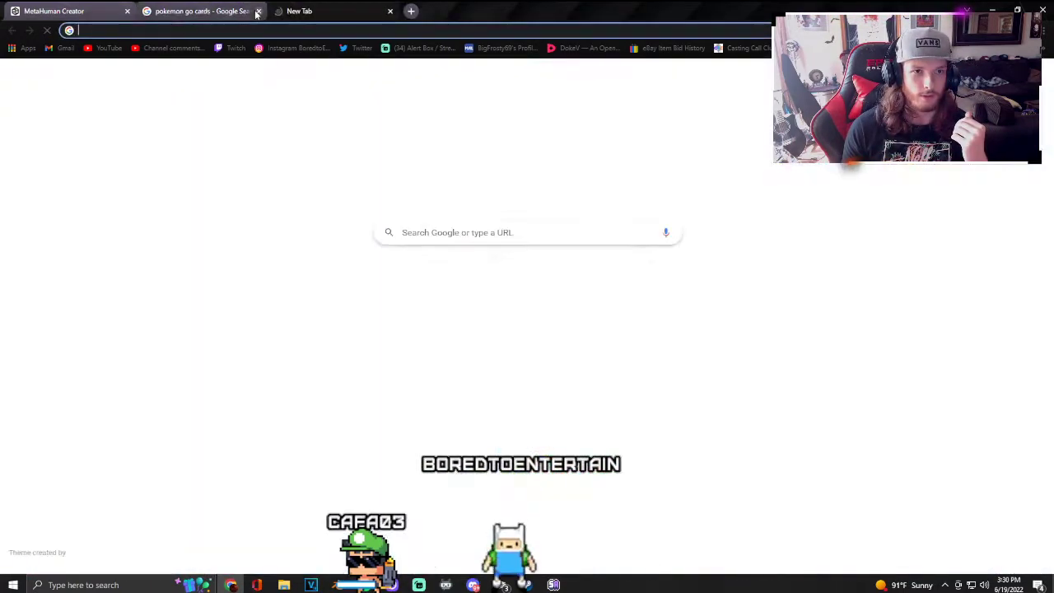
click(257, 11)
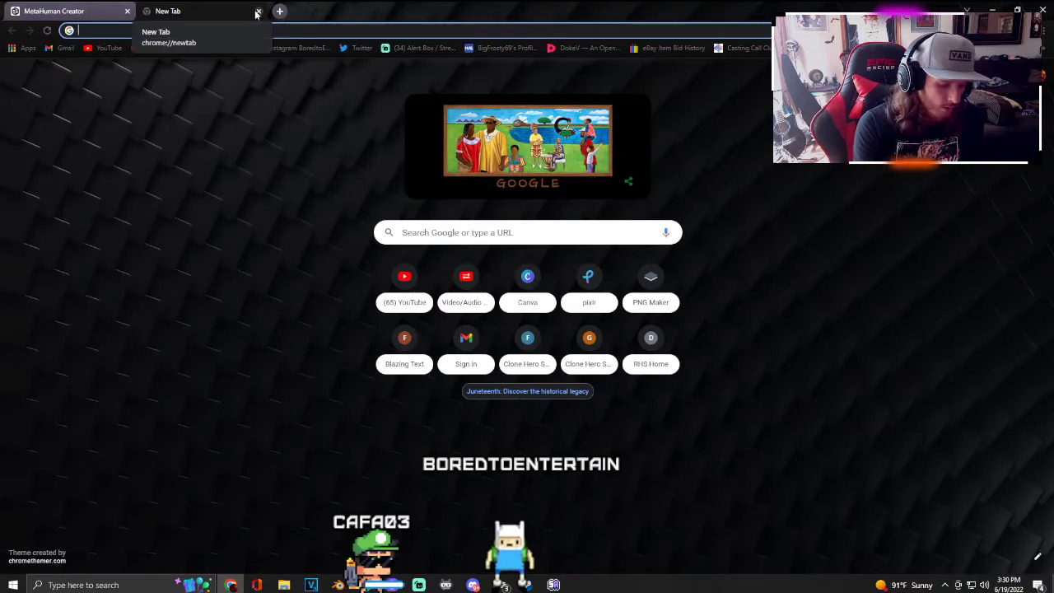
Step: Search Google for "celcius to f" and convert 43 degrees Celsius to Fahrenheit
text(ce)
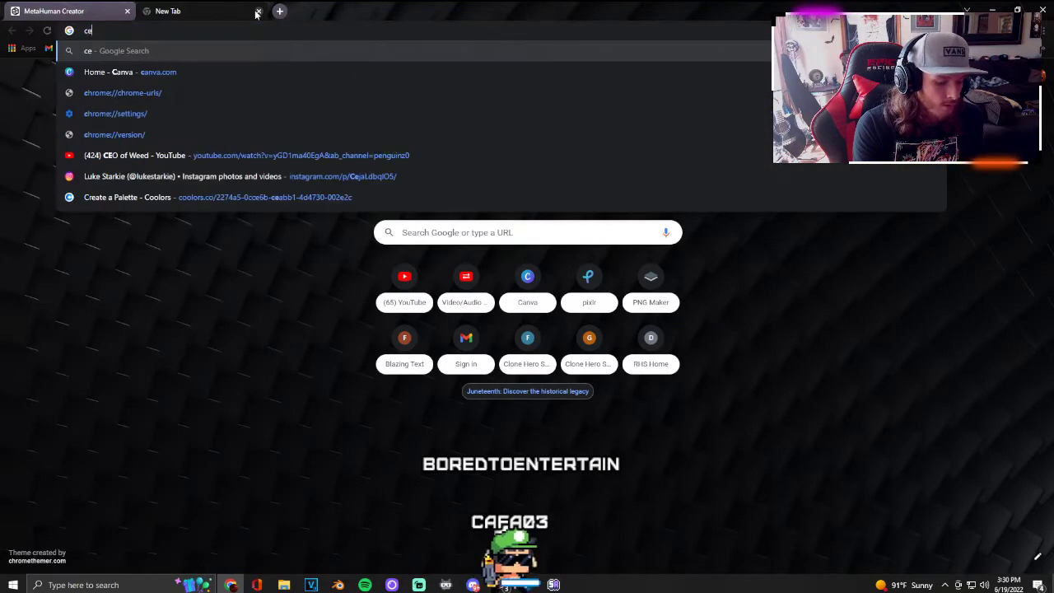
text(lcius )
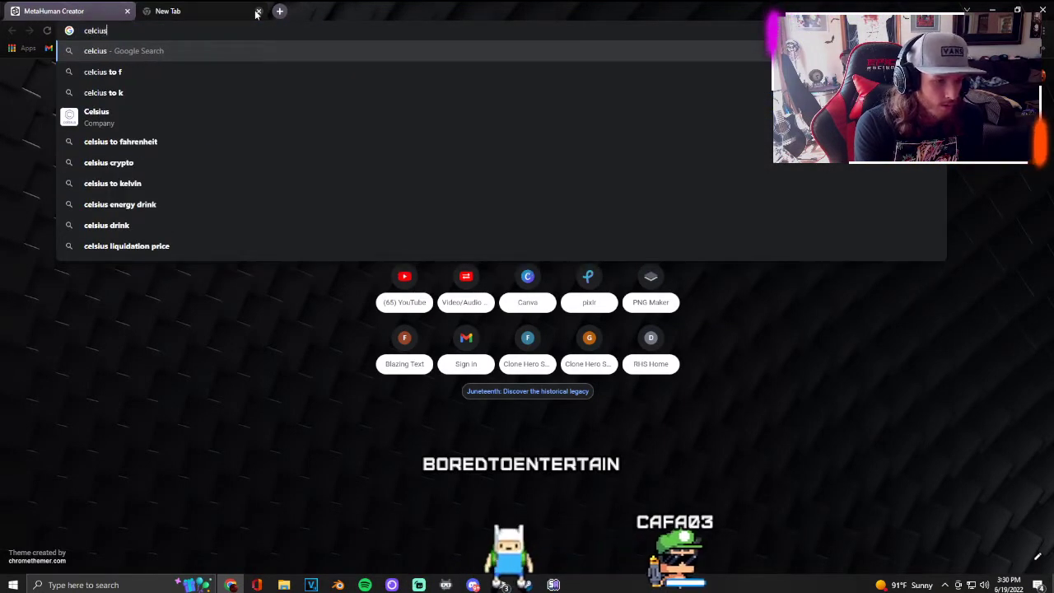
text(to f)
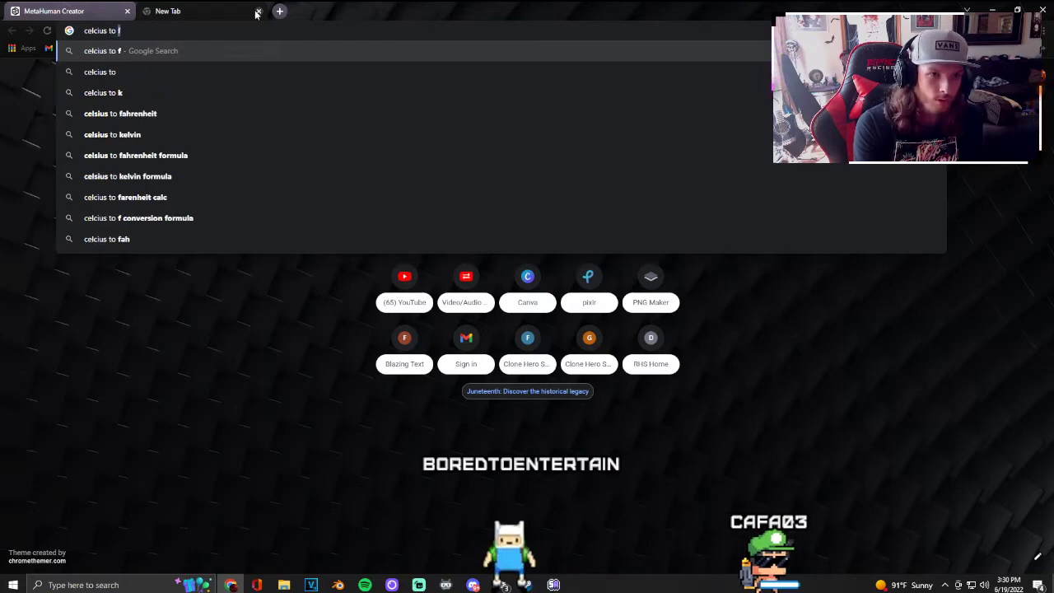
key(Return)
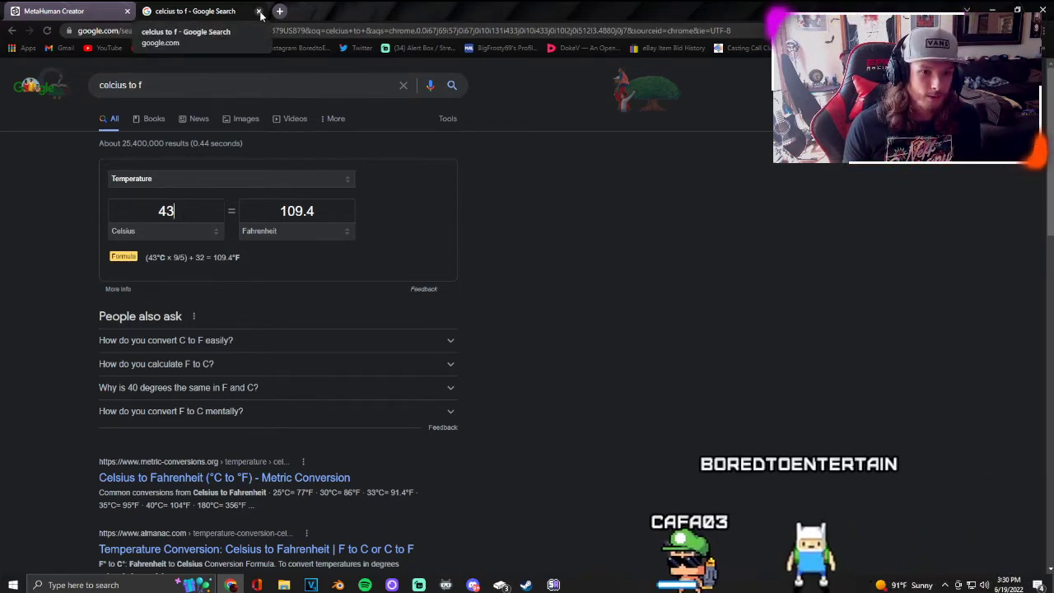
Step: Convert 80 and 90 degrees Fahrenheit to Celsius in the temperature converter, and close the search tab
click(284, 212)
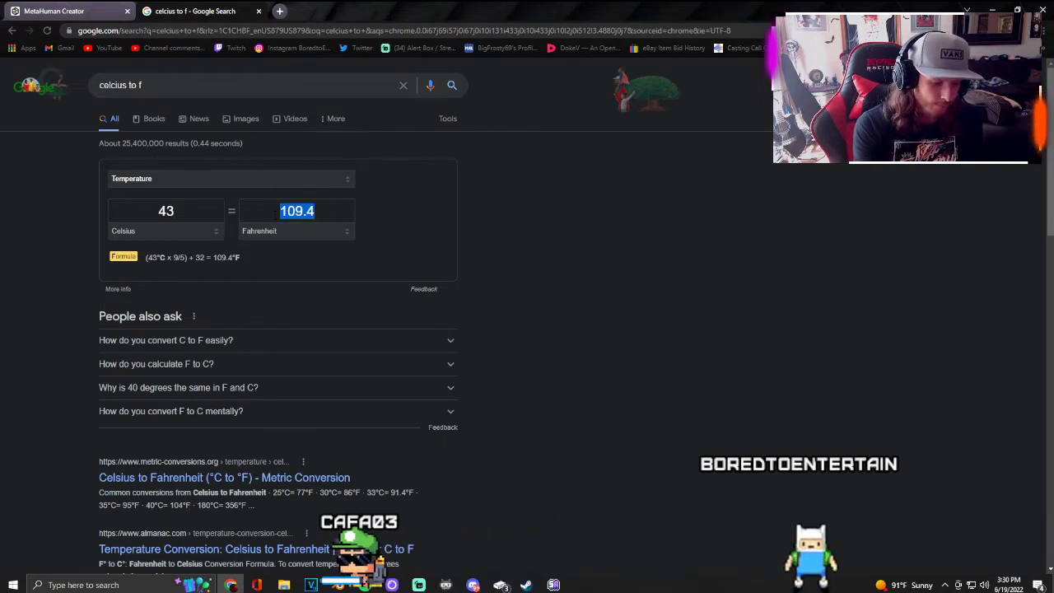
text(80)
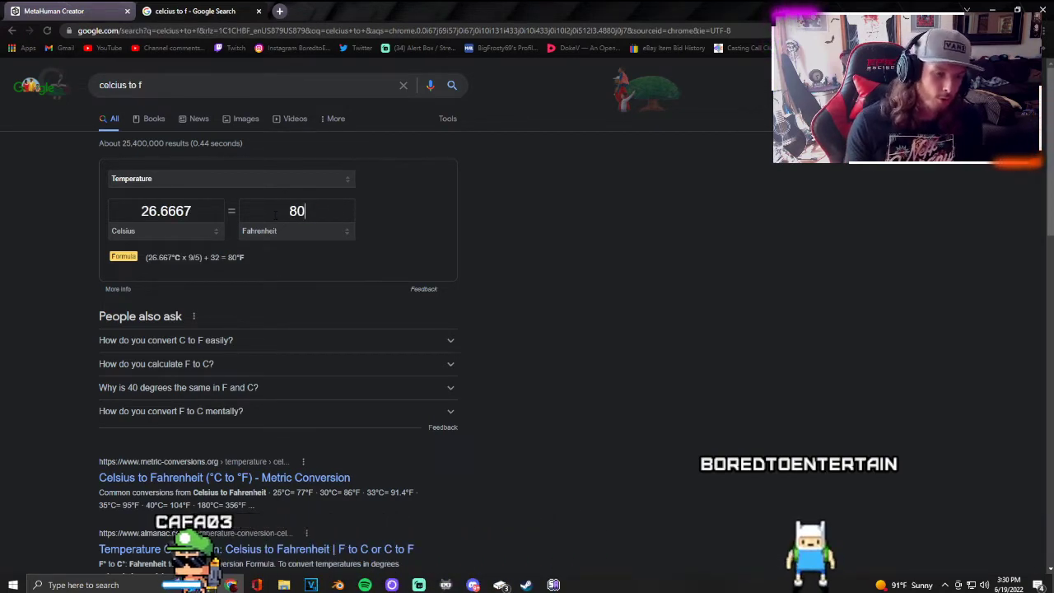
click(149, 211)
click(297, 211)
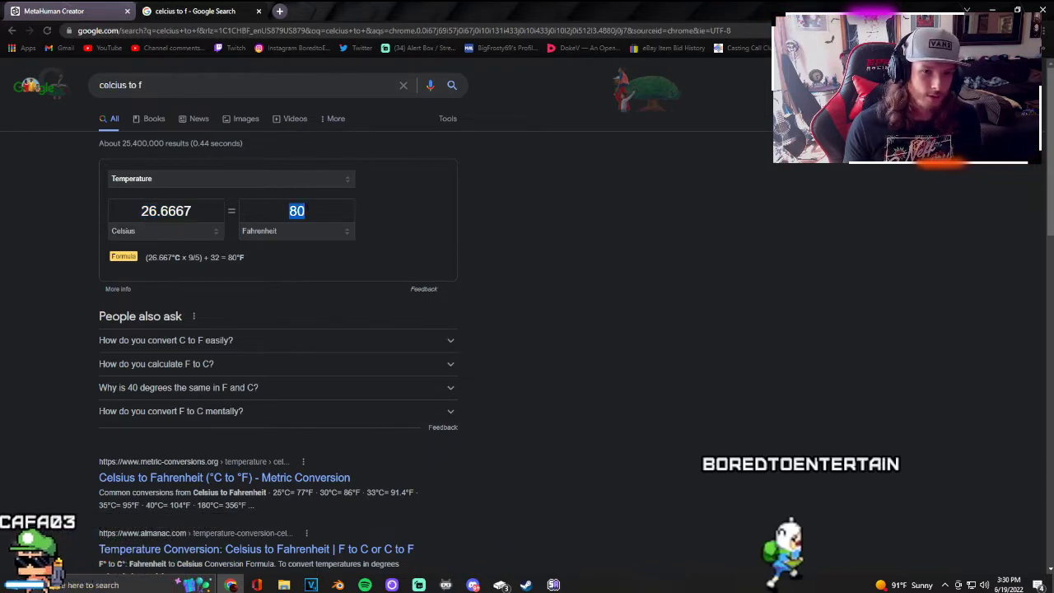
text(90)
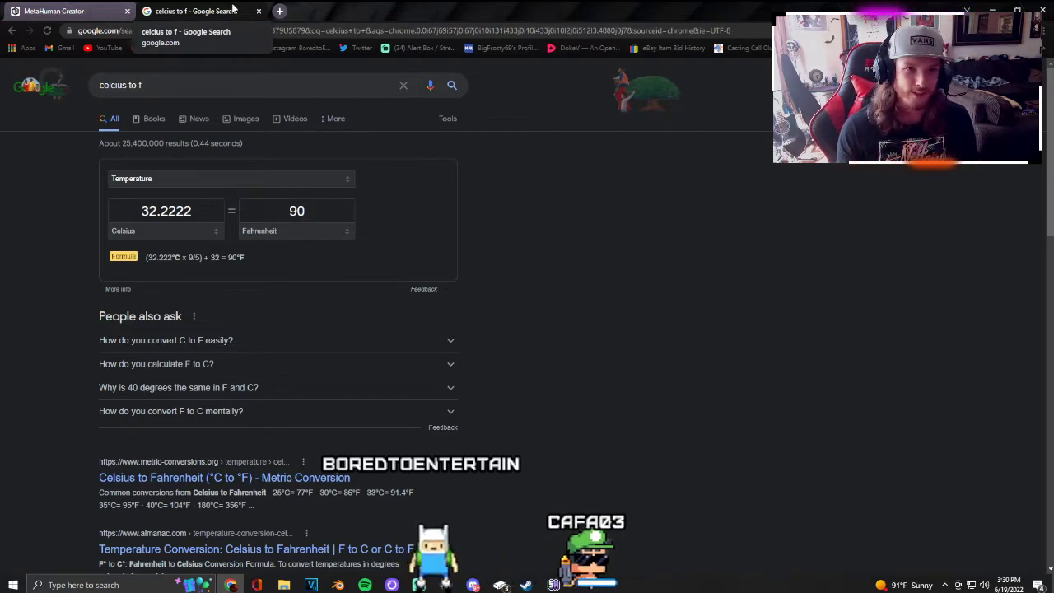
click(257, 11)
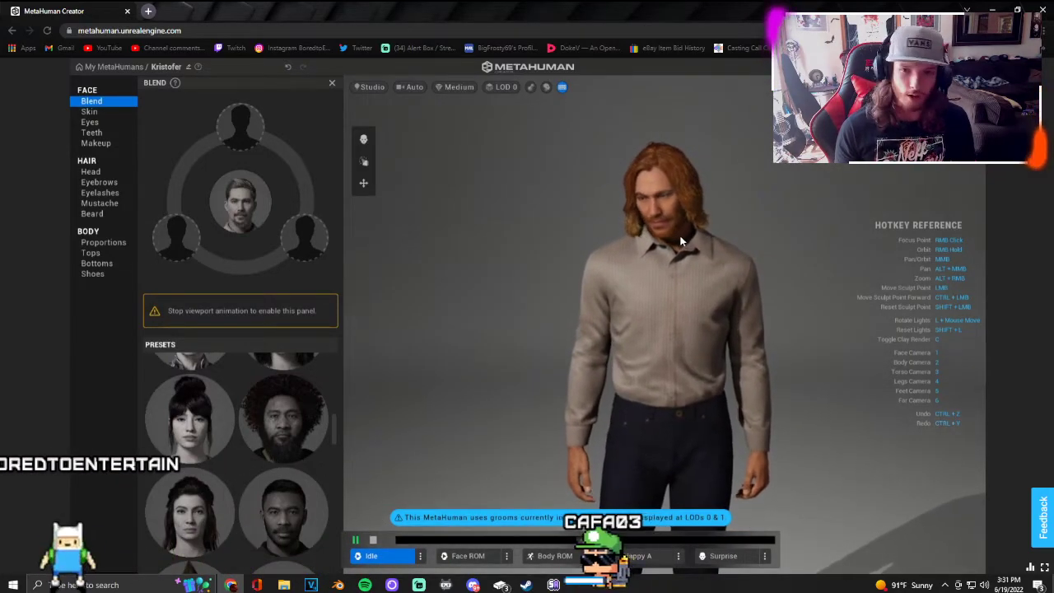
Step: View the character from the torso and face cameras, and look through the style, detail and graphic options for tops
key(3)
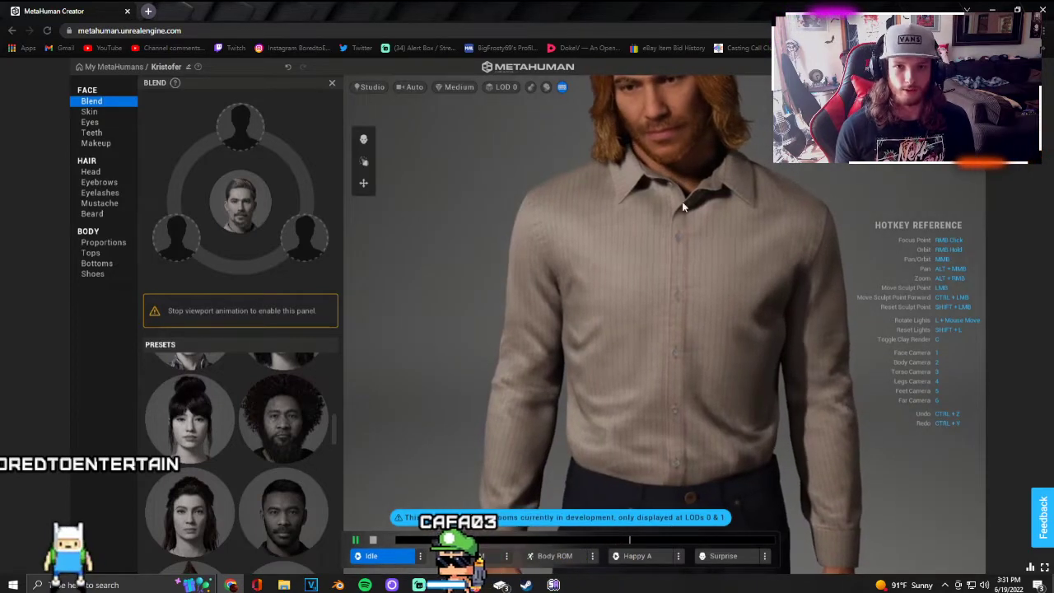
key(1)
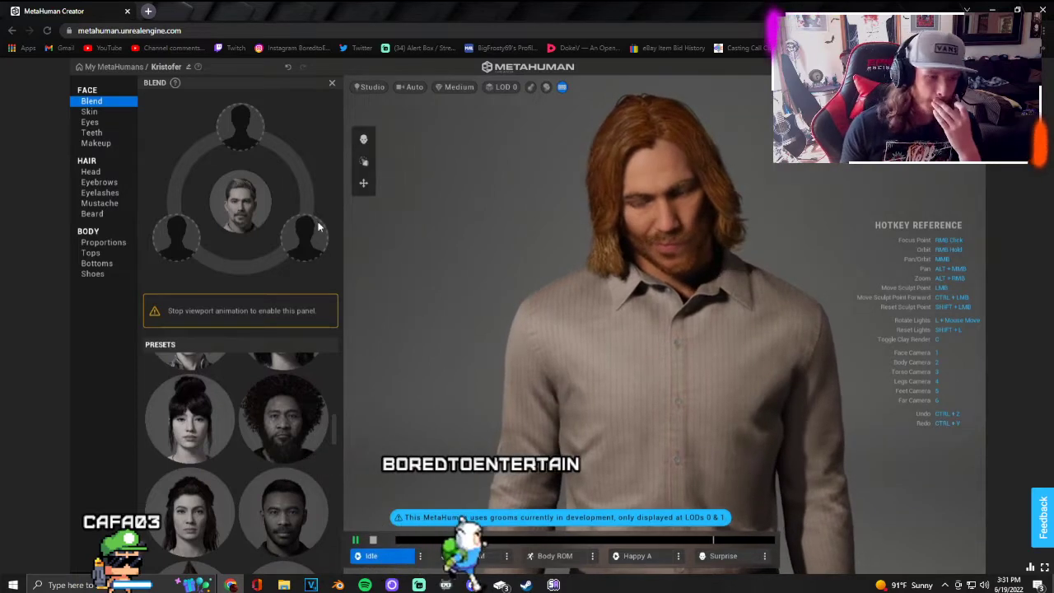
click(97, 255)
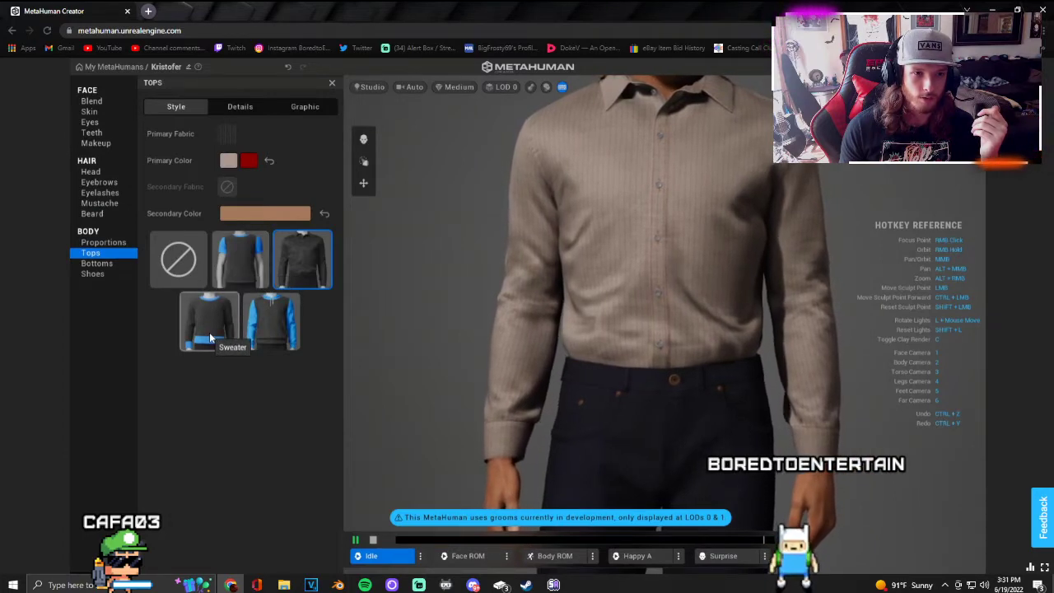
click(237, 107)
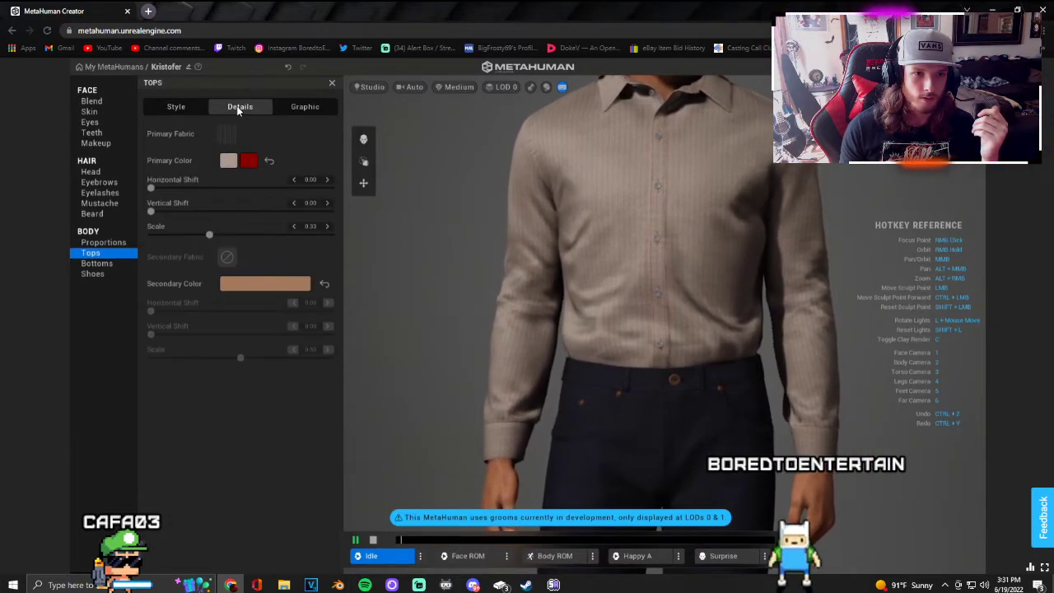
click(312, 109)
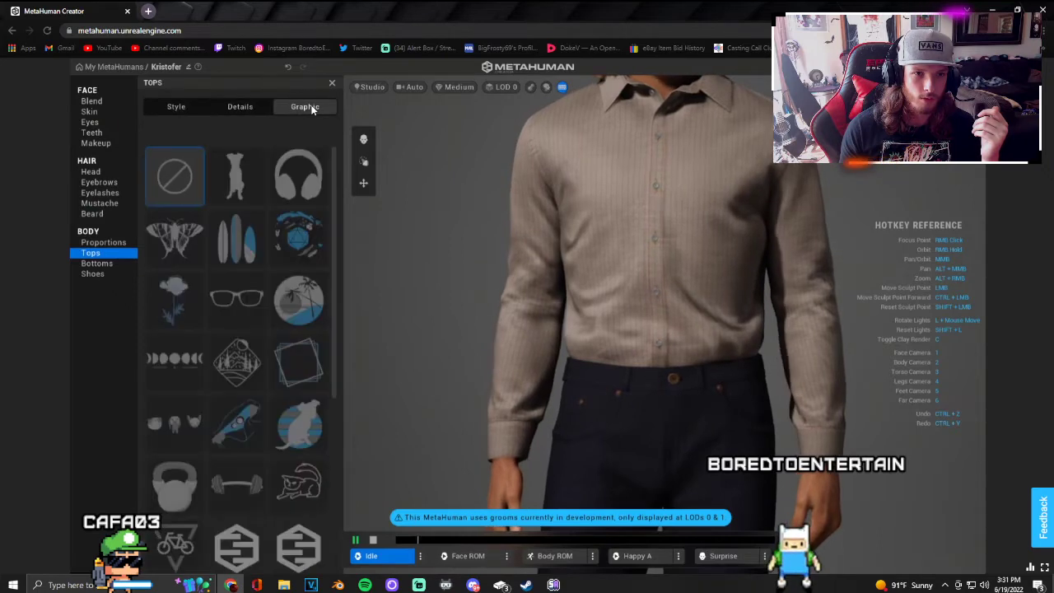
click(176, 107)
Step: Try the hoodie, the sweater and the crewneck T-shirt on the character
click(268, 329)
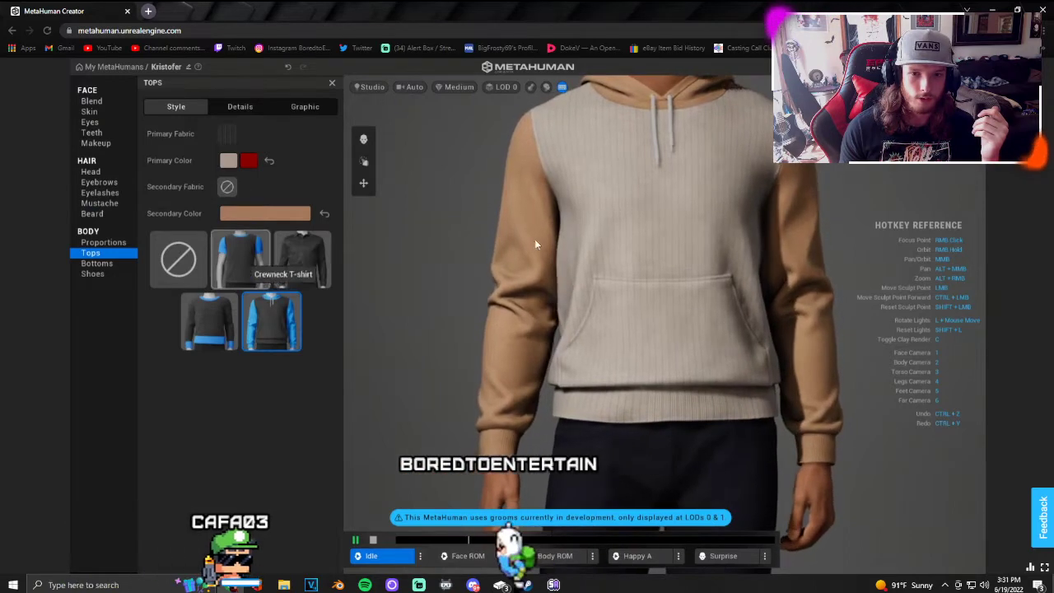
scroll(576, 242, down, 3)
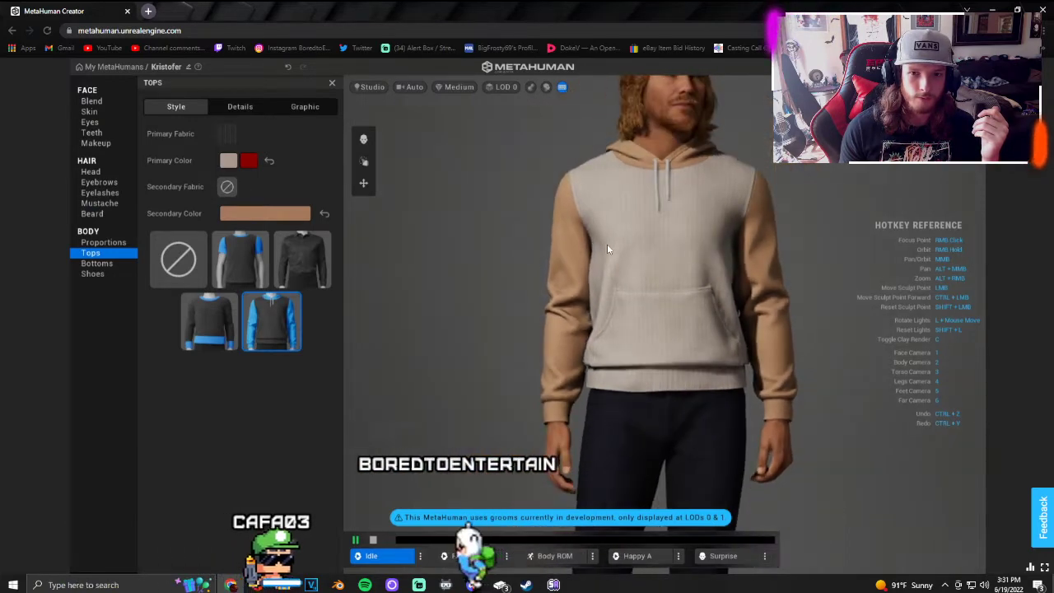
click(252, 264)
click(202, 310)
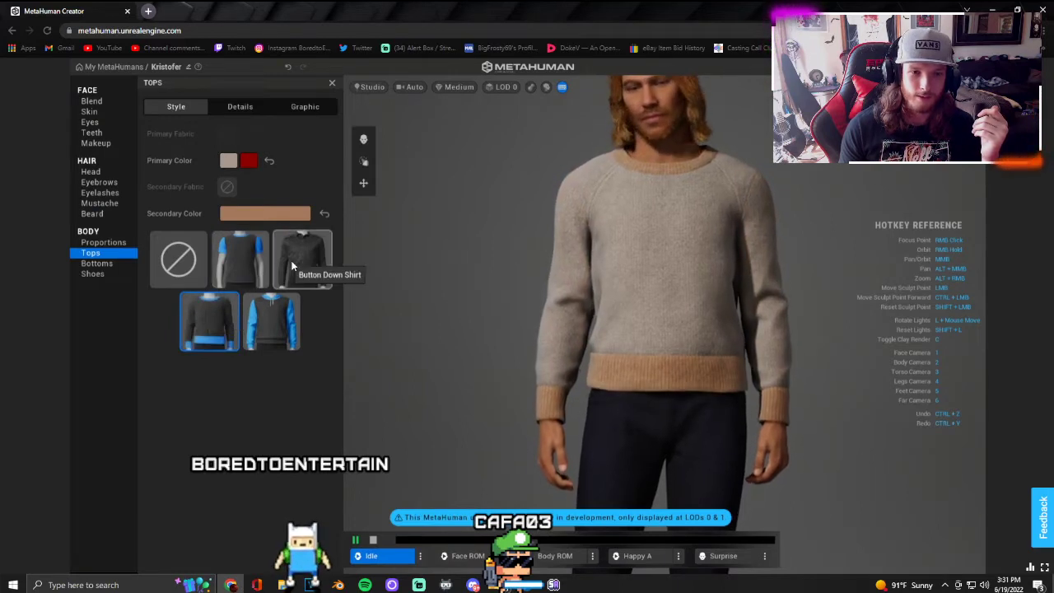
click(236, 257)
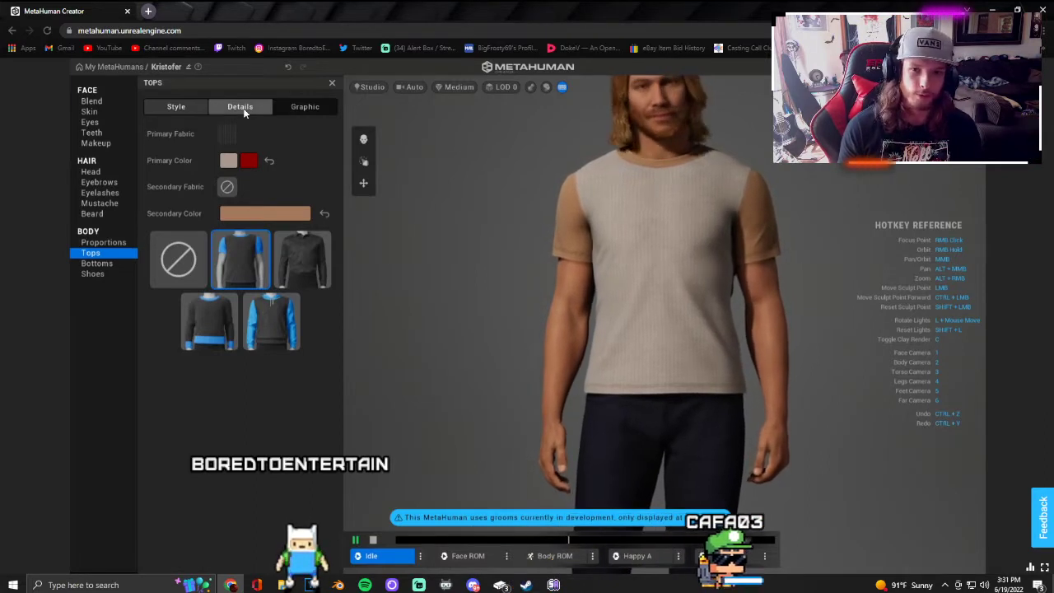
Step: Try the Horizontal Stripe and cat-pattern primary fabrics on the crewneck T-shirt
click(176, 106)
click(227, 133)
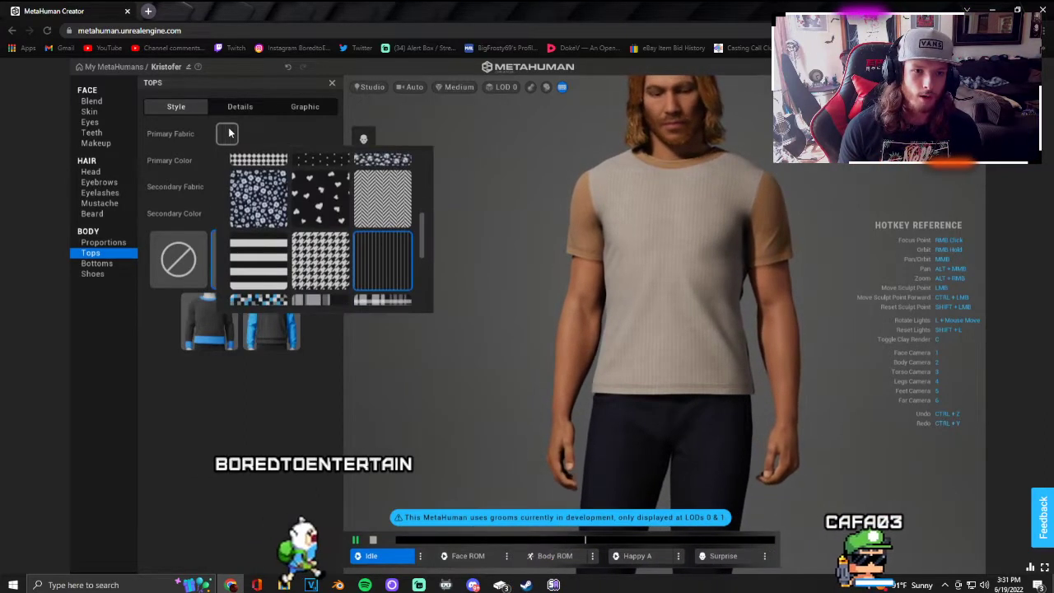
click(259, 261)
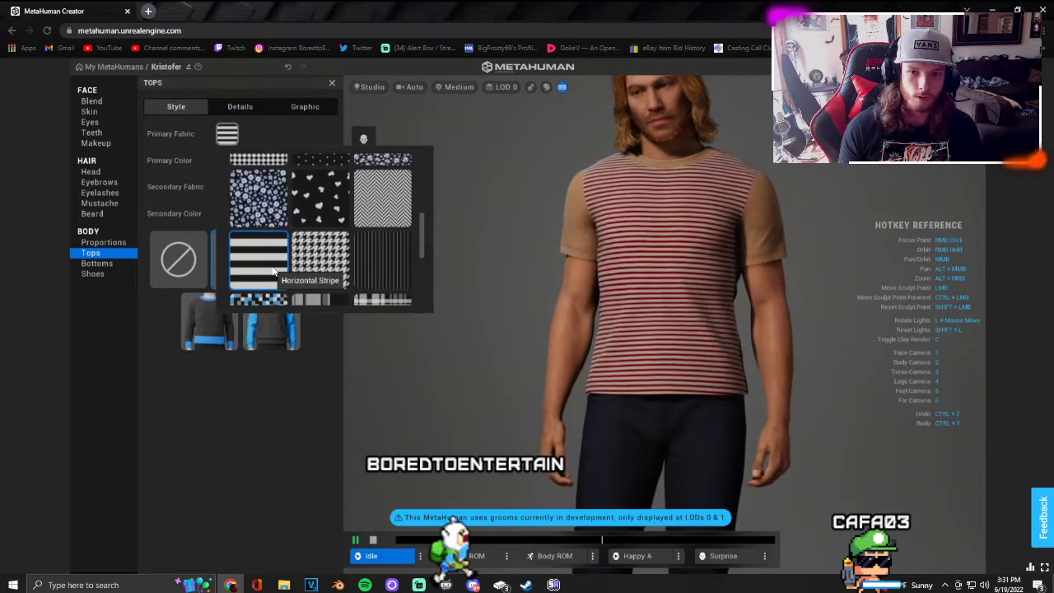
scroll(309, 263, up, 5)
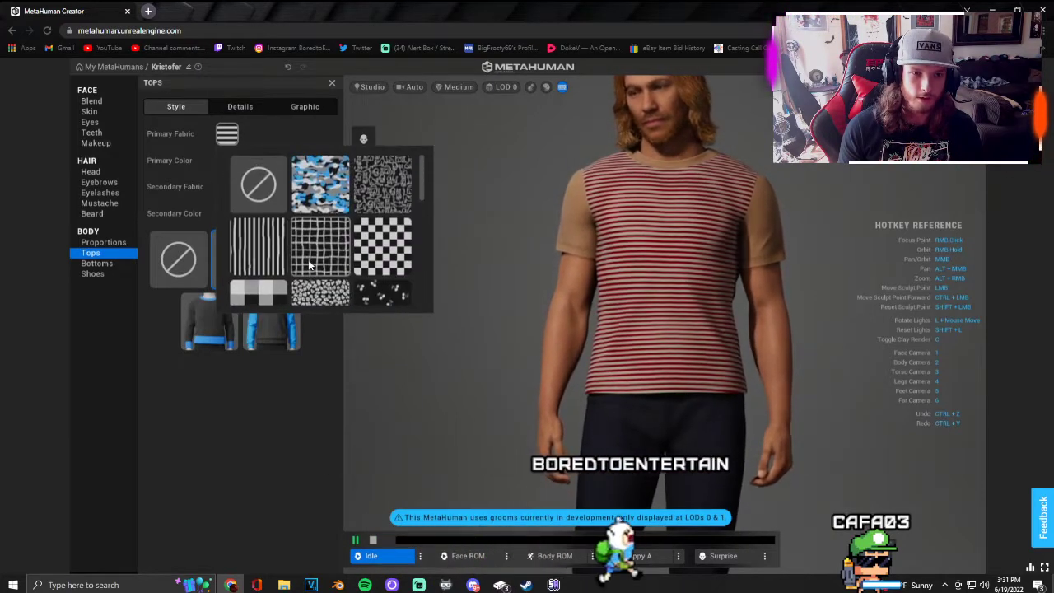
scroll(309, 261, down, 2)
scroll(309, 258, up, 2)
click(369, 179)
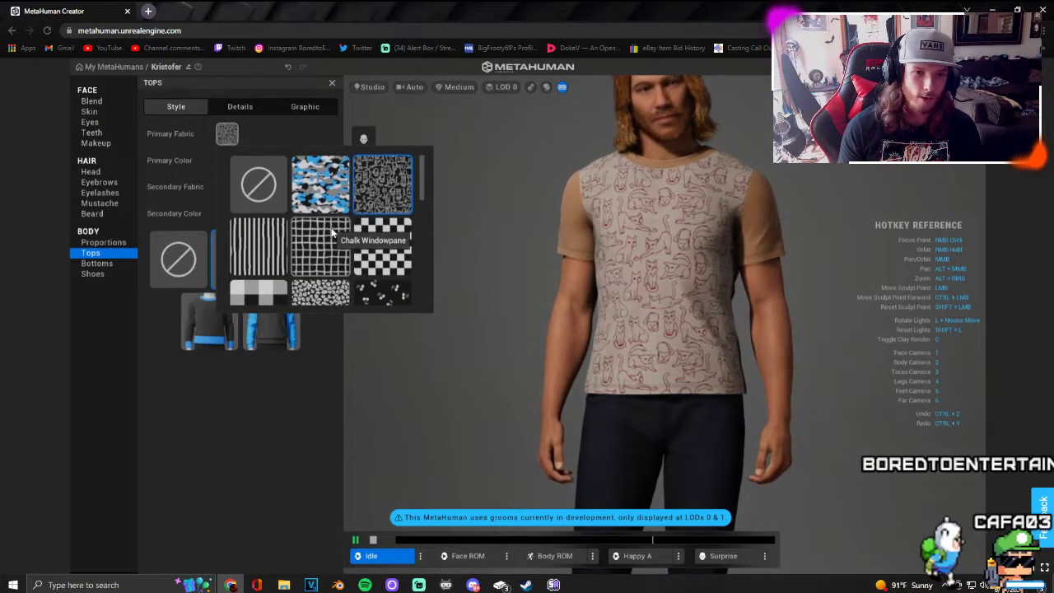
Step: Try the vertical stripe and multicolored stripe primary fabrics on the T-shirt
scroll(329, 226, down, 3)
scroll(326, 233, down, 5)
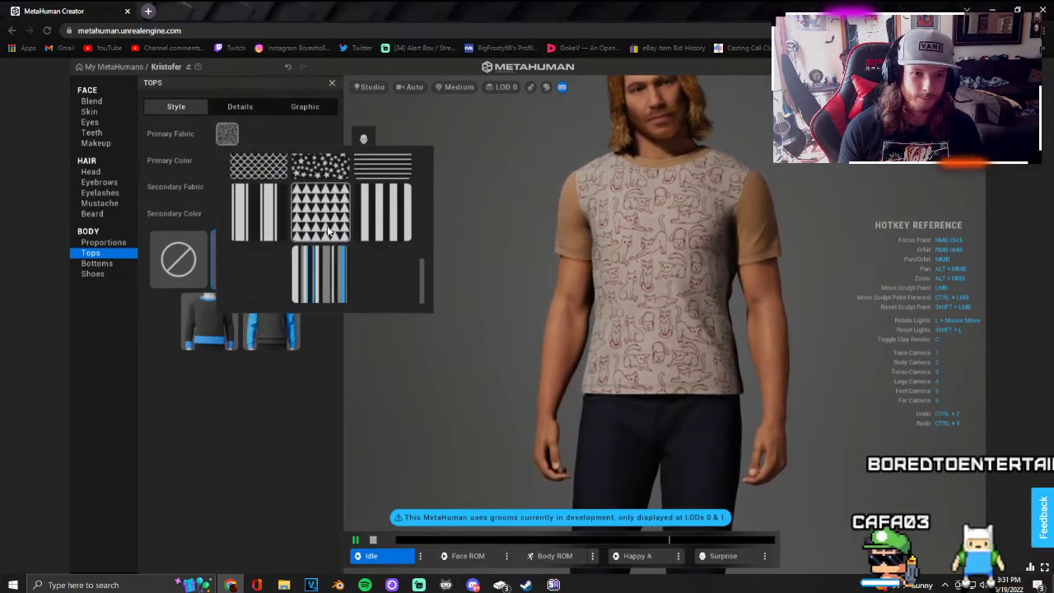
scroll(321, 233, up, 2)
scroll(272, 231, down, 2)
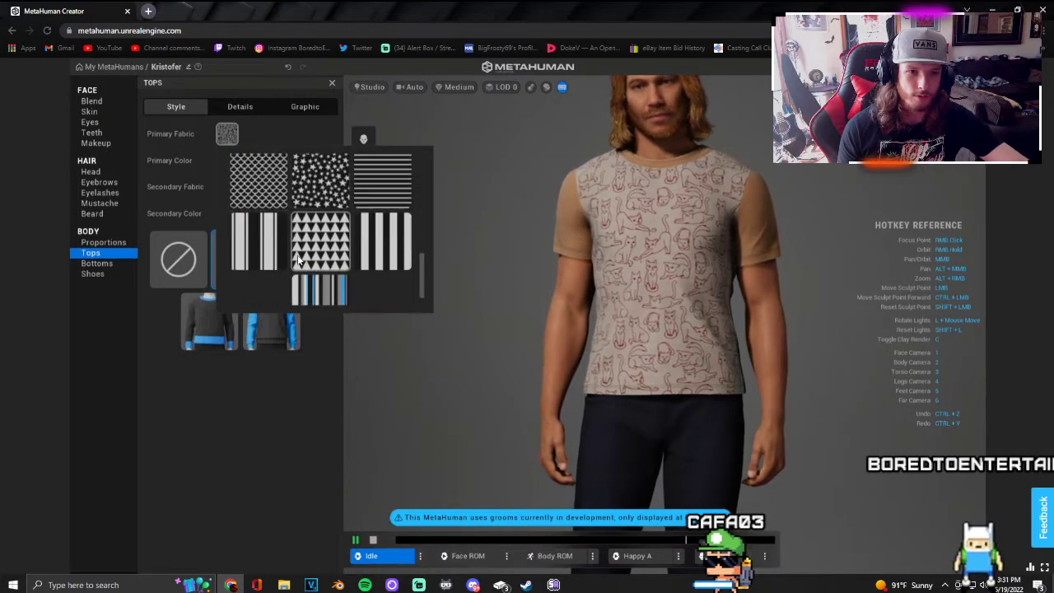
click(255, 229)
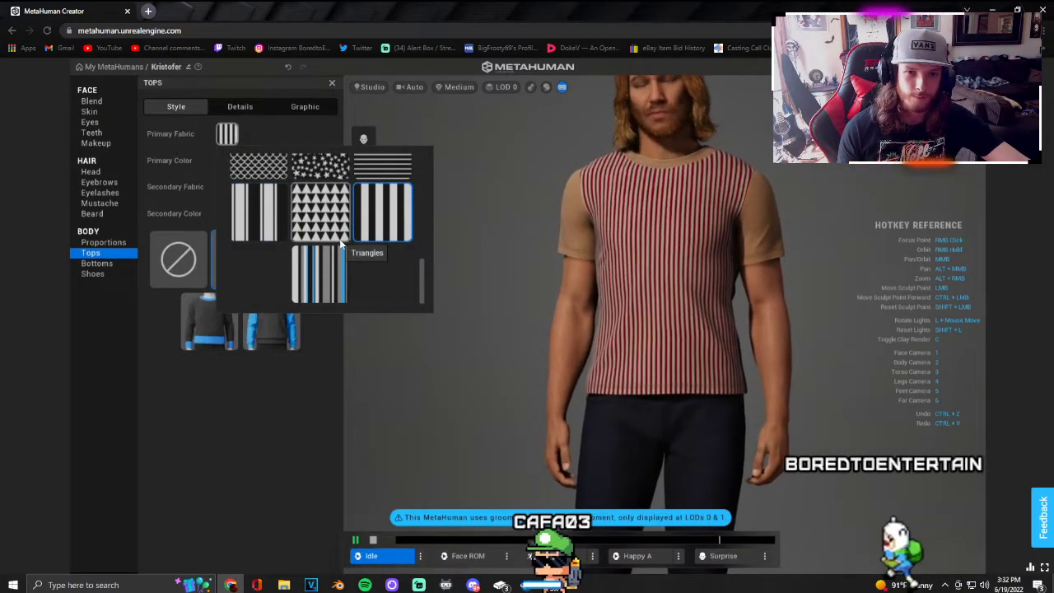
scroll(362, 247, up, 2)
scroll(333, 263, down, 2)
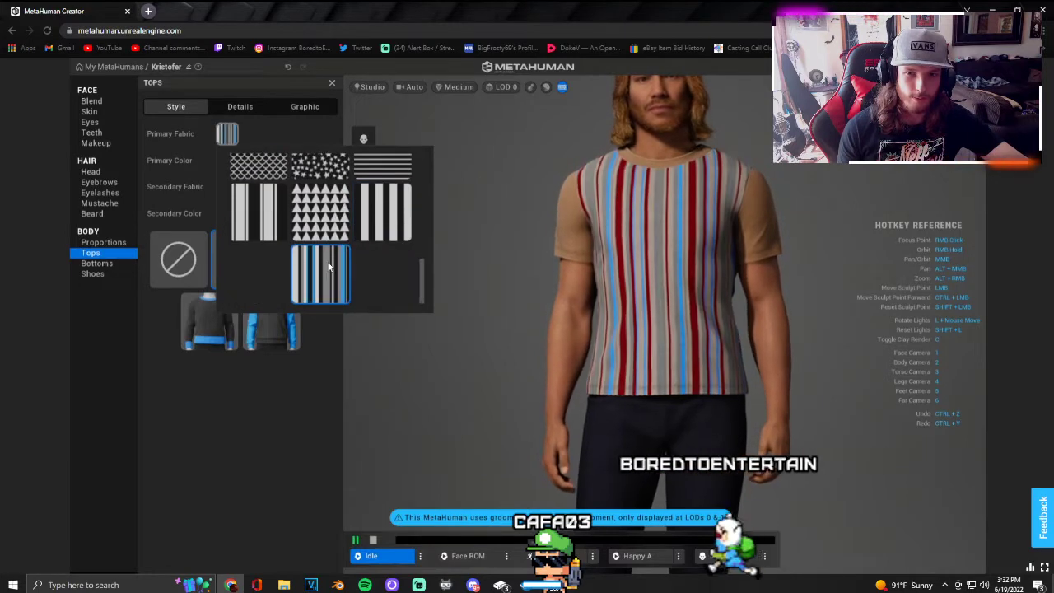
Step: Set the top's primary fabric to Plaid A and change the garment to the Button Down Shirt
scroll(327, 263, up, 3)
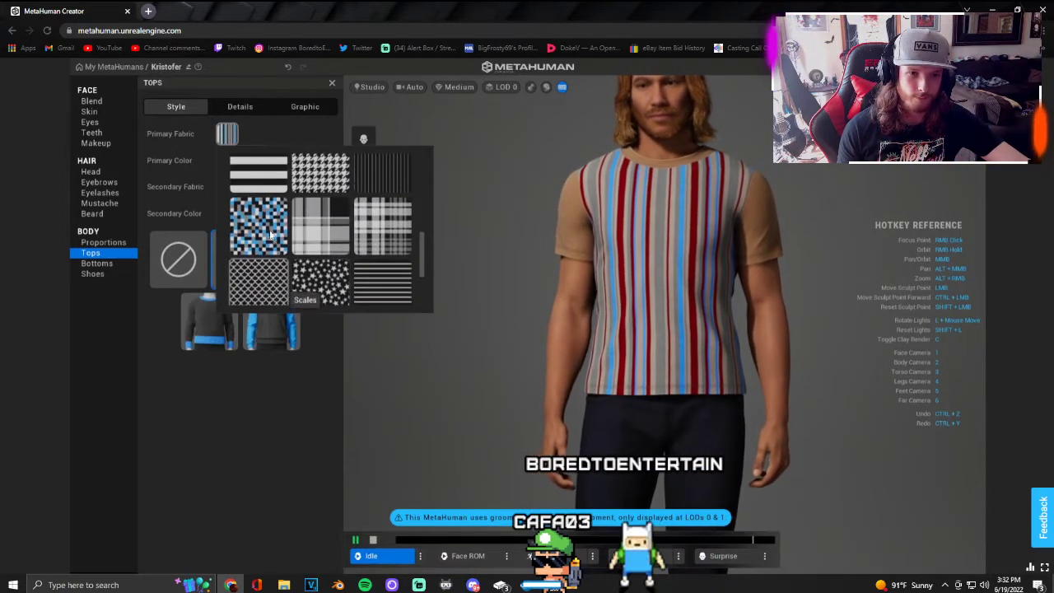
click(311, 224)
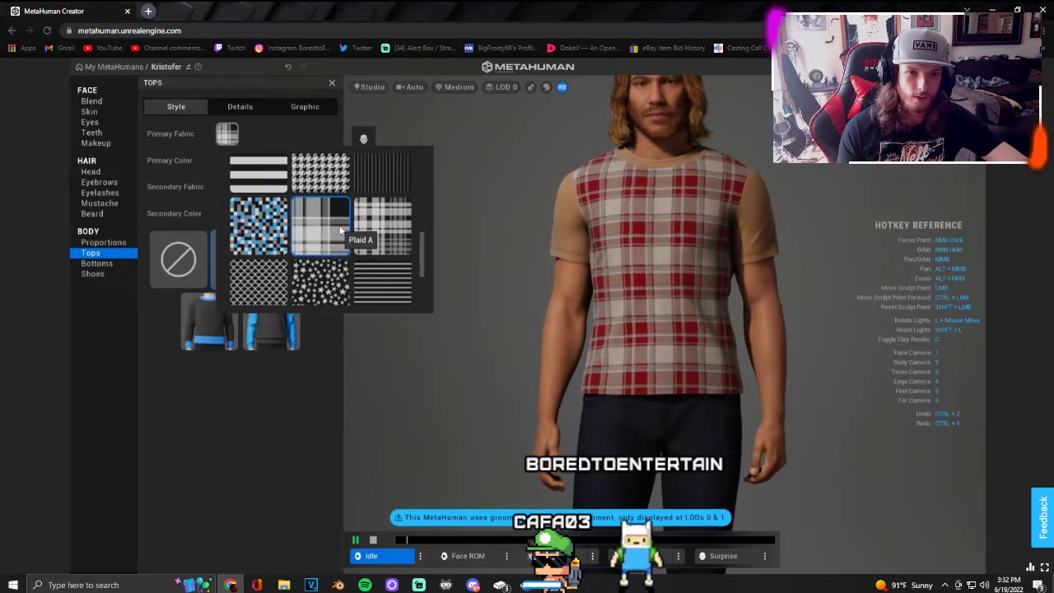
scroll(340, 230, up, 1)
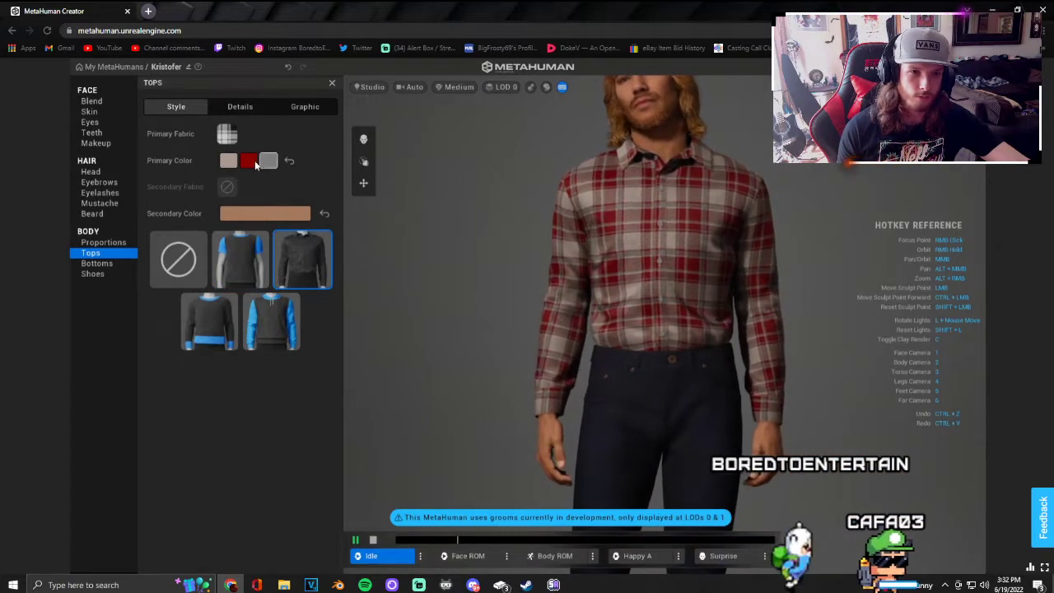
Step: Try the plaid fabric next to Plaid A on the button-down shirt, and return to Plaid A
click(227, 135)
click(382, 260)
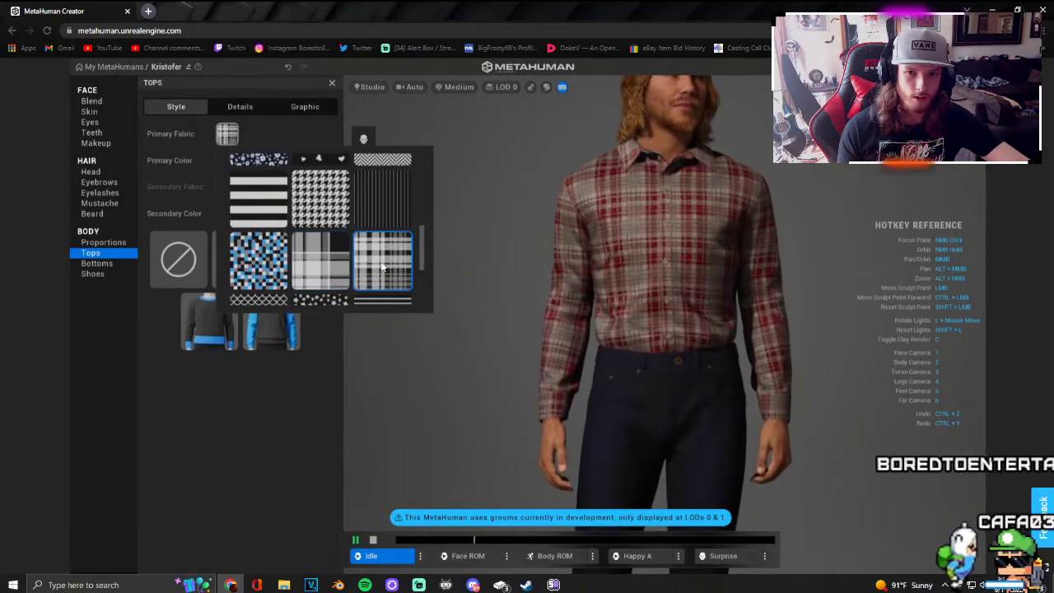
click(320, 241)
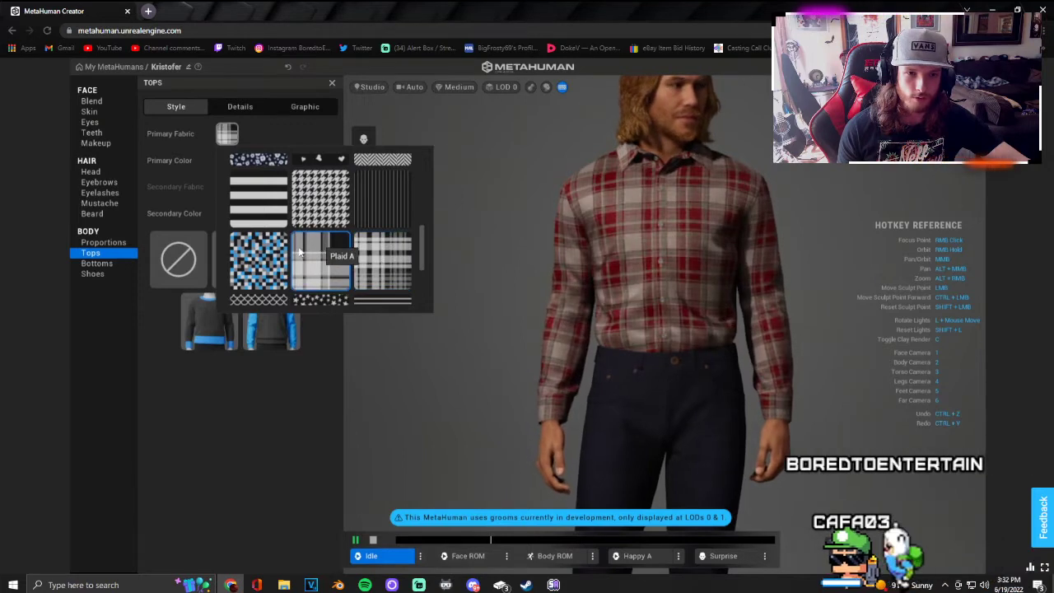
click(311, 127)
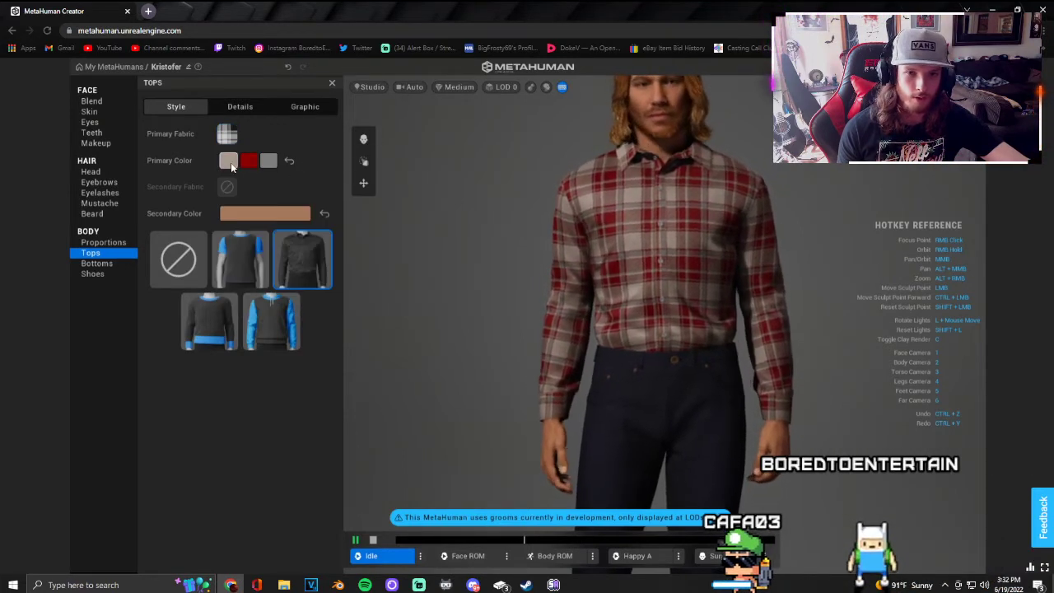
Step: Set the plaid shirt's third primary color to a very light pink, about hex FFD3CC
click(230, 162)
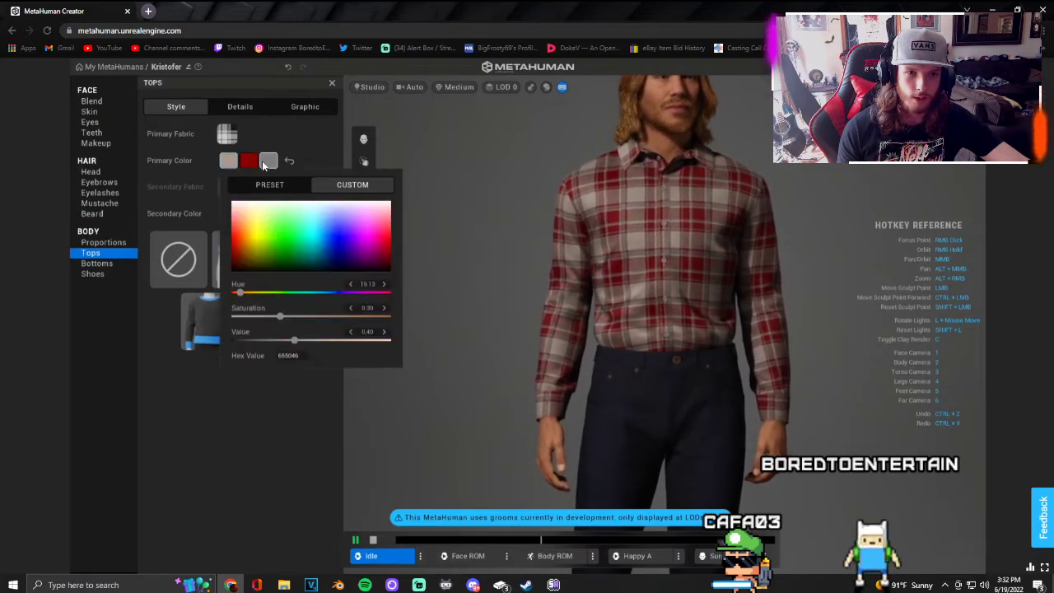
click(265, 160)
mouse_move(422, 202)
mouse_down()
mouse_move(439, 205)
mouse_move(448, 265)
mouse_up()
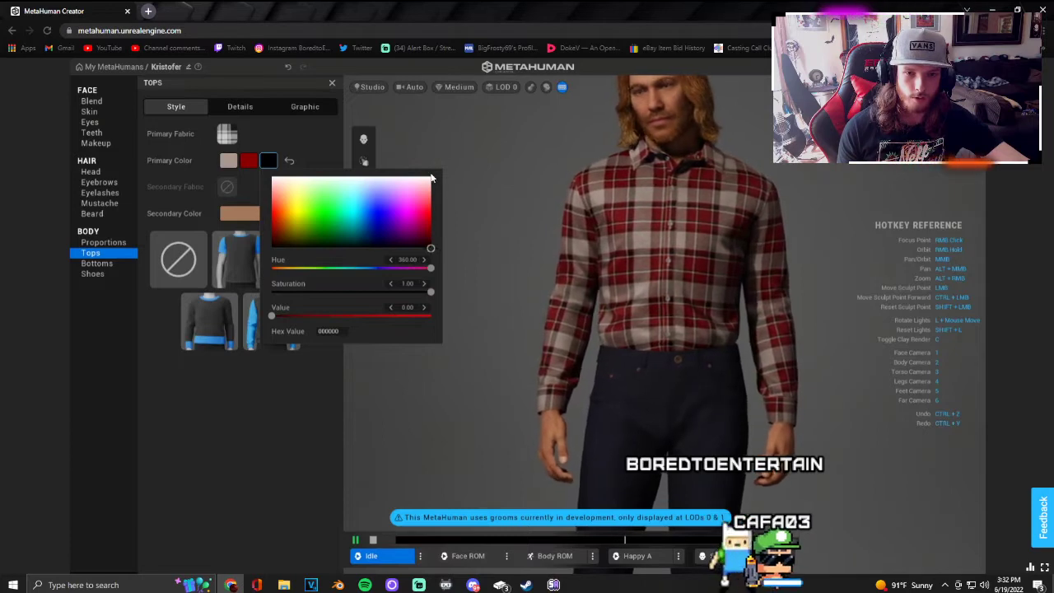
mouse_move(449, 275)
mouse_down()
mouse_move(425, 147)
mouse_move(406, 176)
mouse_move(276, 188)
mouse_up()
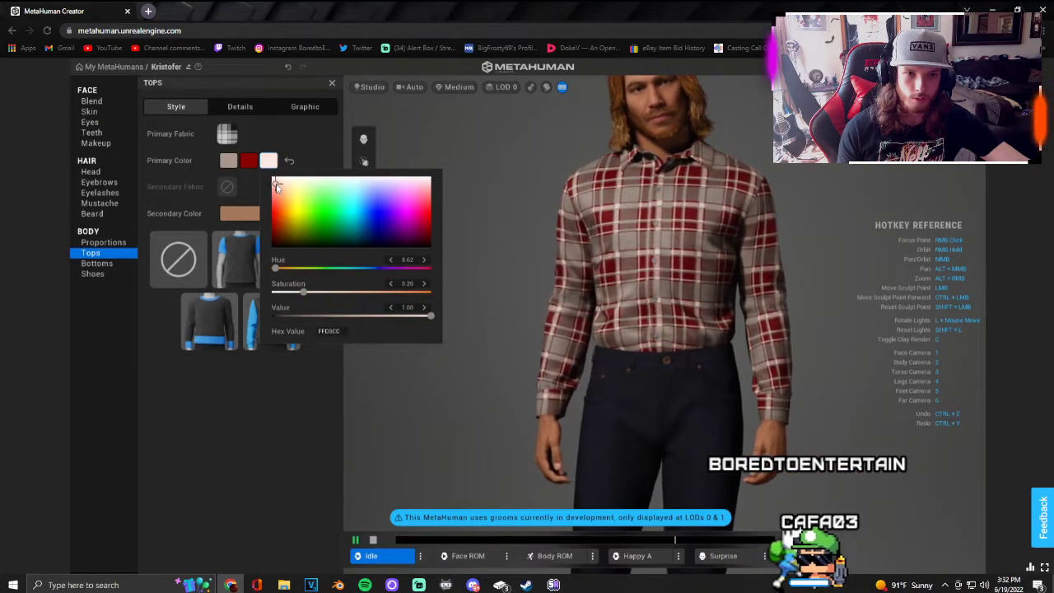
Step: Set the plaid shirt's first primary color to black, hex 000000
click(318, 150)
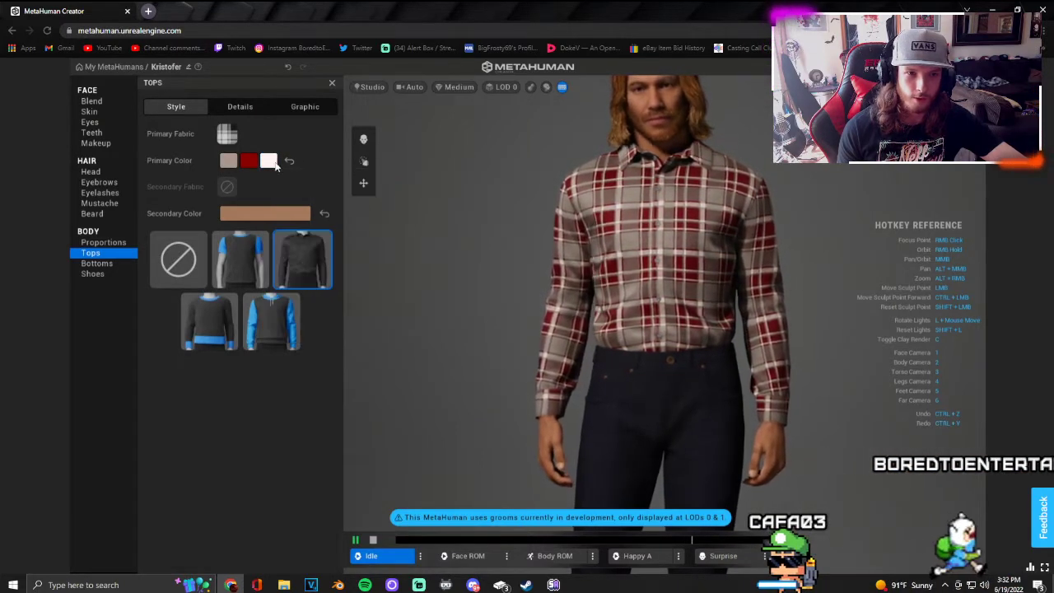
click(229, 160)
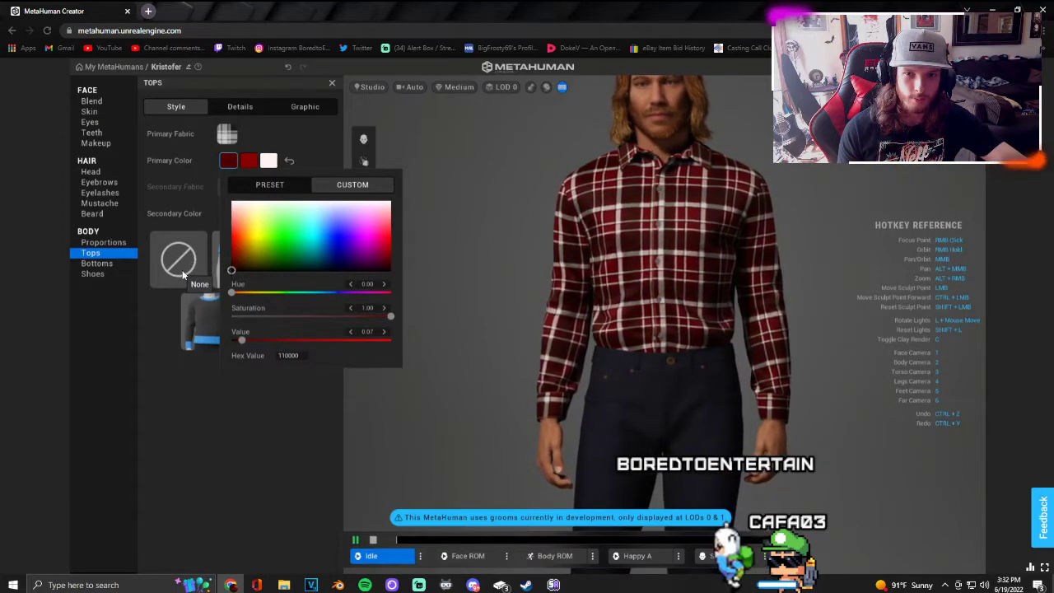
drag(182, 271, 183, 273)
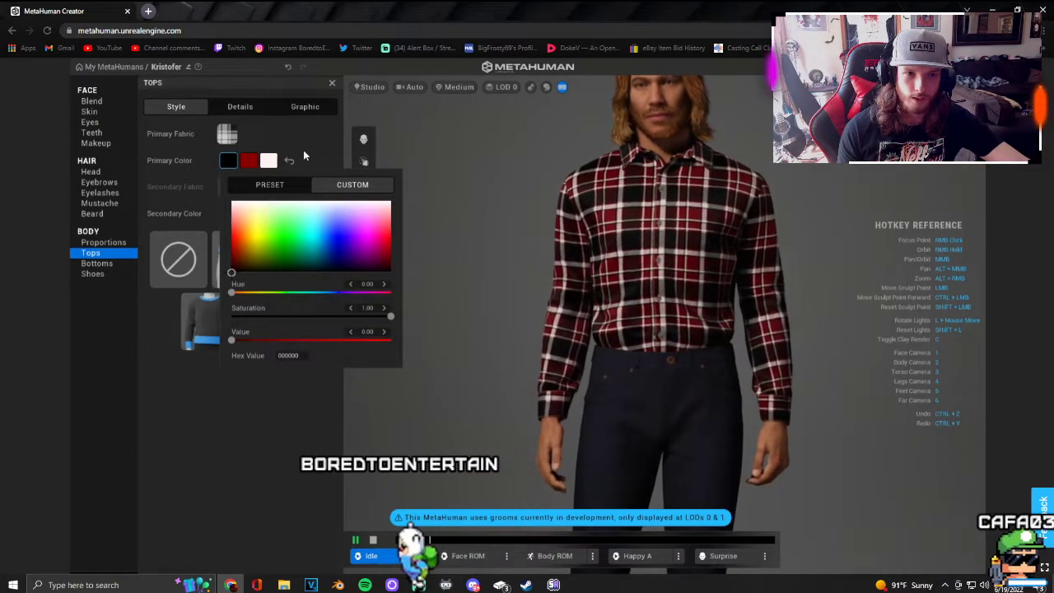
Step: Darken the plaid shirt's third primary color to a muted pink with hue 0, saturation 0.47 and value 0.34
click(271, 162)
click(269, 160)
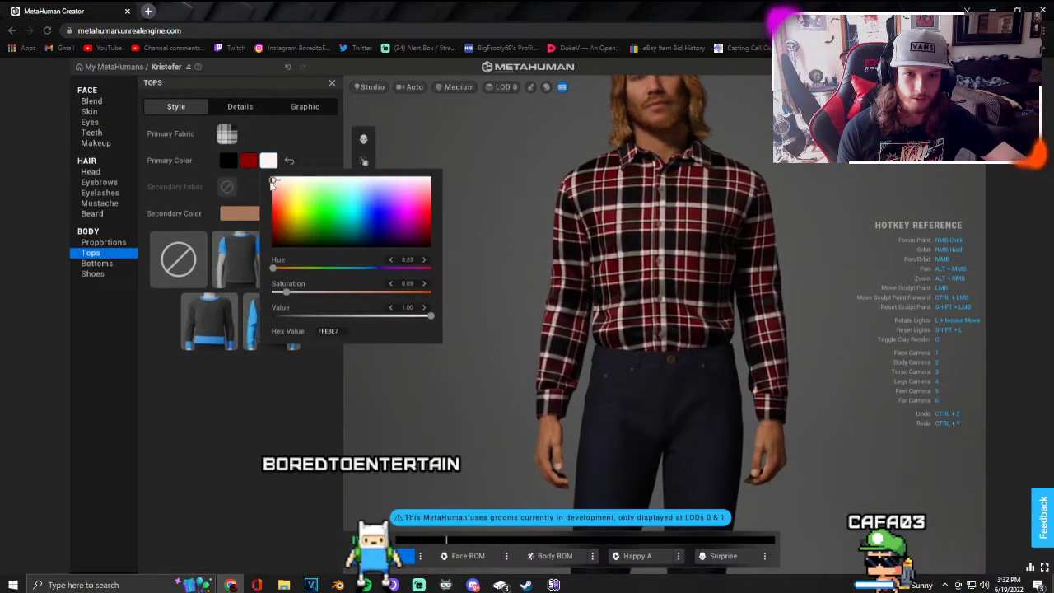
drag(265, 194, 263, 198)
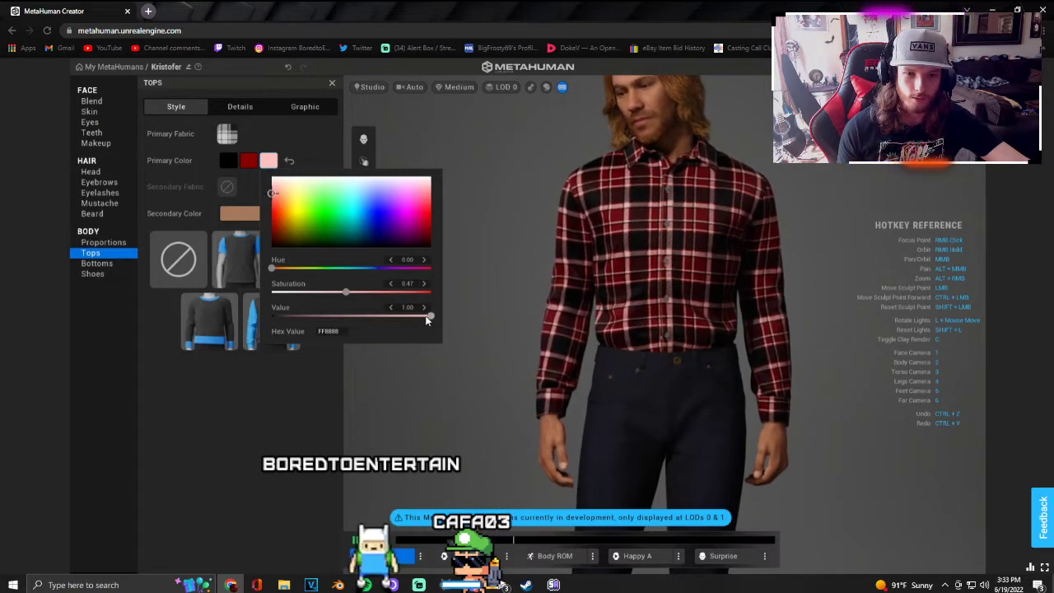
drag(427, 320, 326, 311)
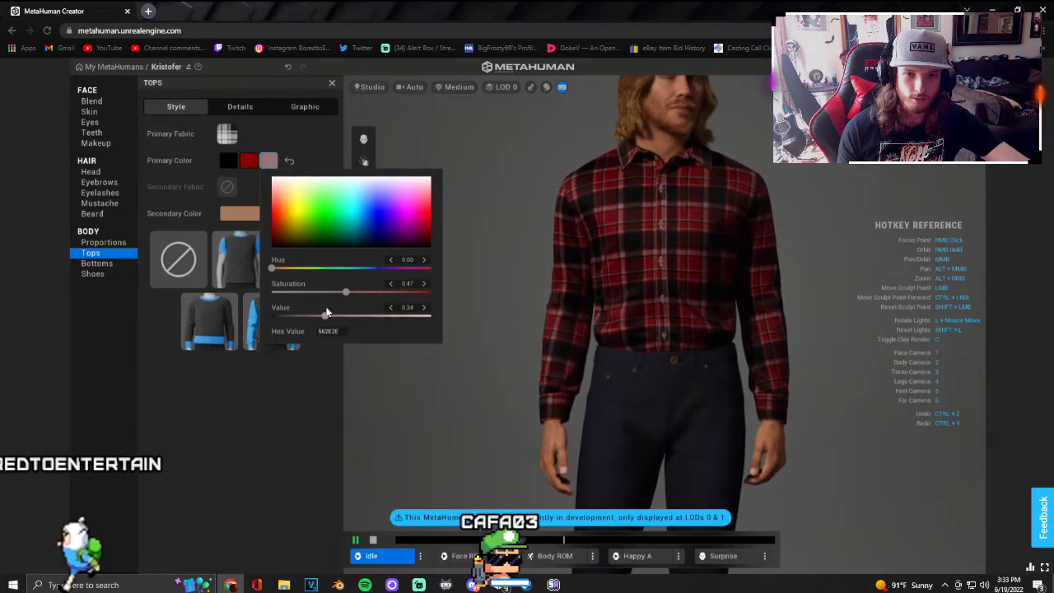
click(611, 272)
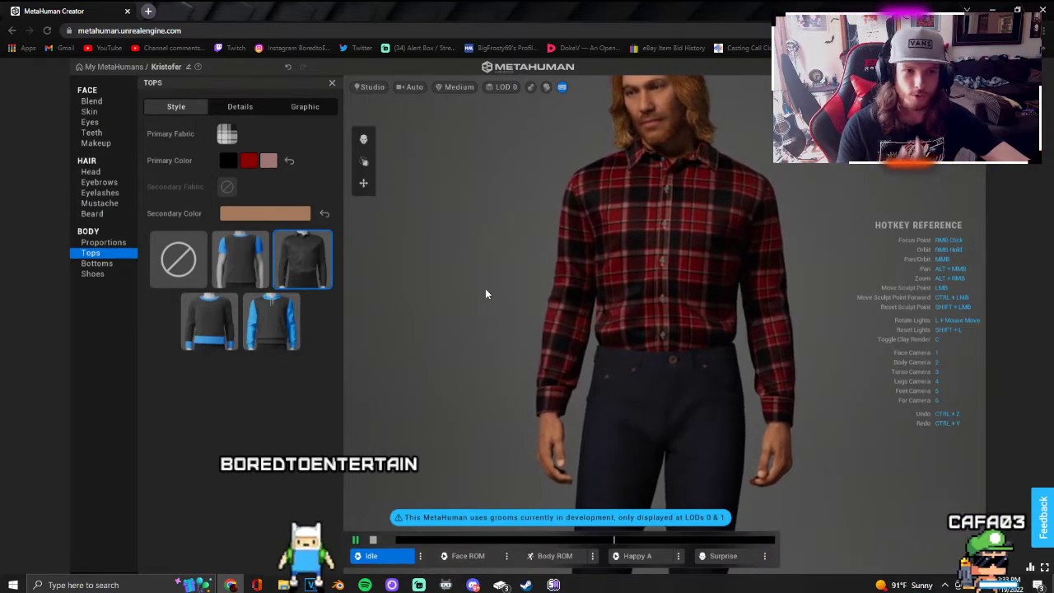
Step: In the shirt's fabric details, try different pattern settings and set the plaid's scale to about 0.26
click(249, 108)
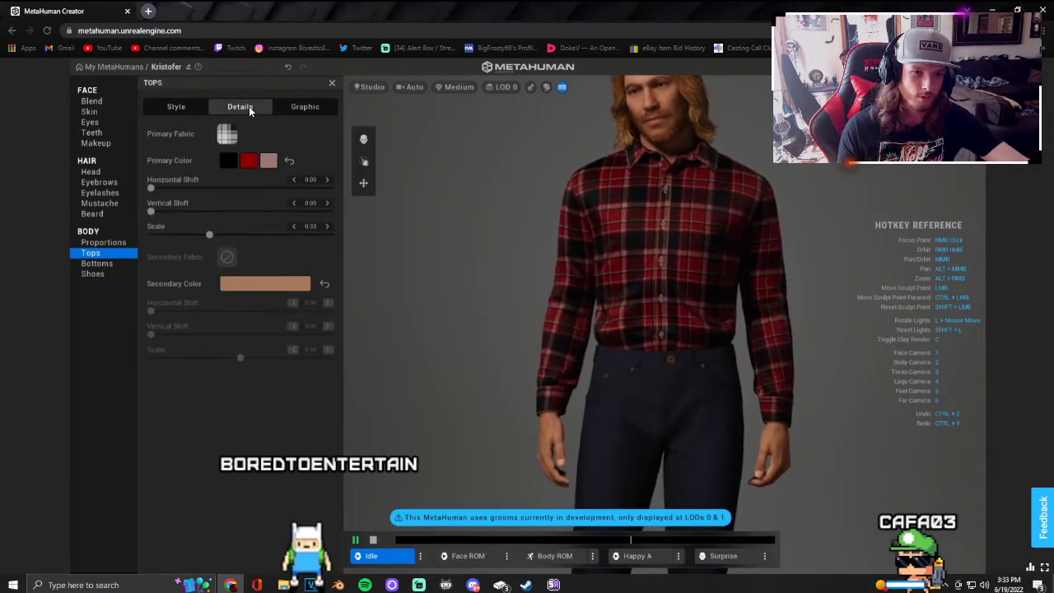
drag(151, 187, 288, 190)
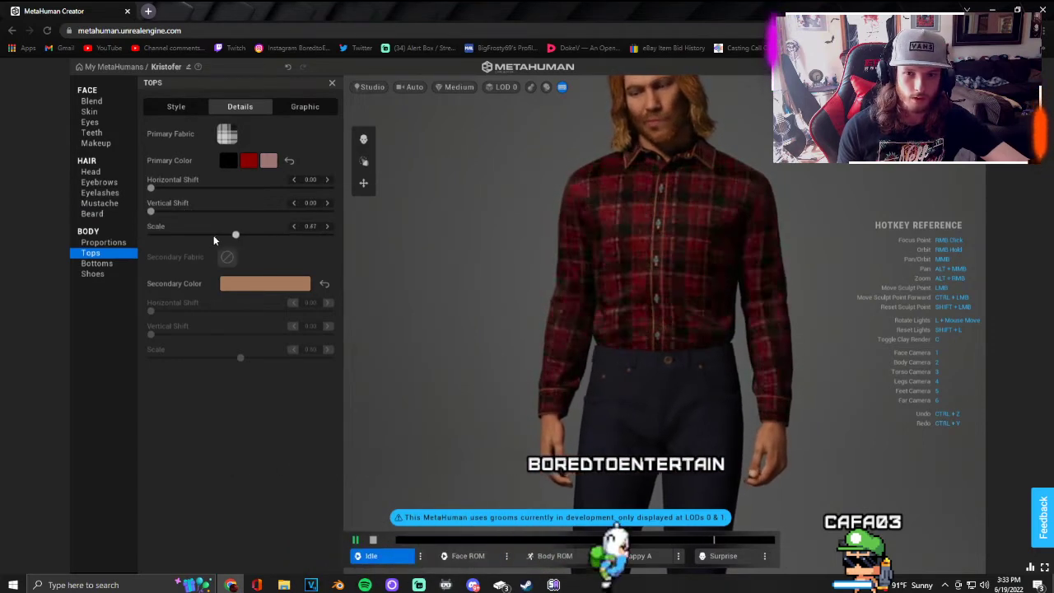
drag(171, 240, 196, 236)
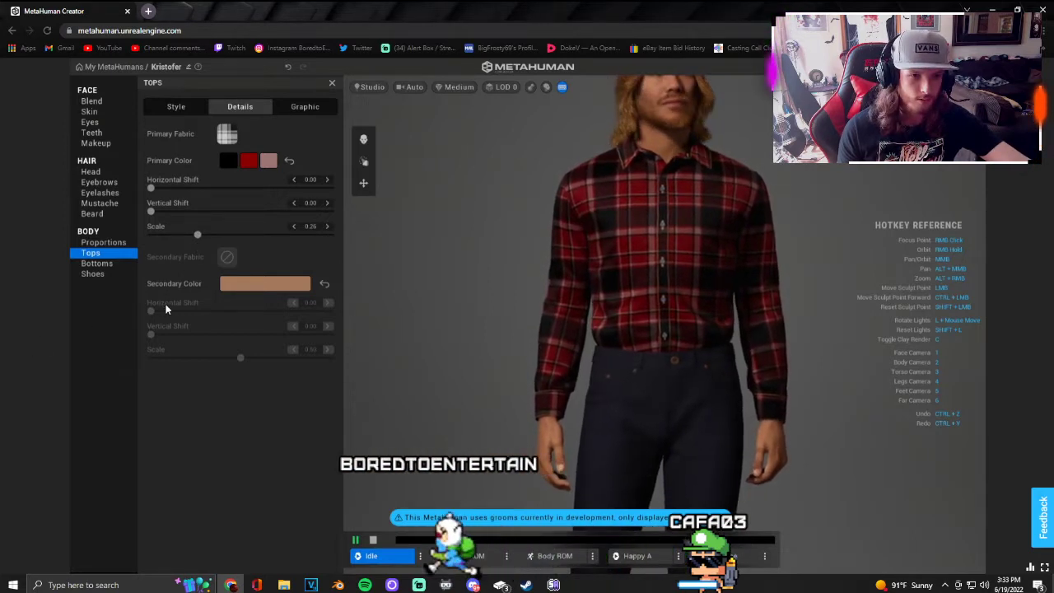
Step: Set the shirt's secondary color to black, hex 000000
click(228, 283)
click(258, 336)
drag(232, 349, 211, 401)
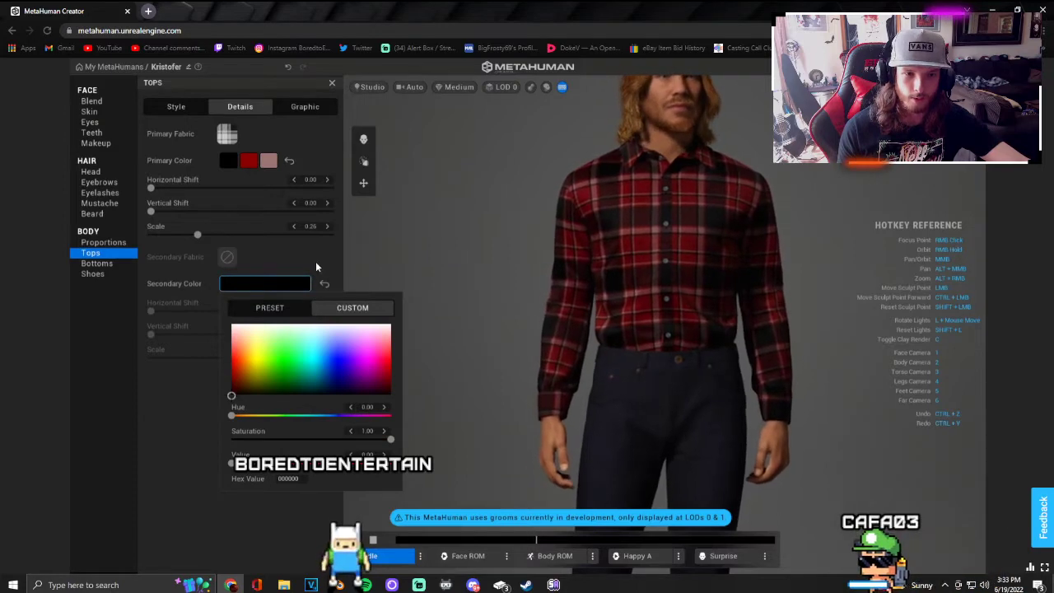
click(246, 271)
Step: Change the character's bottoms to the Cargo Pants, trying the Slacks as an alternative
click(111, 264)
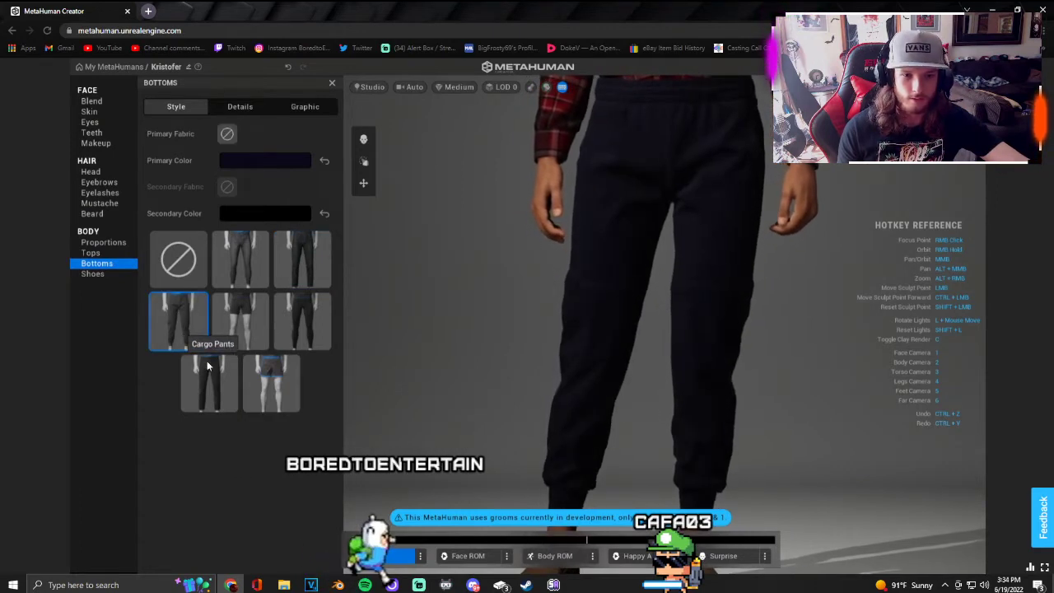
click(232, 377)
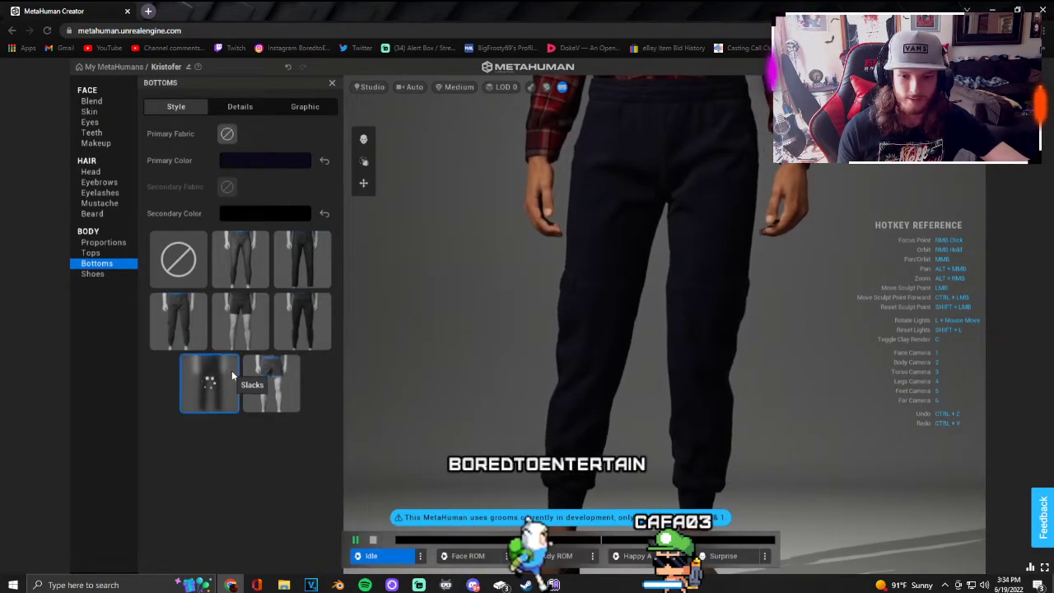
click(172, 333)
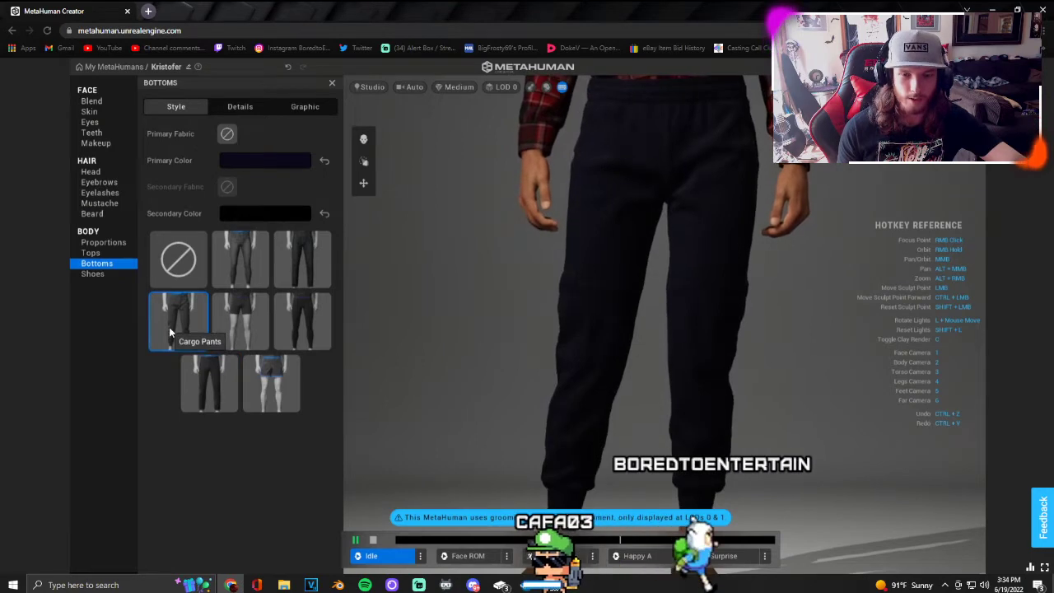
Step: Try a bright orange primary color, about hex FF2B11, on the cargo pants
click(247, 160)
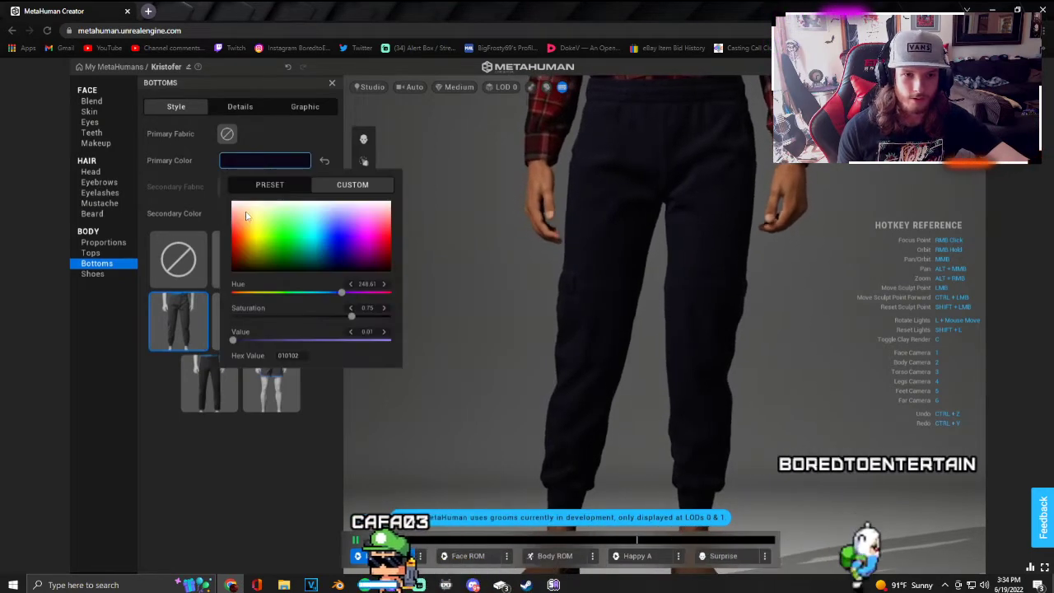
mouse_move(246, 216)
mouse_down()
mouse_move(239, 210)
mouse_move(234, 235)
mouse_move(232, 215)
mouse_move(225, 235)
mouse_move(256, 234)
mouse_move(240, 218)
mouse_move(234, 233)
mouse_up()
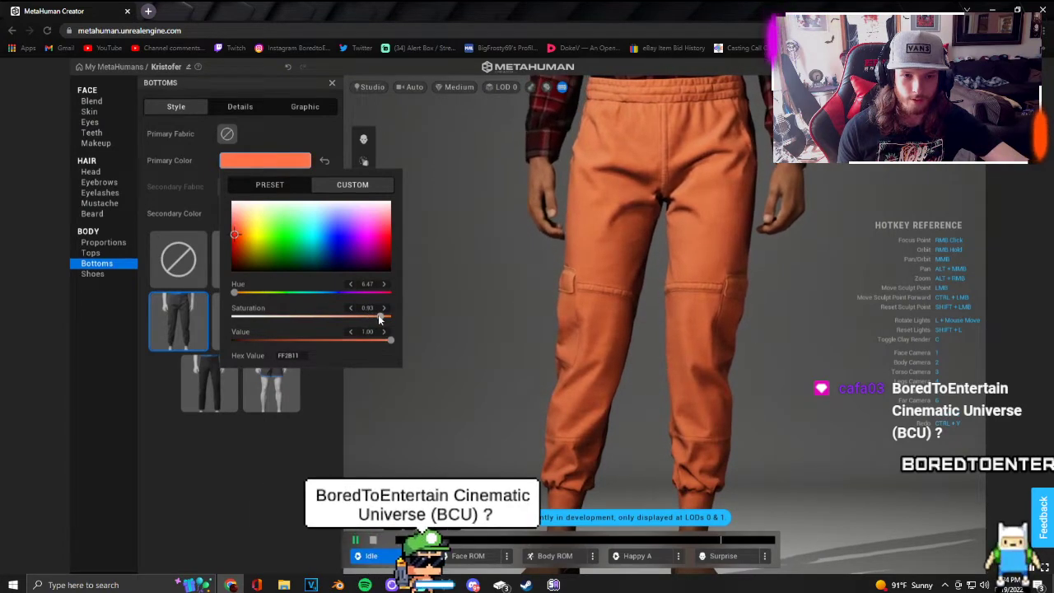
click(375, 347)
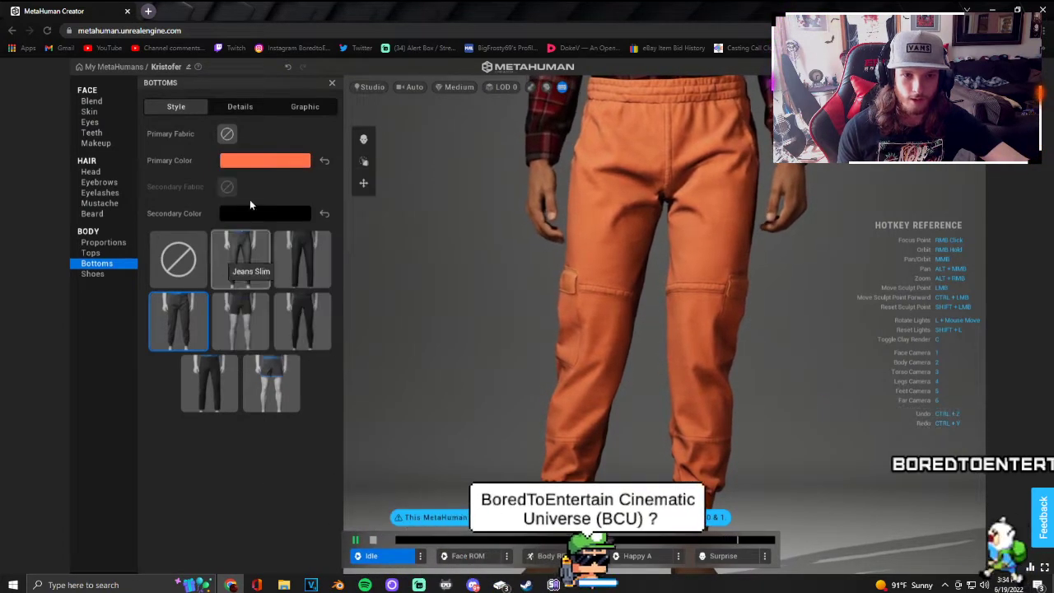
scroll(749, 306, down, 5)
scroll(717, 305, up, 5)
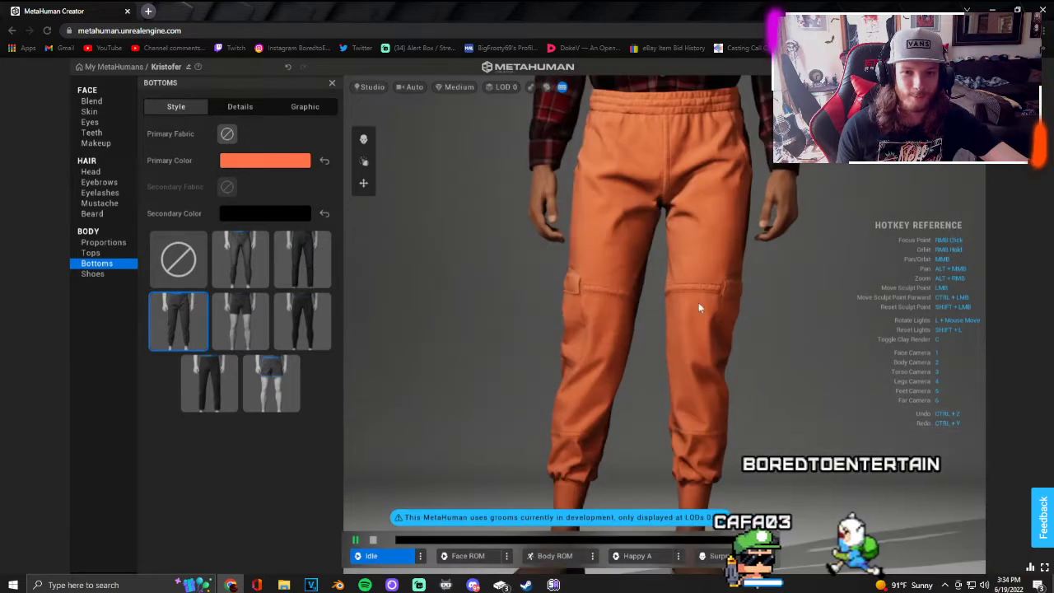
Step: Set the cargo pants' primary color to a tan brown, about hex 833818, with saturation 0.82 and value 0.51
click(276, 161)
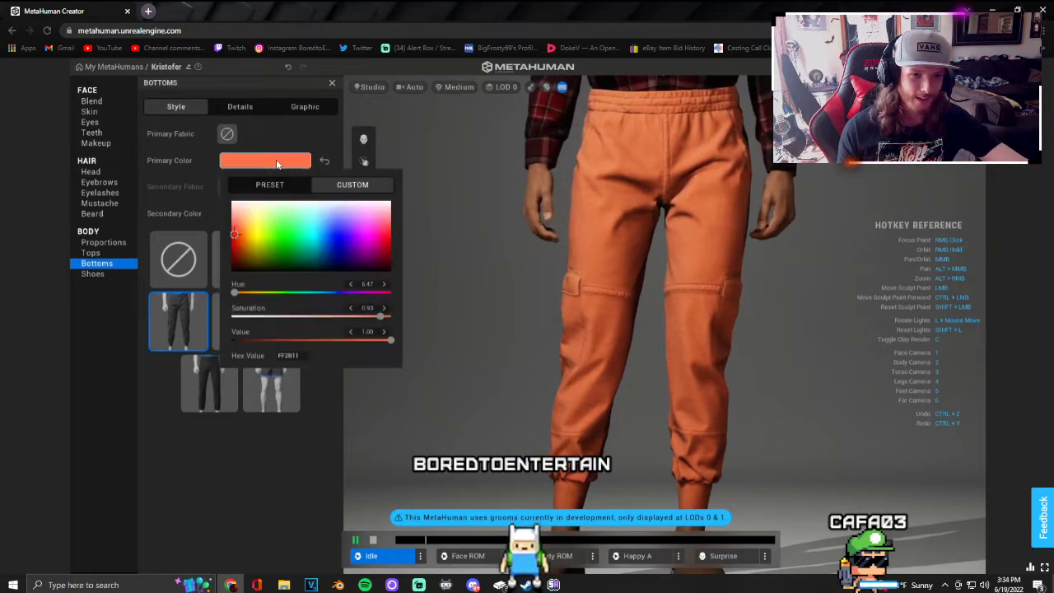
click(244, 223)
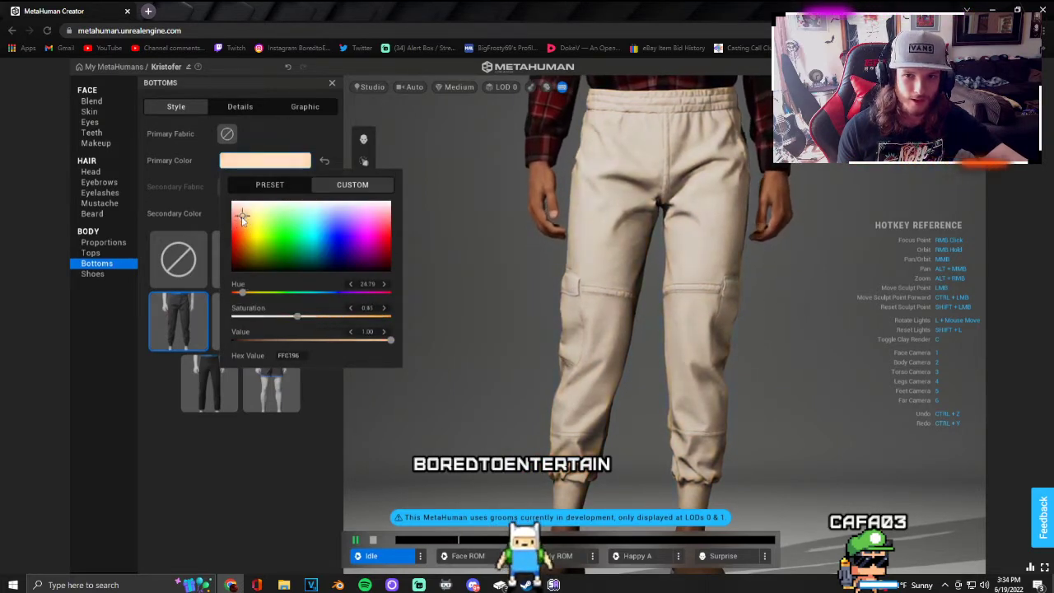
drag(242, 218, 240, 233)
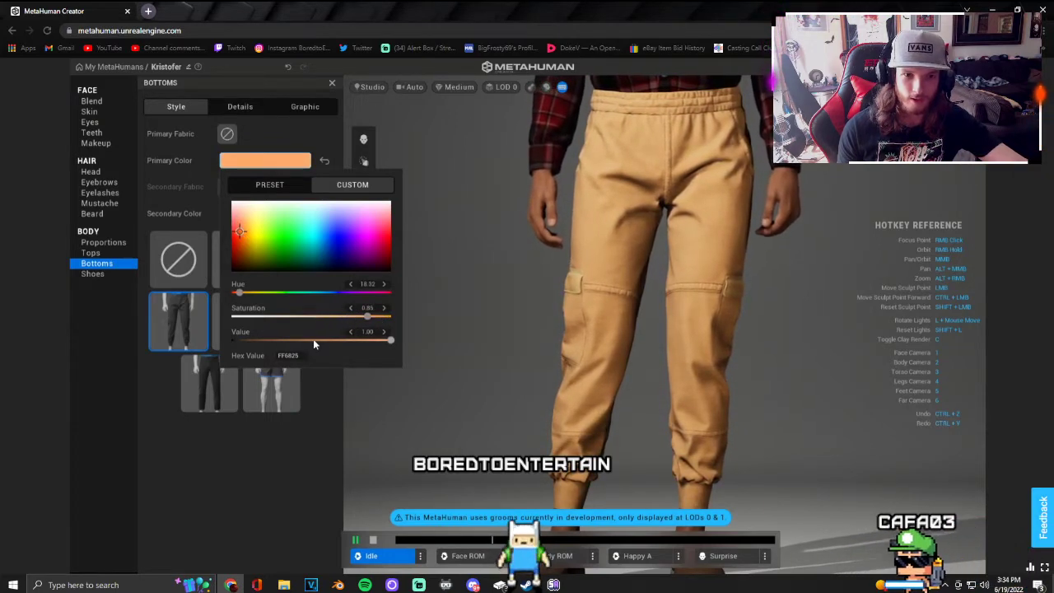
drag(391, 340, 303, 340)
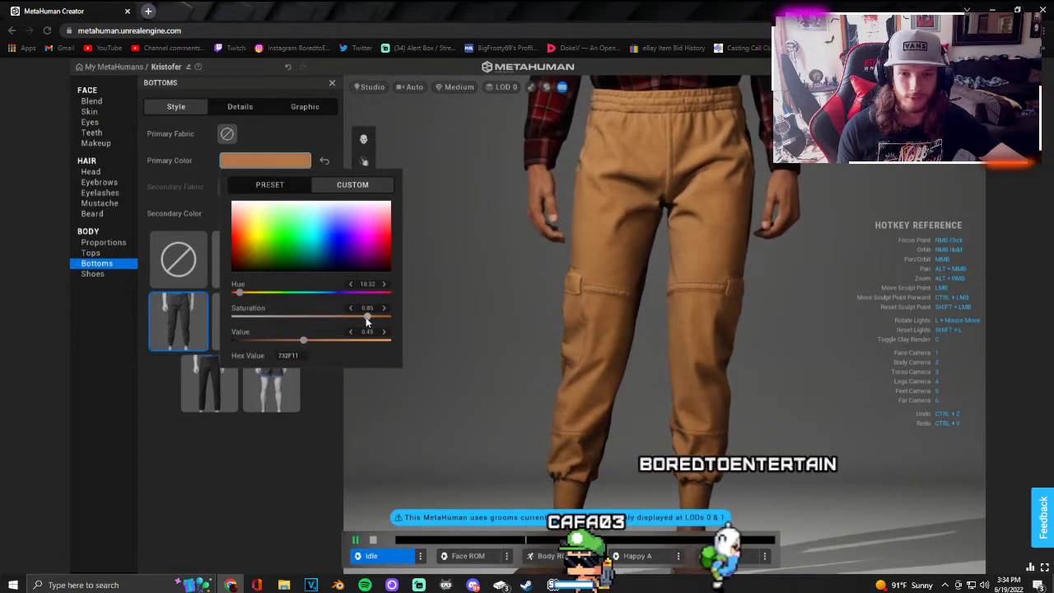
drag(367, 318, 403, 316)
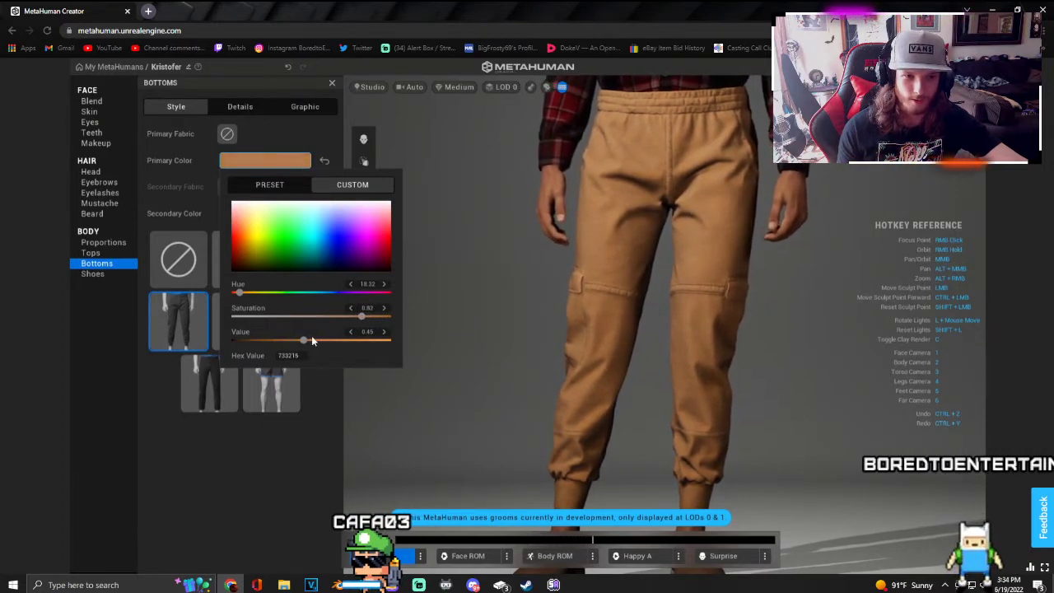
drag(295, 344, 322, 340)
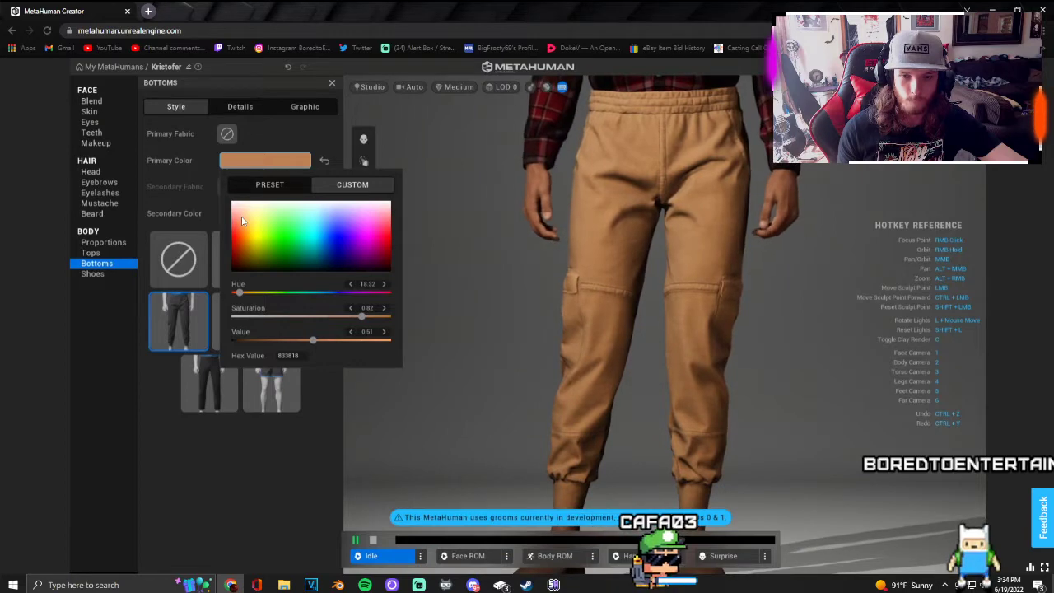
Step: Search Google Images for joggers in a new browser tab and open lululemon's khaki ABC Jogger product page as a color reference
click(148, 11)
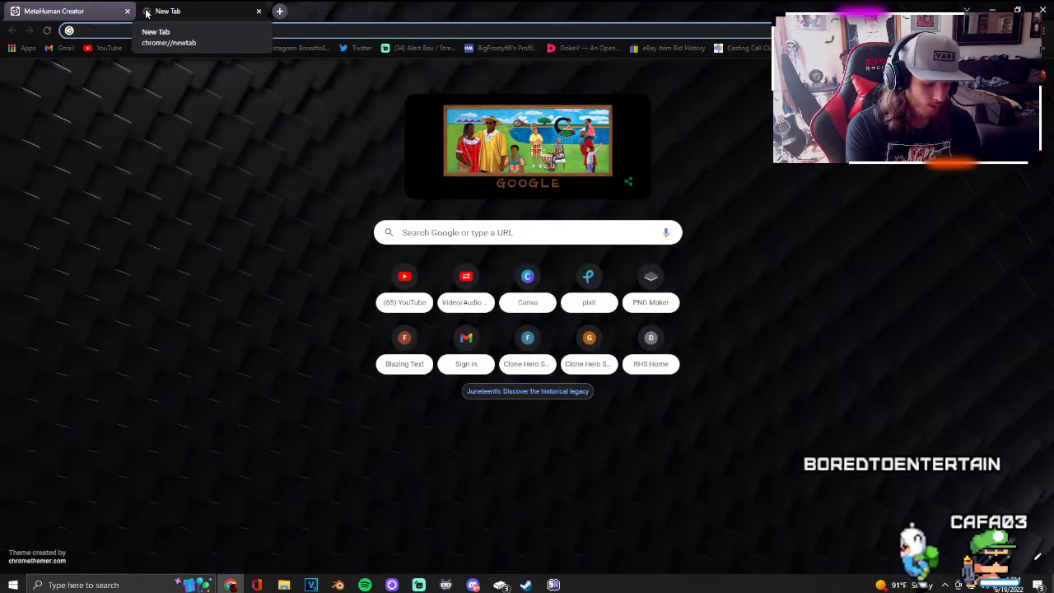
text(joggers)
key(Return)
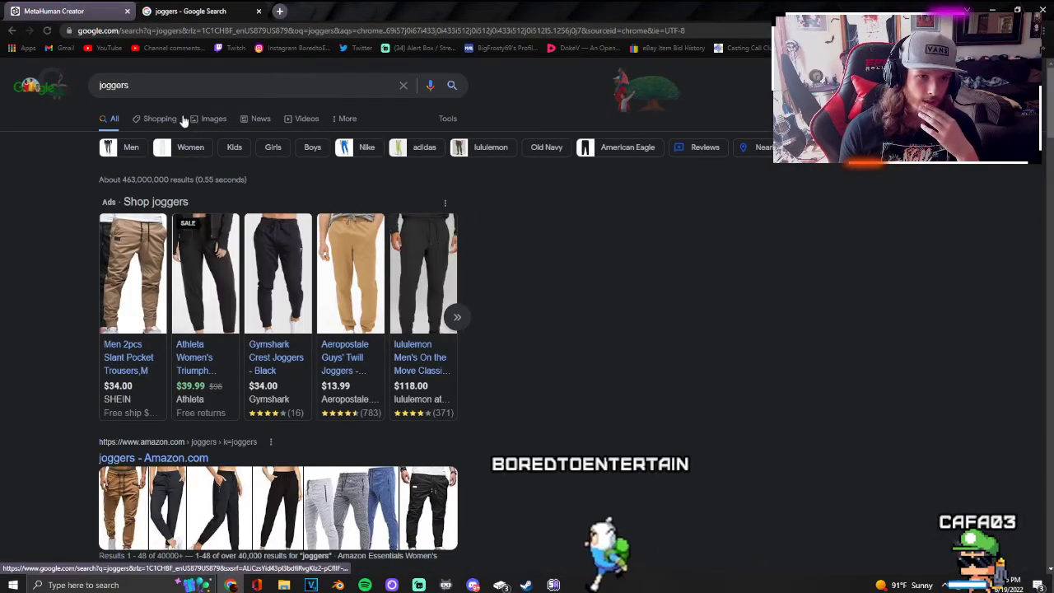
click(198, 120)
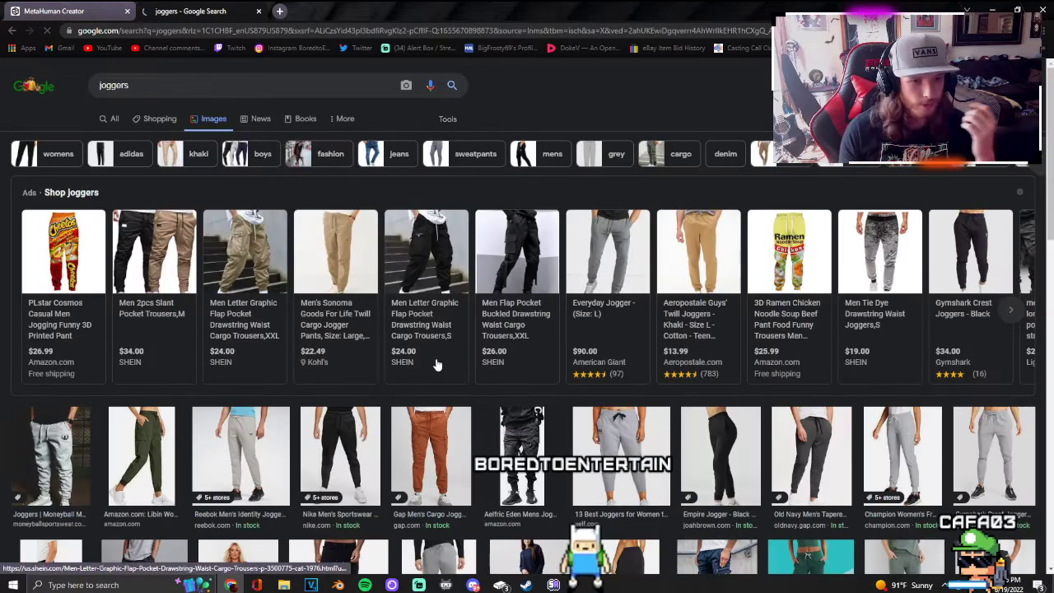
scroll(439, 359, down, 4)
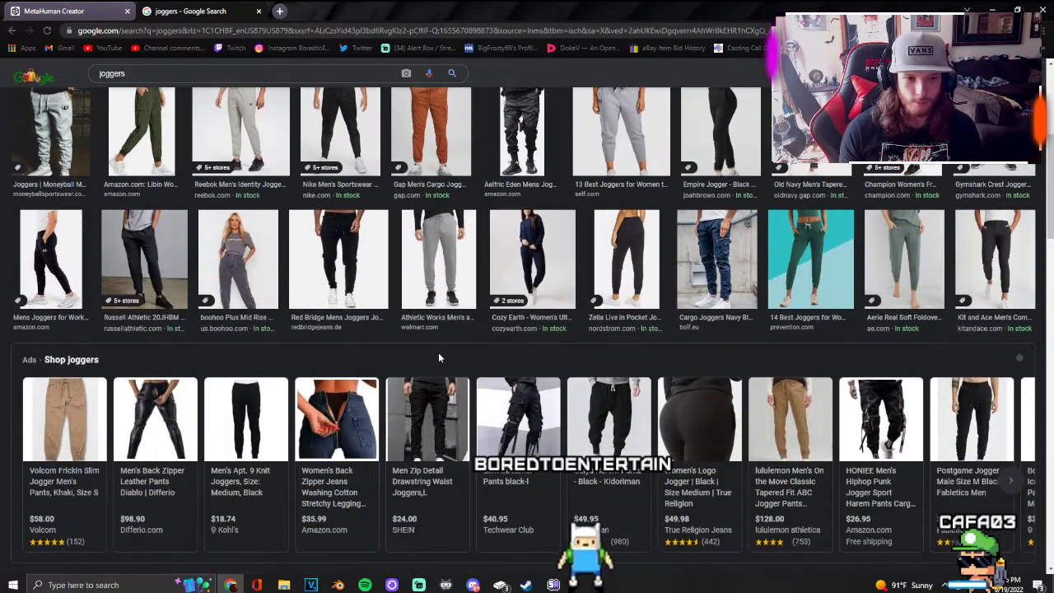
scroll(439, 358, down, 1)
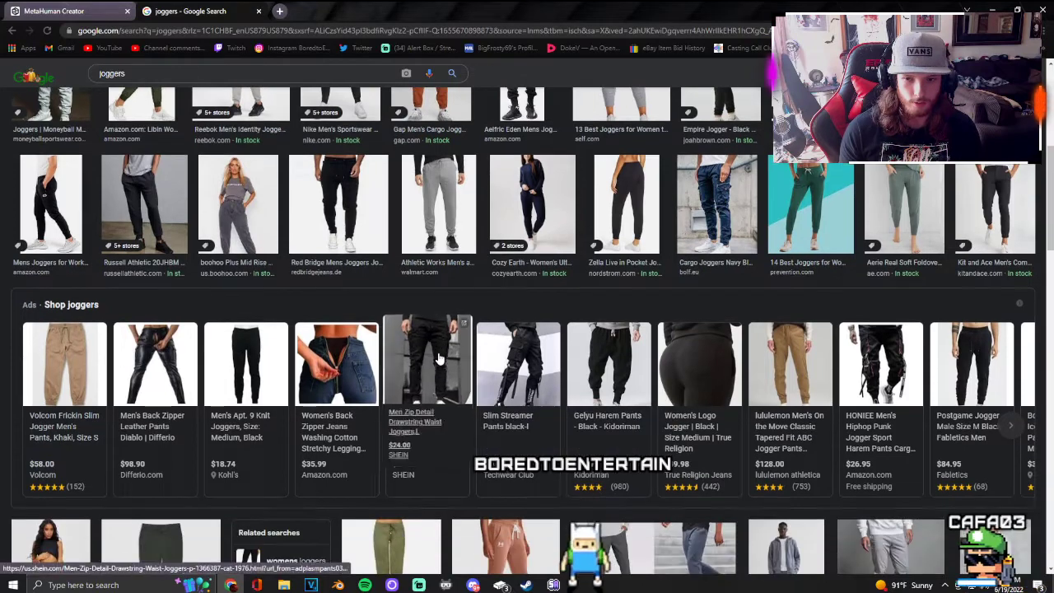
click(780, 355)
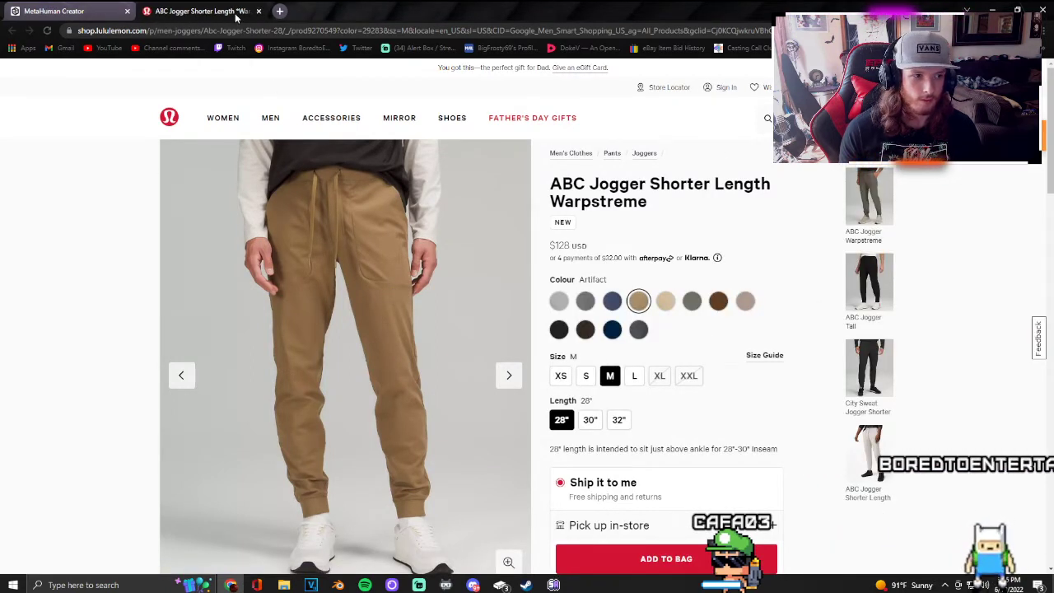
Step: Compare the cargo pants with the lululemon joggers and lower the primary color's saturation to 0.73, about hex 834023
click(99, 11)
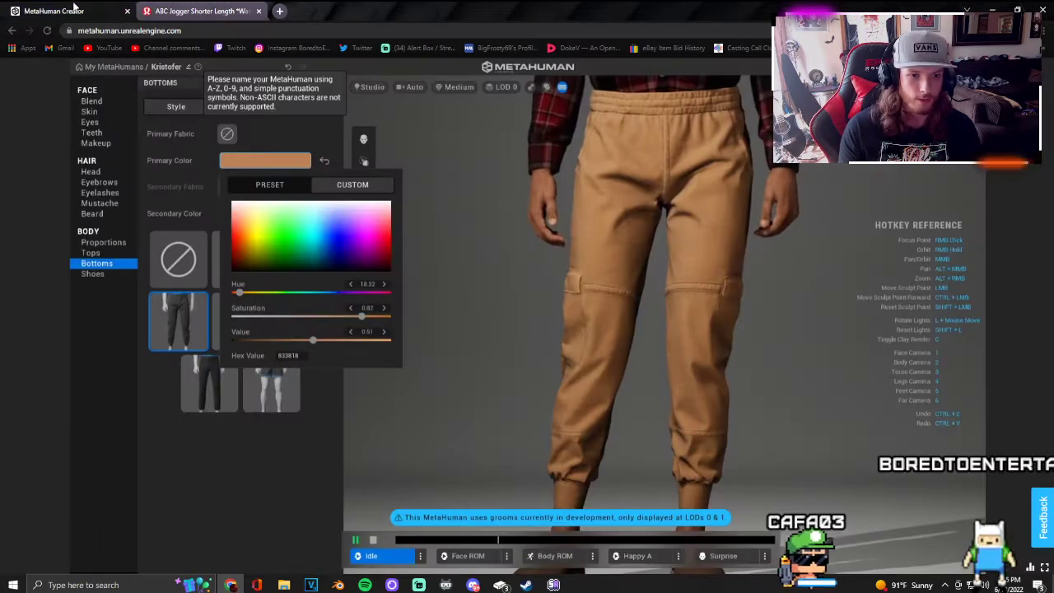
click(238, 10)
click(66, 10)
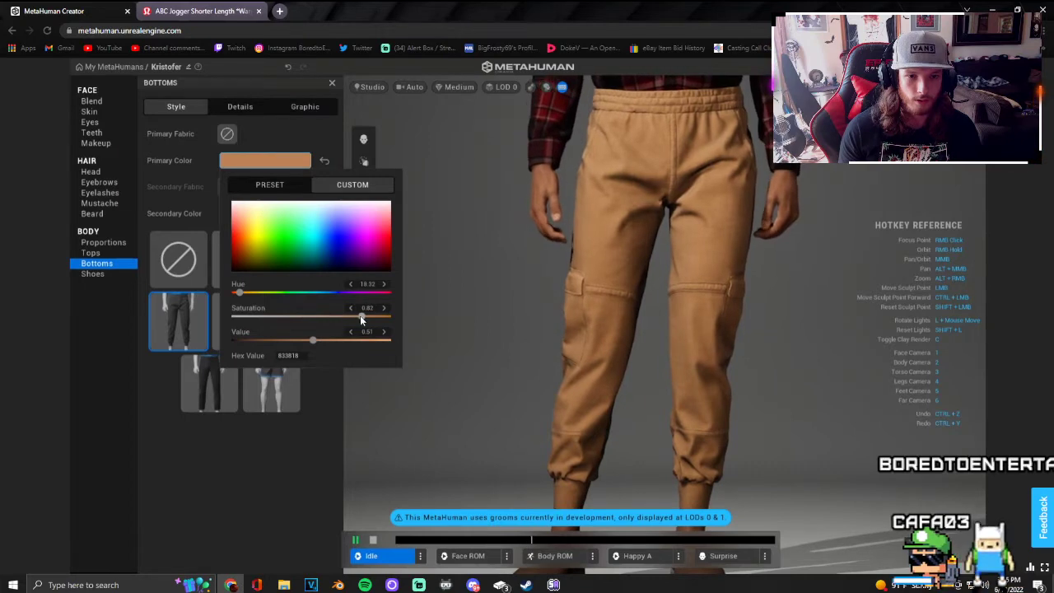
drag(360, 316, 347, 320)
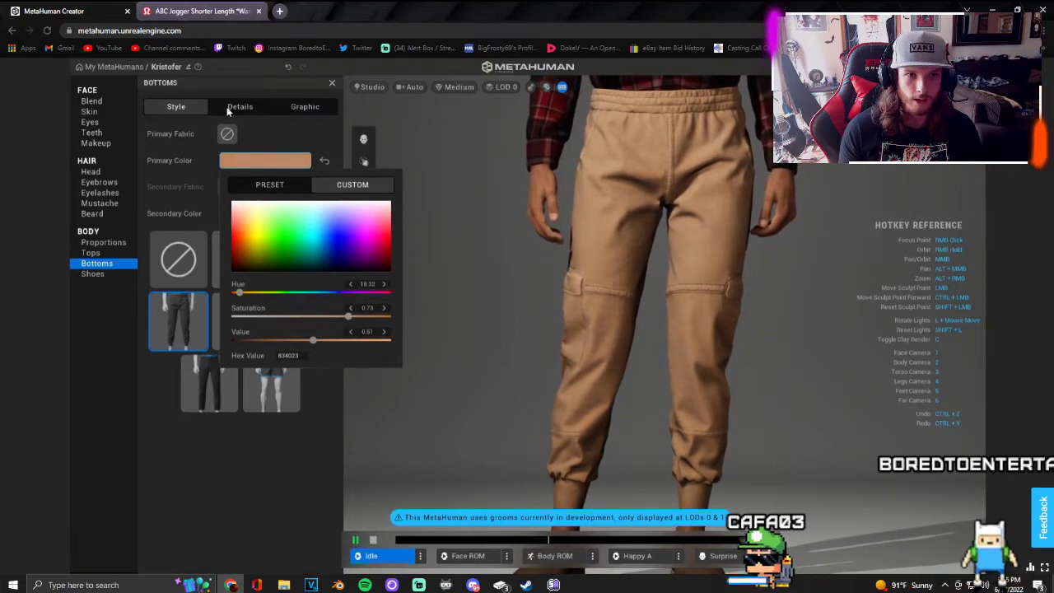
click(197, 10)
click(53, 10)
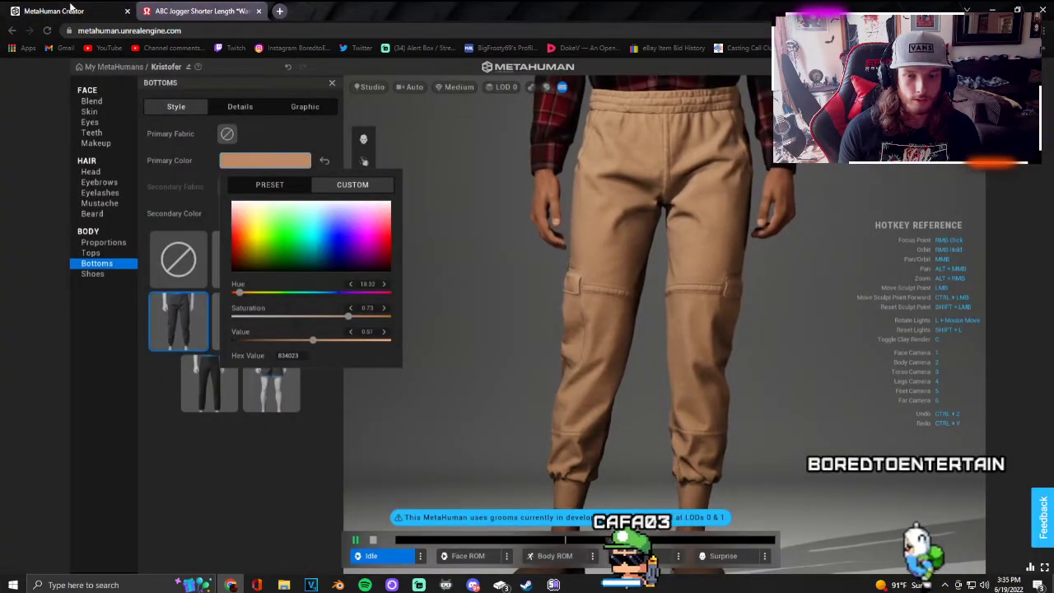
click(203, 356)
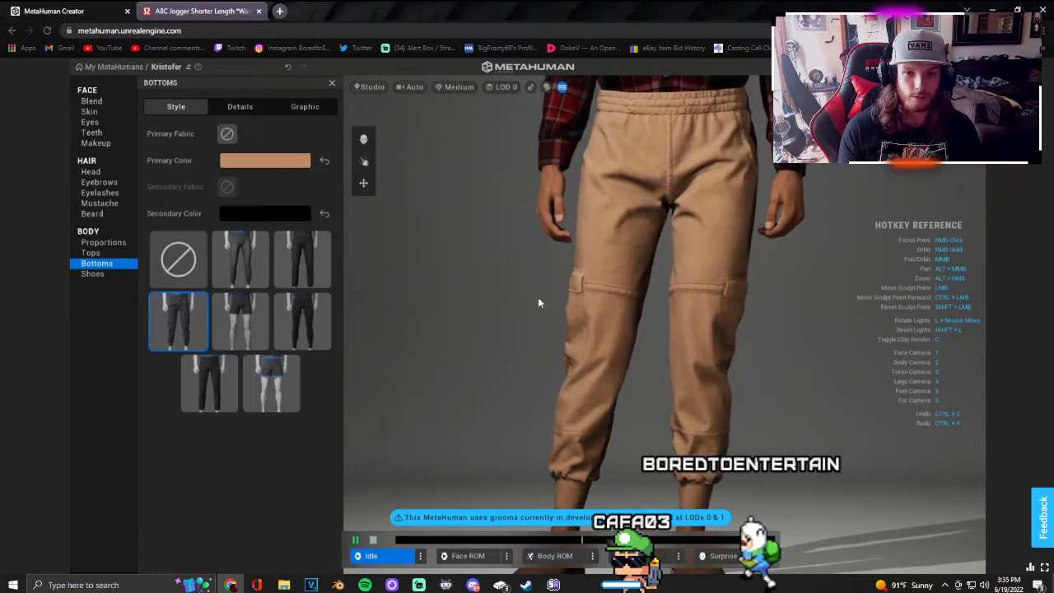
Step: Change the character's top from the button shirt to the Hoodie and check it against the pants
key(2)
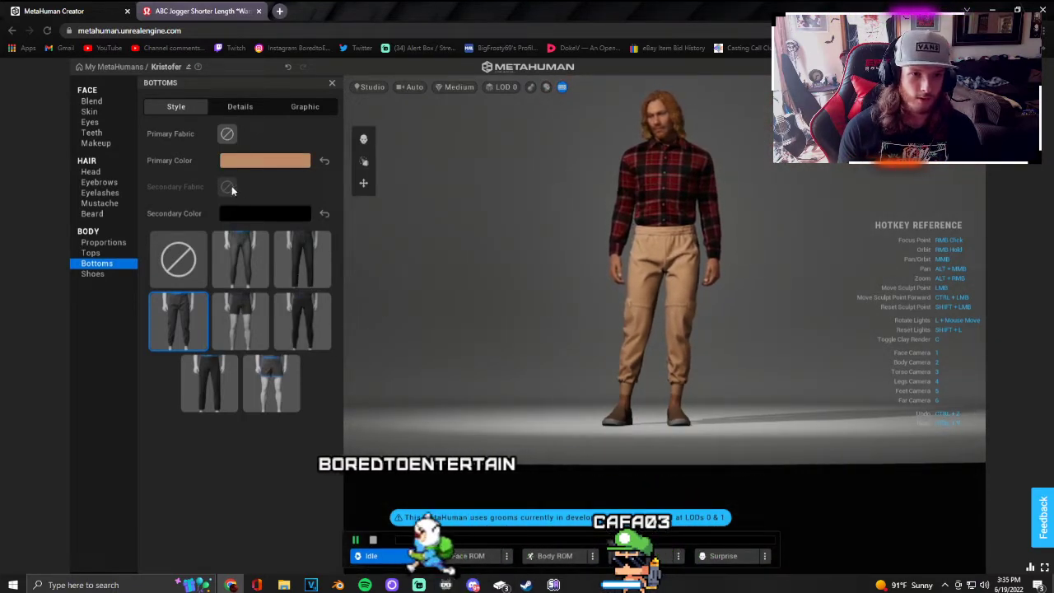
click(91, 253)
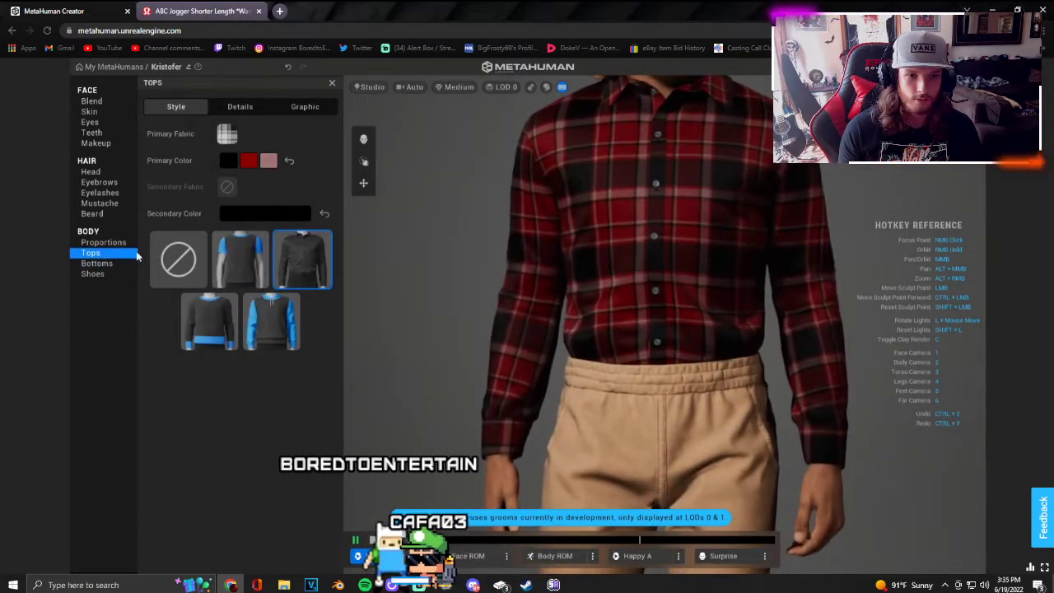
click(261, 317)
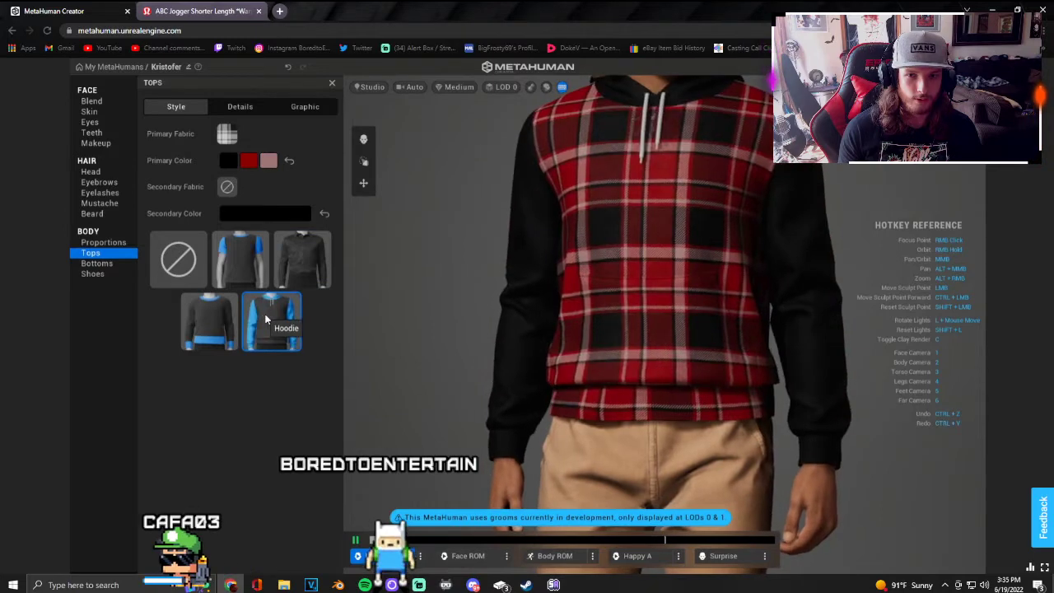
scroll(728, 285, down, 5)
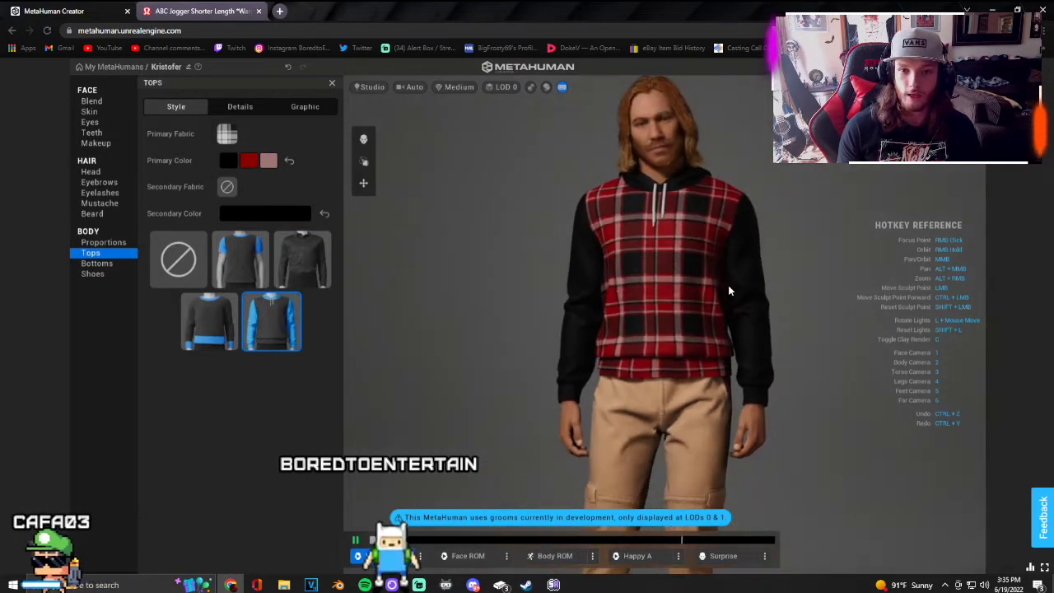
scroll(726, 290, up, 4)
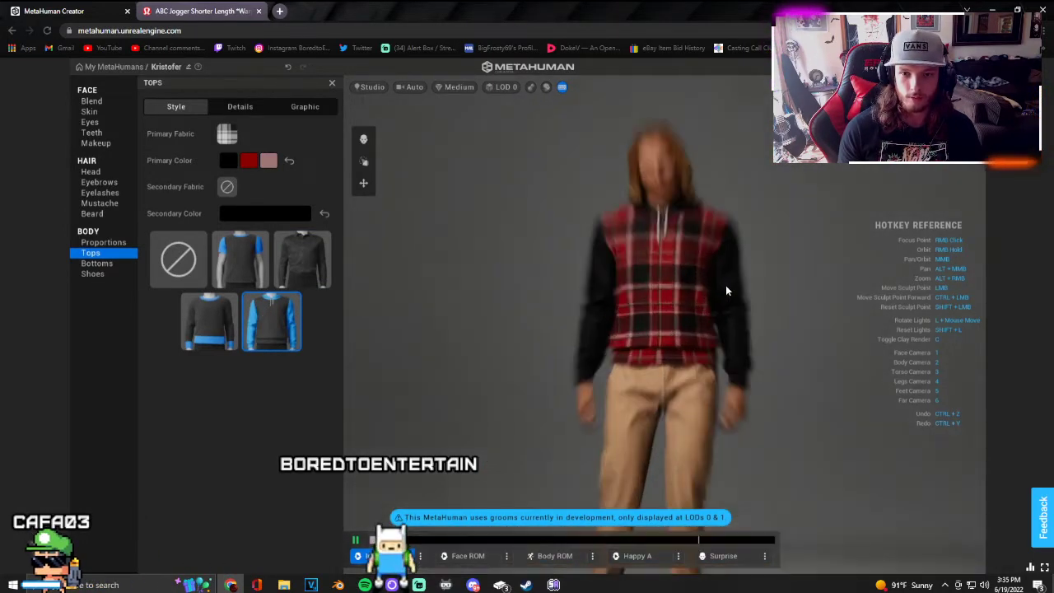
scroll(726, 290, up, 3)
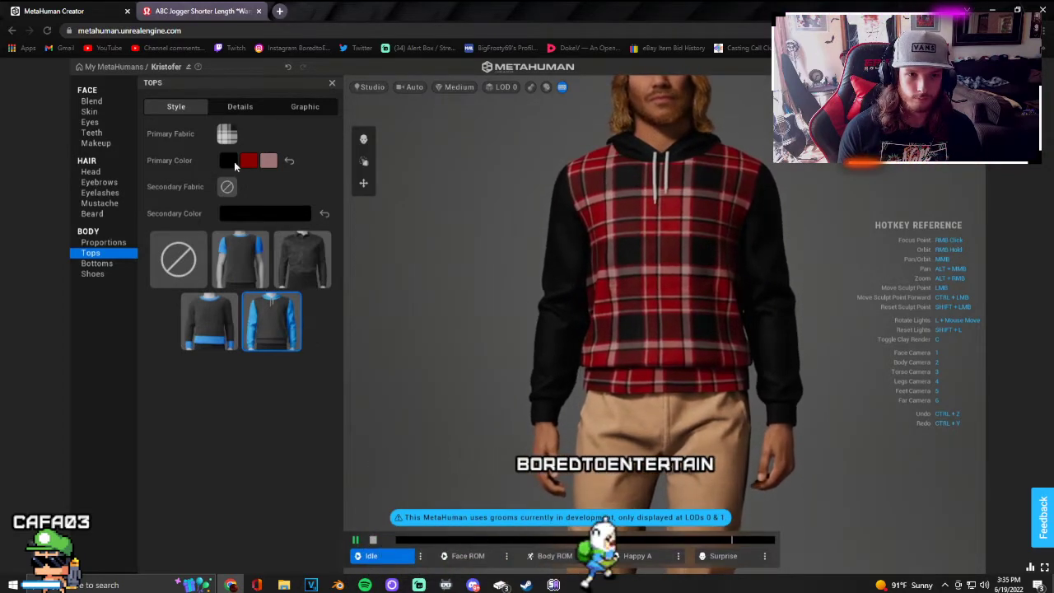
Step: Try the hoodie's primary fabric with no pattern and with Camouflage
click(228, 134)
scroll(321, 238, down, 3)
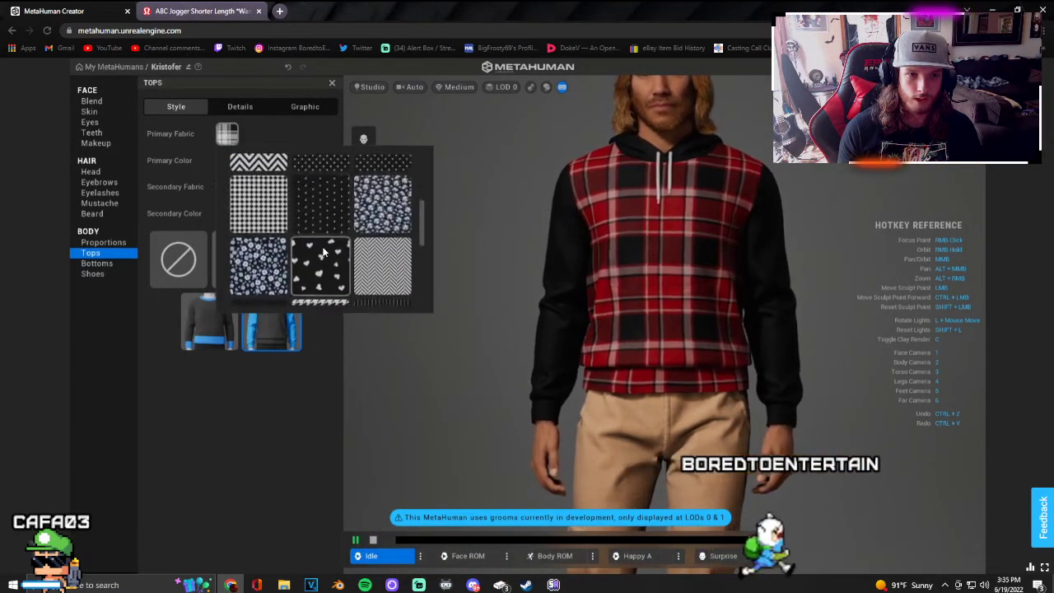
scroll(324, 252, up, 3)
click(267, 194)
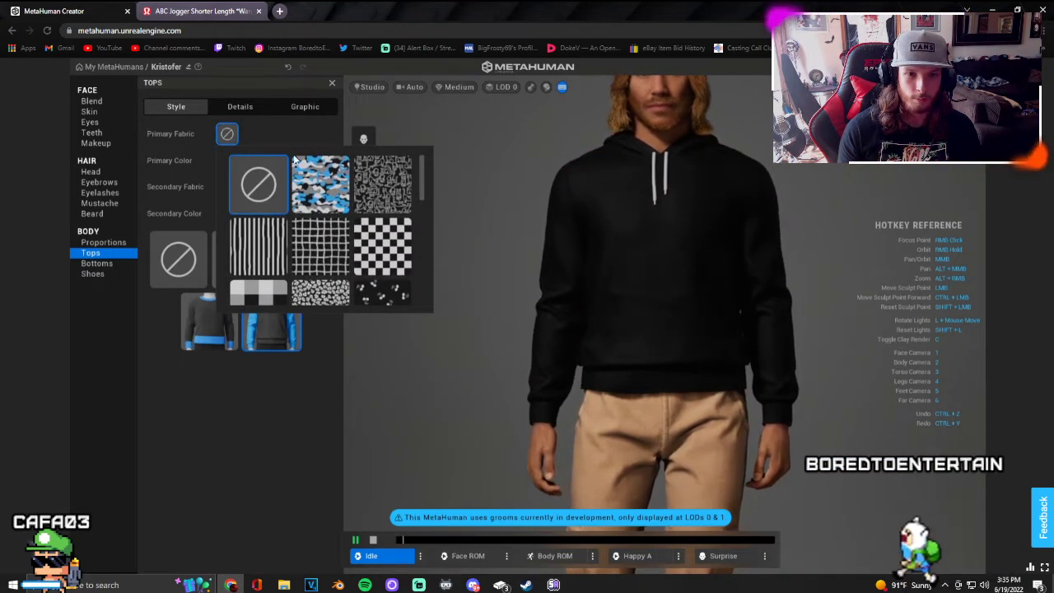
click(303, 183)
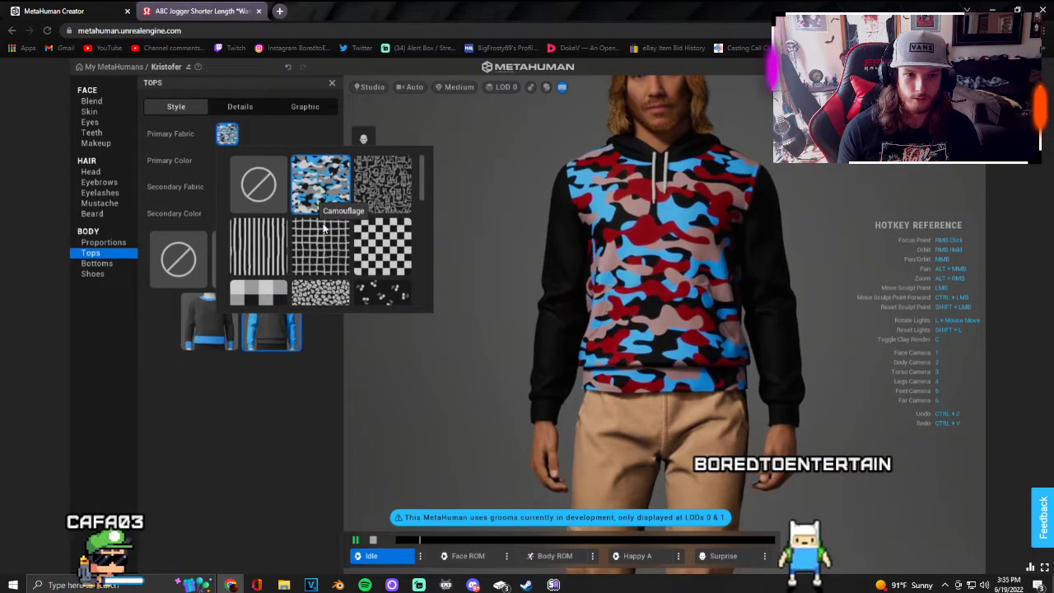
Step: Try the Hearts, Herringbone and Horizontal Stripe primary fabrics on the hoodie
scroll(300, 210, down, 2)
scroll(299, 219, down, 2)
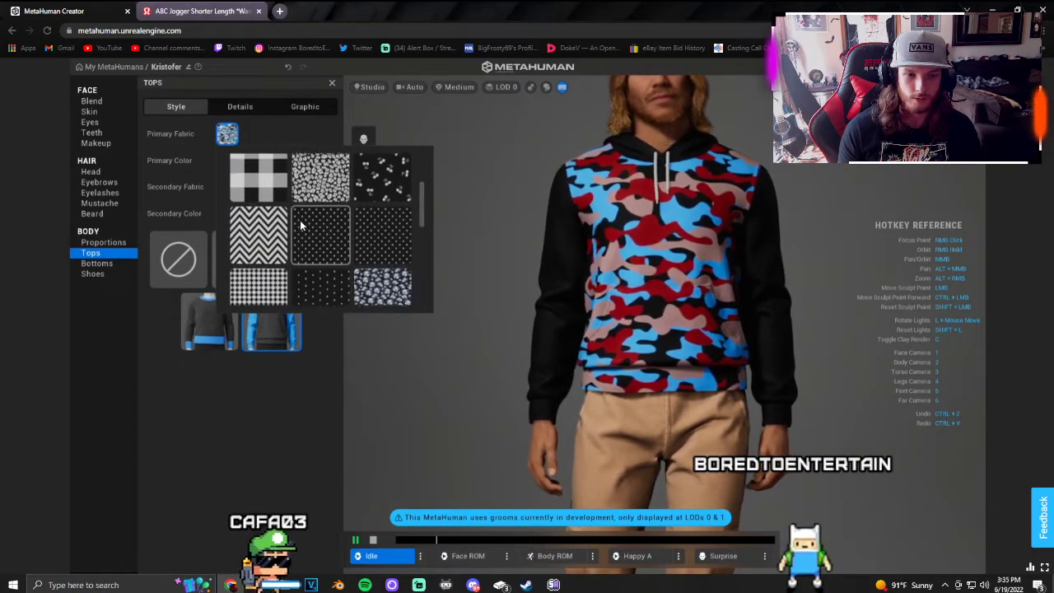
scroll(299, 220, down, 2)
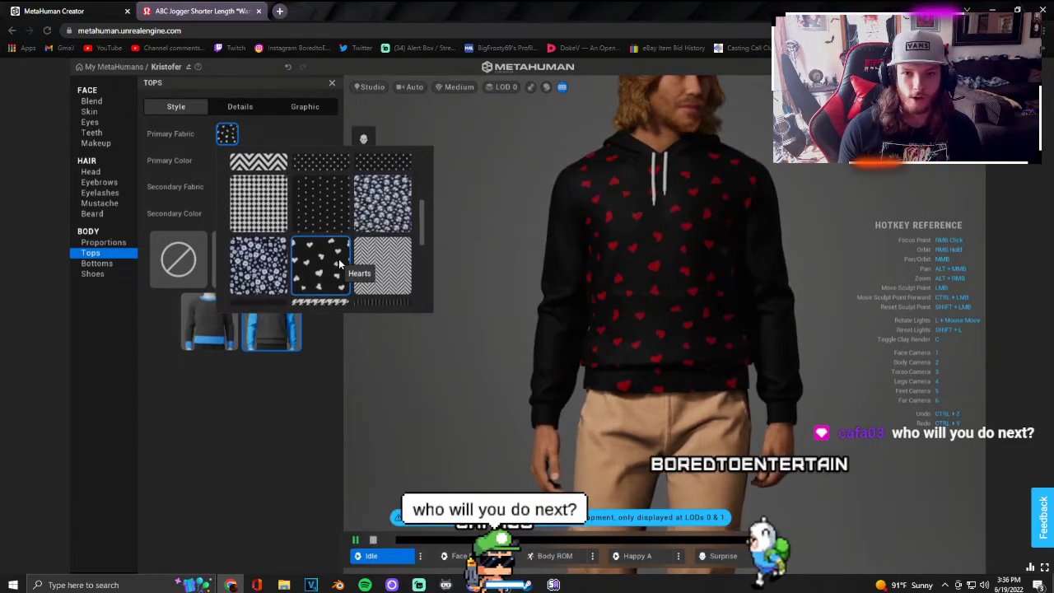
scroll(338, 259, down, 2)
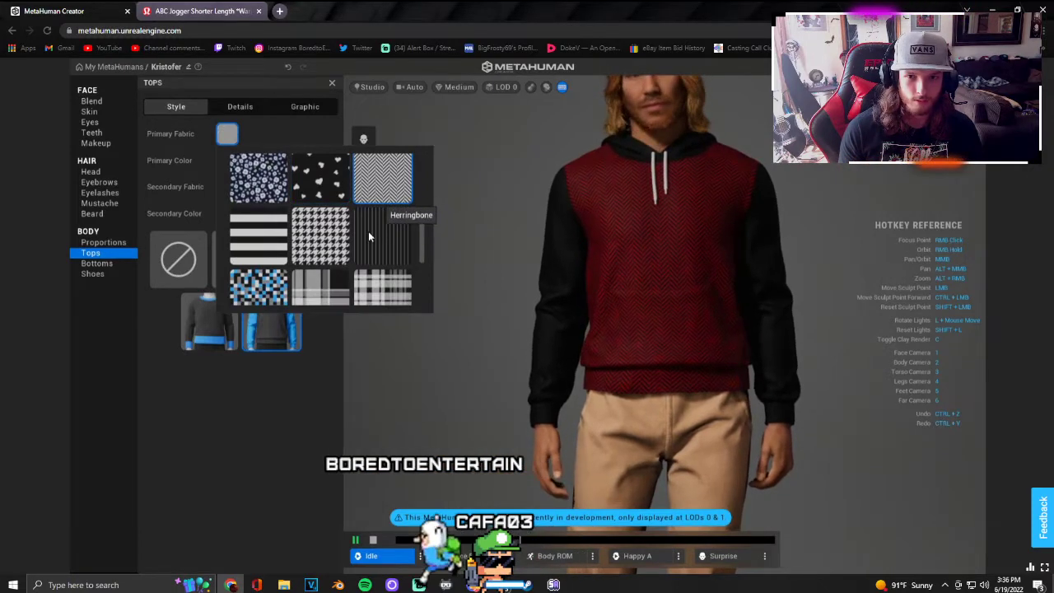
scroll(368, 232, down, 1)
click(280, 210)
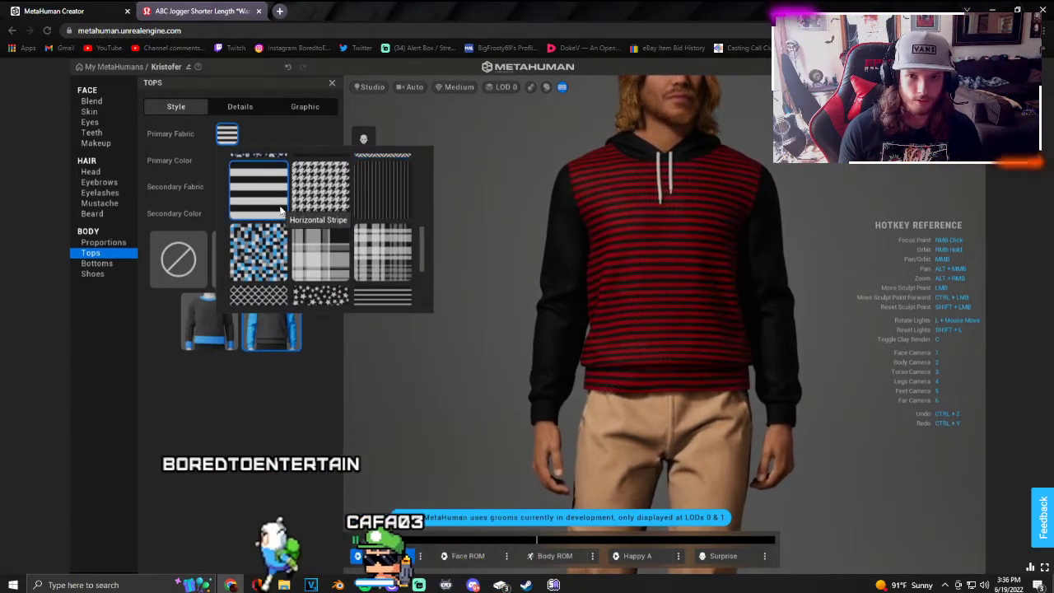
Step: Try the Herringbone fabric again and the scale-shaped pattern as the hoodie's primary fabric
scroll(372, 205, up, 2)
click(372, 221)
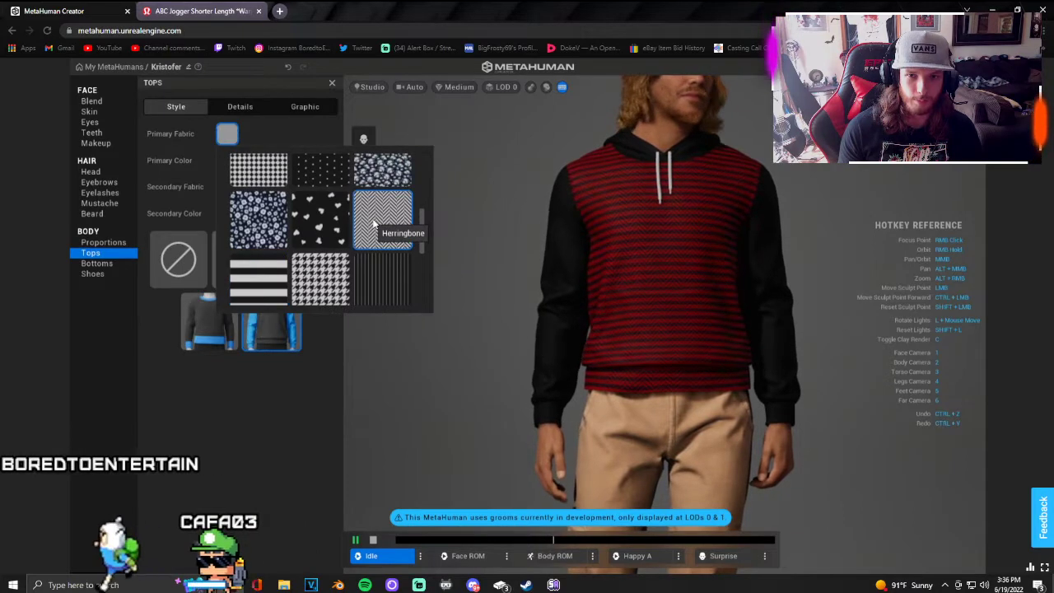
scroll(353, 228, down, 5)
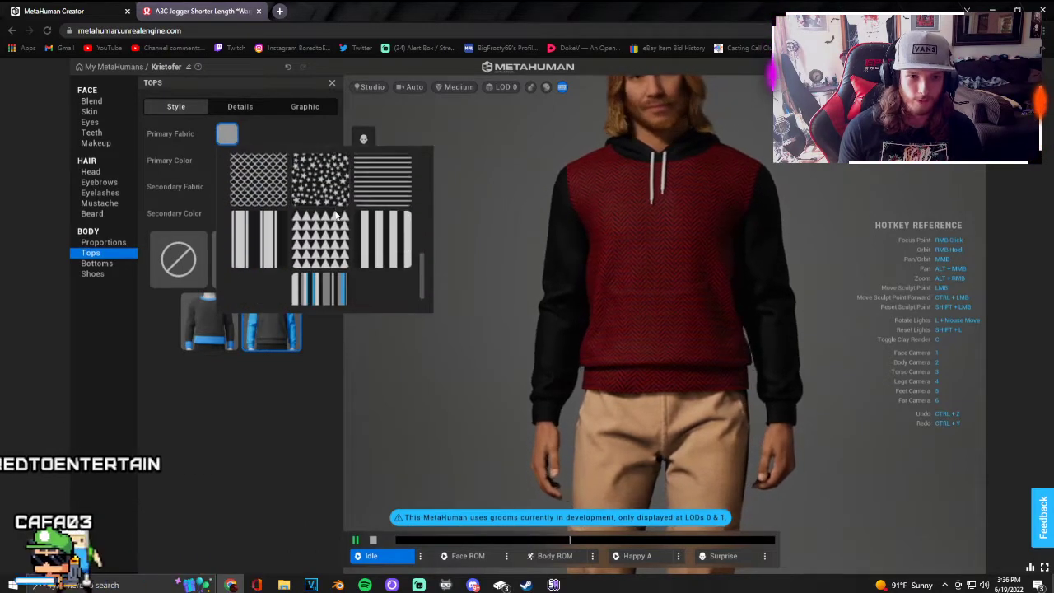
click(270, 184)
scroll(361, 249, down, 1)
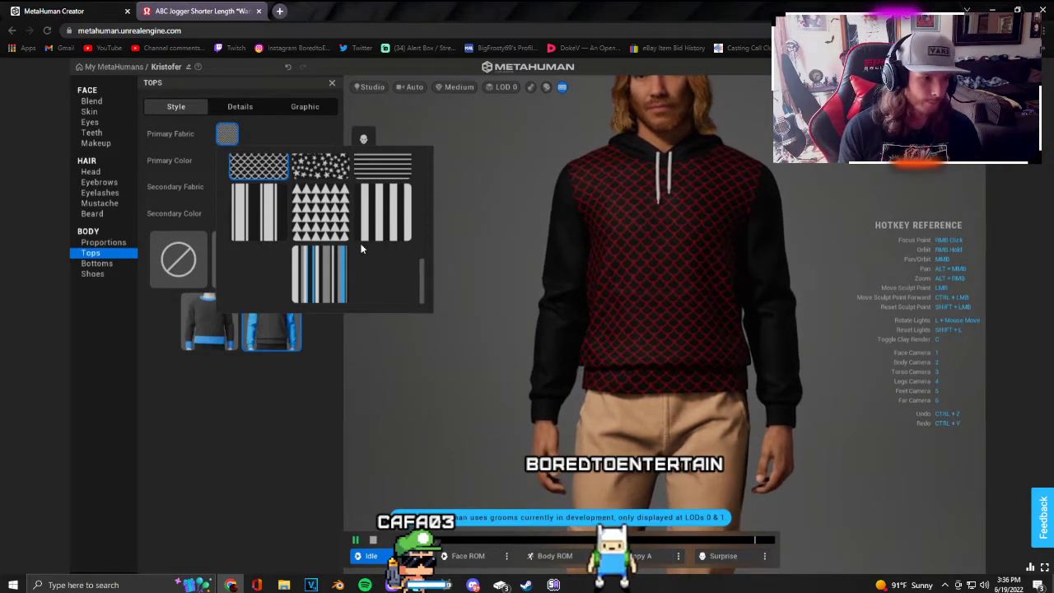
Step: Try the Chevron, Cat Doodles, Check Gingham and Chalk Windowpane primary fabrics on the hoodie
scroll(294, 240, up, 10)
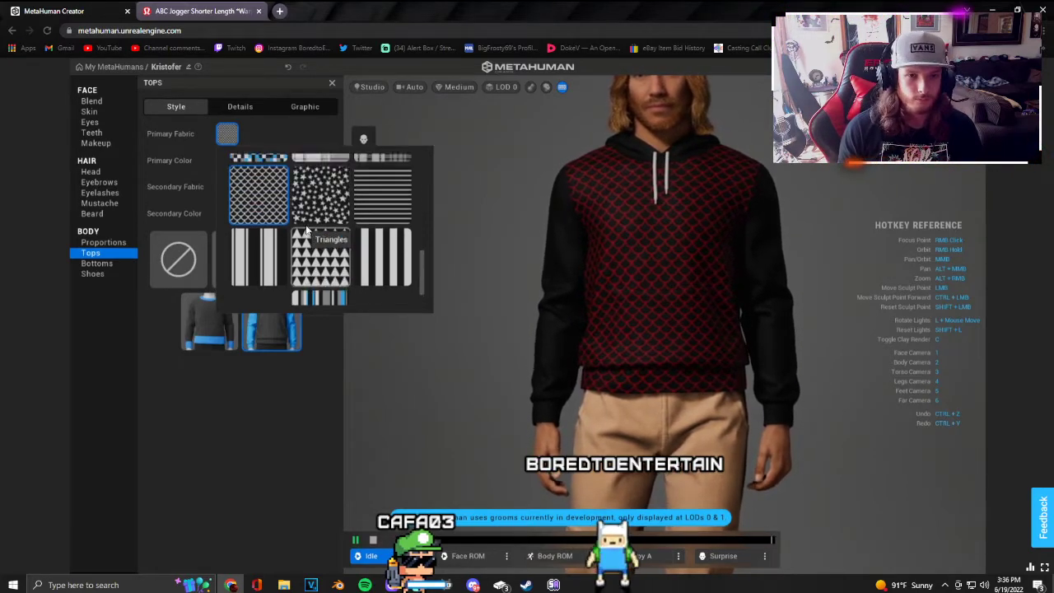
scroll(284, 236, up, 5)
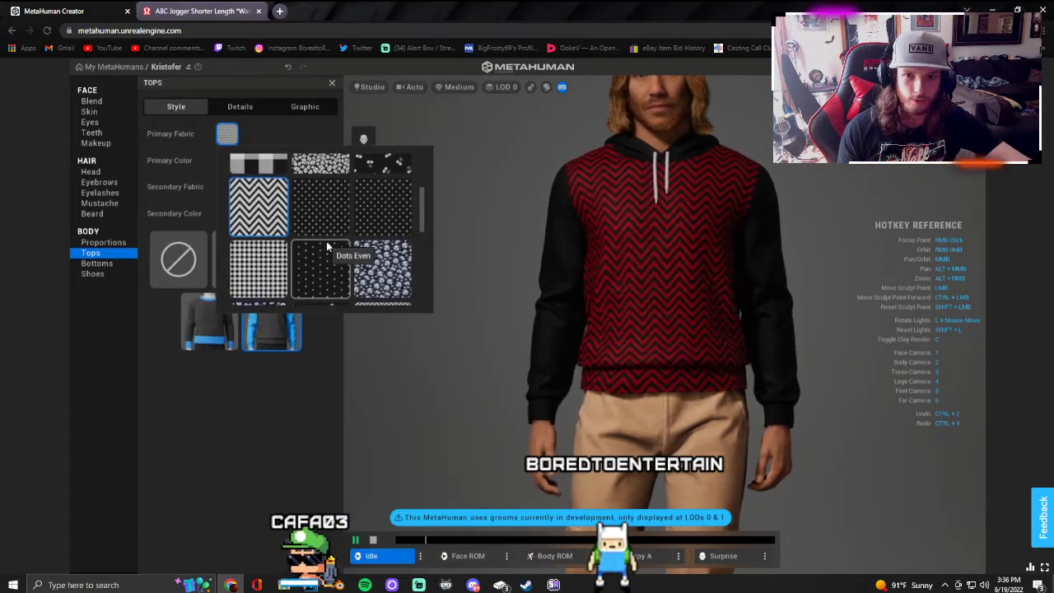
scroll(326, 245, up, 3)
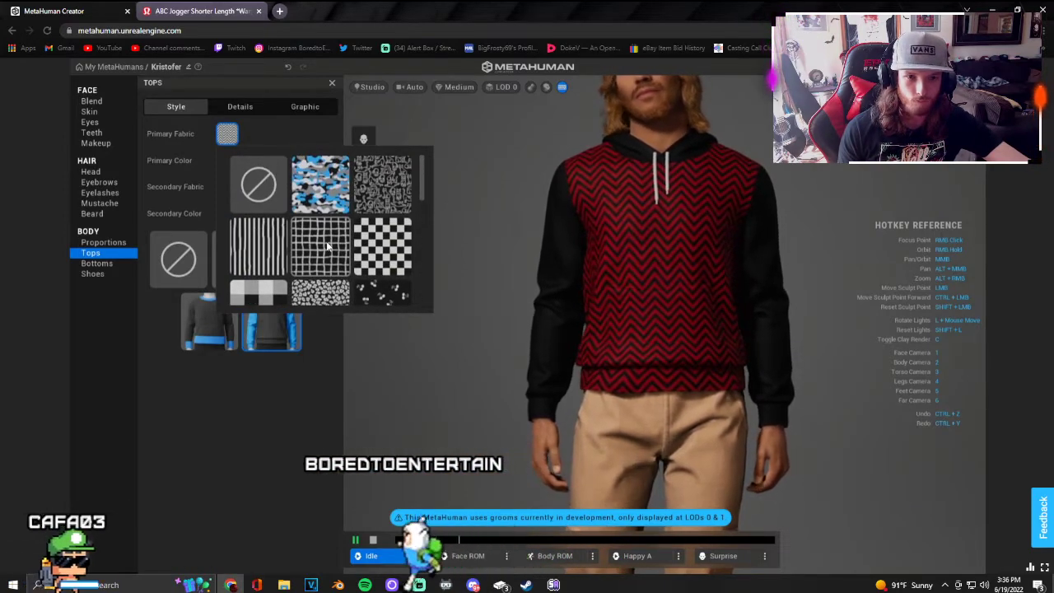
click(384, 192)
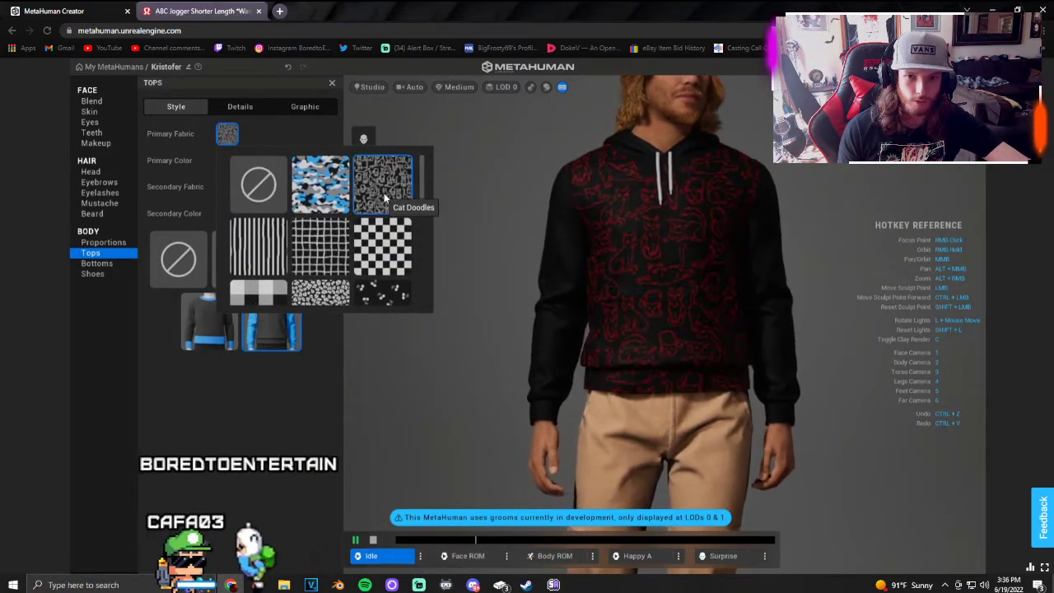
click(276, 297)
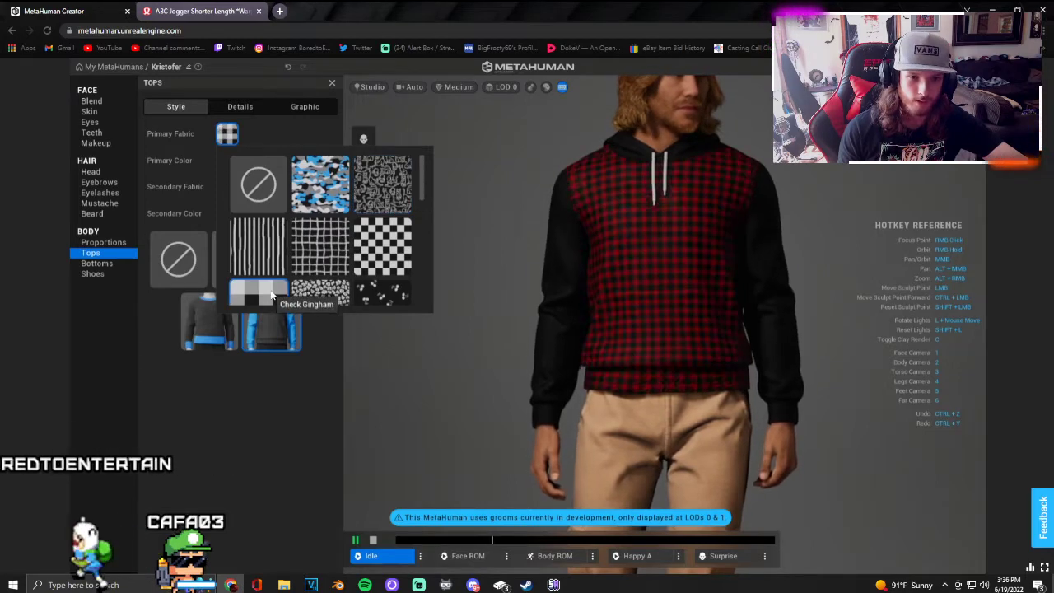
click(292, 274)
Step: Compare Chevron, Cat Doodles and the narrow vertical stripes as the hoodie's primary fabric
scroll(287, 273, down, 3)
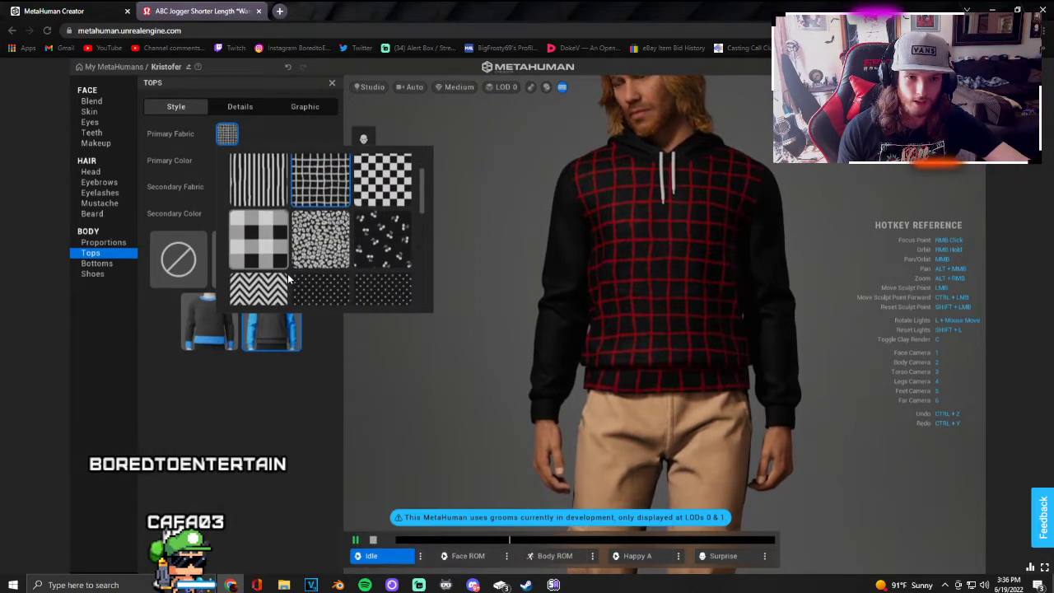
click(259, 233)
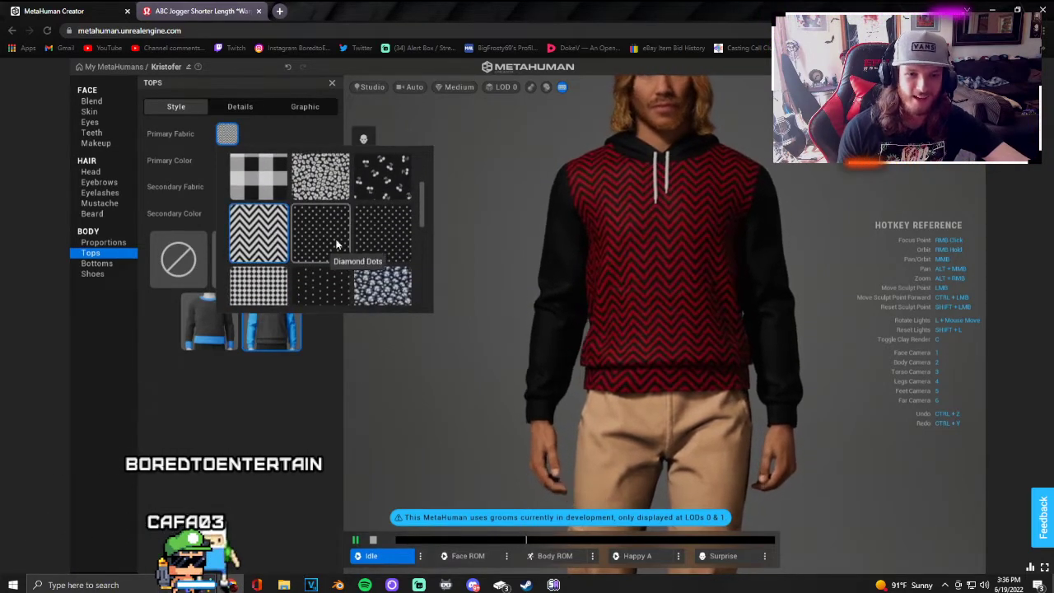
scroll(337, 247, up, 3)
click(380, 205)
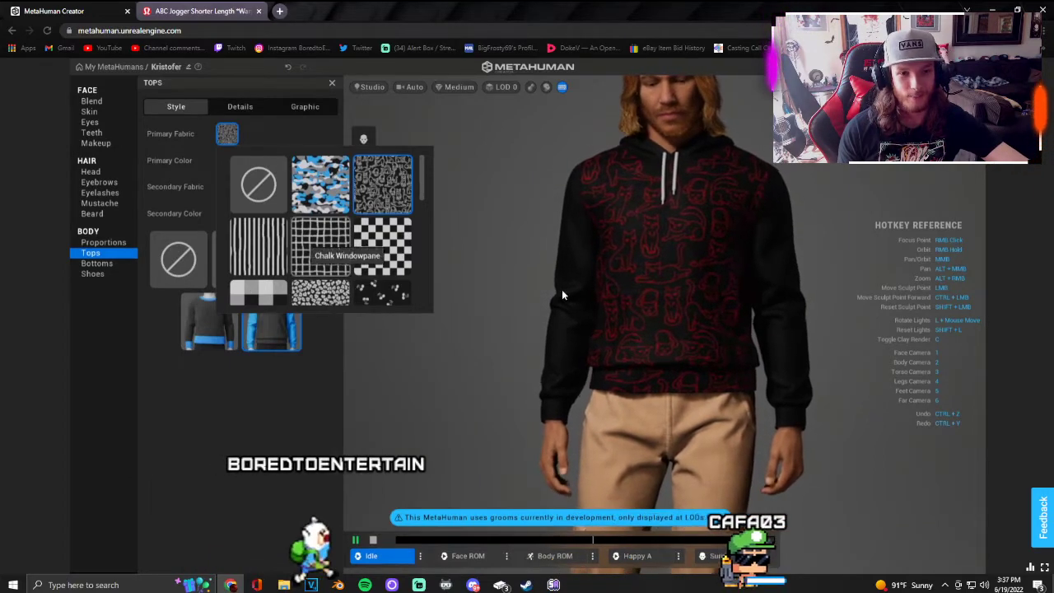
scroll(280, 206, down, 3)
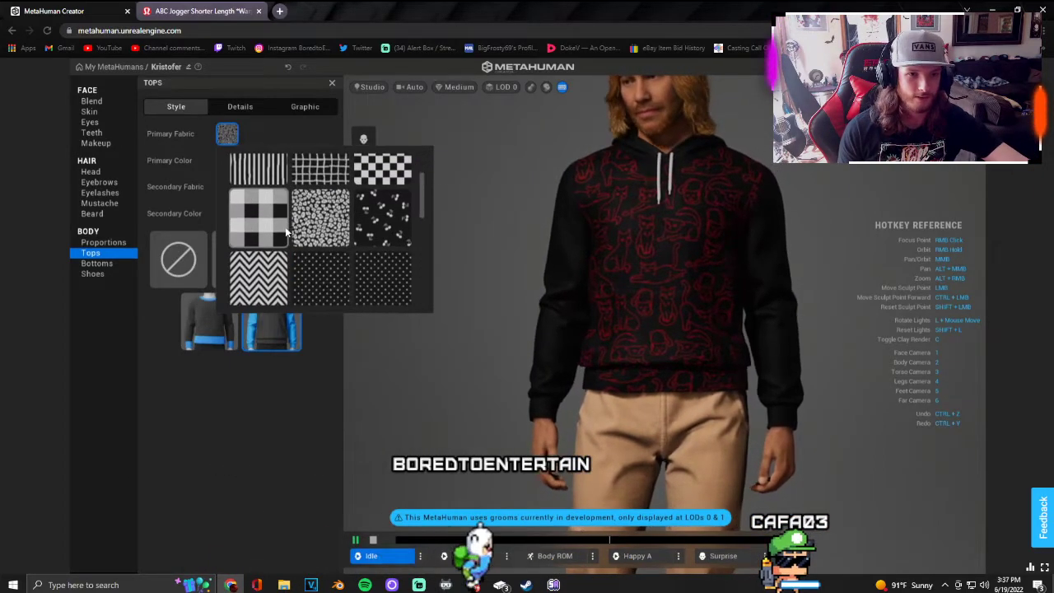
click(264, 165)
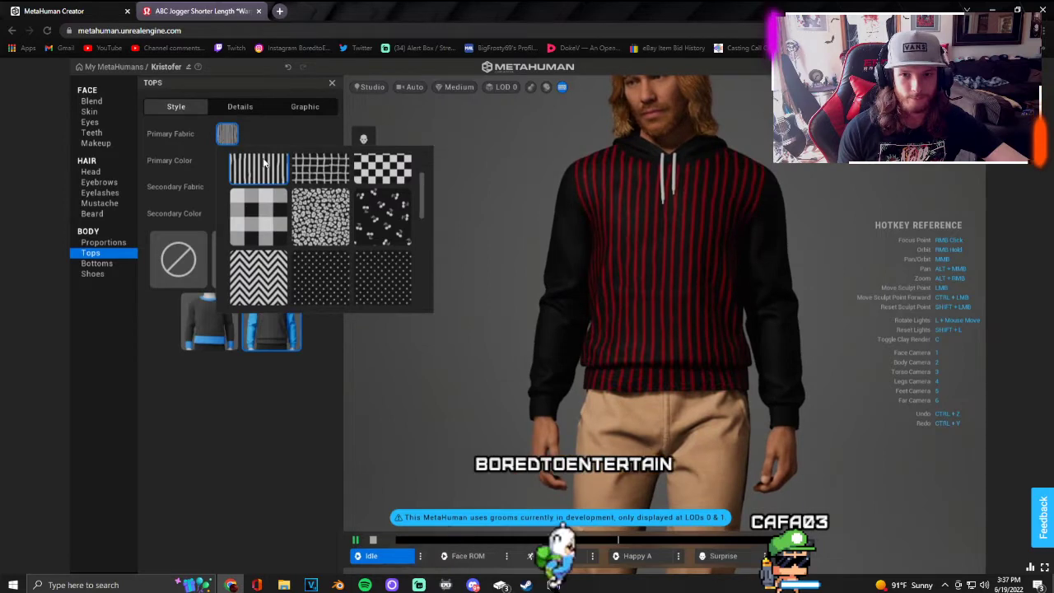
Step: Set the hoodie's primary fabric to Chevron and close the fabric choices
scroll(239, 251, down, 1)
scroll(238, 251, down, 1)
click(238, 247)
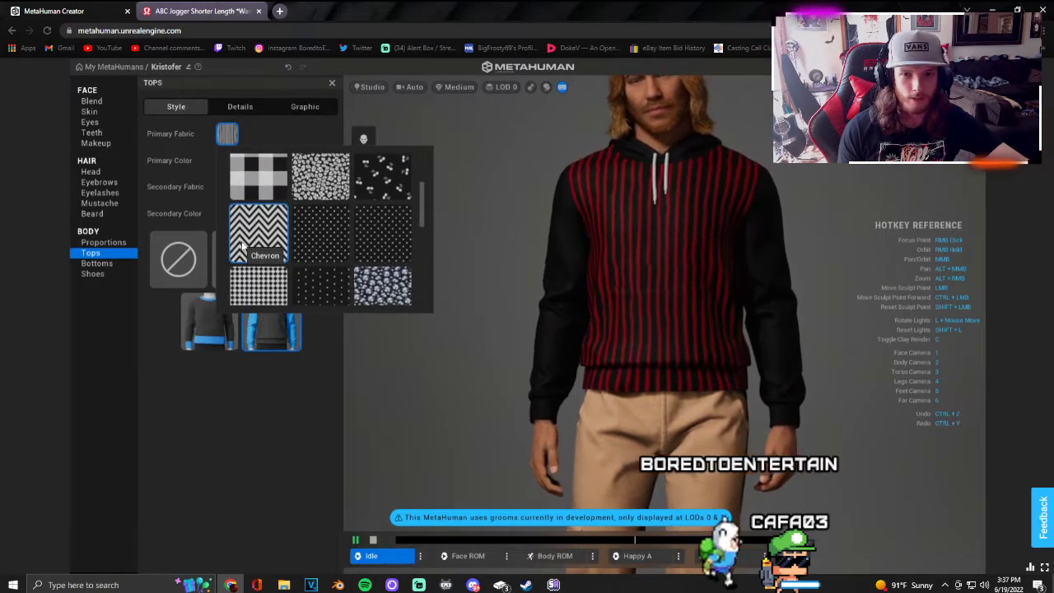
click(312, 136)
Step: Examine the chevron hoodie up close and the whole outfit down to the shoes
scroll(653, 293, down, 5)
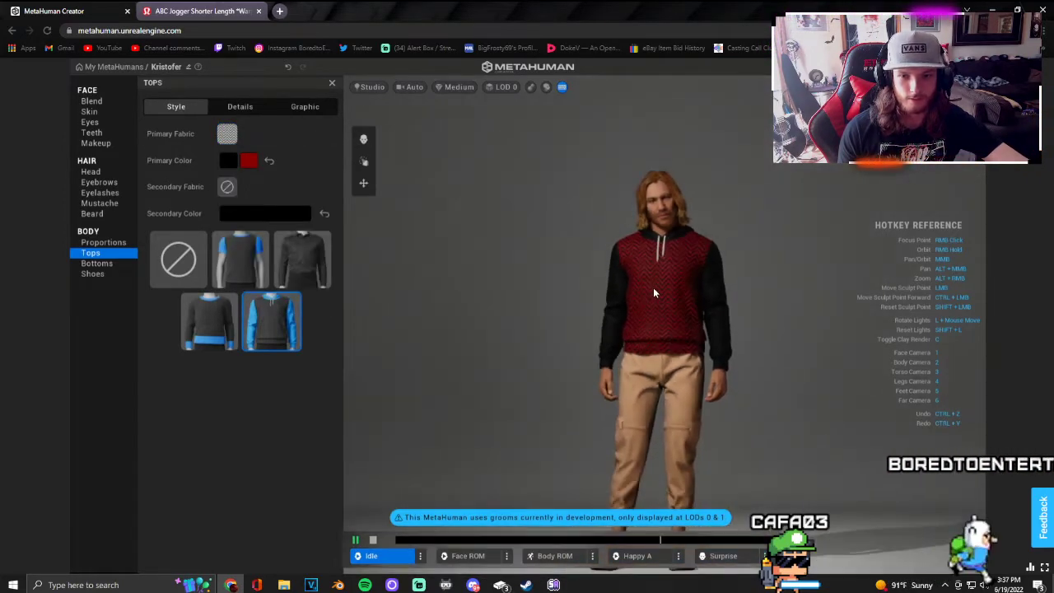
scroll(652, 287, up, 3)
scroll(683, 307, down, 2)
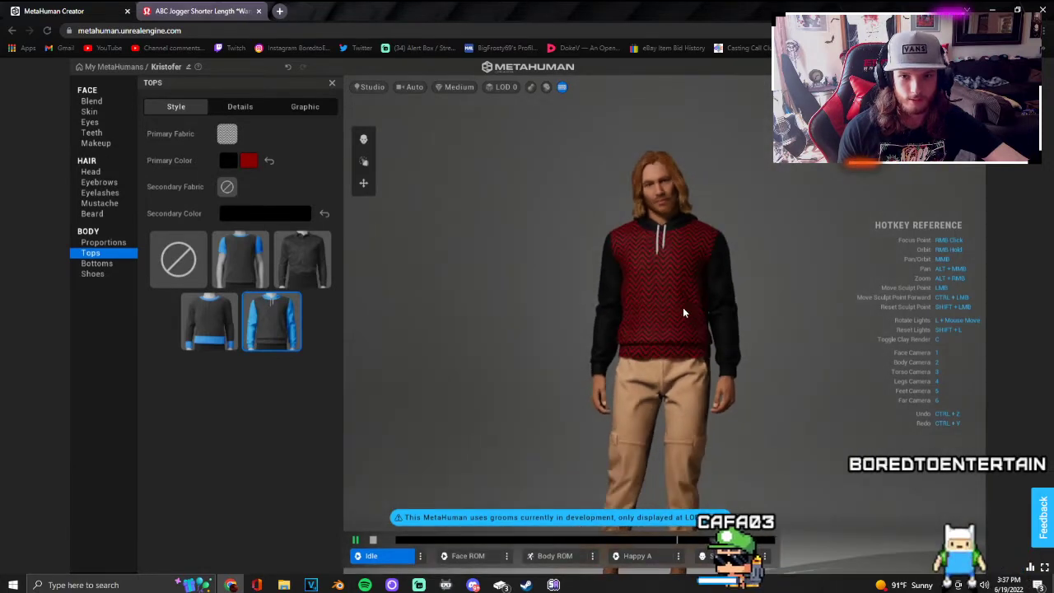
scroll(694, 315, up, 3)
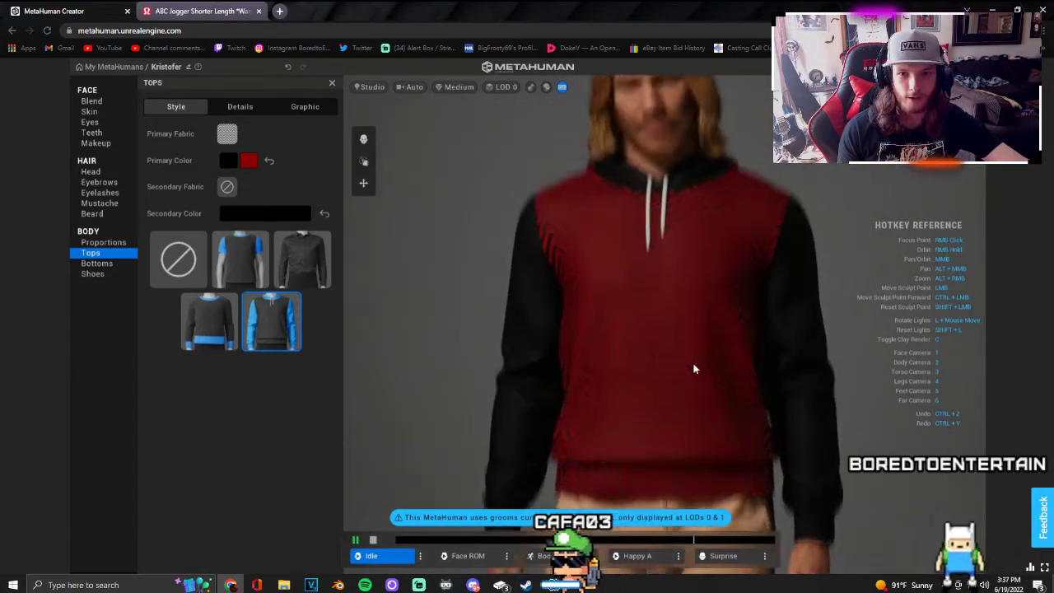
scroll(696, 362, down, 1)
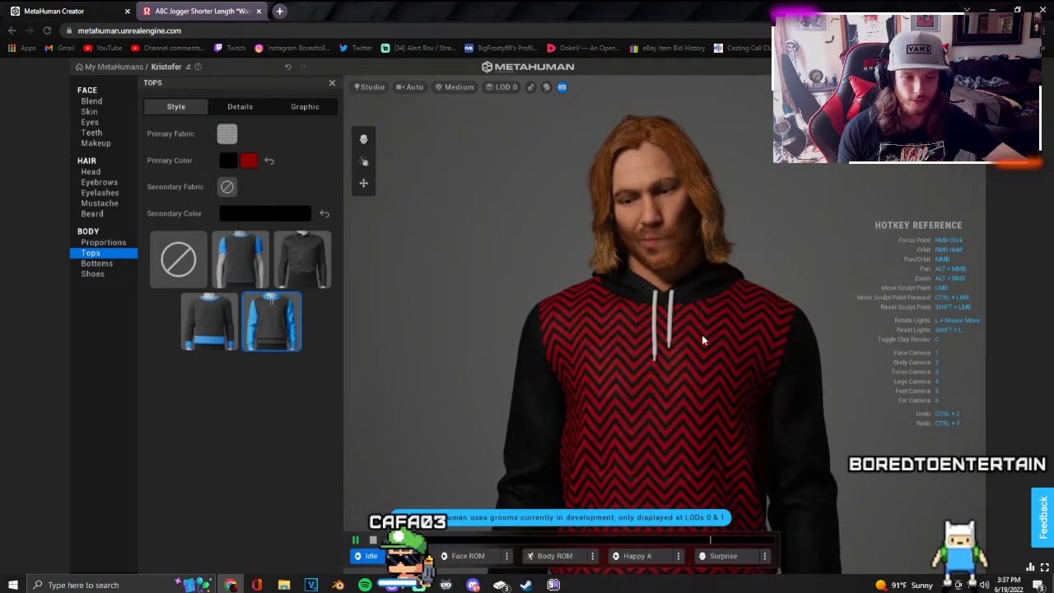
middle_drag(699, 351, 660, 198)
scroll(701, 401, down, 2)
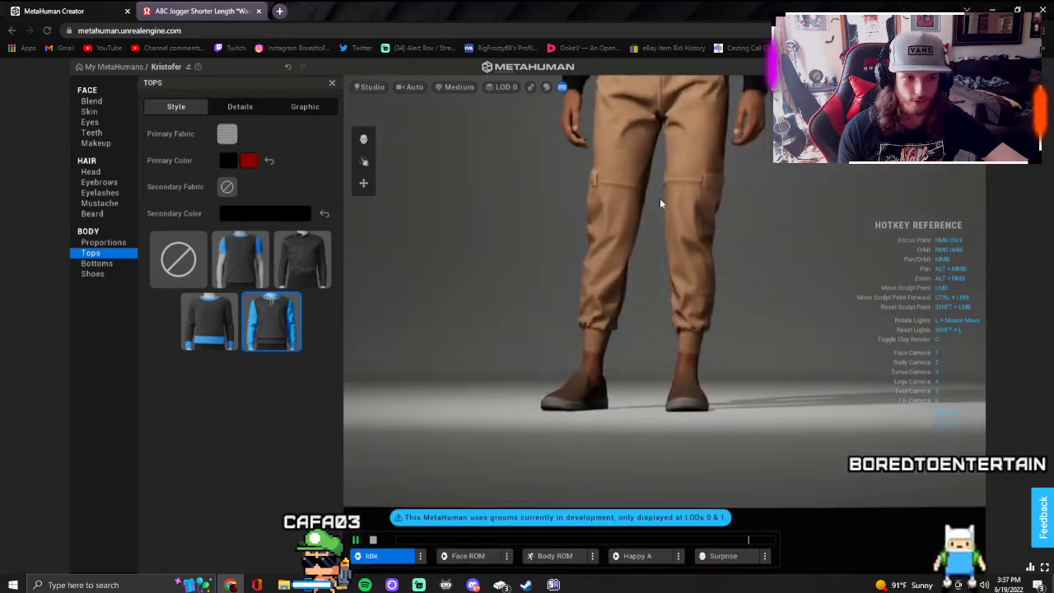
Step: Change the slip-on shoes to the chunky lace-up sneakers and view them from the side
click(107, 272)
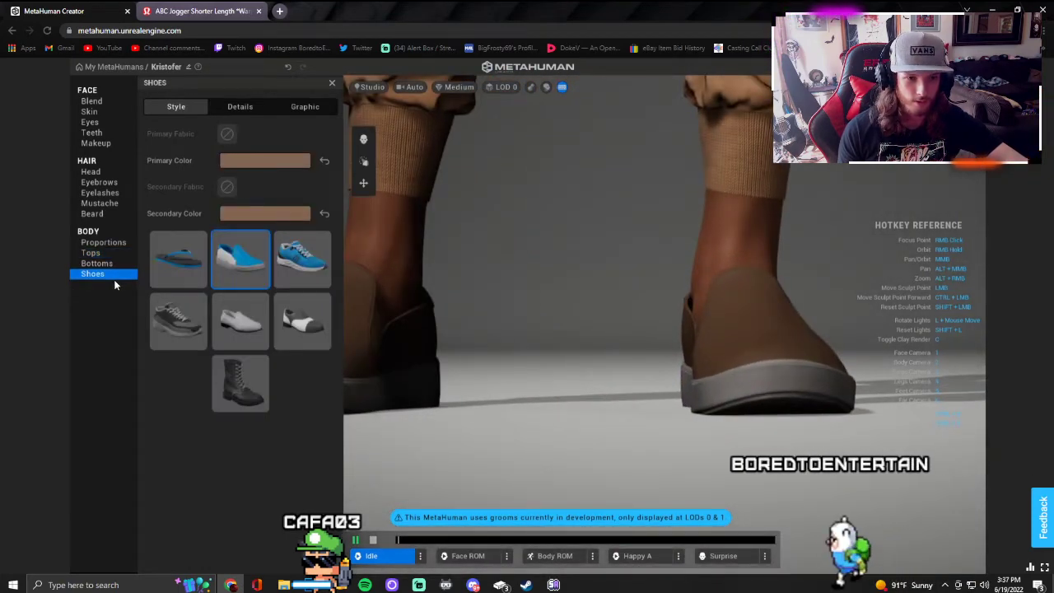
click(186, 328)
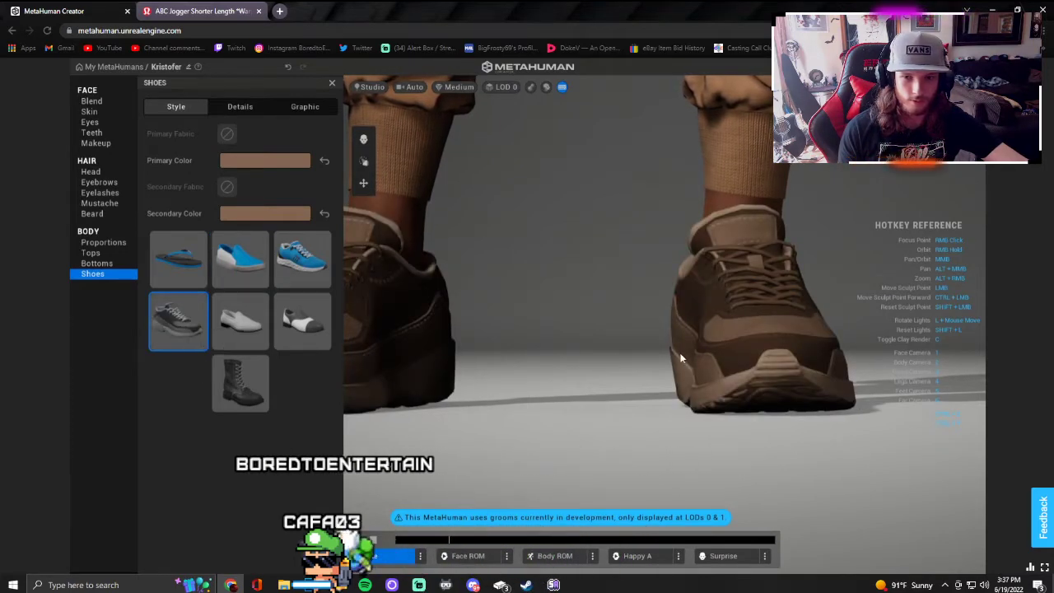
right_drag(680, 357, 949, 438)
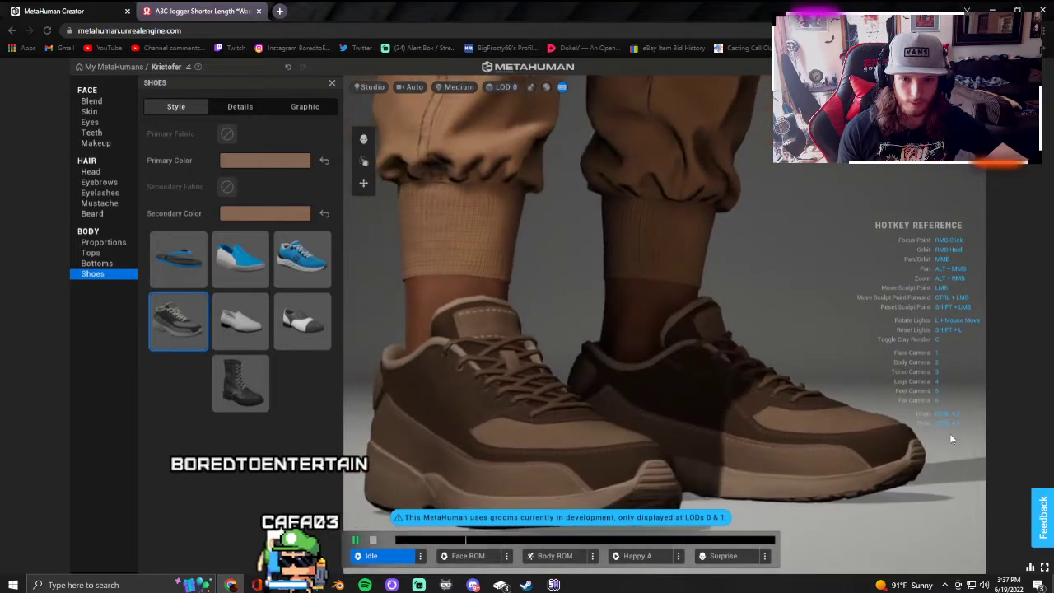
Step: Set the chunky lace-up sneakers' primary color to bright magenta FF0EF8
click(238, 163)
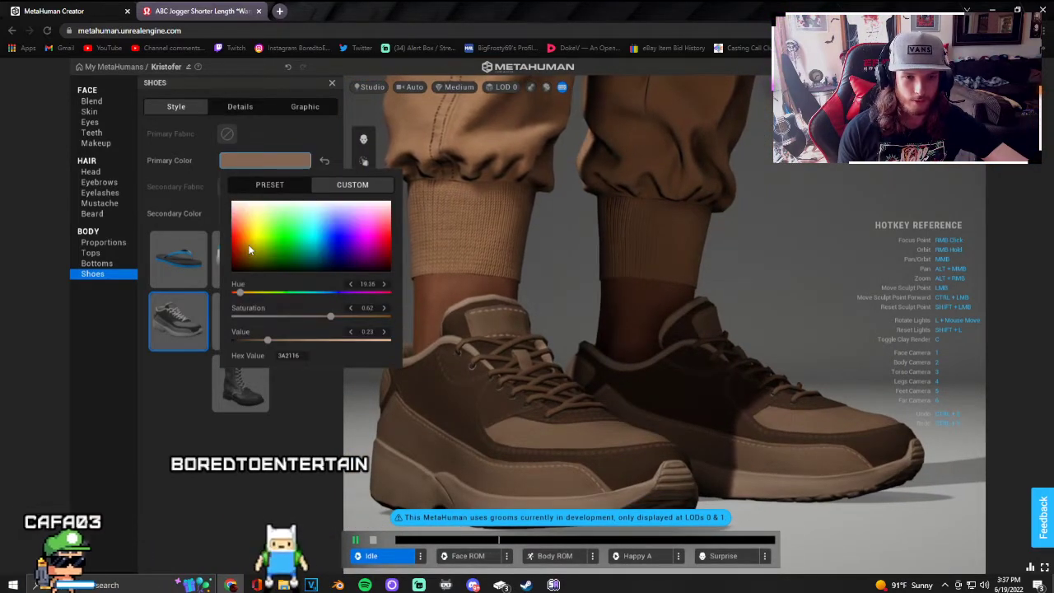
mouse_move(245, 242)
mouse_down()
mouse_move(248, 231)
mouse_move(219, 226)
mouse_move(210, 193)
mouse_move(201, 267)
mouse_move(200, 237)
mouse_up()
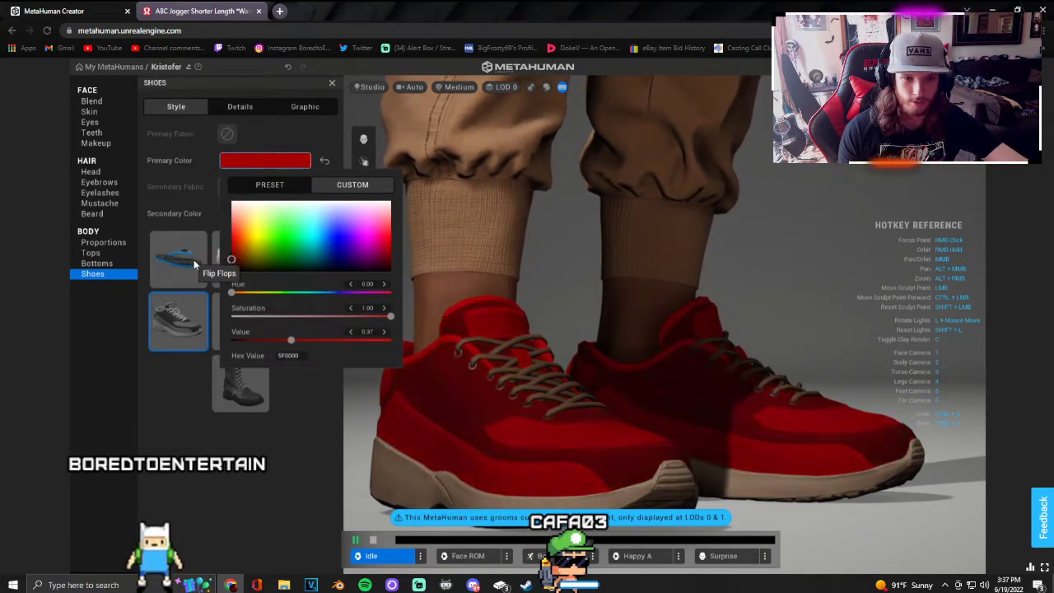
click(360, 234)
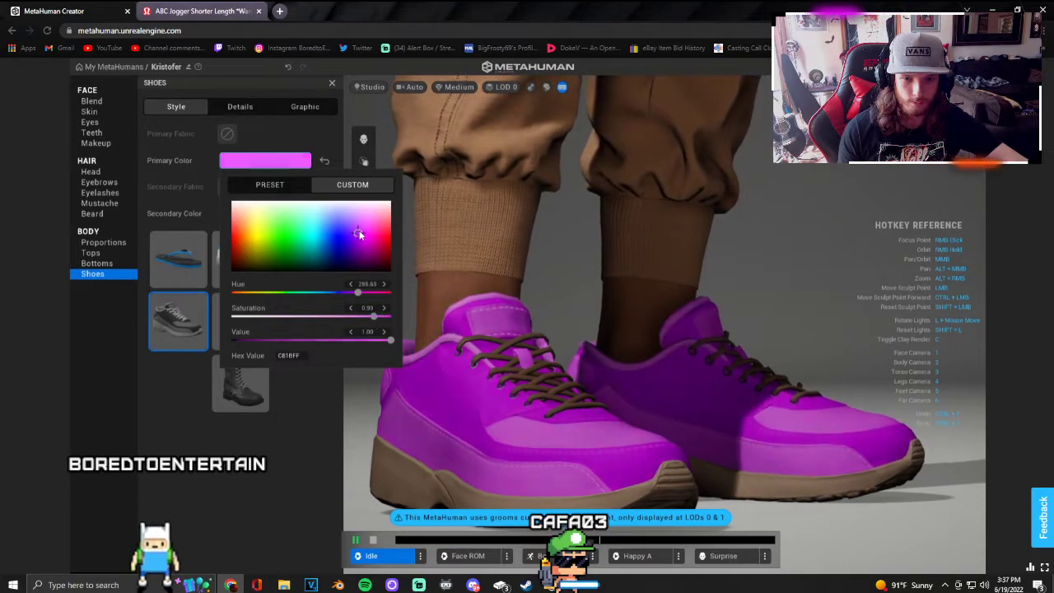
click(362, 236)
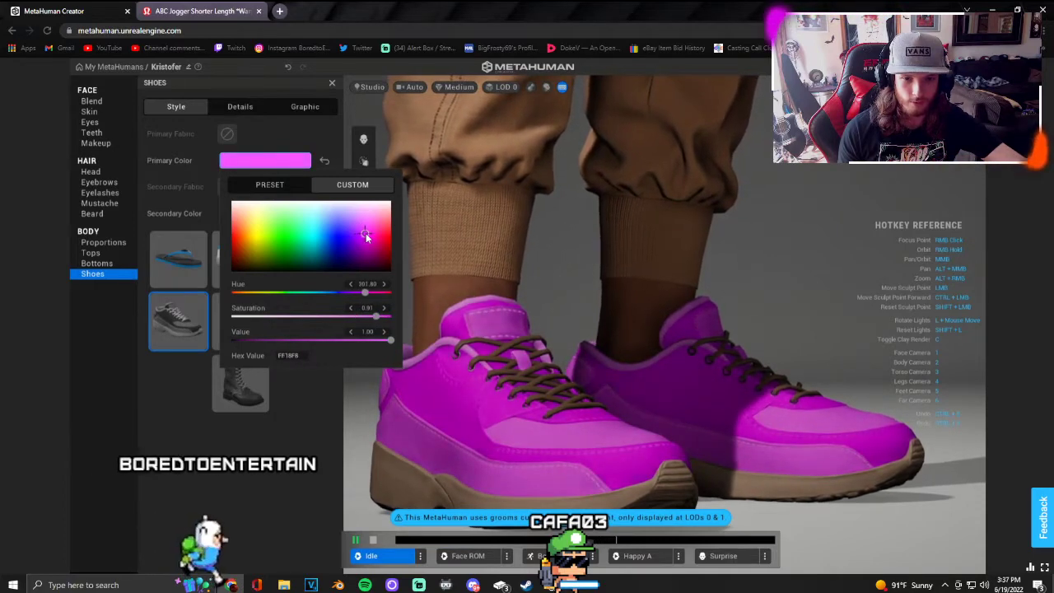
click(366, 237)
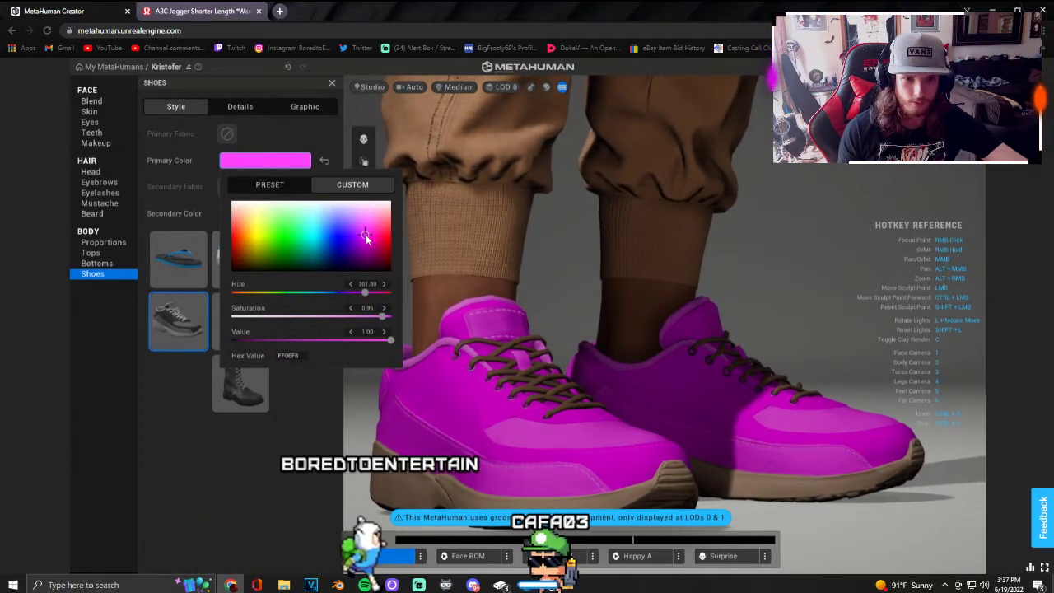
click(320, 159)
Step: Set the chunky sneakers' secondary color to black, coloring the soles and laces, and view them from farther away
click(284, 213)
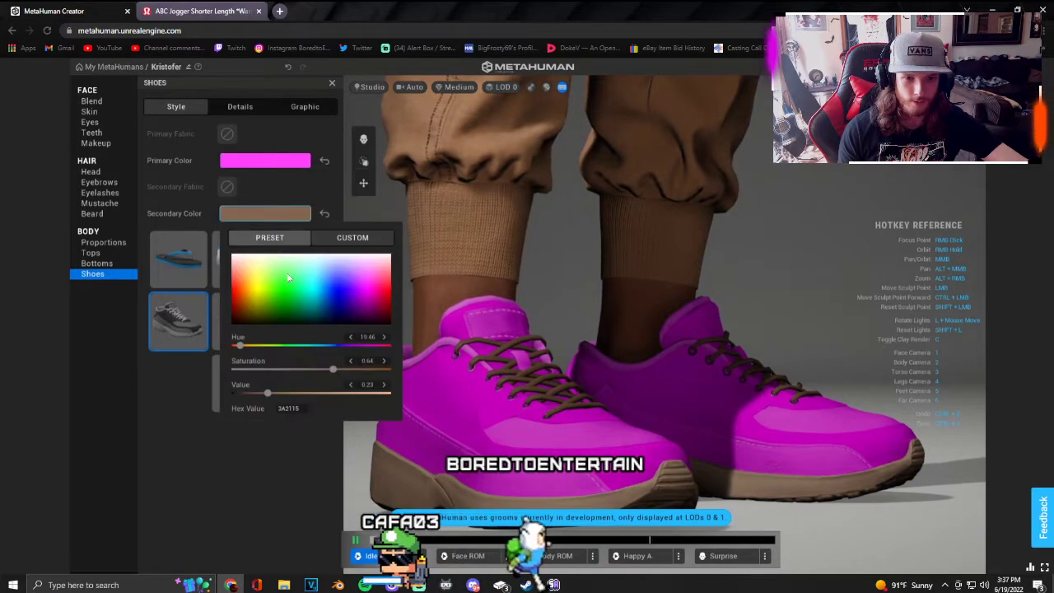
drag(288, 278, 195, 350)
click(297, 140)
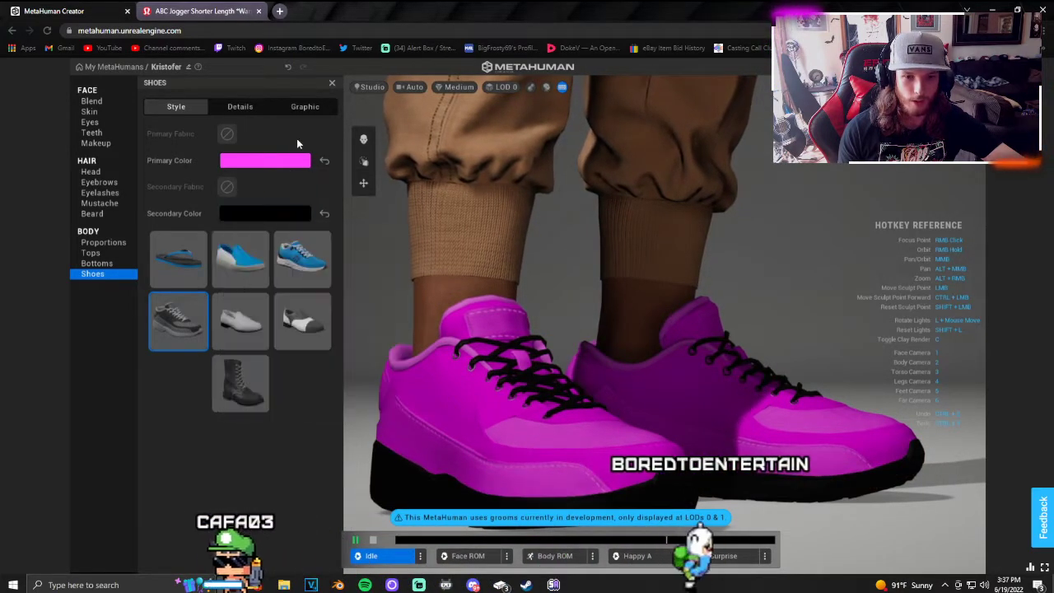
scroll(576, 345, down, 5)
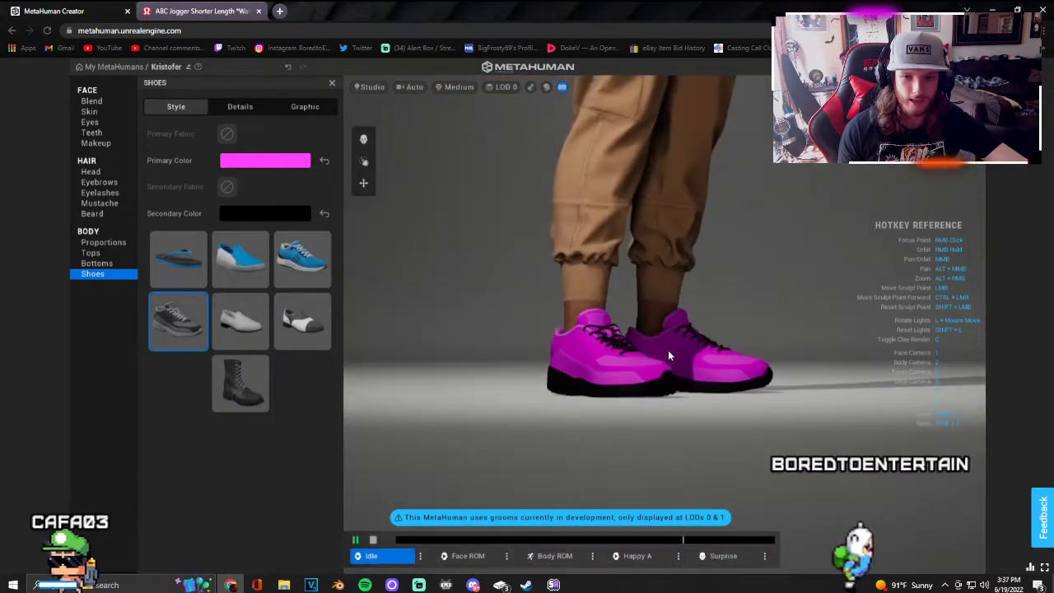
Step: Change the shoes to the mesh running sneakers and set their primary color to near-black 020202
scroll(668, 350, up, 5)
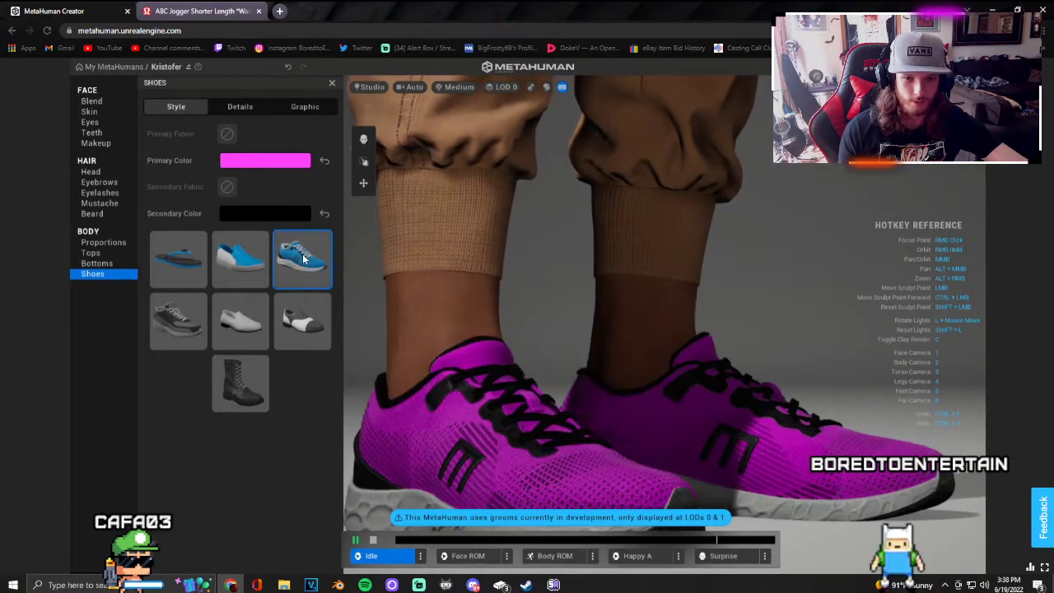
scroll(670, 351, down, 5)
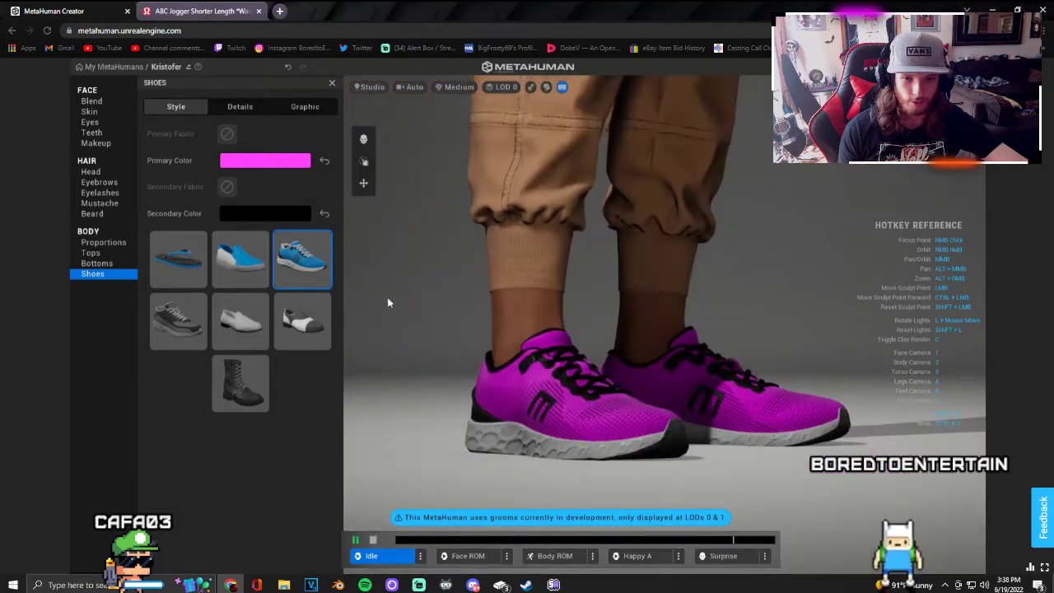
click(279, 165)
drag(276, 240, 190, 303)
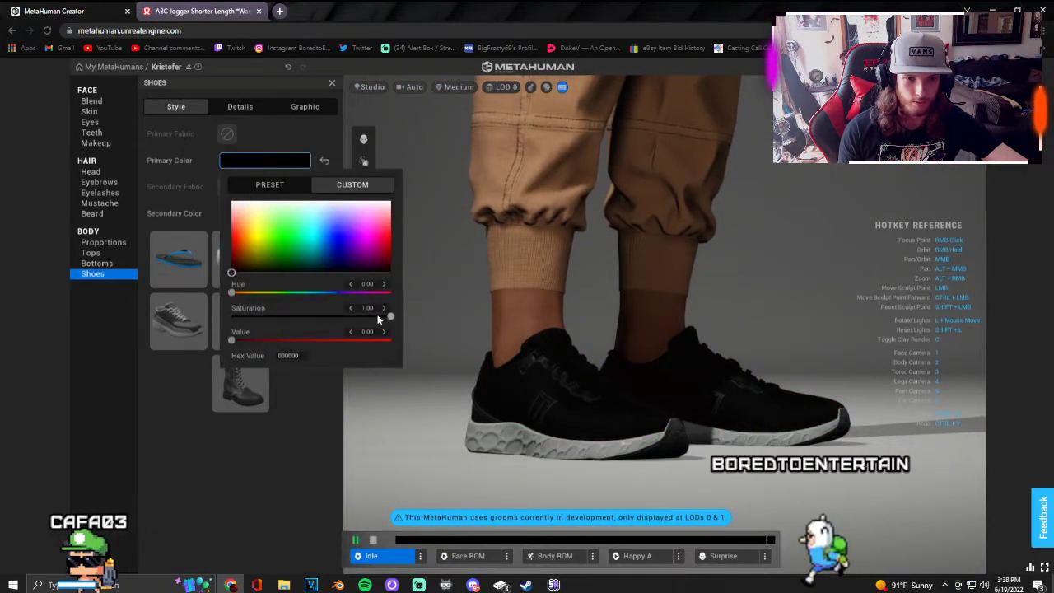
drag(229, 271, 220, 173)
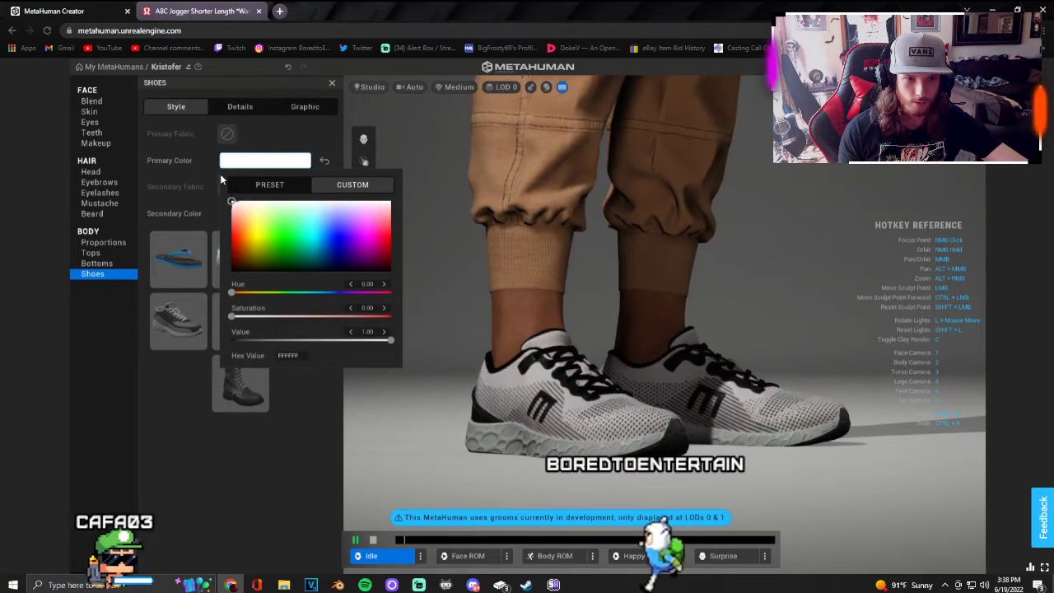
drag(391, 344, 232, 347)
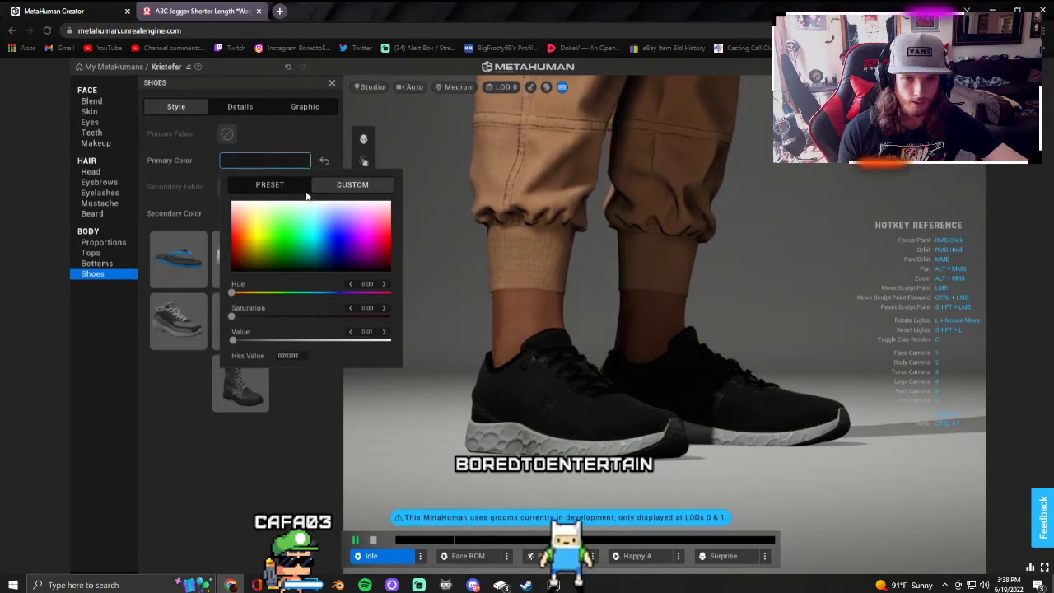
click(314, 139)
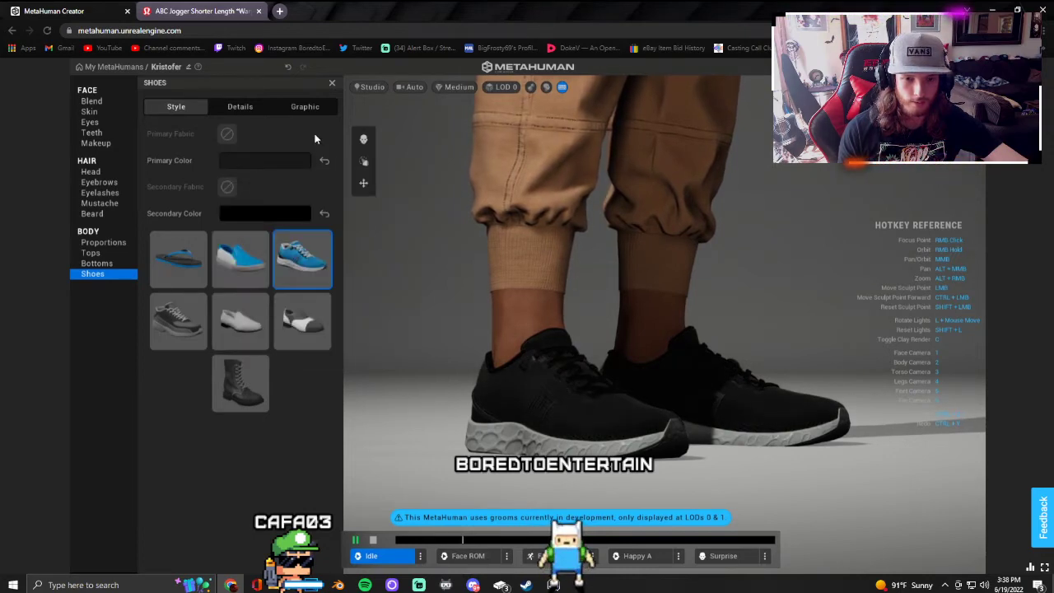
Step: Set the running sneakers' secondary color to the very dark gray 050505 and view the full outfit
click(266, 215)
mouse_move(256, 298)
mouse_down()
mouse_move(211, 260)
mouse_move(179, 290)
mouse_move(179, 365)
mouse_up()
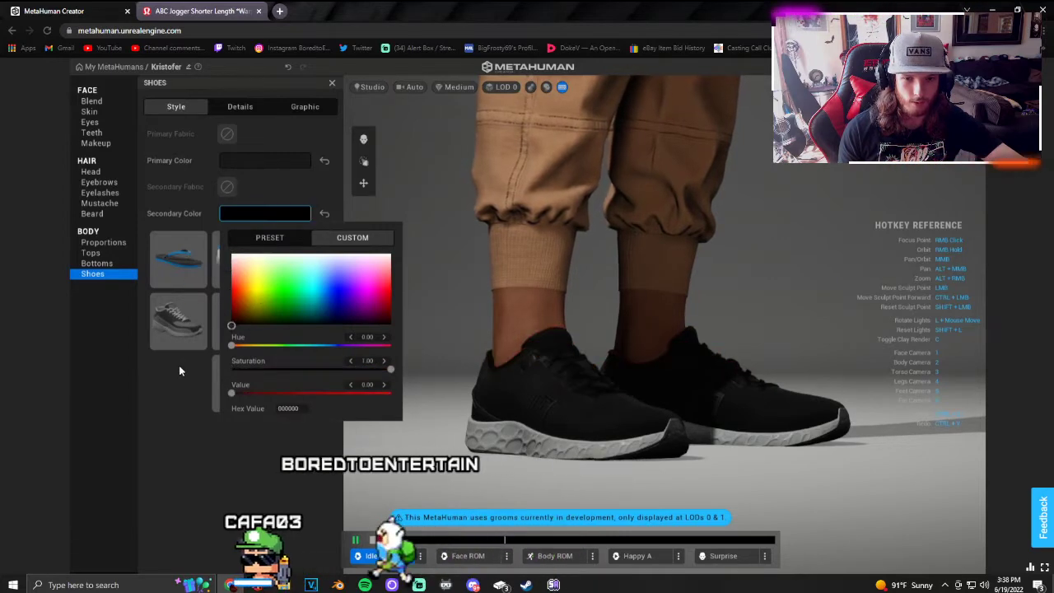
mouse_move(231, 393)
mouse_down()
mouse_move(388, 392)
mouse_move(232, 393)
mouse_up()
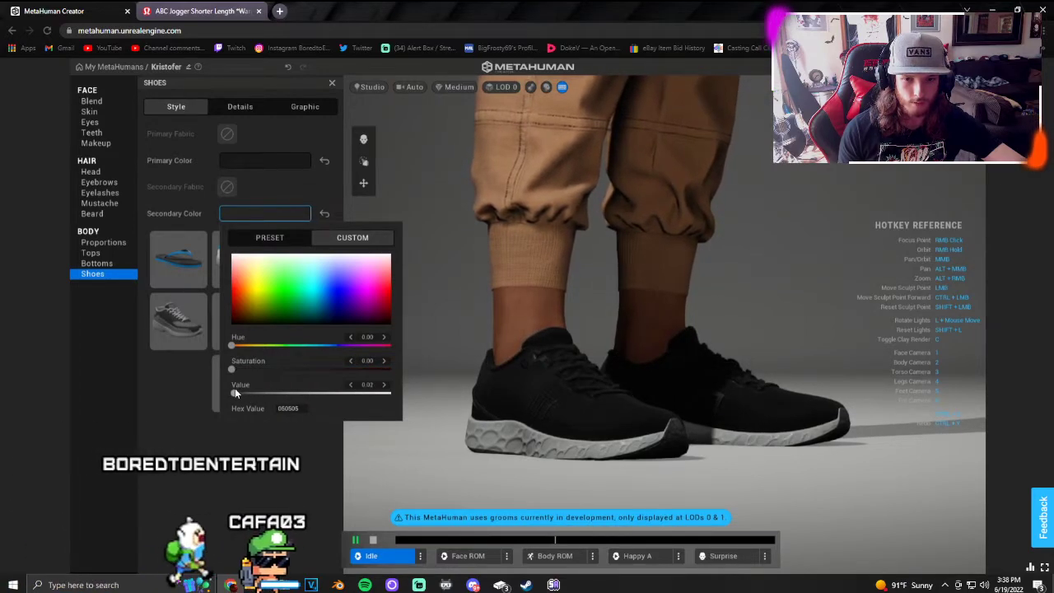
click(543, 381)
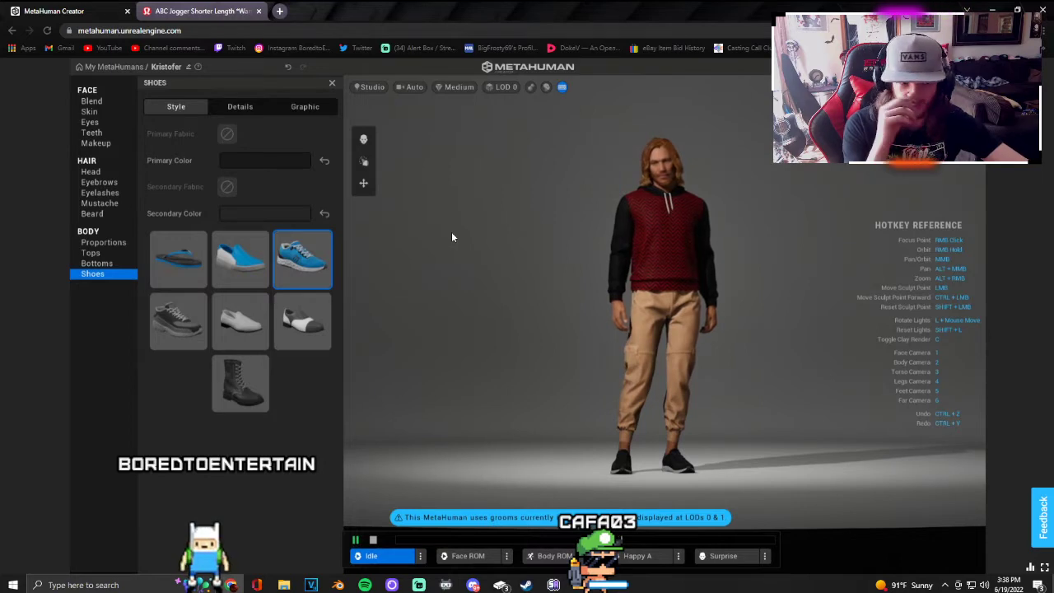
Step: Browse the graphics available for the hoodie and apply the Island Trees graphic to its chest
click(107, 263)
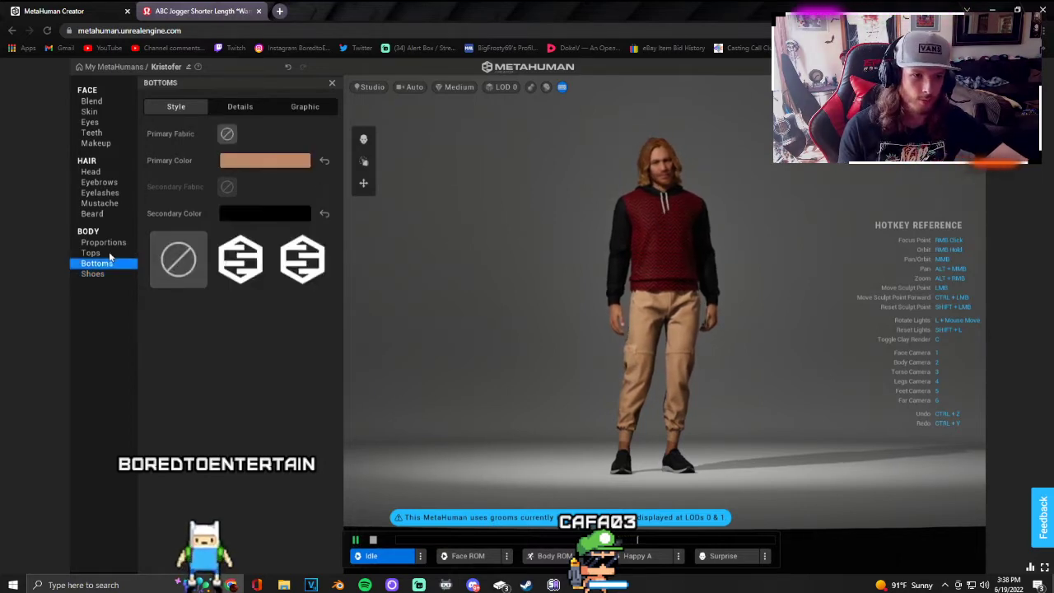
click(108, 252)
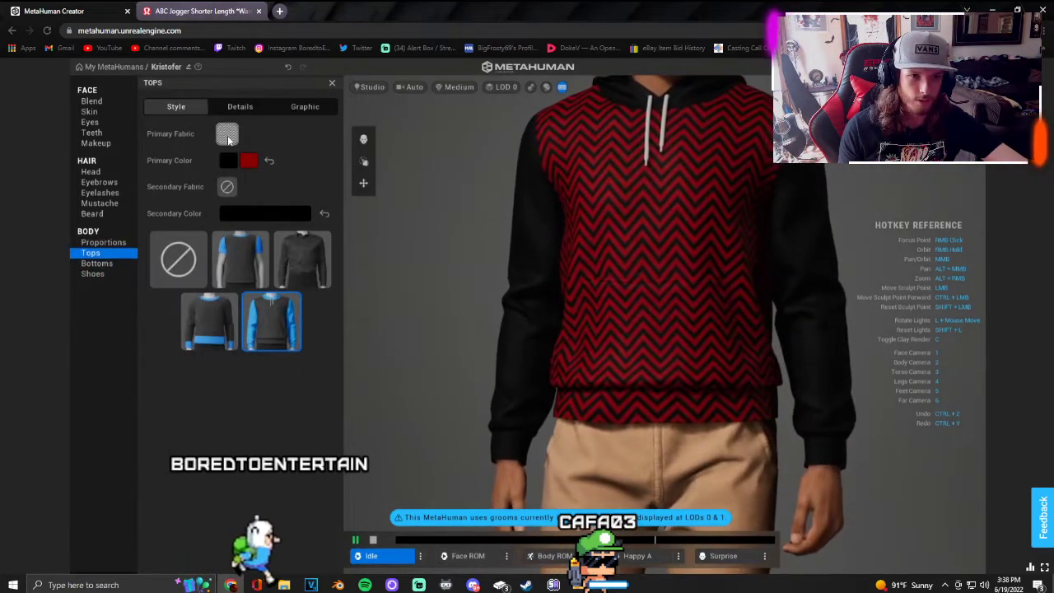
click(239, 106)
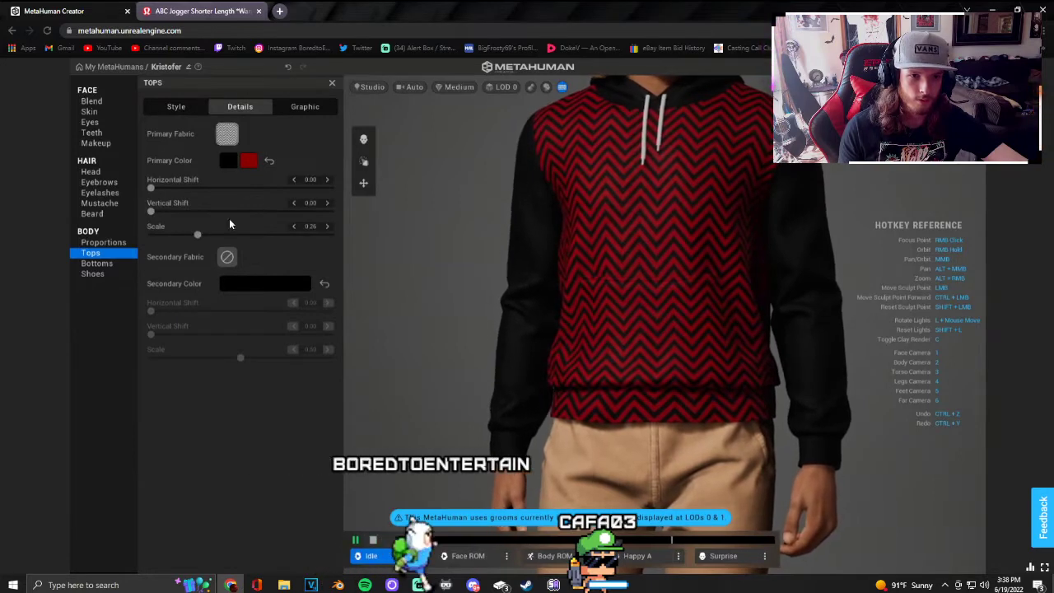
click(304, 106)
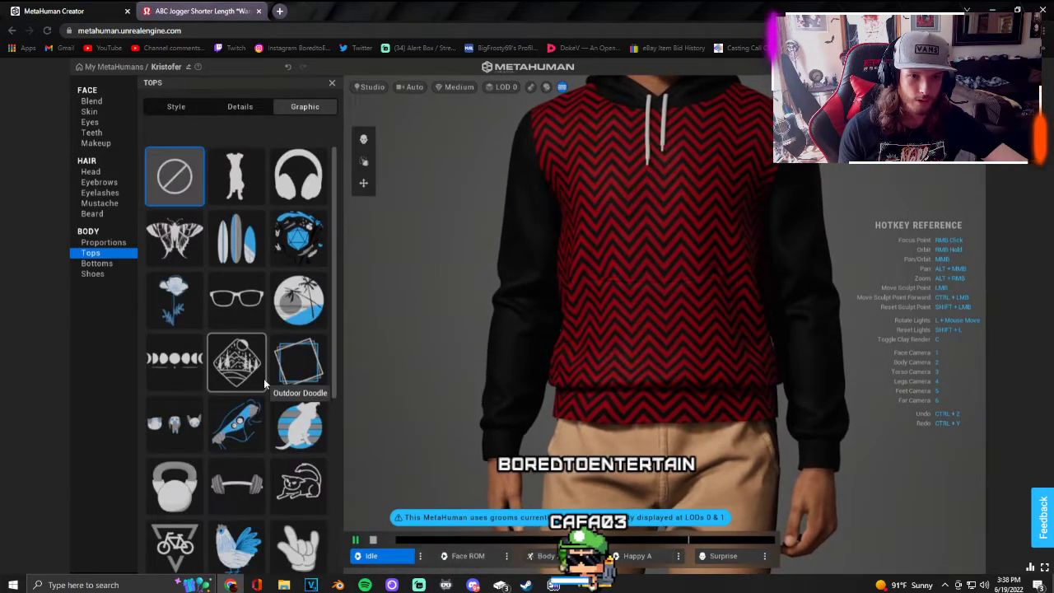
scroll(264, 379, down, 3)
scroll(263, 381, down, 3)
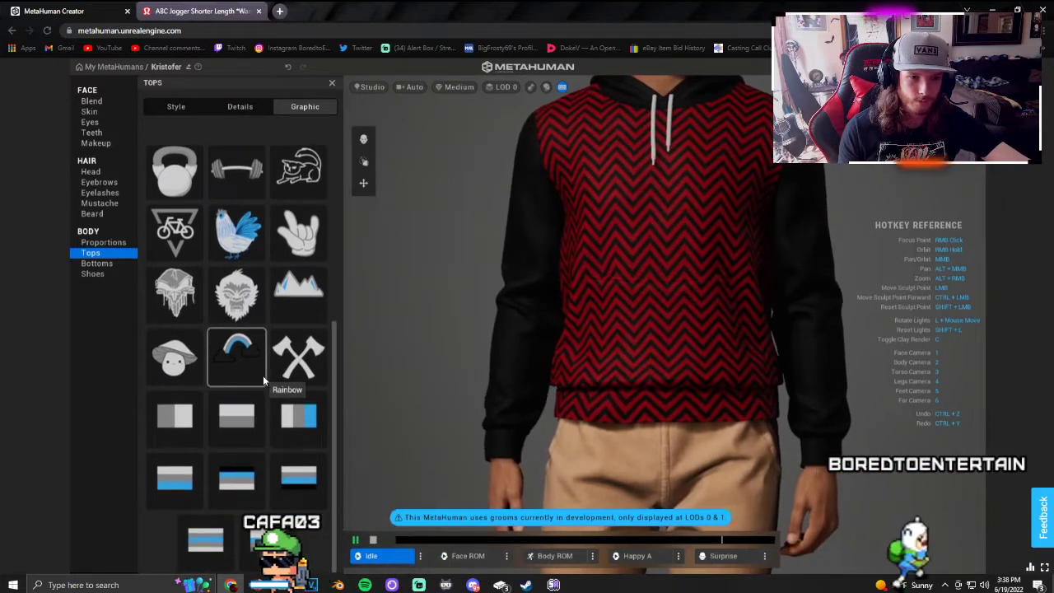
scroll(248, 350, up, 2)
scroll(249, 356, up, 3)
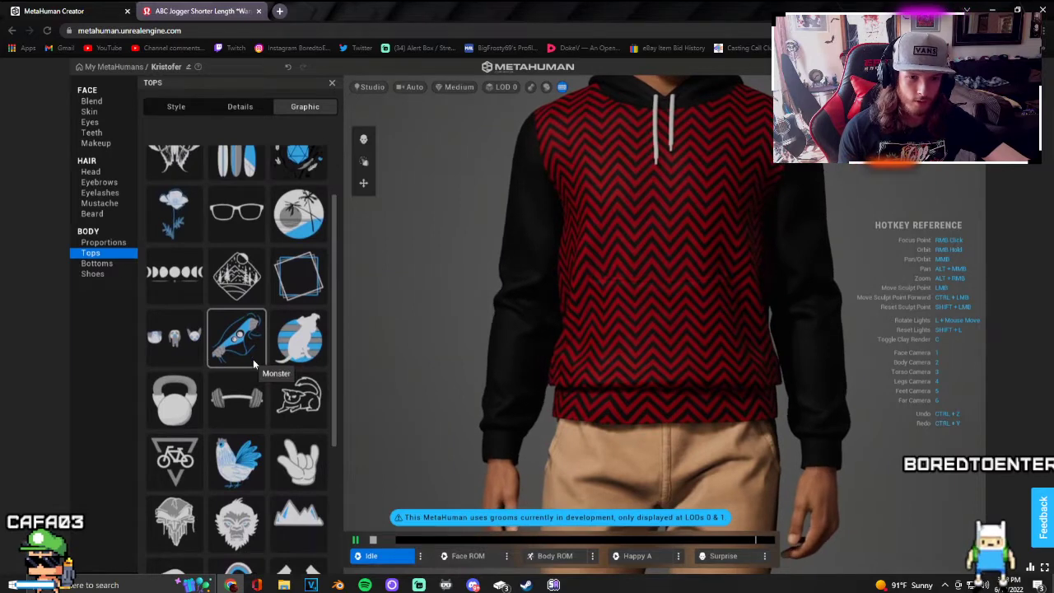
scroll(251, 360, up, 1)
scroll(257, 349, up, 1)
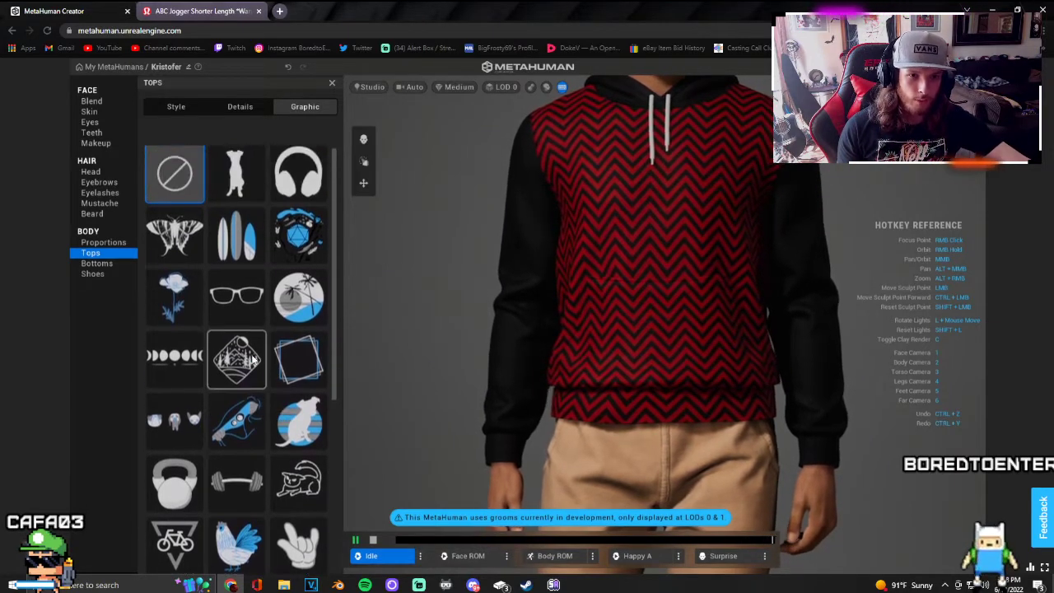
click(294, 304)
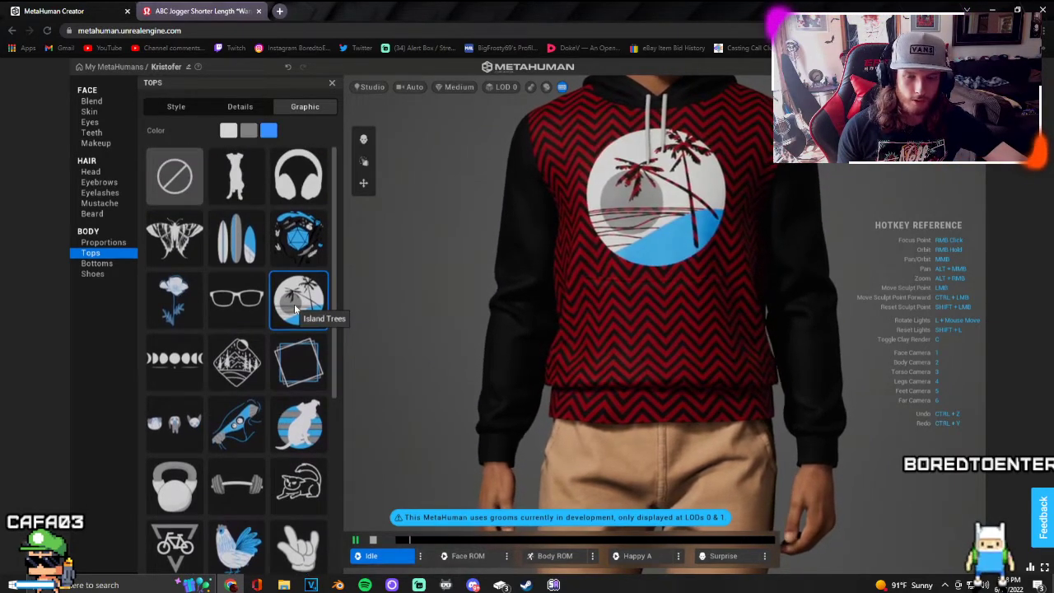
Step: Remove the chevron pattern from the hoodie by setting its primary fabric to None
click(190, 107)
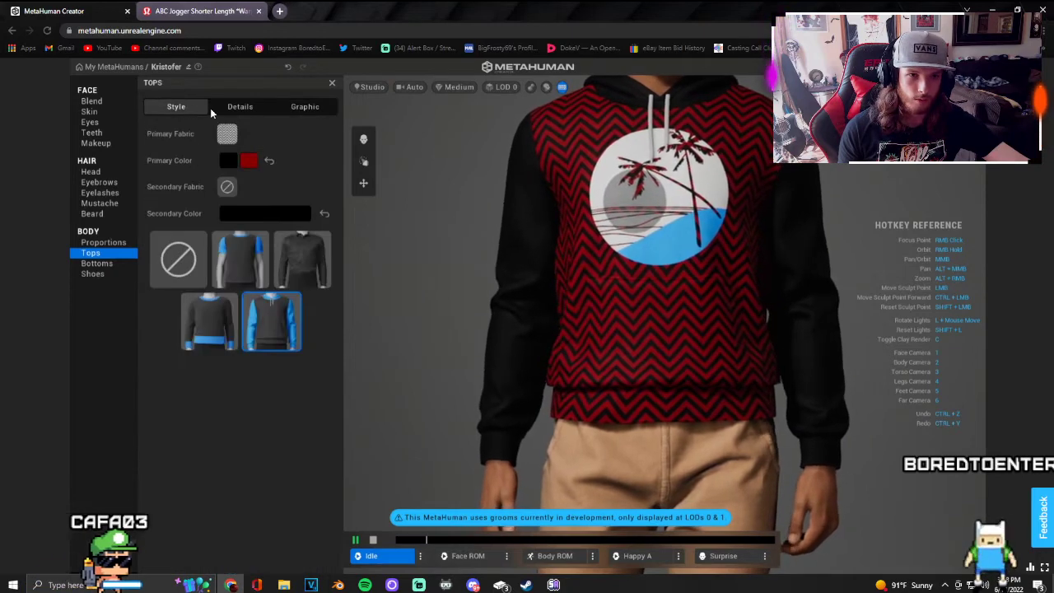
click(227, 133)
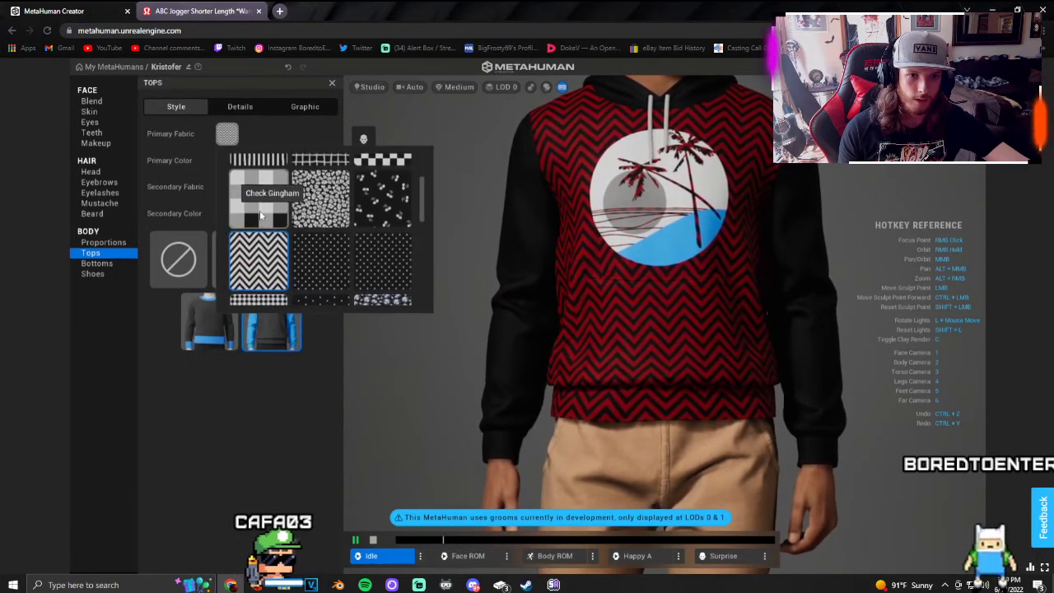
scroll(259, 210, up, 3)
click(256, 182)
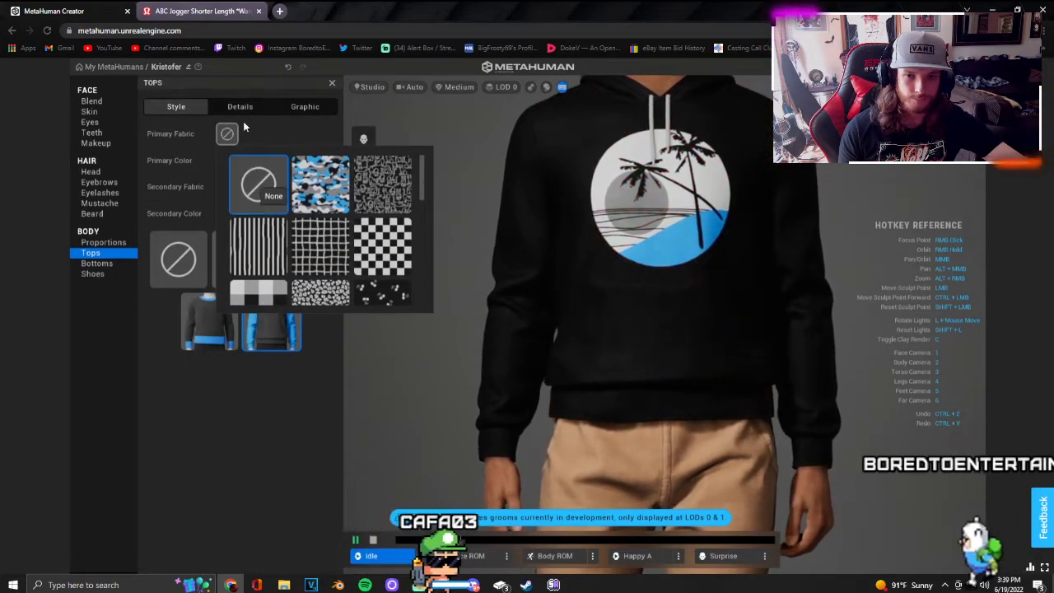
click(290, 115)
Step: Recolor the Island Trees graphic with a magenta F00AFF background and an orange FC3600 sun
click(301, 109)
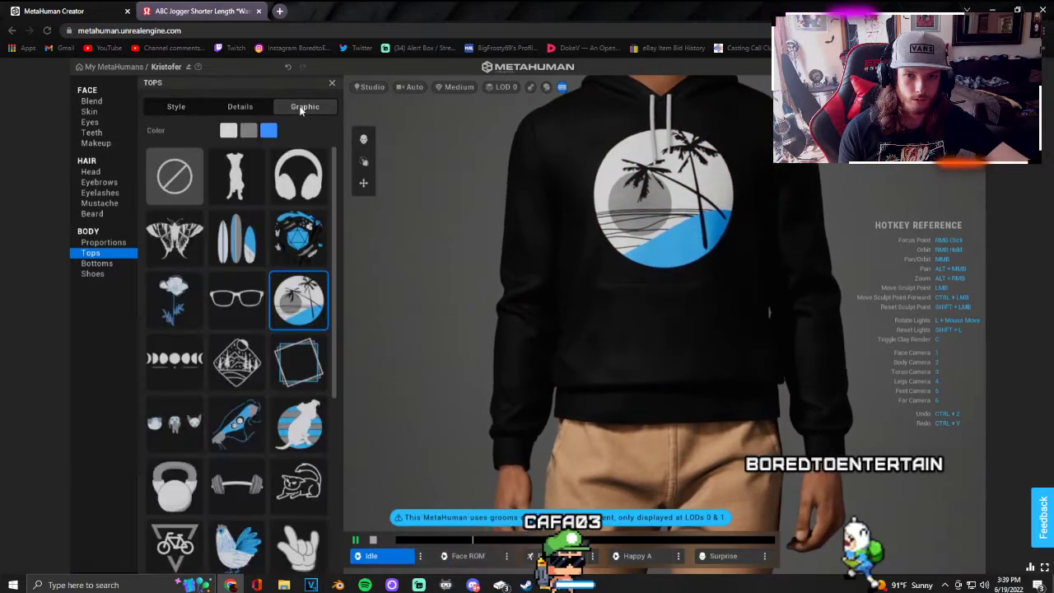
click(228, 131)
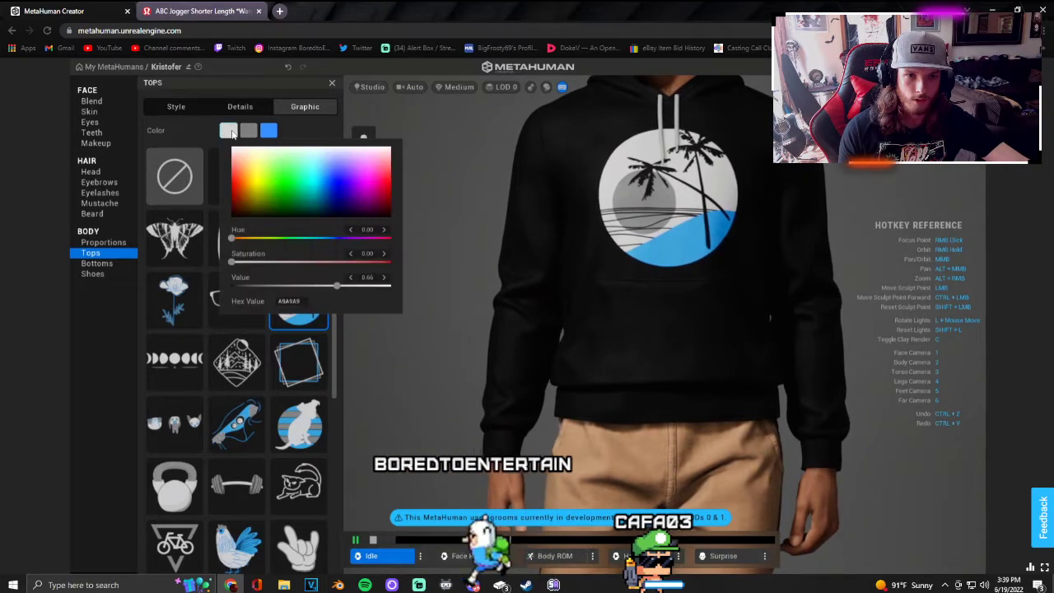
click(359, 164)
drag(360, 165, 364, 179)
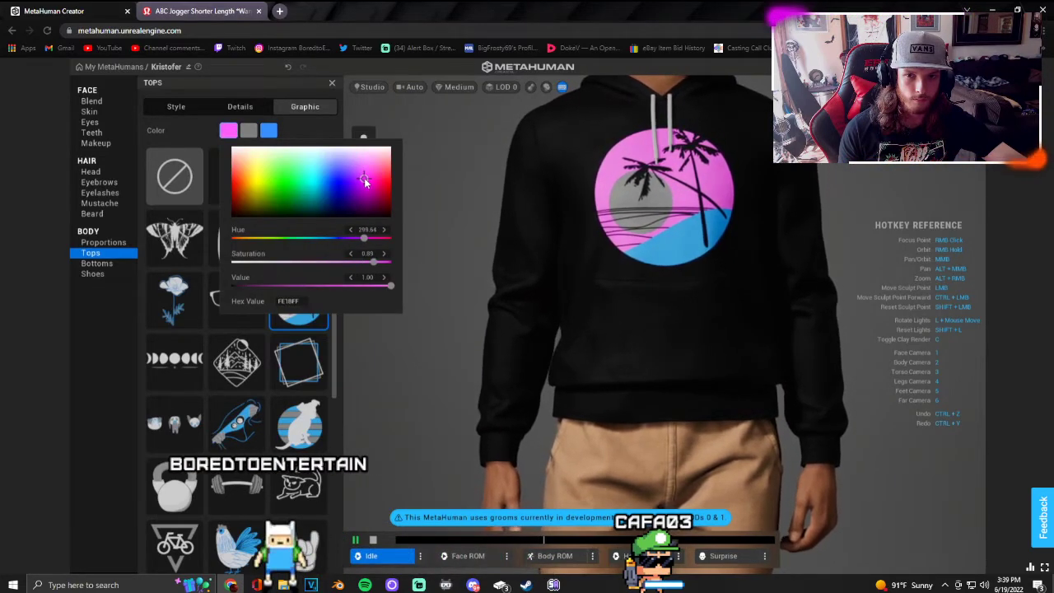
click(229, 131)
click(247, 131)
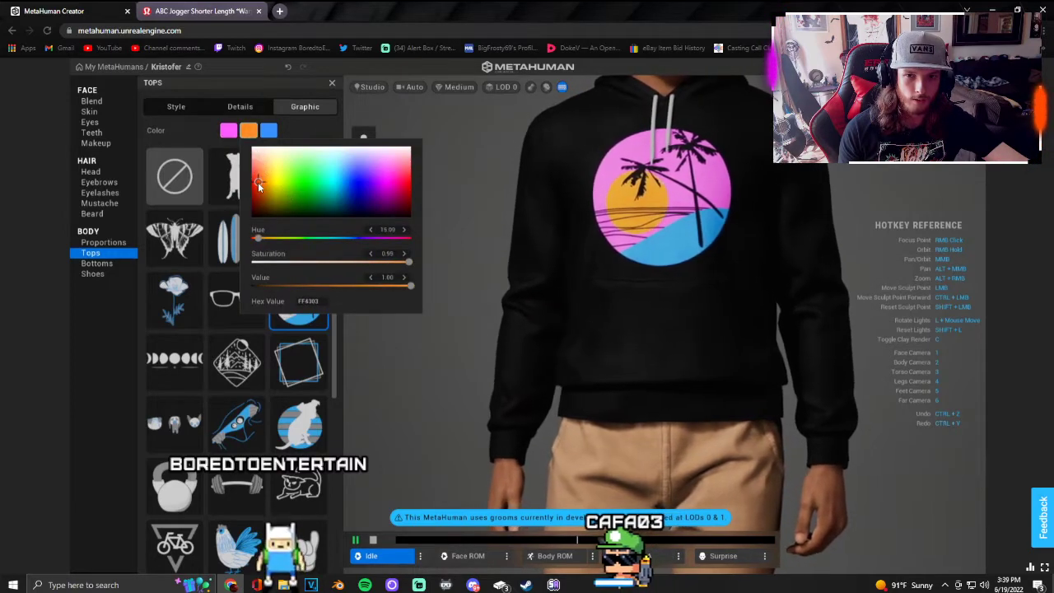
drag(257, 182, 258, 180)
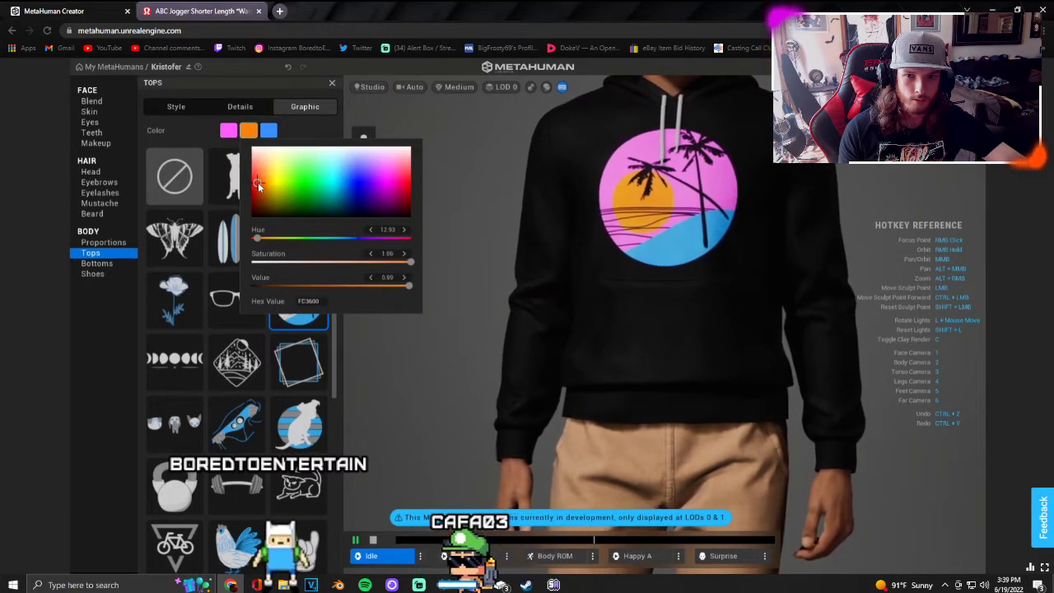
click(234, 132)
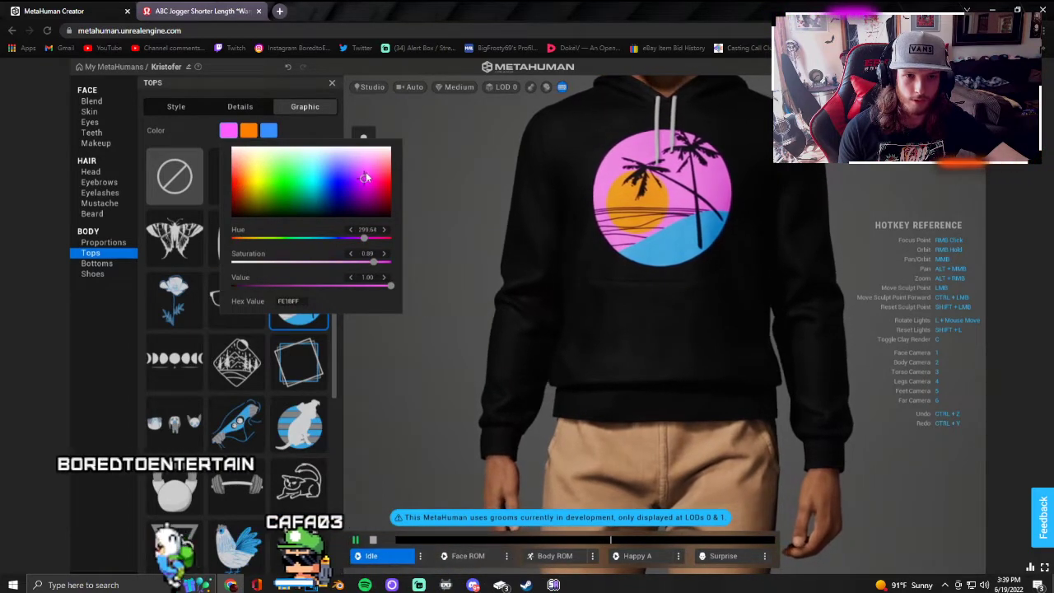
click(362, 180)
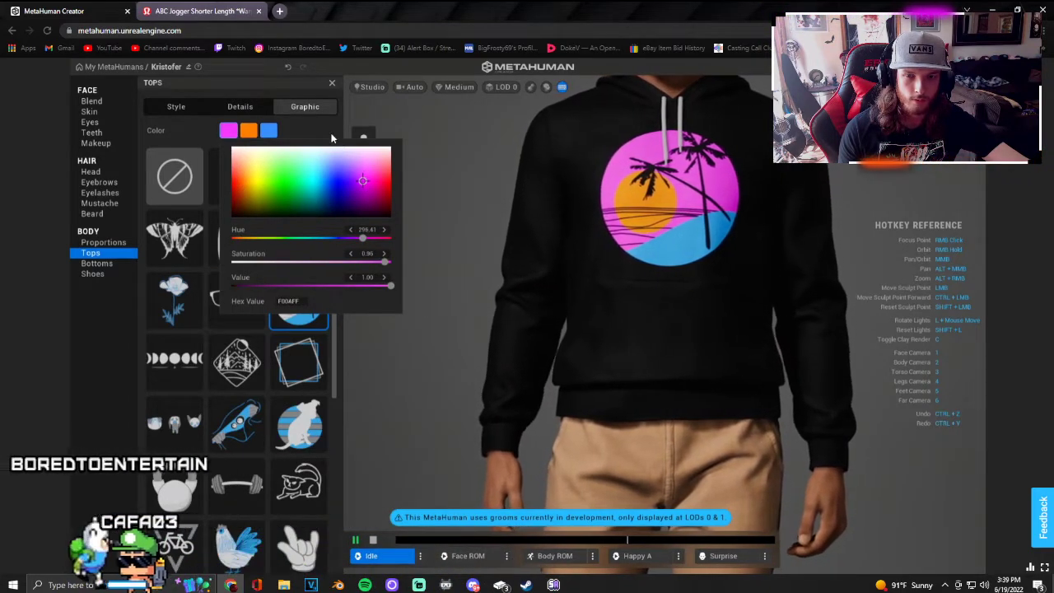
Step: Recolor the shoreline area of the Island Trees graphic to the muted yellow B7AA34, with saturation and value both at 0.72
click(268, 130)
click(295, 170)
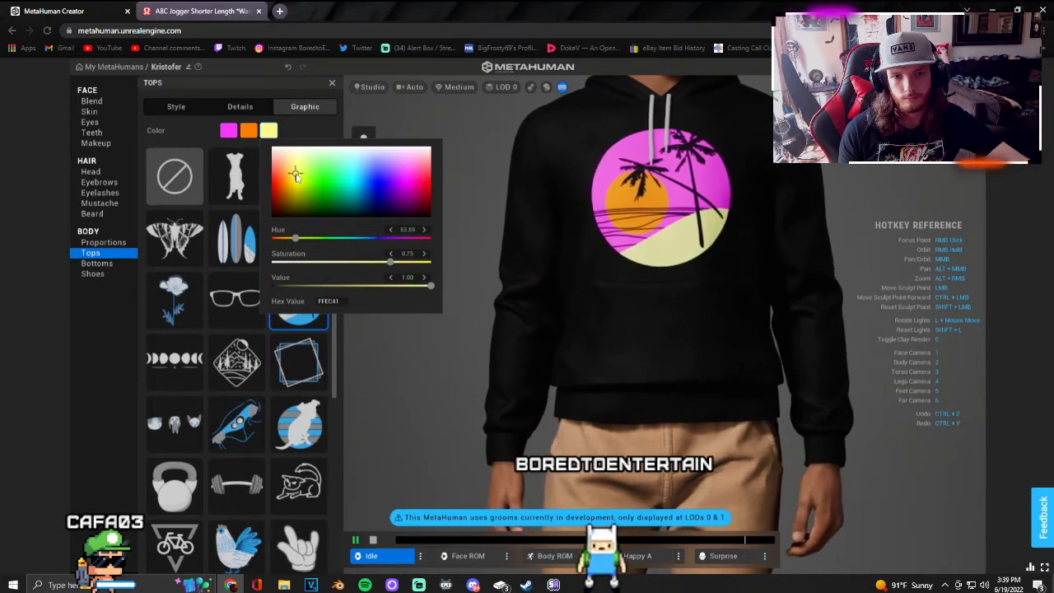
drag(400, 263, 332, 284)
drag(414, 264, 386, 262)
drag(332, 285, 386, 285)
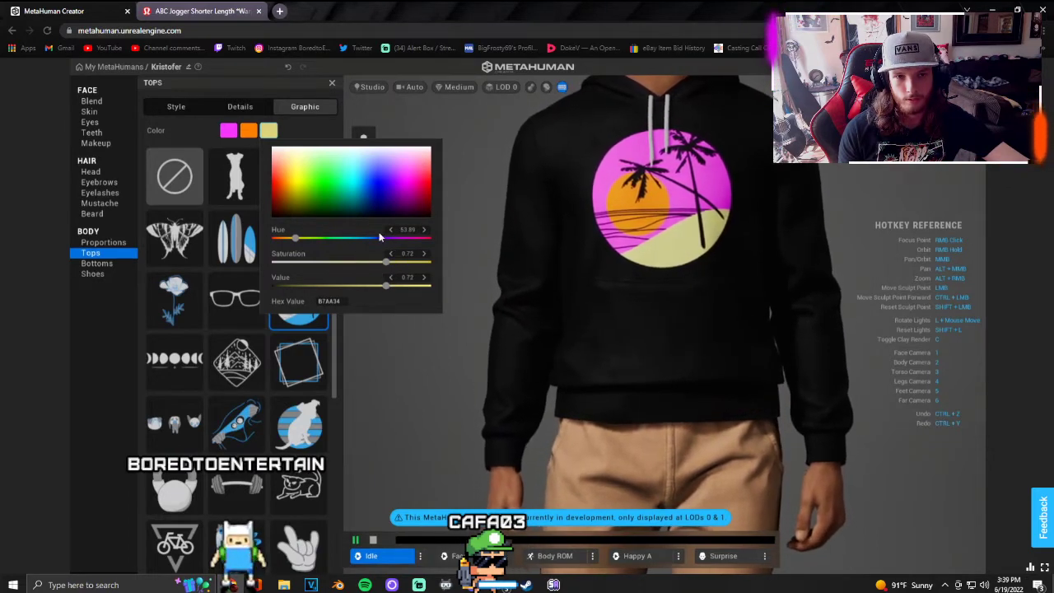
click(328, 127)
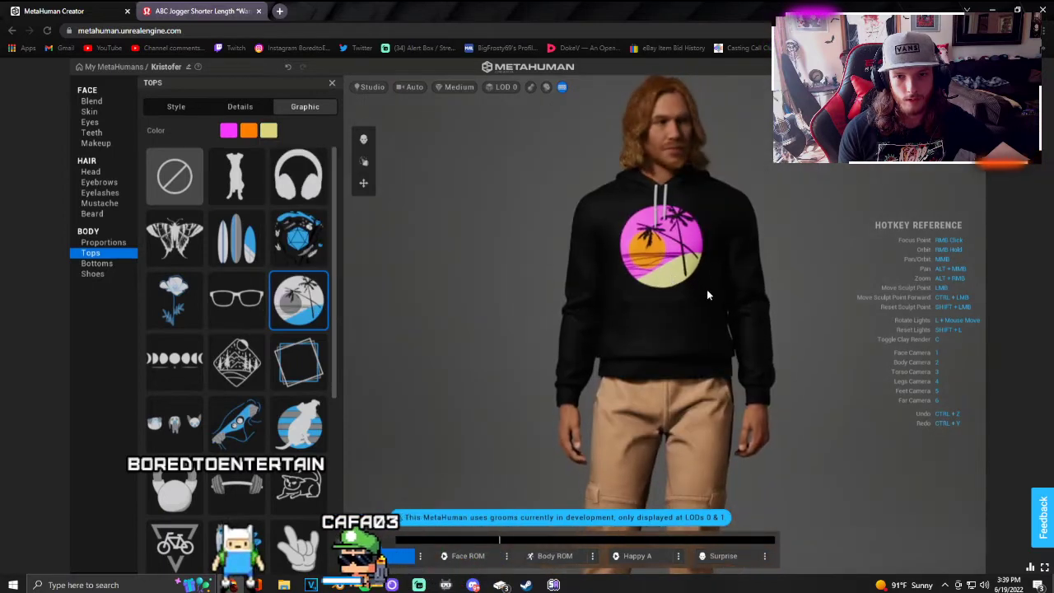
Step: Try other graphics on the hoodie's chest and return to the Island Trees graphic
scroll(728, 319, up, 5)
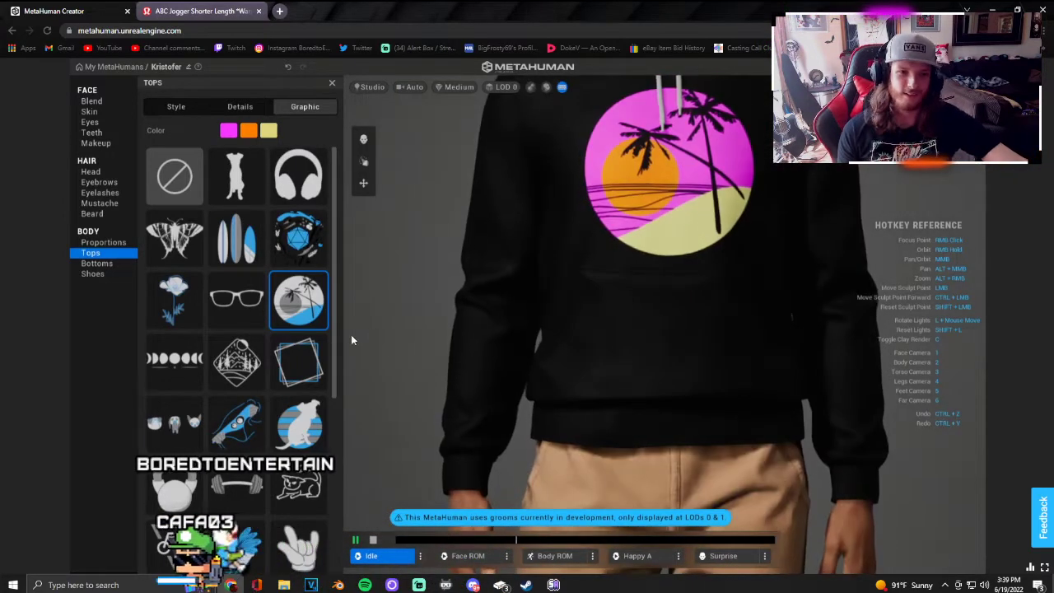
click(282, 247)
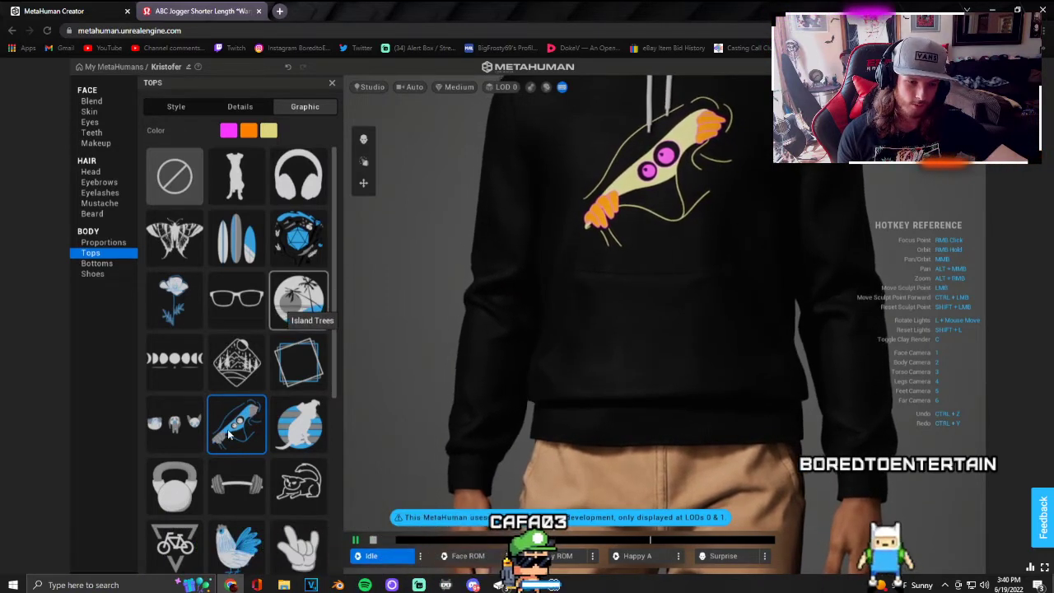
click(301, 307)
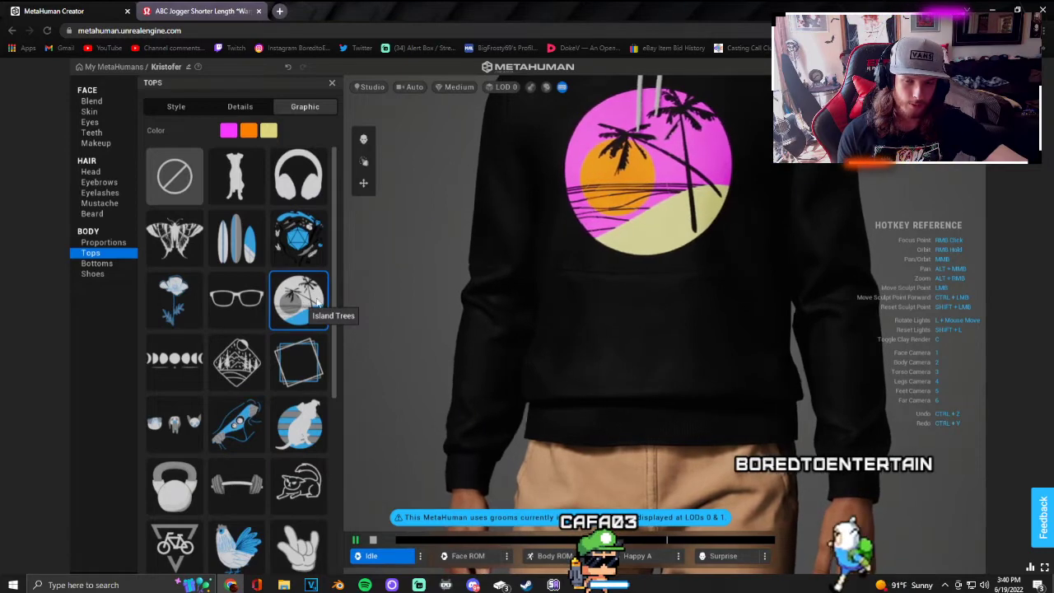
Step: Darken the shoreline color of the Island Trees graphic to black so it blends into the hoodie
click(269, 132)
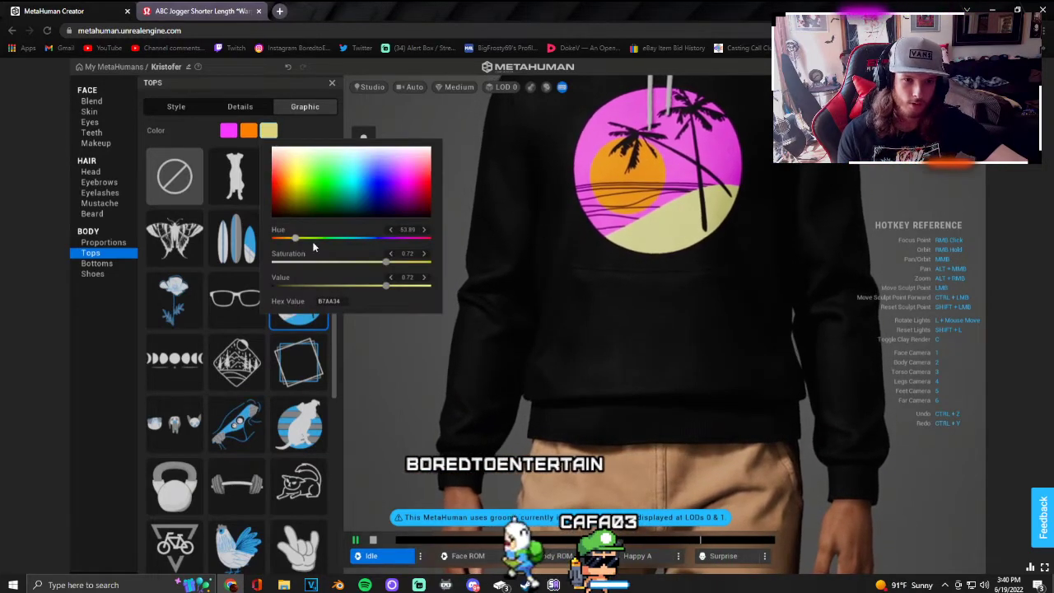
mouse_move(319, 220)
mouse_down()
mouse_move(261, 236)
mouse_move(291, 238)
mouse_up()
click(291, 216)
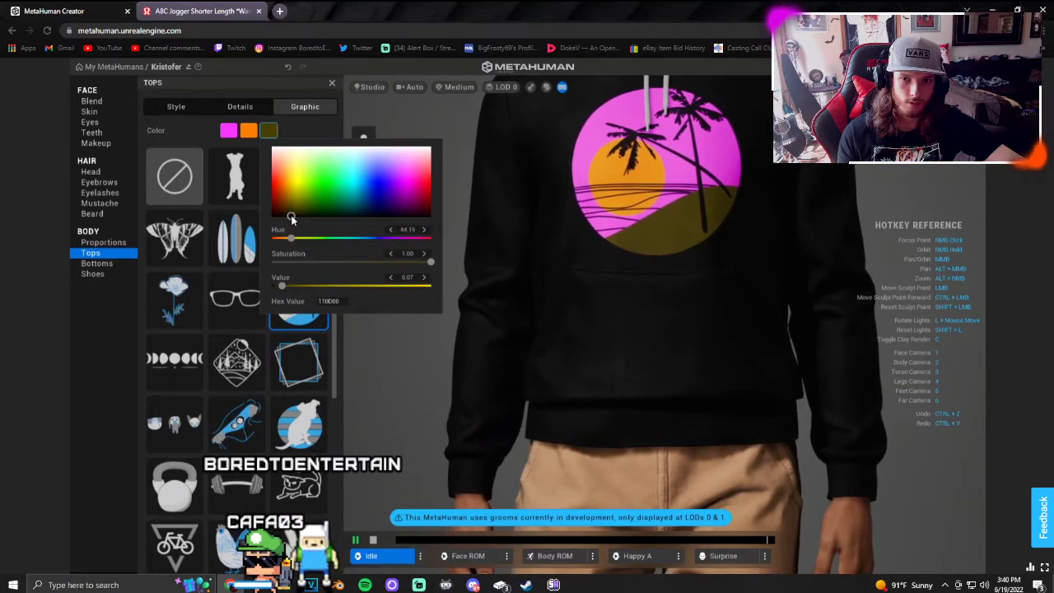
mouse_move(291, 218)
mouse_down()
mouse_move(292, 189)
mouse_move(282, 194)
mouse_move(285, 219)
mouse_up()
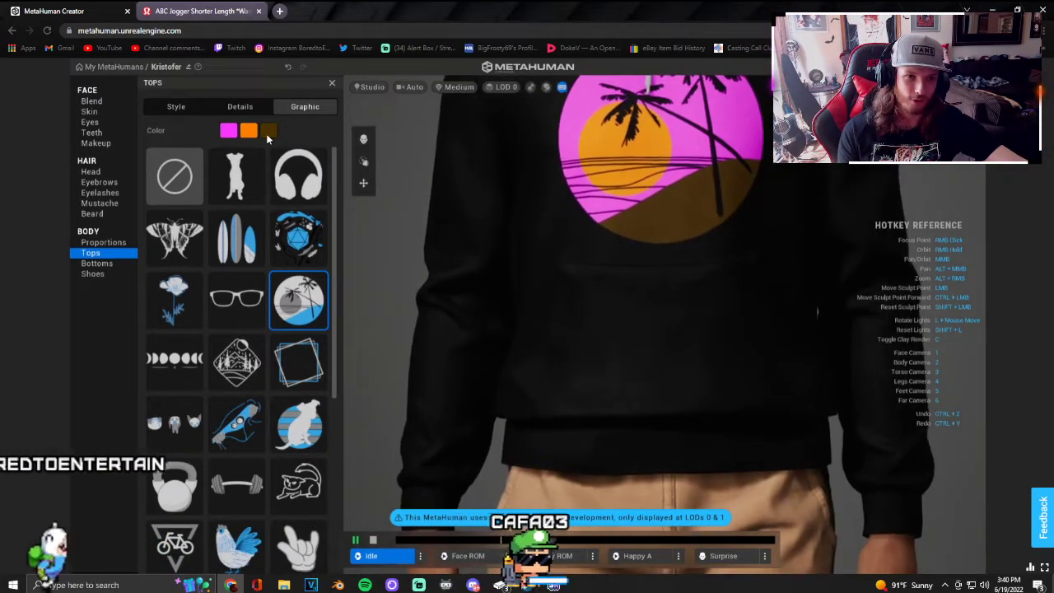
click(268, 133)
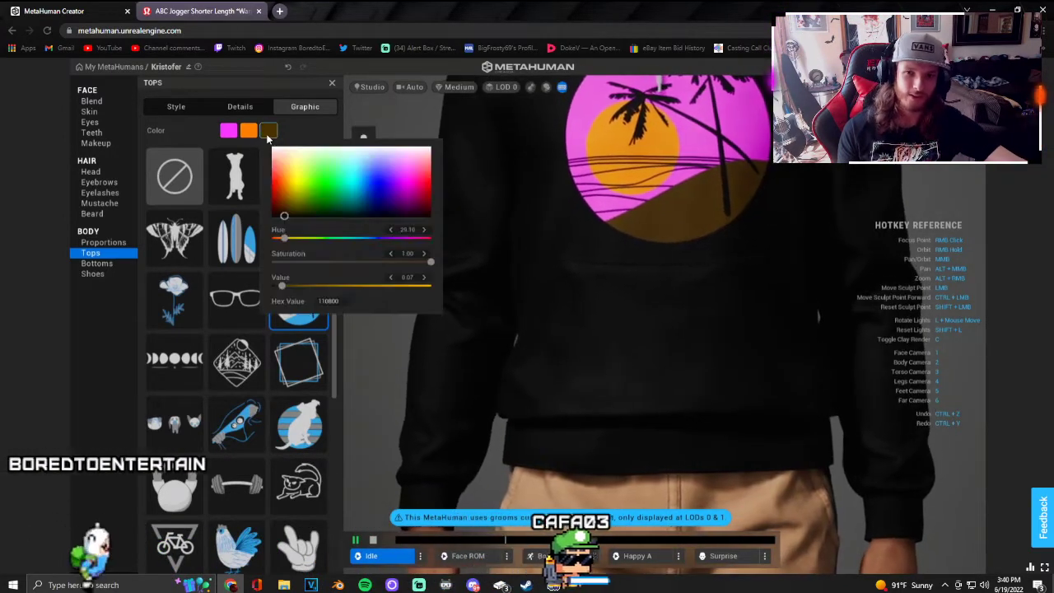
drag(284, 216, 266, 224)
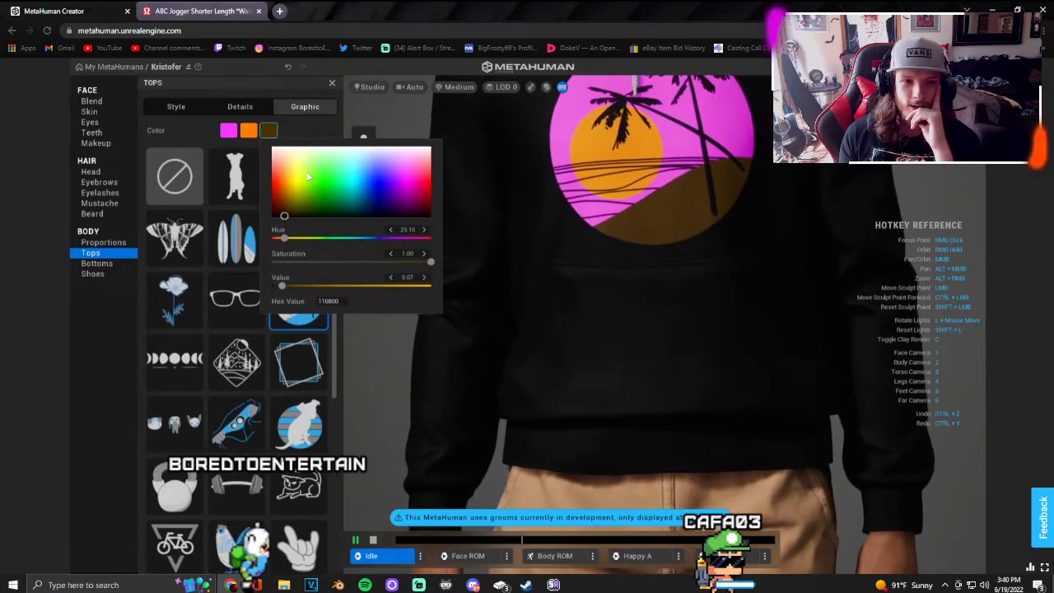
click(299, 128)
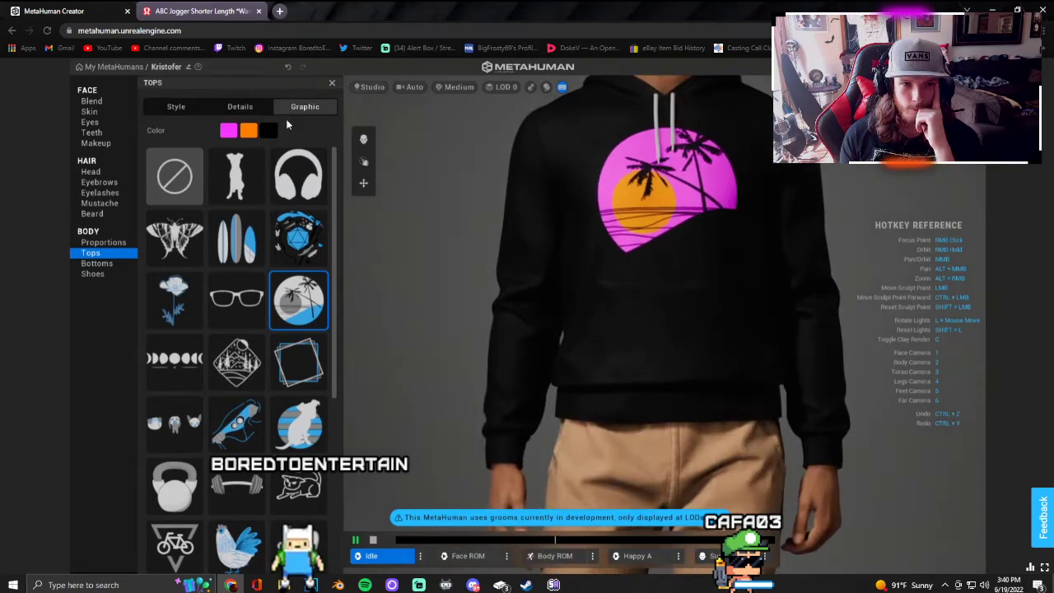
Step: Try darker and lighter purple shades such as 9400A7 for the background of the Island Trees graphic
click(228, 133)
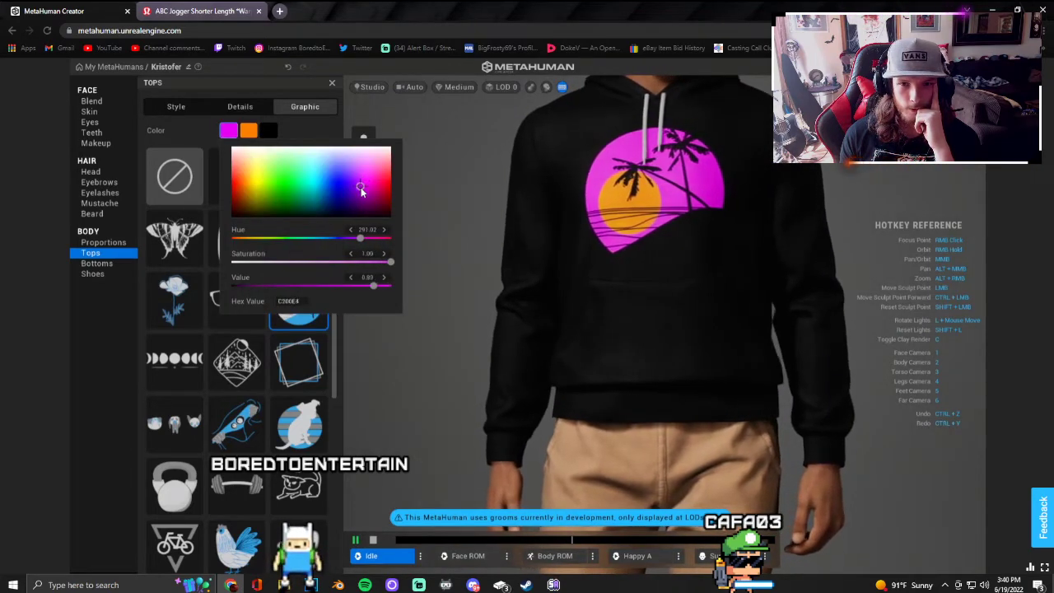
mouse_move(362, 175)
mouse_down()
mouse_move(357, 212)
mouse_move(362, 169)
mouse_move(363, 188)
mouse_up()
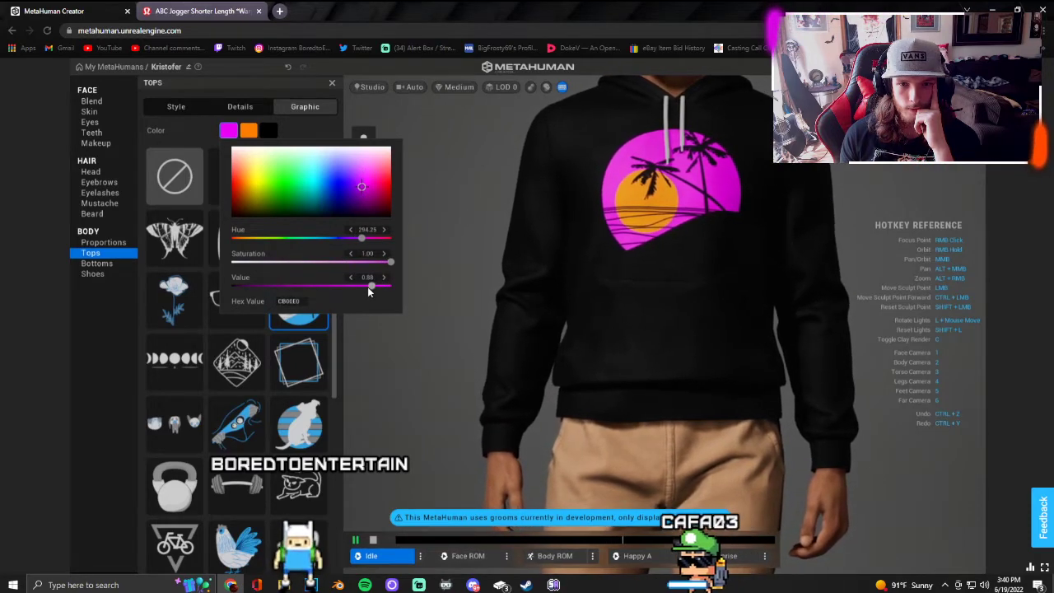
drag(367, 287, 240, 287)
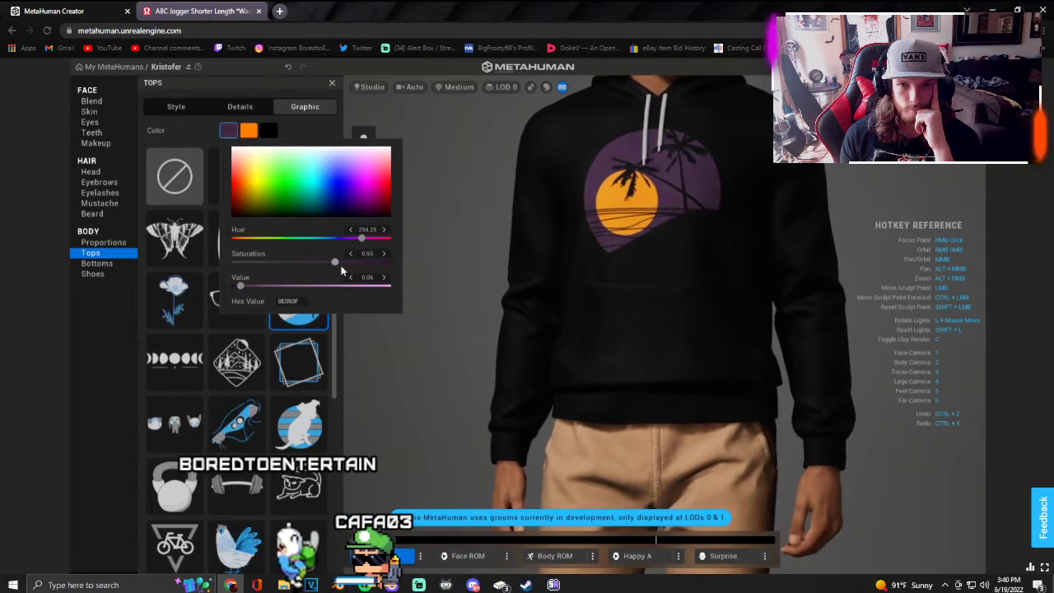
click(363, 261)
click(364, 176)
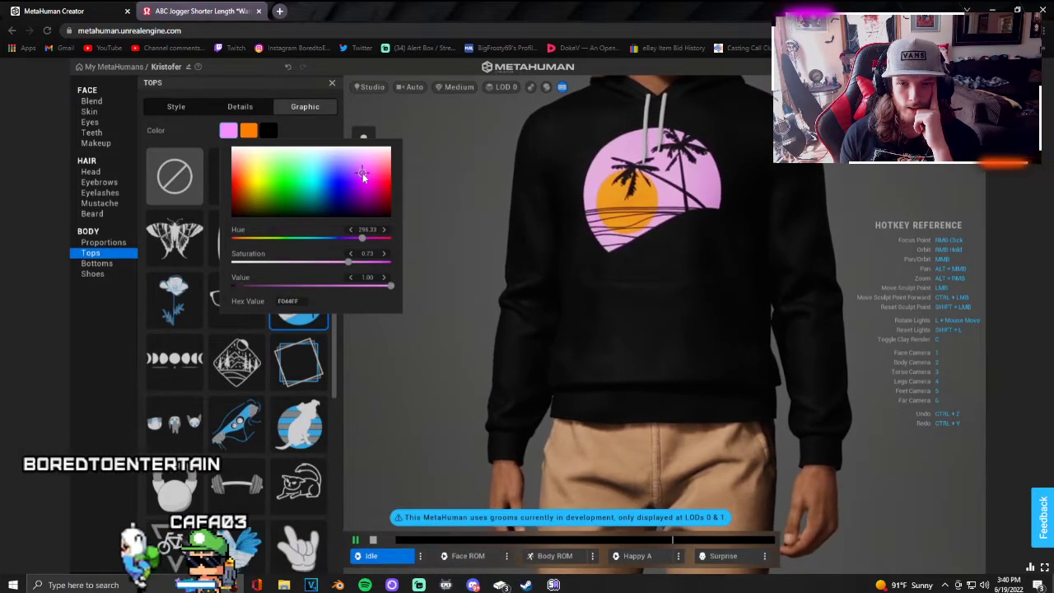
drag(365, 180, 363, 197)
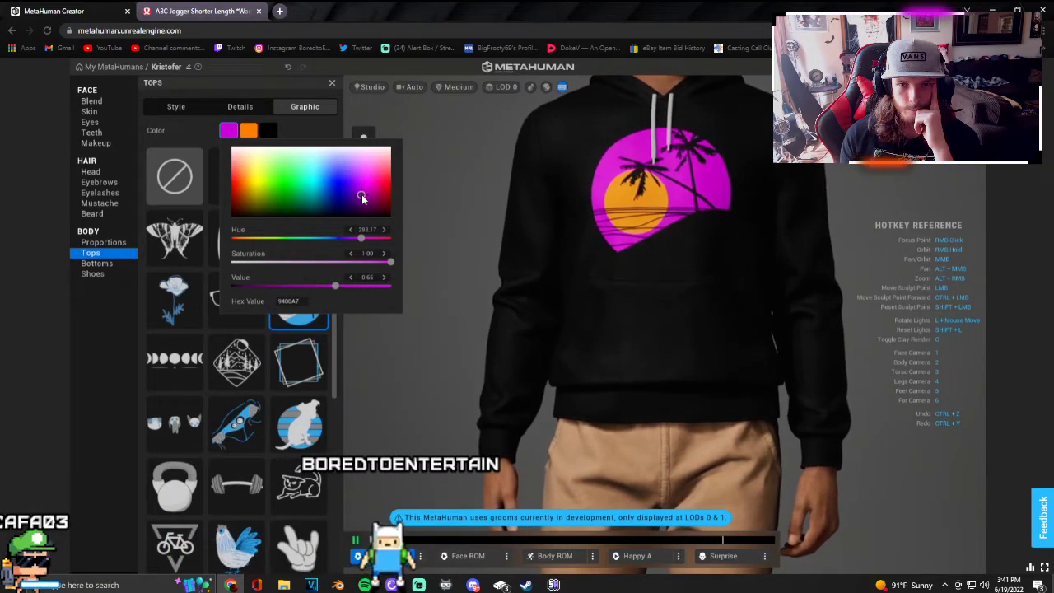
click(311, 130)
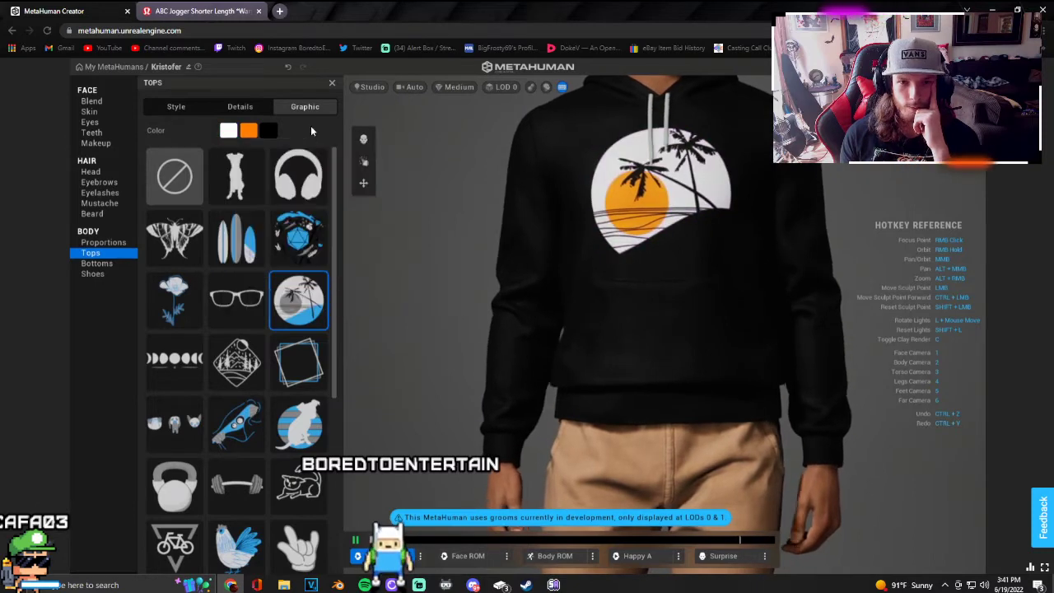
Step: Set the Island Trees graphic's background to purple B800E7 and review the outfit from full-body, legs and torso views
click(228, 130)
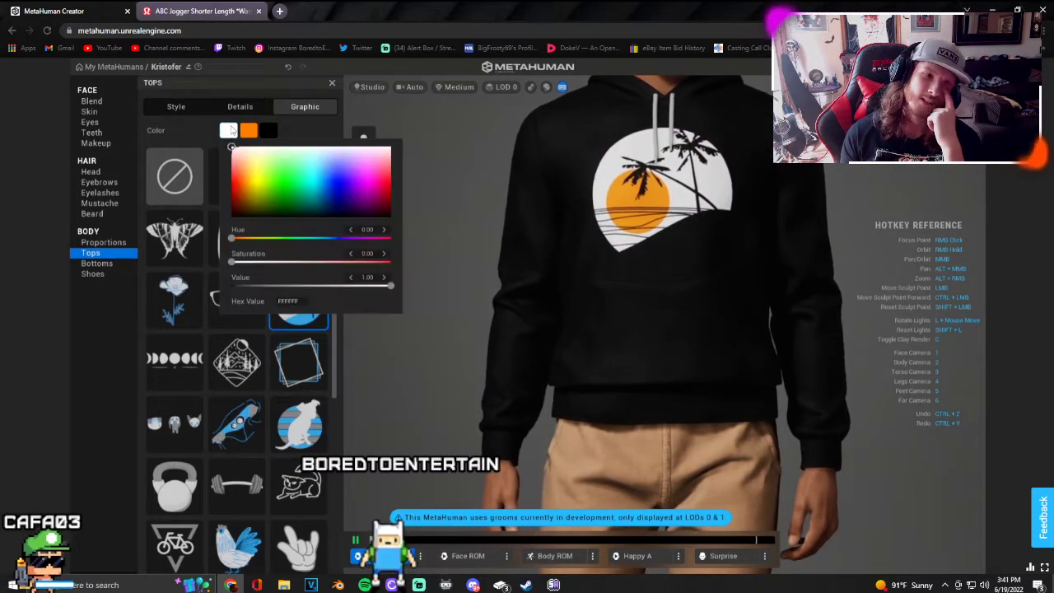
click(359, 189)
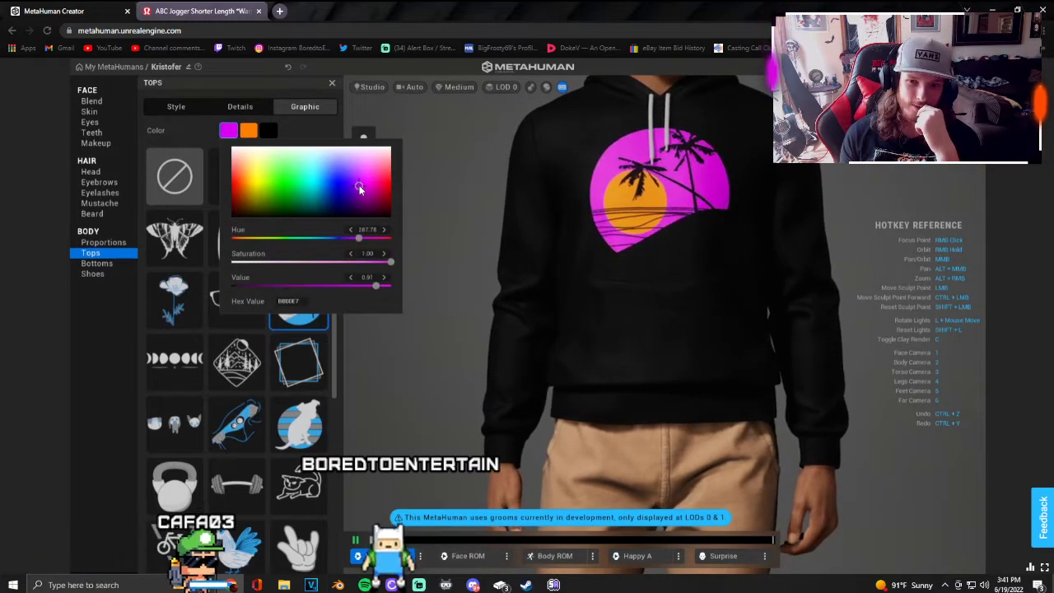
click(317, 132)
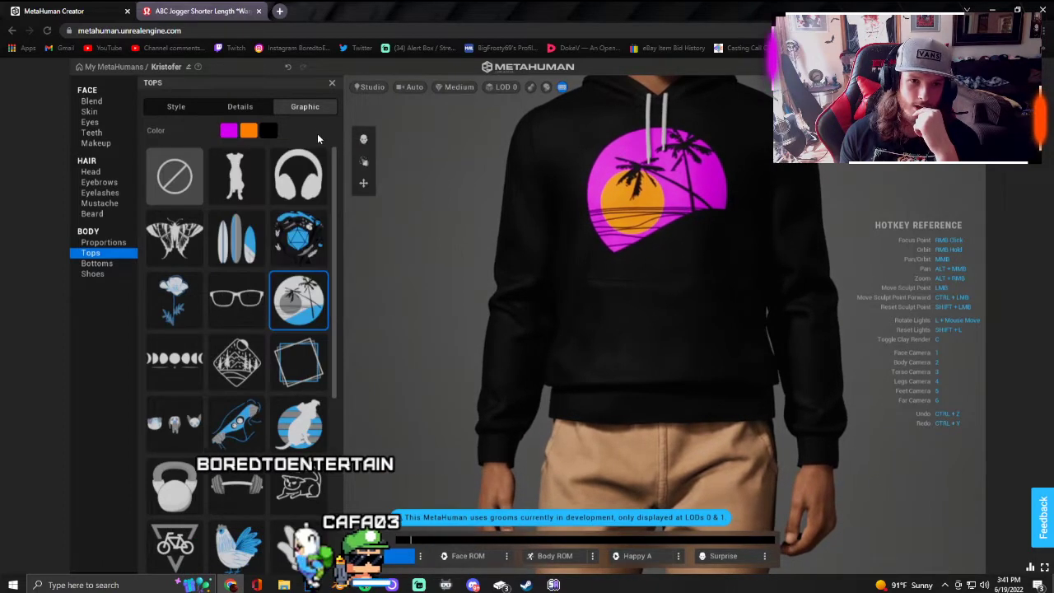
scroll(771, 238, down, 5)
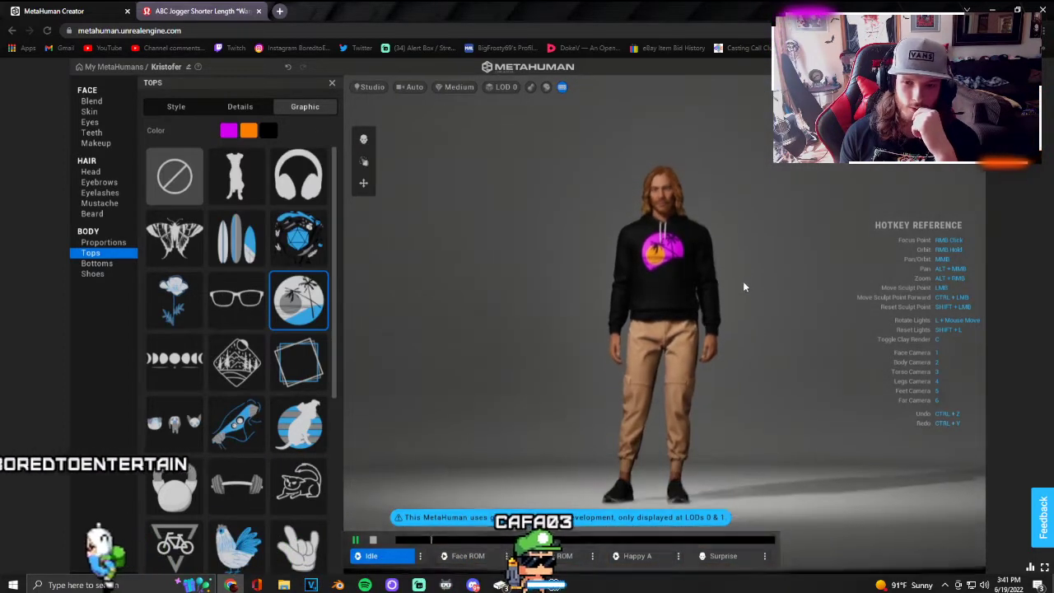
key(4)
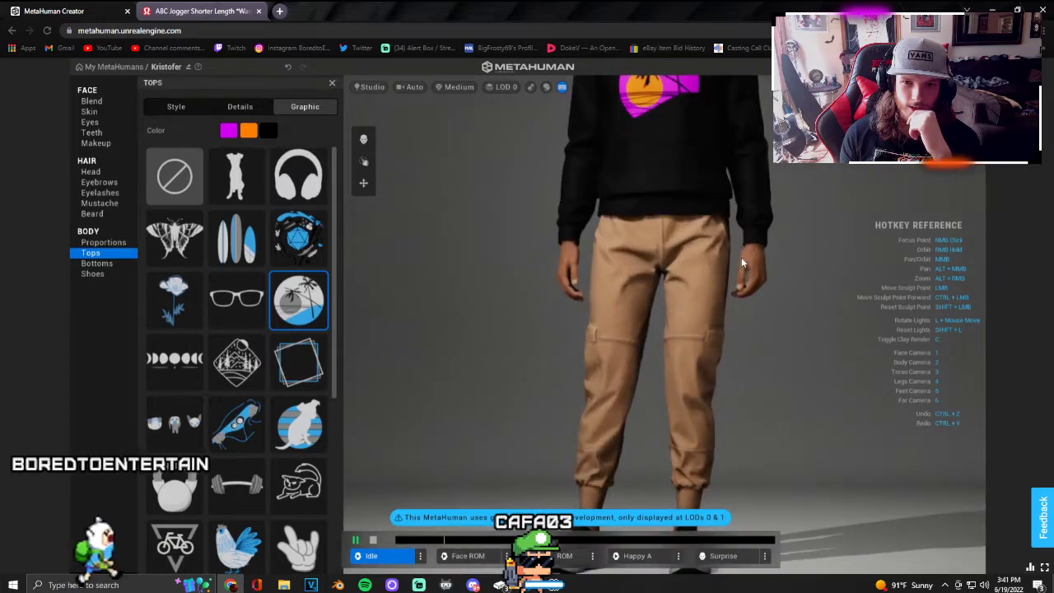
key(3)
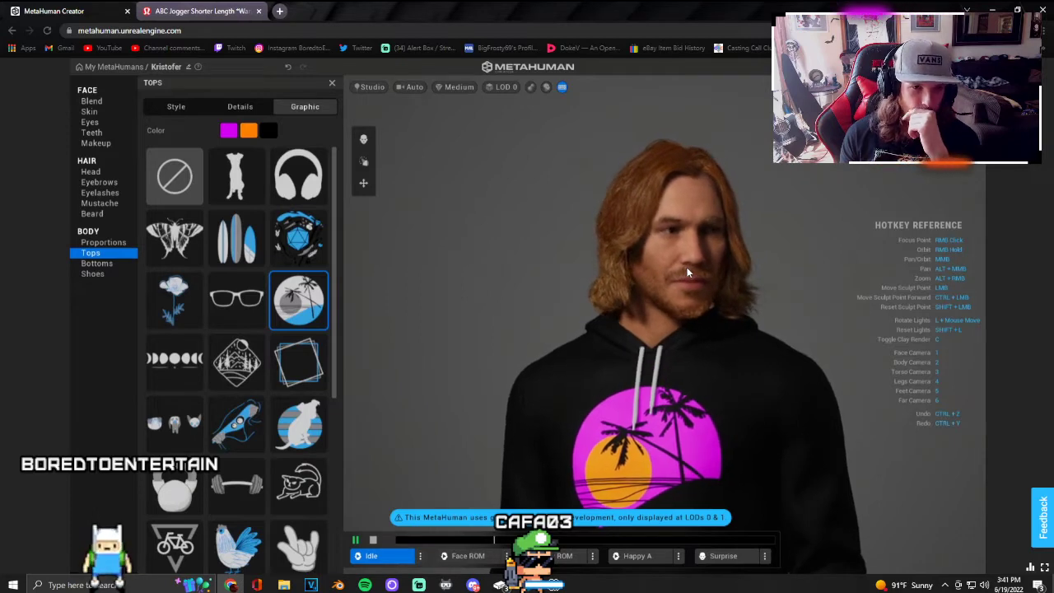
Step: Try adjusting the hoodie's secondary color, ending on black
click(176, 107)
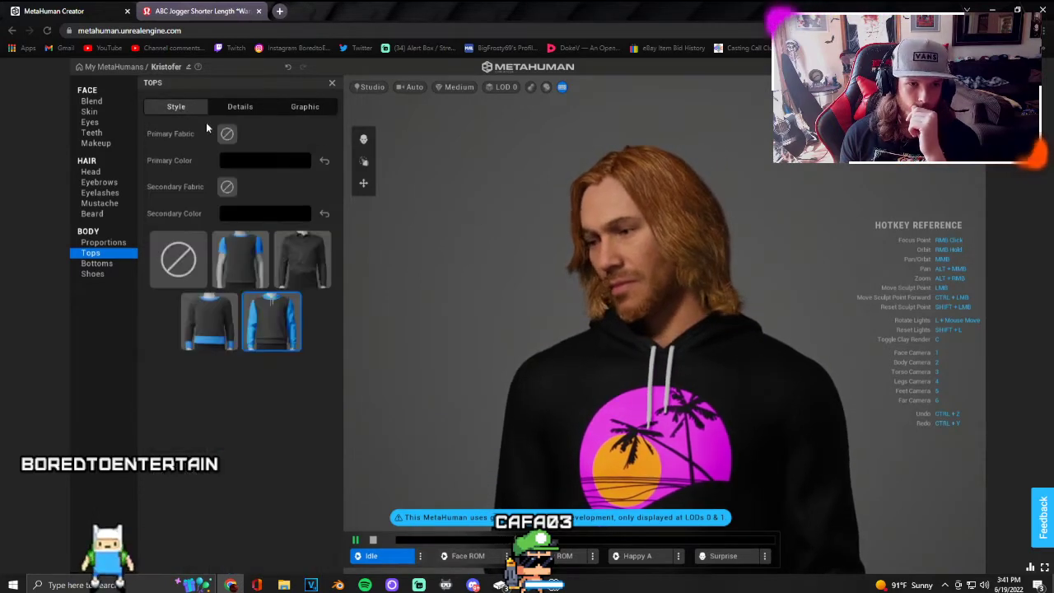
click(245, 214)
drag(252, 282, 198, 377)
click(268, 208)
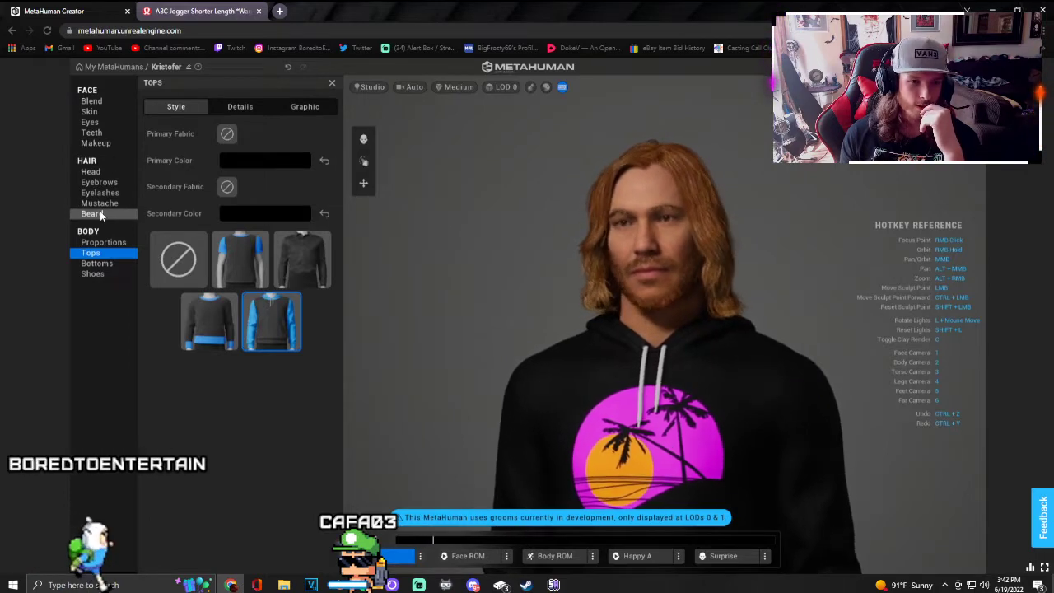
Step: Set the head hair's roughness to 0.57 and its salt and pepper amount to 0.00
click(92, 172)
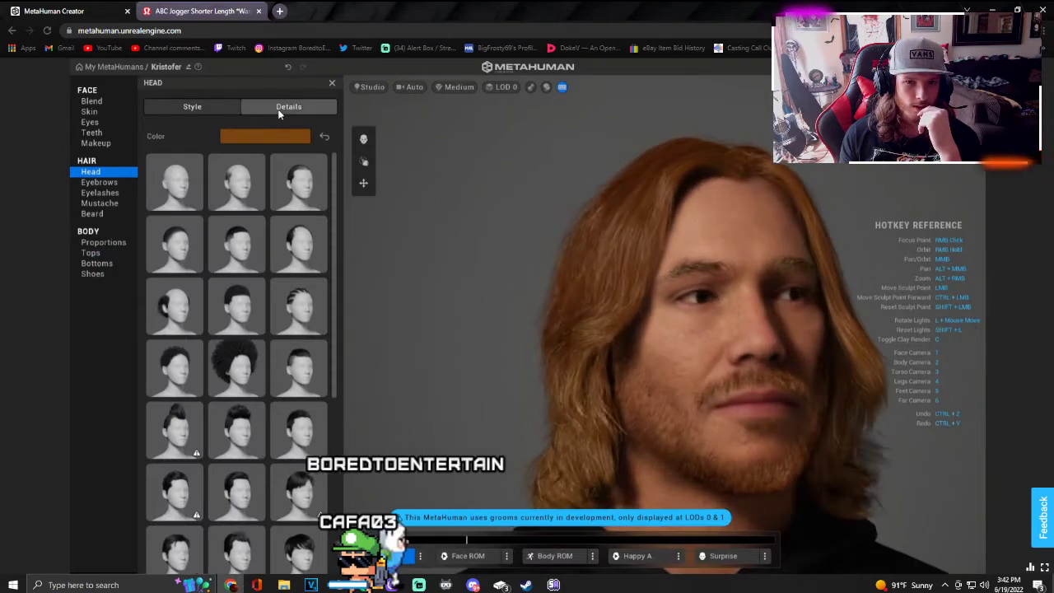
click(278, 114)
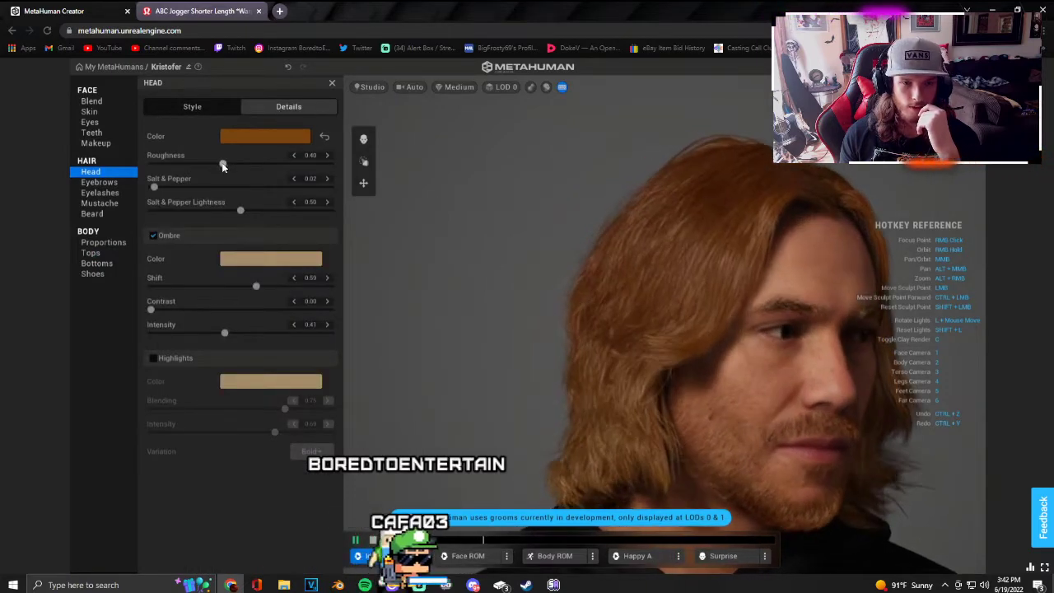
drag(222, 164, 221, 164)
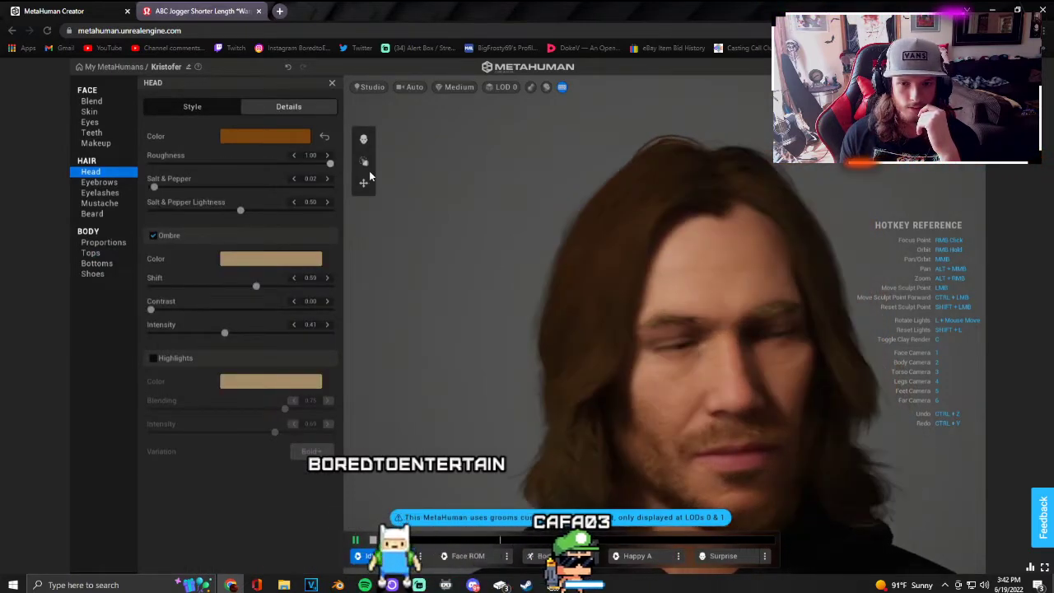
drag(330, 163, 307, 163)
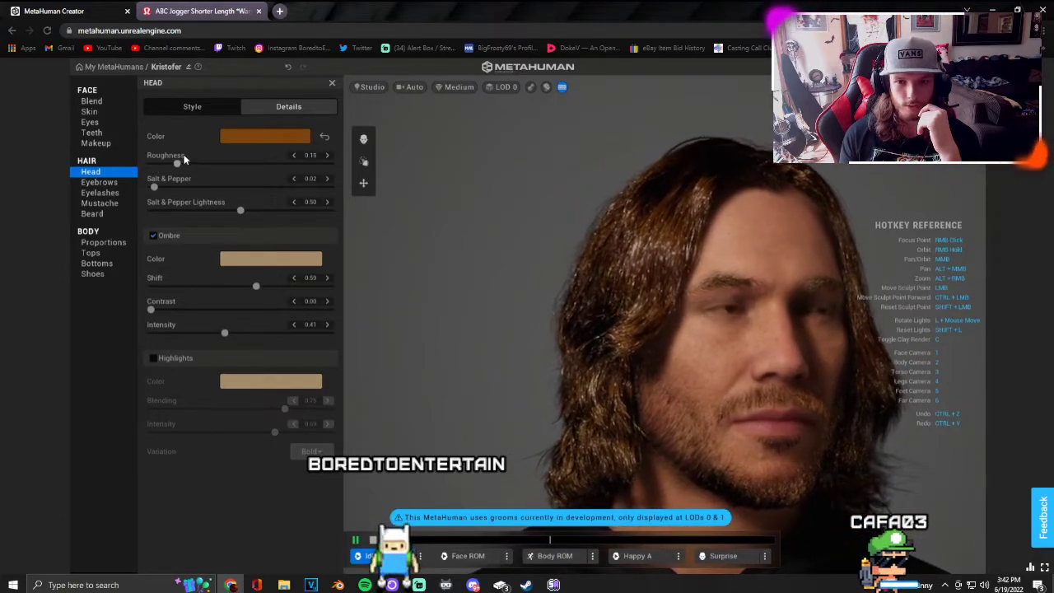
drag(183, 163, 225, 155)
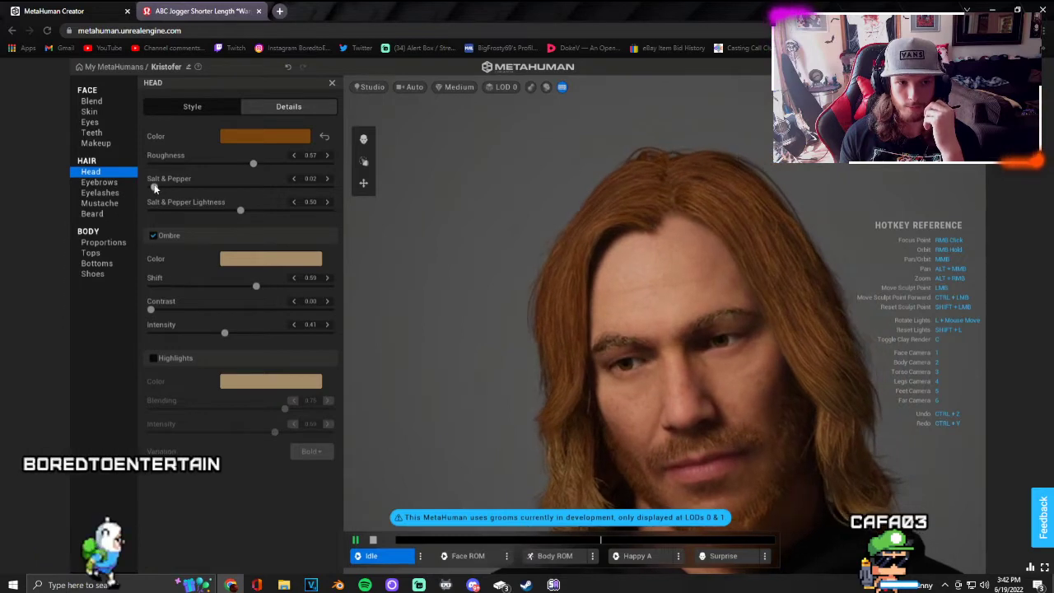
drag(256, 186, 295, 186)
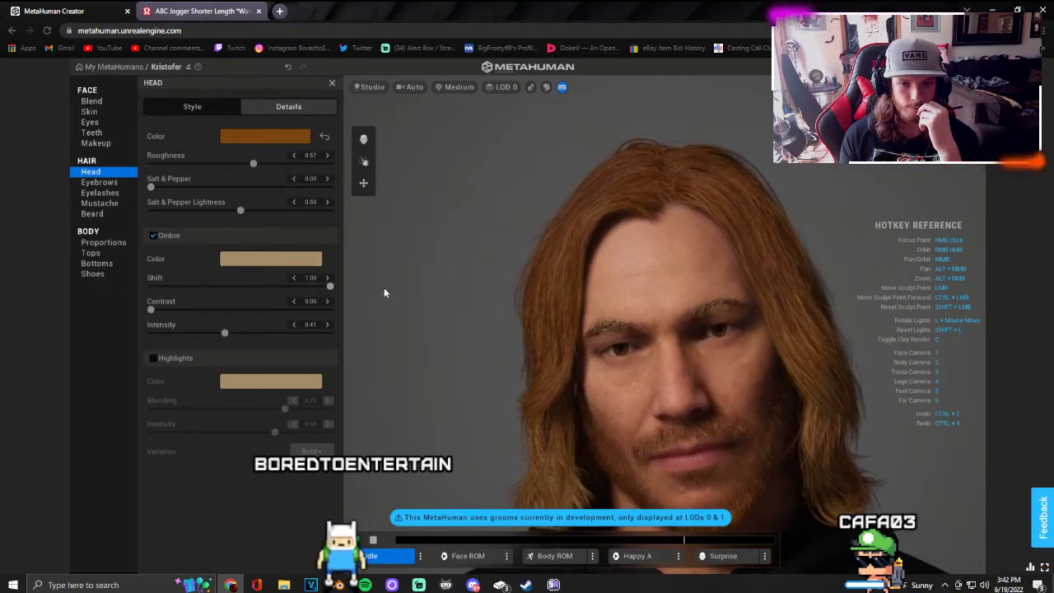
Step: Try a head hair ombre shift of 0.70 with a reddish-brown ombre color, melanin 0.70 and redness 0.79
drag(330, 285, 276, 282)
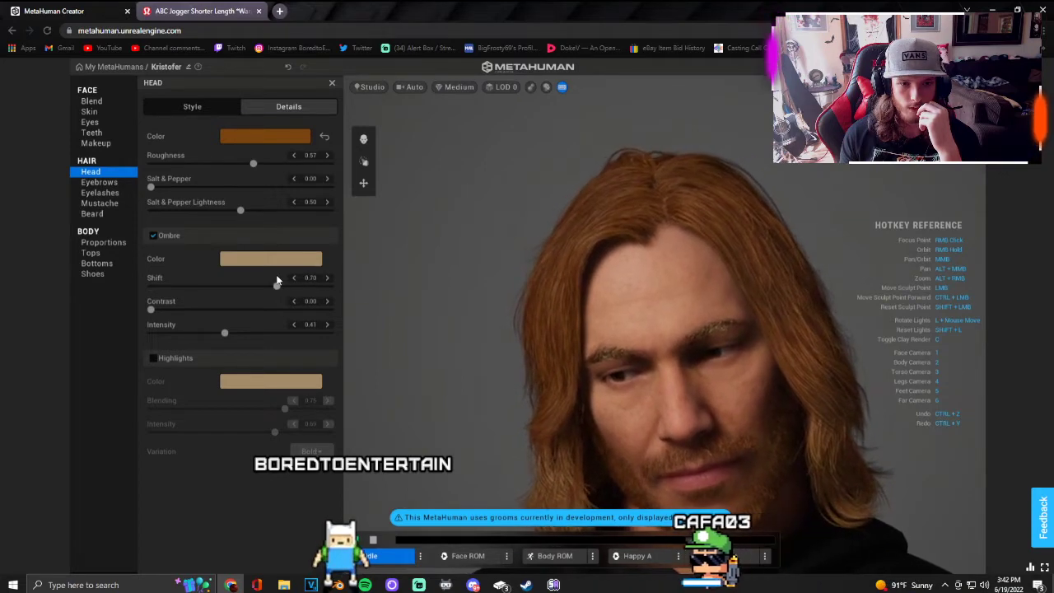
click(270, 260)
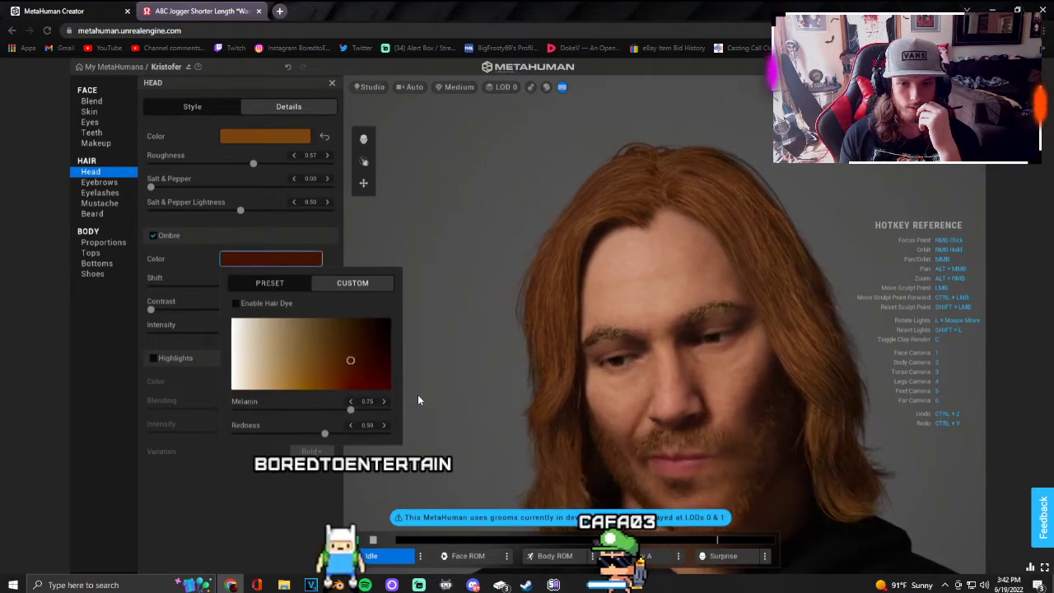
mouse_move(334, 335)
mouse_down()
mouse_move(310, 329)
mouse_move(326, 357)
mouse_move(309, 332)
mouse_move(334, 365)
mouse_up()
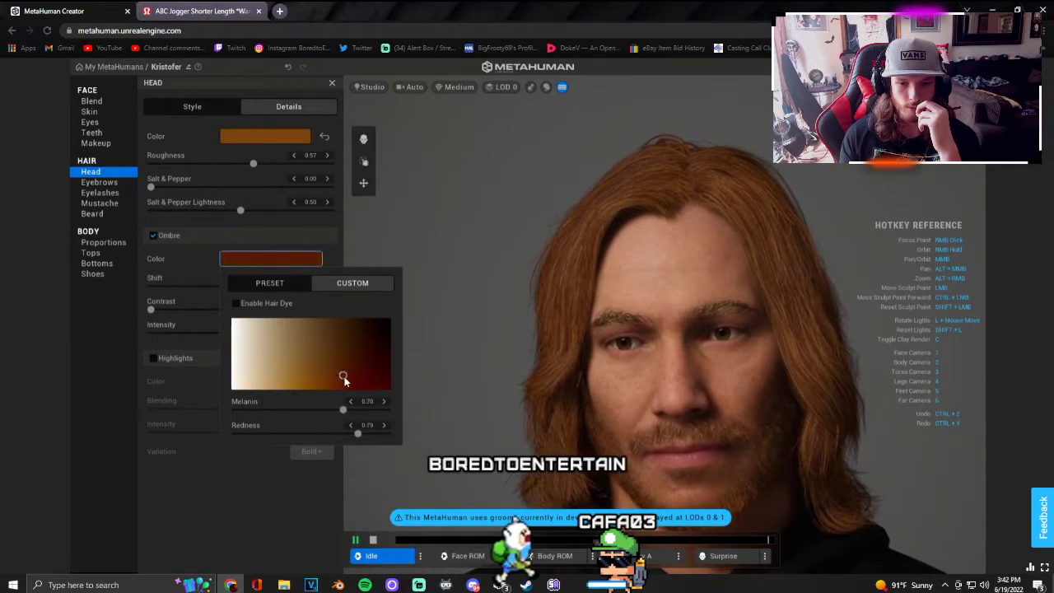
click(194, 260)
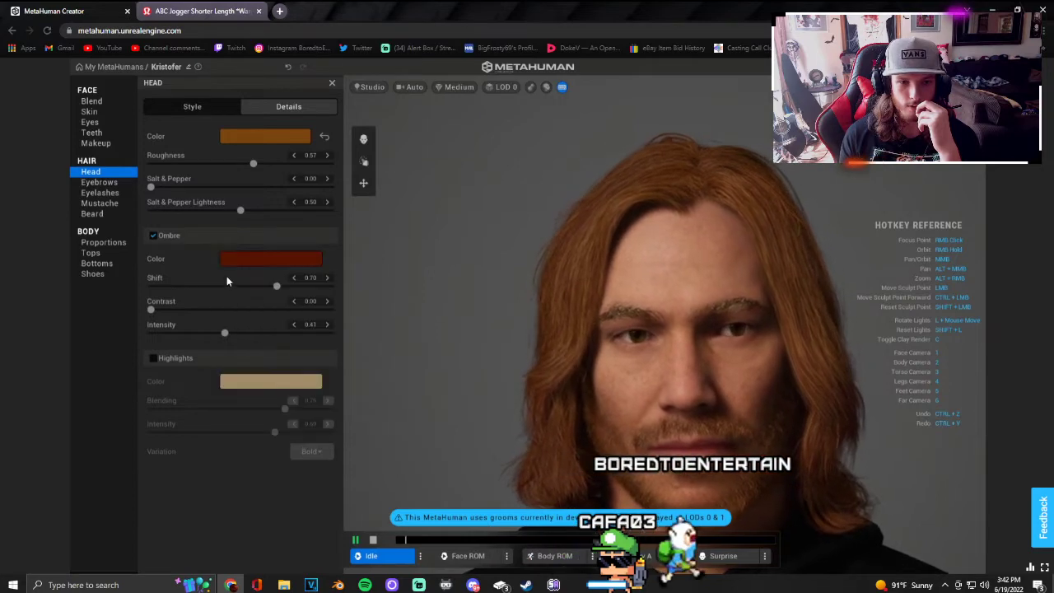
Step: Try a pale blonde ombre color with melanin 0.24 and redness 0.00, testing shift amounts and ending on 1.00
click(254, 260)
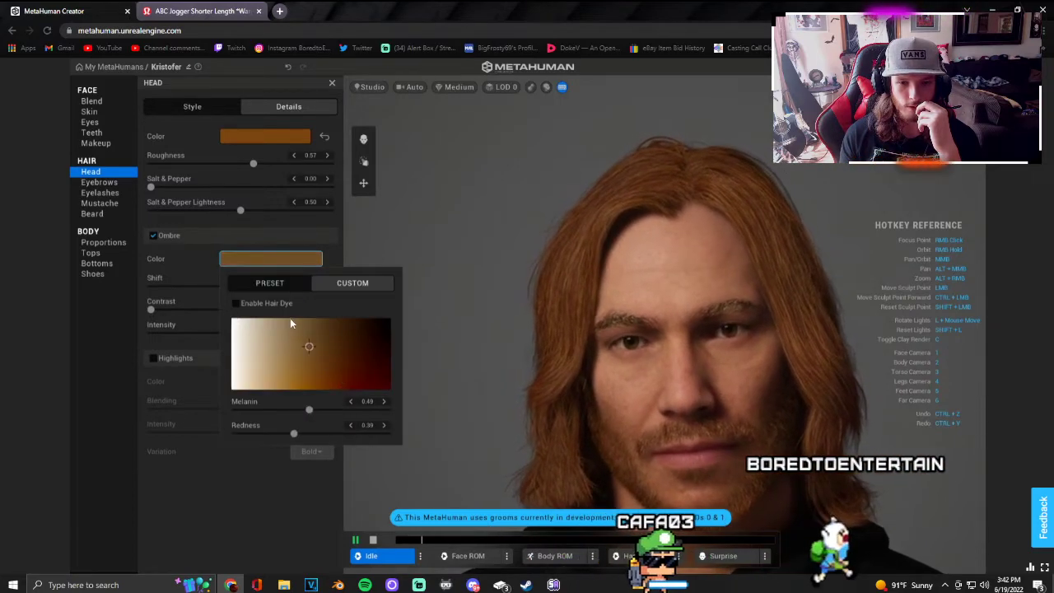
mouse_move(290, 323)
mouse_down()
mouse_move(294, 304)
mouse_move(270, 301)
mouse_up()
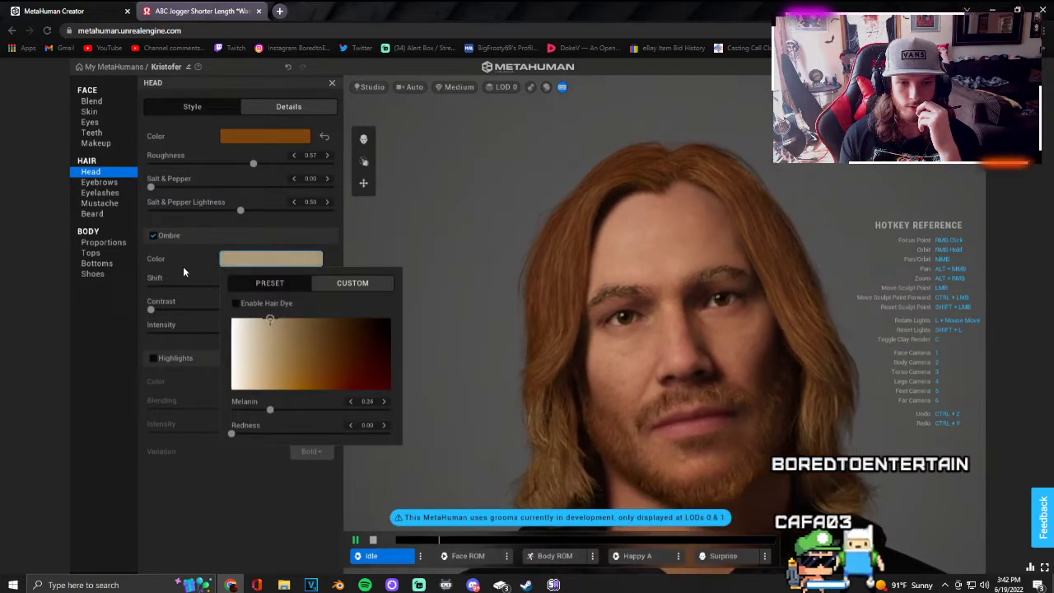
click(184, 271)
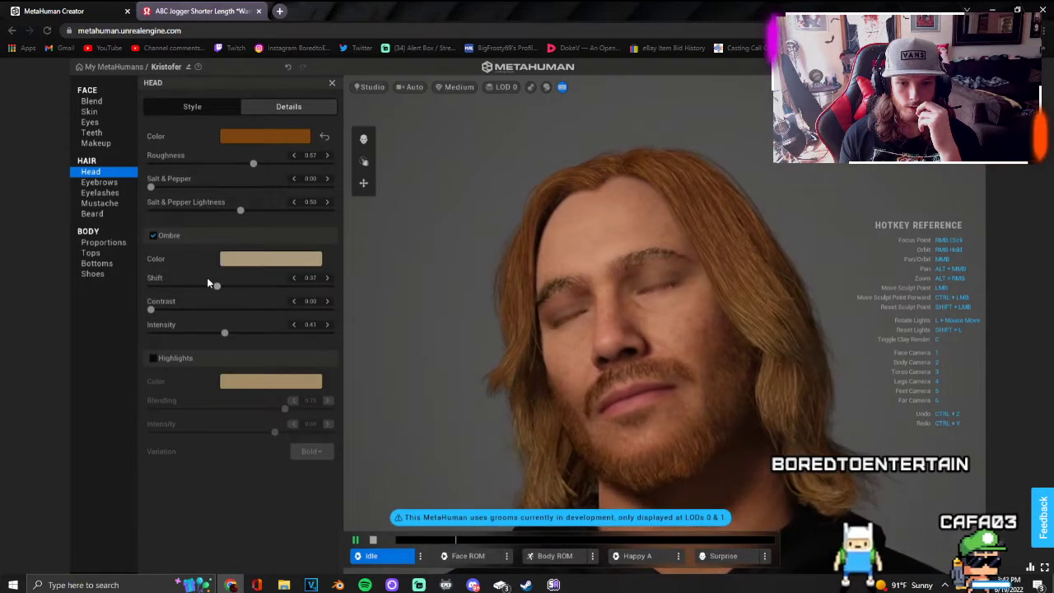
mouse_move(209, 283)
mouse_down()
mouse_move(154, 279)
mouse_move(273, 285)
mouse_up()
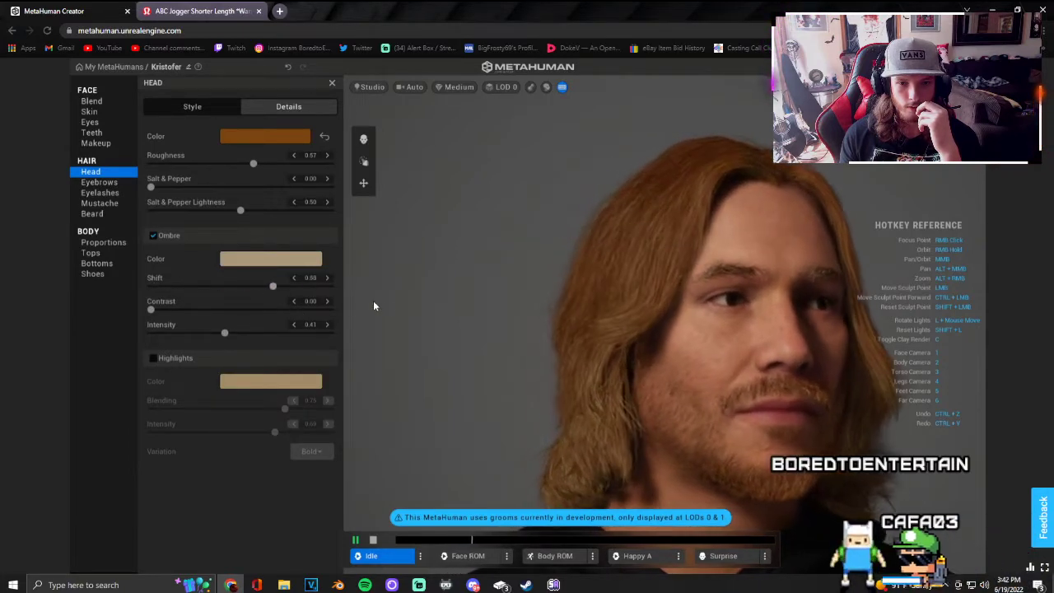
drag(373, 305, 479, 315)
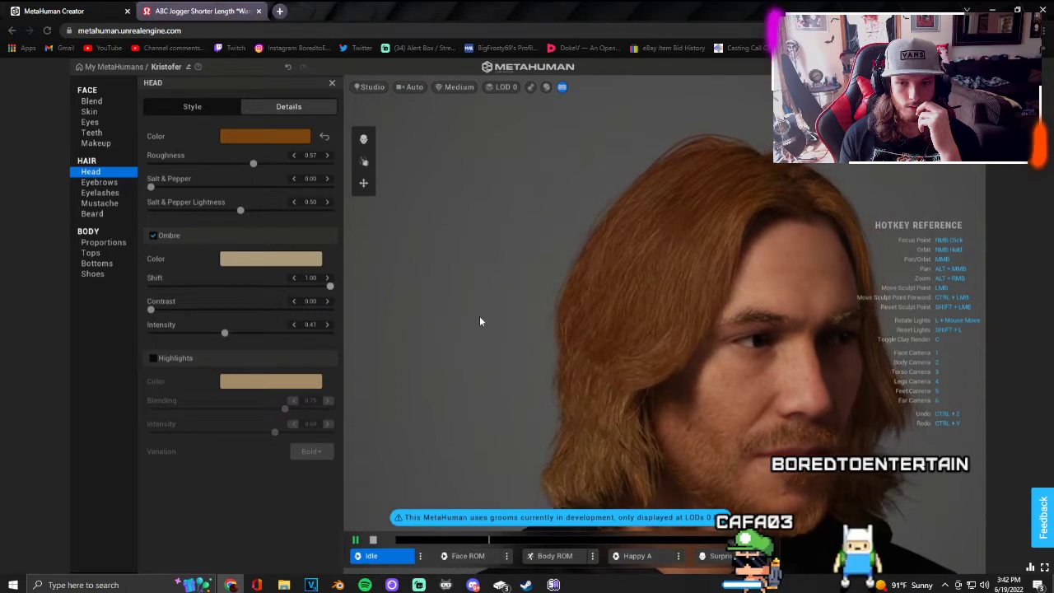
Step: Set the head hair's ombre color to medium brown with melanin 0.52 and redness 0.31, and its contrast to 0.22
click(292, 259)
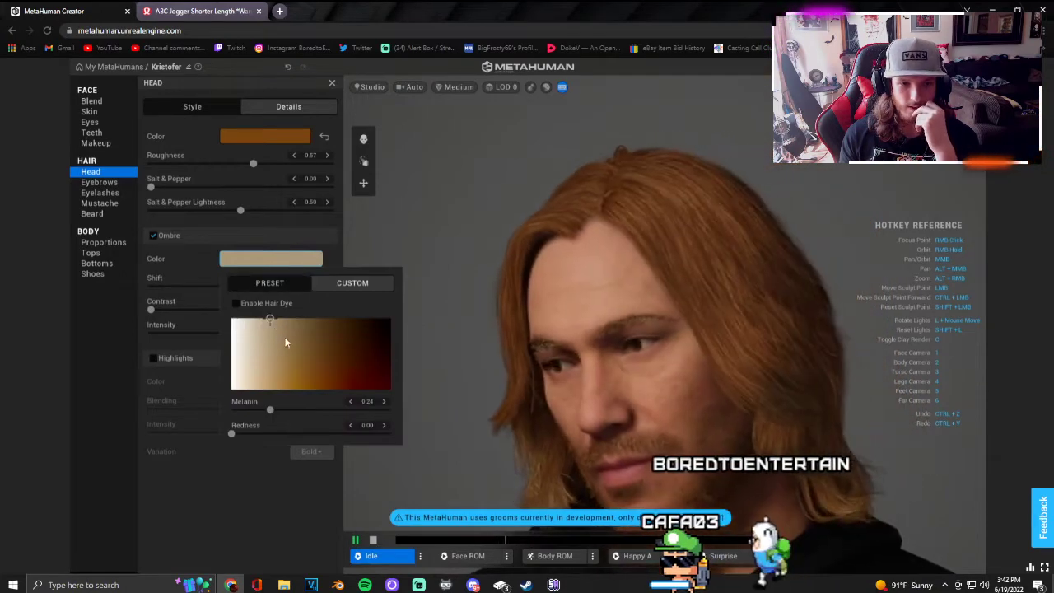
click(296, 343)
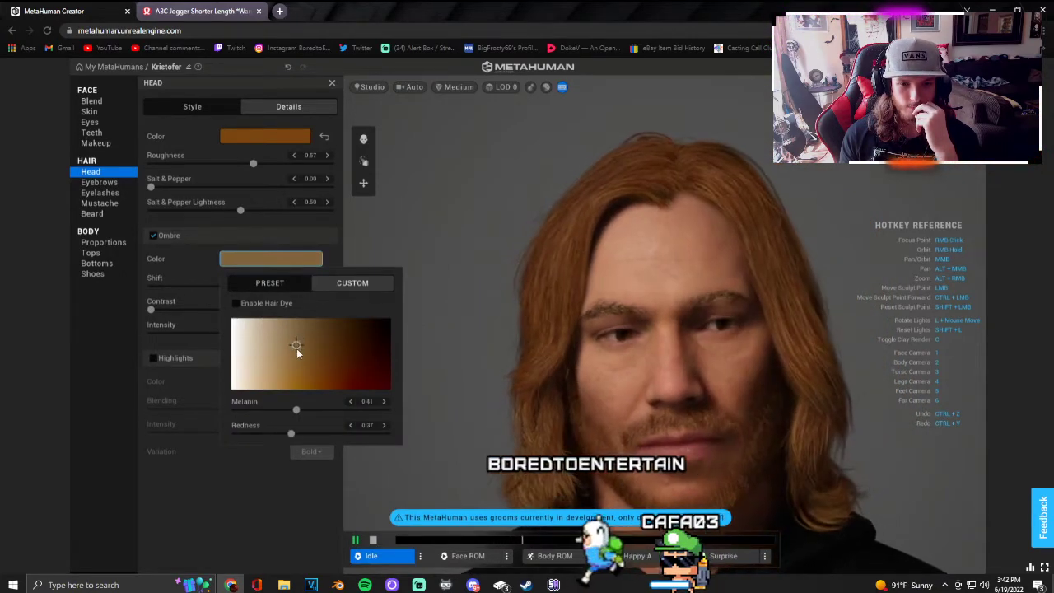
click(313, 347)
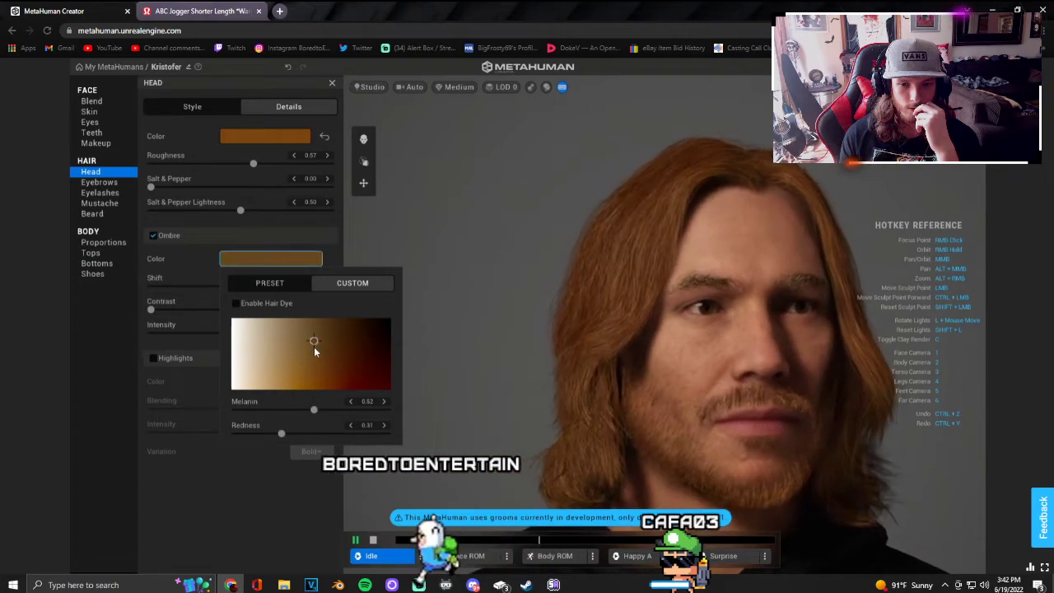
click(330, 250)
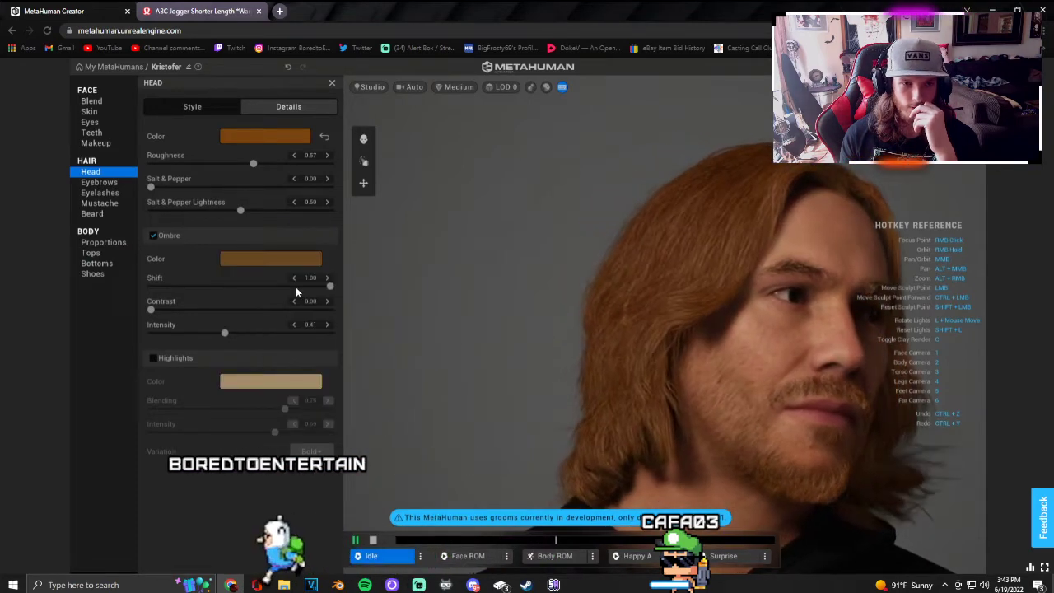
mouse_move(149, 308)
mouse_down()
mouse_move(354, 323)
mouse_move(195, 308)
mouse_up()
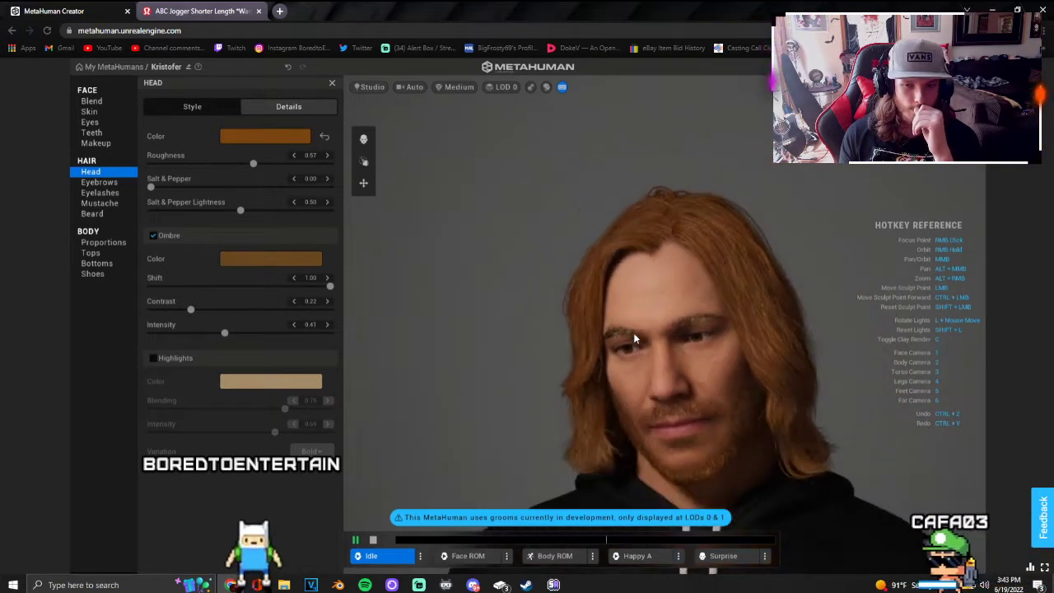
scroll(631, 333, down, 3)
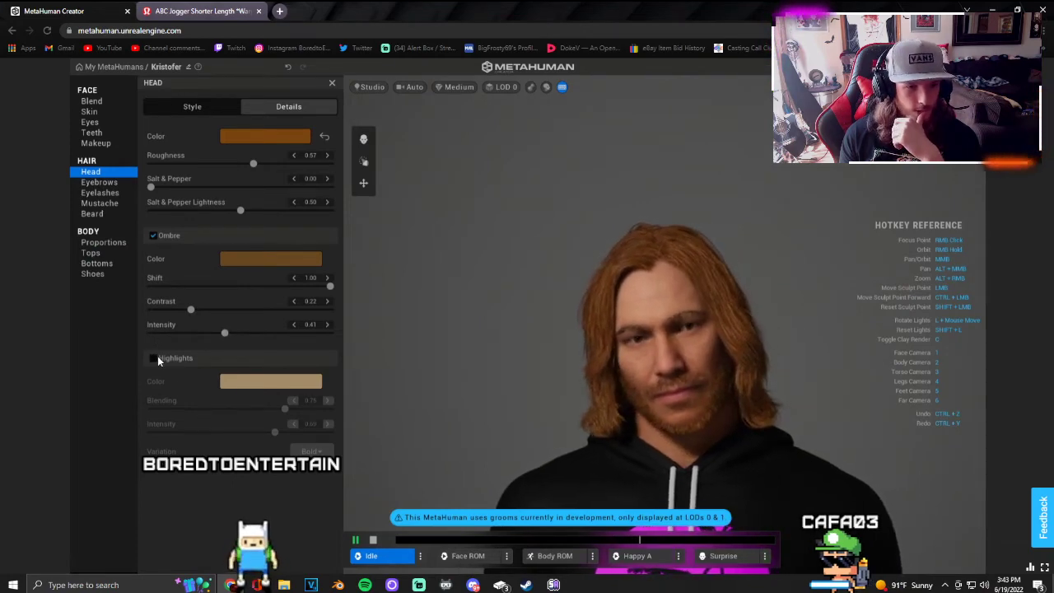
scroll(741, 321, up, 2)
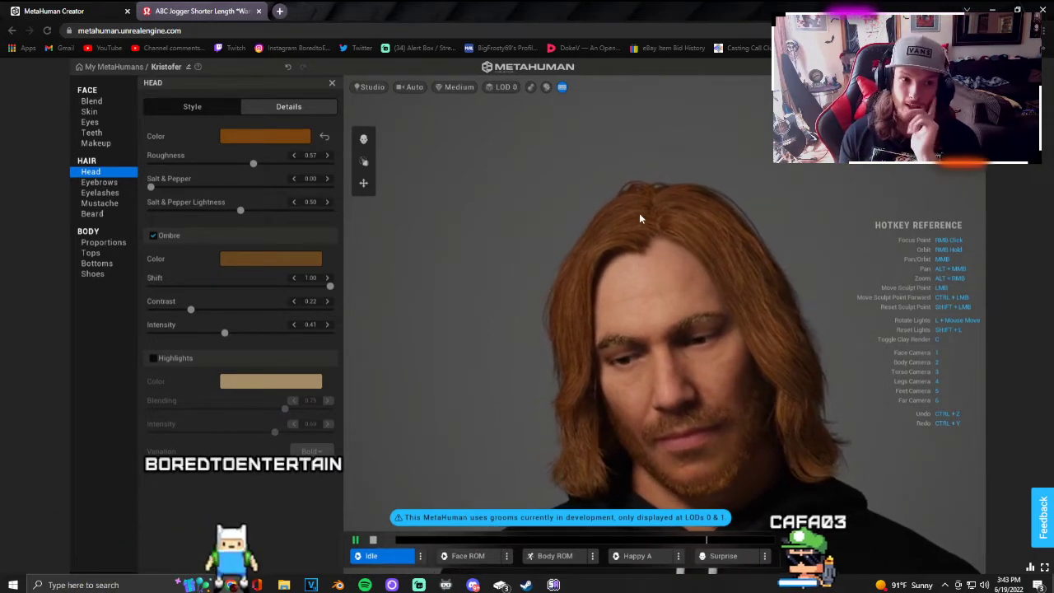
Step: Try a thinner eyebrow style, then return to Medium Flat Thick Eyebrows
click(86, 182)
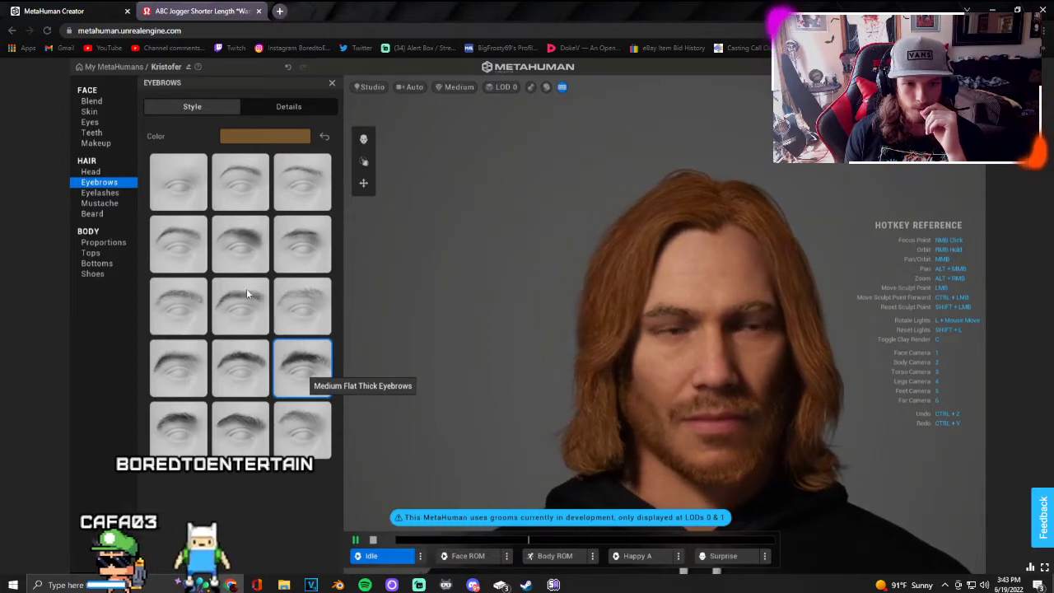
click(241, 309)
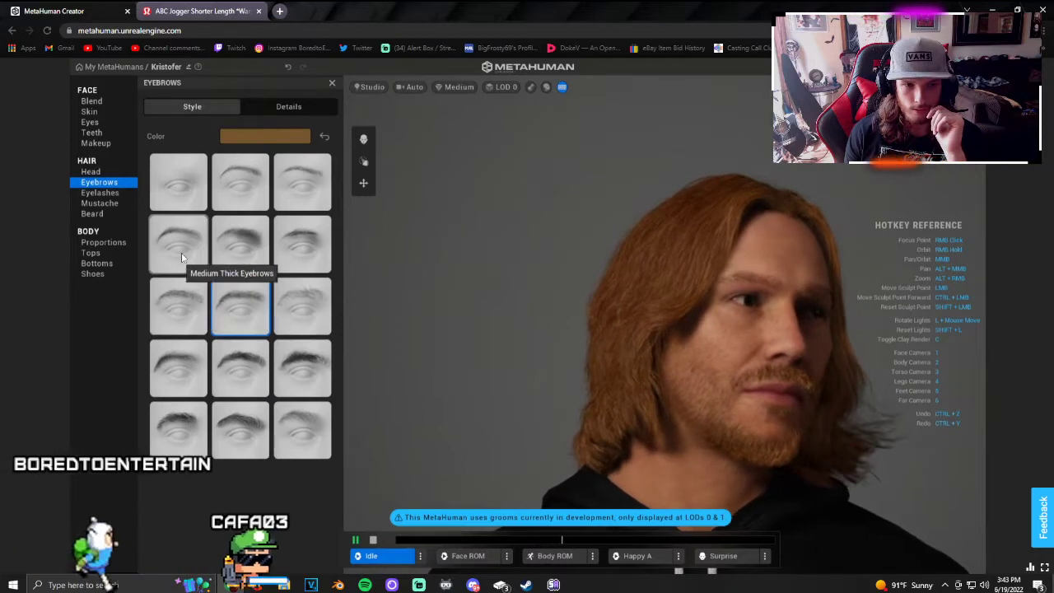
click(301, 370)
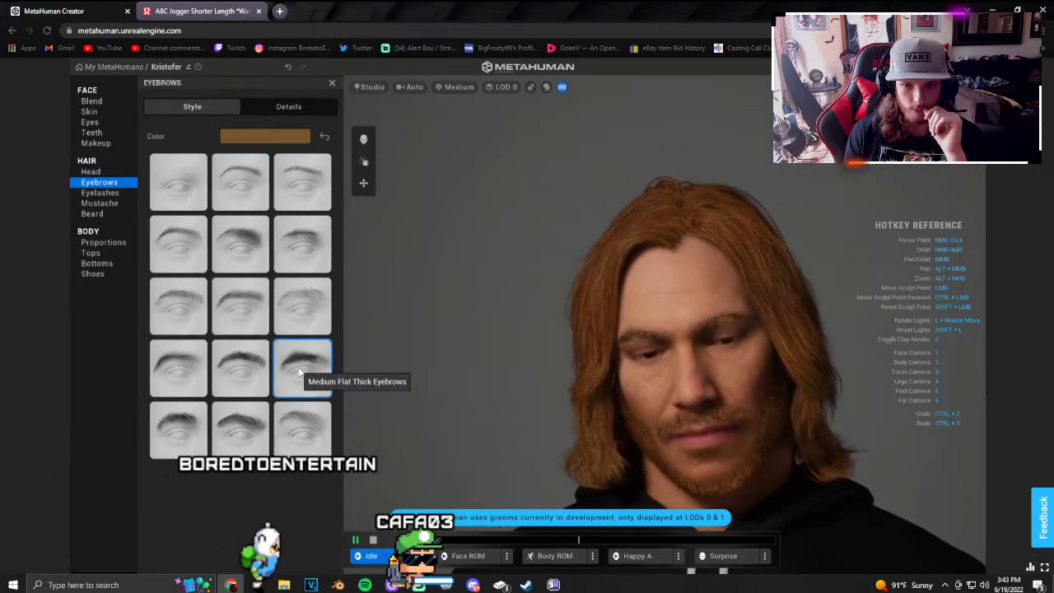
Step: Give the eyebrows a custom orange-brown color and set their roughness to 0.64
click(290, 137)
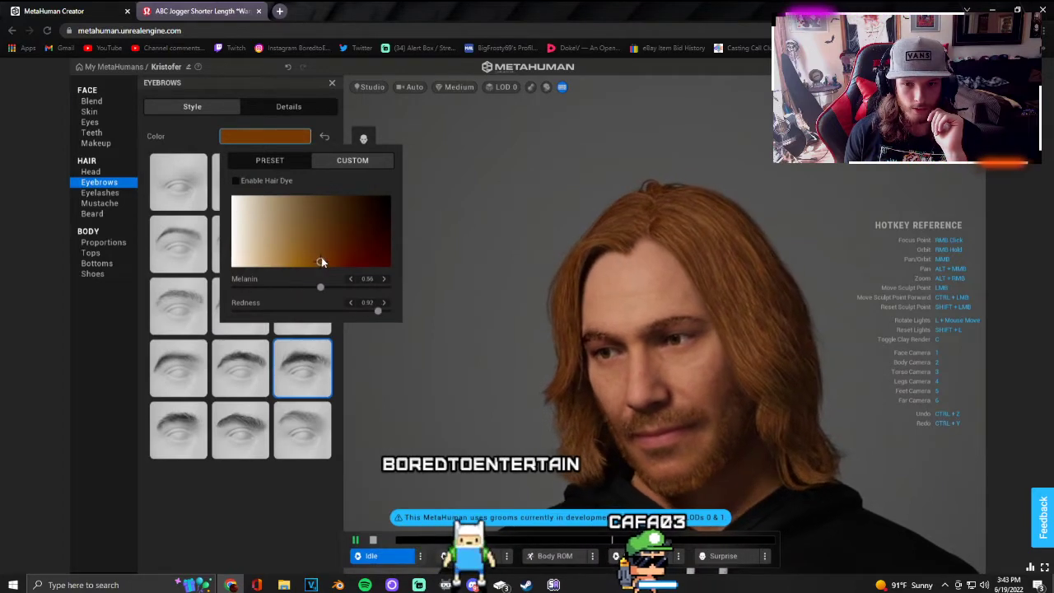
drag(322, 245, 315, 241)
click(306, 110)
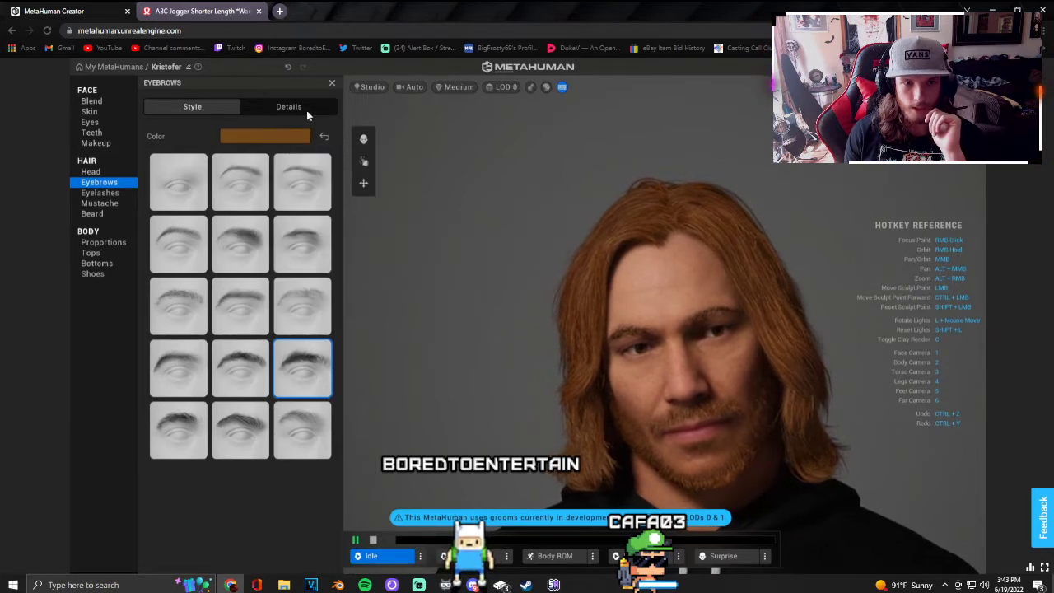
click(305, 110)
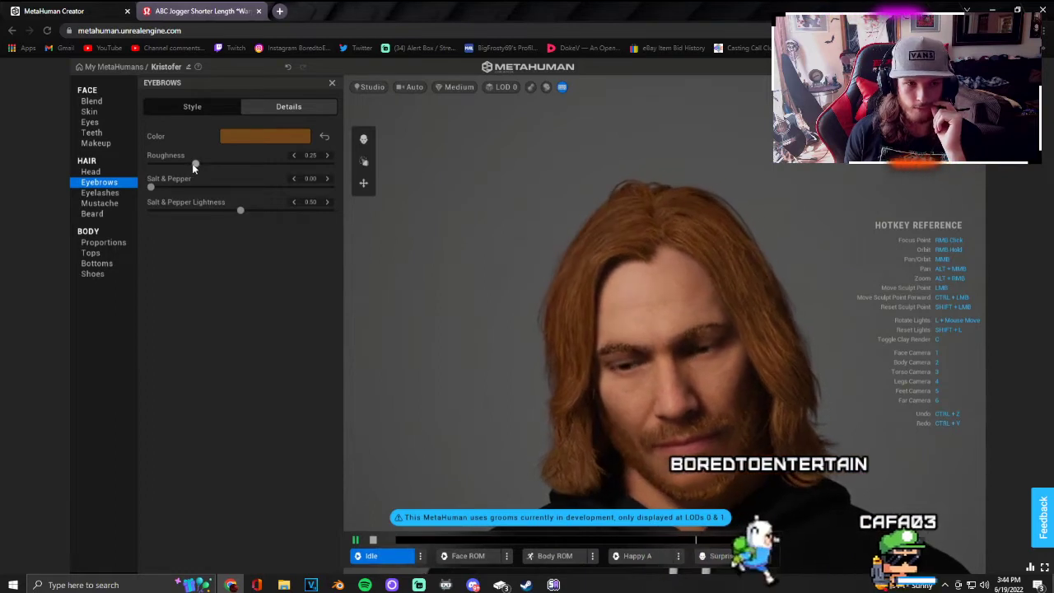
drag(195, 163, 183, 163)
click(331, 164)
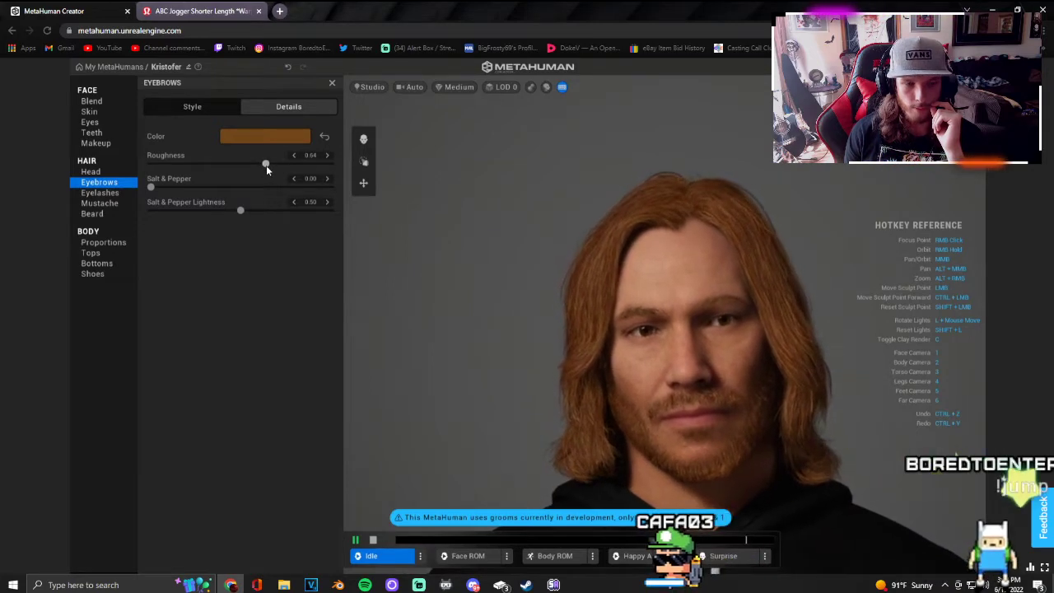
Step: Try the Short Fine eyelashes and settle on the Short Thin style
click(99, 192)
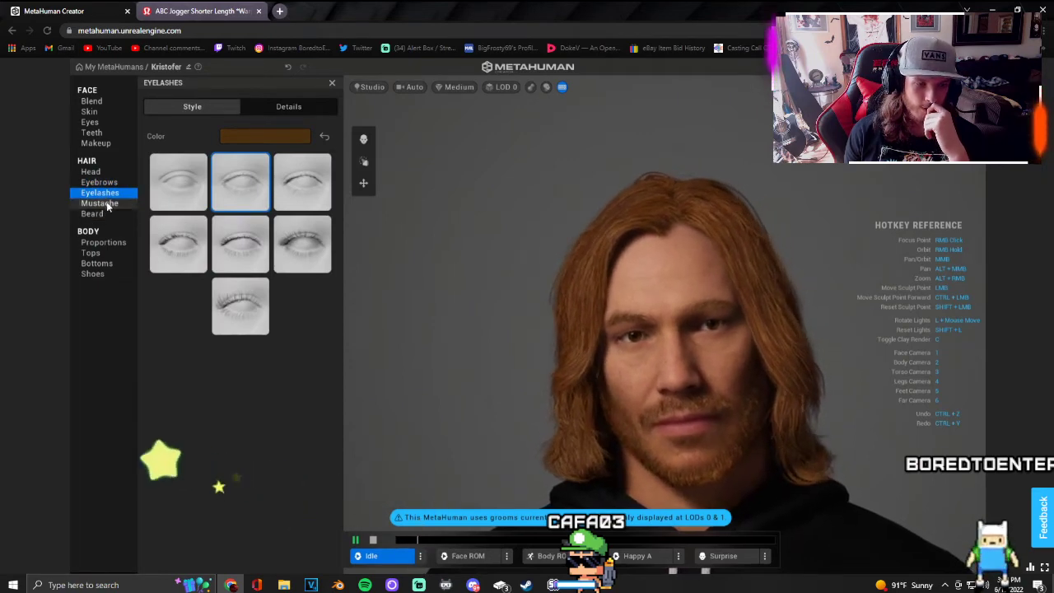
click(100, 204)
click(106, 192)
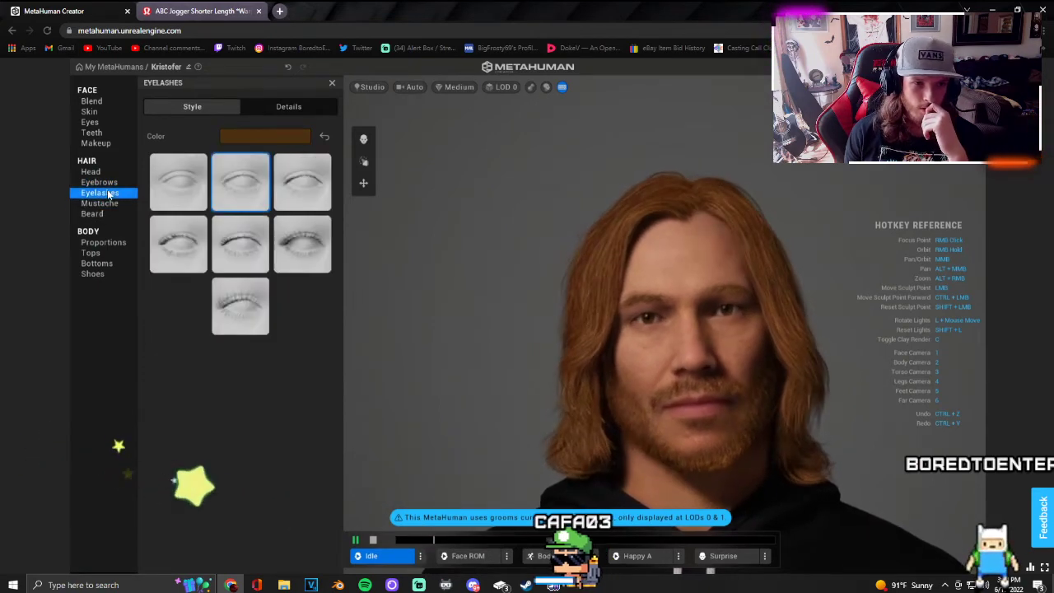
click(303, 183)
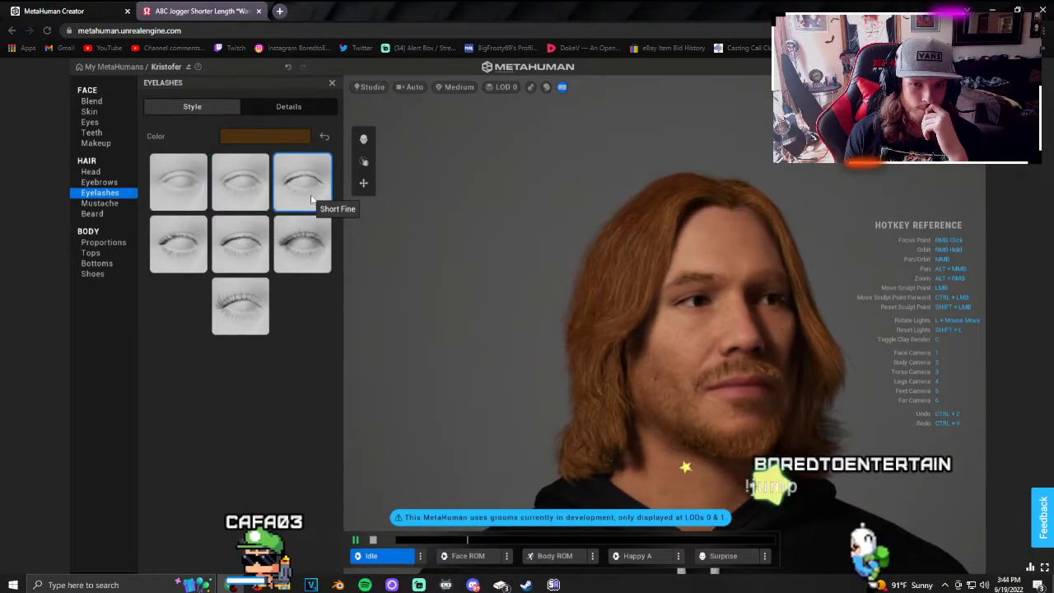
click(251, 196)
click(197, 239)
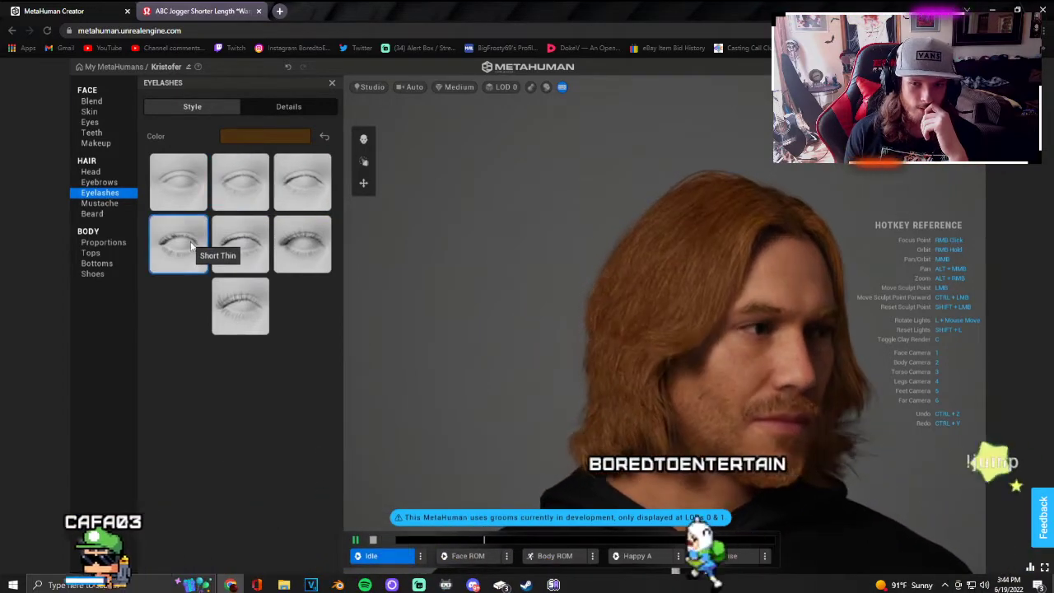
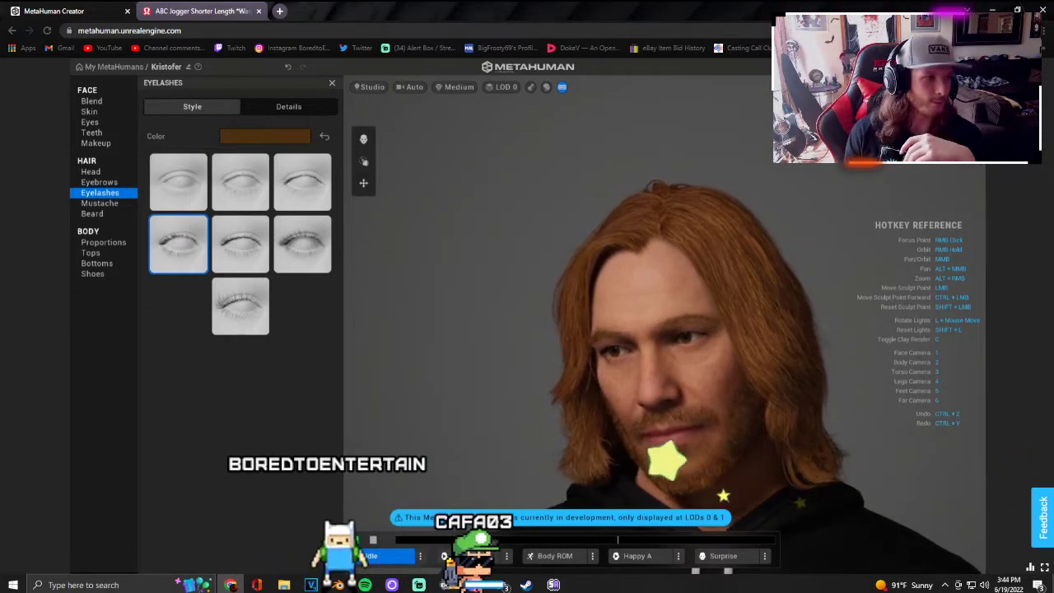
Step: Try the mustache's roughness at 0.00, then set it to 0.56
click(98, 205)
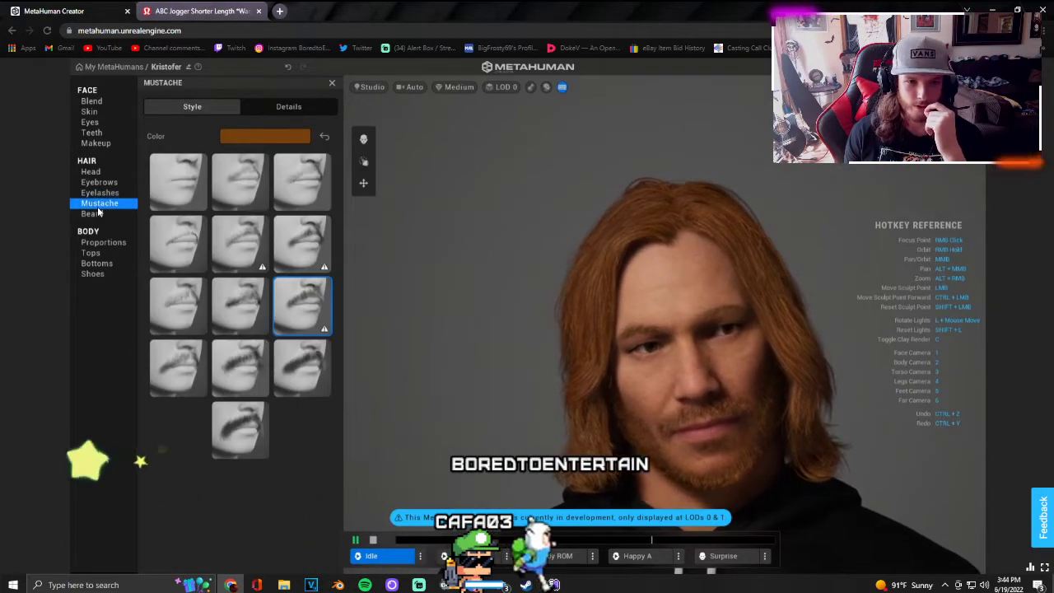
click(250, 109)
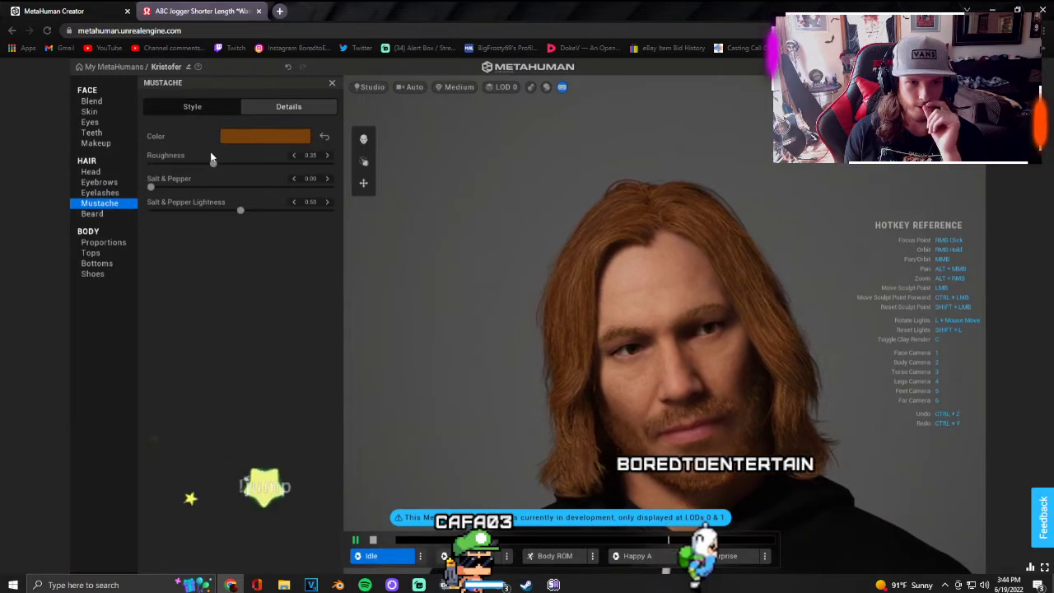
drag(213, 164, 151, 164)
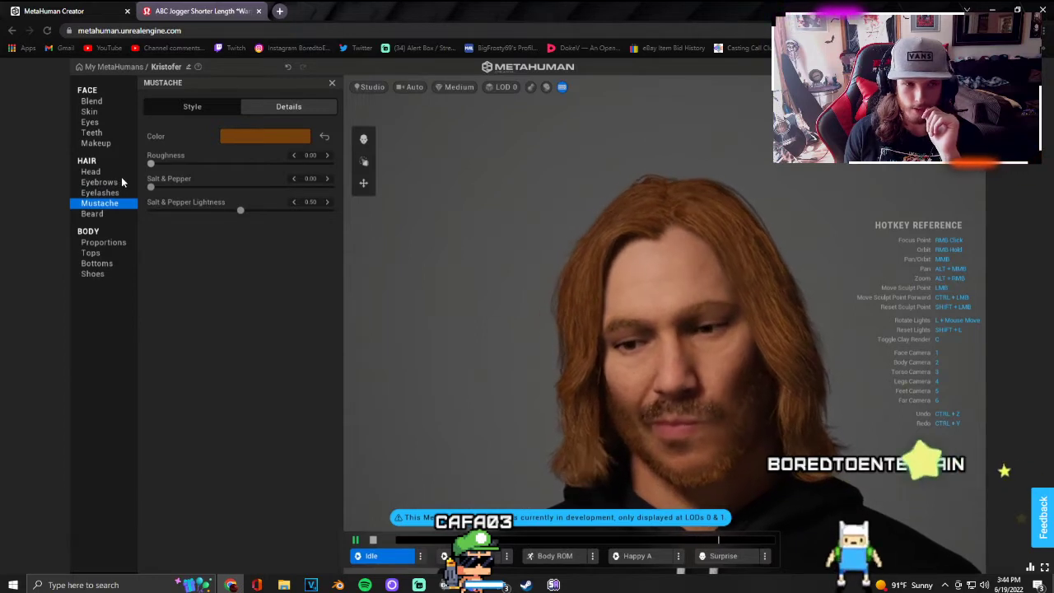
drag(150, 164, 252, 194)
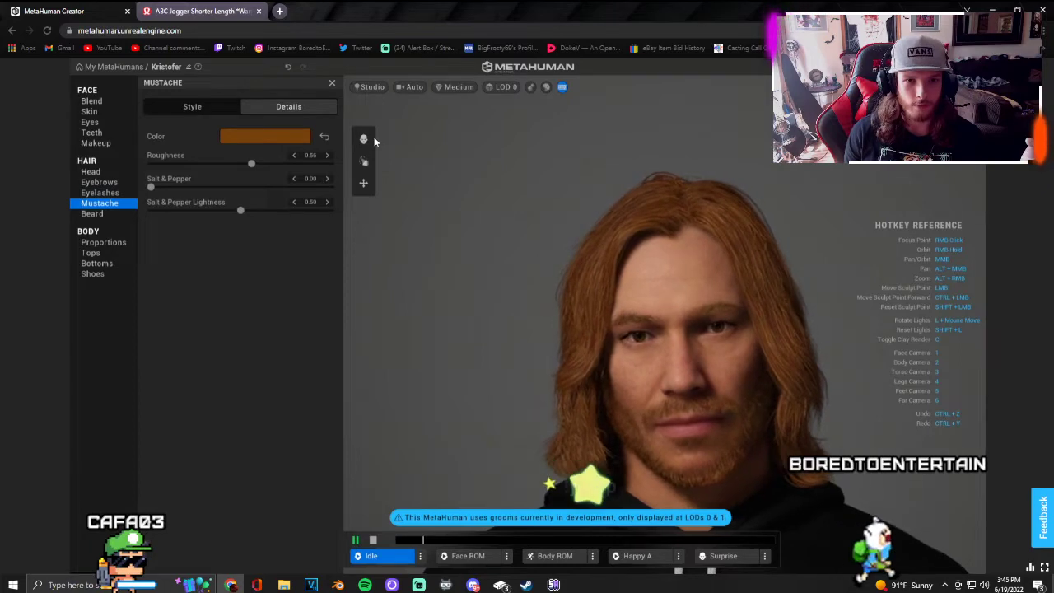
Step: Give the beard a custom orange-brown color with melanin 0.52 and redness 0.73, and set its roughness to 0.44
click(96, 214)
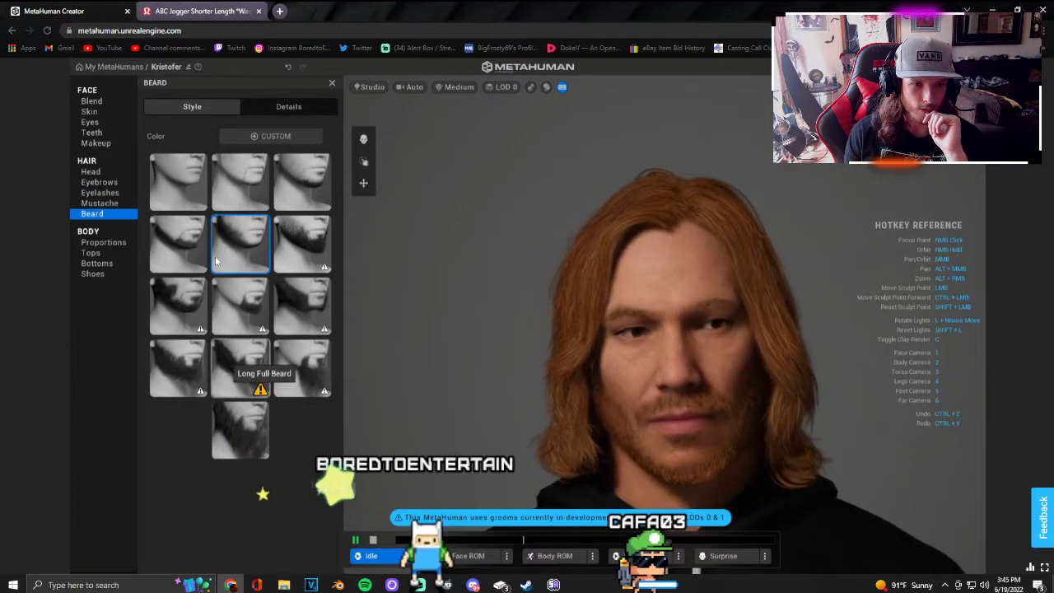
click(289, 108)
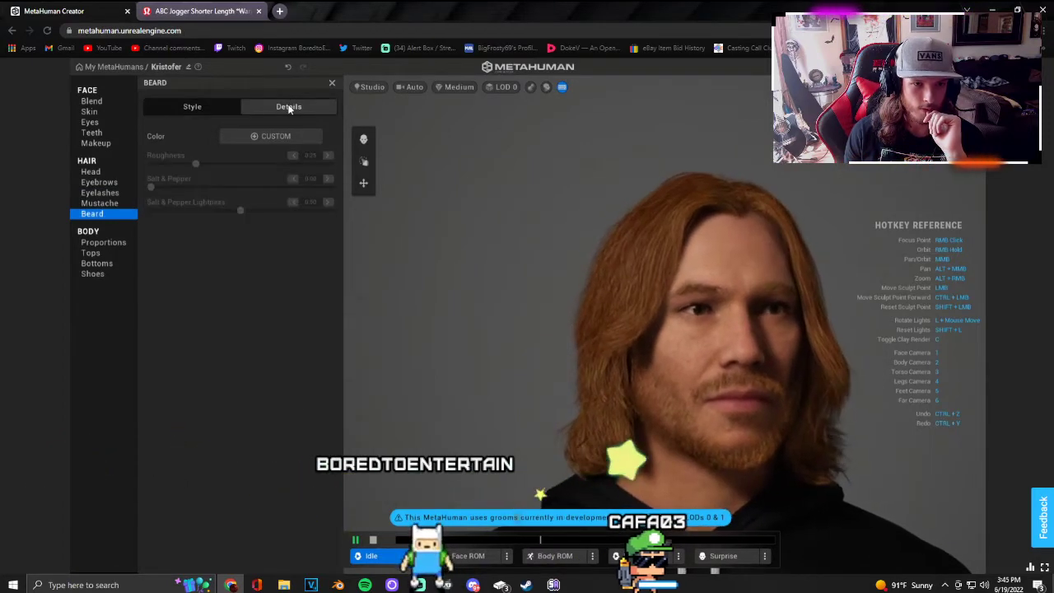
click(210, 105)
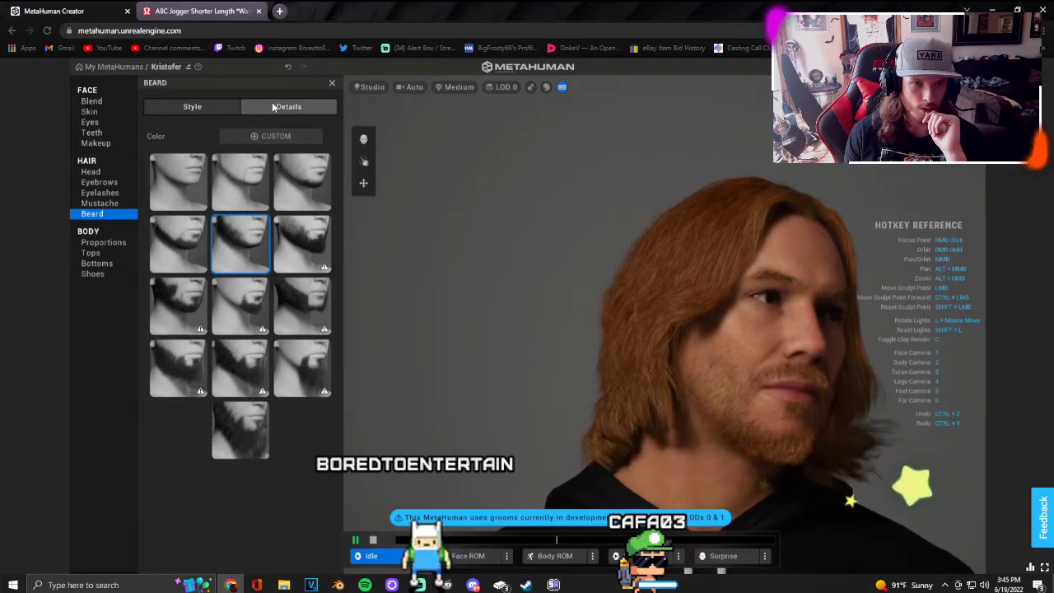
click(272, 108)
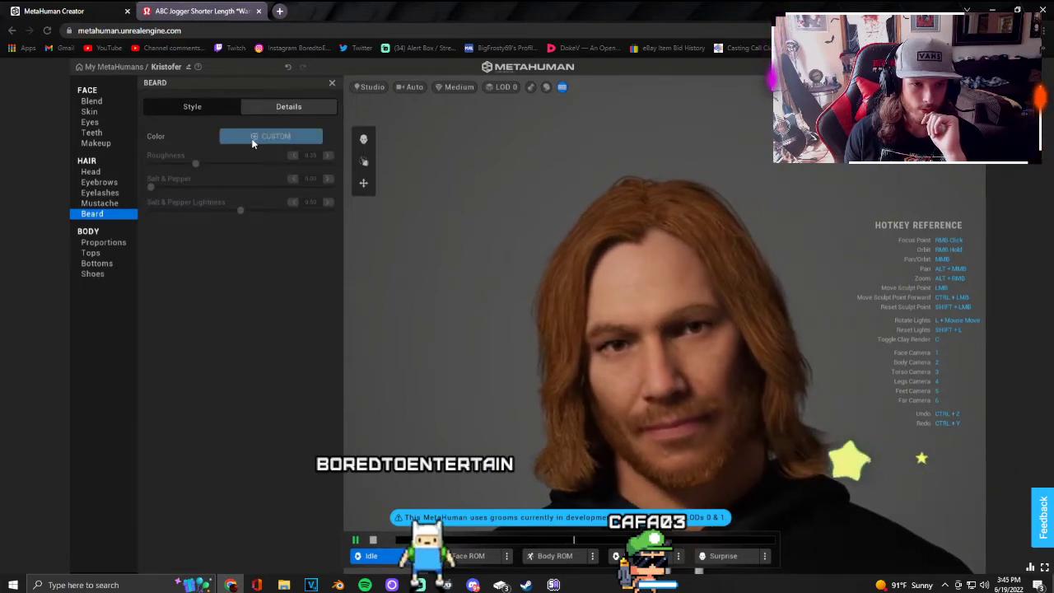
click(253, 138)
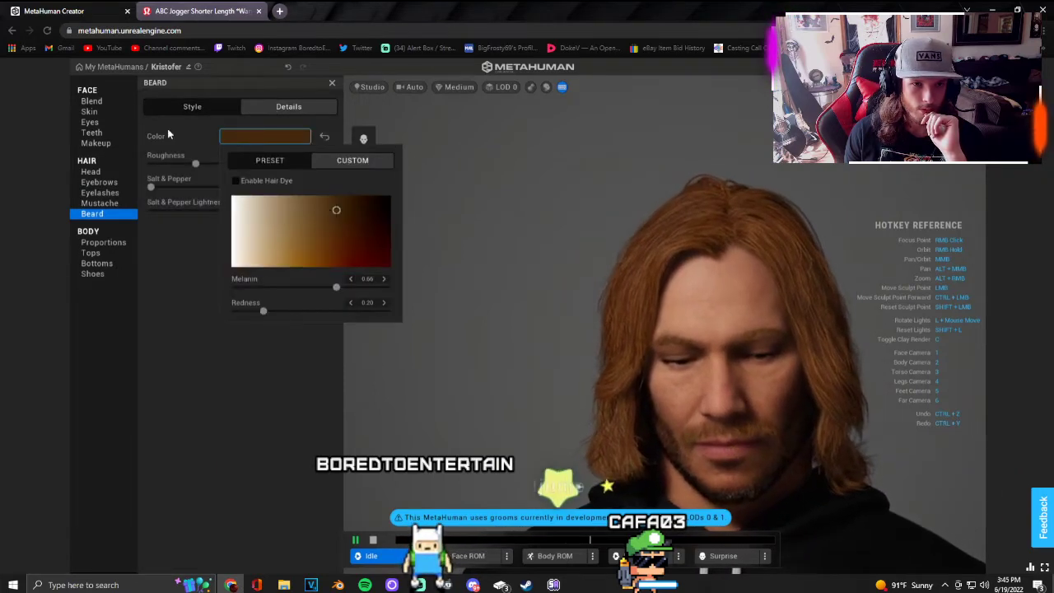
click(177, 134)
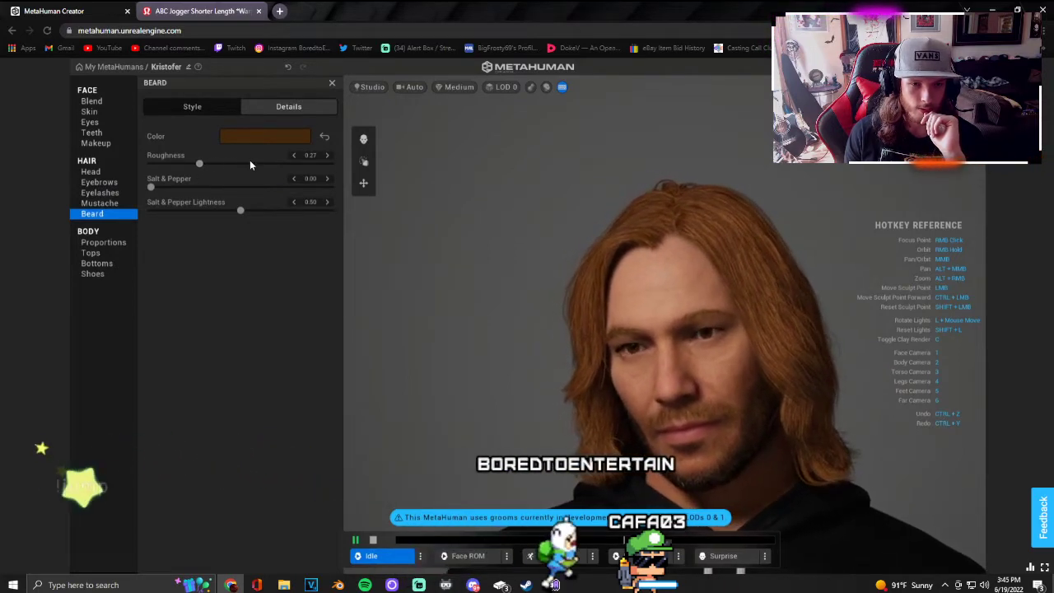
click(264, 136)
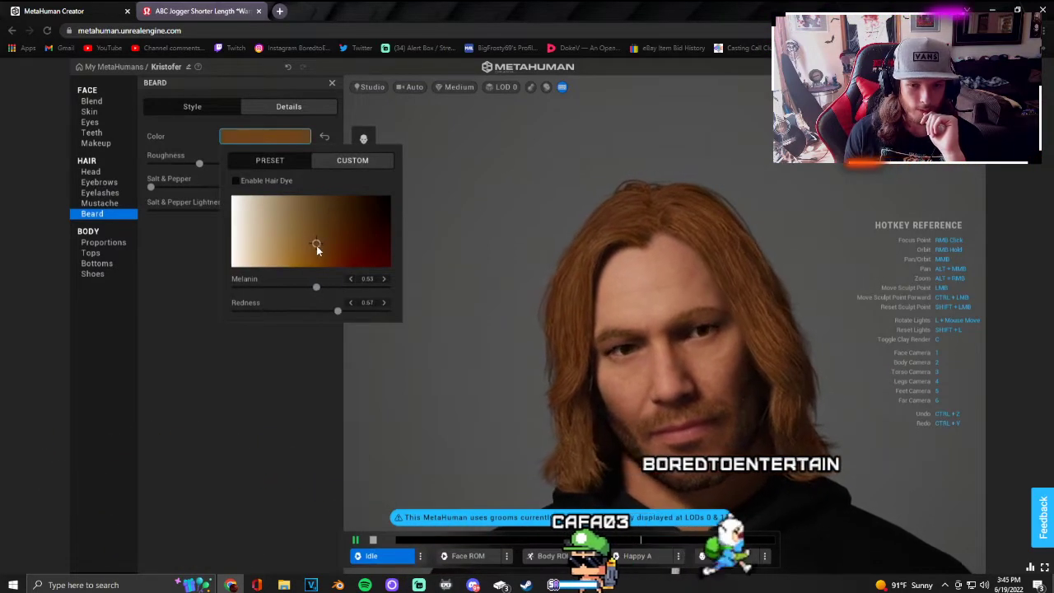
mouse_move(298, 255)
mouse_down()
mouse_move(314, 259)
mouse_move(314, 249)
mouse_up()
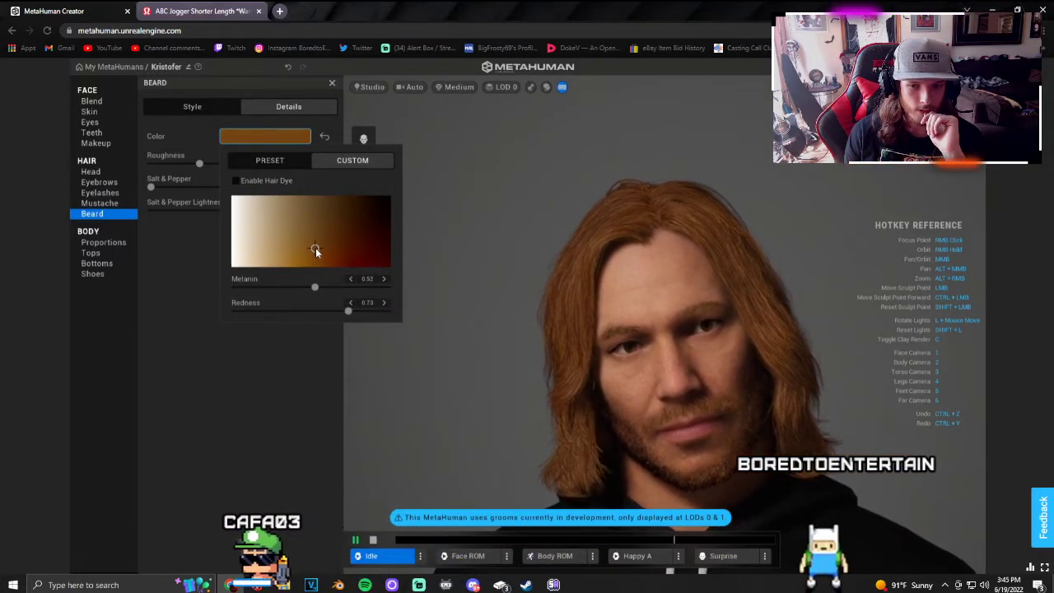
click(178, 317)
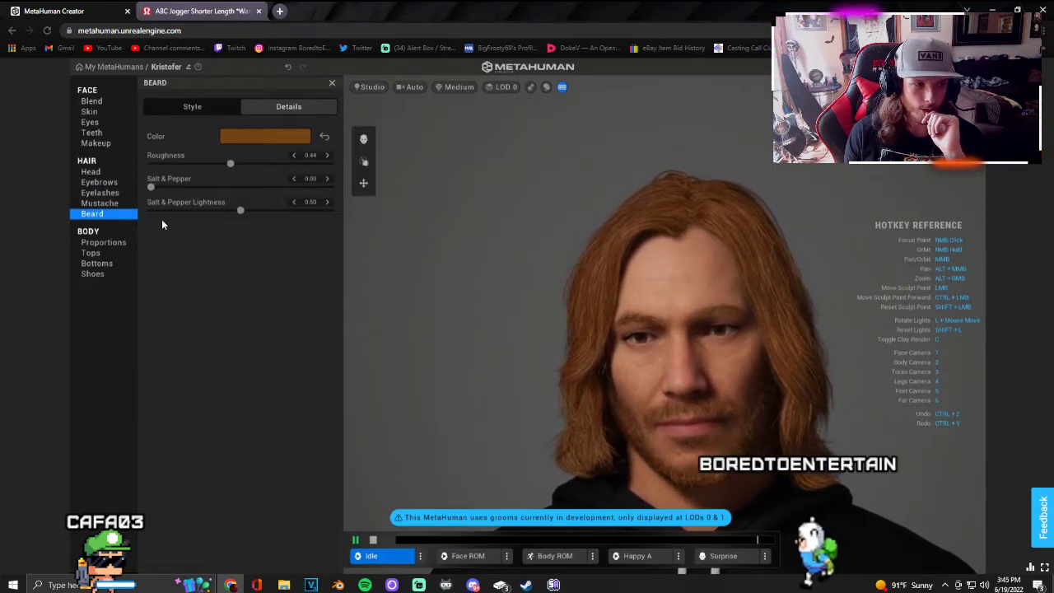
Step: Try a heavier and a slimmer average-height body, then return to the medium male build with head scale -0.35
click(104, 243)
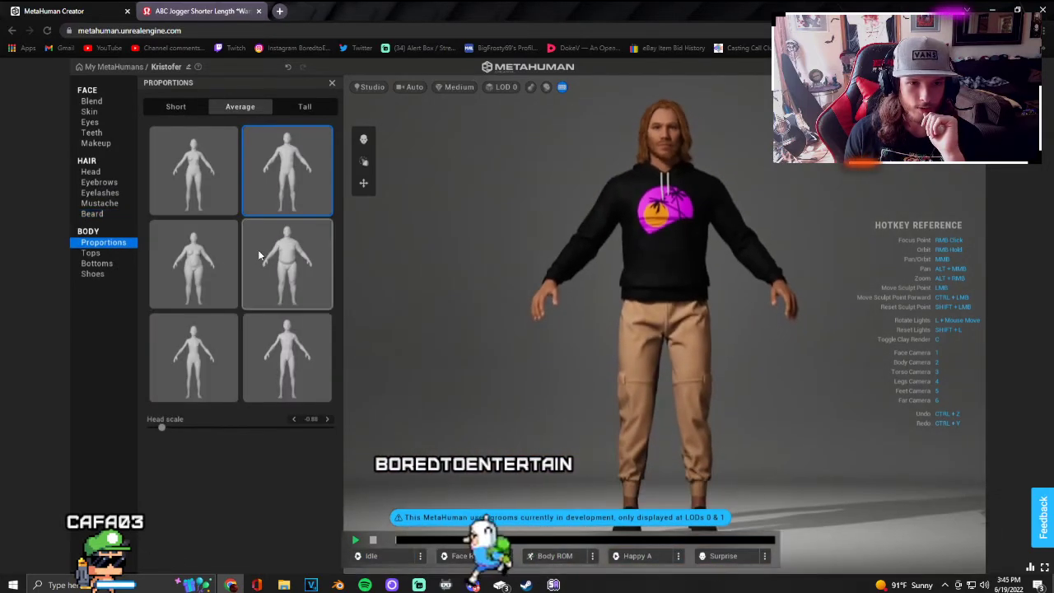
click(276, 253)
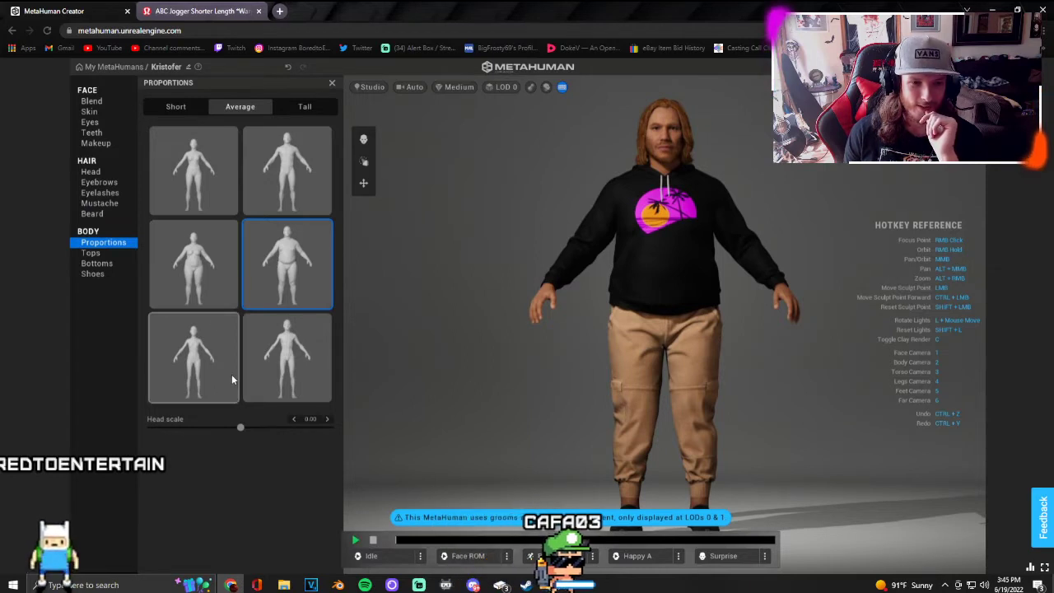
click(231, 343)
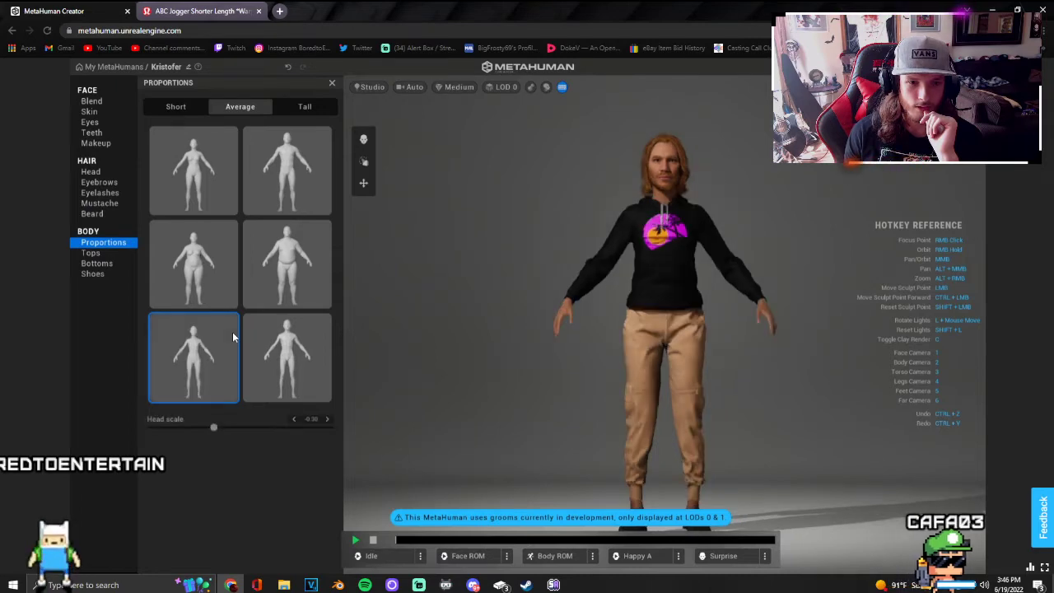
click(286, 173)
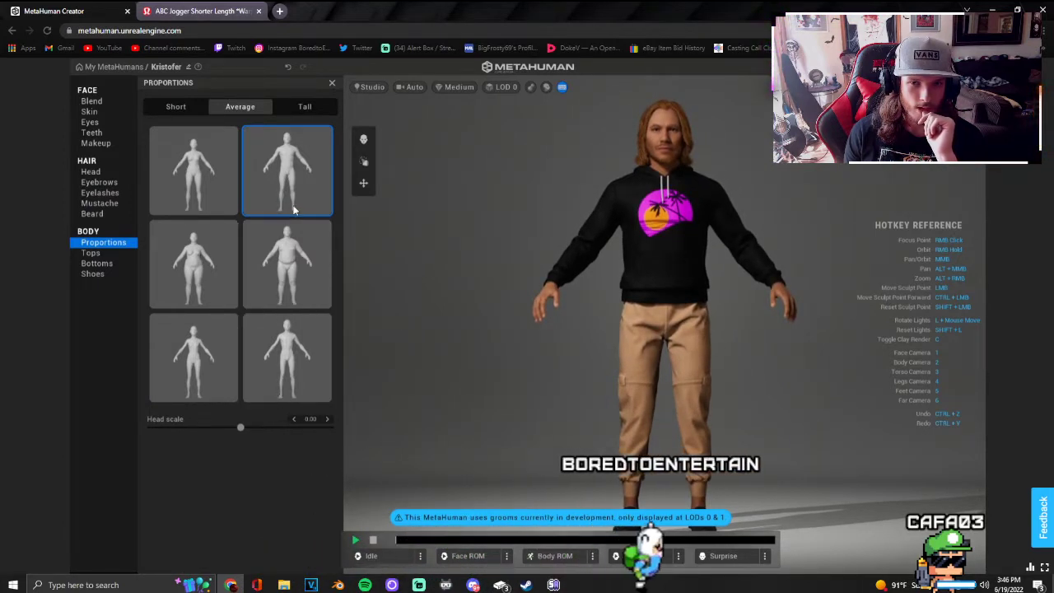
drag(223, 428, 209, 426)
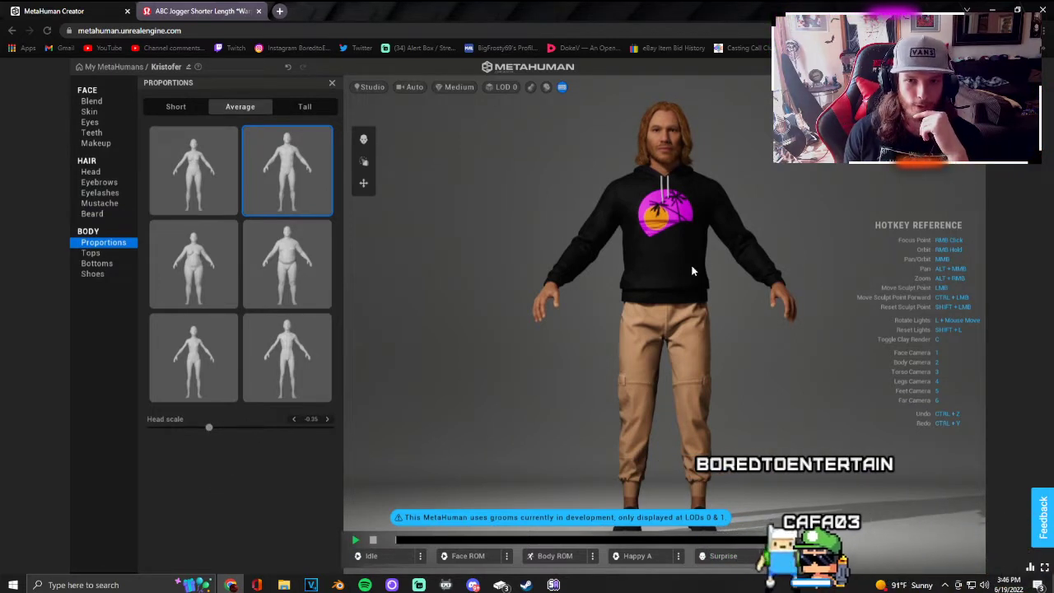
Step: Try a dark red skin color, then set the skin tone to U 0.56 and V 0.57
click(107, 102)
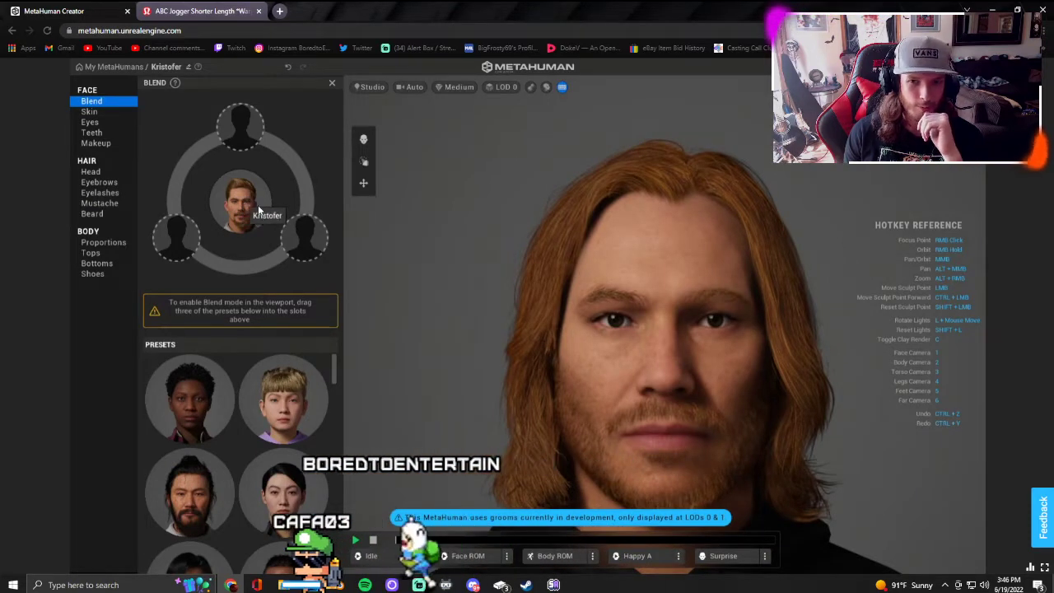
click(91, 113)
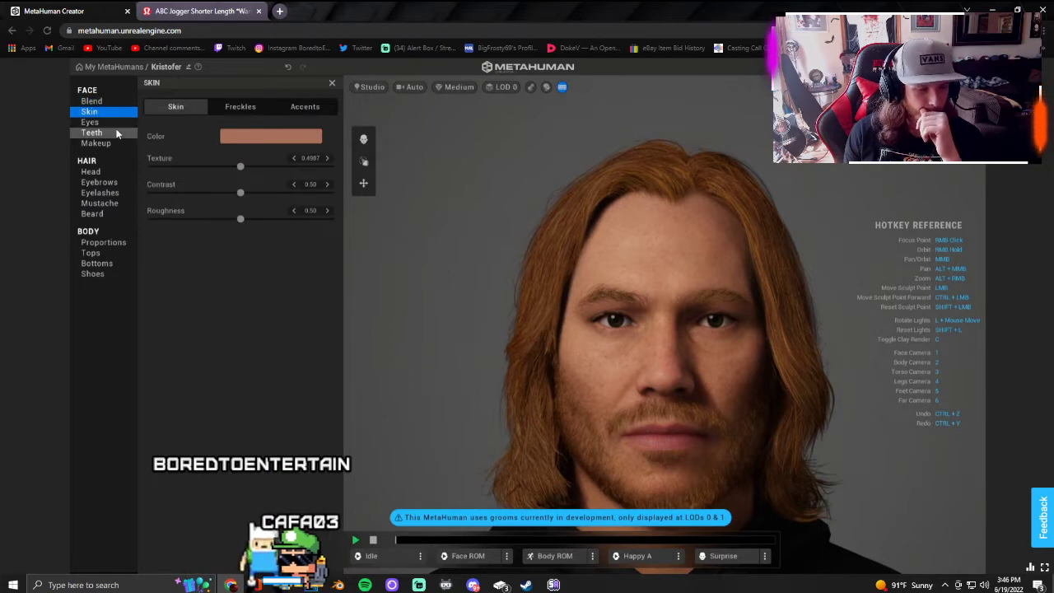
click(245, 146)
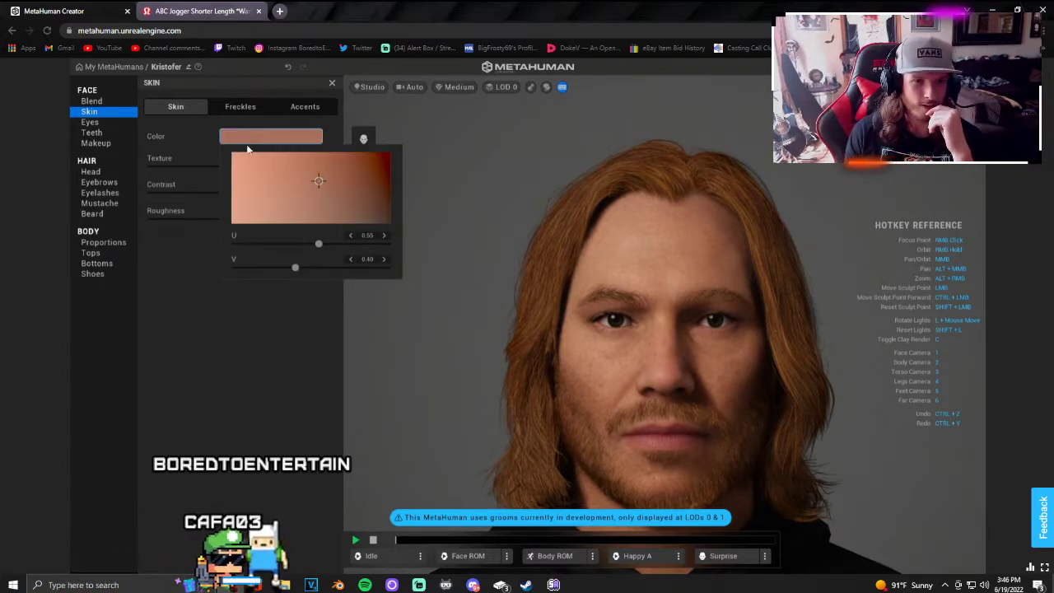
drag(319, 184, 393, 149)
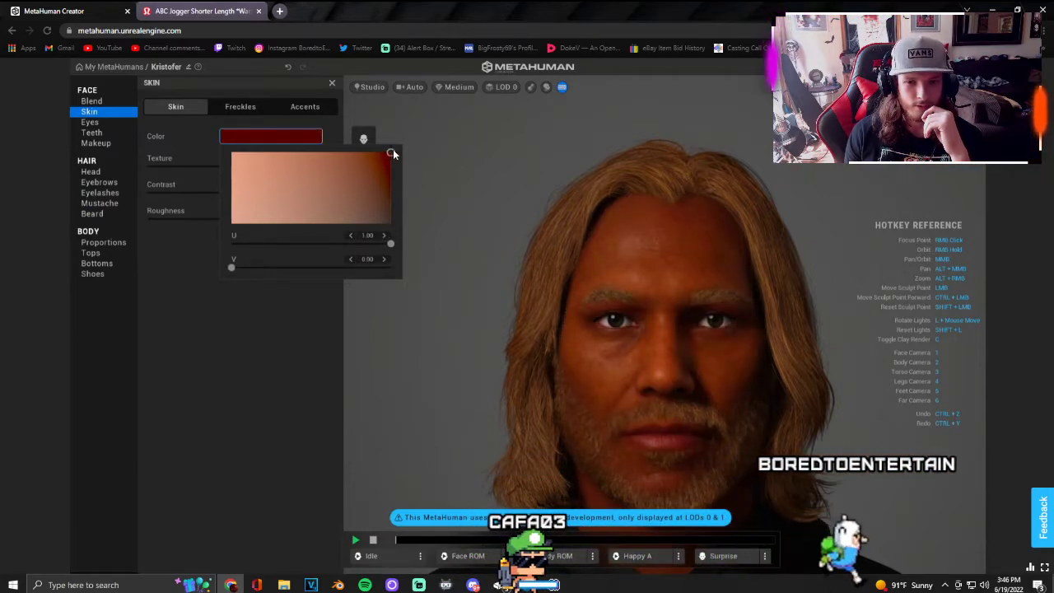
click(305, 176)
click(297, 189)
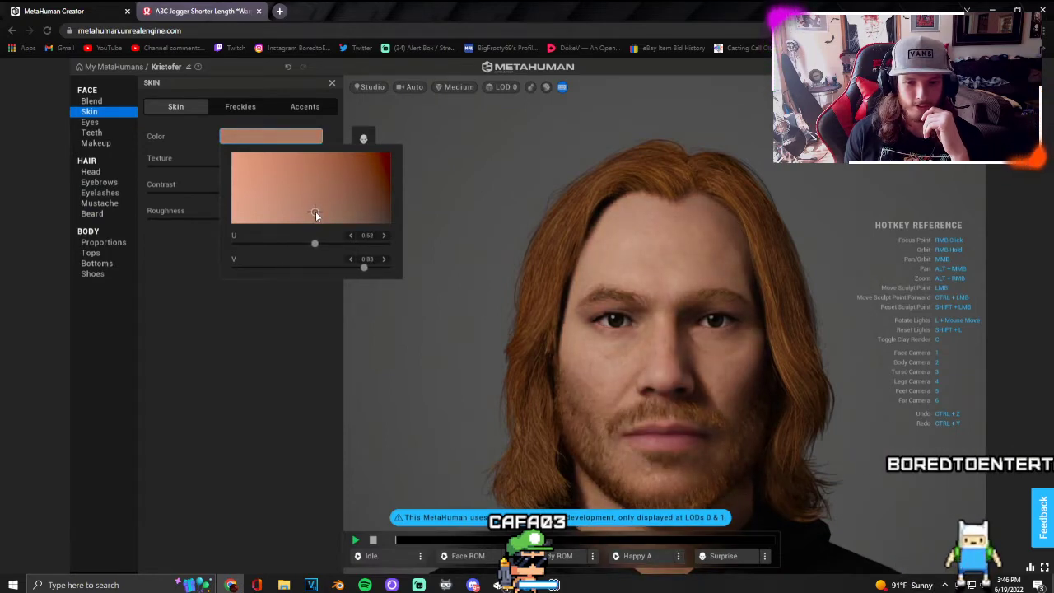
drag(315, 210, 320, 192)
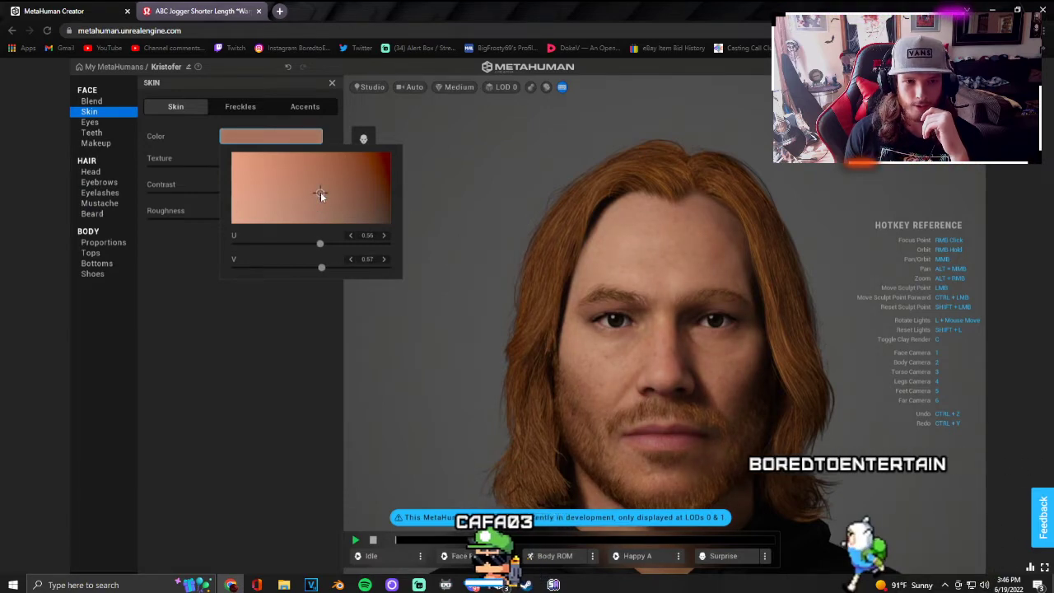
click(290, 299)
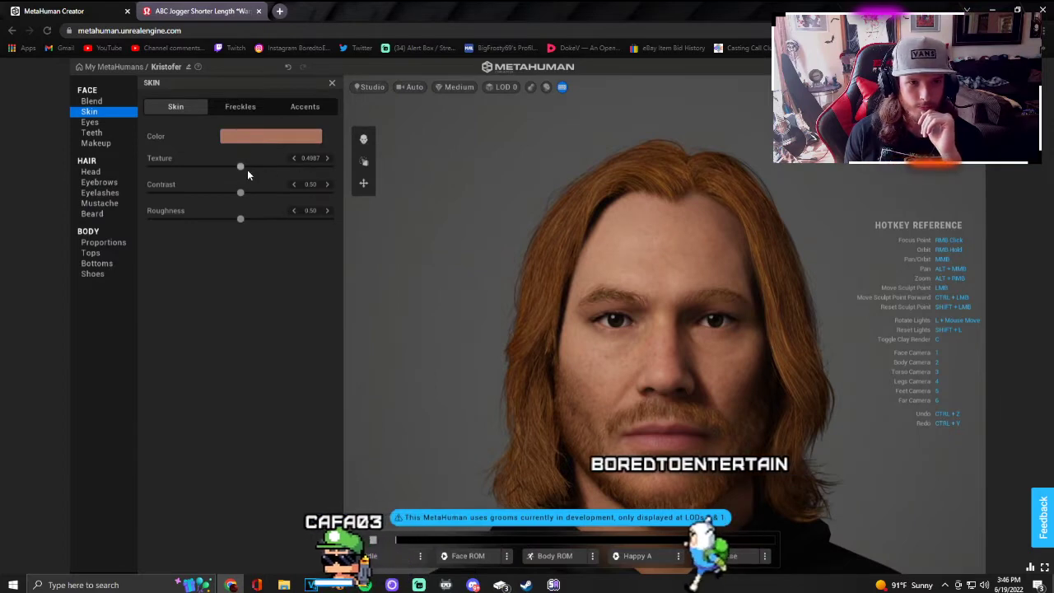
Step: Adjust the skin's surface to texture 0.3856, contrast 0.34 and roughness 0.45
mouse_move(241, 166)
mouse_down()
mouse_move(338, 163)
mouse_move(136, 170)
mouse_up()
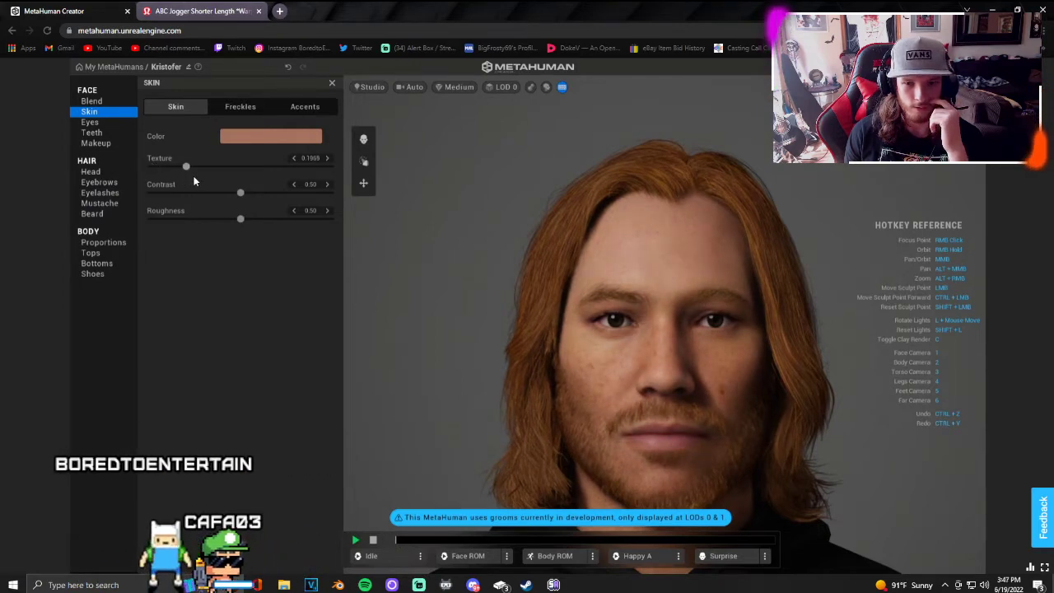
drag(211, 175, 221, 175)
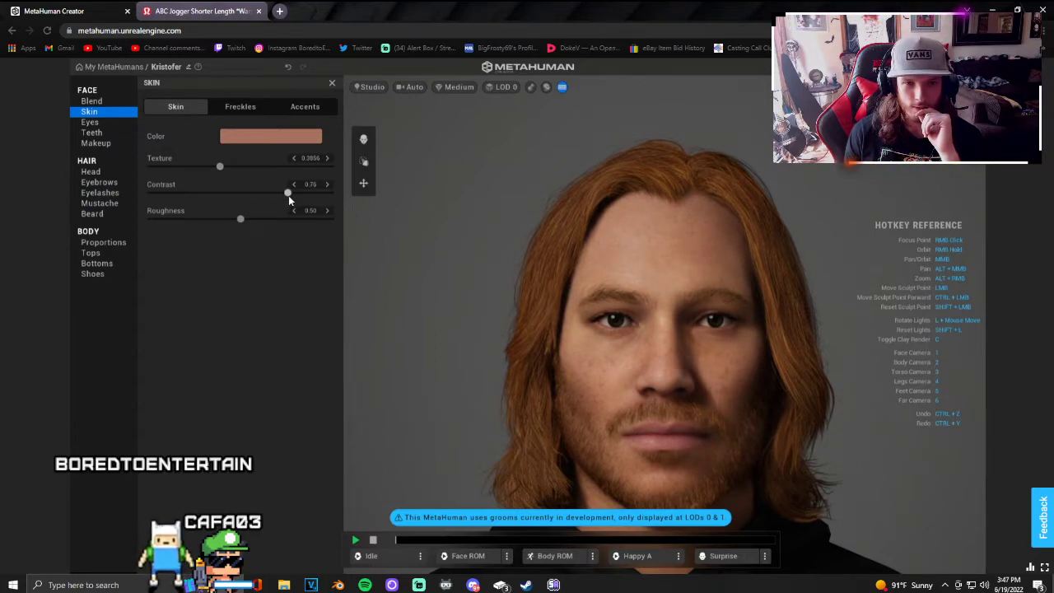
drag(289, 194, 203, 205)
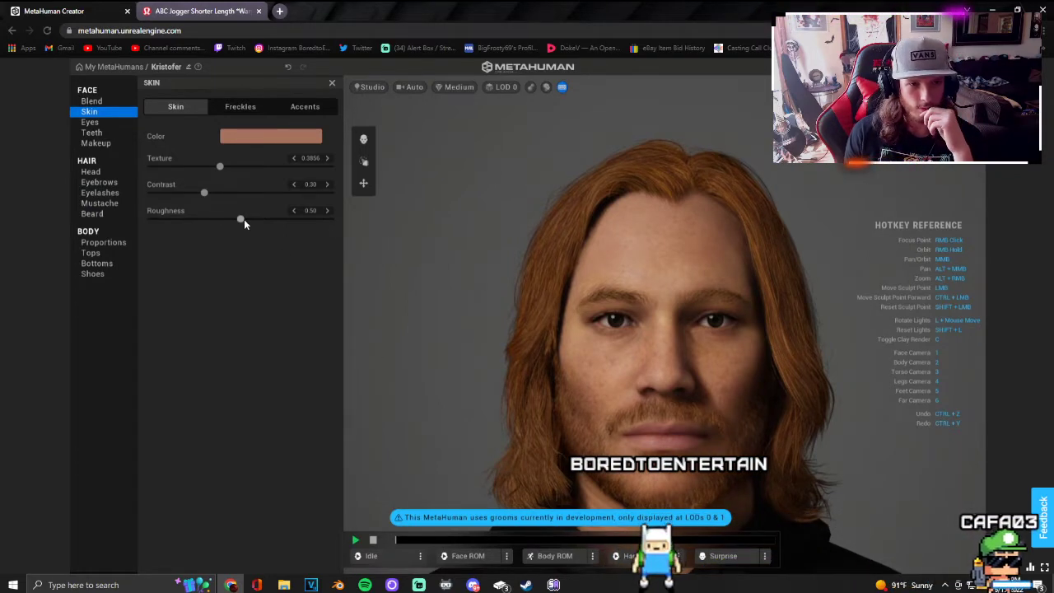
drag(205, 192, 210, 195)
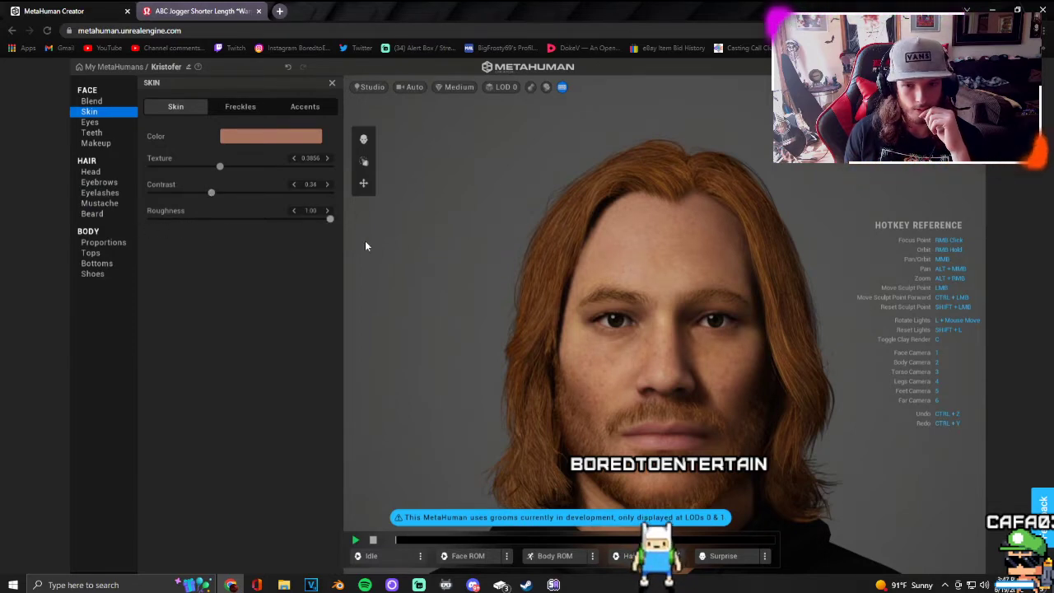
drag(151, 218, 280, 219)
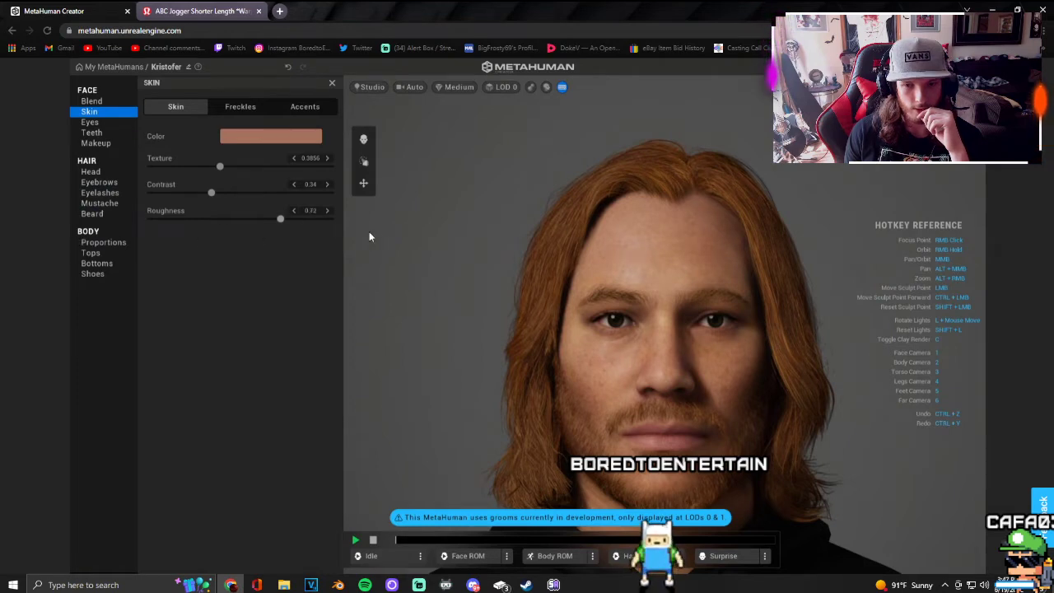
drag(383, 236, 220, 232)
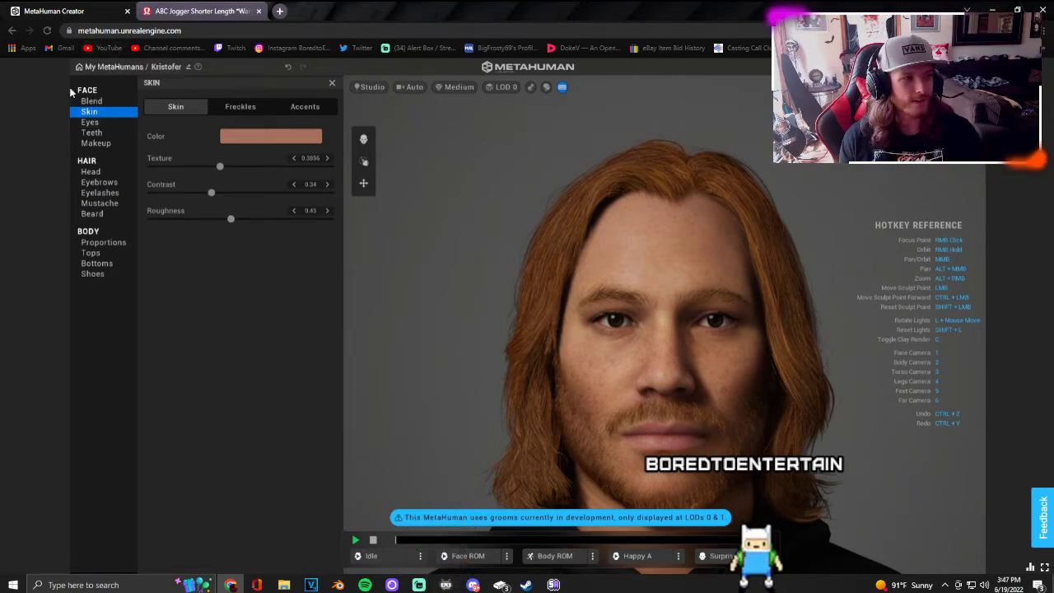
Step: Try different tooth lengths in the teeth settings and set Polycanine to 0.30
click(105, 125)
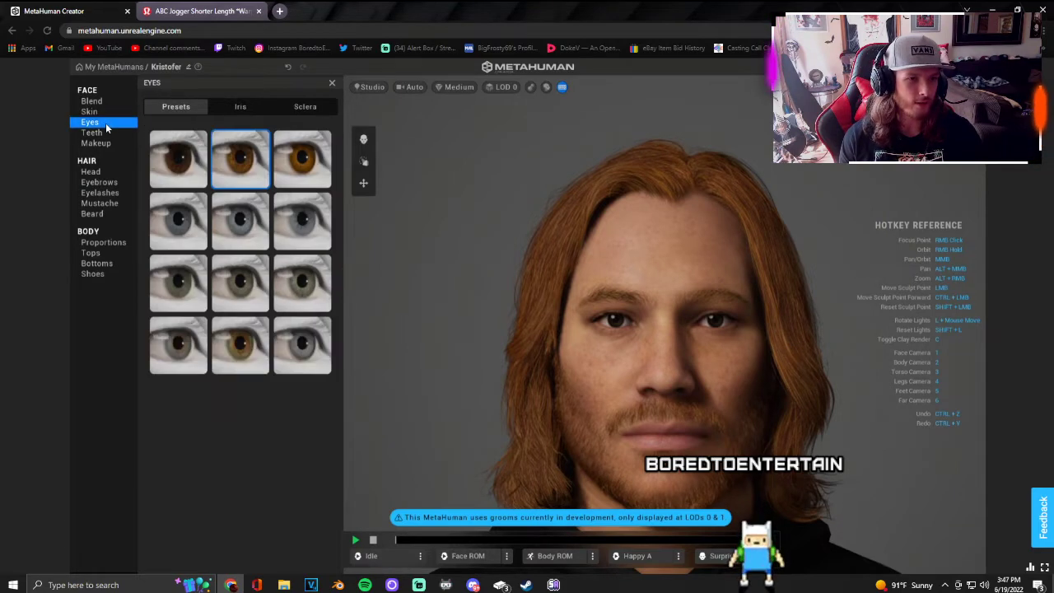
click(111, 137)
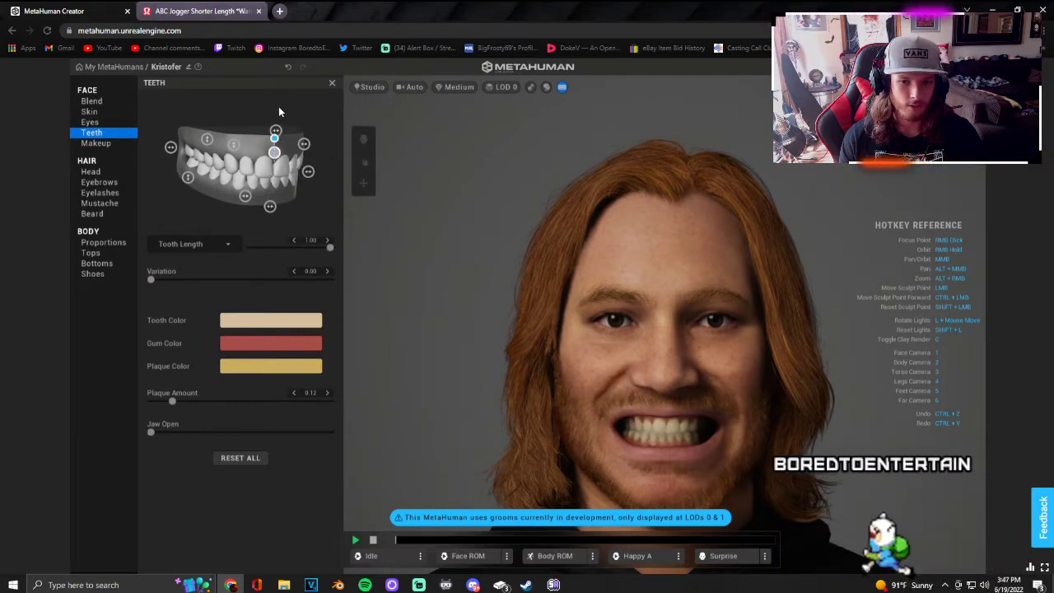
drag(274, 139, 275, 230)
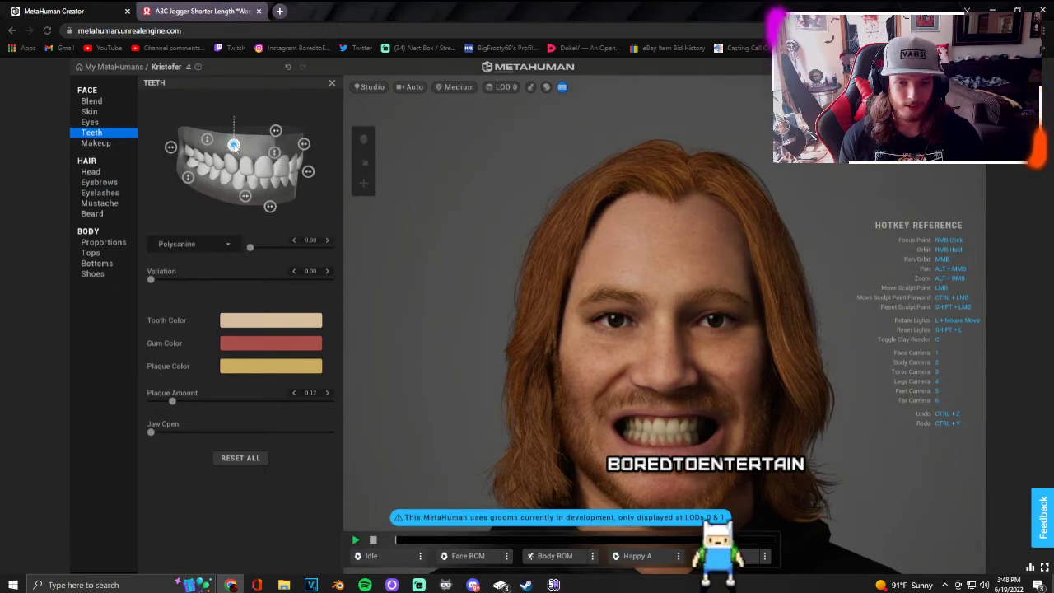
drag(233, 118, 238, 139)
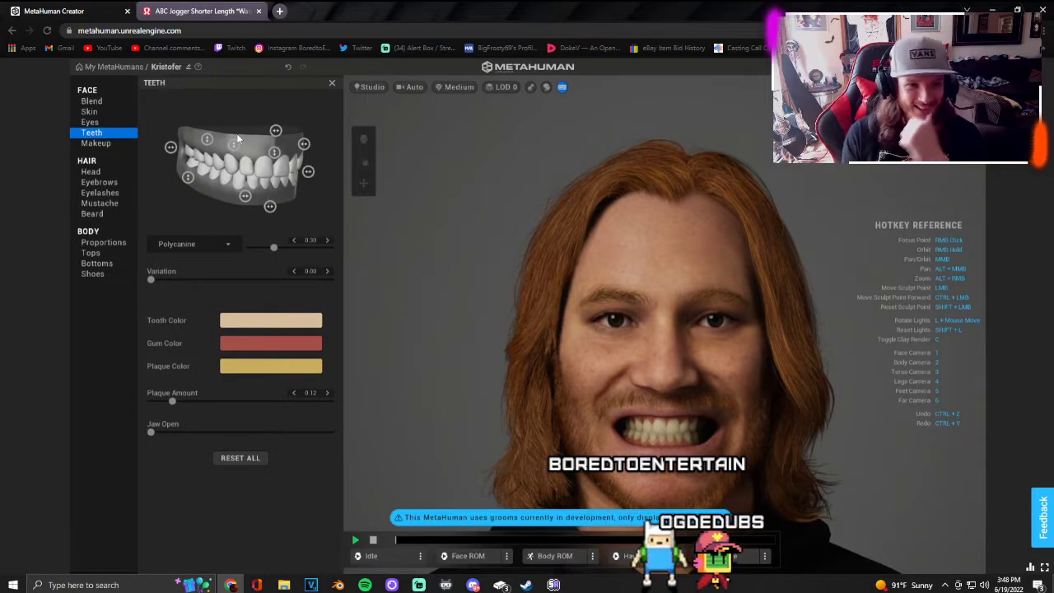
Step: Set the teeth's Lower Shift to -0.28 and try Worn Down at 1.00 before returning it to 0.00
mouse_move(245, 196)
mouse_down()
mouse_move(265, 192)
mouse_move(205, 197)
mouse_move(265, 203)
mouse_move(245, 209)
mouse_up()
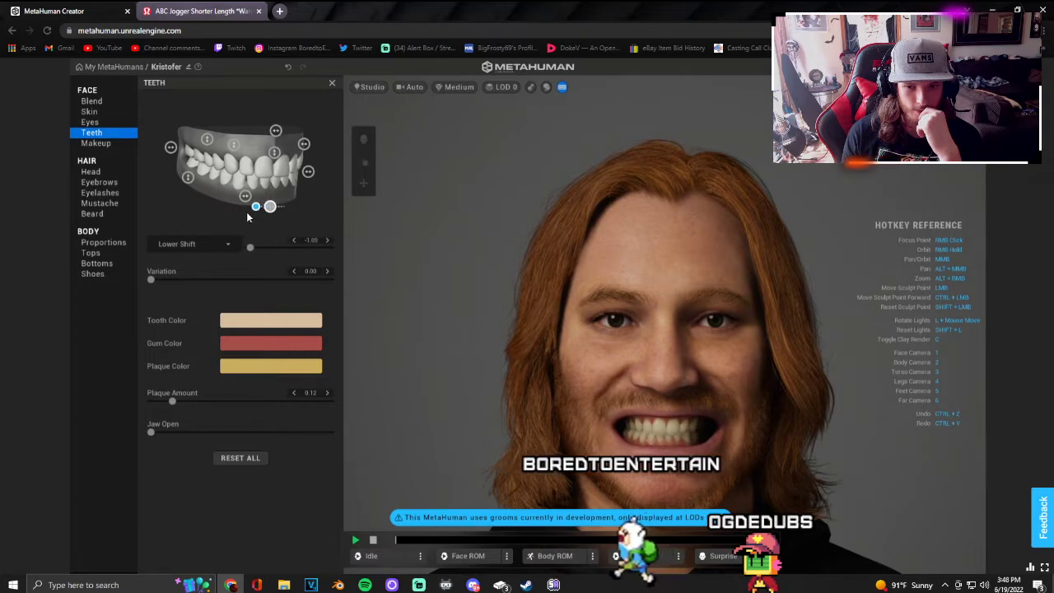
drag(257, 217, 267, 216)
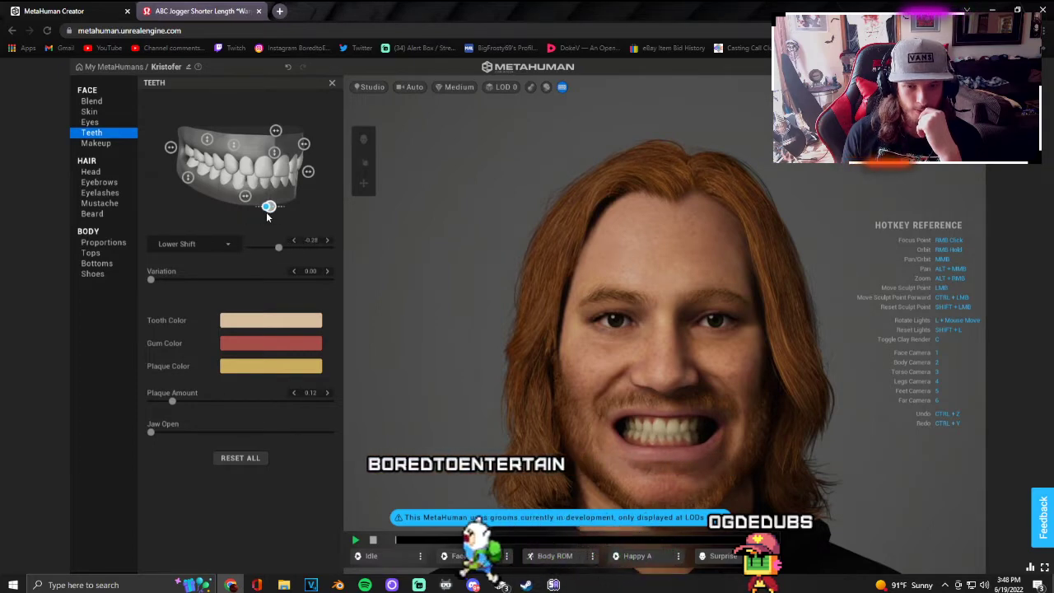
drag(187, 178, 195, 135)
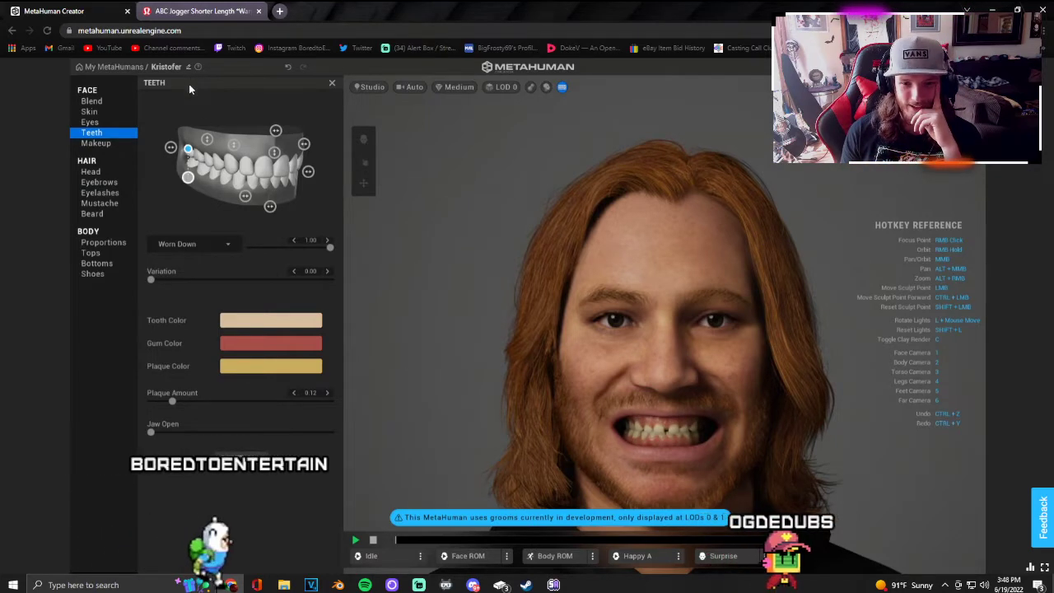
click(188, 176)
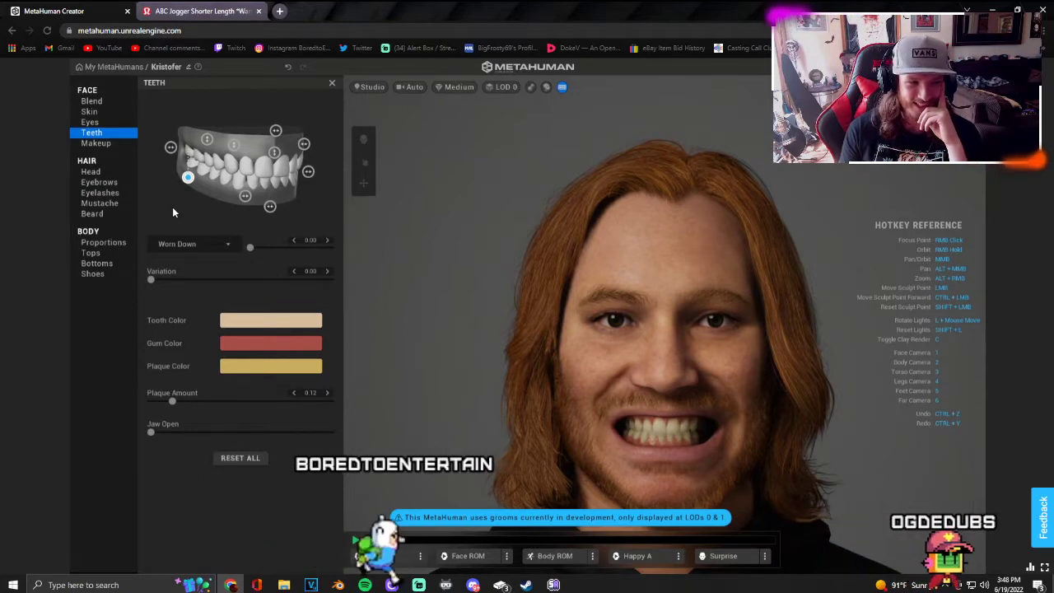
Step: Try Worn Down at 1.00 and adjust the Narrowness of the teeth
click(188, 149)
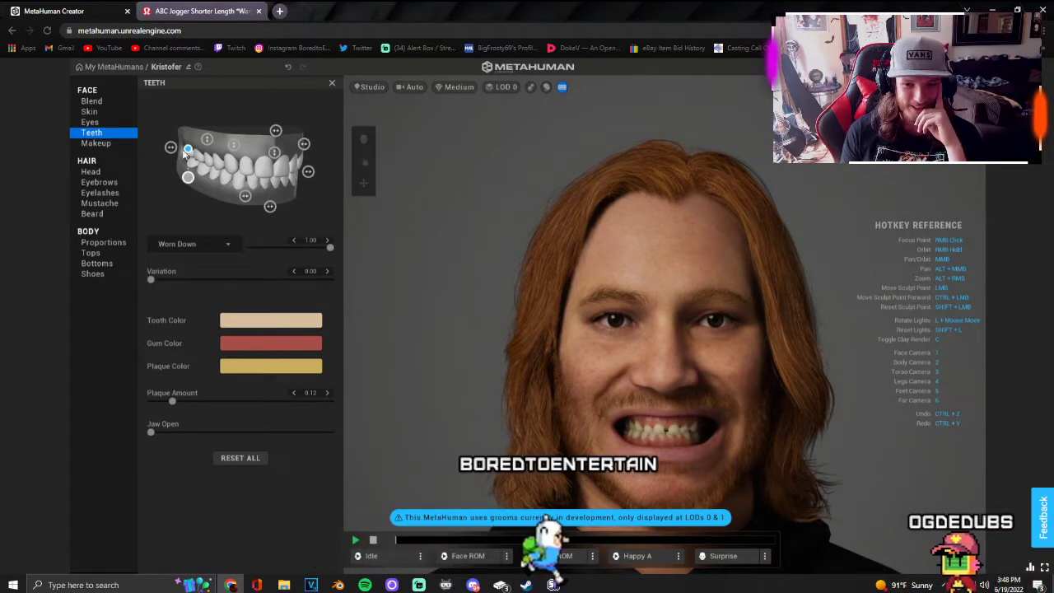
click(170, 147)
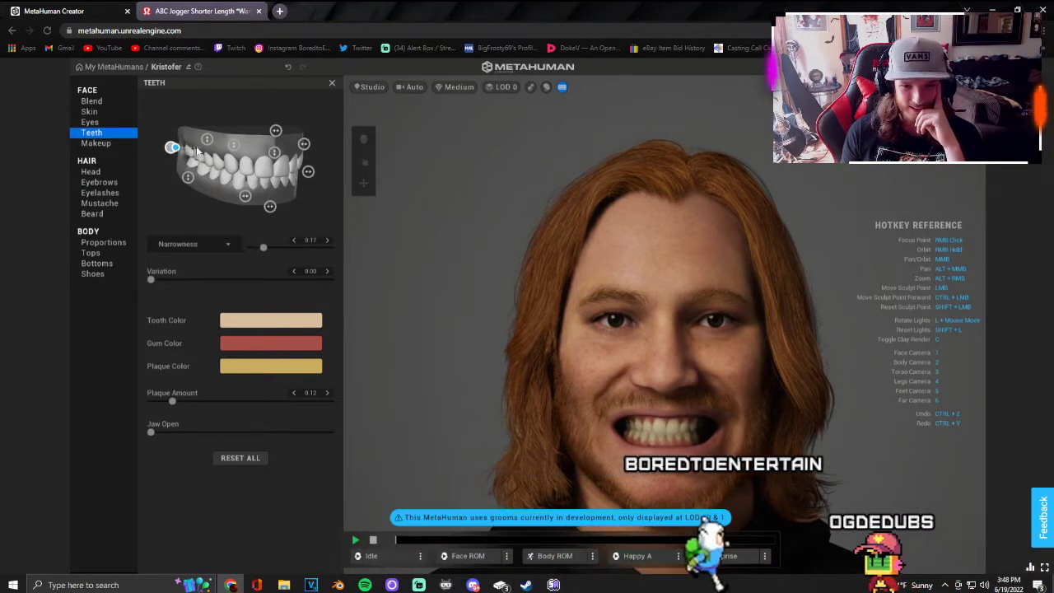
drag(173, 146, 199, 147)
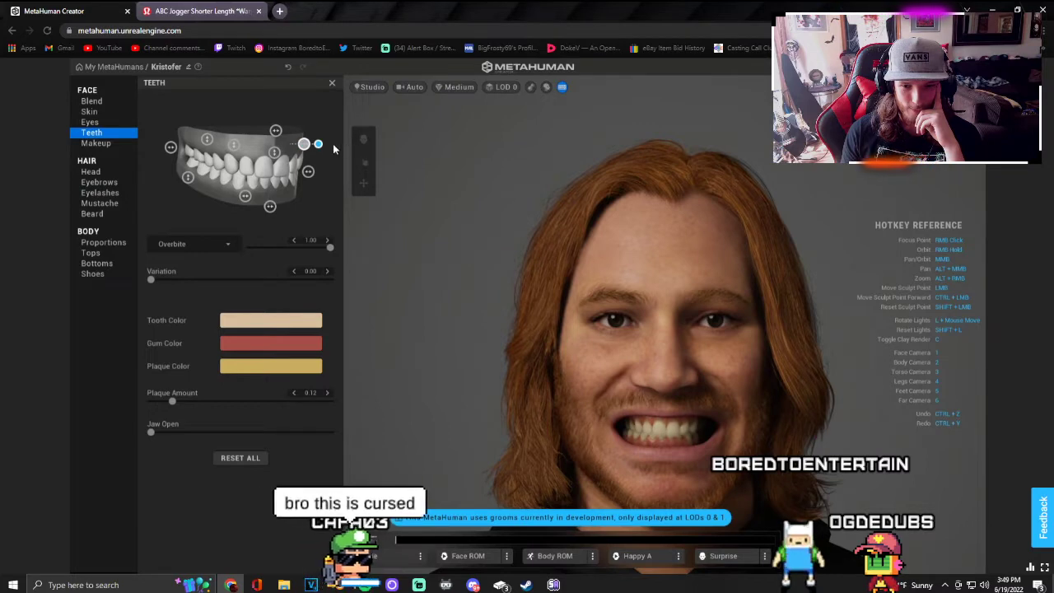
Step: Try the teeth's Overbite at 1.00, then raise Overjet to 1.00 and lower it slightly
mouse_move(318, 144)
mouse_down()
mouse_move(284, 150)
mouse_move(310, 154)
mouse_up()
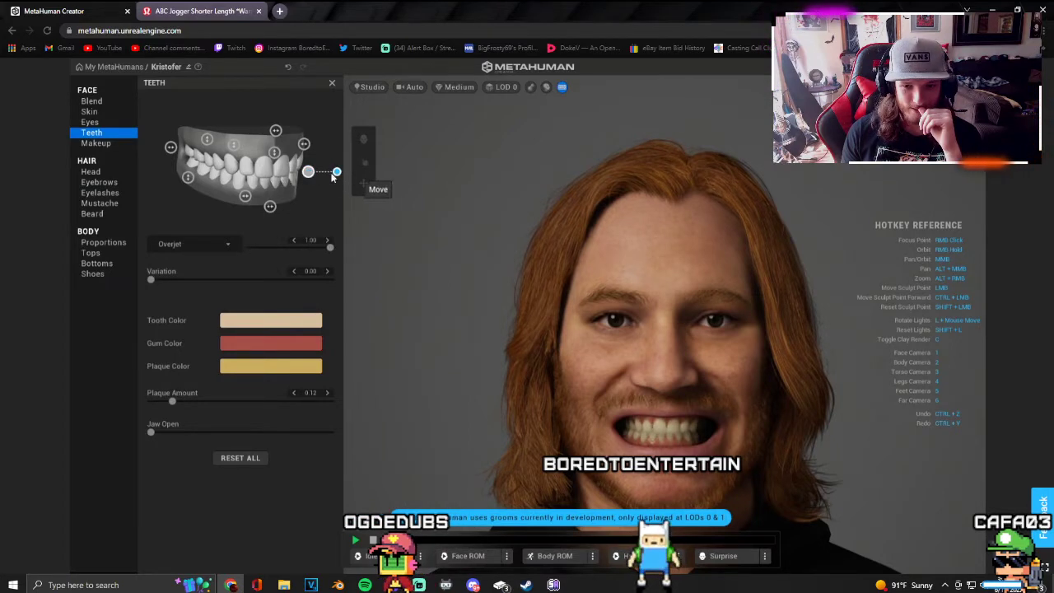
mouse_move(336, 171)
mouse_down()
mouse_move(314, 174)
mouse_move(332, 176)
mouse_up()
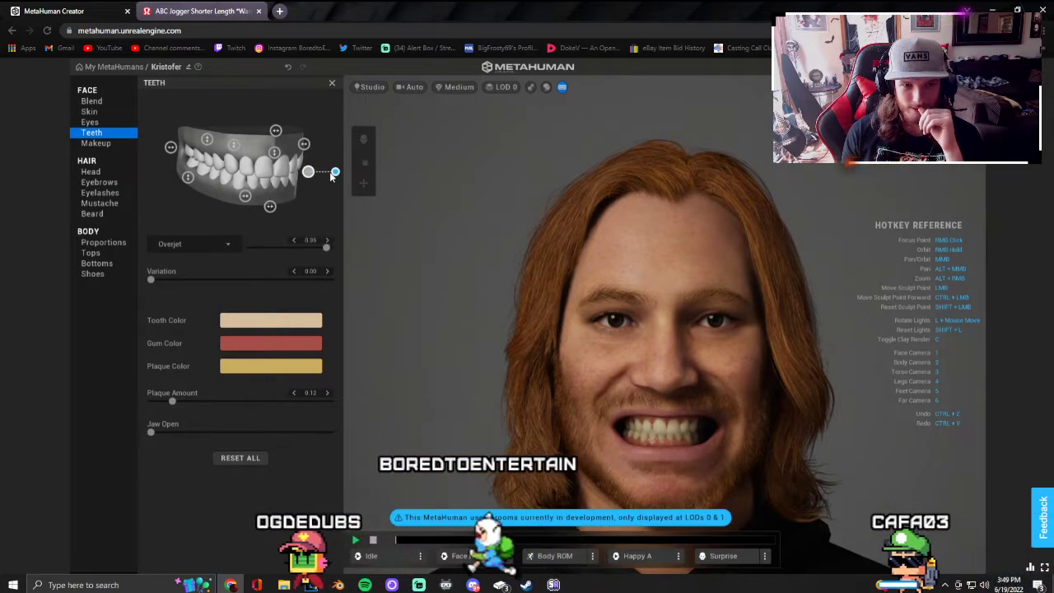
Step: Try different Upper Shift amounts for the teeth and set it to -0.40
click(277, 131)
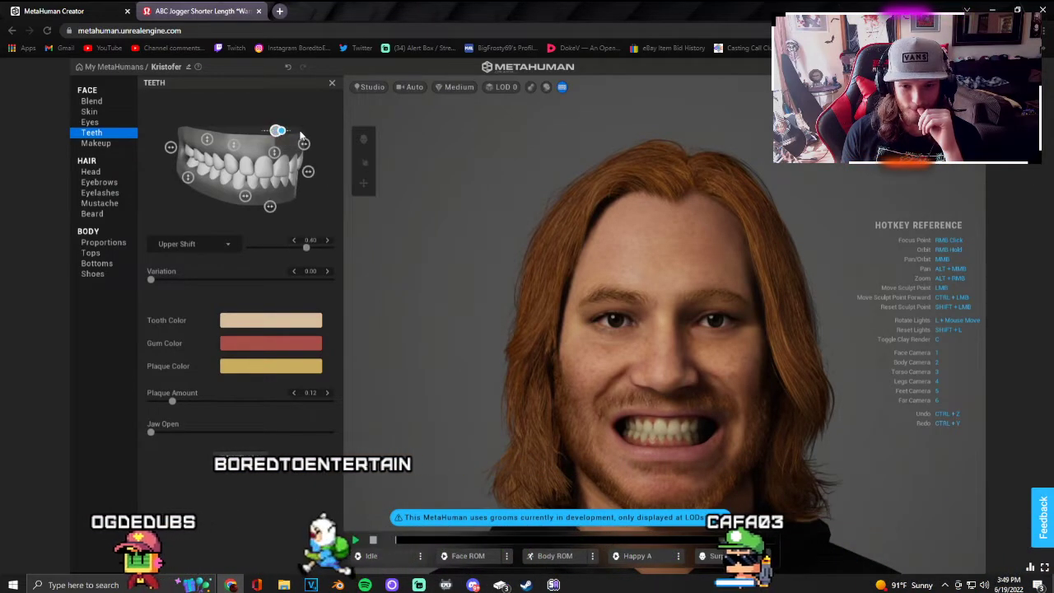
drag(270, 139, 244, 133)
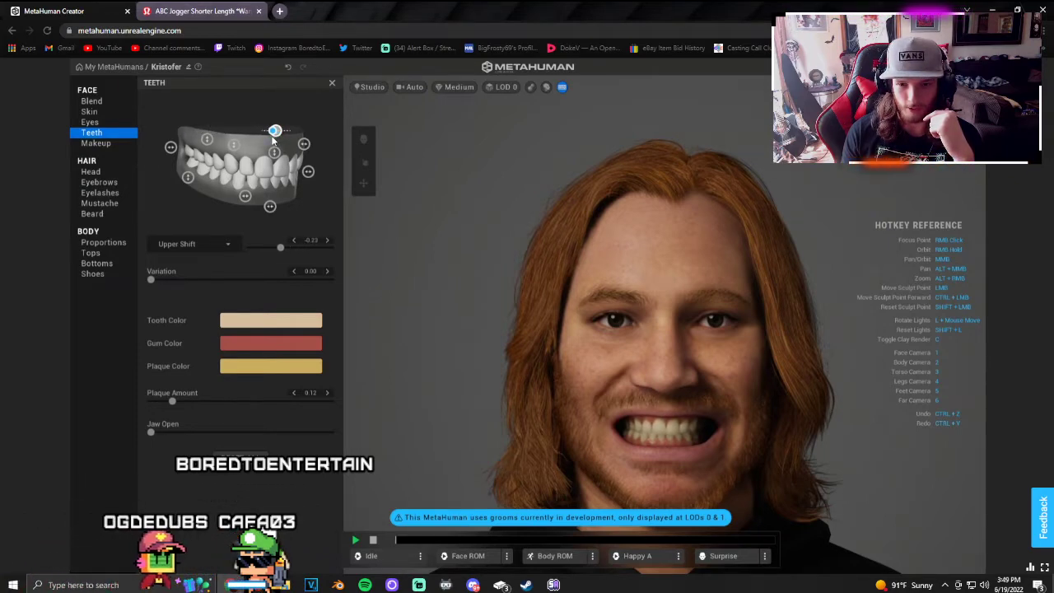
drag(274, 141, 273, 140)
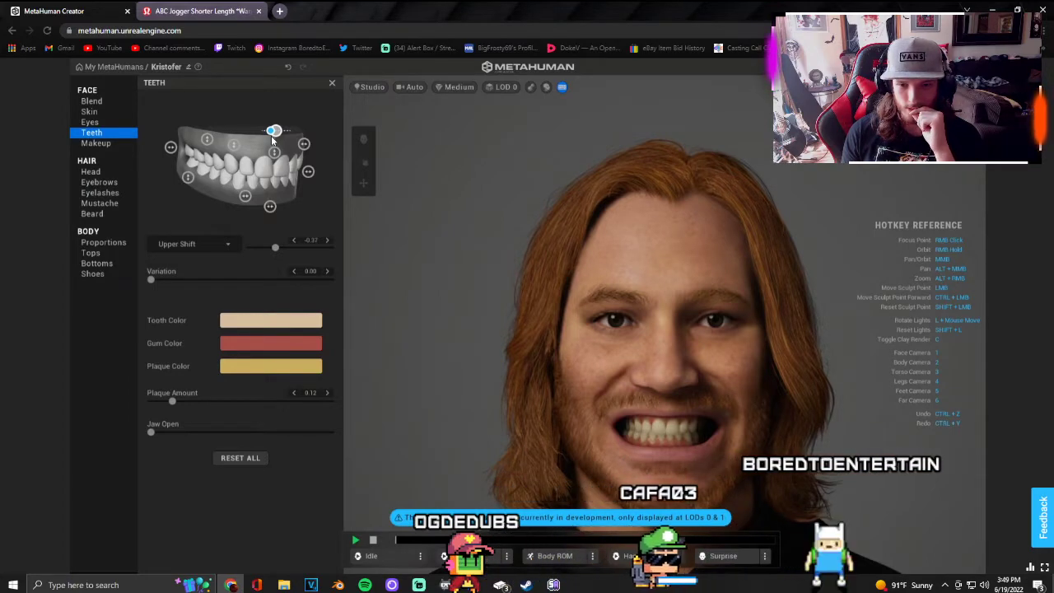
drag(272, 137, 271, 137)
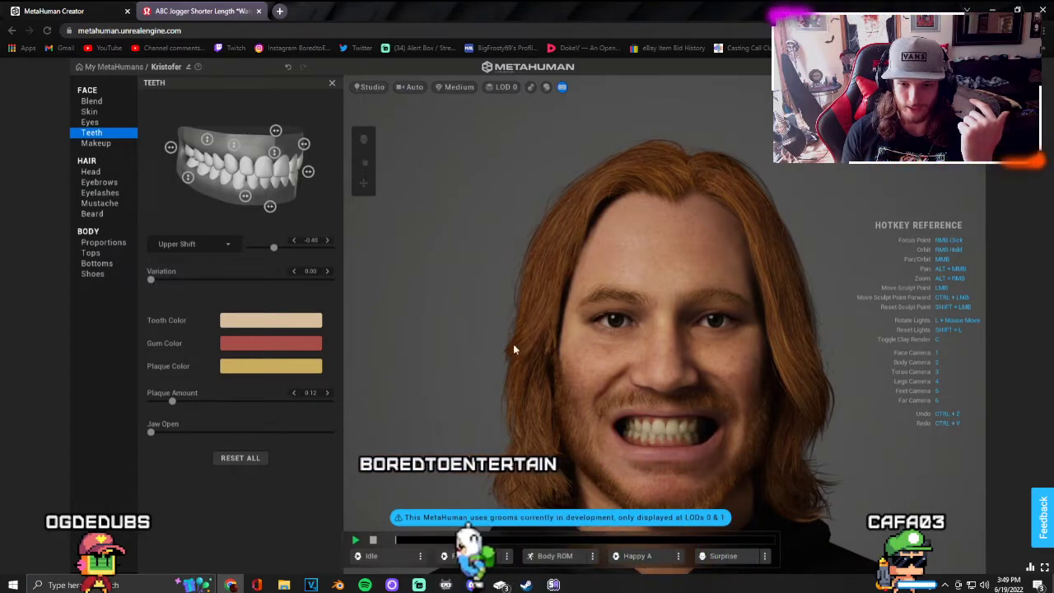
Step: Set the teeth's Overbite to 0.37 and try Receding Gums before returning it to 0.00
mouse_move(304, 145)
mouse_down()
mouse_move(233, 151)
mouse_move(305, 146)
mouse_up()
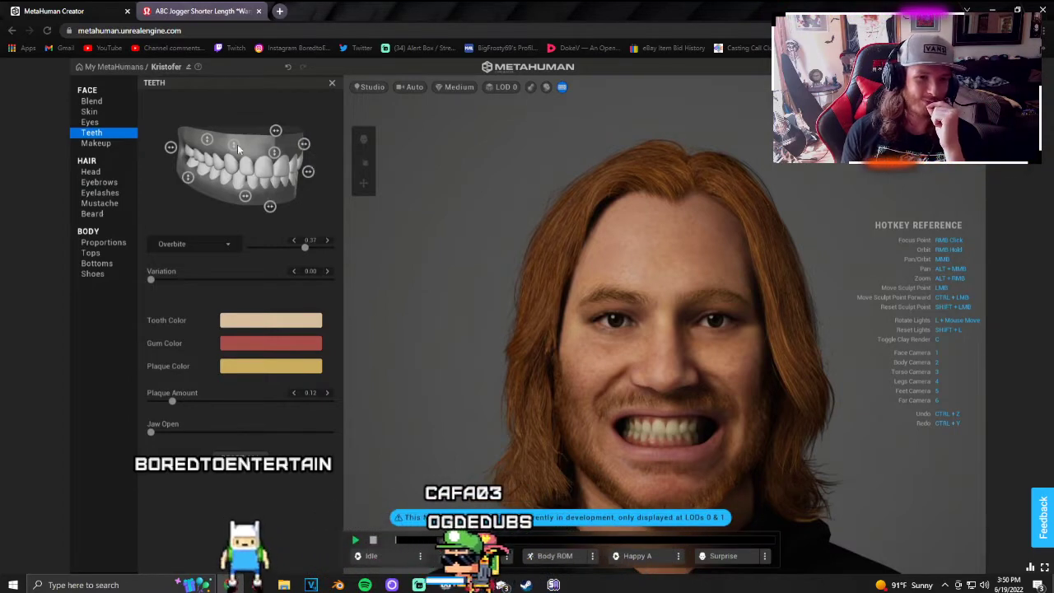
drag(207, 139, 210, 90)
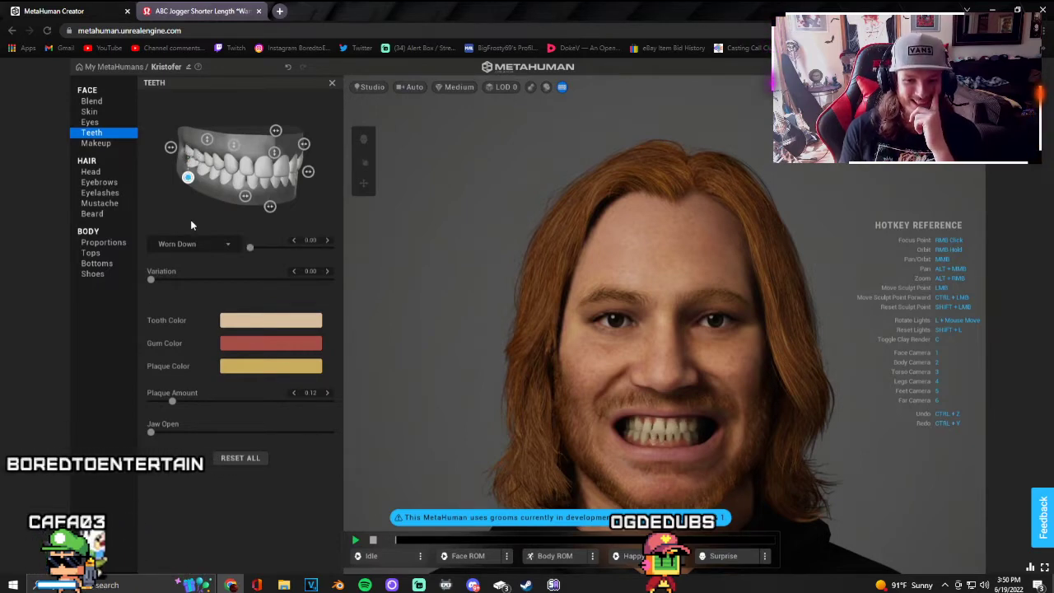
drag(207, 140, 208, 191)
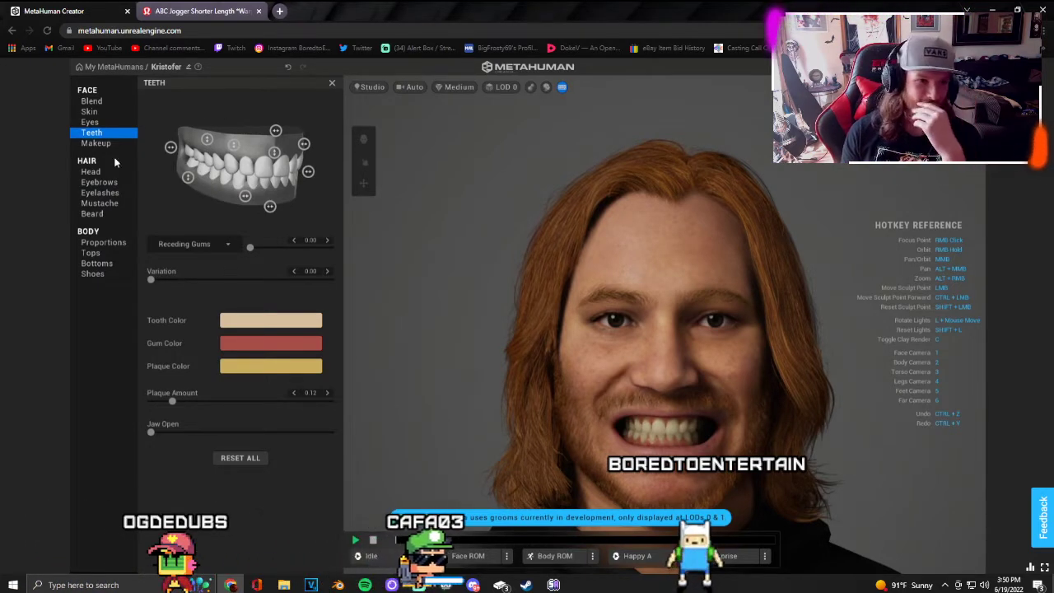
Step: Check the Makeup and Skin settings, then open the face's Blend settings and activate the Blend tool
click(95, 143)
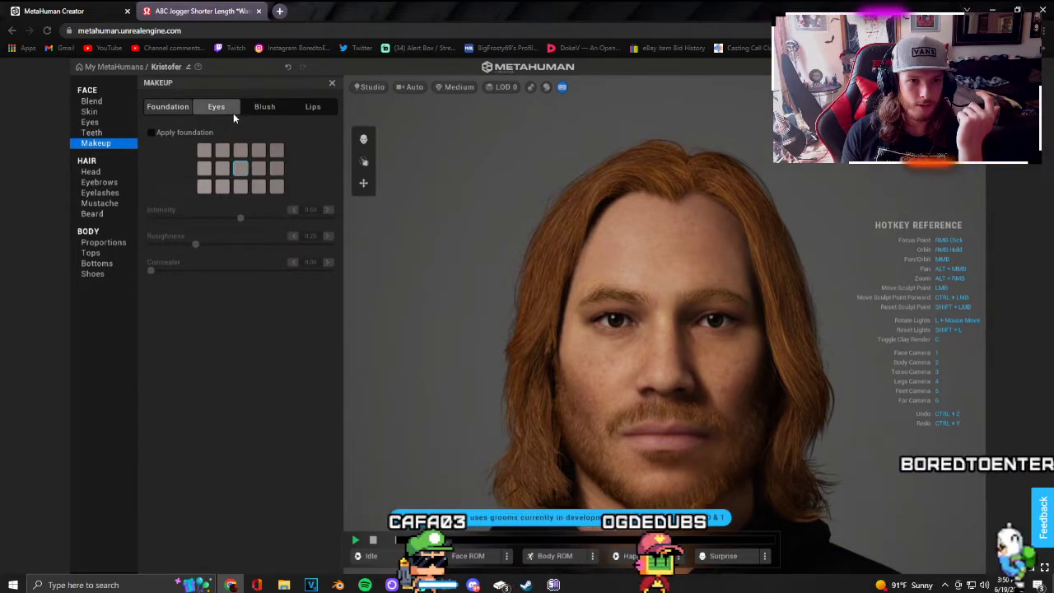
click(103, 112)
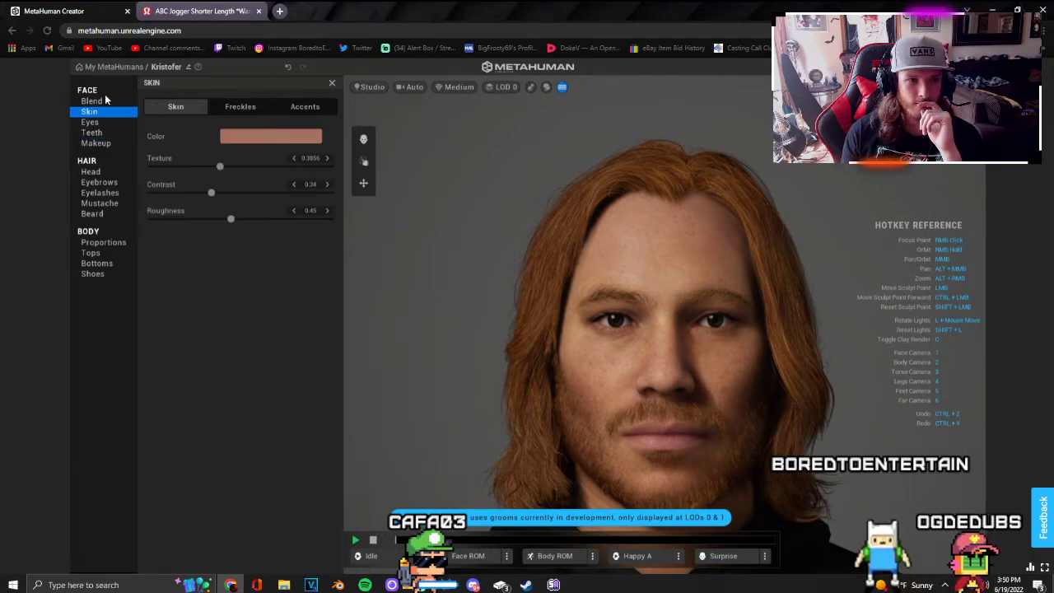
click(105, 102)
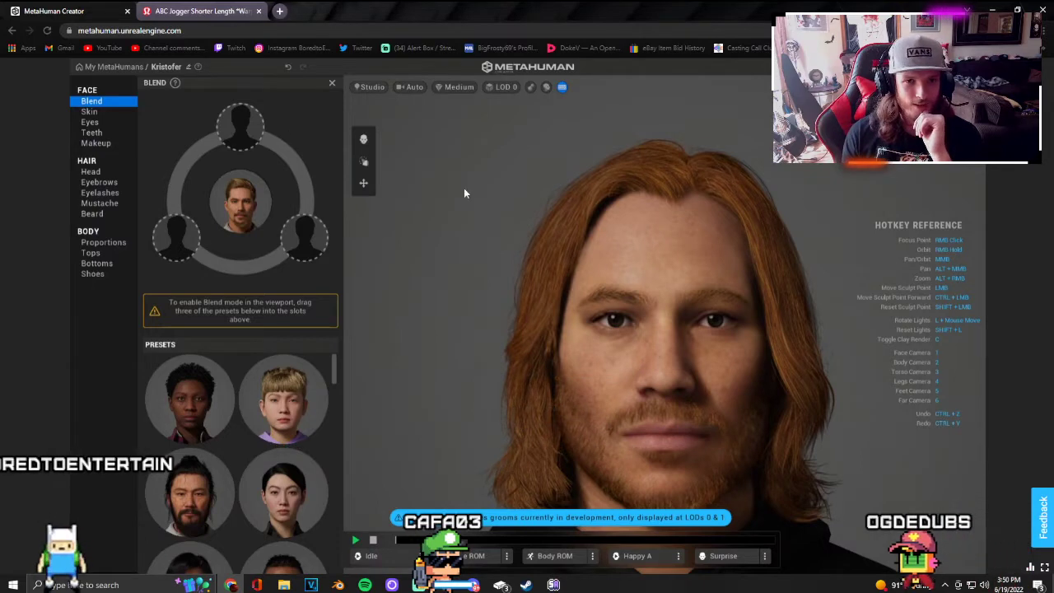
click(365, 140)
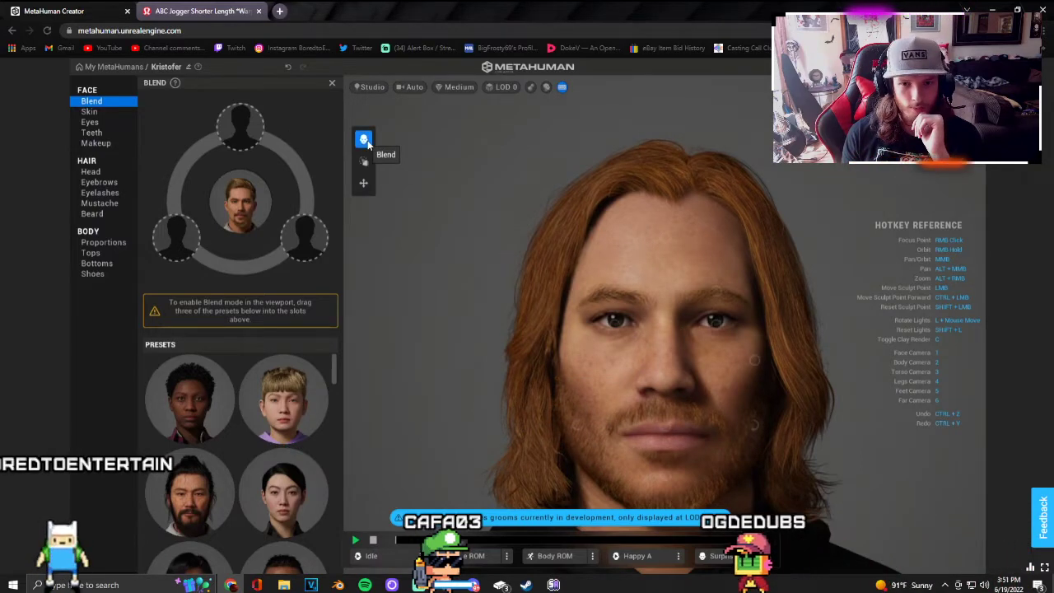
Step: Examine the face's blend points around the nose, eyes and brows from the side and the front
right_drag(636, 312, 405, 291)
click(494, 336)
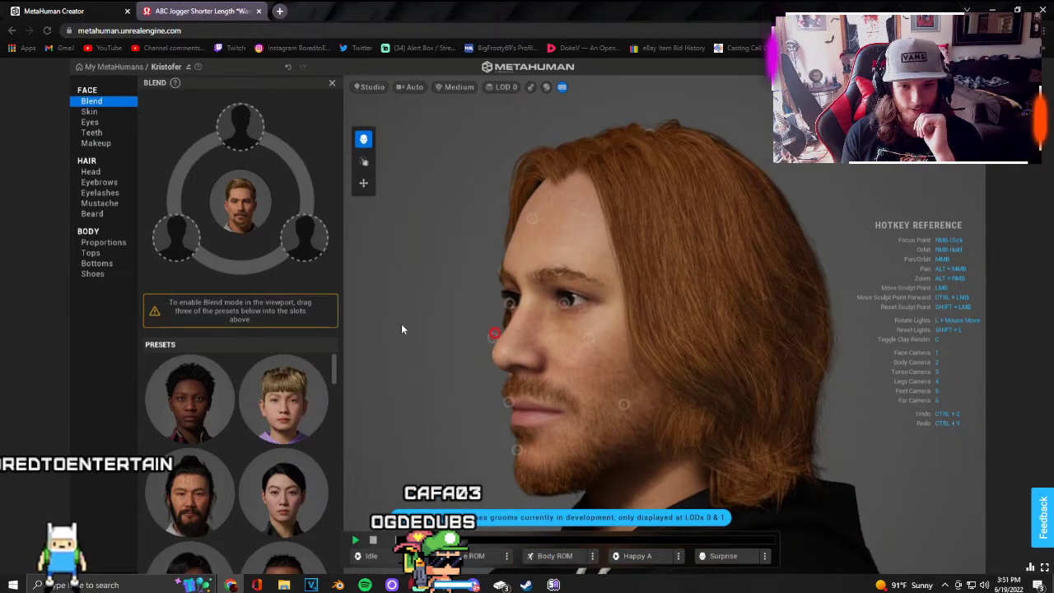
click(494, 333)
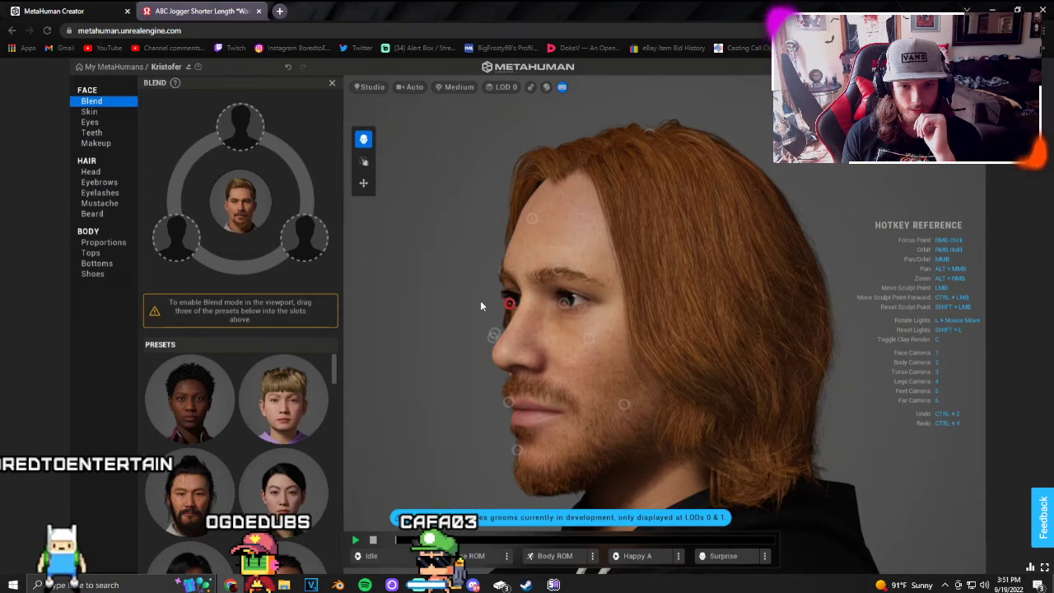
right_drag(556, 286, 660, 290)
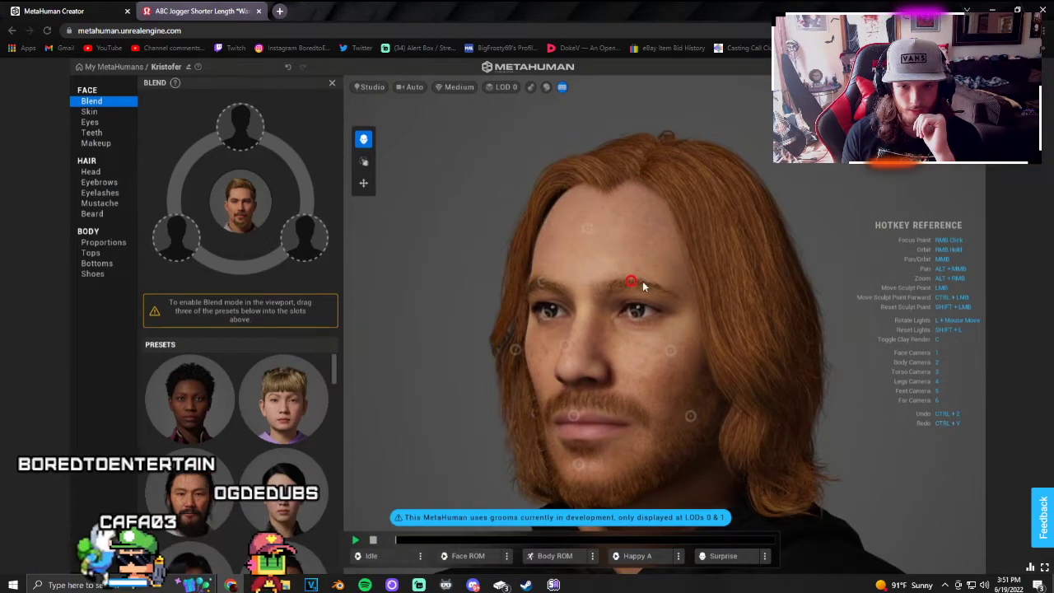
right_drag(637, 279, 694, 305)
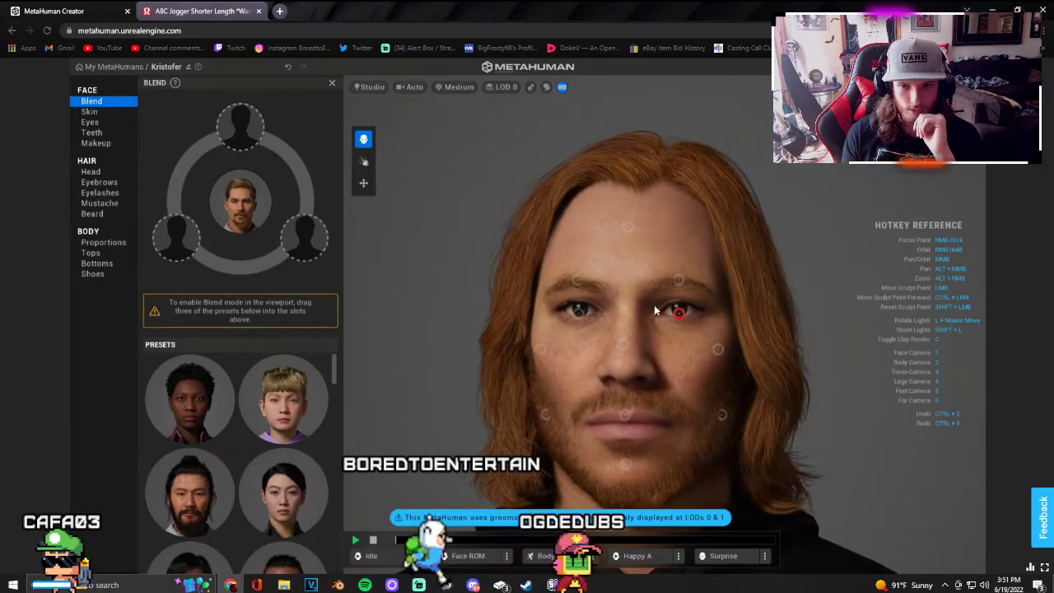
Step: Switch to the Sculpt tool and examine the sculpt points around the eyes and nose up close
click(365, 162)
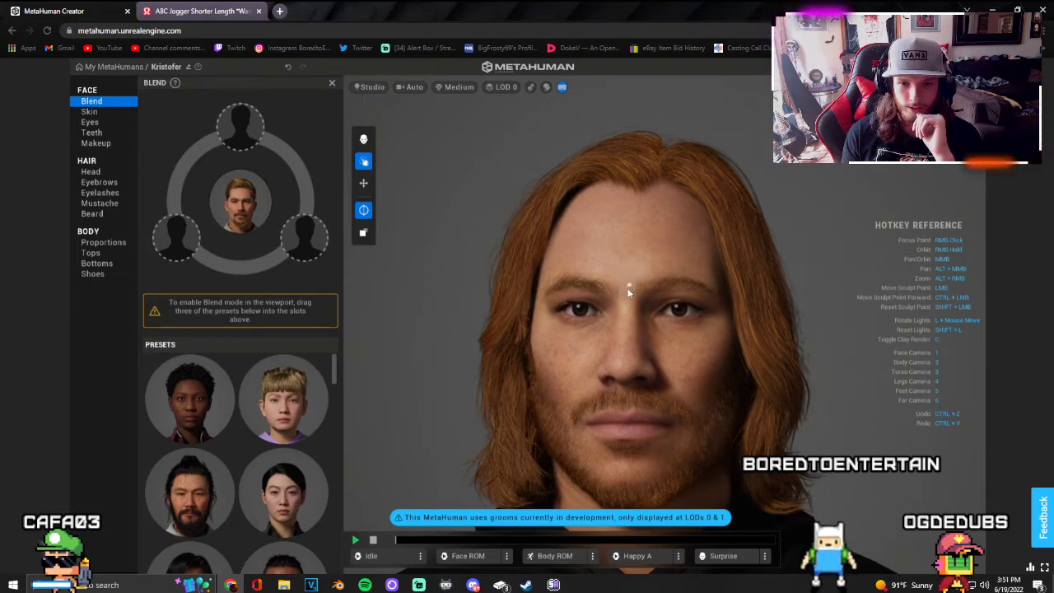
scroll(767, 368, up, 5)
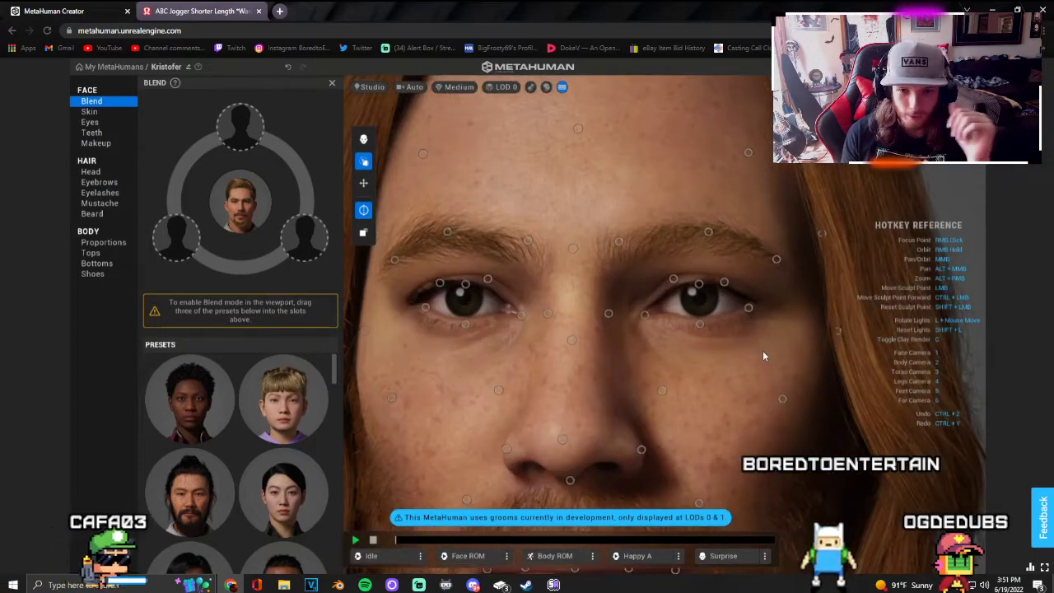
scroll(763, 356, down, 2)
scroll(760, 353, up, 3)
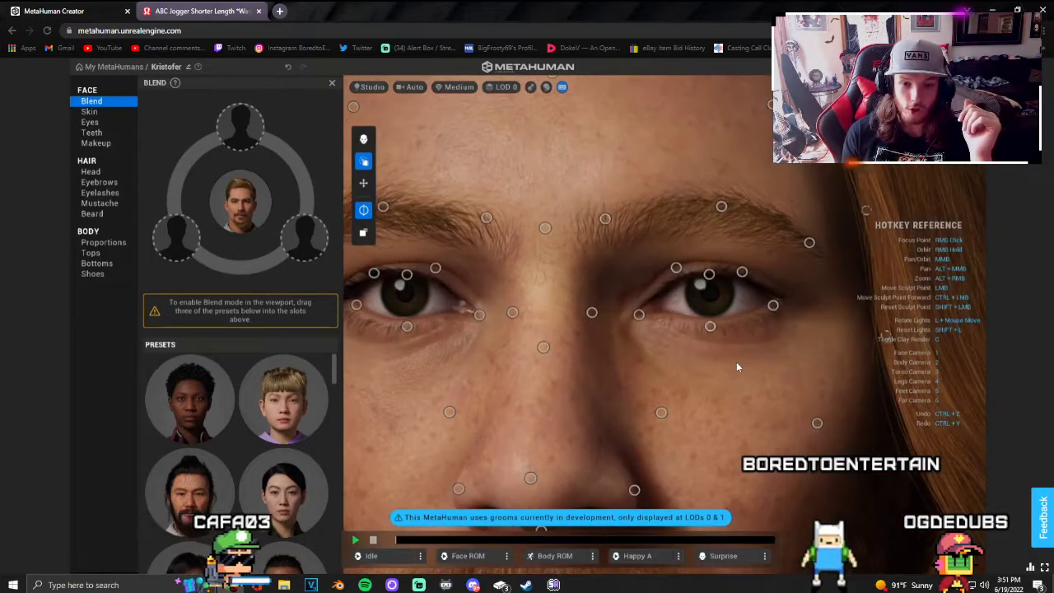
scroll(741, 374, down, 1)
mouse_move(711, 385)
right_down()
mouse_move(581, 377)
mouse_move(784, 374)
mouse_move(719, 359)
mouse_move(705, 413)
mouse_move(741, 351)
mouse_move(786, 332)
mouse_move(873, 356)
mouse_move(912, 281)
mouse_move(828, 463)
mouse_move(830, 508)
mouse_move(834, 445)
right_up()
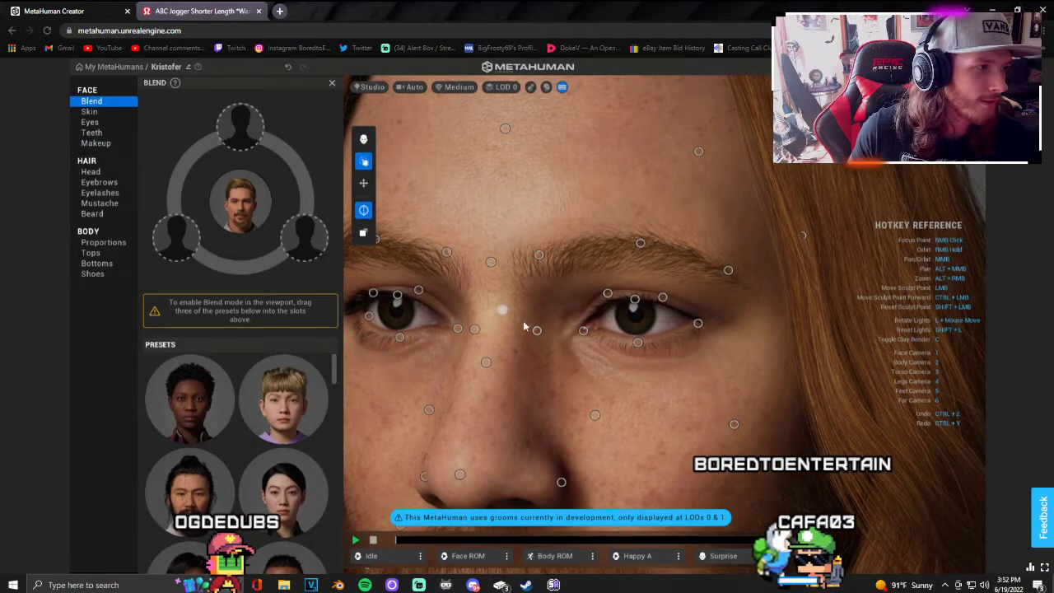
Step: Reshape the side of the nose in profile by moving the nostril's sculpt point up and back
right_drag(523, 326, 925, 345)
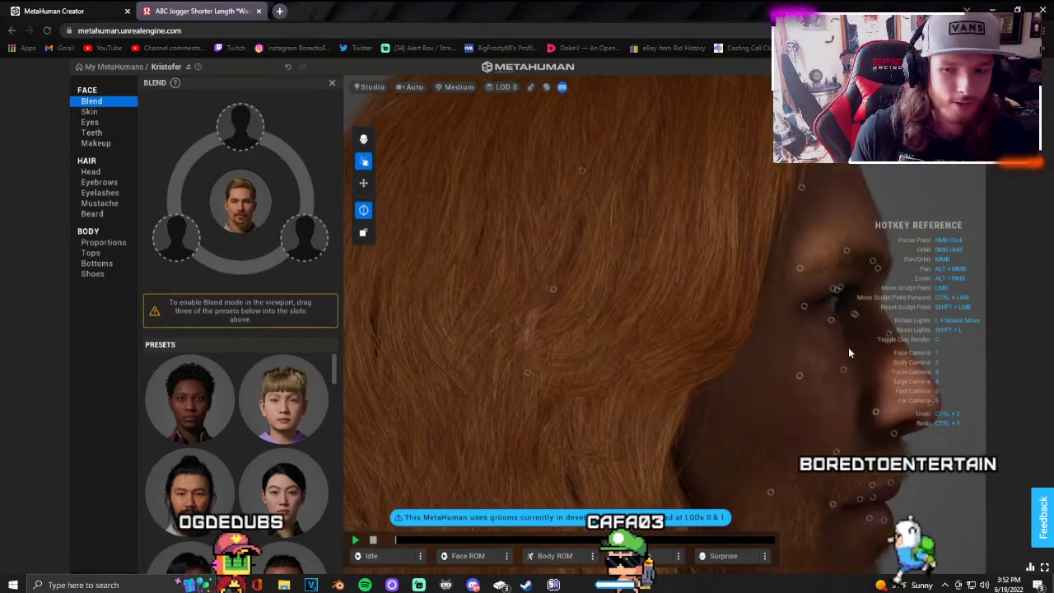
right_drag(803, 342, 771, 333)
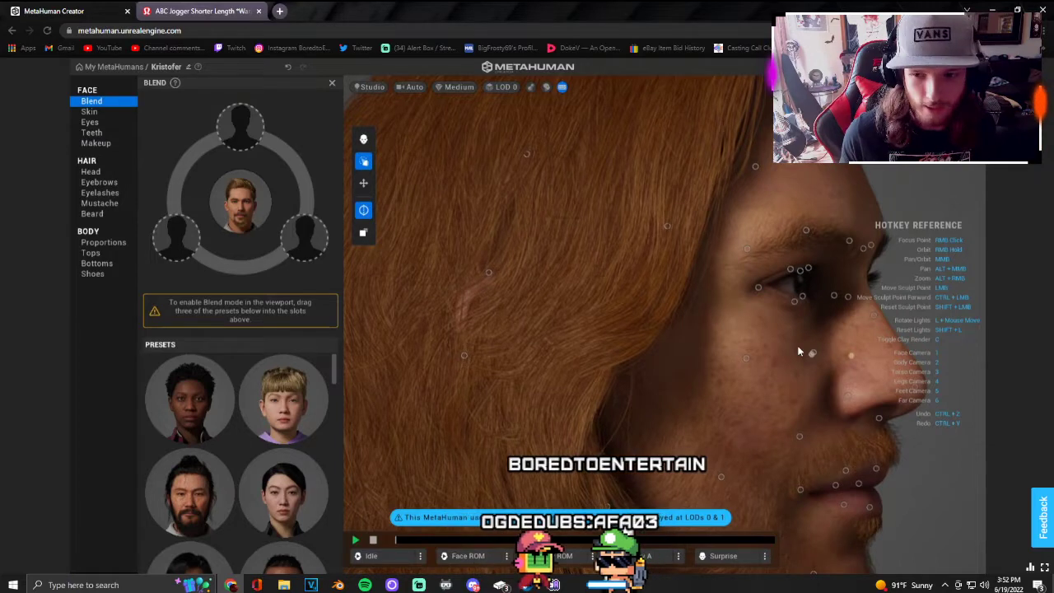
mouse_move(798, 352)
right_down()
mouse_move(778, 338)
mouse_move(807, 342)
right_up()
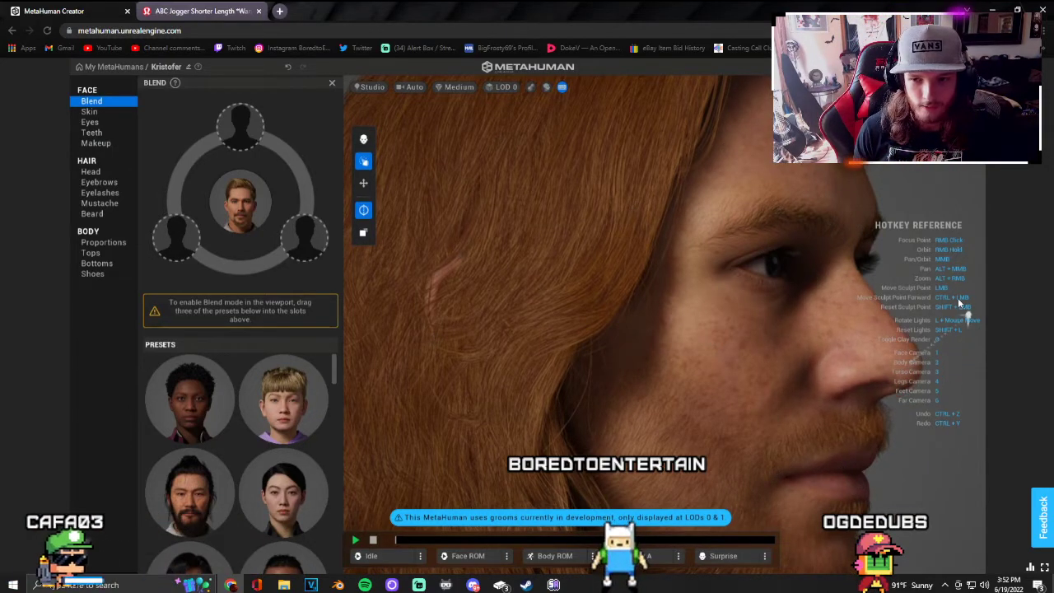
key(l)
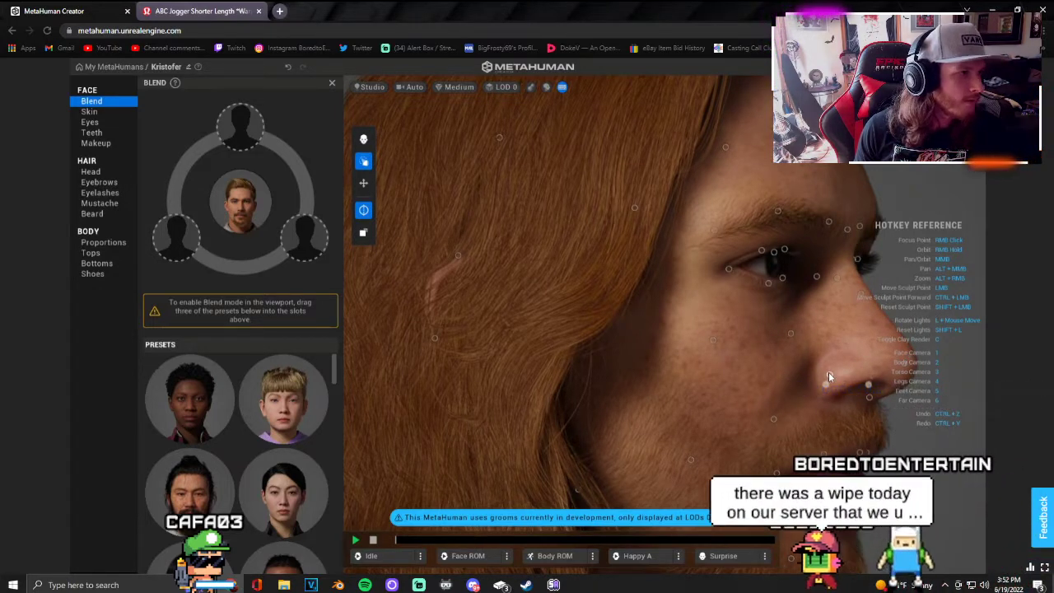
mouse_move(829, 375)
mouse_down()
mouse_move(804, 368)
mouse_move(808, 358)
mouse_move(863, 379)
mouse_move(811, 370)
mouse_up()
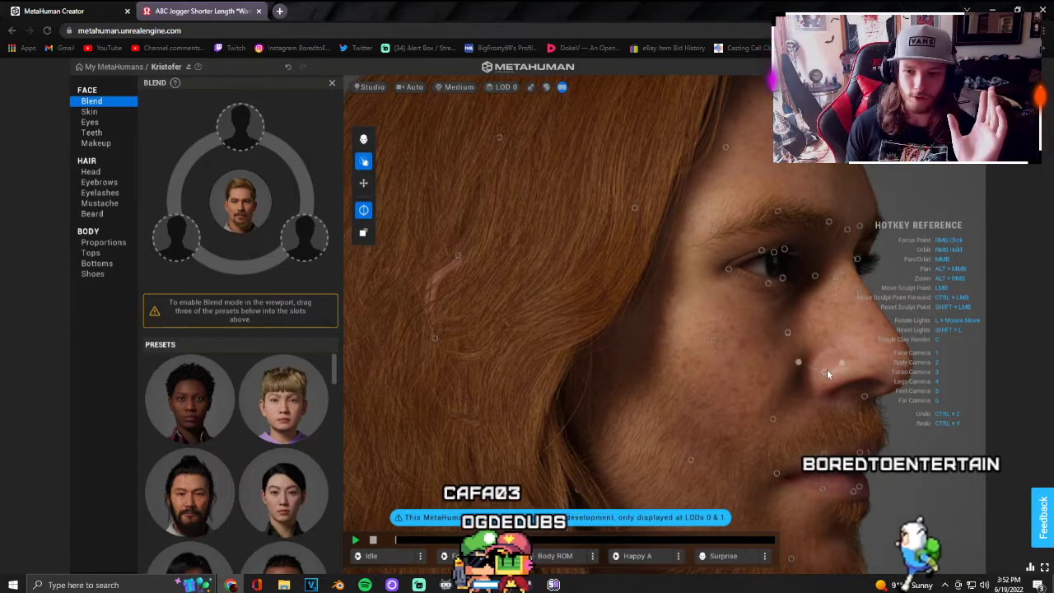
mouse_move(823, 369)
mouse_down()
mouse_move(802, 356)
mouse_move(809, 334)
mouse_move(824, 382)
mouse_move(822, 321)
mouse_up()
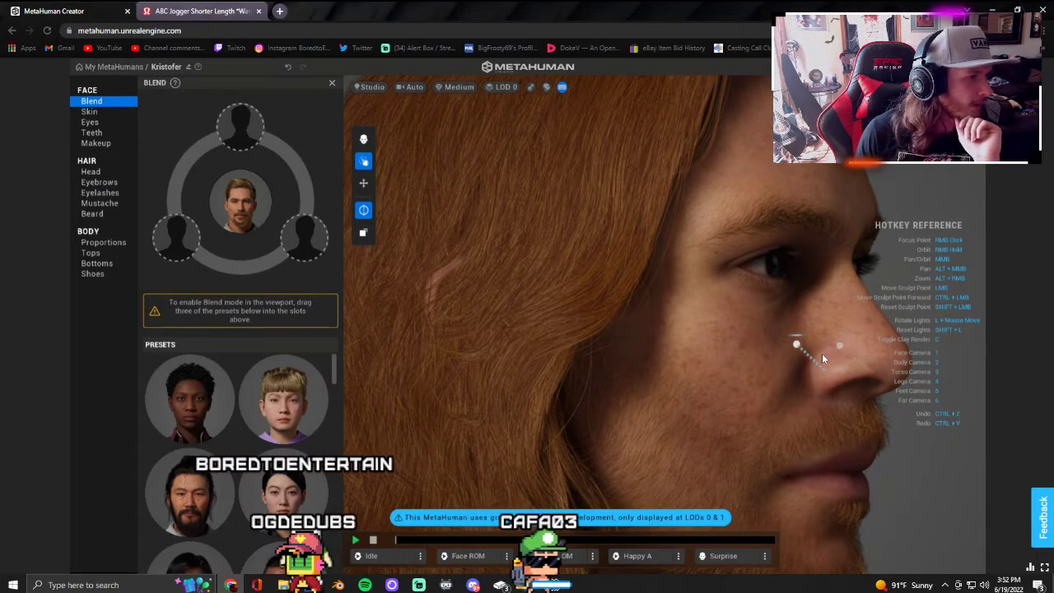
drag(822, 353, 829, 370)
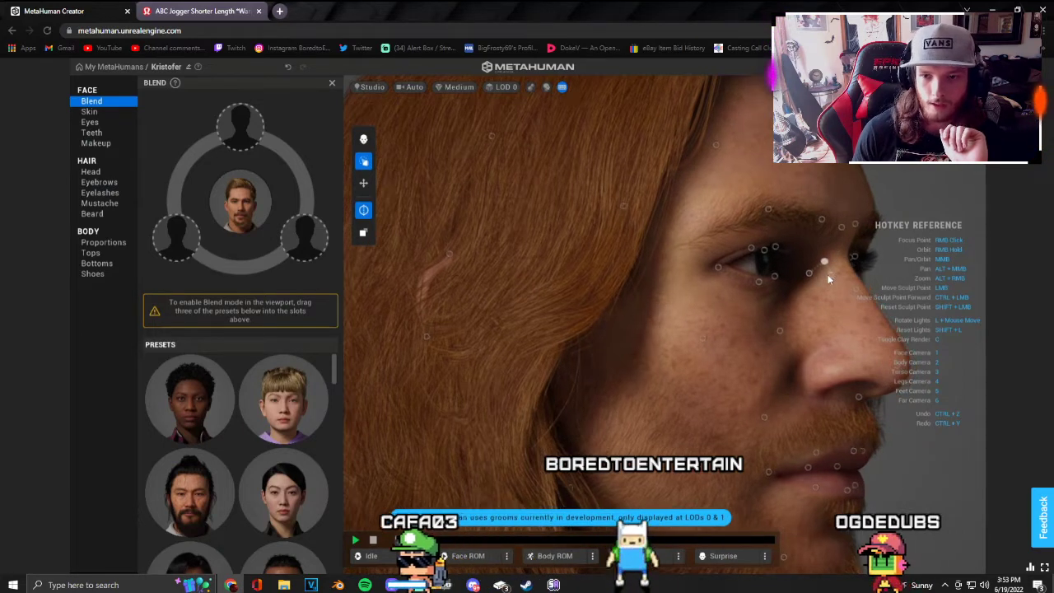
Step: Adjust the sculpt point at the upper bridge of the nose and check the face from the front
right_drag(835, 275, 740, 290)
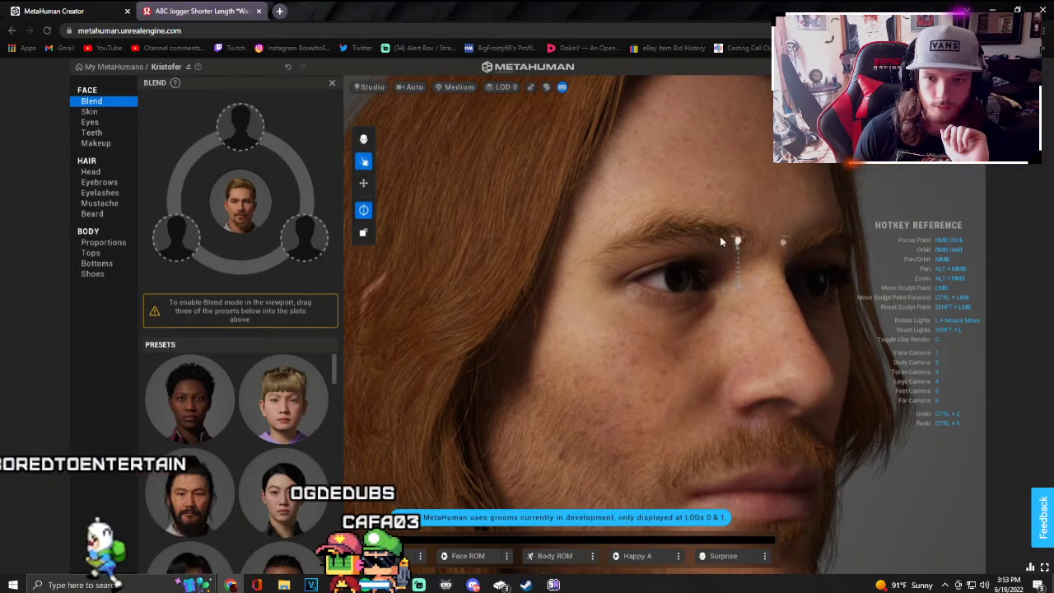
right_drag(766, 299, 596, 294)
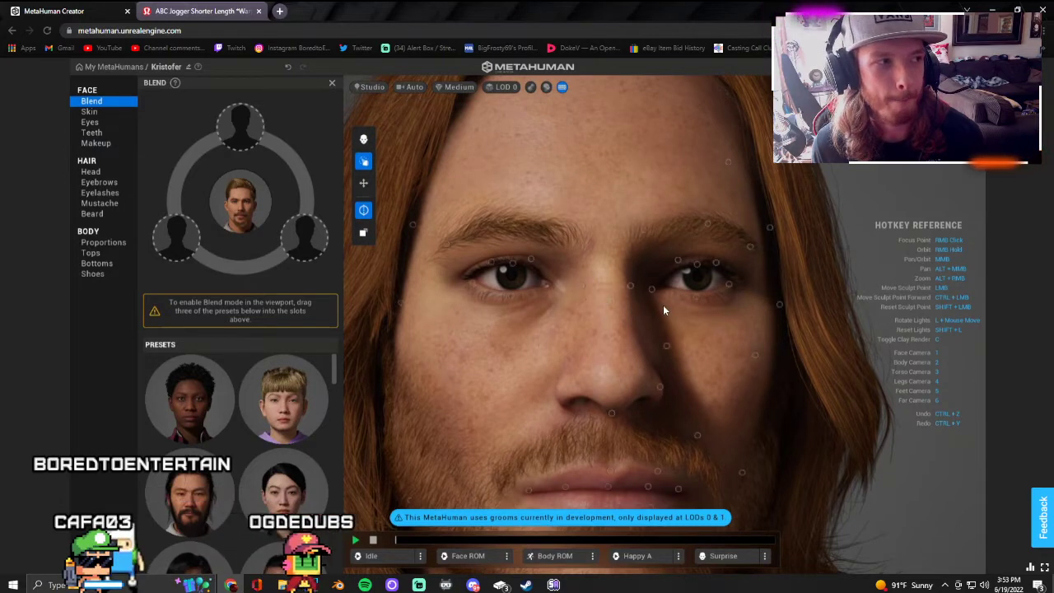
scroll(663, 304, down, 5)
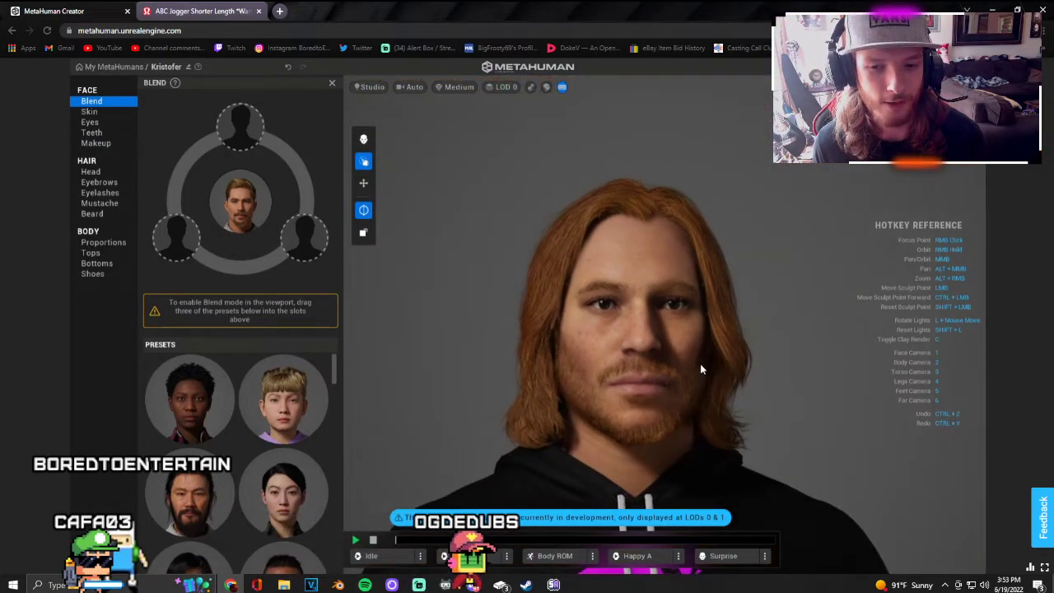
key(1)
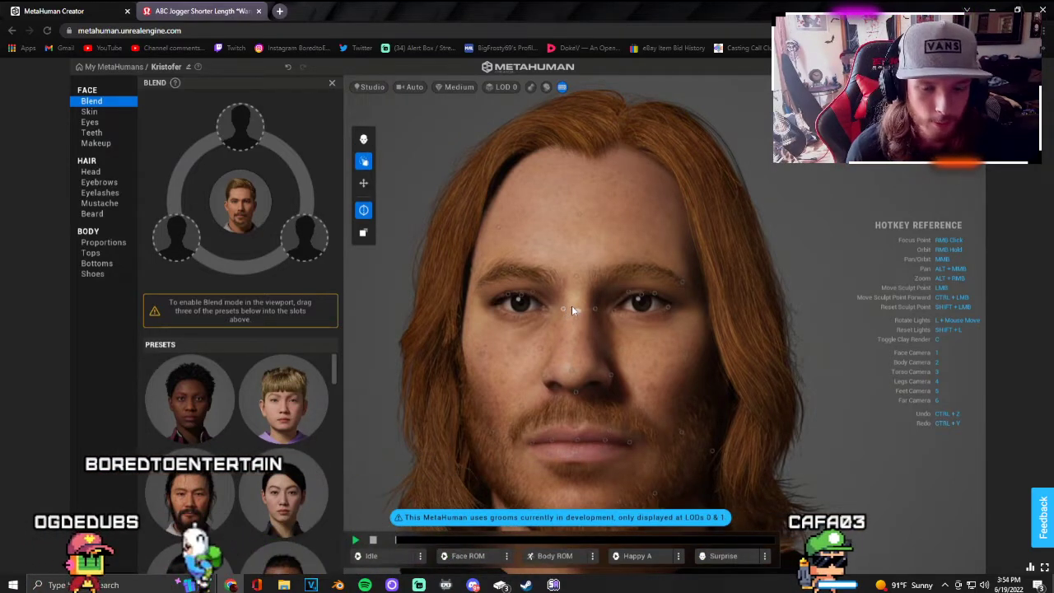
Step: Reshape the upper lip by moving its central sculpt point upward from a three-quarter view, and check the face from the front
right_drag(574, 336, 859, 335)
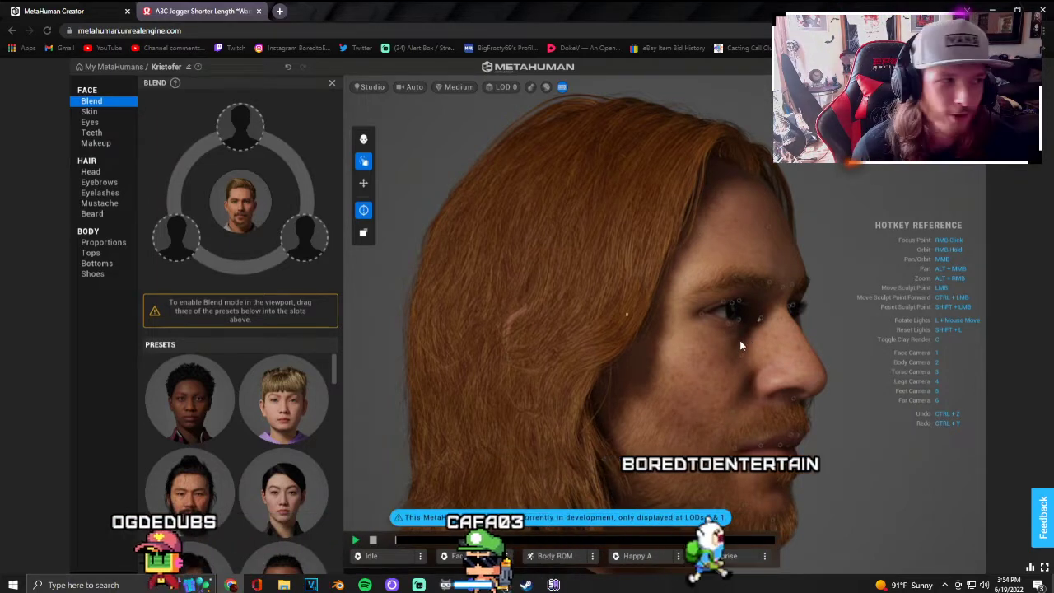
right_drag(768, 426, 553, 420)
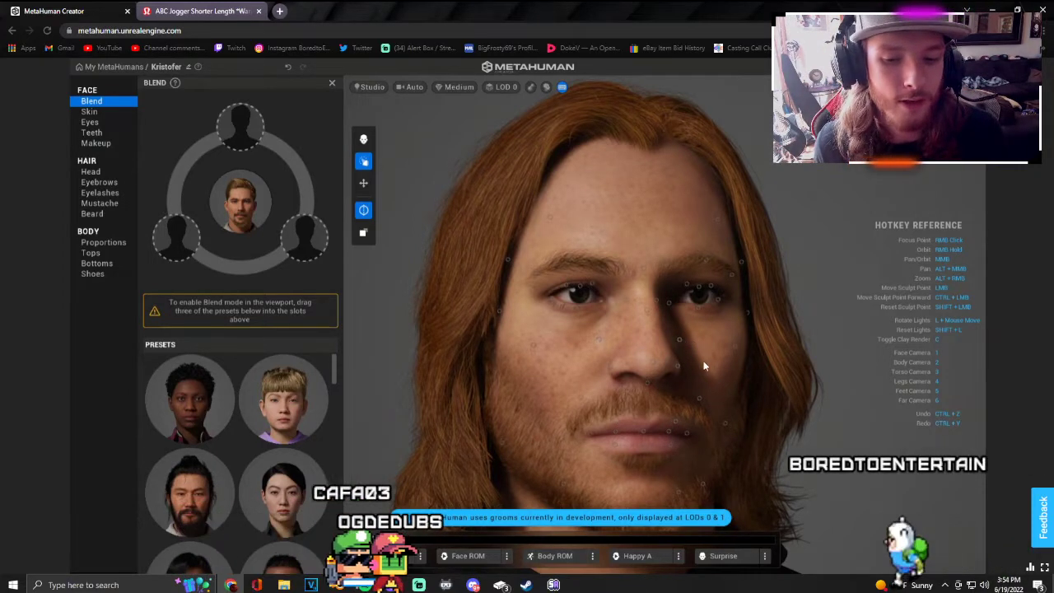
right_drag(703, 365, 951, 294)
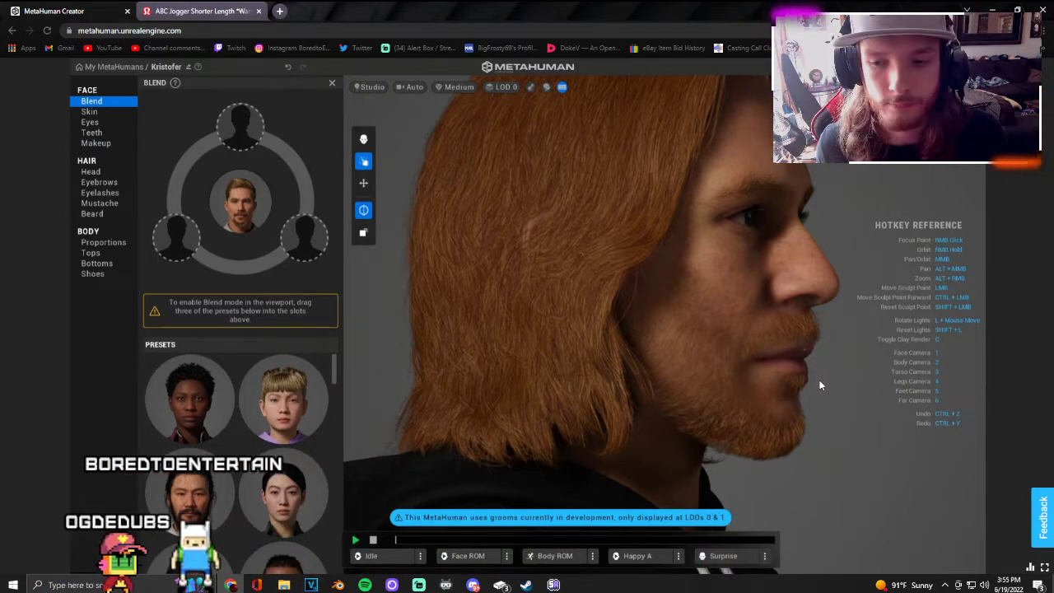
right_drag(821, 378, 587, 315)
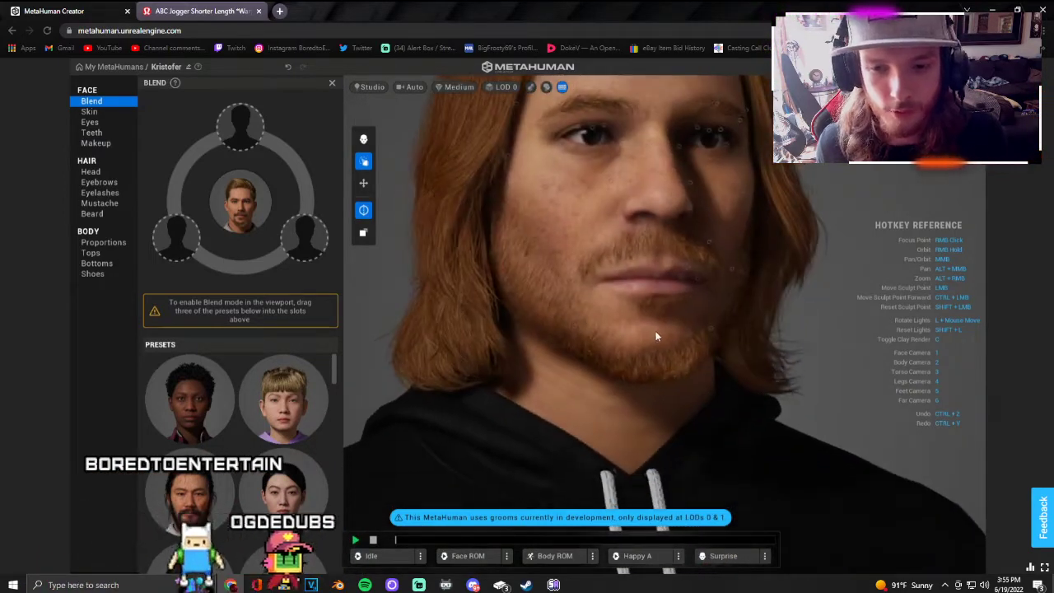
scroll(641, 266, up, 3)
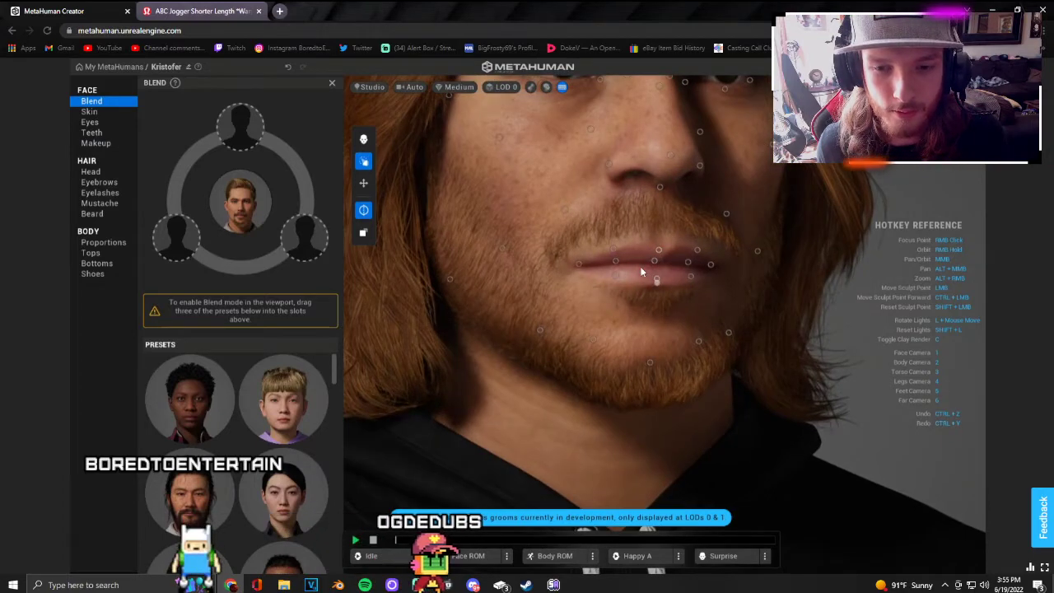
right_drag(642, 272, 738, 264)
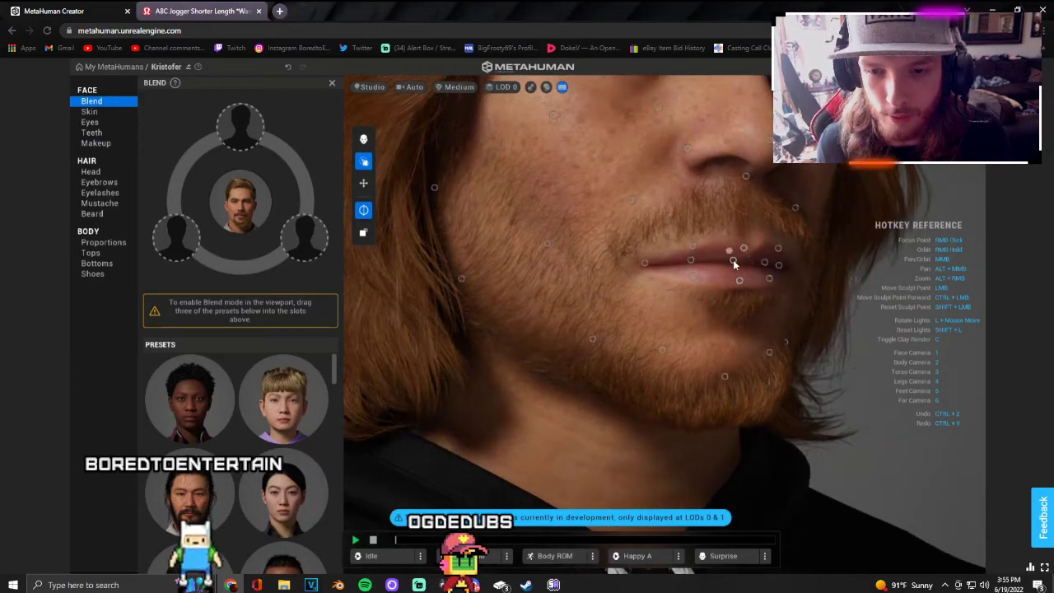
drag(725, 248, 725, 216)
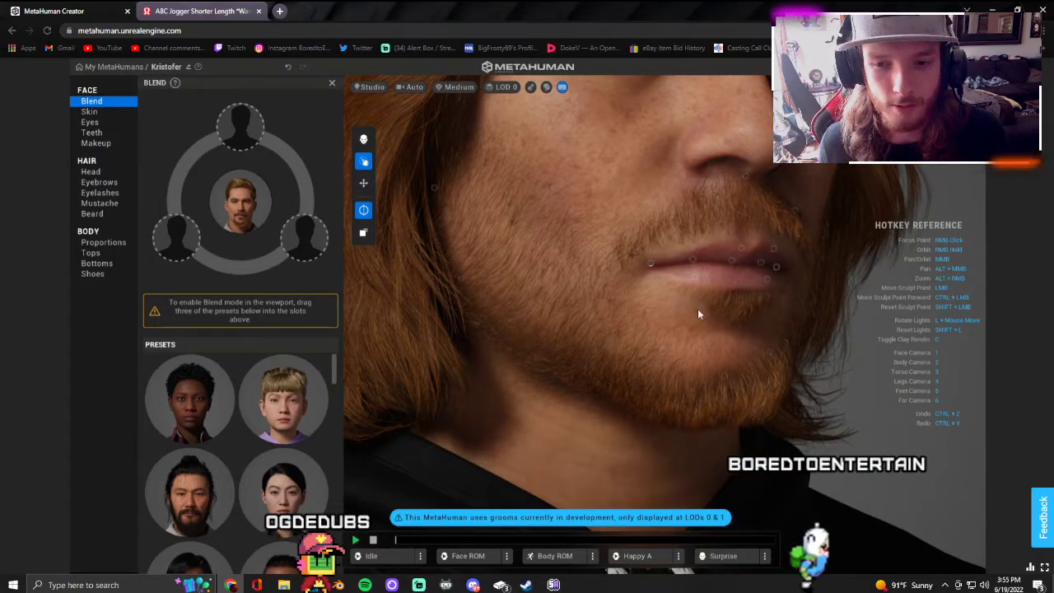
scroll(658, 306, down, 5)
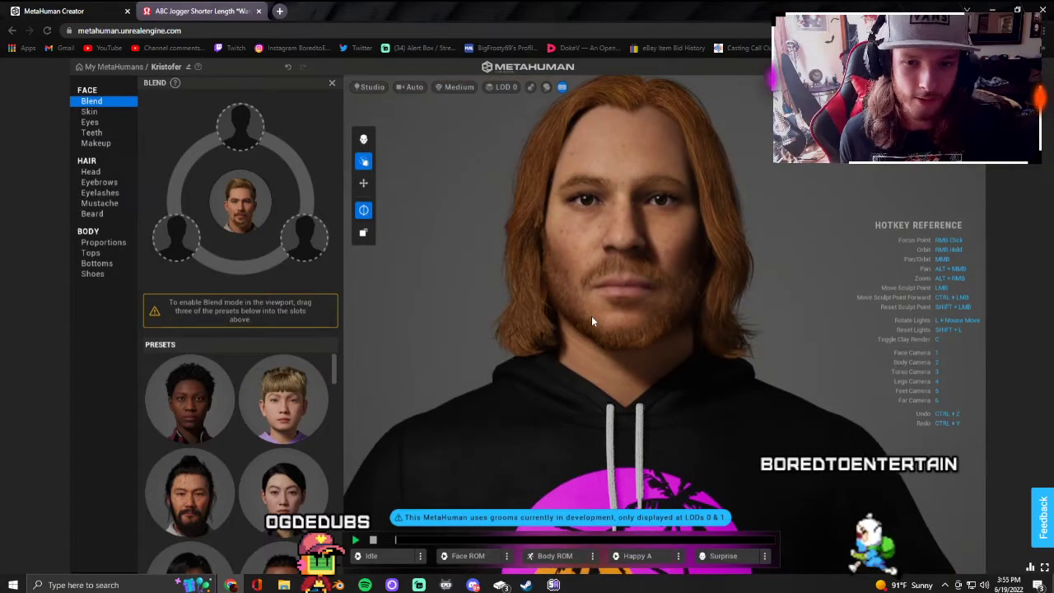
Step: Preview the face with the Idle and Happy A animations, pause on the smile, and stop the playback
click(355, 540)
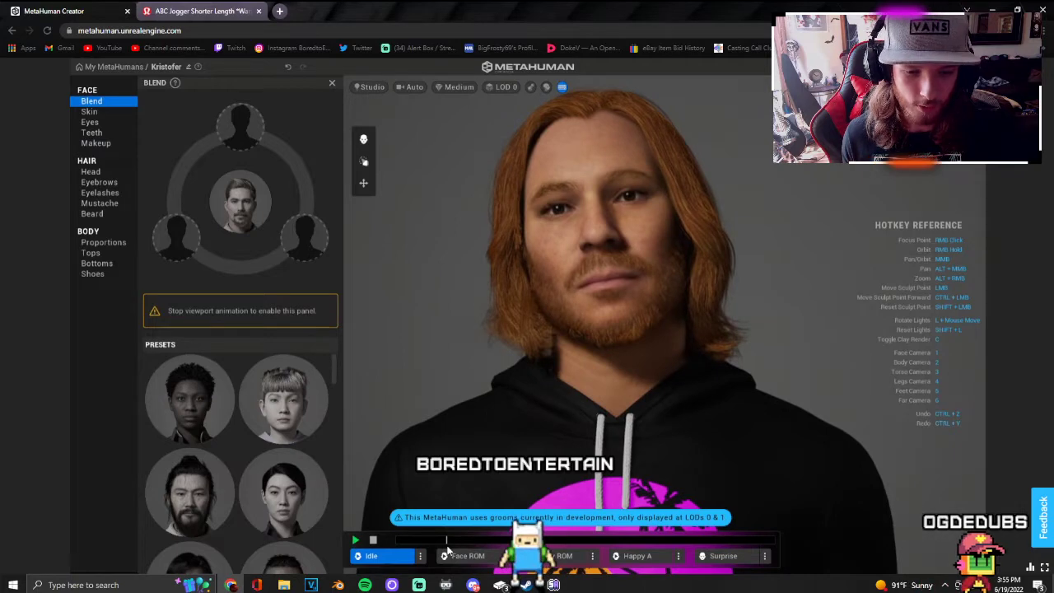
click(634, 557)
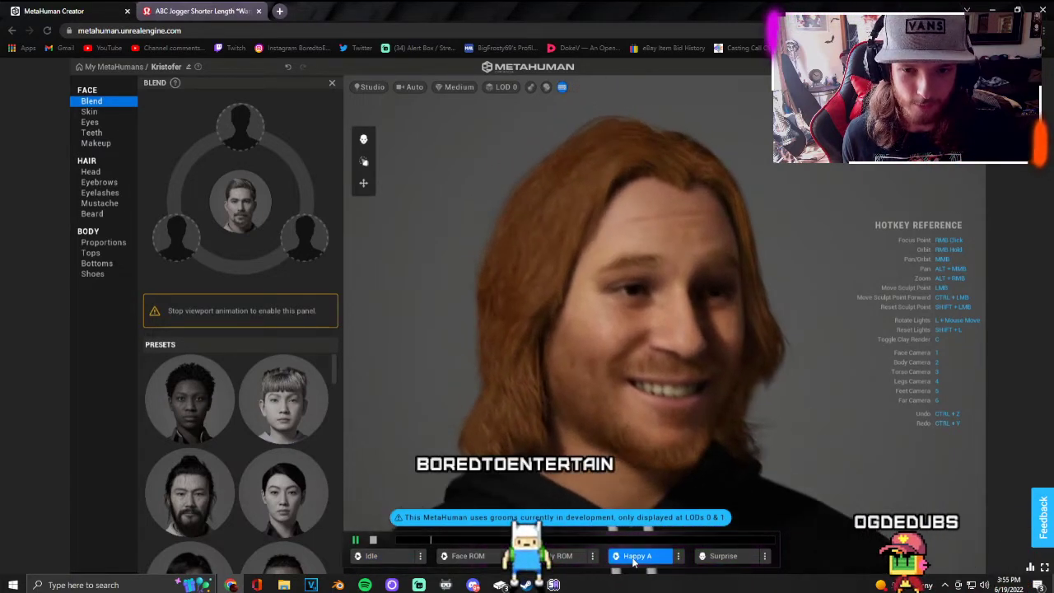
click(356, 540)
scroll(775, 451, down, 3)
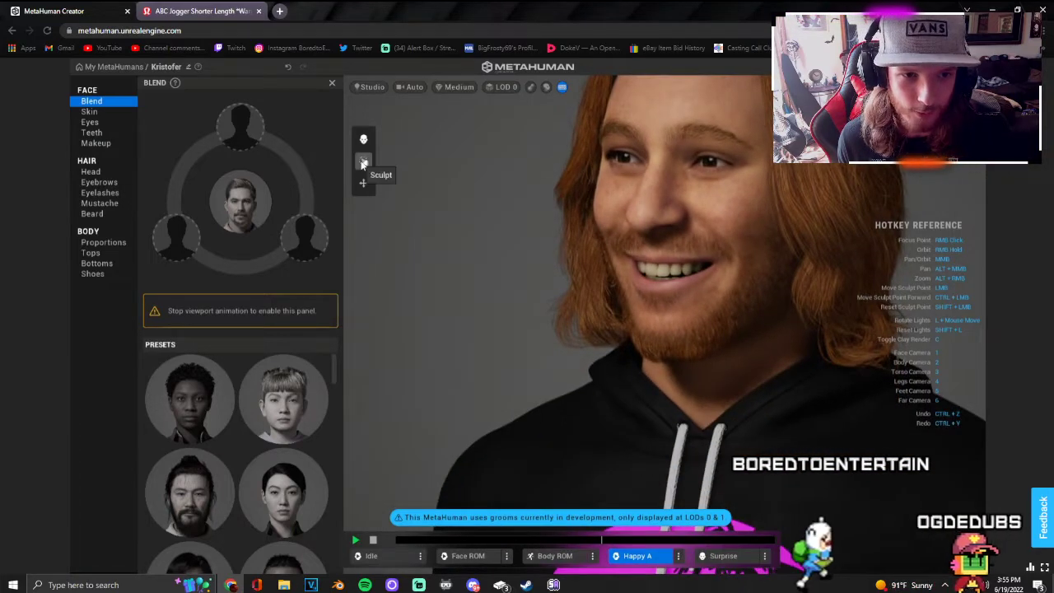
click(373, 540)
Step: Bring the streaming software's window over the character and read the stream chat
scroll(702, 284, up, 2)
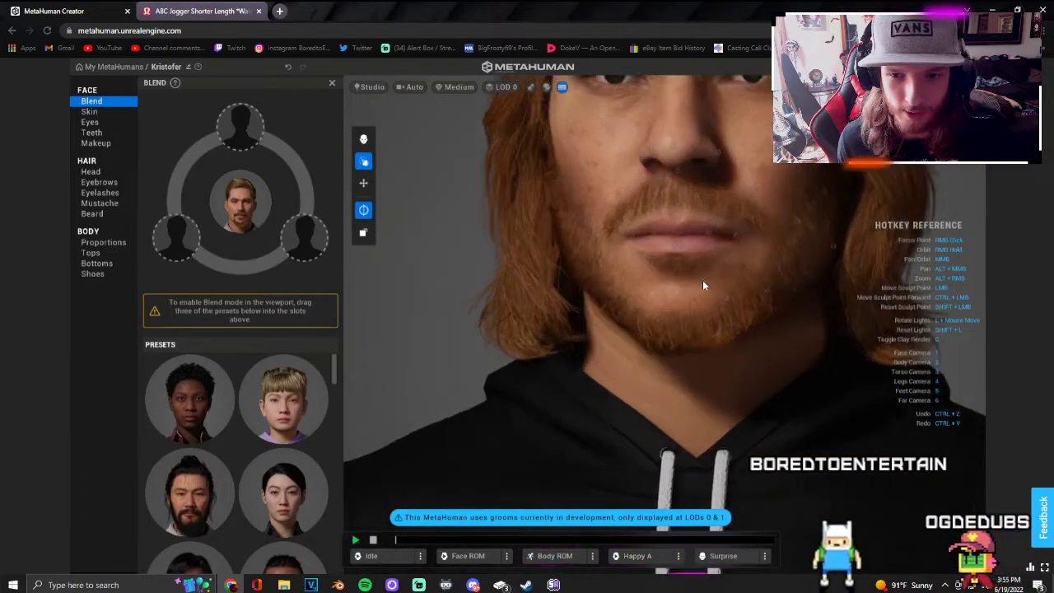
scroll(702, 286, up, 2)
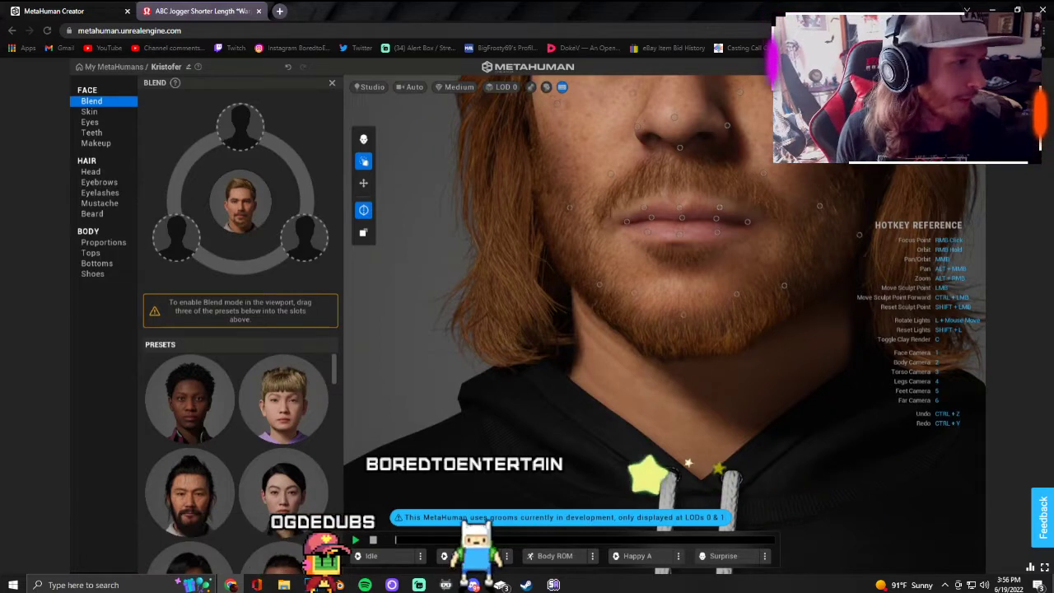
drag(0, 71, 91, 70)
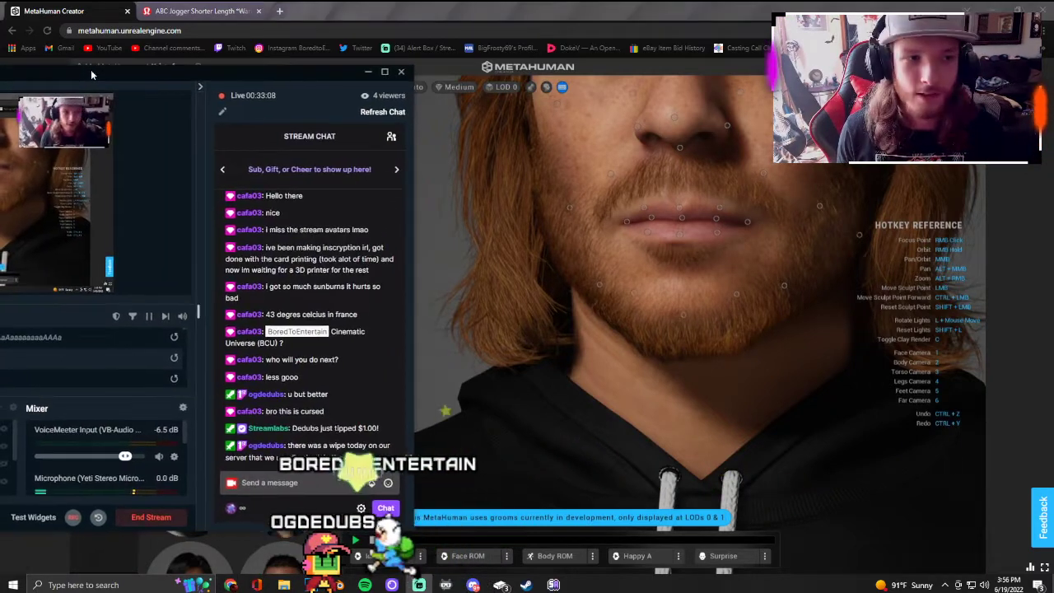
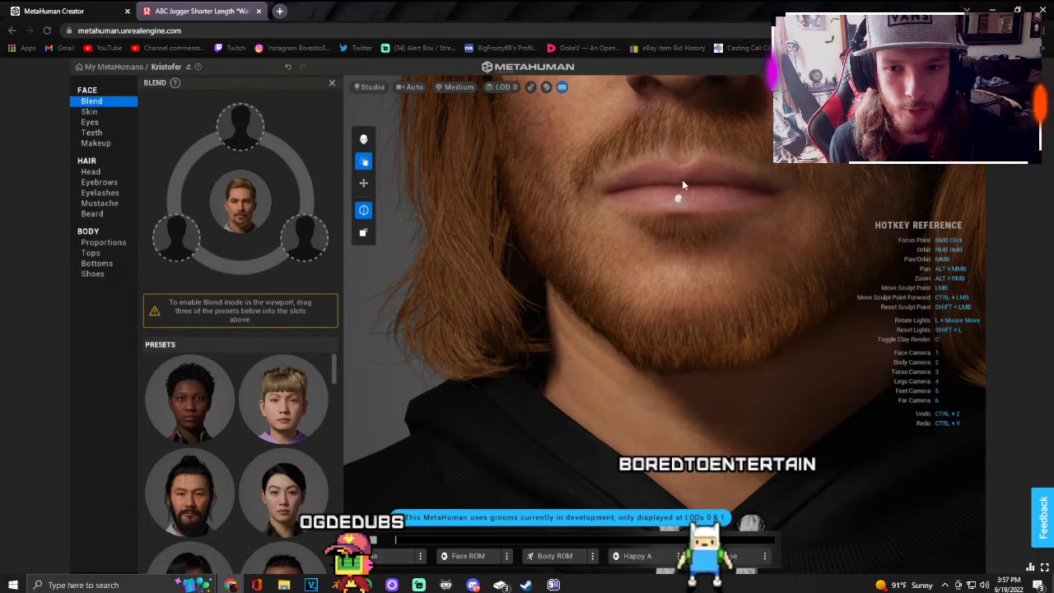
Step: Adjust the sculpt point at the centre of the lower lip slightly and compare the face up close and from farther back
drag(680, 196, 684, 194)
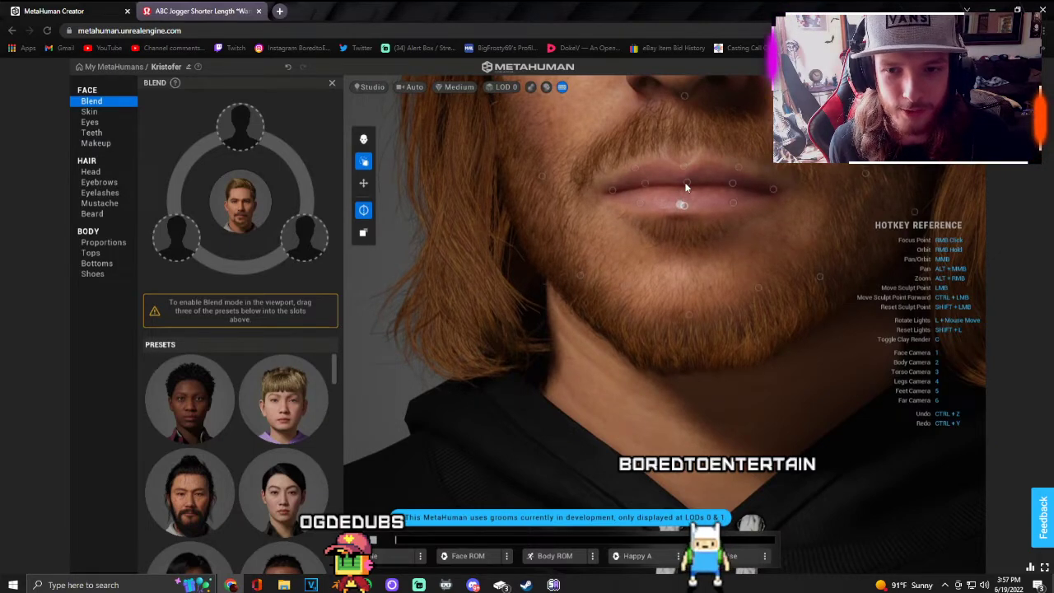
key(3)
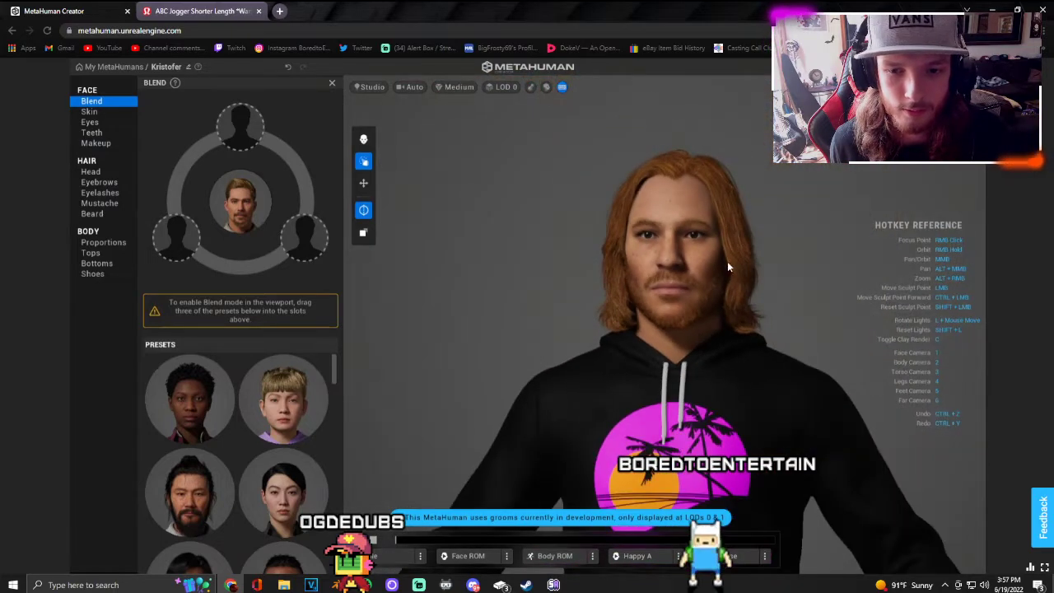
scroll(722, 295, up, 5)
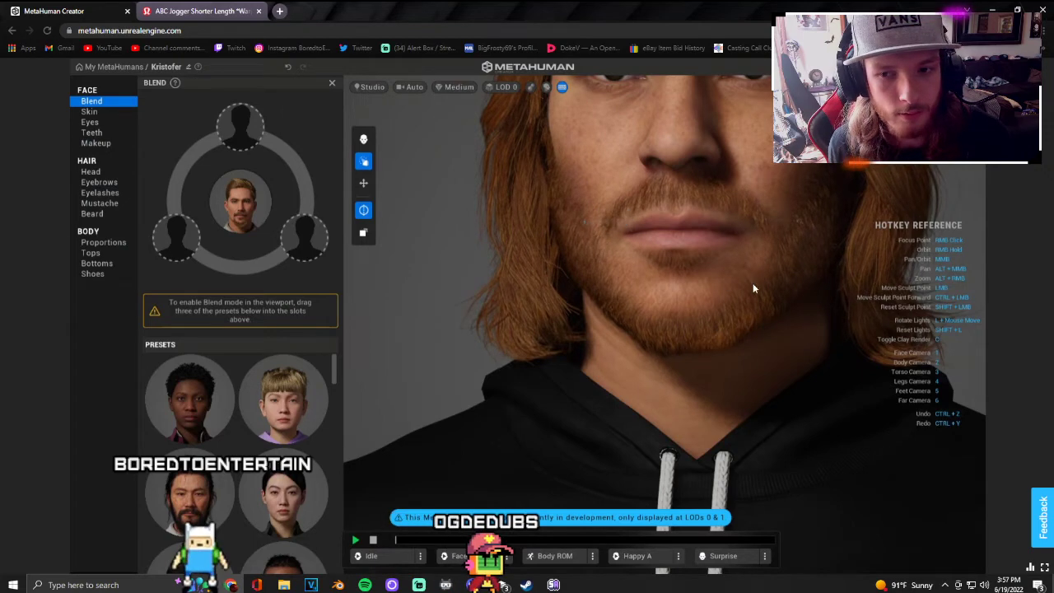
key(1)
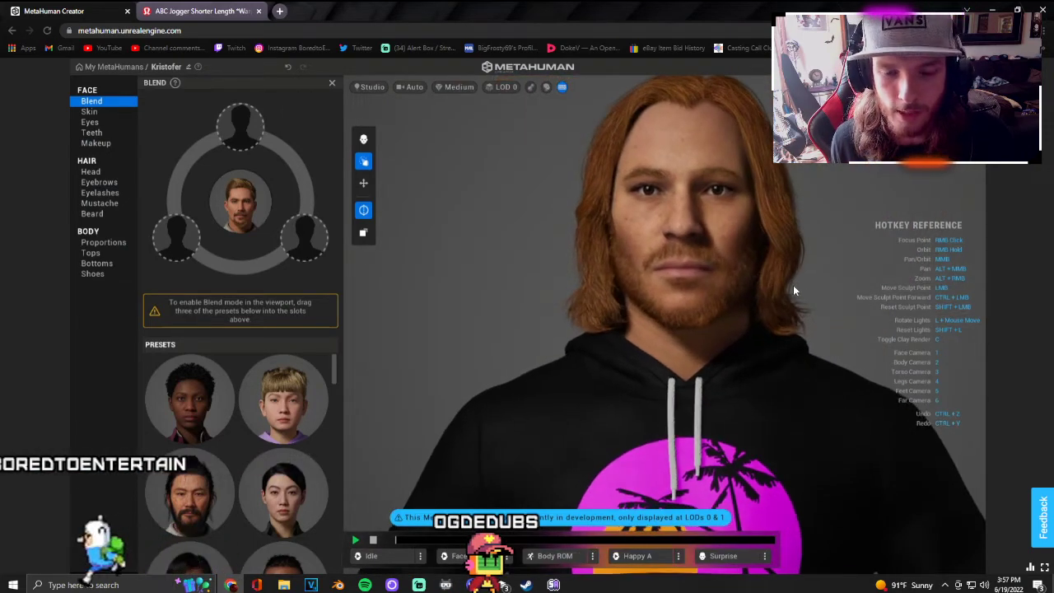
scroll(690, 306, up, 3)
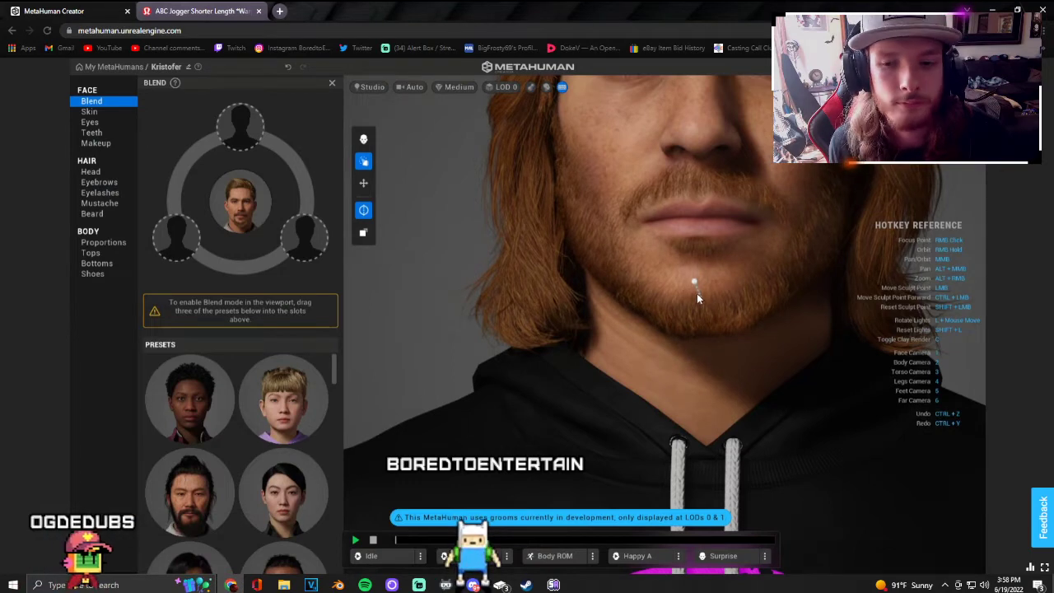
key(3)
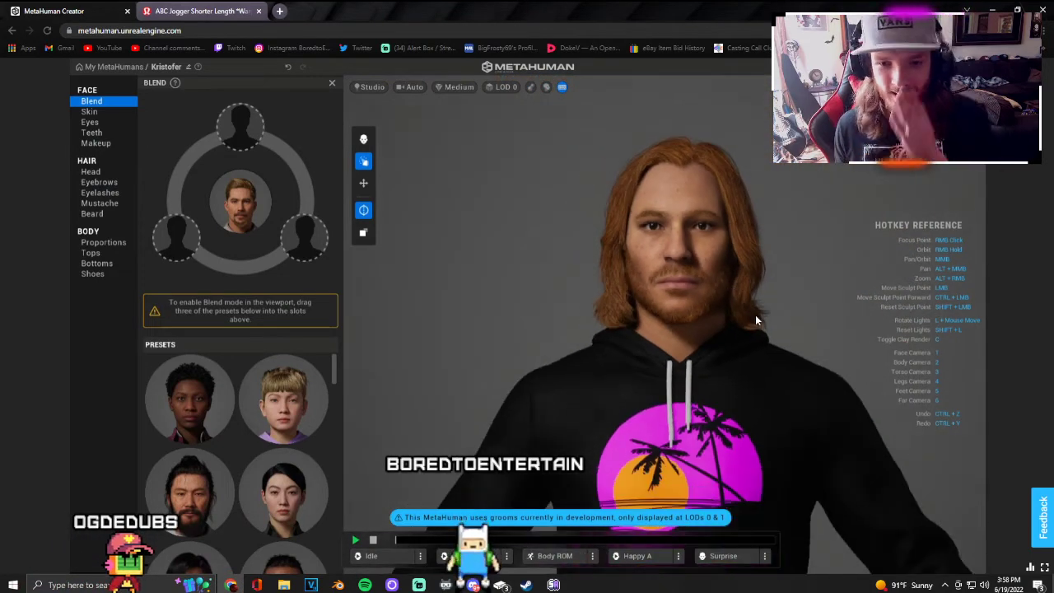
key(1)
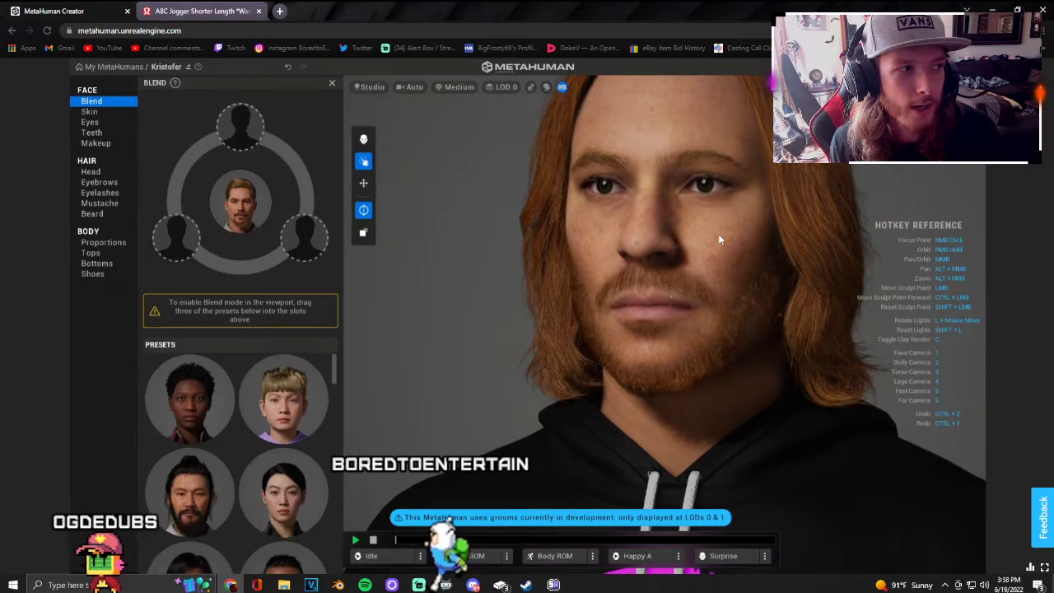
Step: Adjust the sculpt point at the corner of the mouth and check the lips in profile
scroll(742, 195, up, 3)
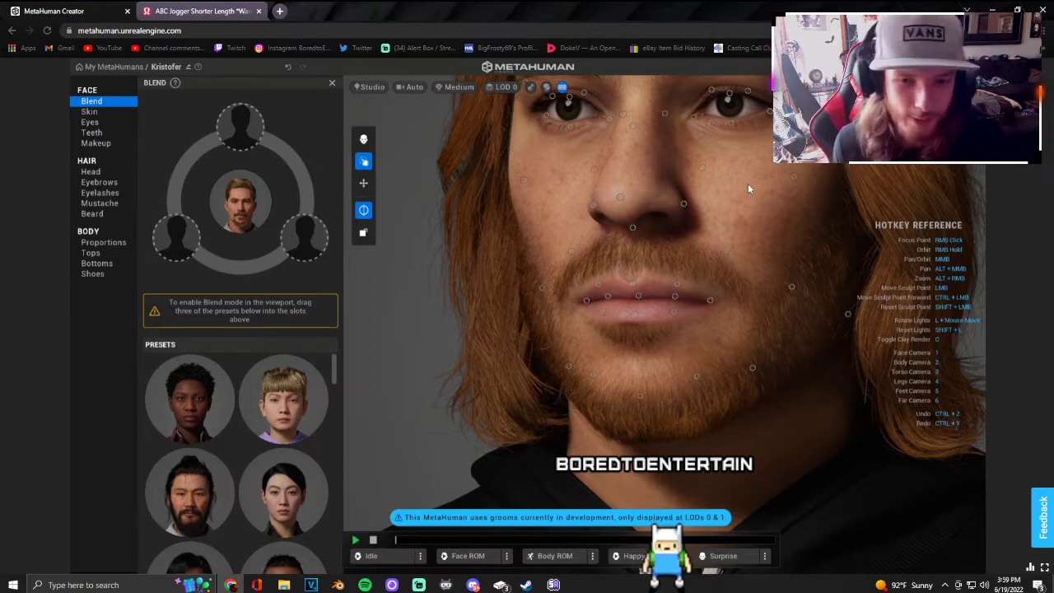
mouse_move(711, 299)
mouse_down()
mouse_move(713, 284)
mouse_move(728, 283)
mouse_move(710, 287)
mouse_up()
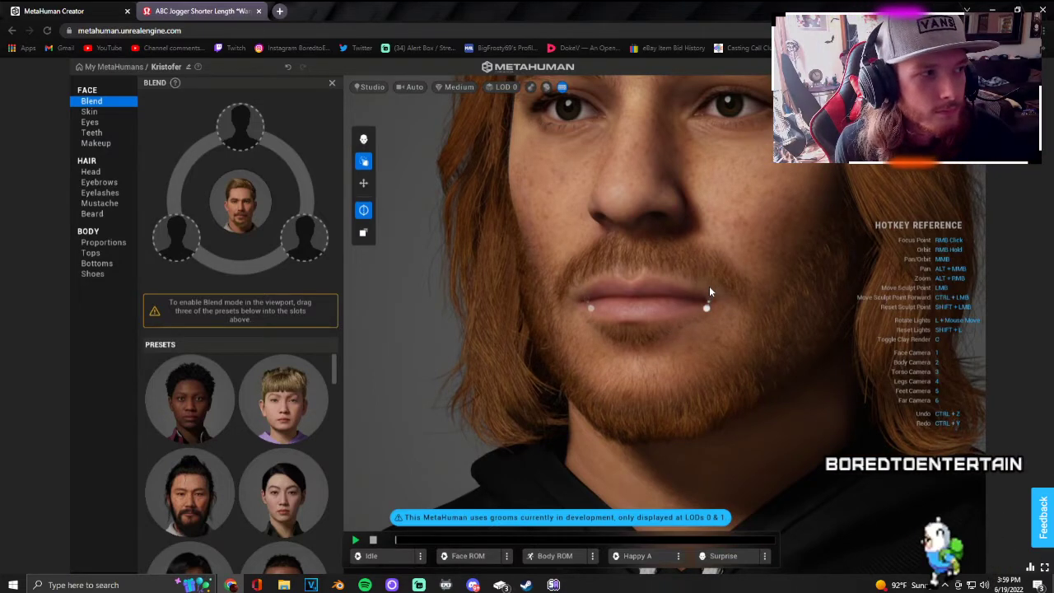
mouse_move(702, 294)
right_down()
mouse_move(832, 298)
mouse_move(745, 336)
mouse_move(783, 319)
mouse_move(743, 312)
mouse_move(512, 321)
mouse_move(502, 309)
mouse_move(595, 286)
mouse_move(534, 327)
mouse_move(525, 319)
right_up()
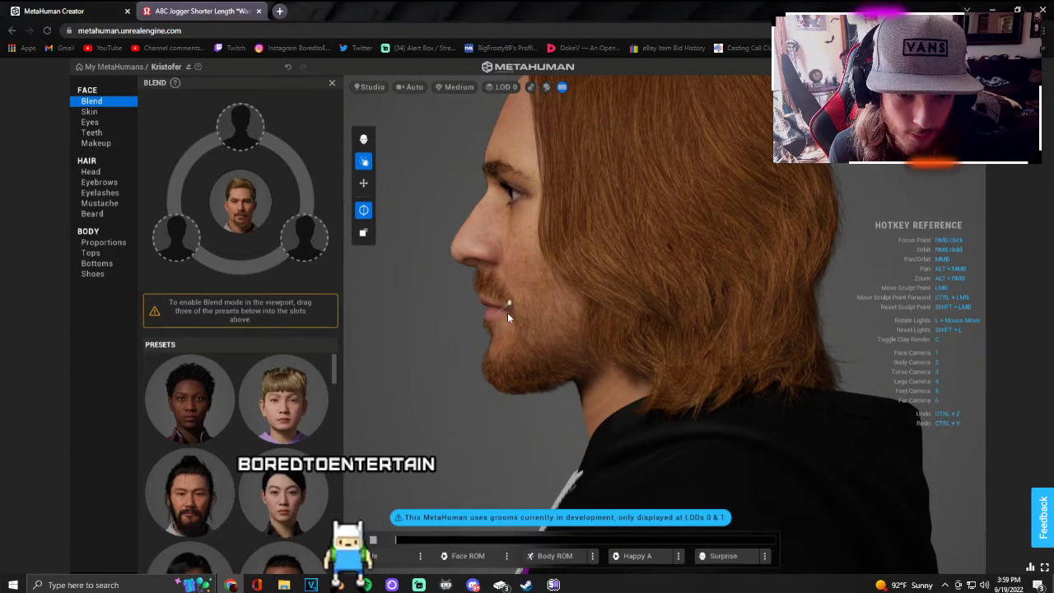
Step: Move the sculpt point beside the nostril backward in profile and check the nose from the front
mouse_move(535, 292)
right_down()
mouse_move(605, 285)
mouse_move(537, 311)
right_up()
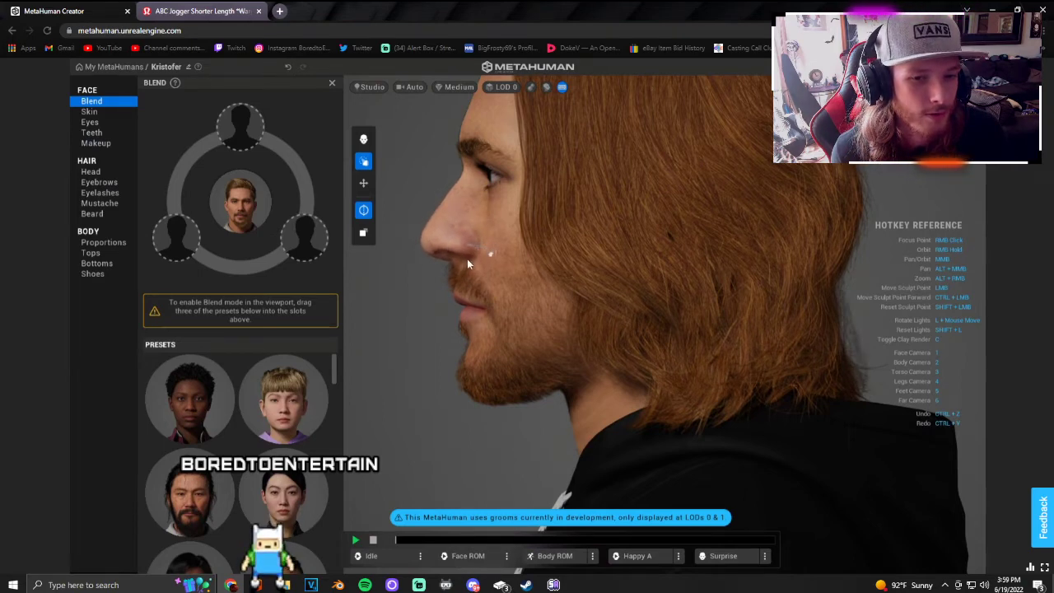
drag(446, 262, 491, 268)
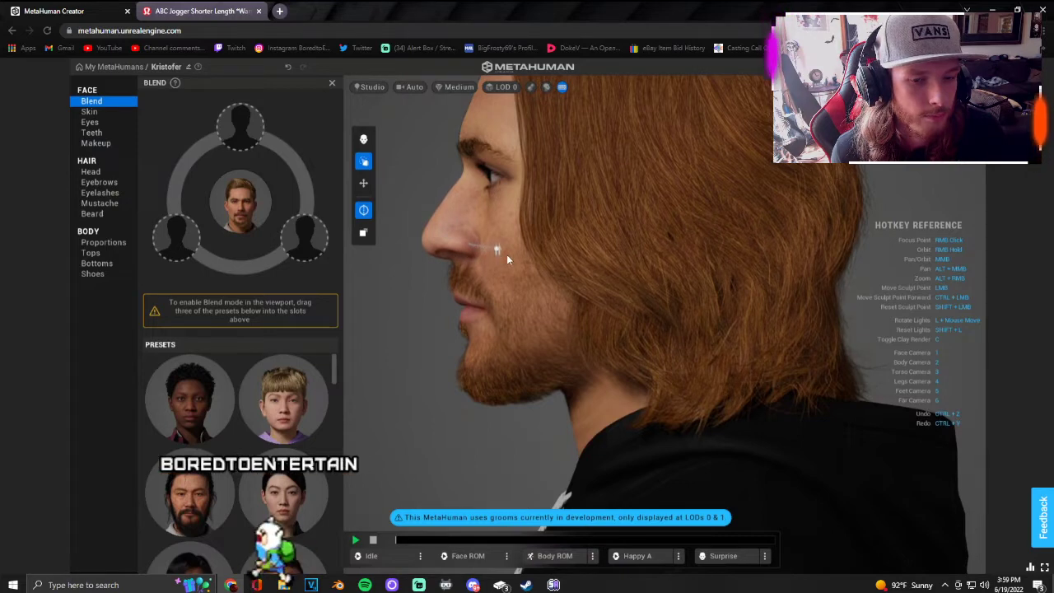
right_drag(550, 279, 825, 281)
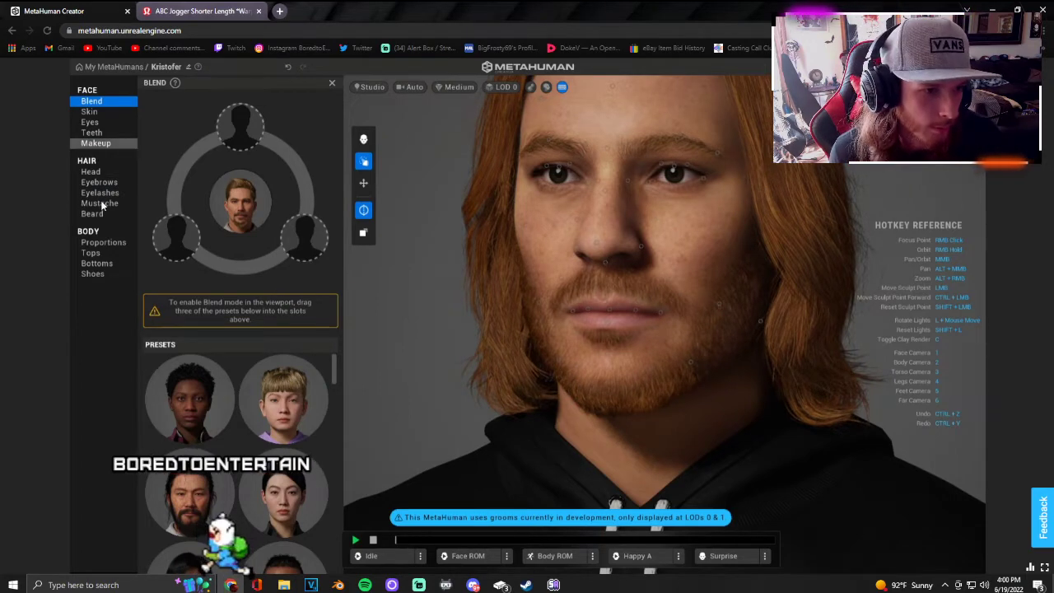
Step: Open the makeup settings and look through the available eye makeup styles
click(113, 142)
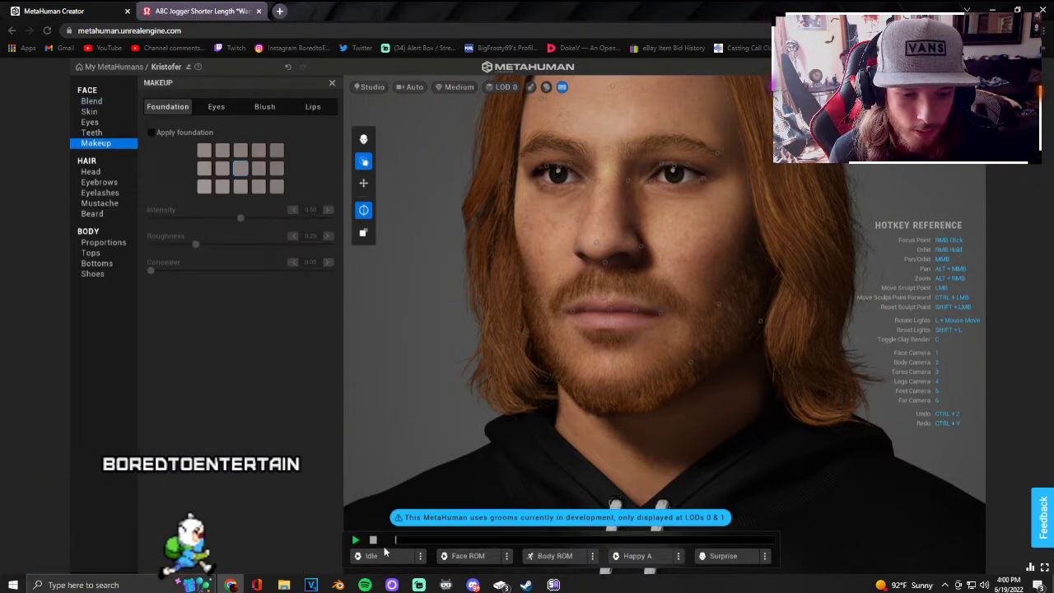
click(228, 107)
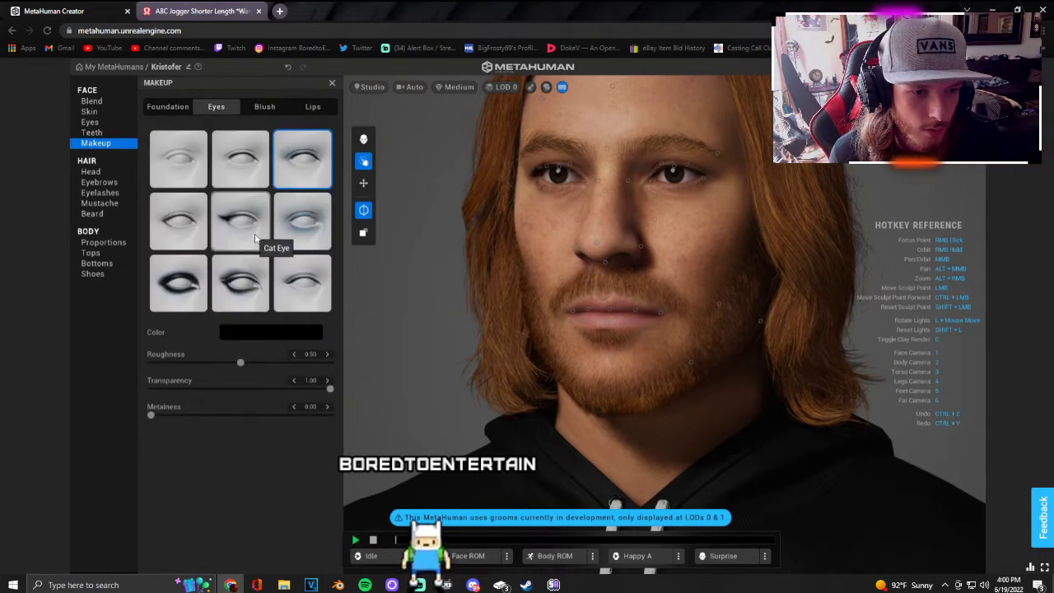
Step: Apply the Dramatic Smudge eye makeup without foundation and set its roughness to 1.00
click(176, 108)
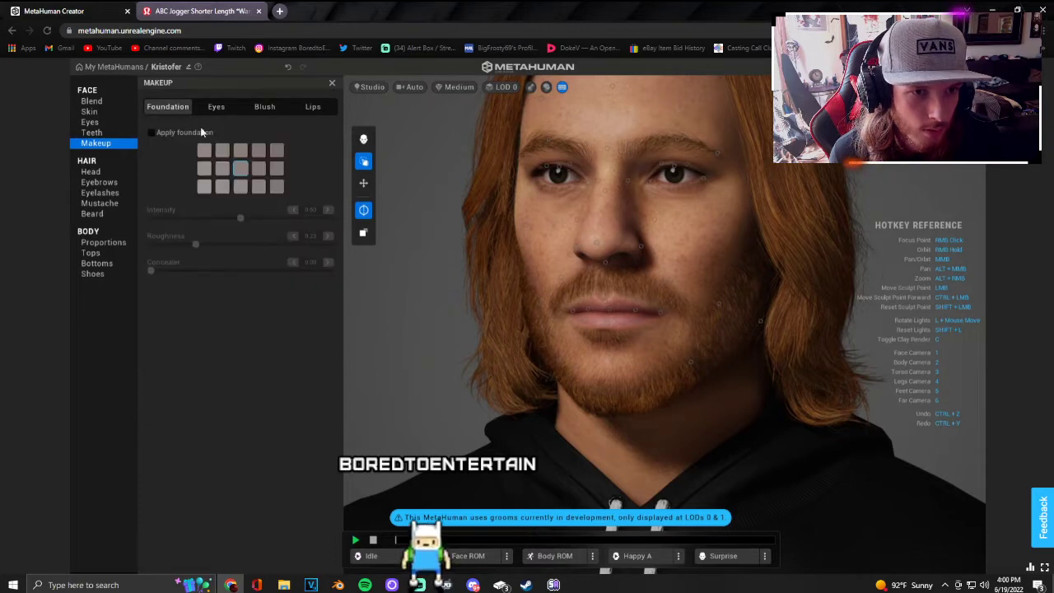
click(152, 134)
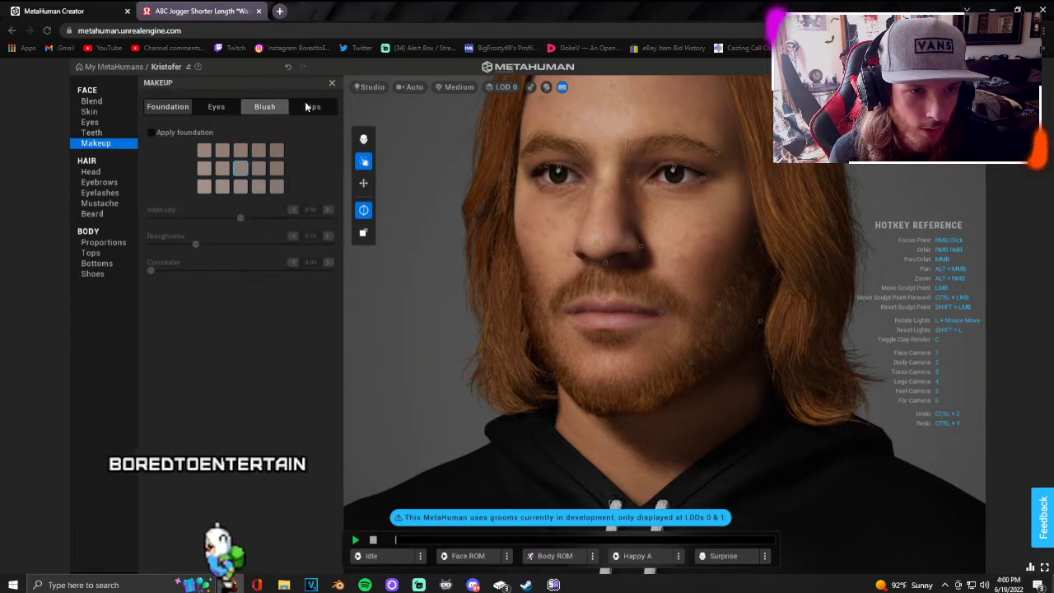
click(216, 107)
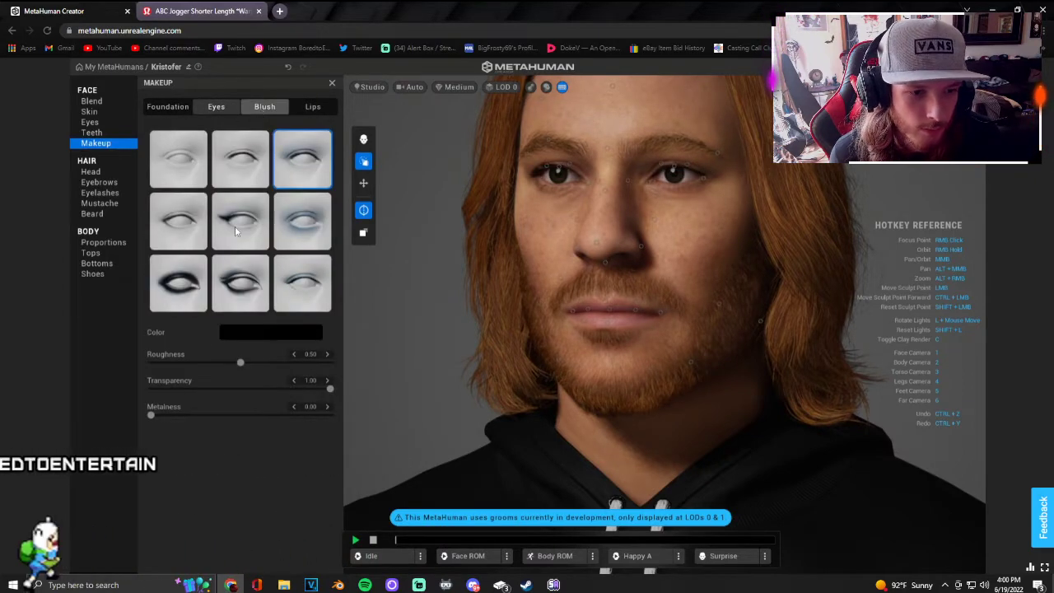
click(181, 307)
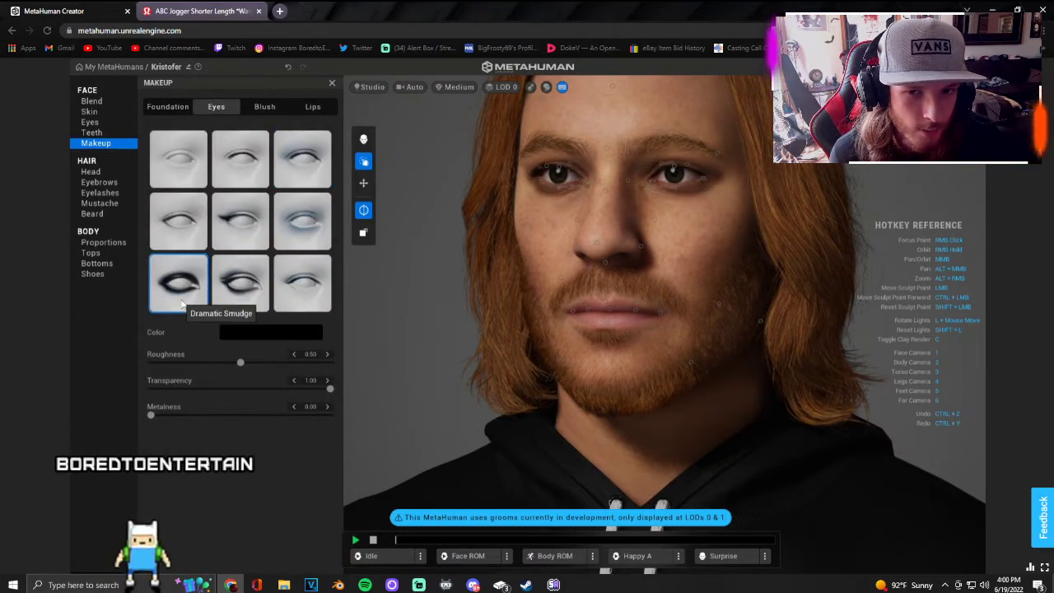
drag(238, 359, 317, 362)
Step: Try a near-white eye makeup colour (hex FDFDFD) and return it to black (000000)
click(264, 331)
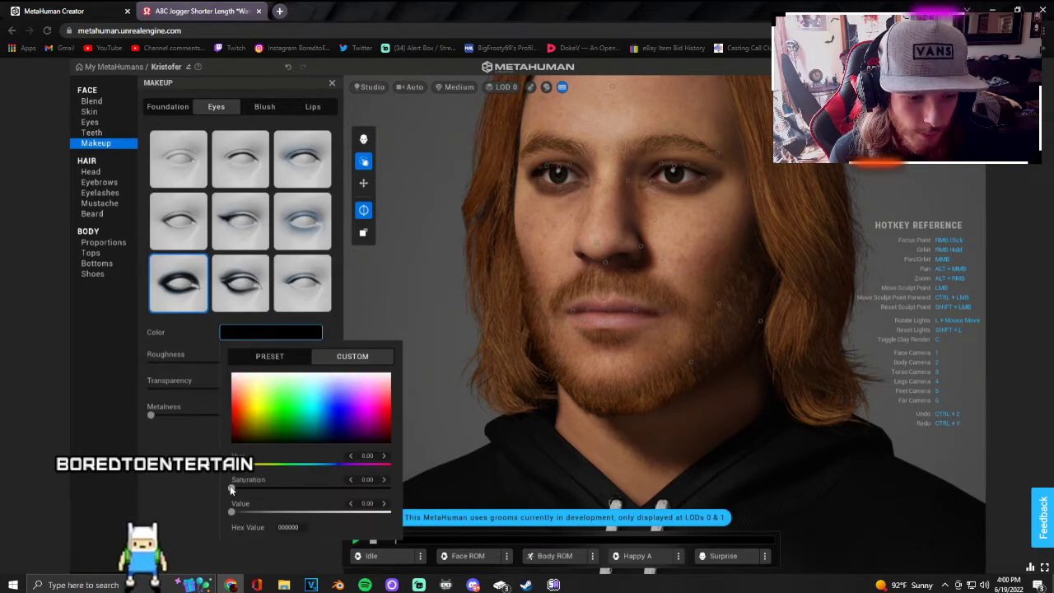
drag(231, 511, 390, 520)
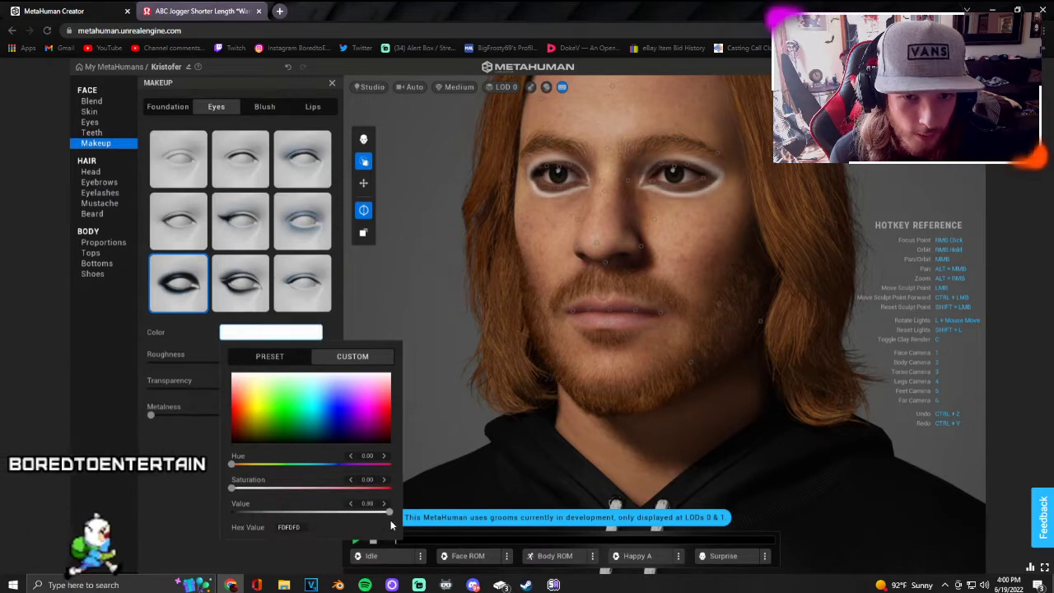
drag(216, 508, 194, 503)
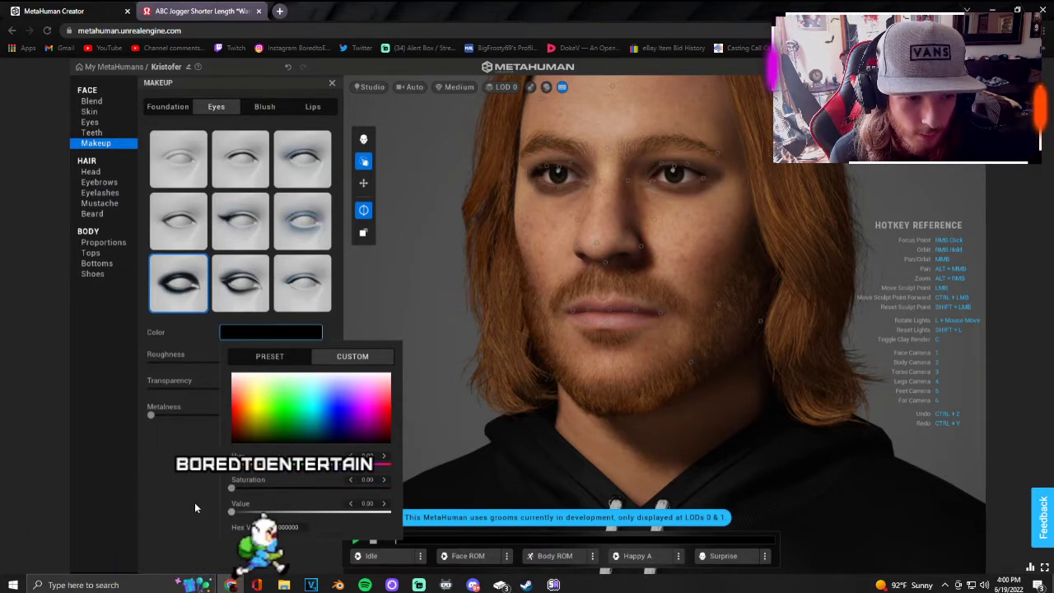
click(190, 332)
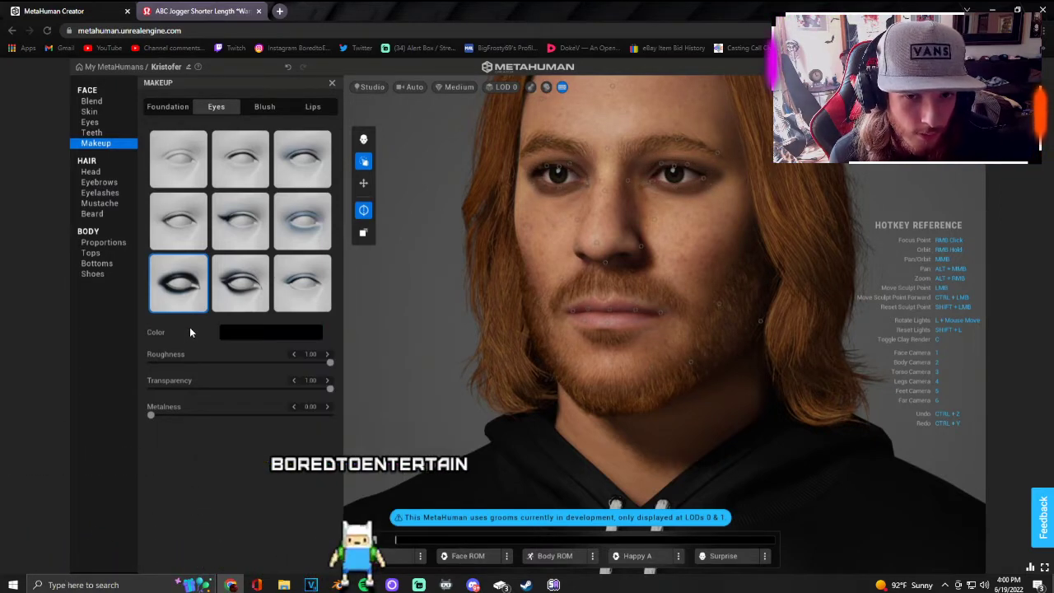
Step: Check the eye makeup from a distance and switch its style to Cat Eye
scroll(544, 251, down, 3)
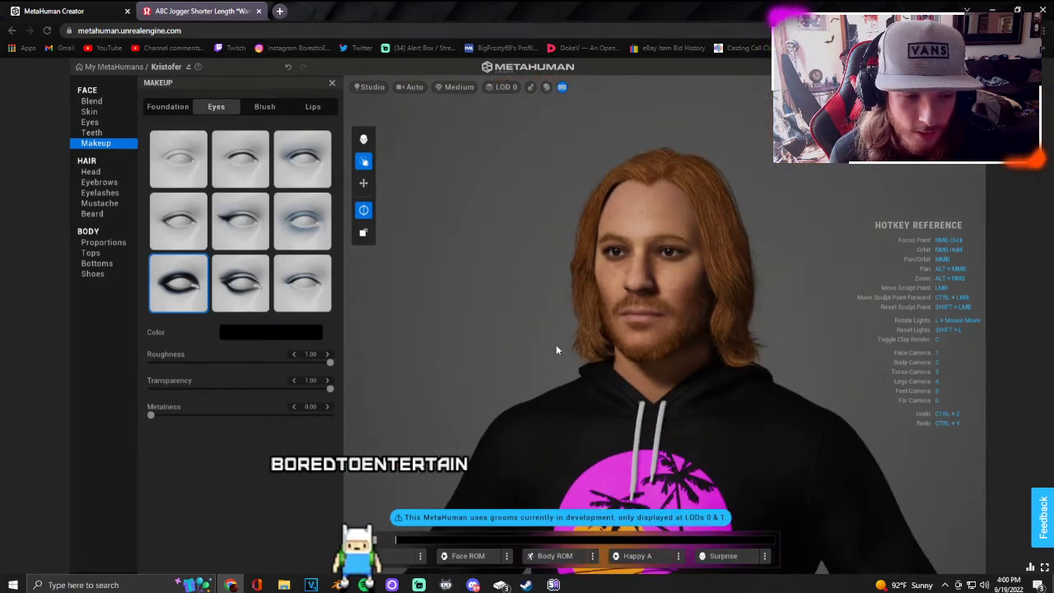
scroll(540, 344, up, 3)
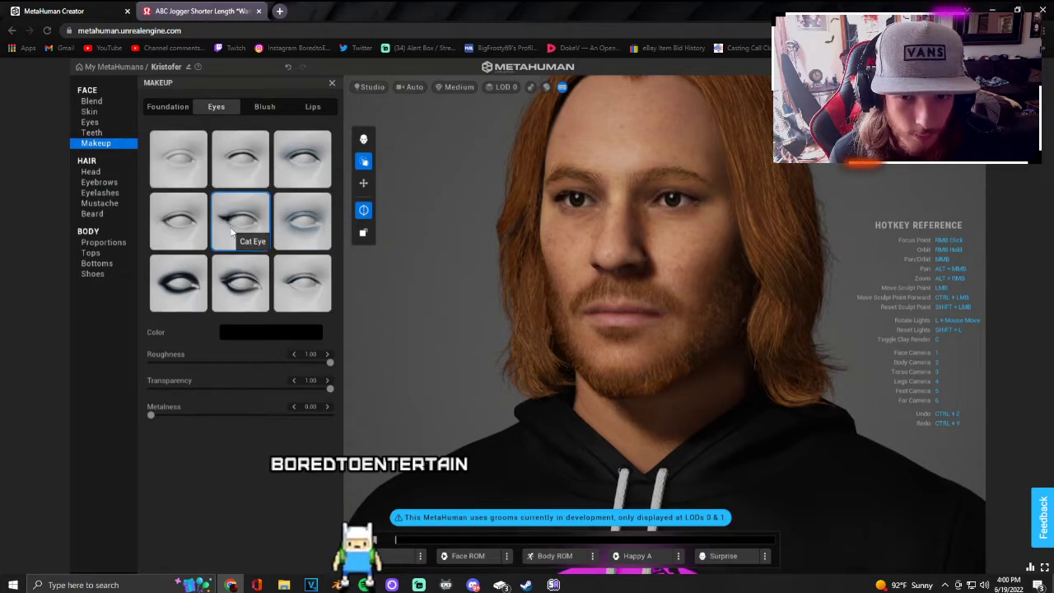
Step: Try the Angled blush on the cheeks and reset the face to no blush
click(246, 108)
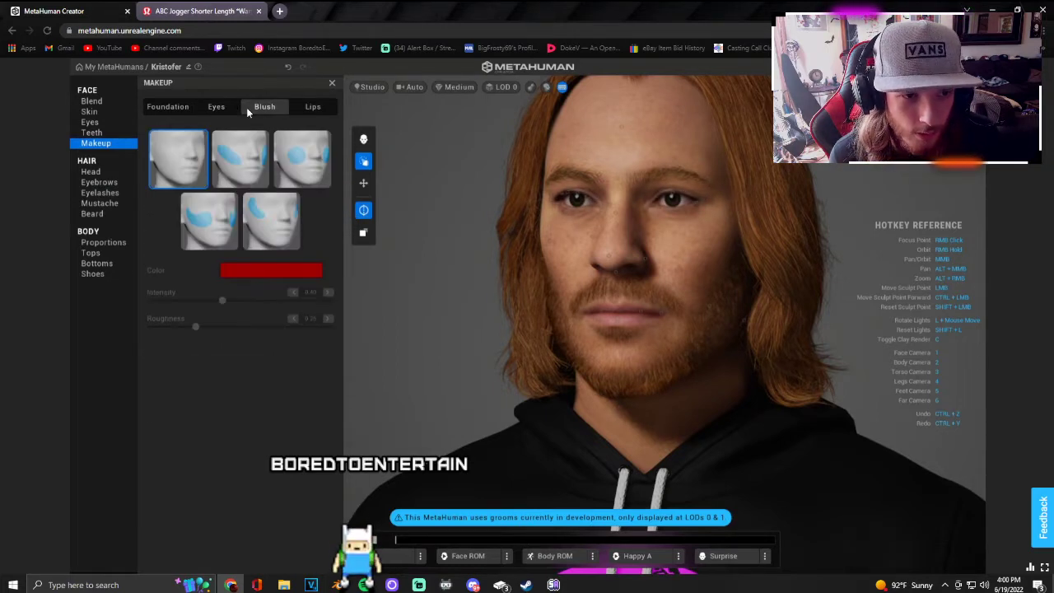
click(252, 154)
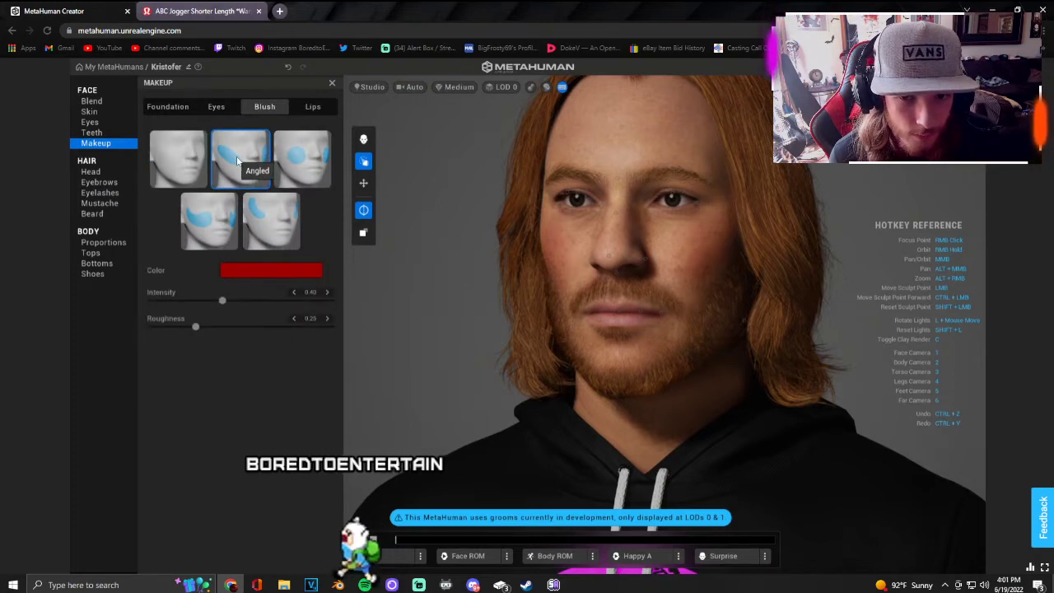
click(162, 163)
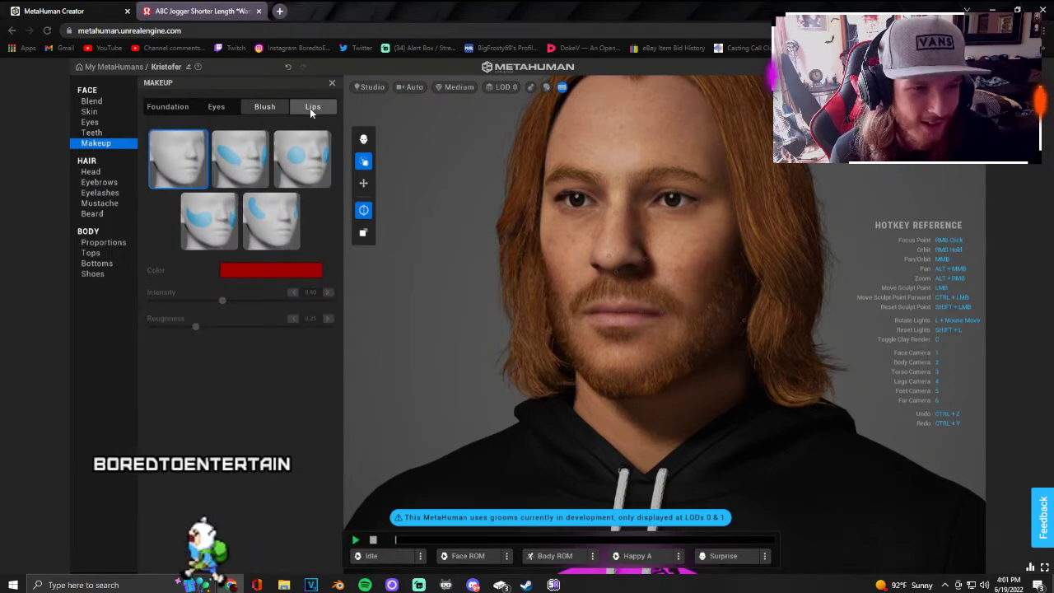
Step: Try foundation in the first orange swatch with intensity 1.00, roughness 0.00 and concealer 1.00, and turn it off again
click(161, 108)
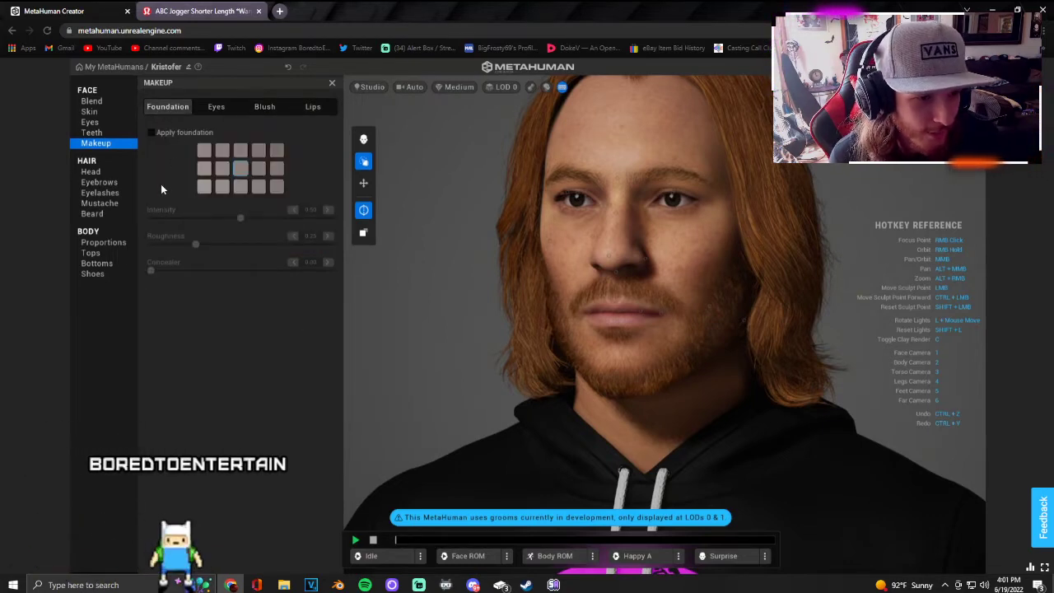
click(151, 133)
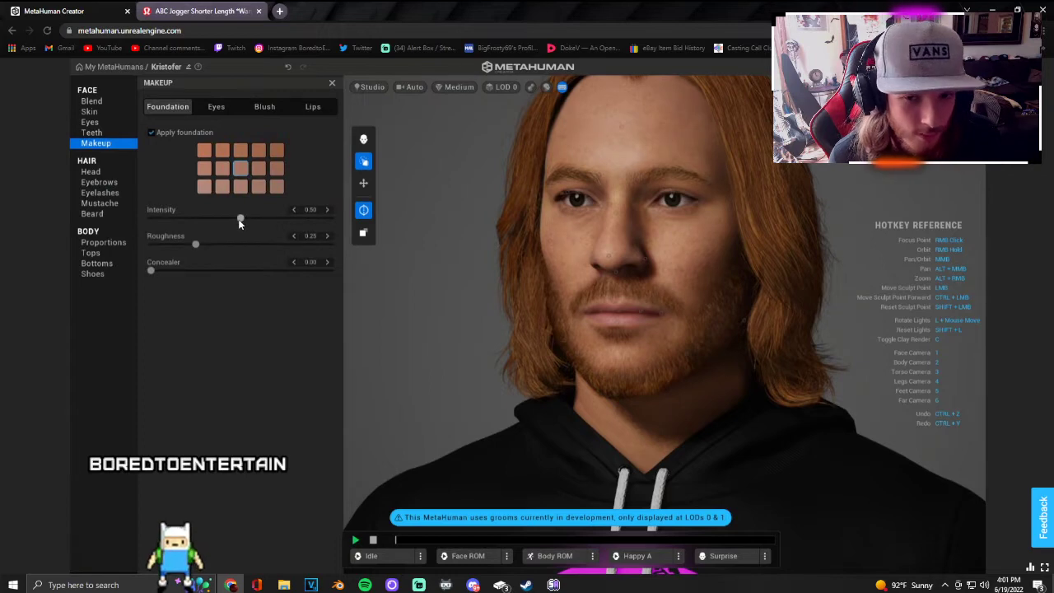
click(201, 147)
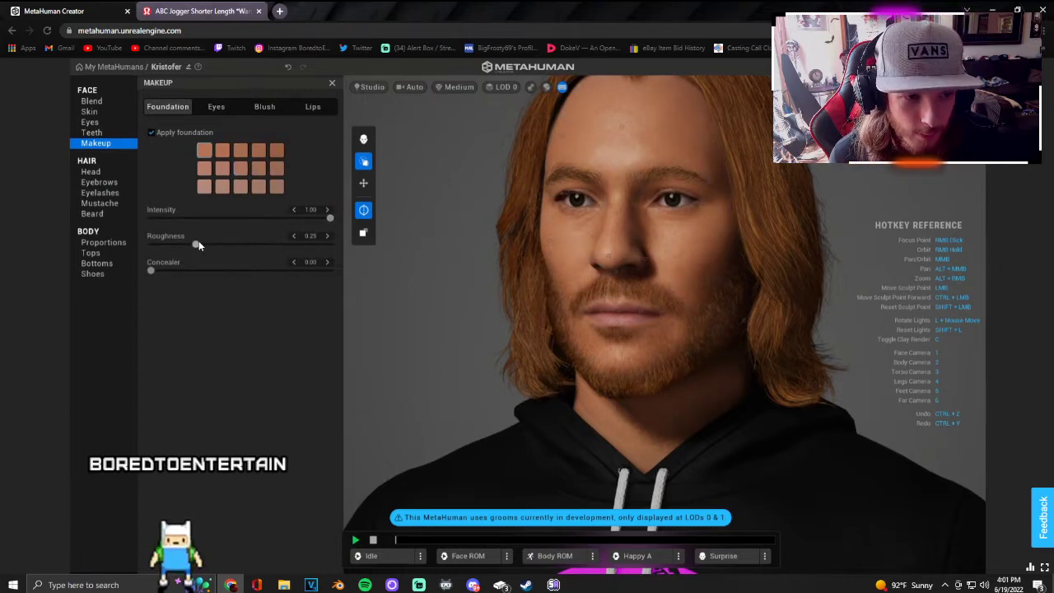
drag(329, 245, 78, 268)
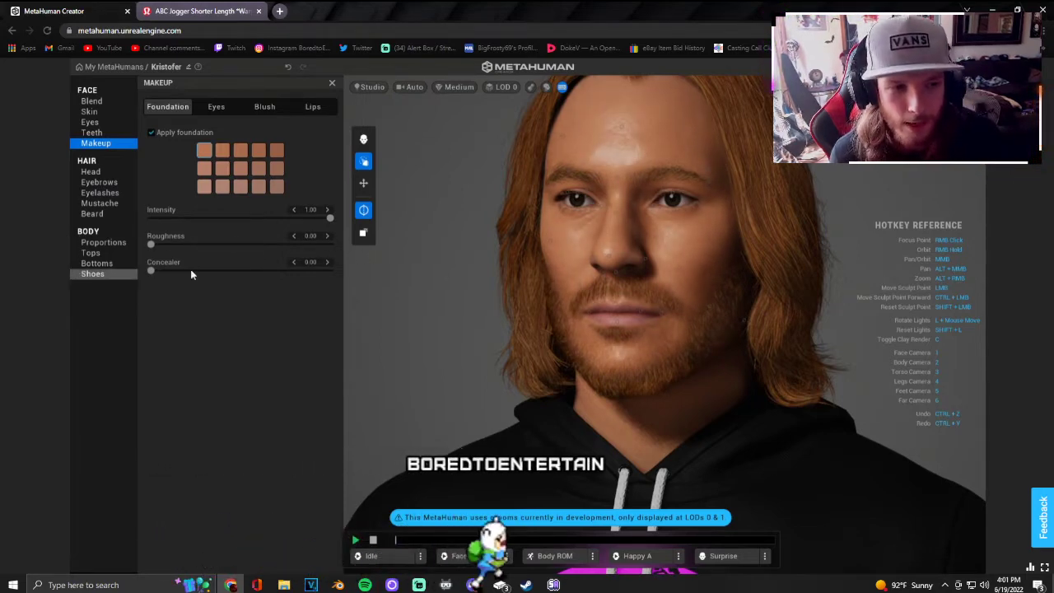
right_drag(547, 277, 705, 294)
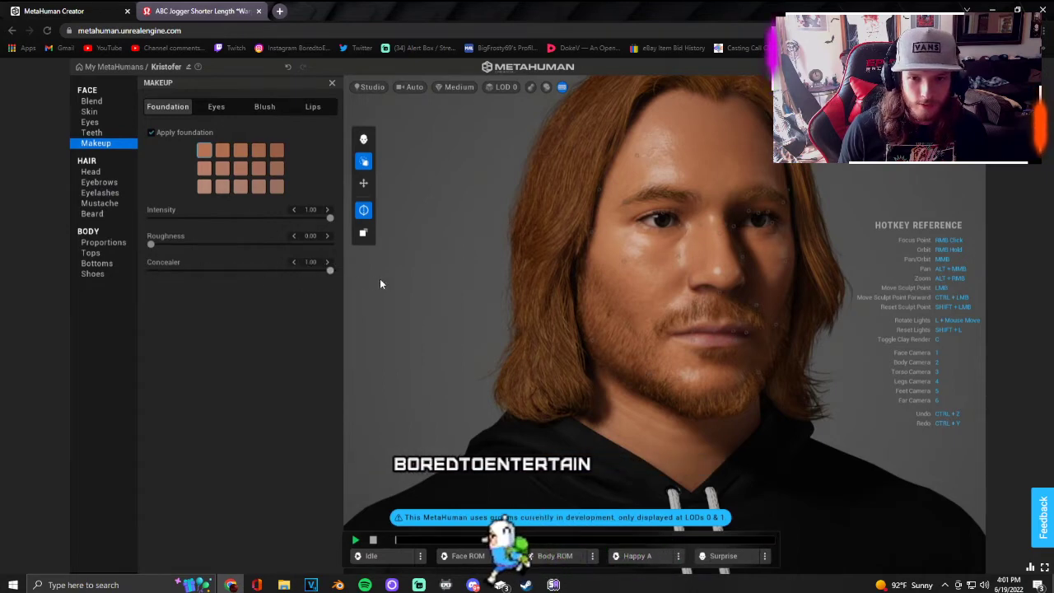
drag(151, 270, 438, 288)
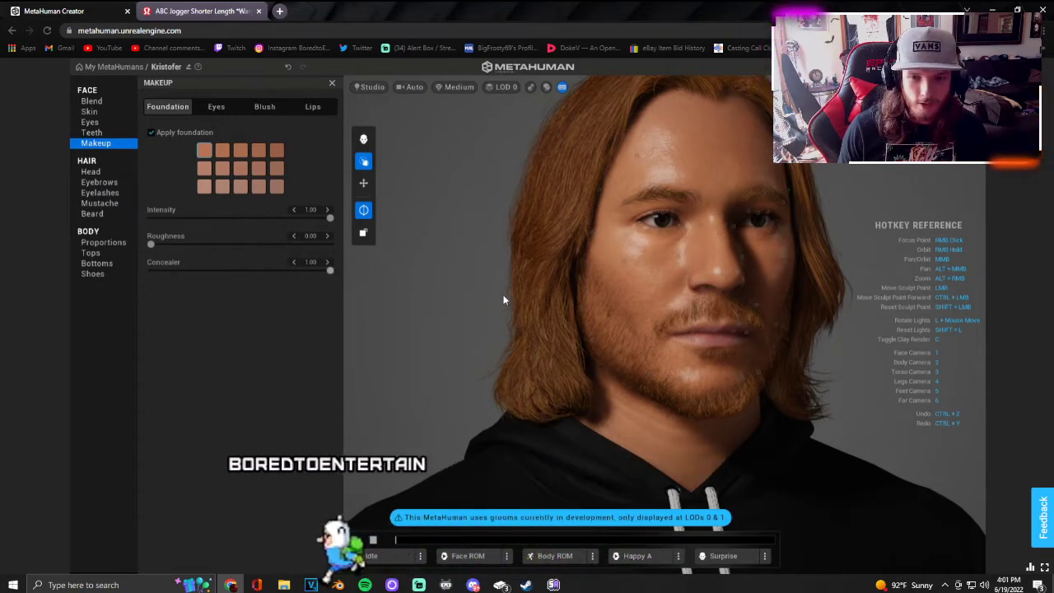
drag(665, 306, 427, 321)
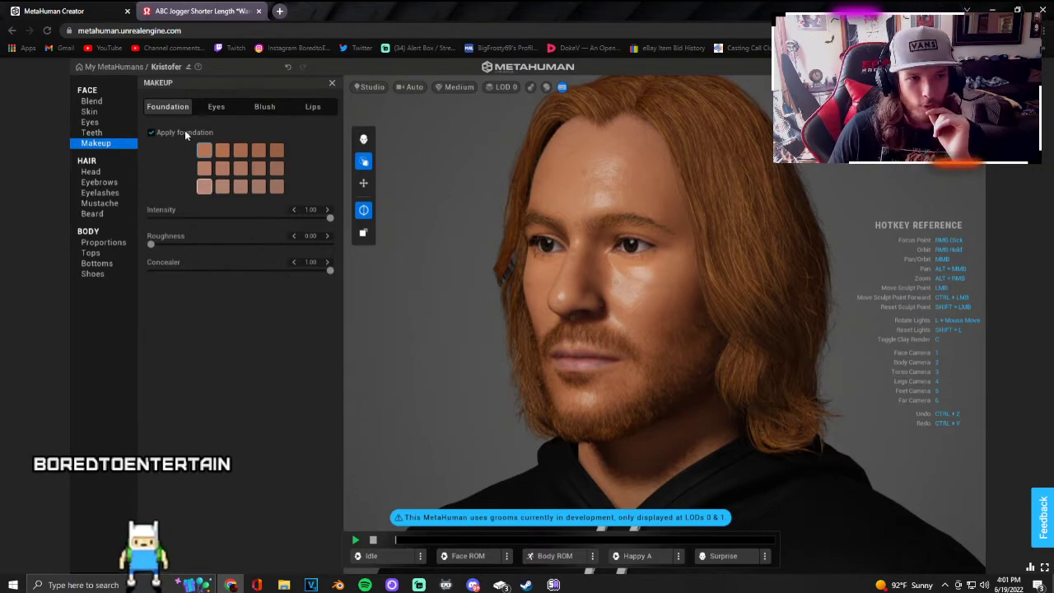
click(151, 133)
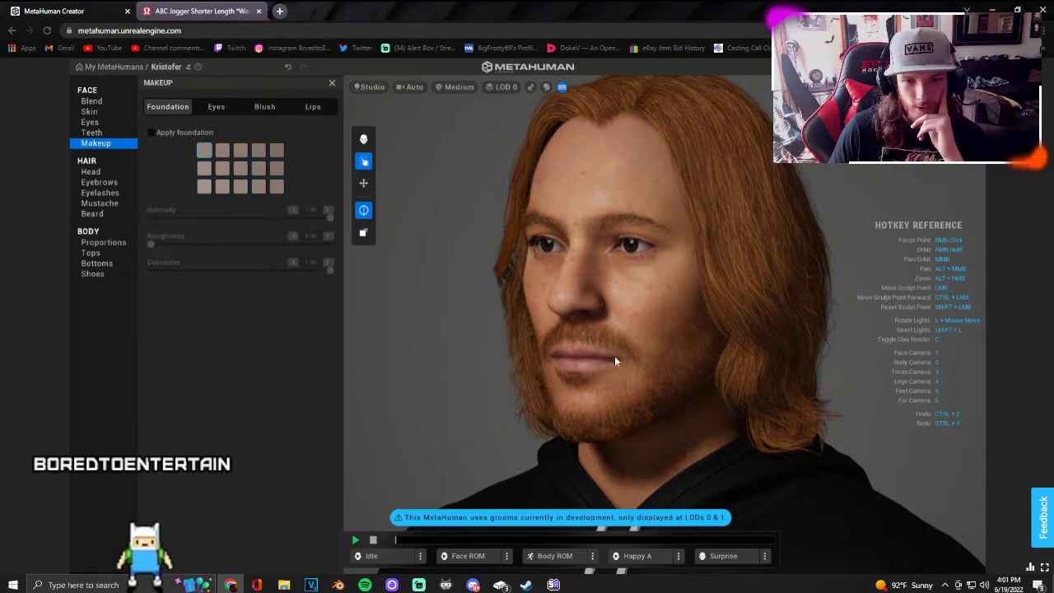
Step: Examine the face up close from front and three-quarter angles, covering the skin, eyes, brows, forehead and hairline
drag(559, 383, 602, 365)
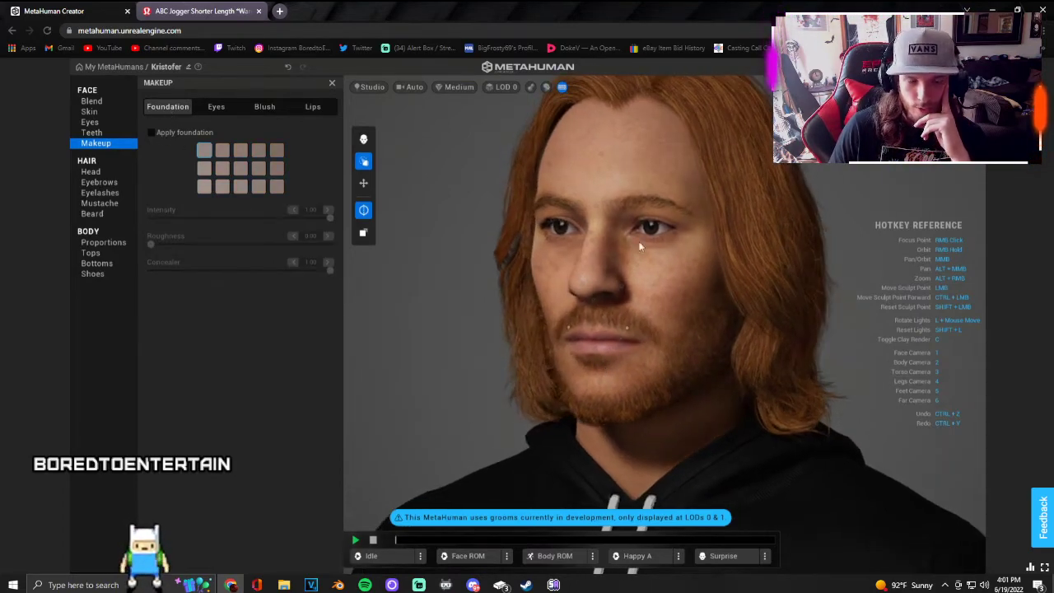
scroll(623, 223, up, 2)
mouse_move(647, 205)
right_down()
mouse_move(687, 230)
mouse_move(770, 190)
mouse_move(545, 368)
right_up()
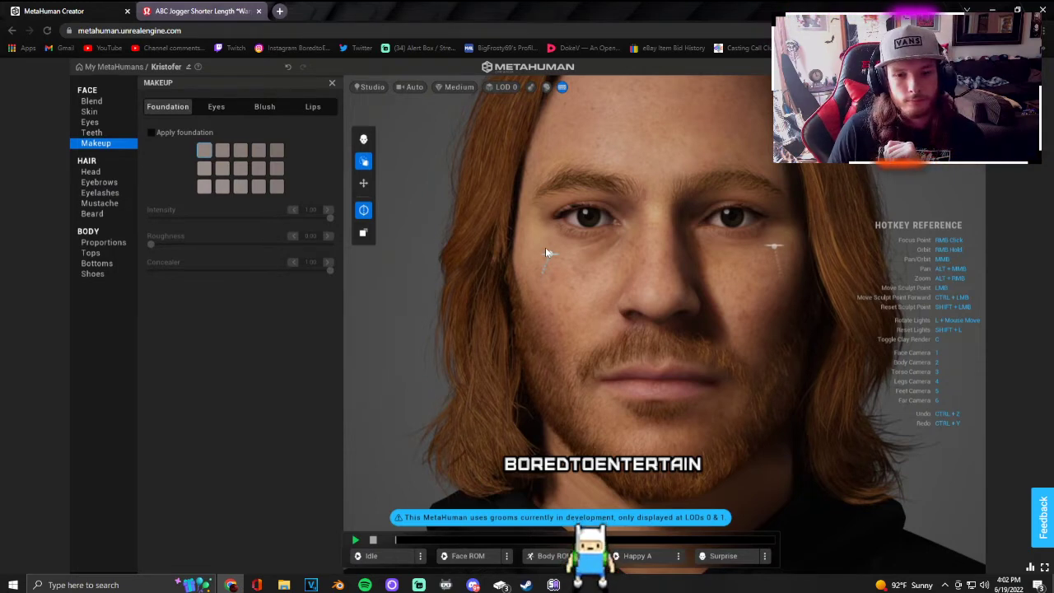
scroll(624, 218, down, 2)
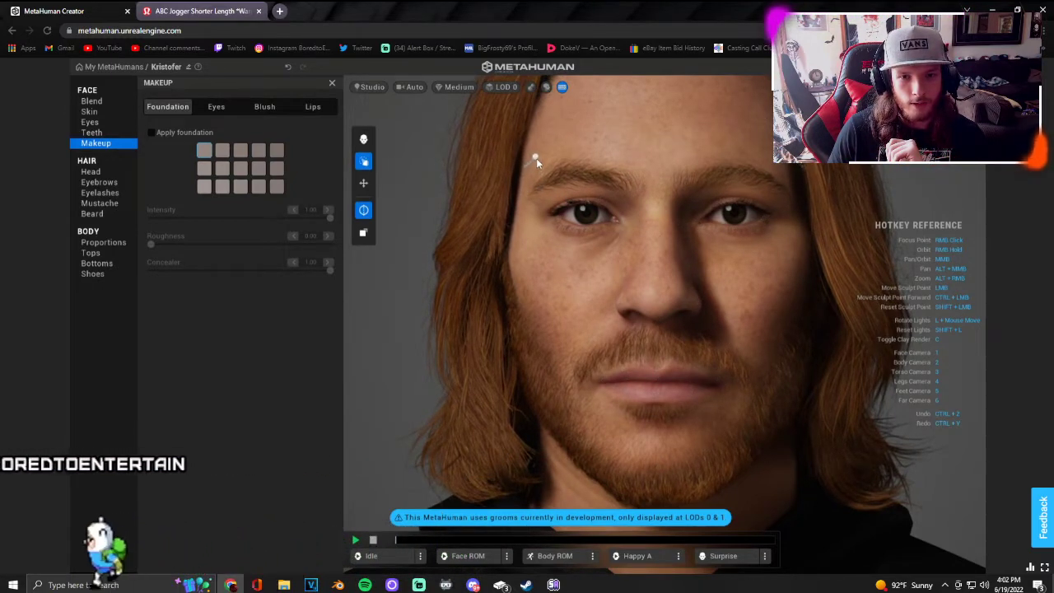
middle_drag(652, 163, 539, 248)
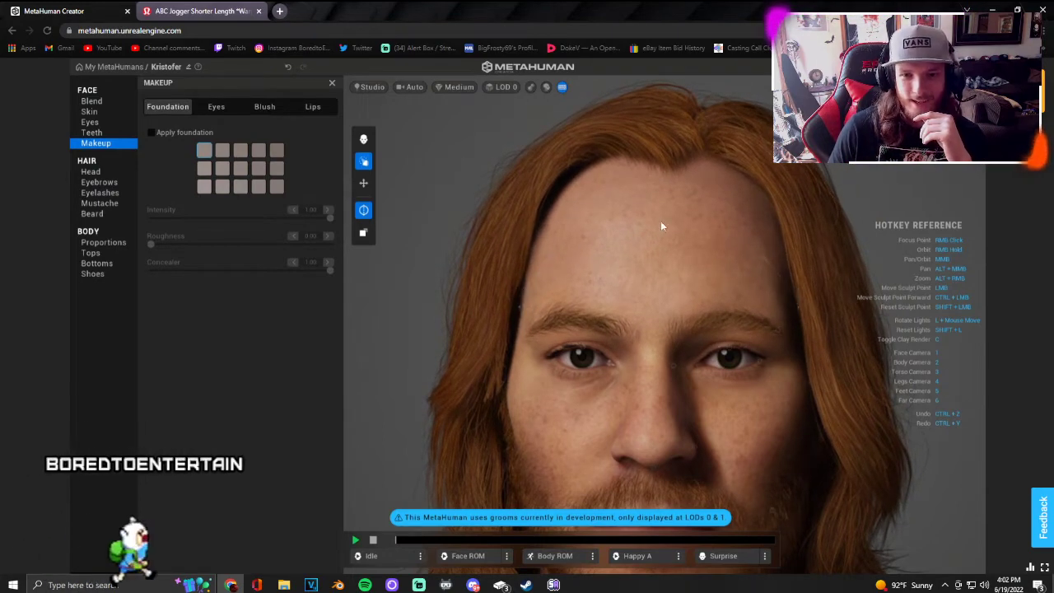
drag(653, 245, 643, 294)
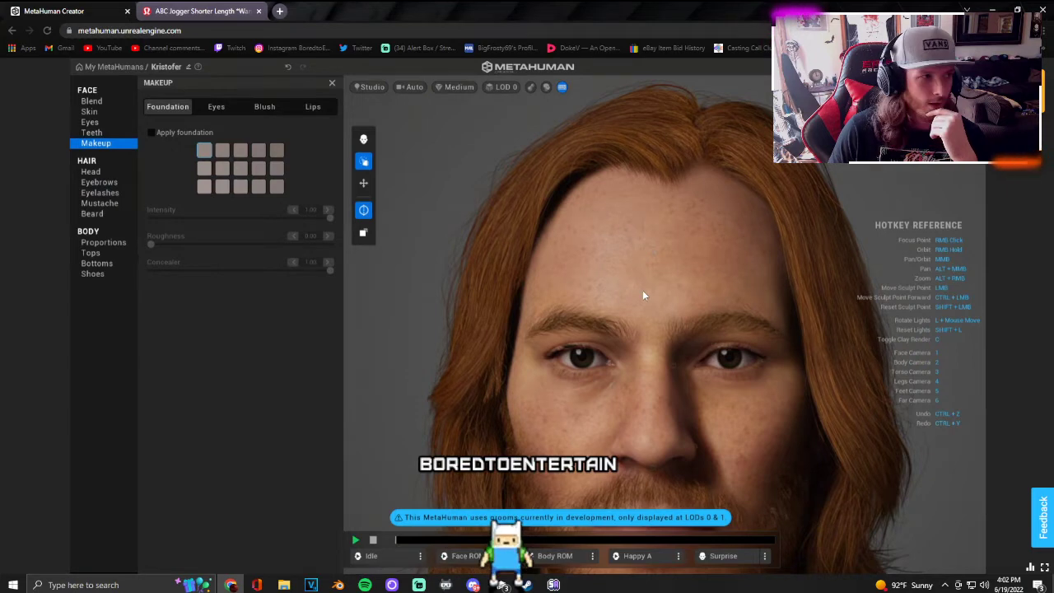
middle_drag(718, 322, 643, 262)
right_drag(664, 271, 547, 266)
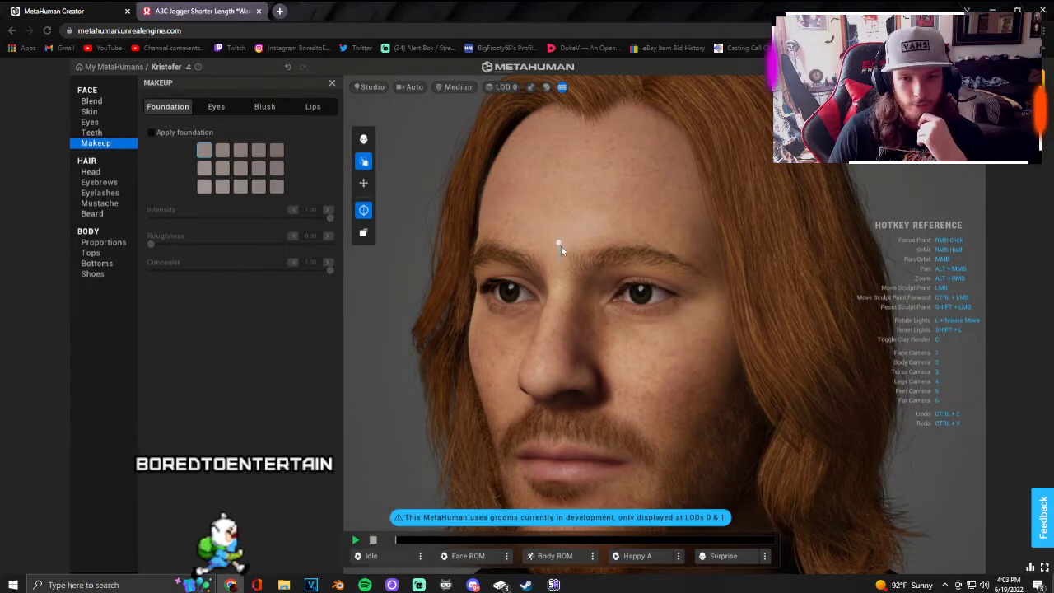
middle_drag(577, 272, 695, 254)
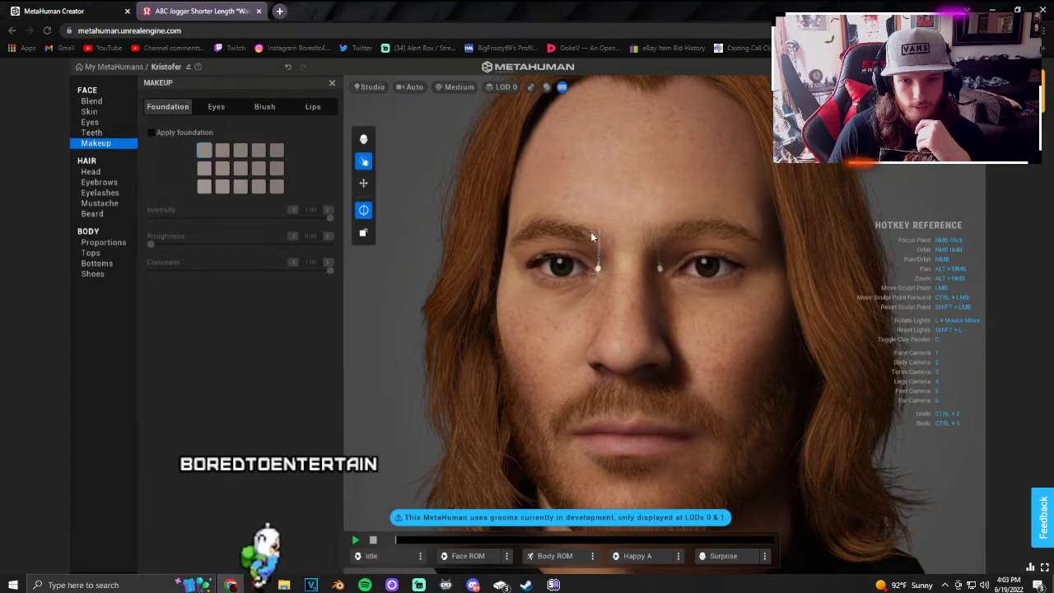
mouse_move(586, 226)
right_down()
mouse_move(635, 229)
mouse_move(608, 231)
right_up()
Step: Review the character at upper-body distance, and inspect the face and hair close up from the front and in profile
key(1)
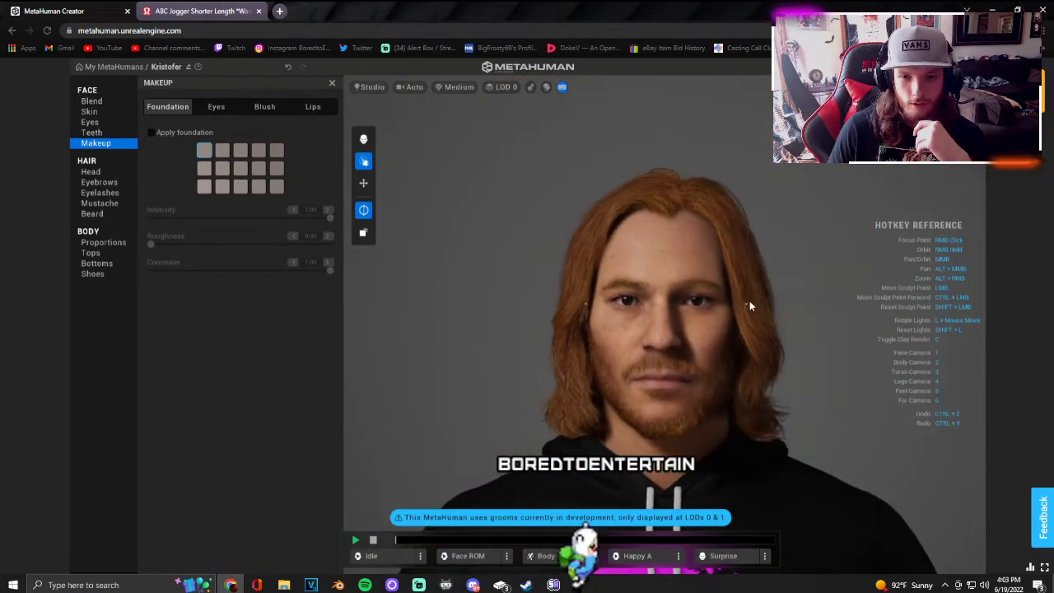
key(3)
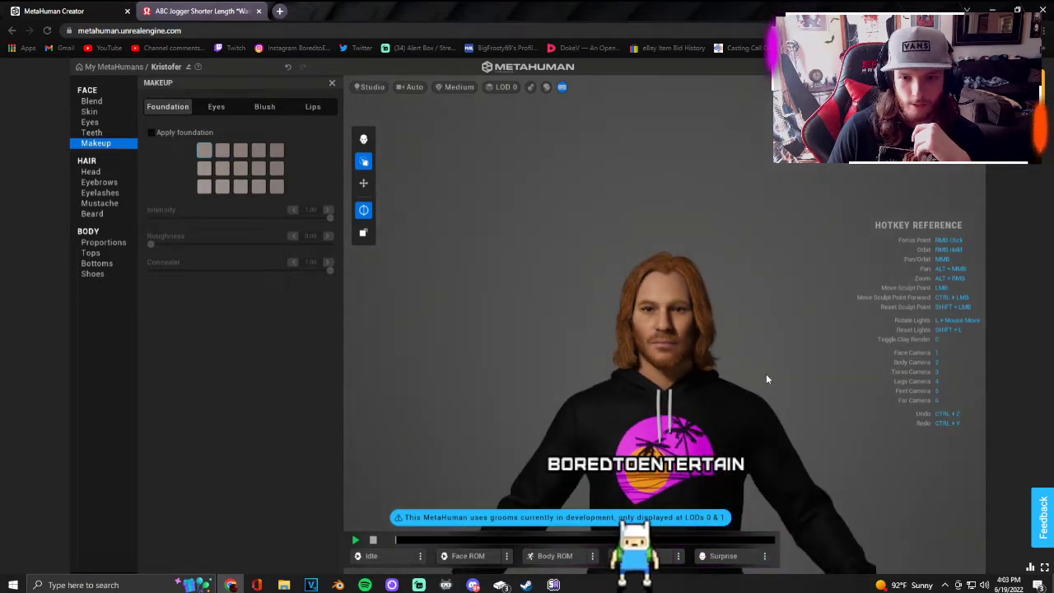
key(3)
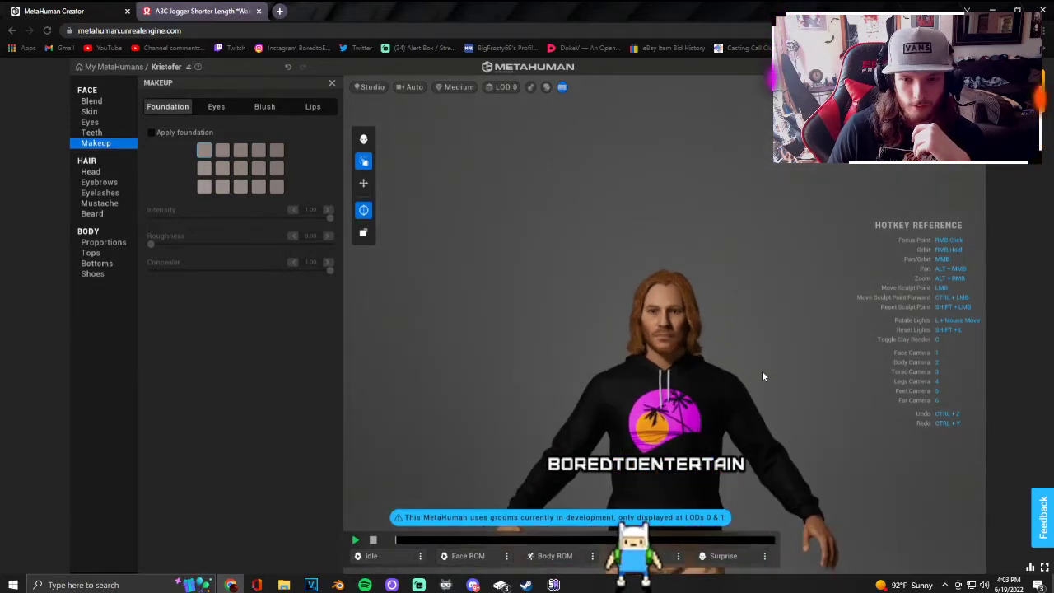
key(1)
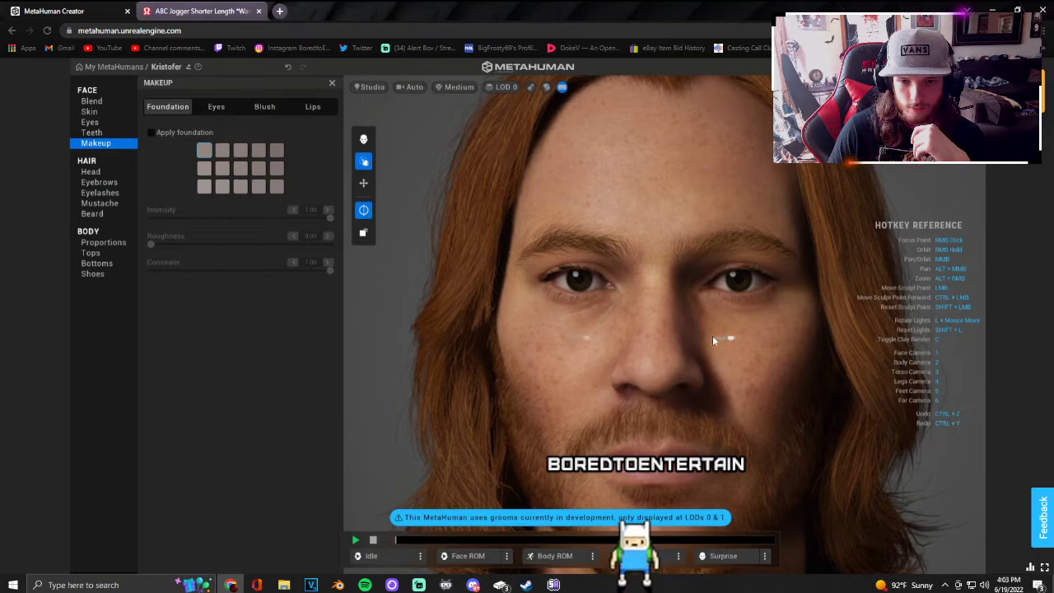
mouse_move(651, 370)
right_down()
mouse_move(853, 341)
mouse_move(819, 302)
mouse_move(841, 308)
right_up()
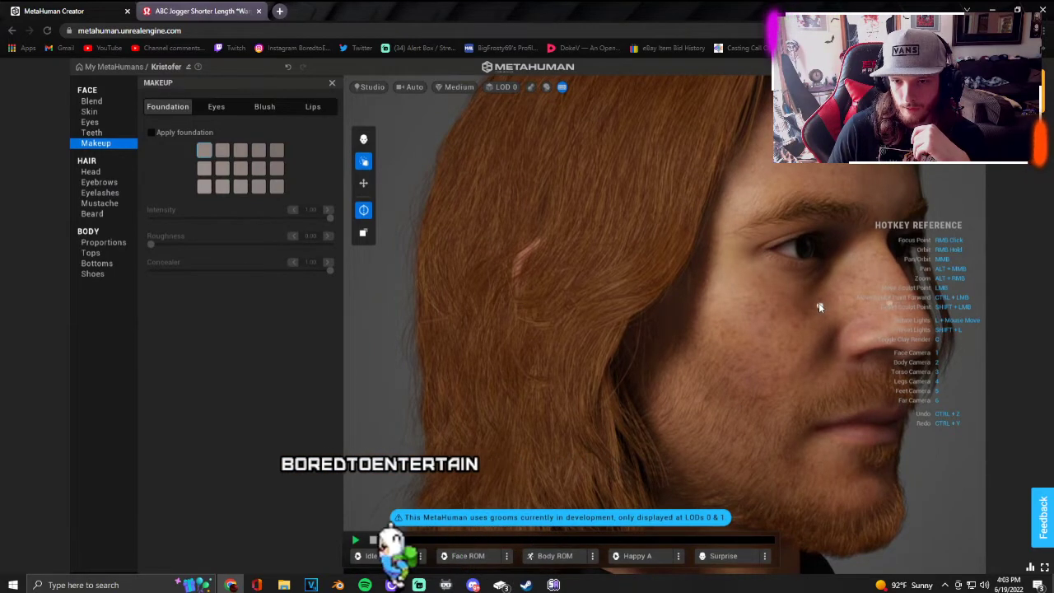
mouse_move(817, 306)
right_down()
mouse_move(740, 312)
mouse_move(758, 318)
mouse_move(674, 317)
mouse_move(563, 355)
mouse_move(631, 360)
right_up()
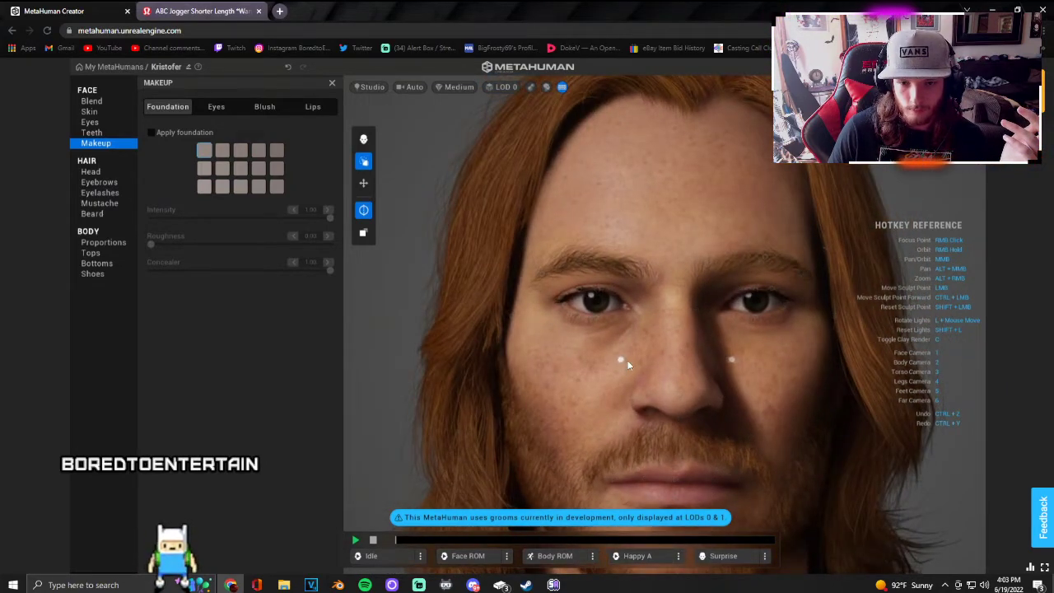
right_drag(653, 364, 851, 364)
right_drag(759, 368, 546, 385)
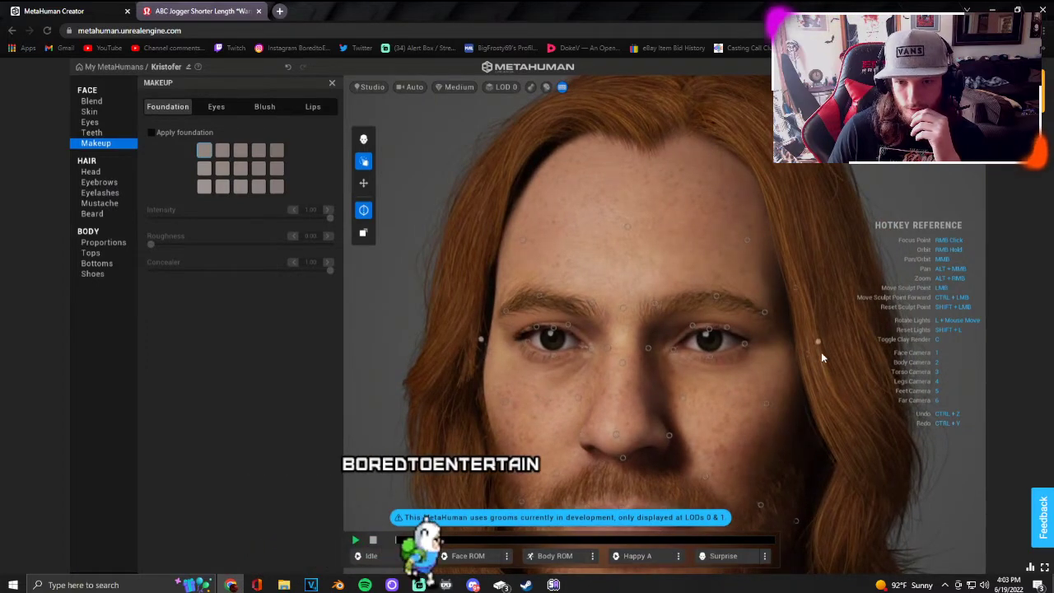
Step: Pull the paired sculpt points at the outer sides of the face, beside the eyes, inward toward the cheeks
mouse_move(819, 344)
mouse_down()
mouse_move(756, 385)
mouse_move(784, 364)
mouse_move(762, 370)
mouse_up()
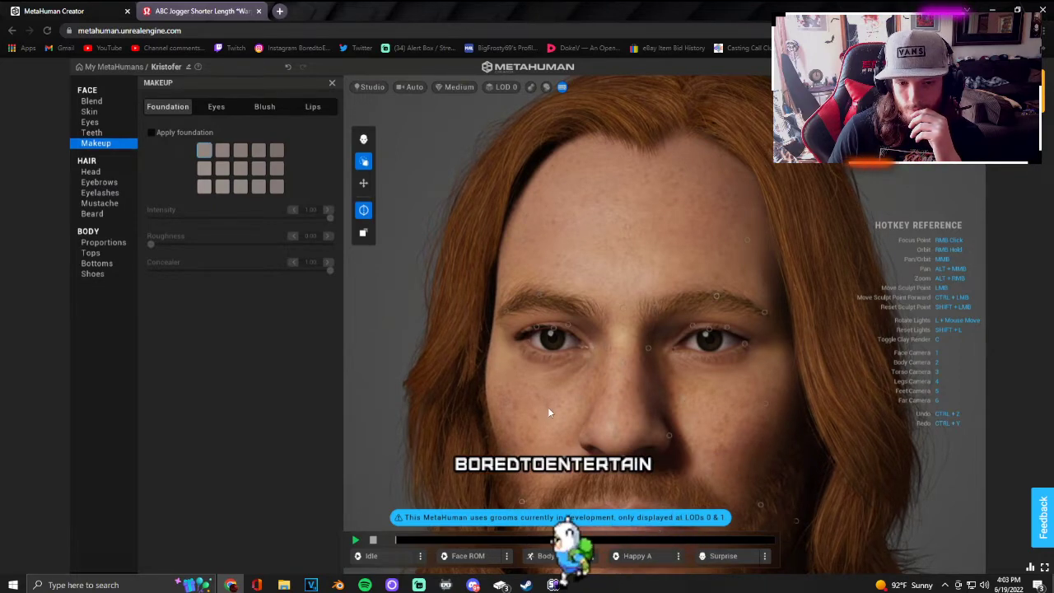
scroll(611, 436, down, 3)
middle_drag(613, 415, 616, 386)
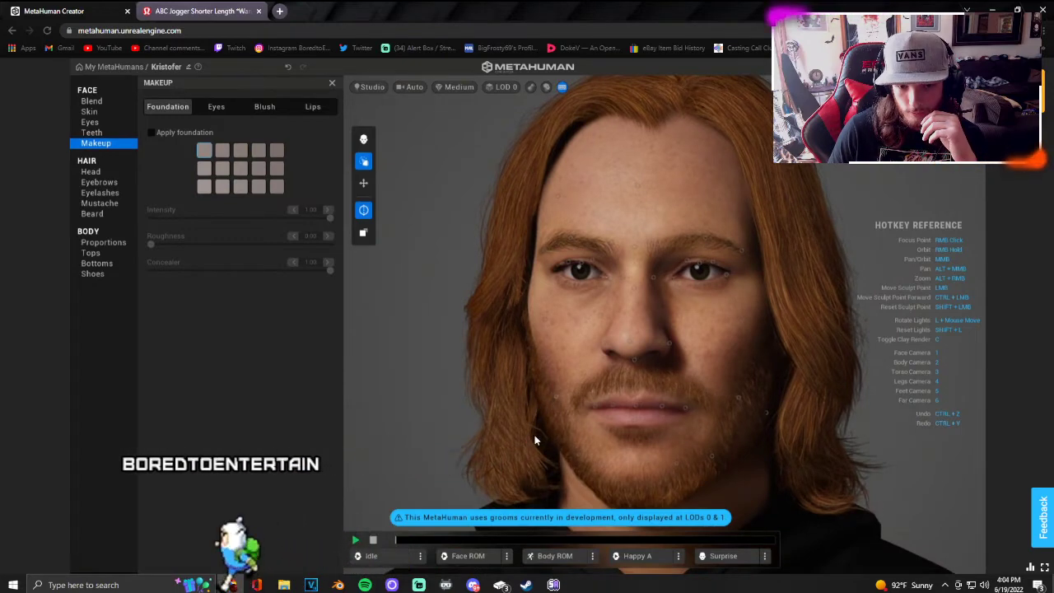
Step: Reshape the eyes by lowering the upper eyelids and nudging the outer corners slightly inward, checking them up close
right_drag(569, 422, 612, 420)
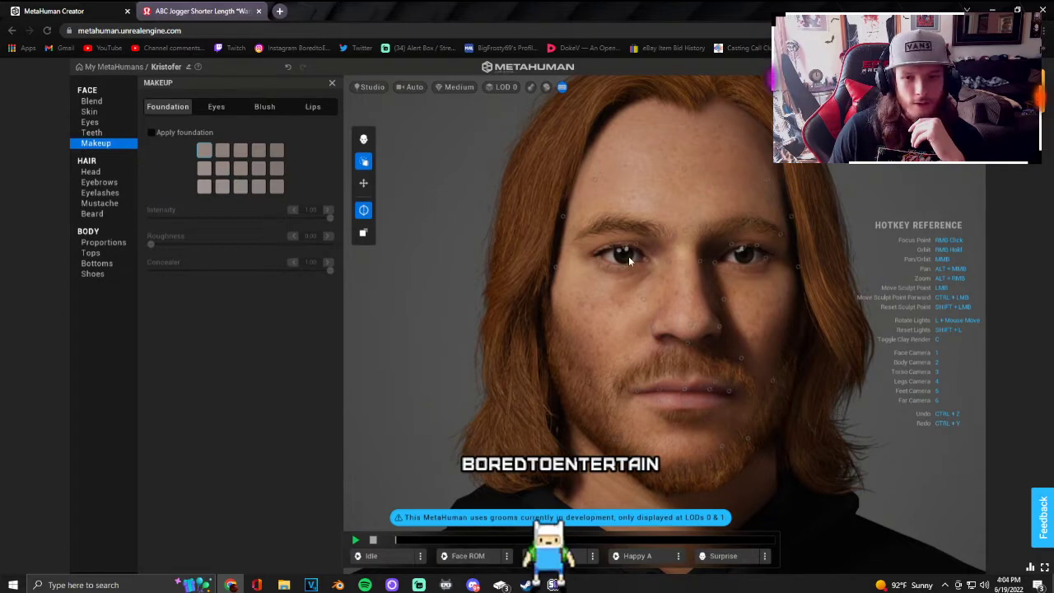
scroll(626, 247, up, 2)
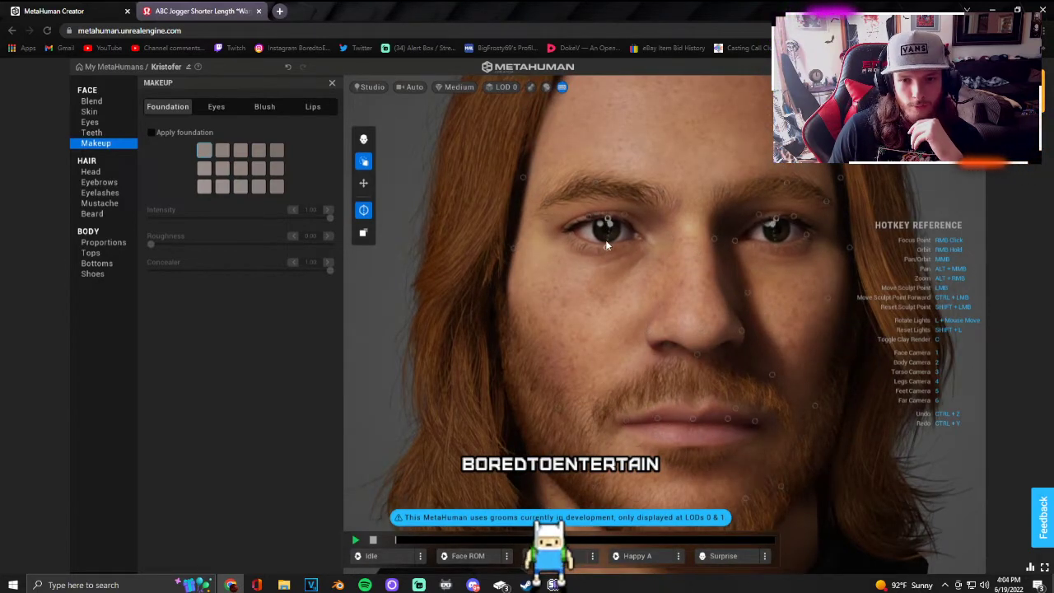
drag(607, 214, 608, 232)
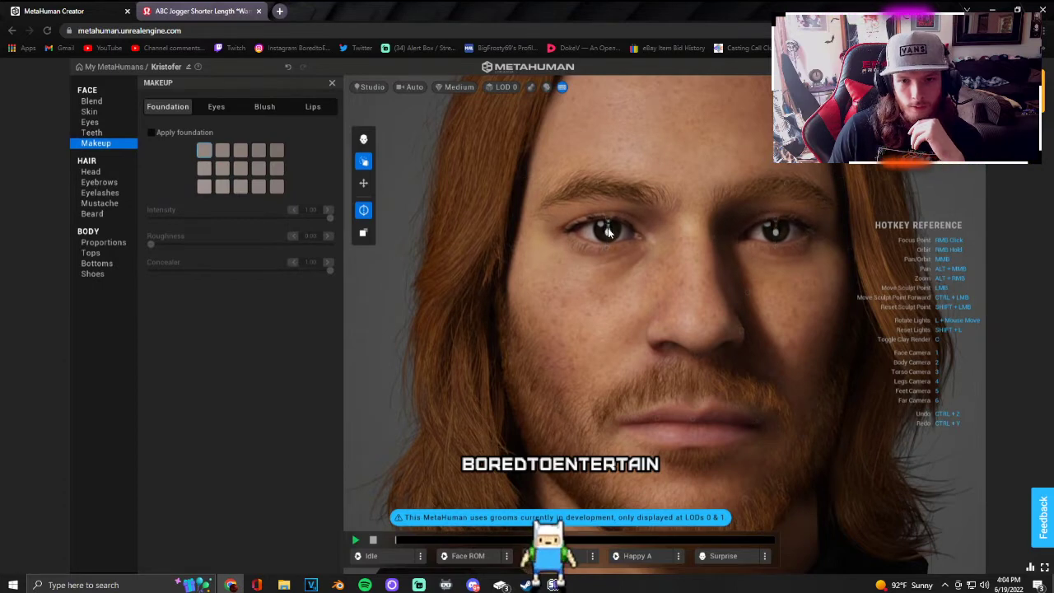
right_drag(743, 267, 708, 267)
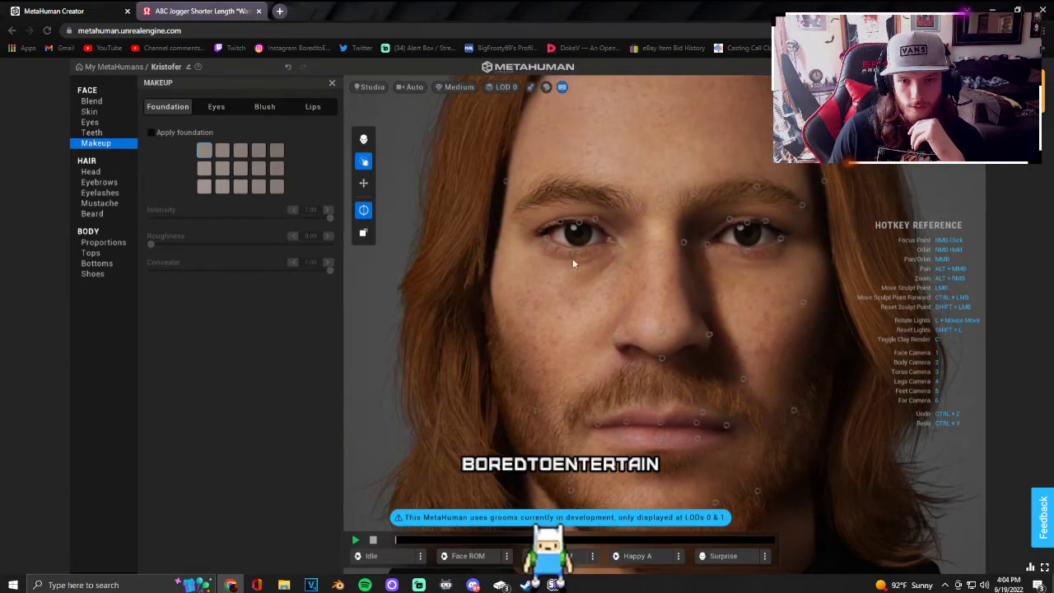
mouse_move(524, 239)
mouse_down()
mouse_move(479, 239)
mouse_move(544, 237)
mouse_move(530, 239)
mouse_up()
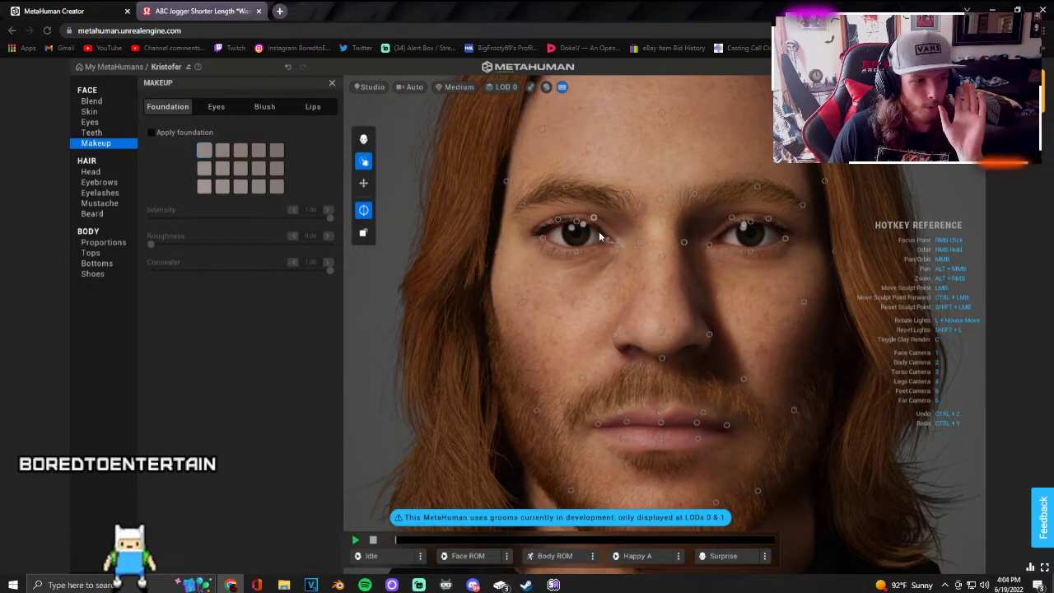
mouse_move(771, 317)
right_down()
mouse_move(730, 318)
mouse_move(798, 313)
mouse_move(794, 321)
right_up()
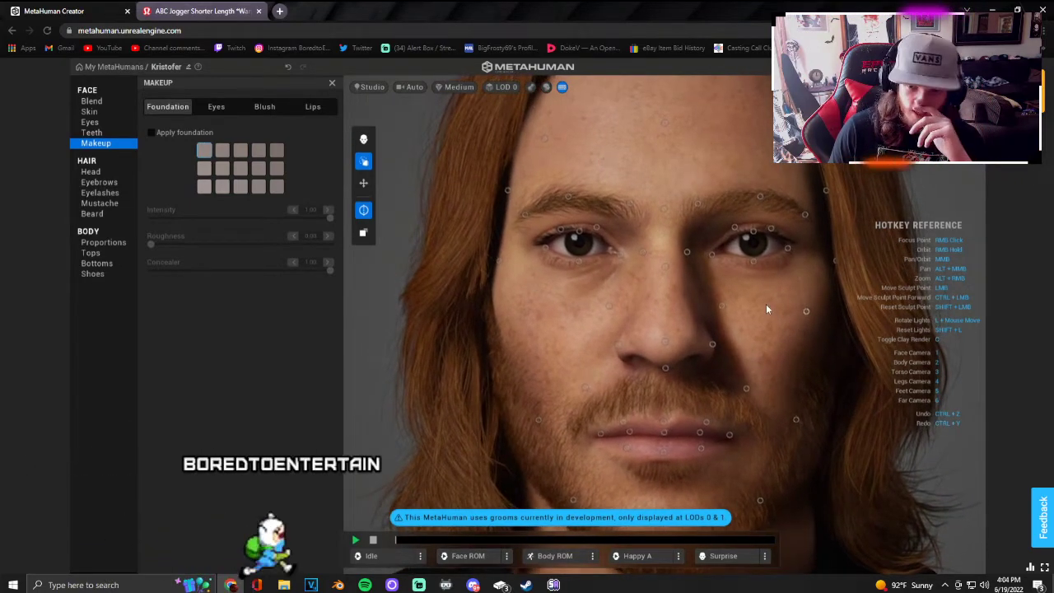
scroll(763, 299, up, 3)
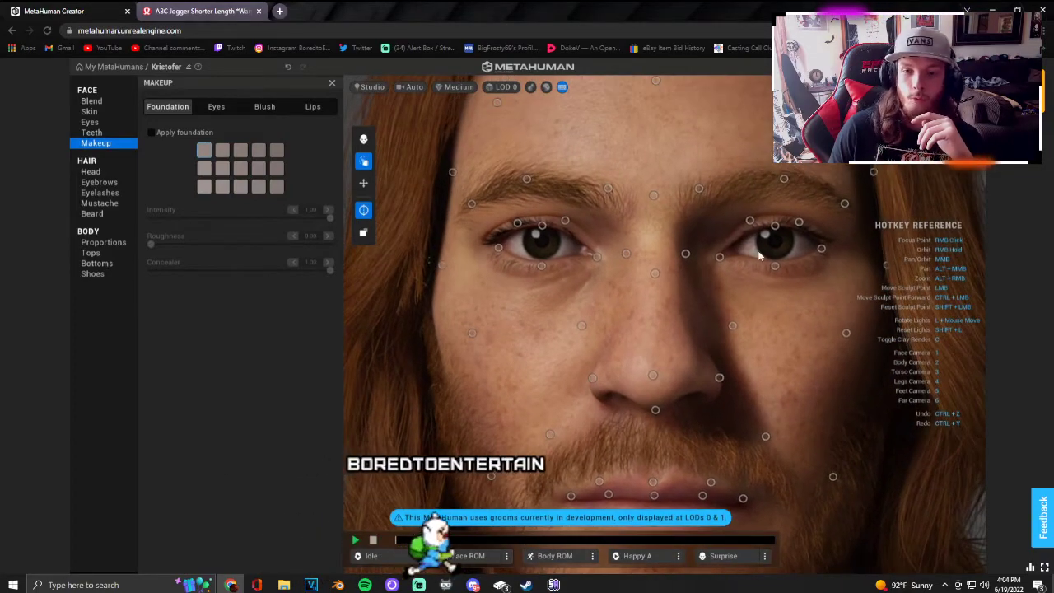
scroll(794, 325, up, 2)
mouse_move(803, 313)
right_down()
mouse_move(734, 320)
mouse_move(708, 259)
right_up()
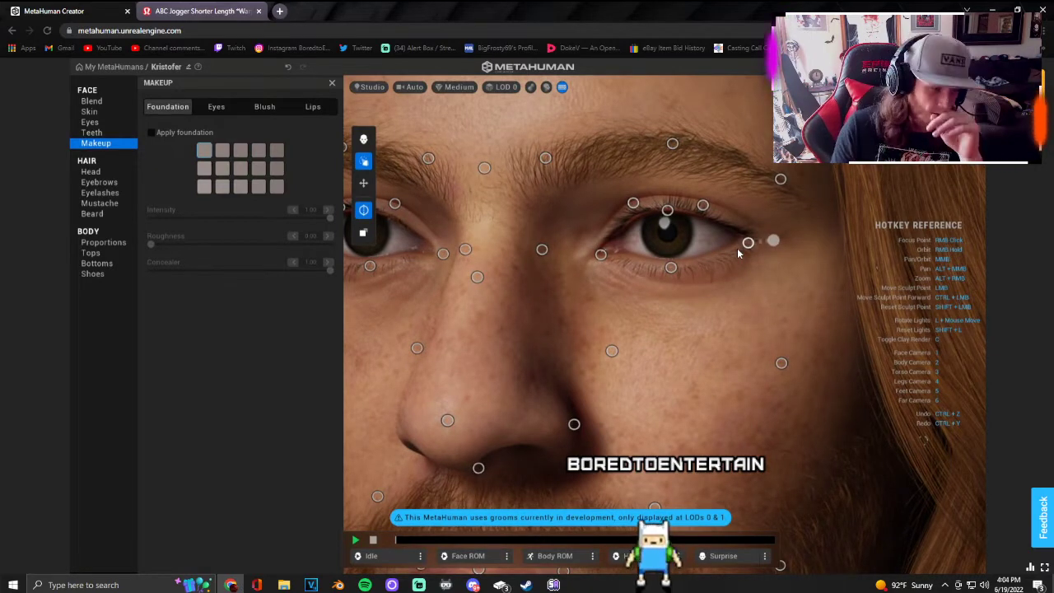
right_drag(572, 221, 604, 218)
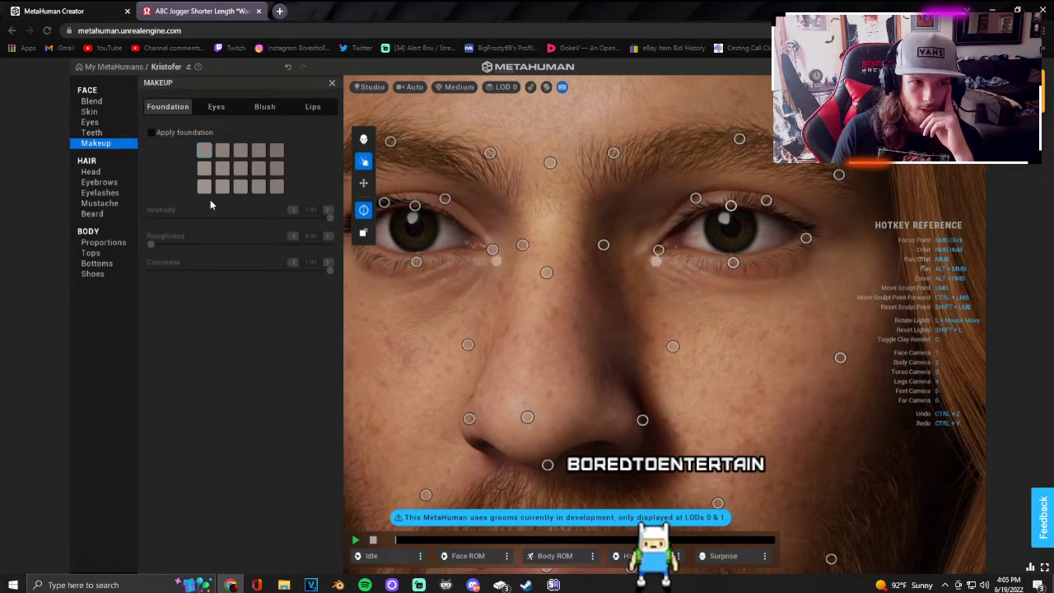
Step: Look at the eyebrow styles and apply the first dark brown eye preset
click(110, 173)
click(100, 182)
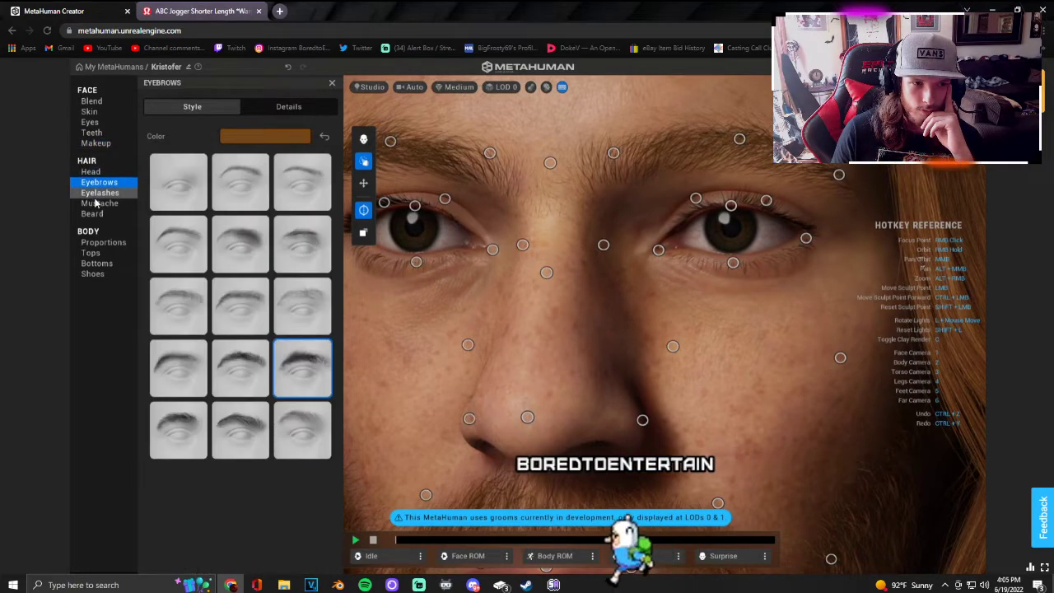
click(90, 122)
click(189, 176)
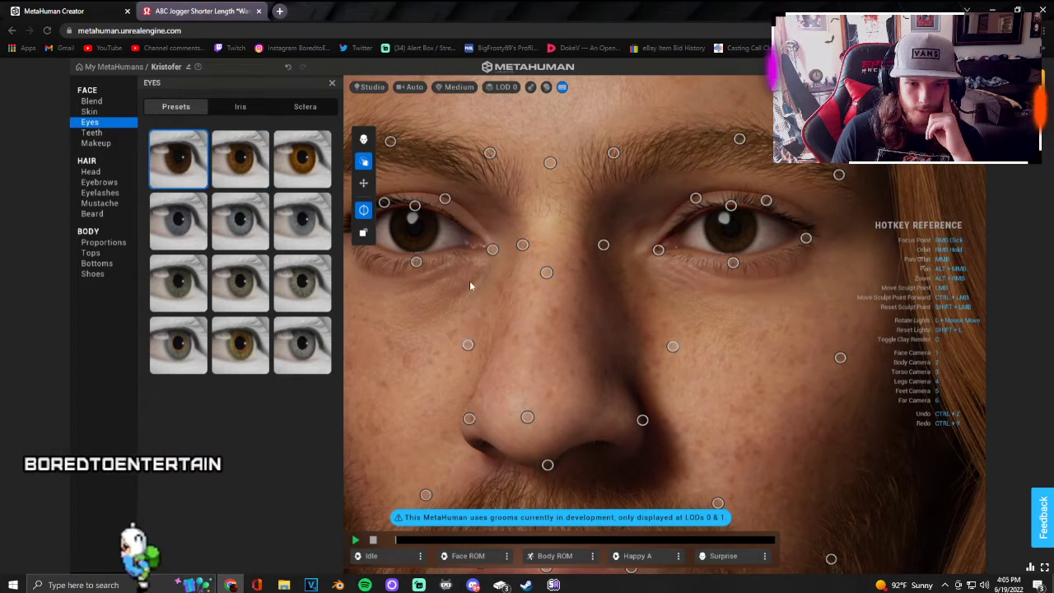
Step: Sculpt the inner part of the upper eyelids lower, and review the result at face and torso distance
mouse_move(445, 201)
mouse_down()
mouse_move(410, 223)
mouse_move(402, 192)
mouse_move(493, 223)
mouse_up()
scroll(700, 267, down, 3)
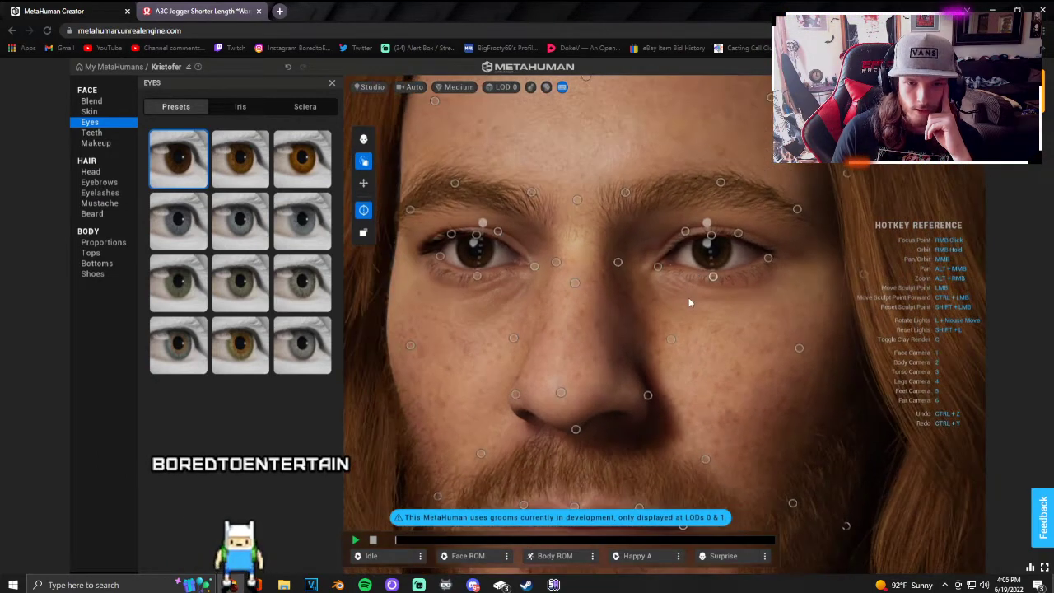
scroll(717, 284, down, 5)
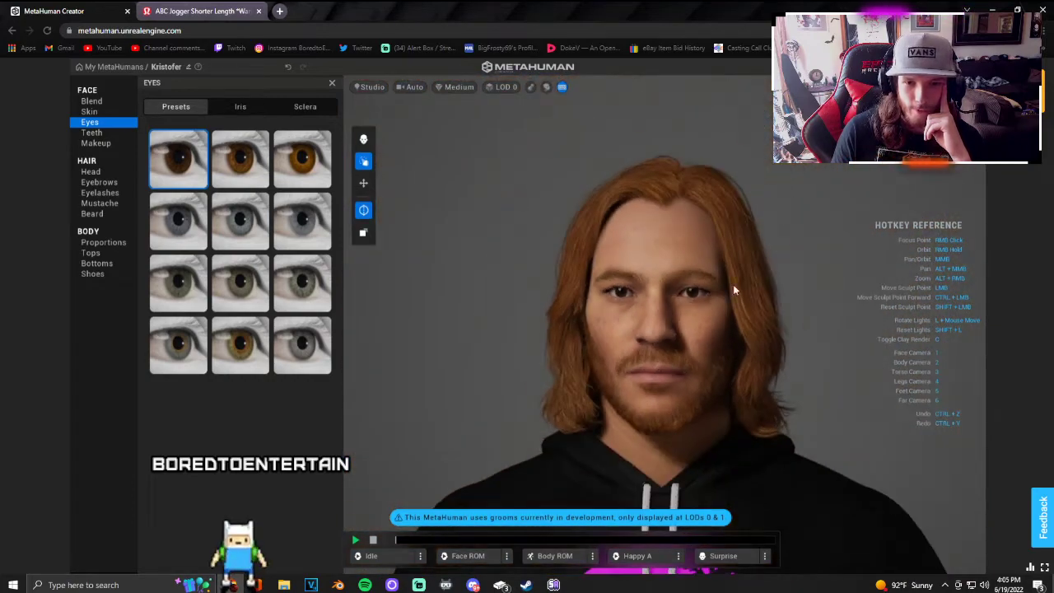
scroll(756, 347, up, 2)
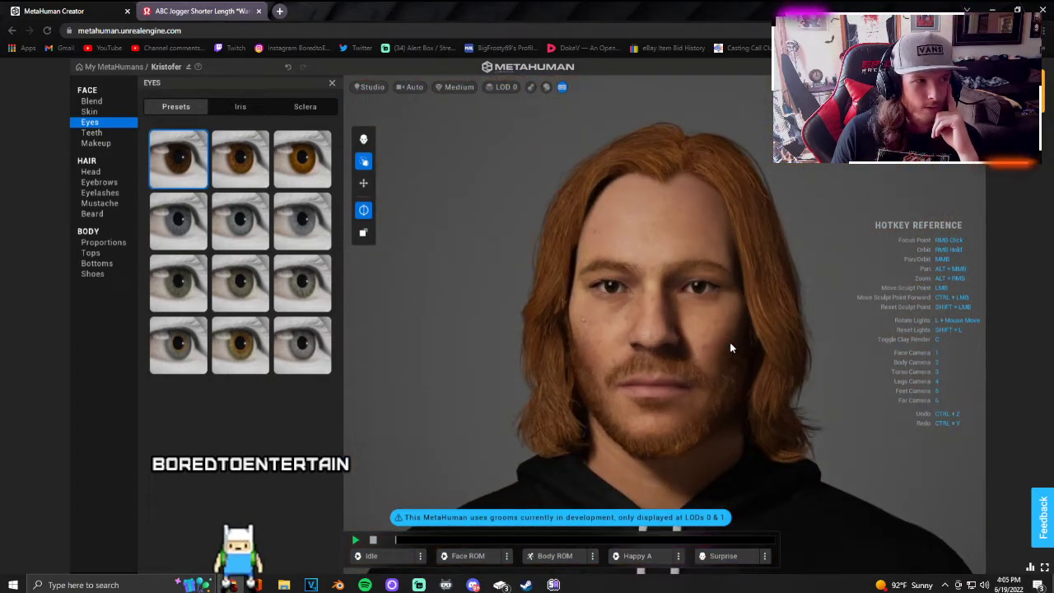
scroll(730, 342, up, 5)
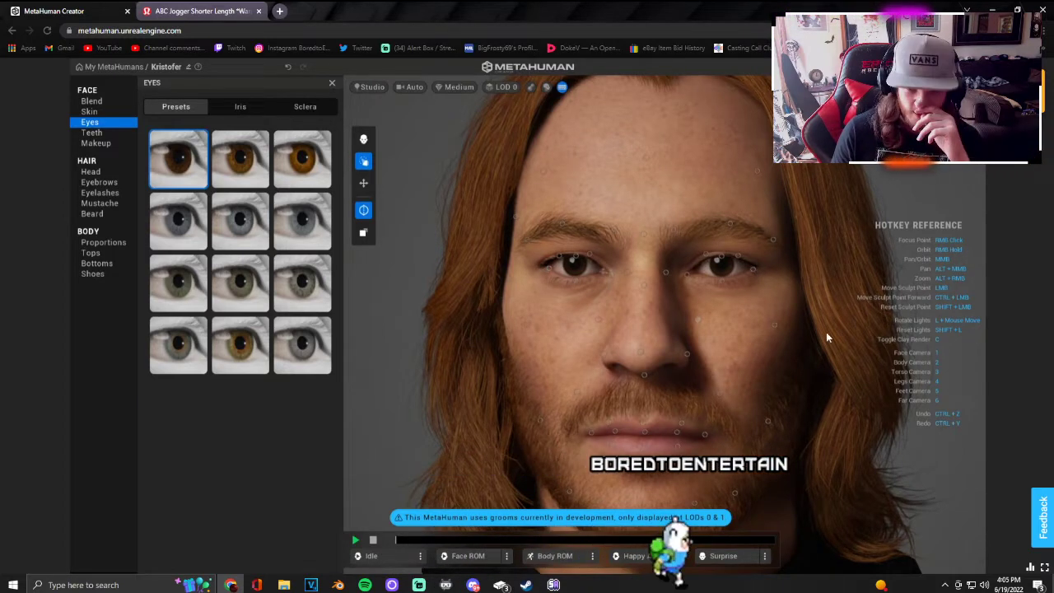
key(3)
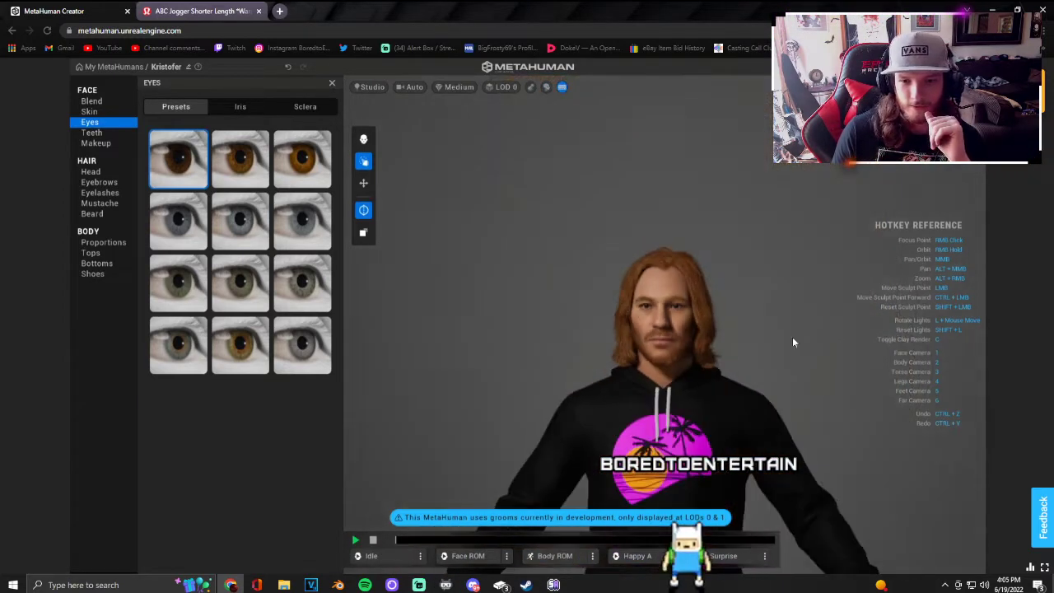
key(1)
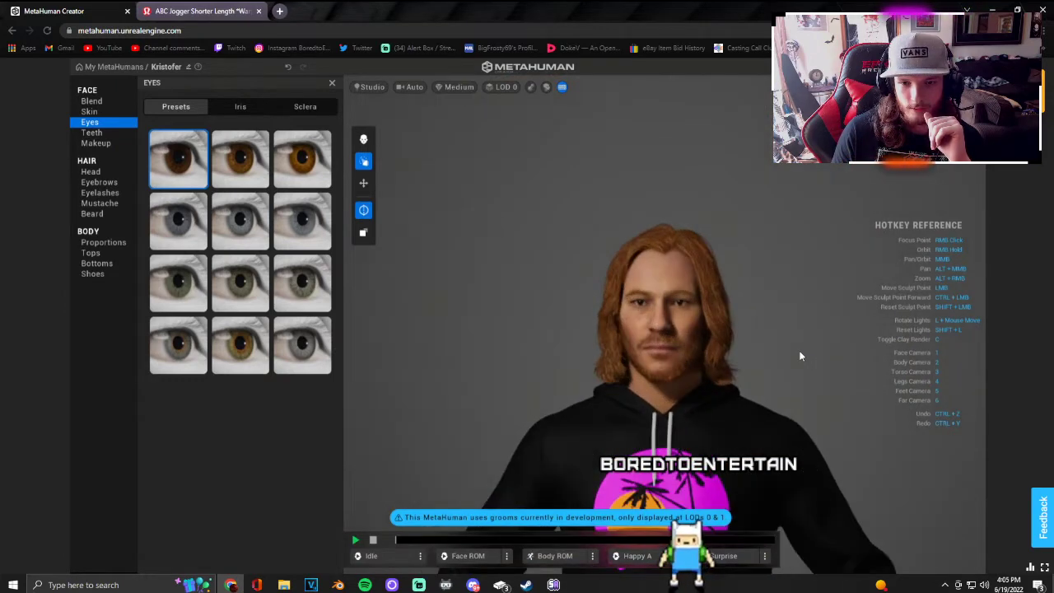
Step: Try different skin contrast levels and set the contrast to 0.63
click(89, 111)
click(245, 138)
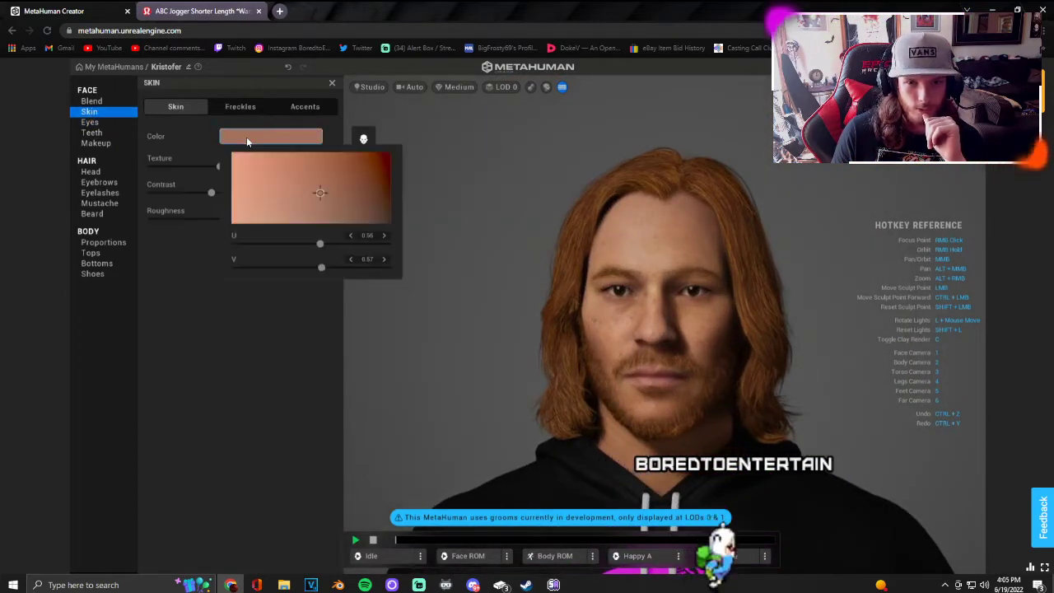
drag(211, 192, 259, 192)
click(297, 193)
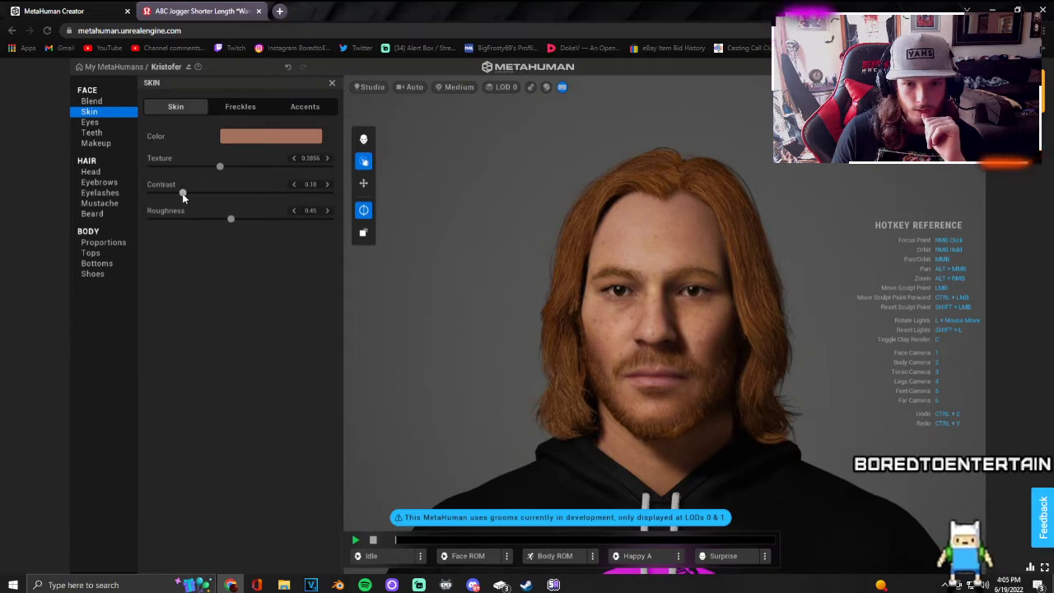
drag(221, 193, 260, 196)
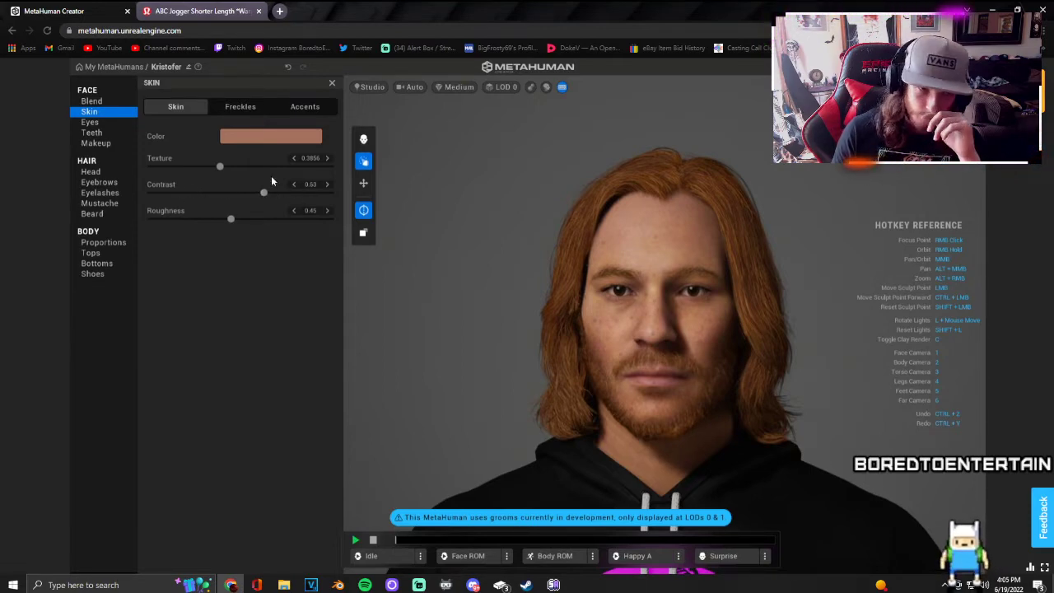
Step: Fine-tune the skin color to U 0.56 and V 0.57
click(260, 135)
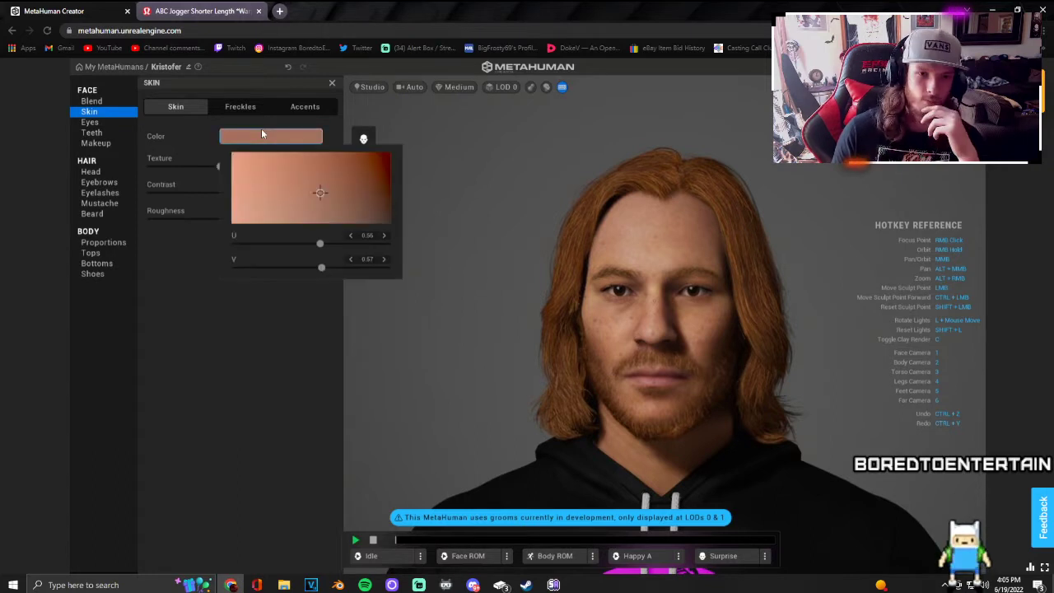
click(320, 197)
click(321, 191)
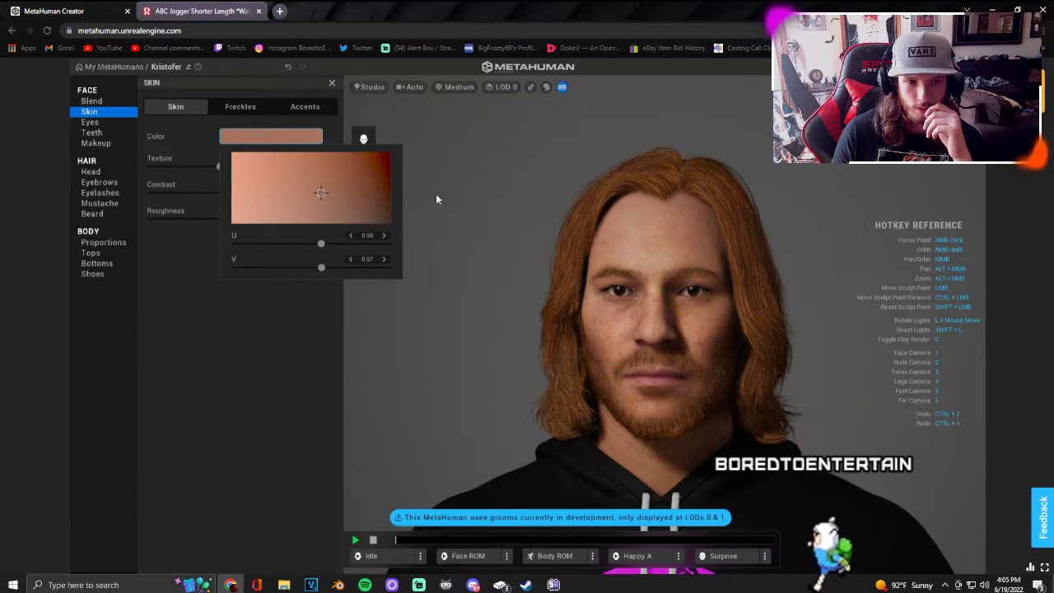
click(251, 318)
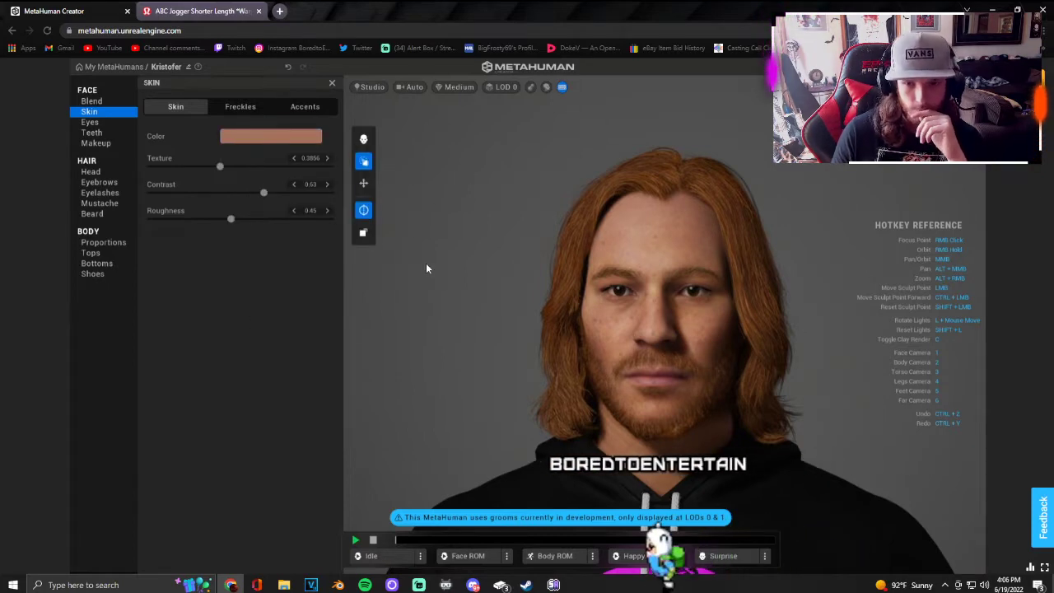
Step: Shift the outer upper eyelid points slightly outward and down, and check the character from torso, body and face distance
scroll(571, 311, up, 5)
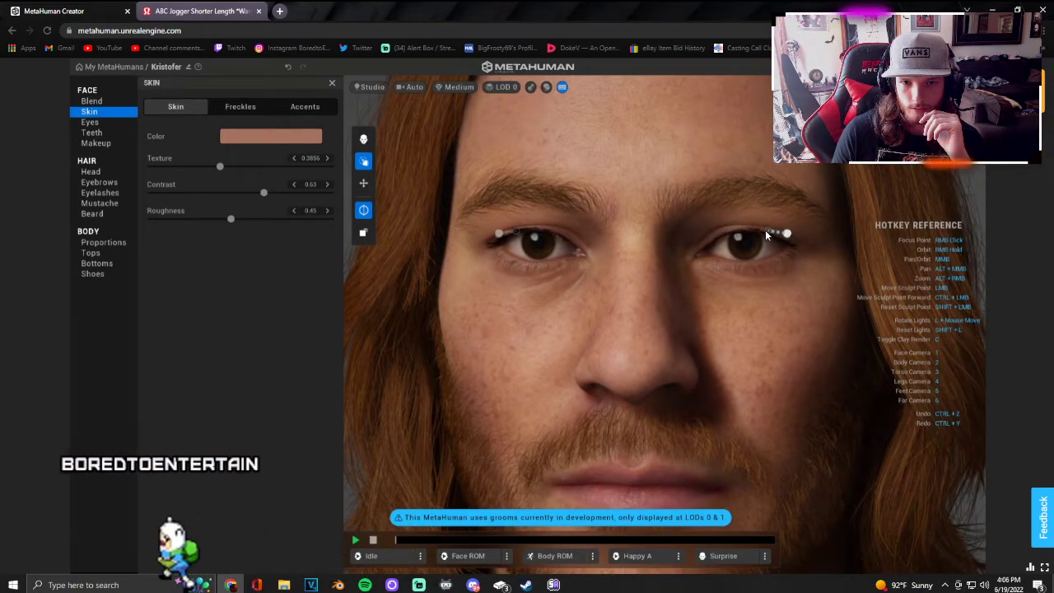
mouse_move(765, 234)
mouse_down()
mouse_move(764, 224)
mouse_move(760, 243)
mouse_move(774, 239)
mouse_up()
key(3)
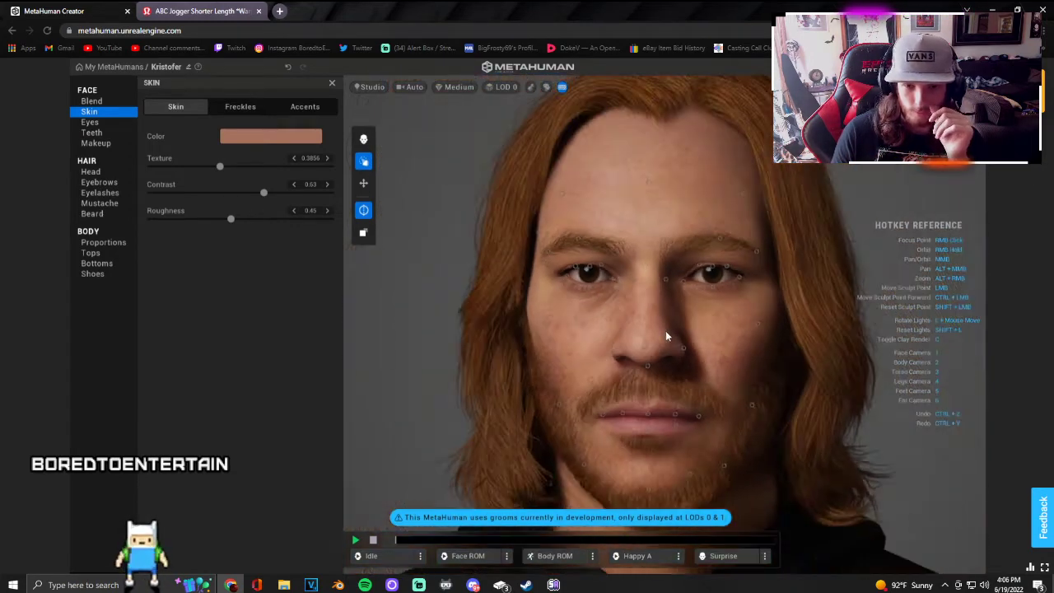
key(2)
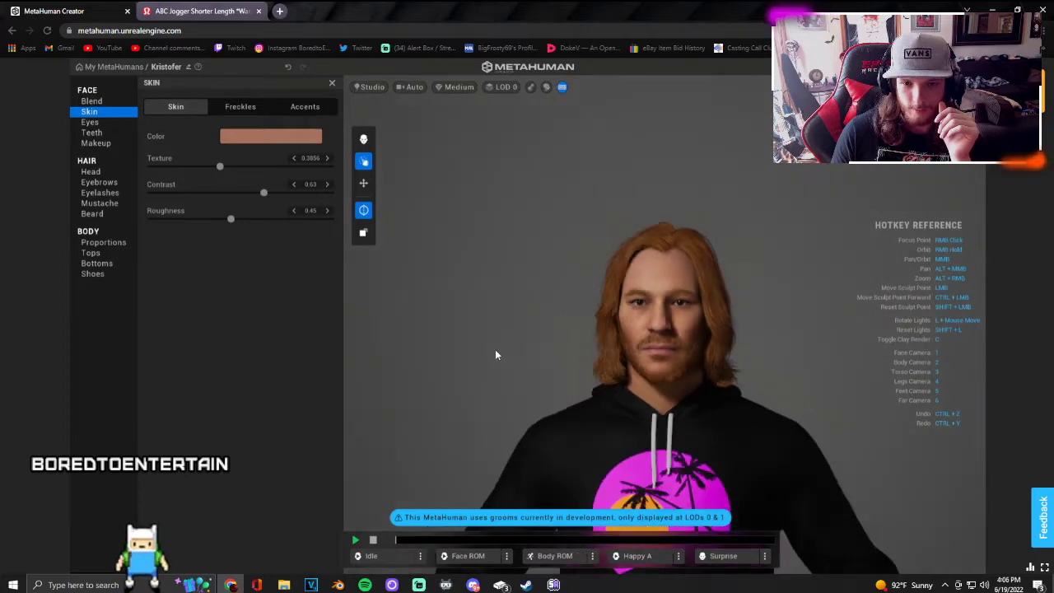
key(1)
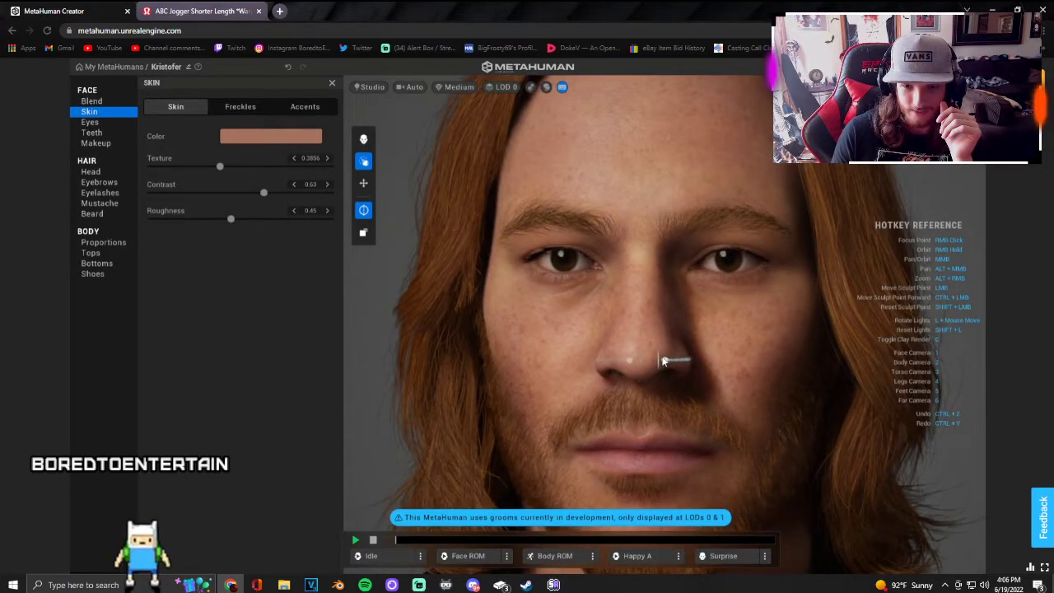
Step: Lower the middle of the upper lip slightly from the side view, and review the head from the front and in profile
mouse_move(593, 391)
right_down()
mouse_move(745, 380)
mouse_move(910, 394)
mouse_move(862, 388)
right_up()
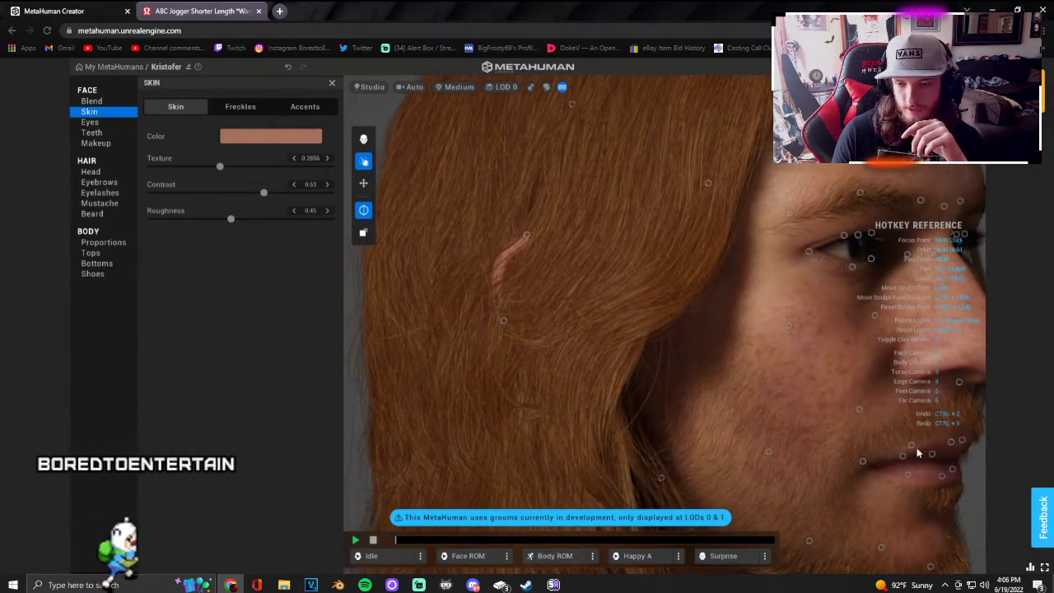
drag(964, 440, 962, 451)
right_drag(795, 436, 618, 403)
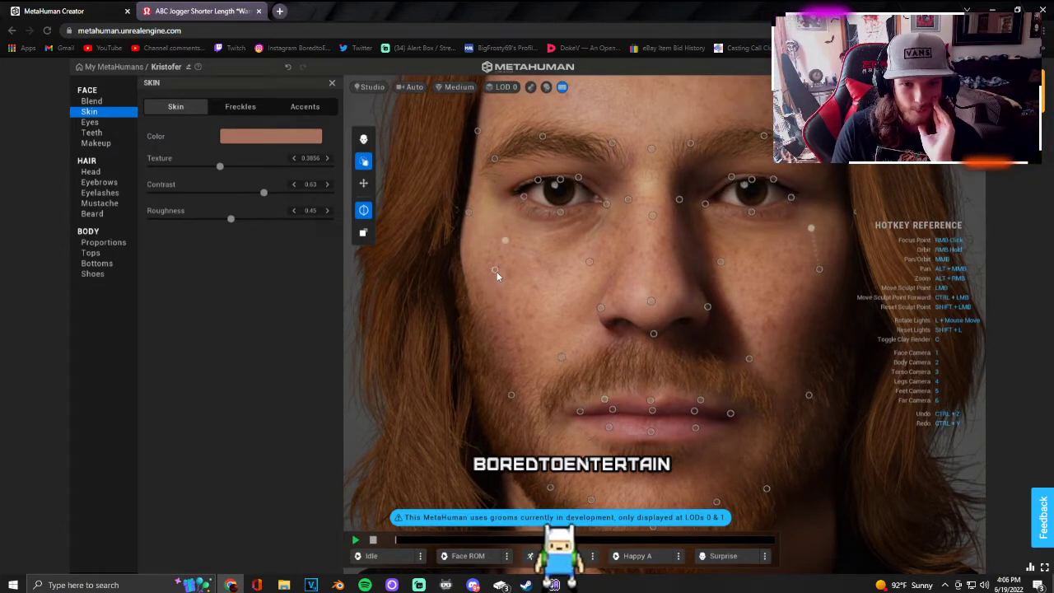
scroll(429, 333, down, 5)
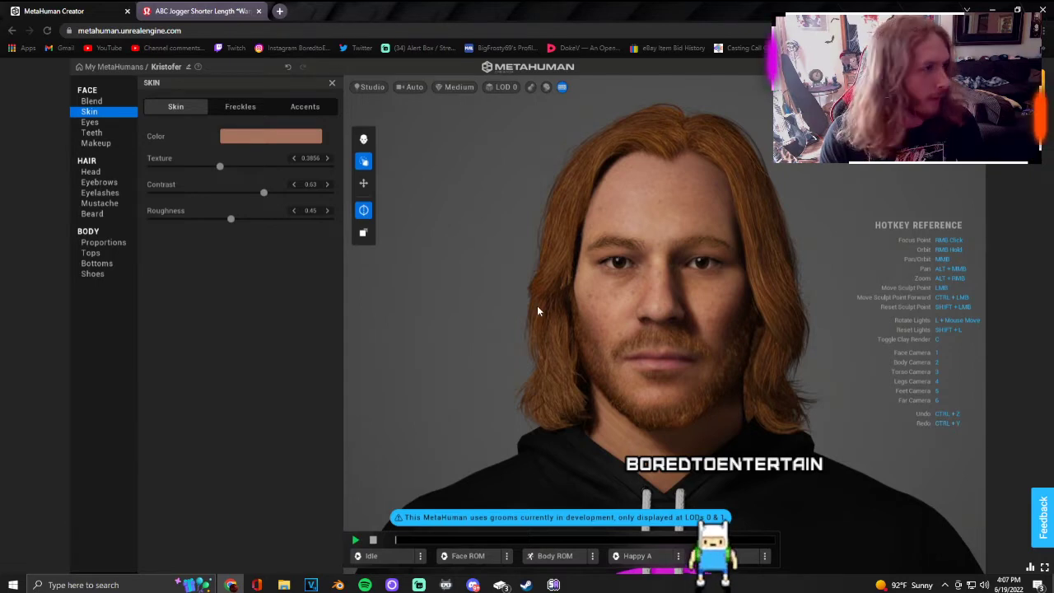
right_drag(516, 278, 923, 311)
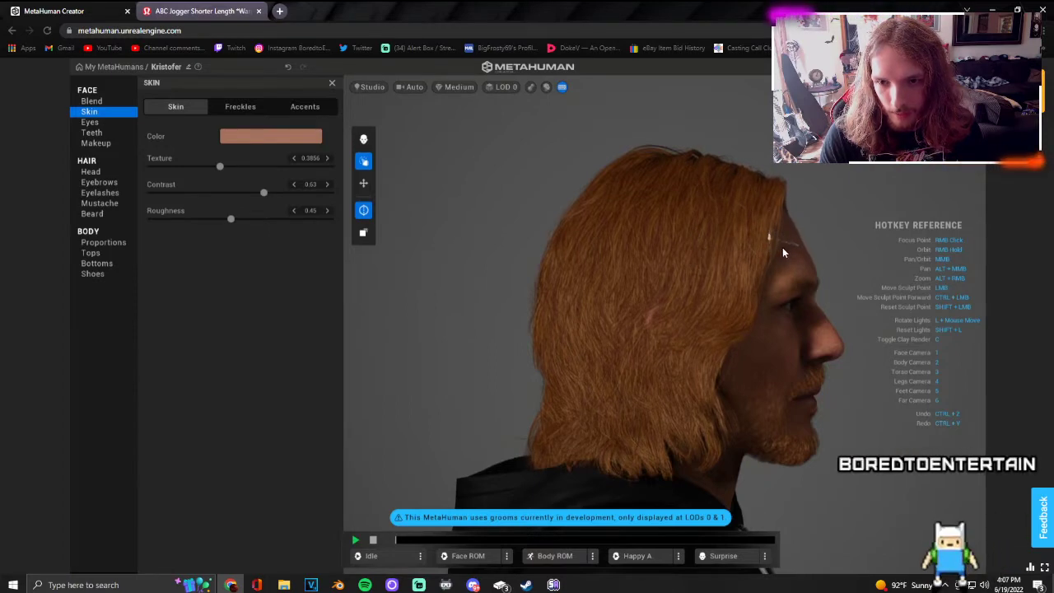
key(1)
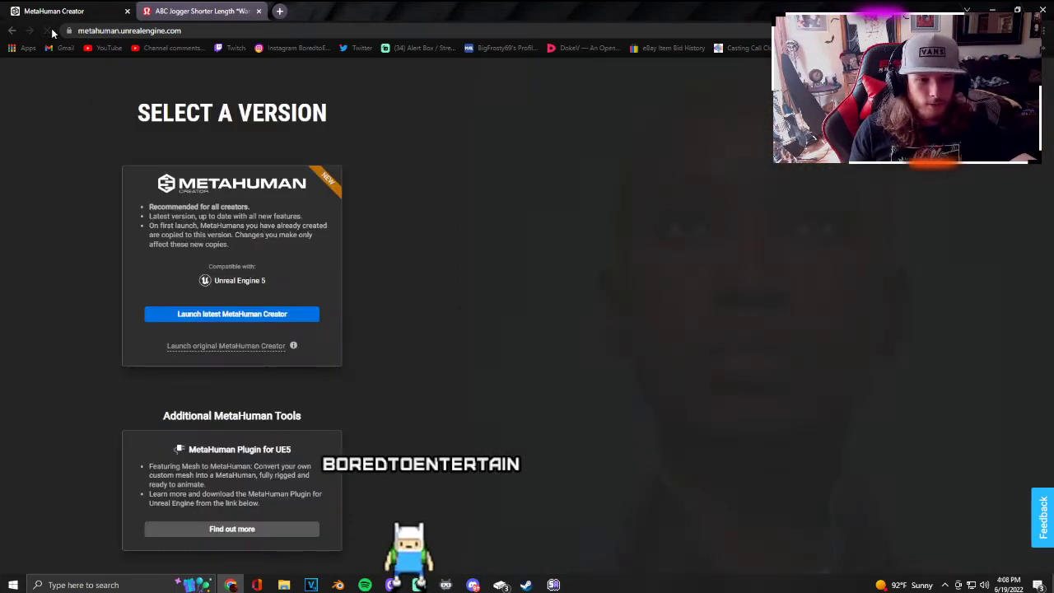
Step: Launch the latest version of MetaHuman Creator
click(178, 314)
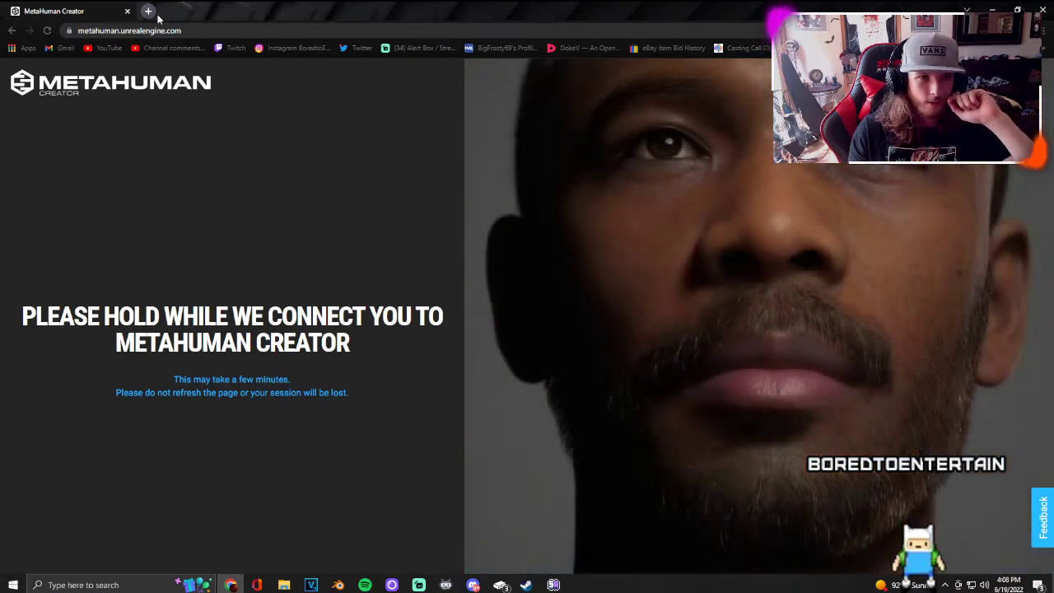
Step: Close the MetaHuman Creator page, abandoning its session, and minimise the Streaming Avatars window
click(127, 12)
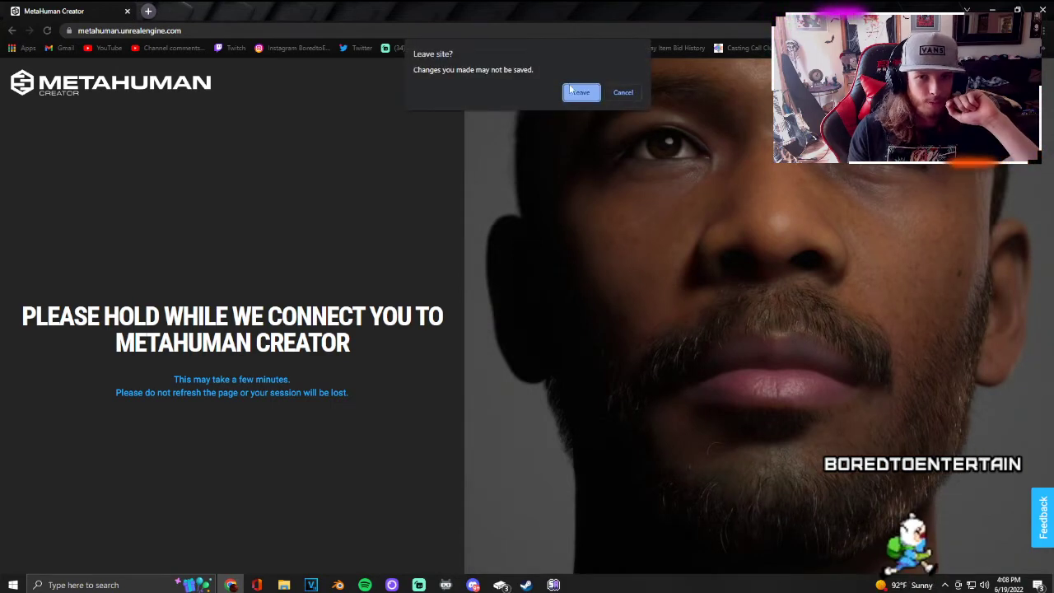
click(585, 96)
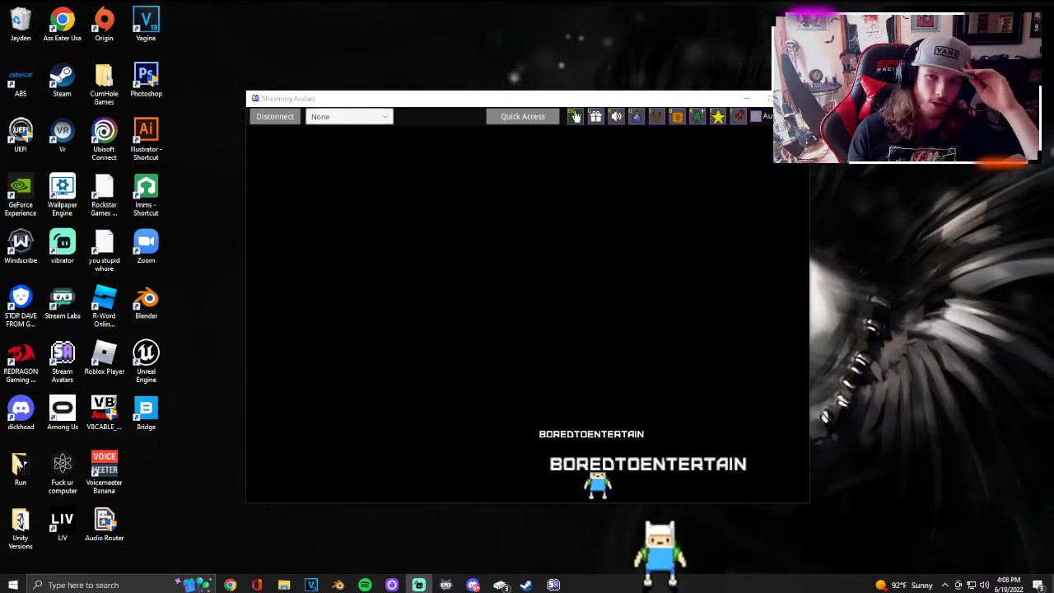
click(745, 99)
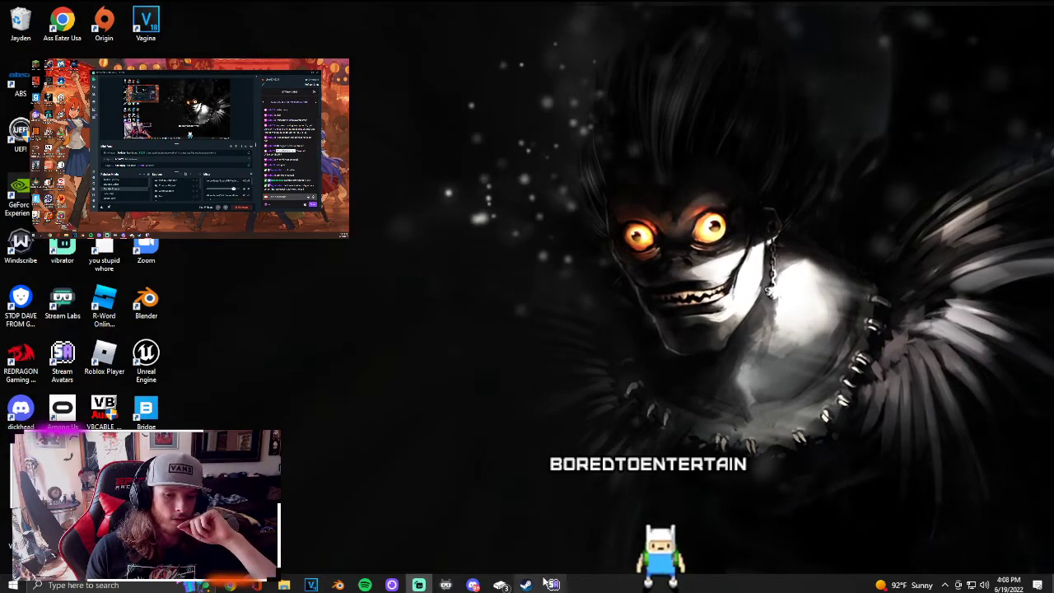
Step: Launch Blender, open resident evil based monster.blend, and turn off X-ray so the monster displays as a solid
click(339, 584)
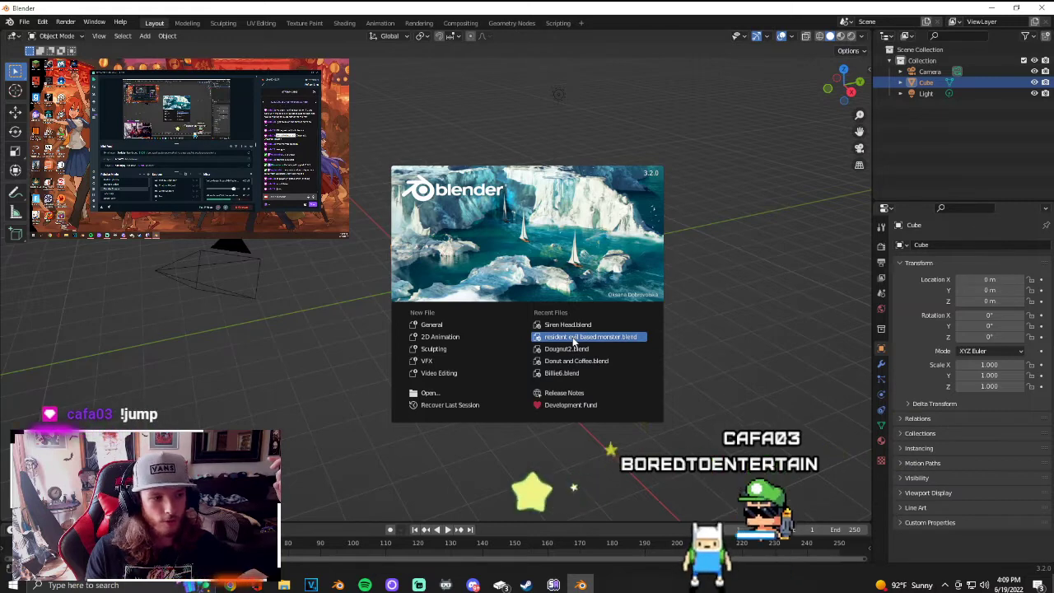
click(574, 339)
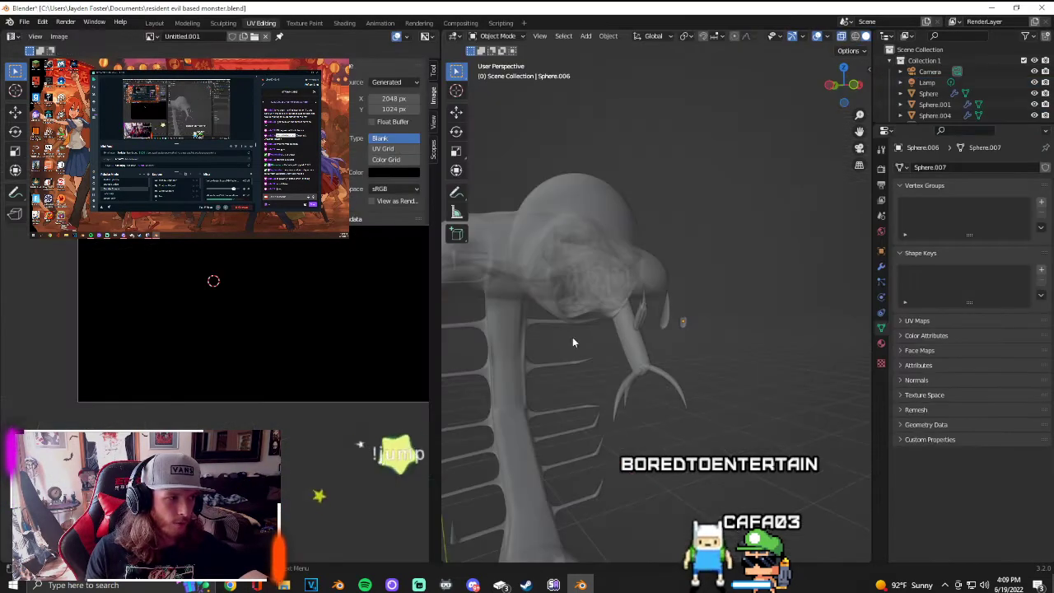
middle_drag(572, 336, 628, 345)
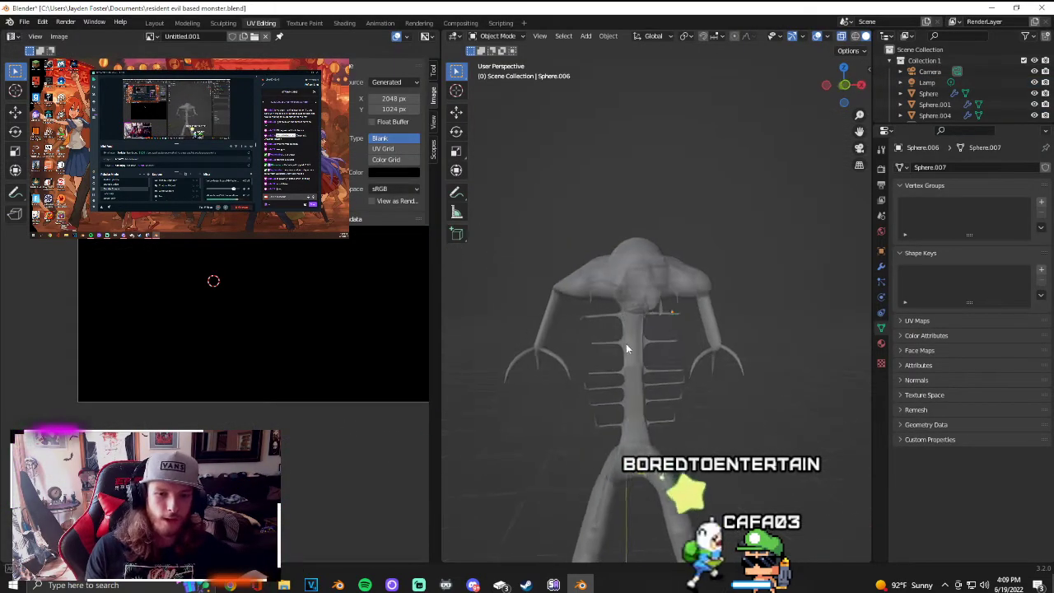
scroll(628, 345, up, 5)
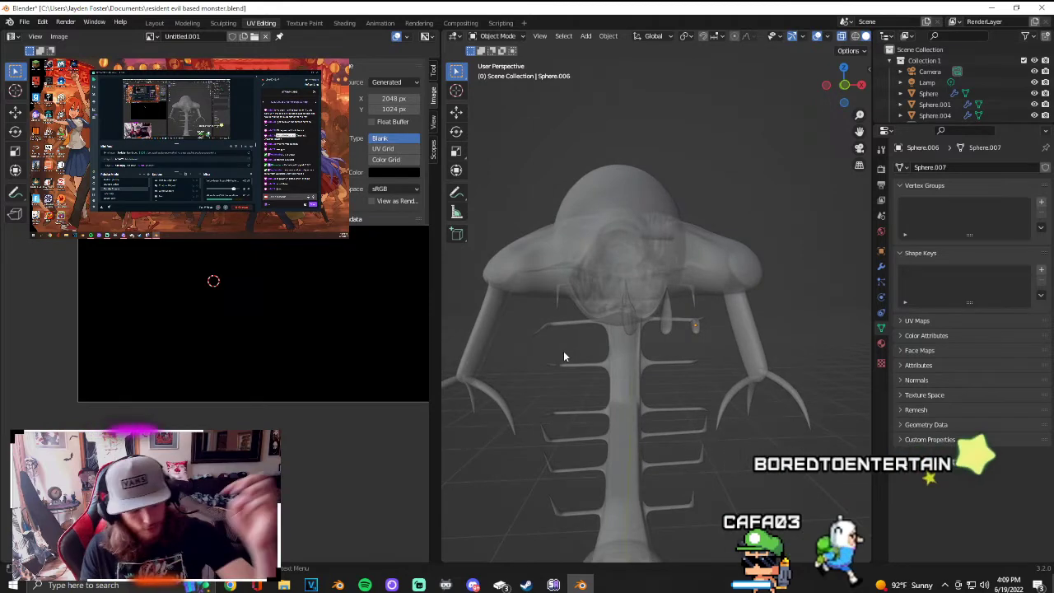
middle_drag(551, 352, 606, 360)
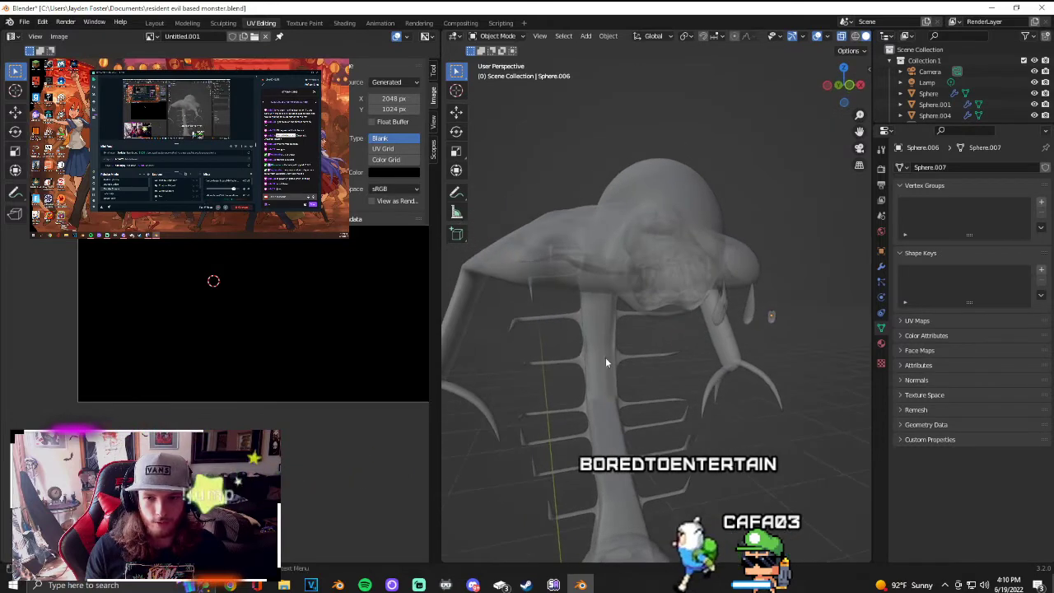
click(604, 362)
click(571, 165)
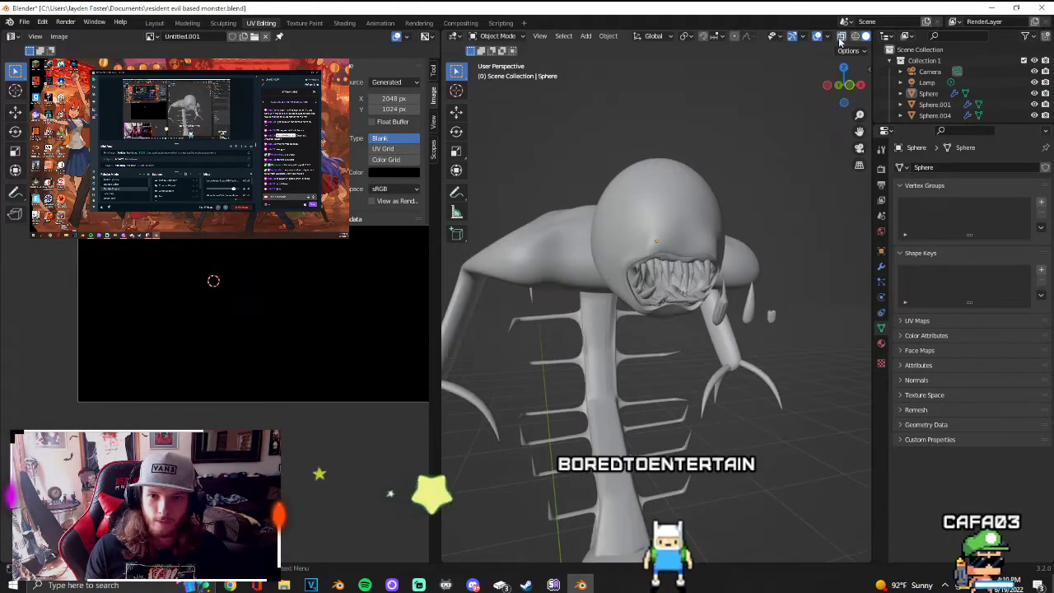
Step: Examine the monster's toothed mouth, the underside of its head, and the hole in its upper back
mouse_move(592, 226)
middle_down()
mouse_move(674, 214)
mouse_move(585, 223)
middle_up()
scroll(583, 227, up, 8)
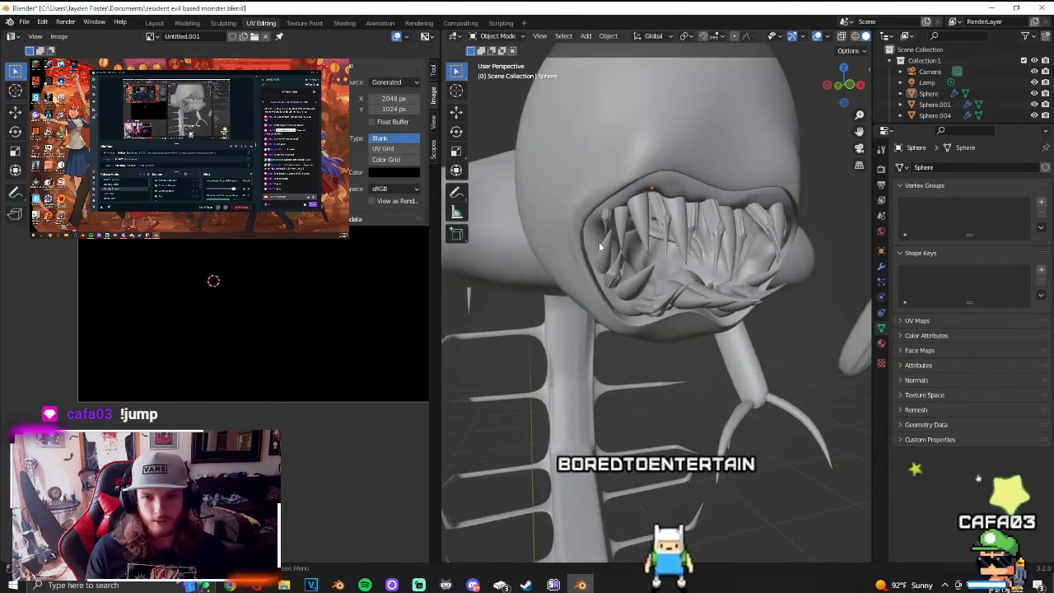
scroll(696, 264, down, 10)
middle_drag(668, 275, 444, 251)
scroll(697, 298, up, 4)
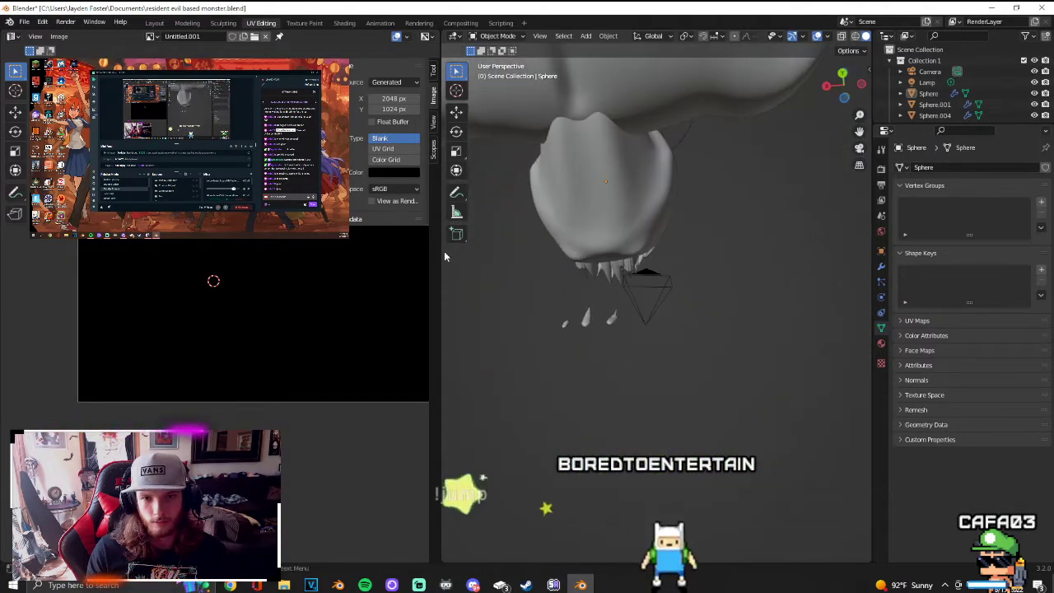
middle_drag(559, 250, 466, 514)
scroll(674, 315, up, 2)
scroll(674, 315, up, 2)
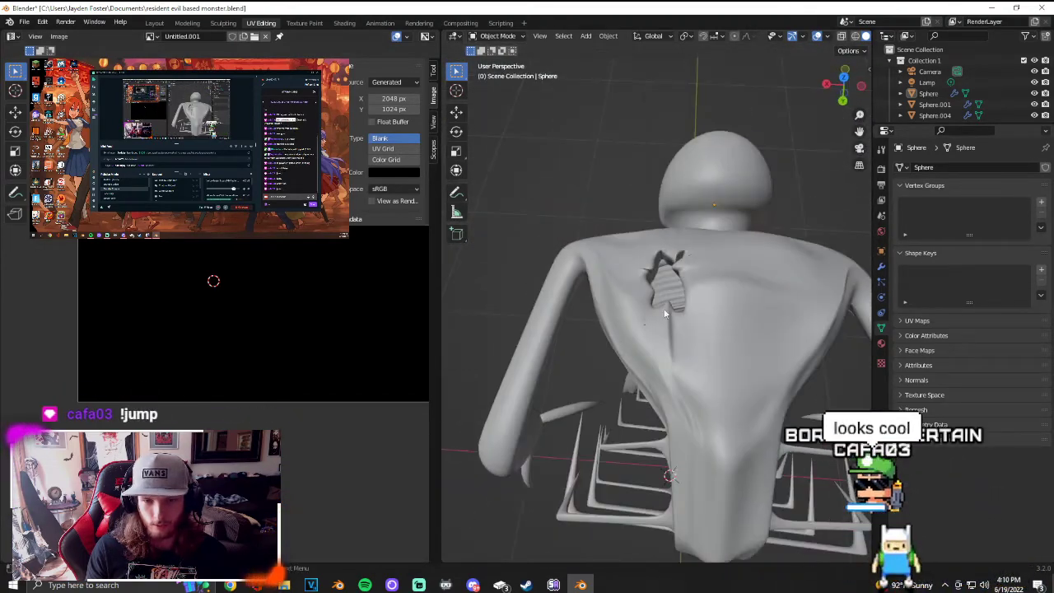
middle_drag(518, 312, 541, 253)
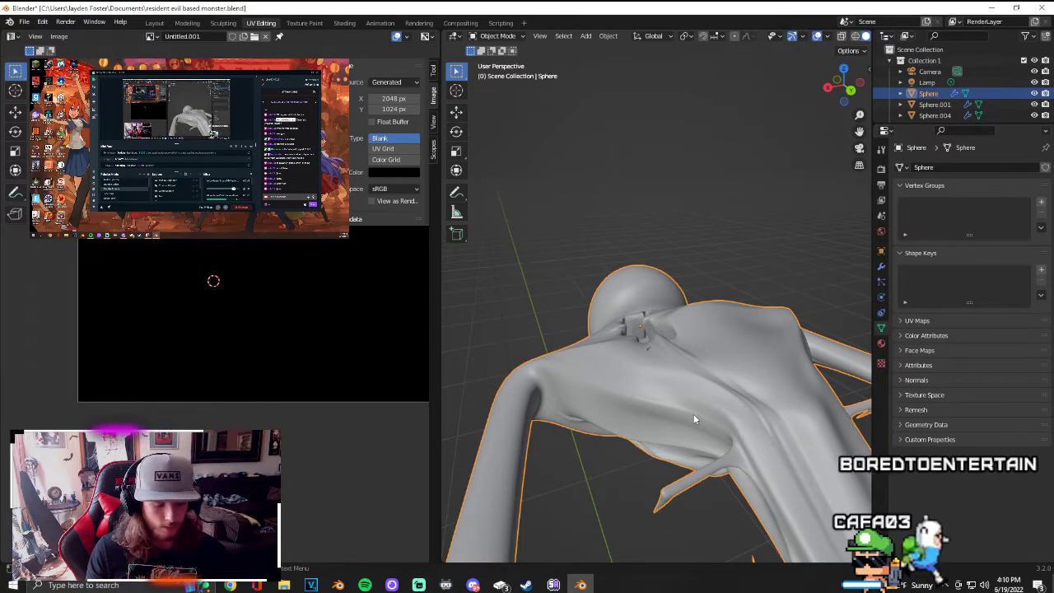
Step: Enter Edit Mode on the monster's body mesh and view its wireframe from the front
key(Tab)
middle_drag(661, 529, 678, 482)
middle_drag(630, 511, 693, 368)
middle_drag(698, 383, 686, 312)
scroll(685, 312, up, 5)
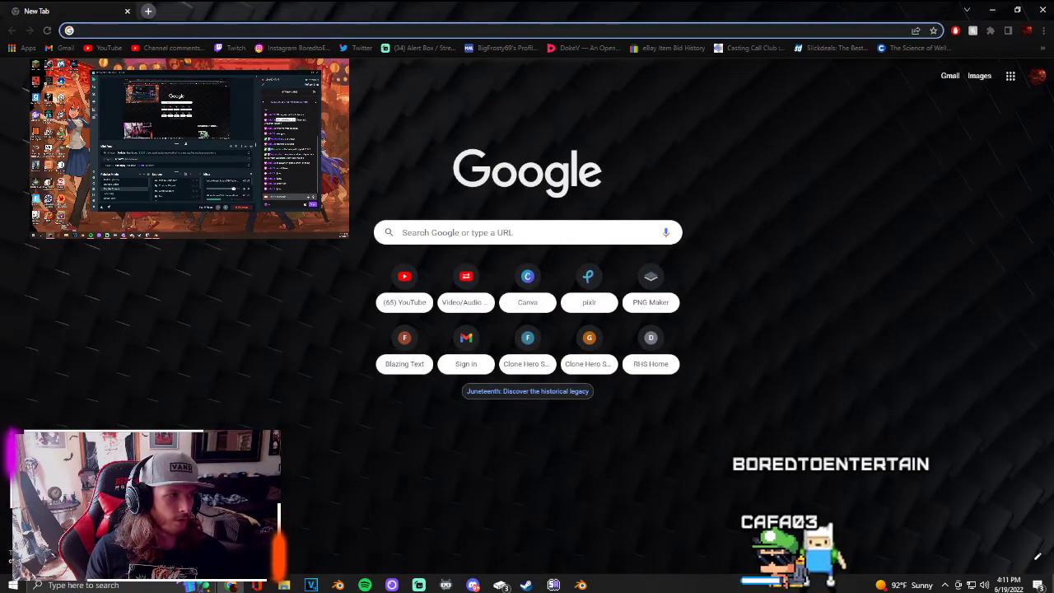
Step: Move the web browser to the second monitor and search for "resident evil 4 centipede boss"
drag(359, 12, 0, 1)
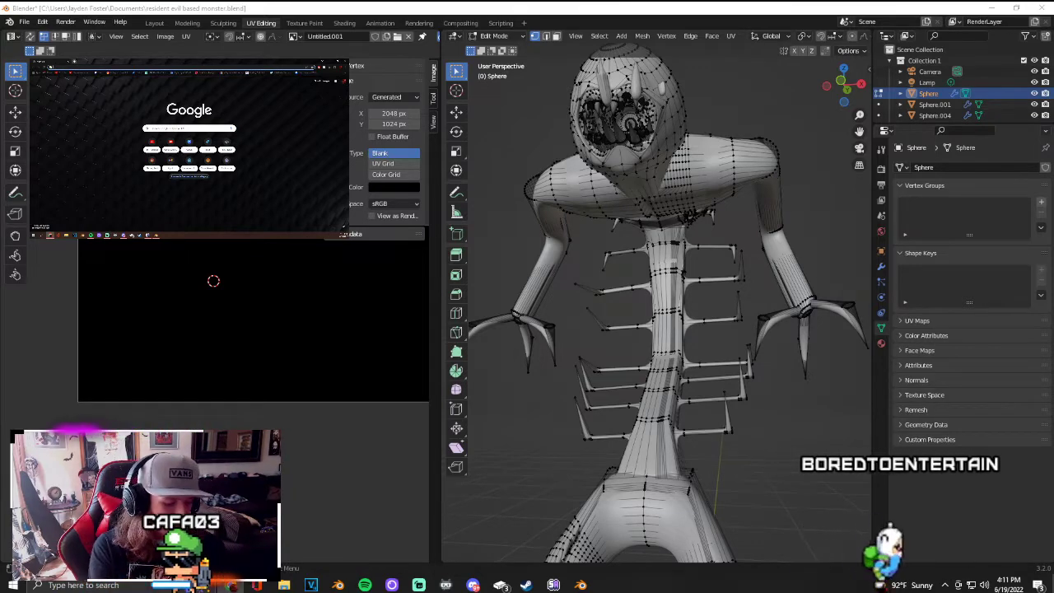
text(tesident evil)
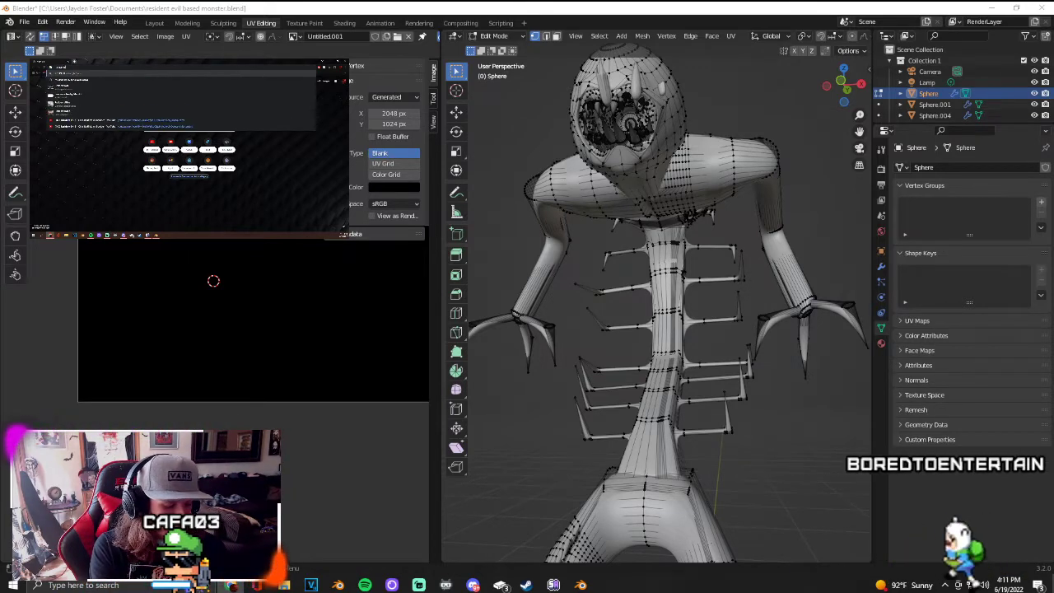
text( mon)
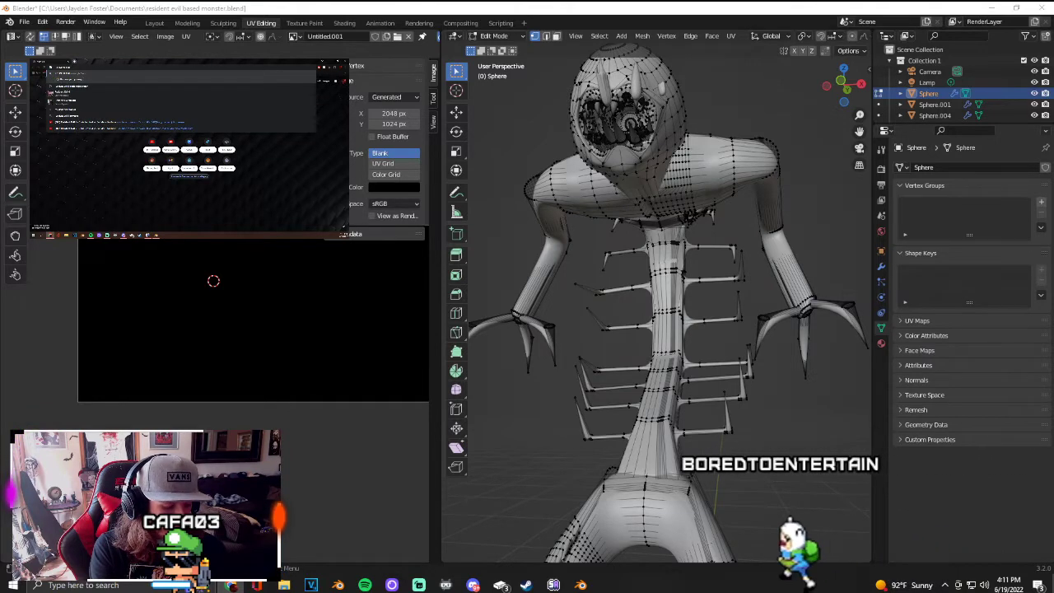
text(st)
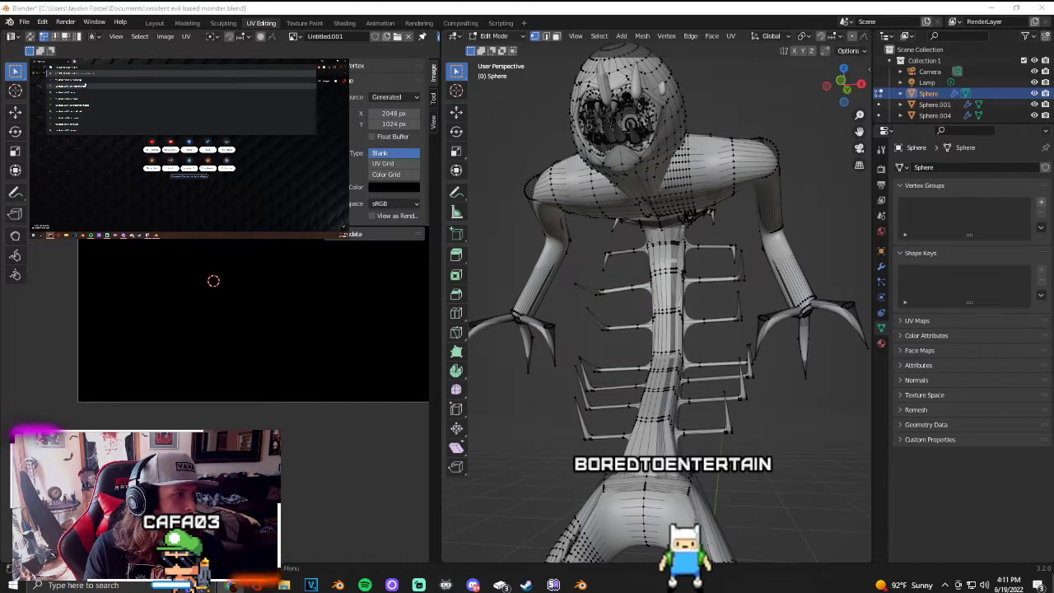
key(Return)
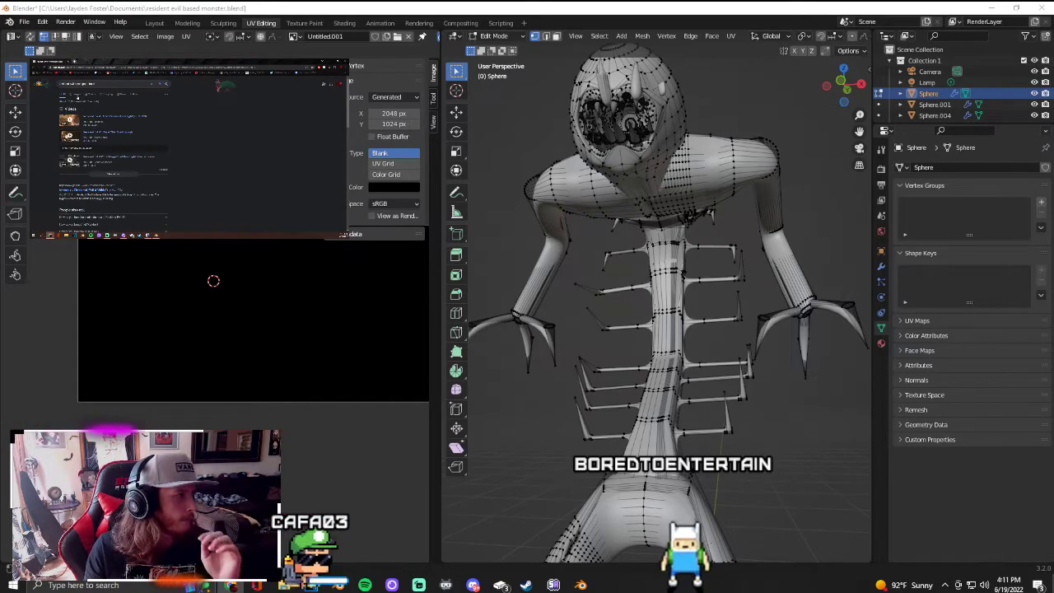
Step: Show the image results, enlarge the Mendez reference on white, and check it on the main screen before returning the browser to the second monitor
click(77, 93)
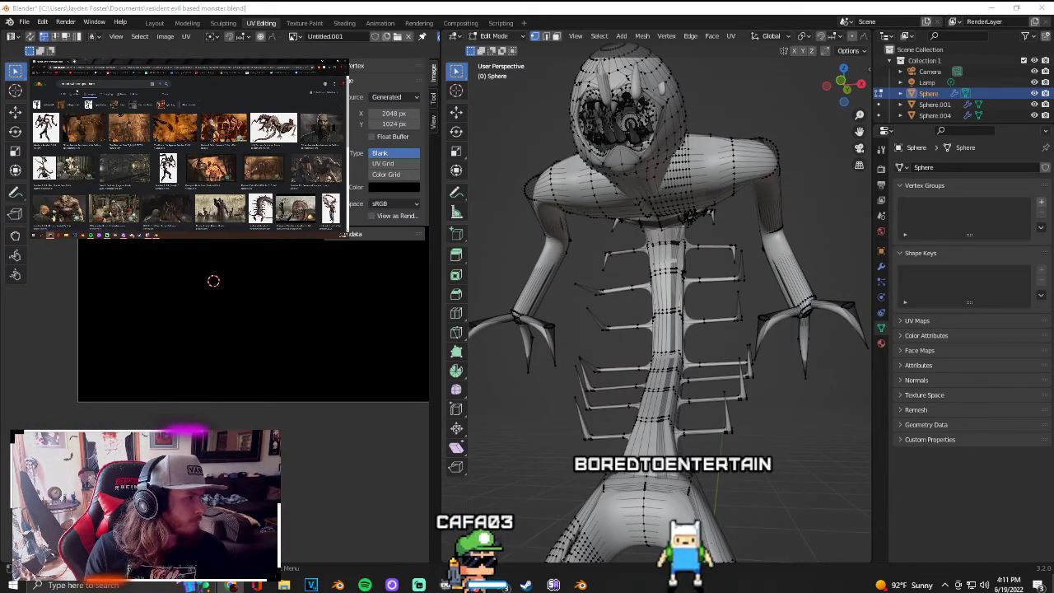
click(47, 126)
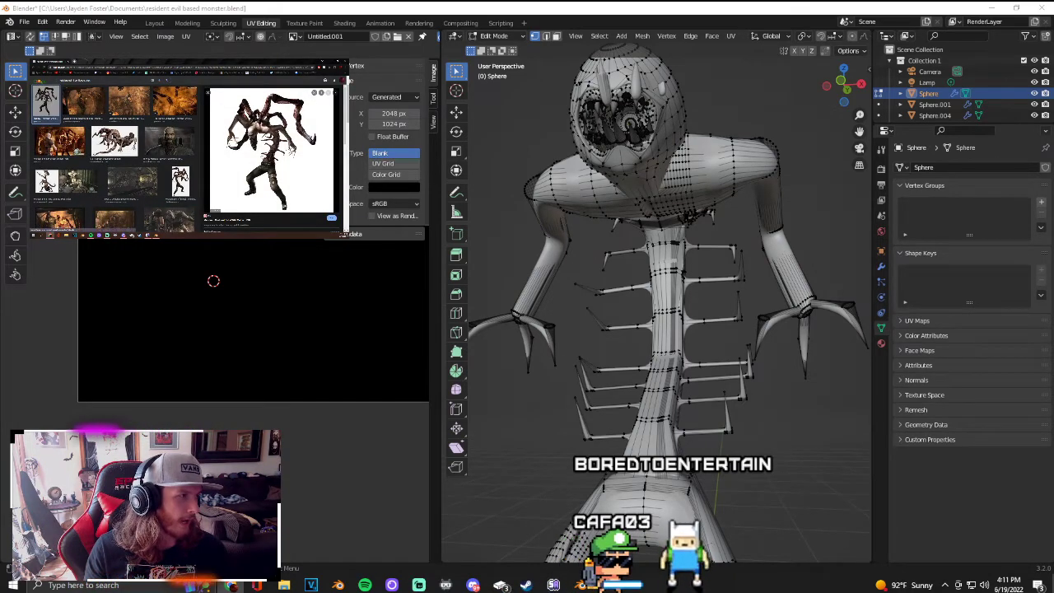
drag(172, 60, 371, 2)
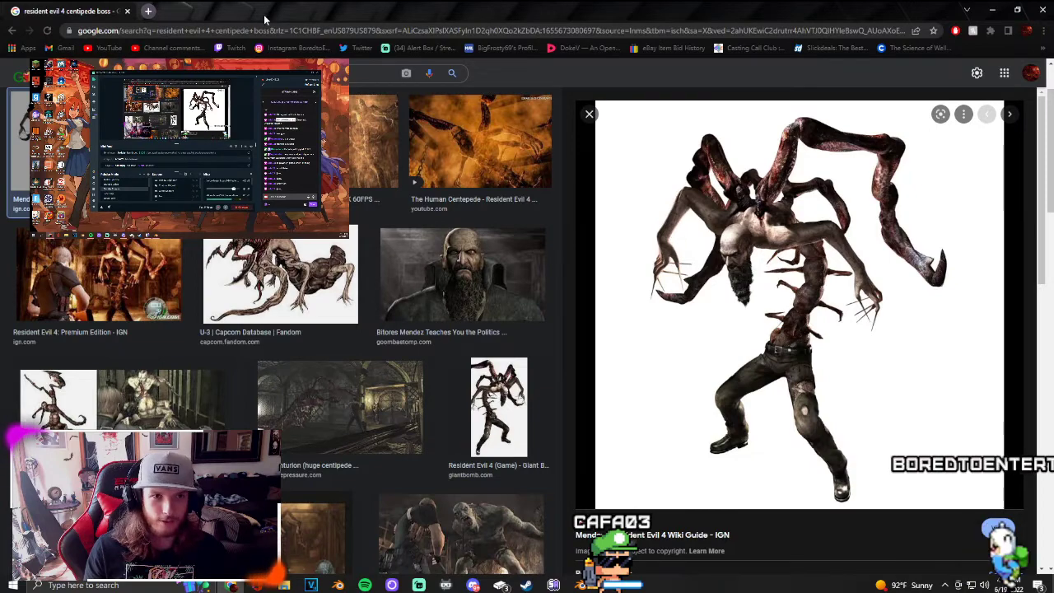
key(super+shift+Left)
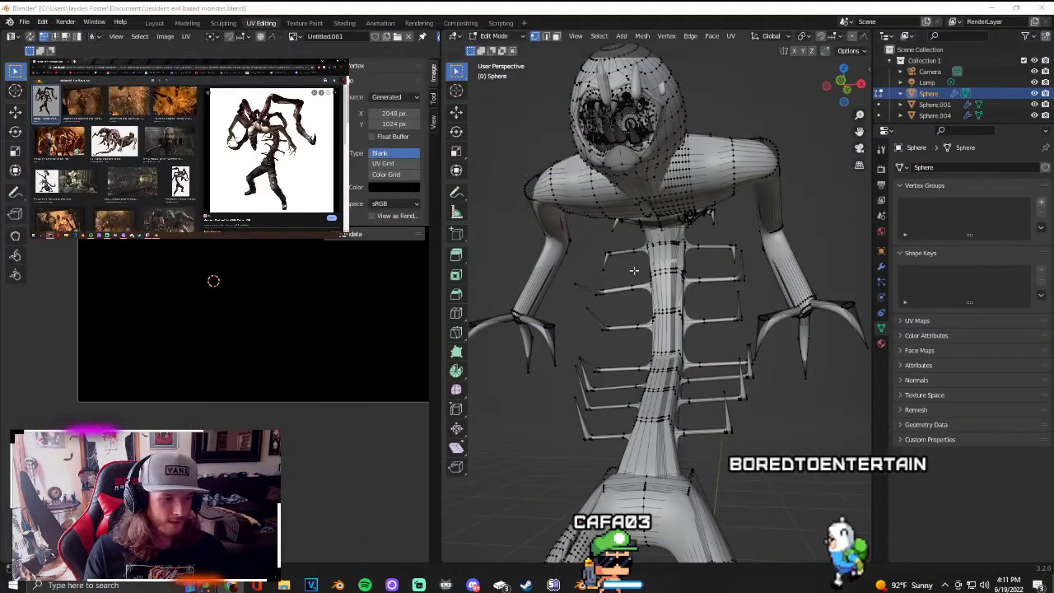
Step: View the whole monster from the side in Blender and preview further centipede boss images for comparison
scroll(626, 370, down, 4)
middle_drag(526, 437, 604, 436)
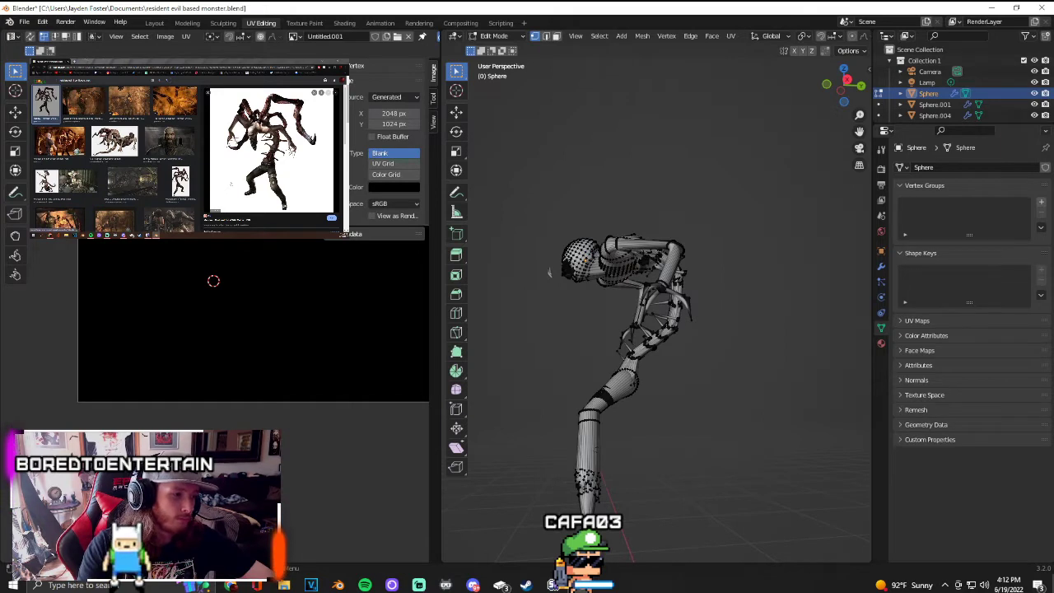
click(45, 187)
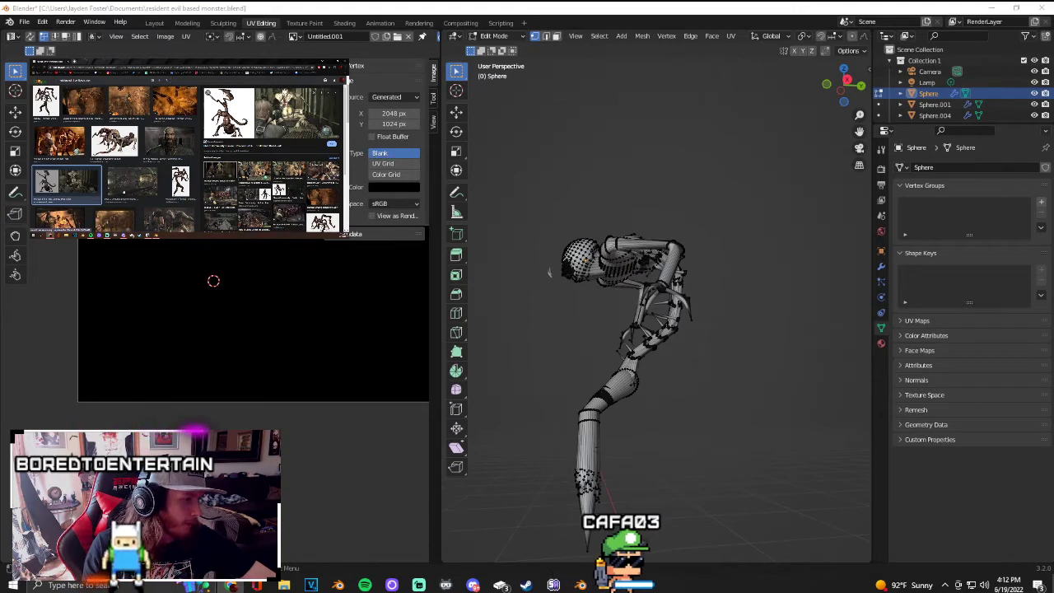
click(58, 219)
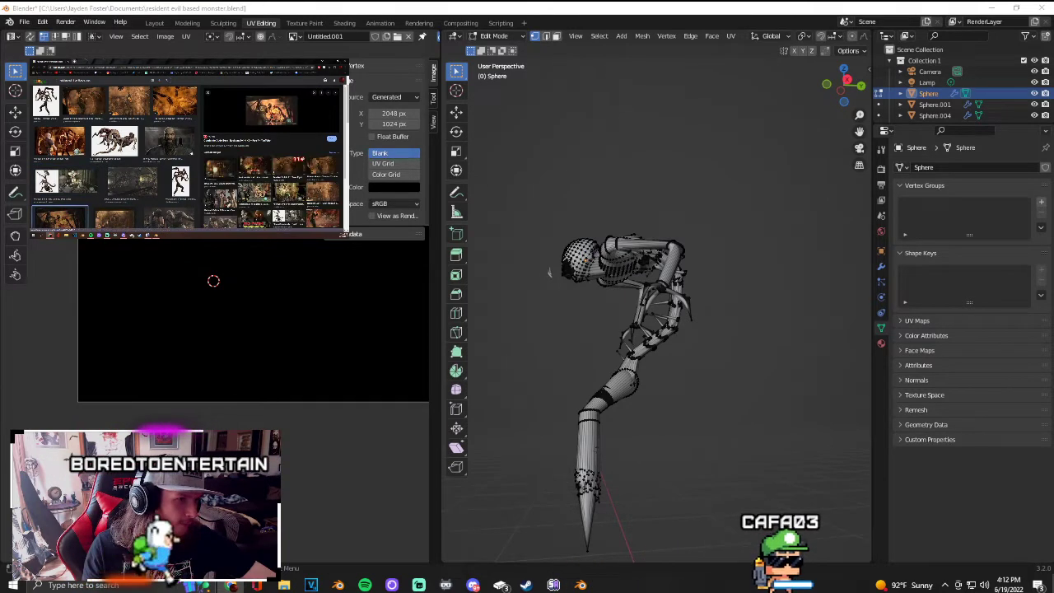
scroll(99, 187, down, 3)
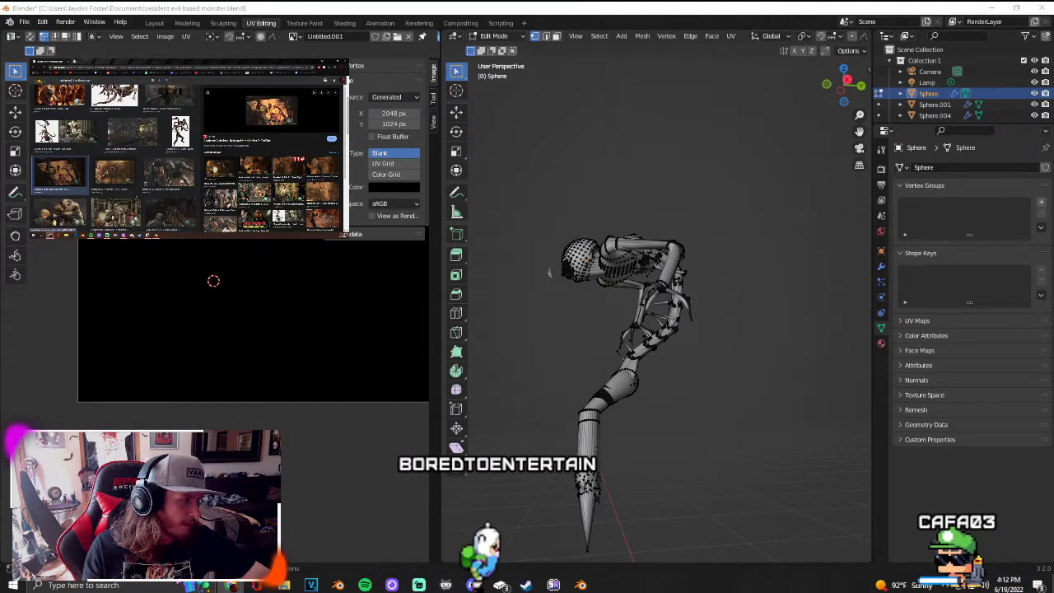
scroll(100, 187, up, 3)
click(59, 142)
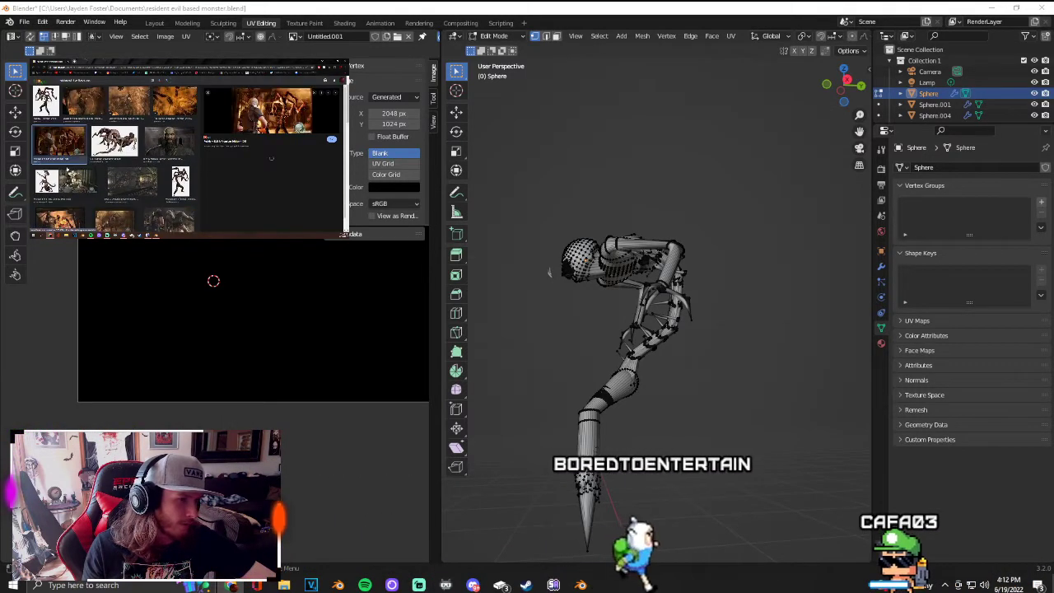
scroll(190, 154, up, 2)
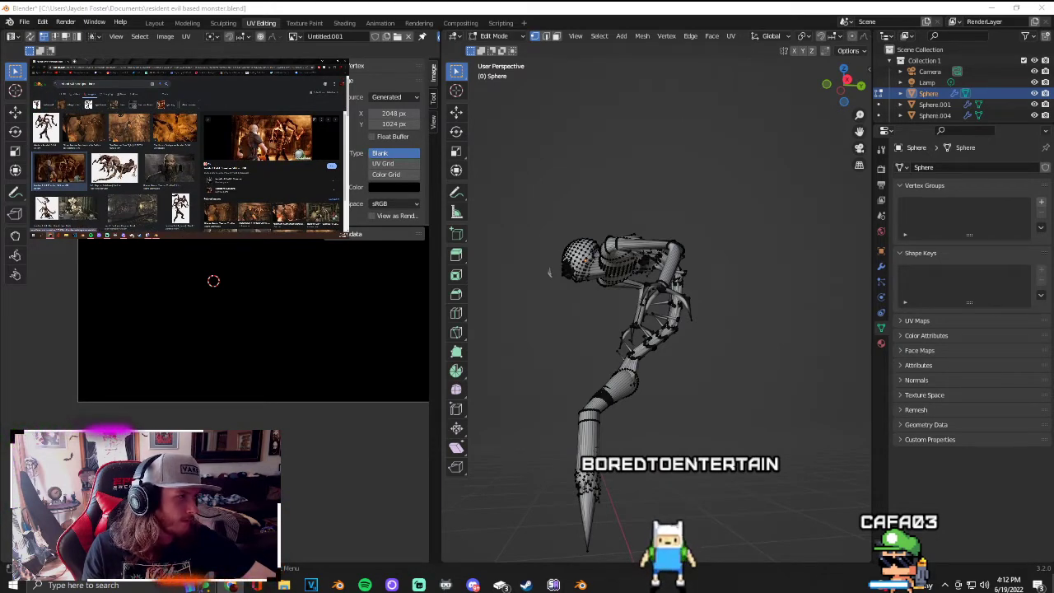
Step: Run a new image search for giant long-legged fog monsters and preview the misty creature scene
click(82, 83)
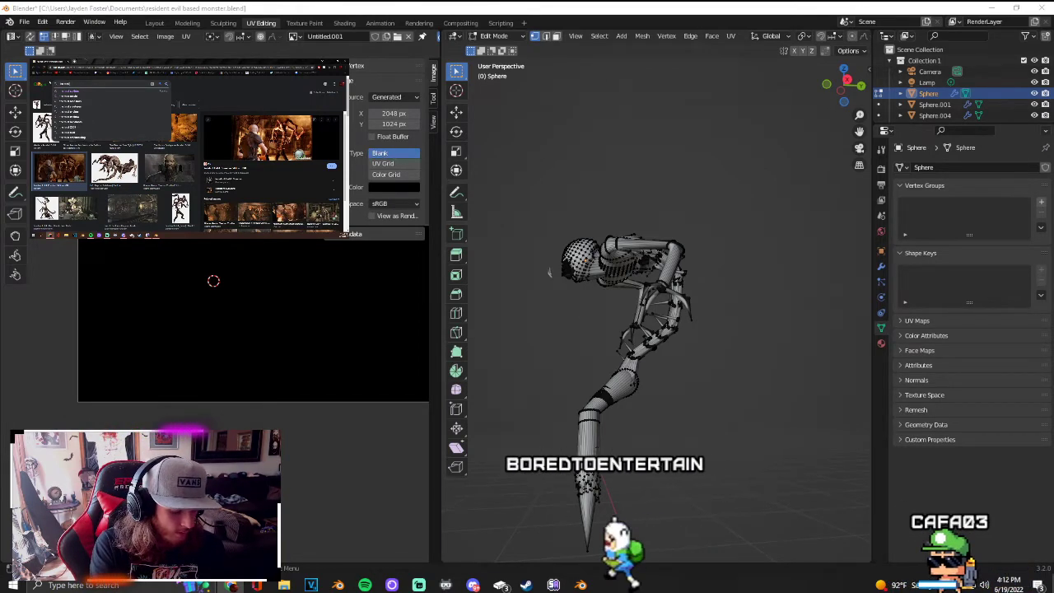
key(Return)
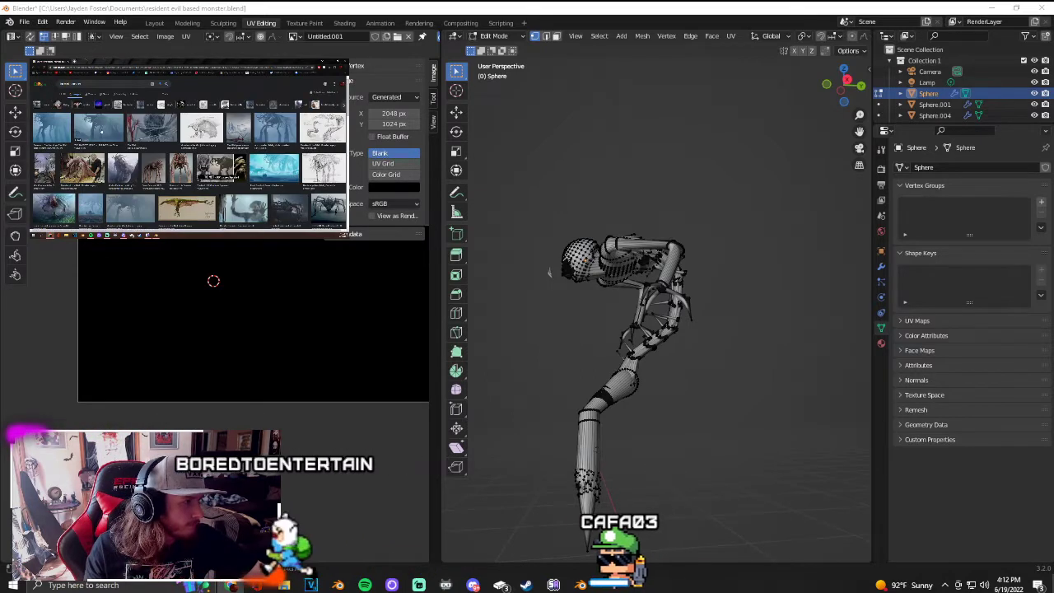
click(99, 127)
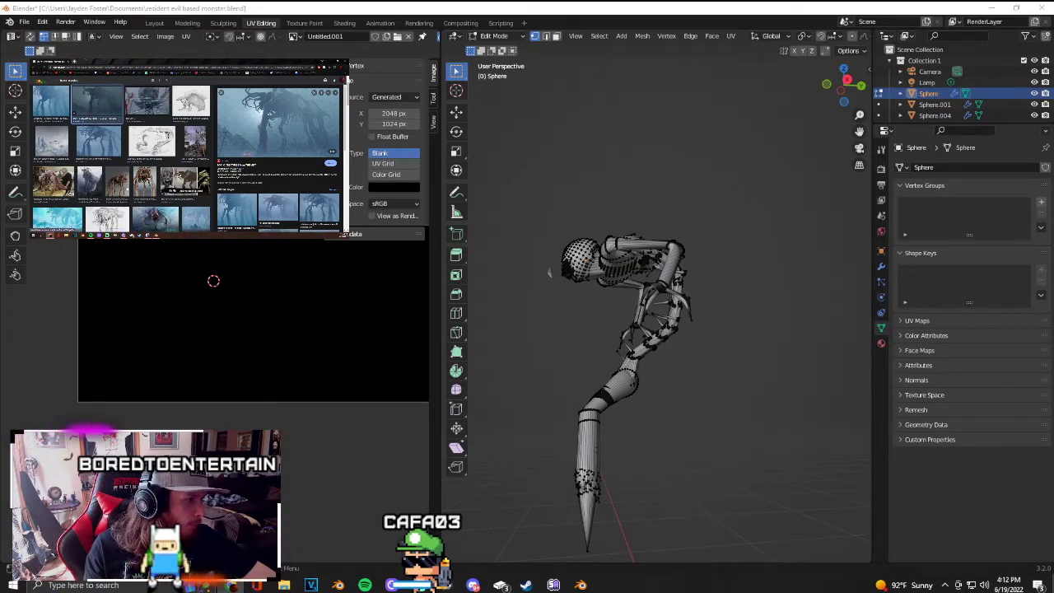
Step: Preview the two brown long-legged creature models and the clawed monster illustration among the image results
click(116, 183)
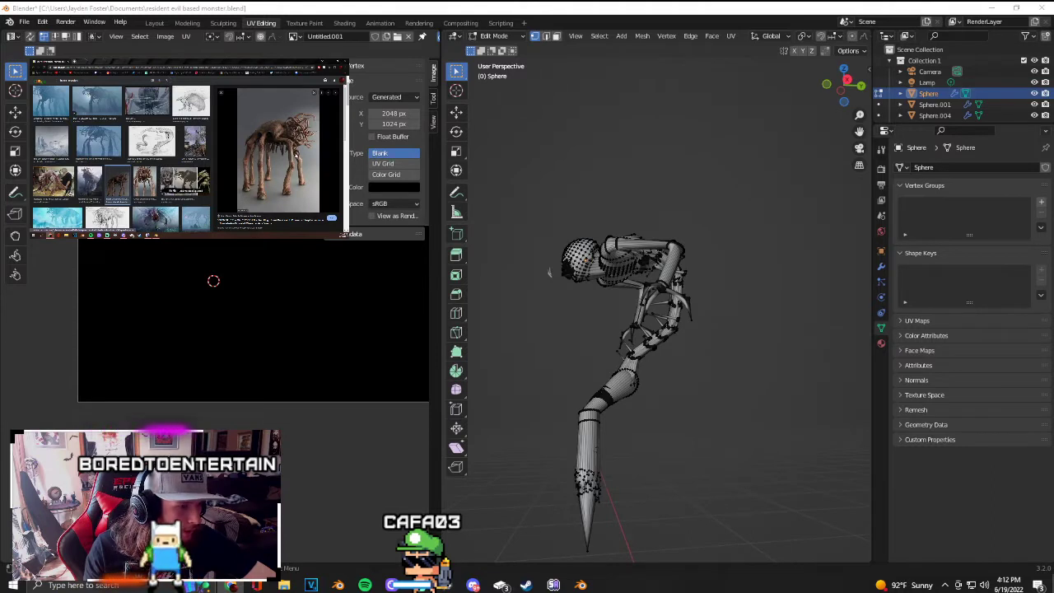
click(144, 183)
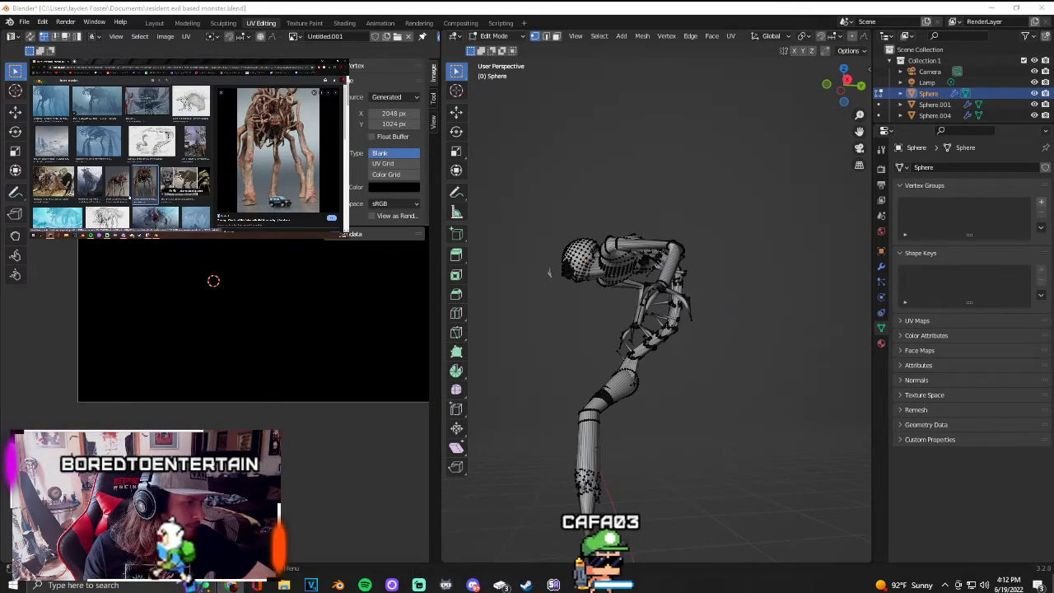
scroll(122, 156, down, 2)
click(155, 171)
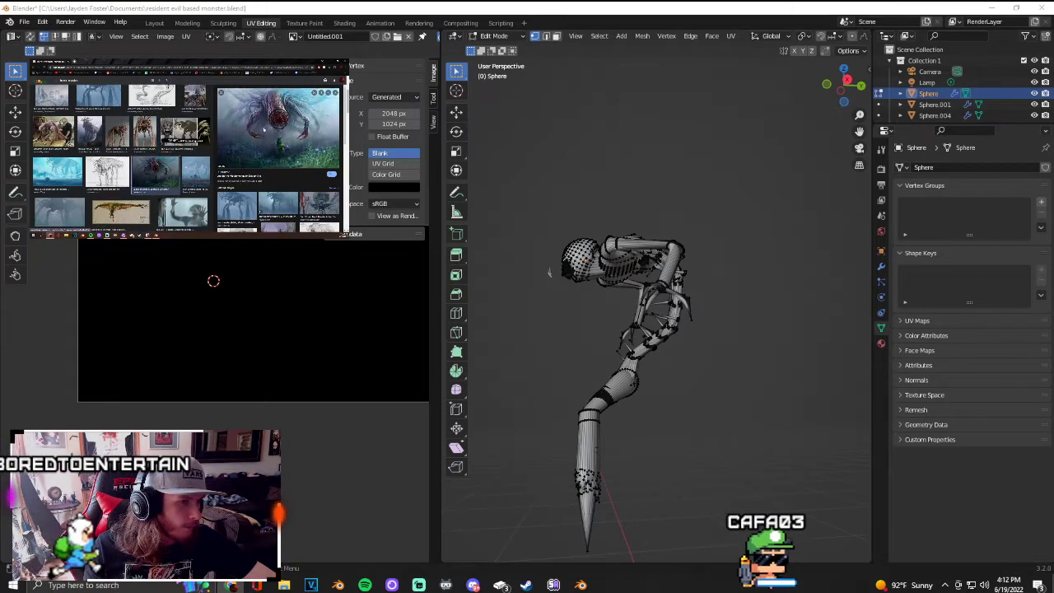
Step: Compare the tan long-necked creature drawing, the clawed monster illustration and the portrait scene of misty giants among the image results
click(121, 212)
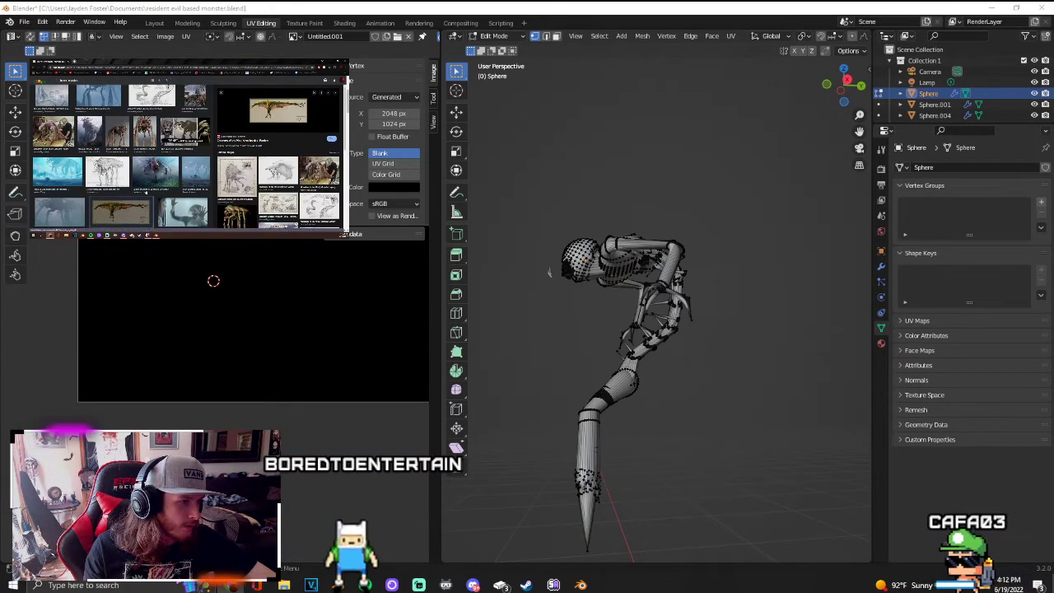
click(155, 171)
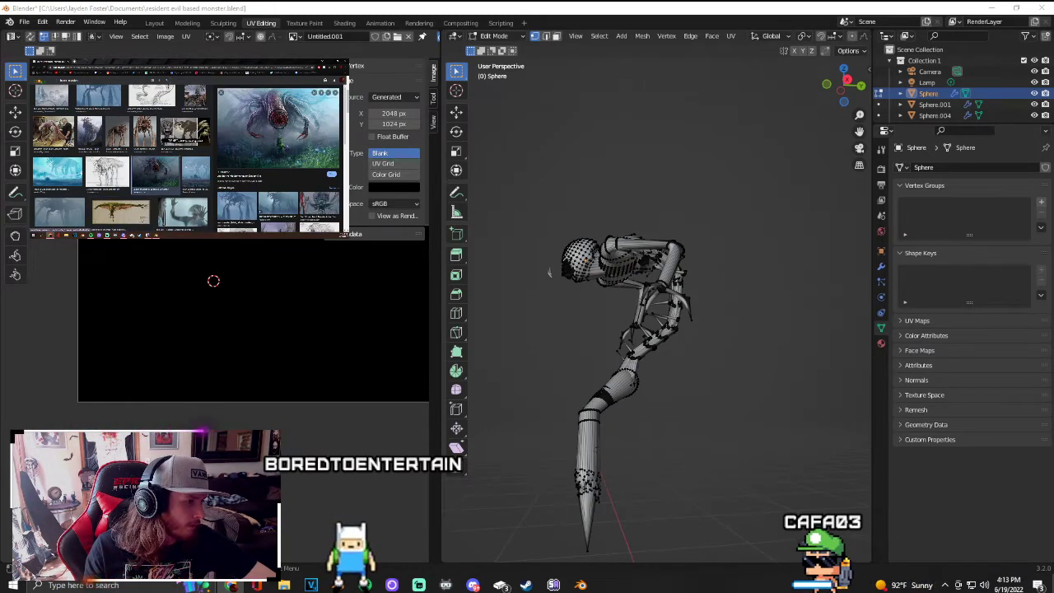
scroll(121, 158, down, 2)
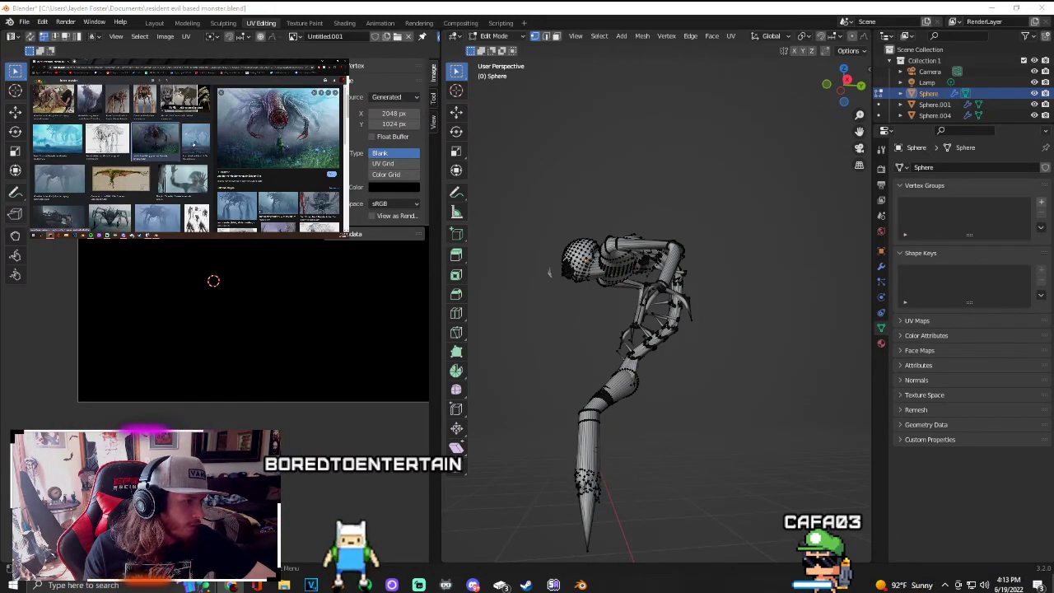
click(193, 142)
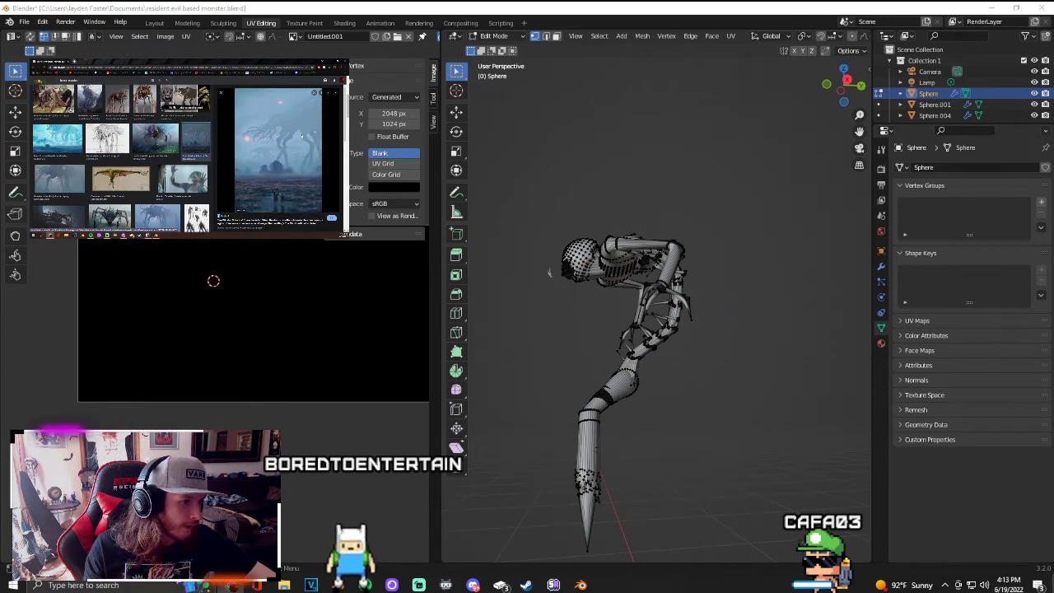
Step: Preview the dark spider-like creature, the crouching monster artwork and its related dark creature images, ending on the foggy spider scene
scroll(122, 158, down, 2)
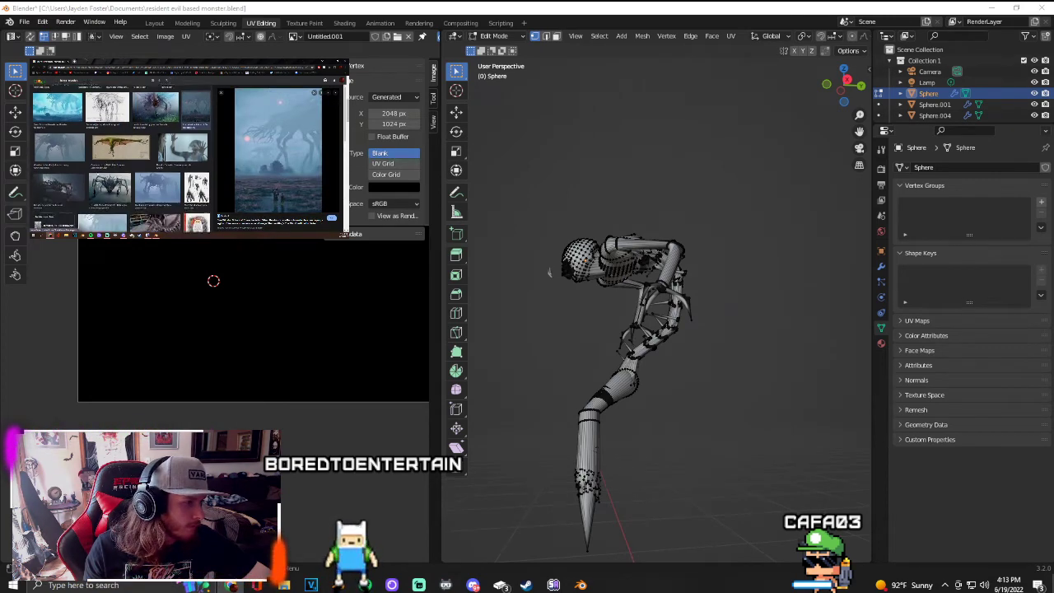
click(109, 168)
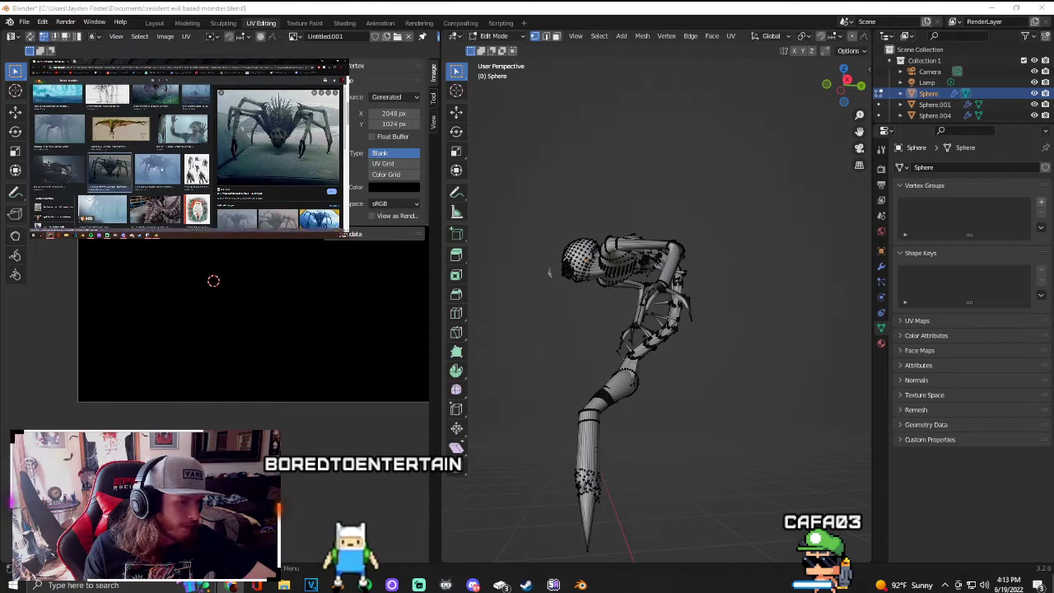
click(57, 169)
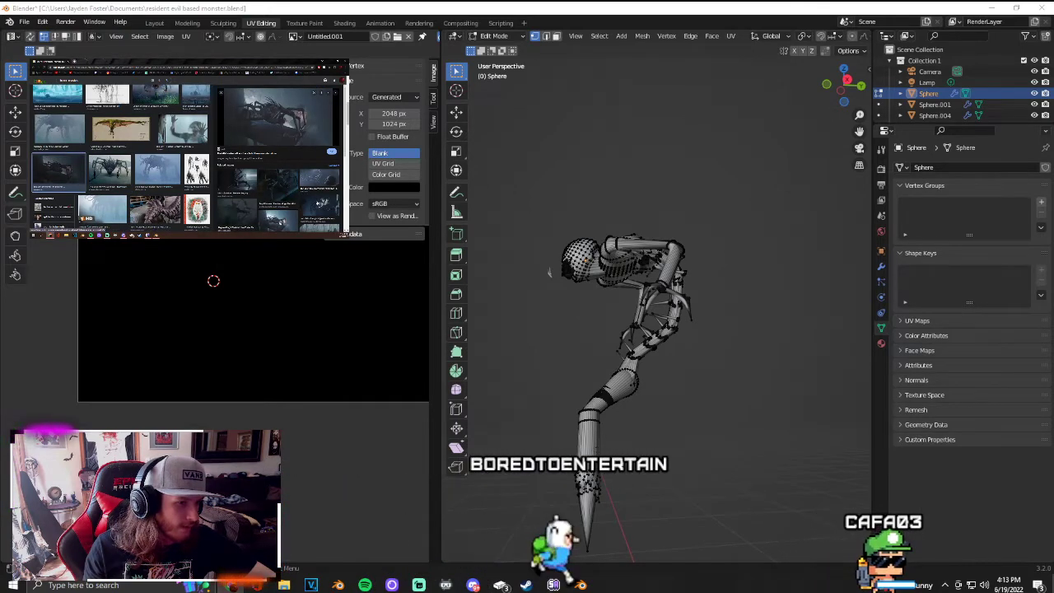
click(320, 200)
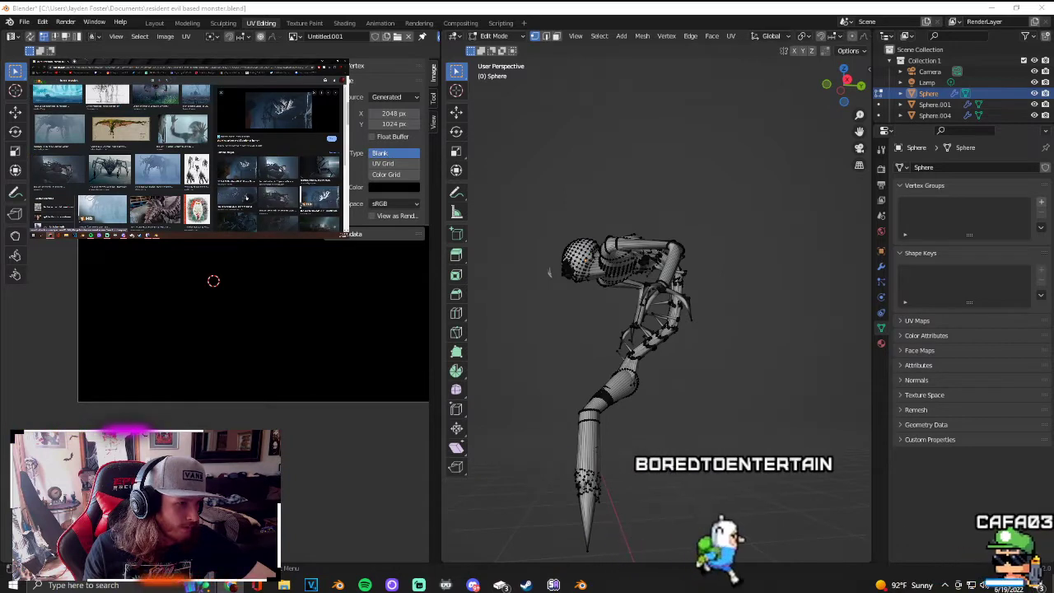
click(284, 198)
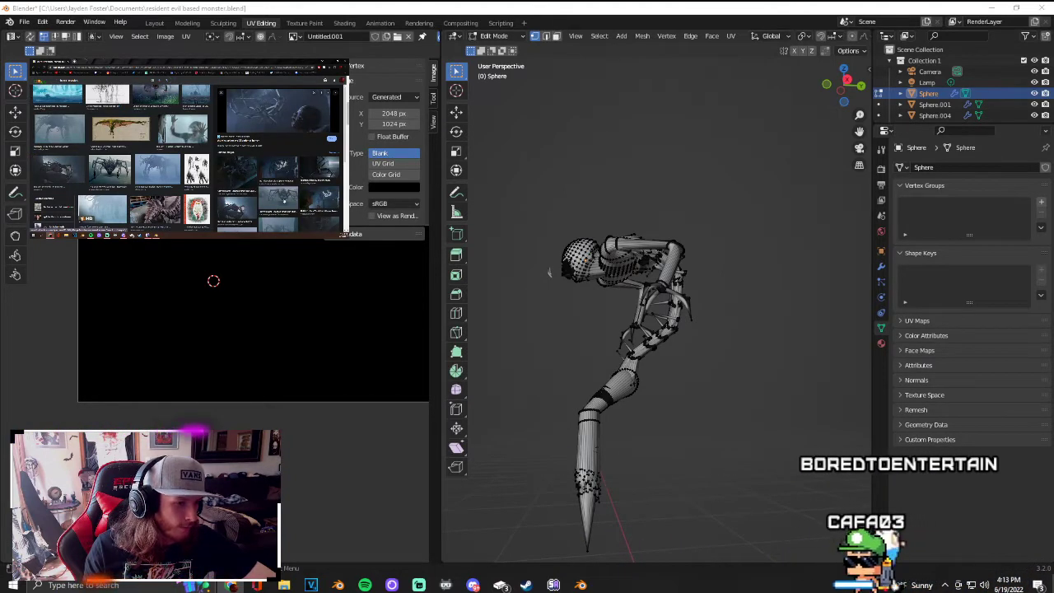
click(320, 165)
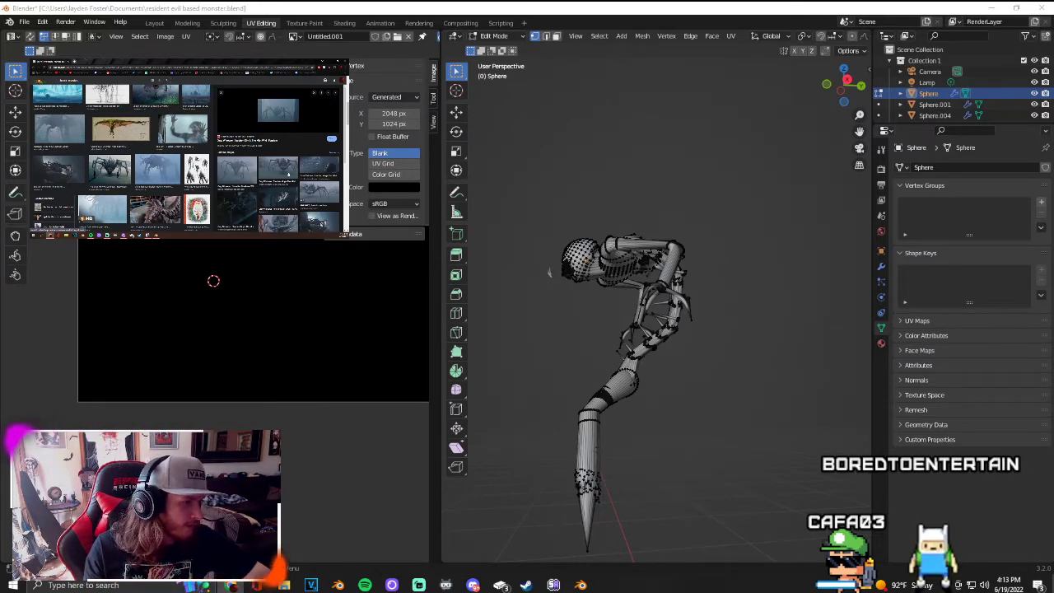
Step: Preview the fleshy segmented creature model among the results and open its related upright close-up
scroll(162, 186, down, 4)
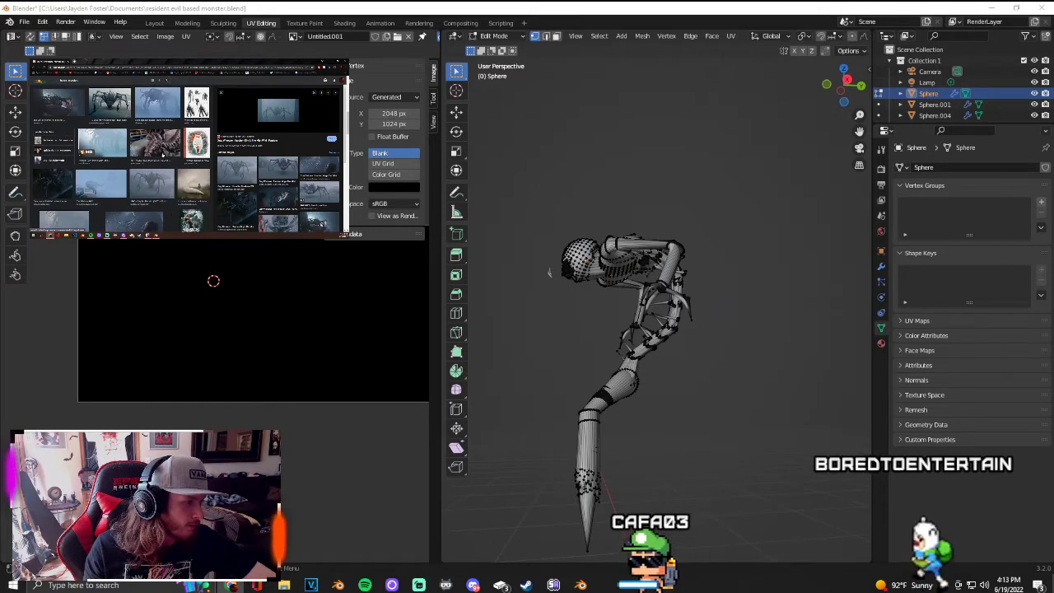
click(155, 153)
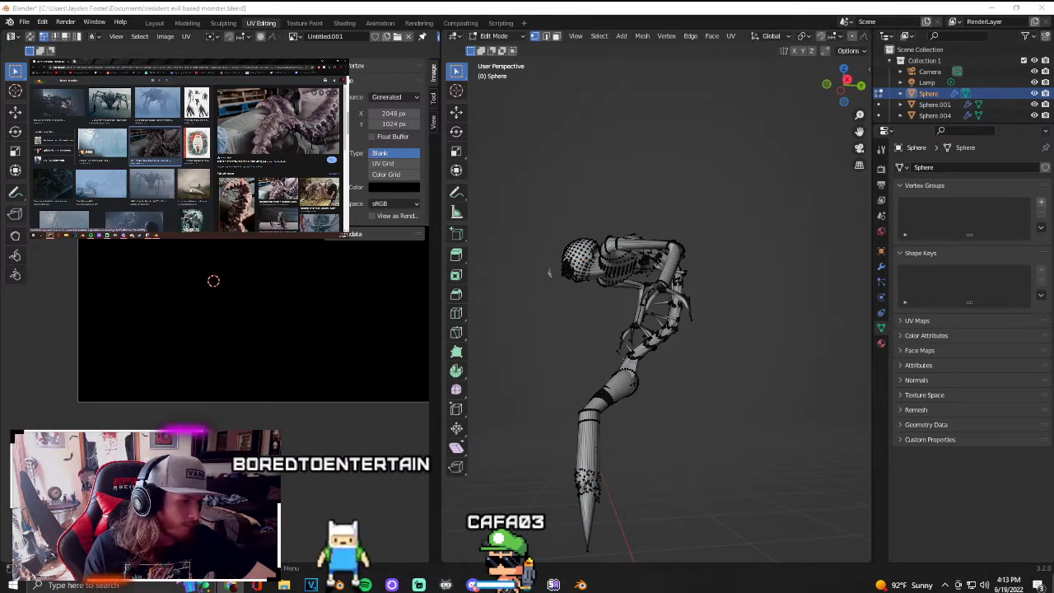
scroll(239, 140, down, 5)
click(237, 124)
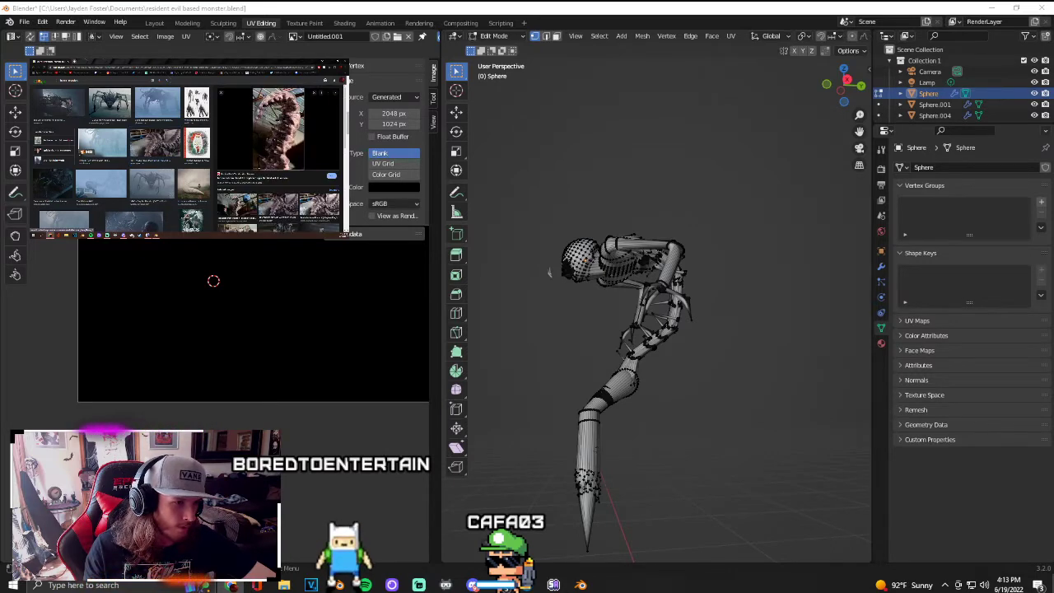
Step: Preview the multi-legged creature sculpture in a workshop and the related winged creature sculpture
scroll(269, 191, down, 3)
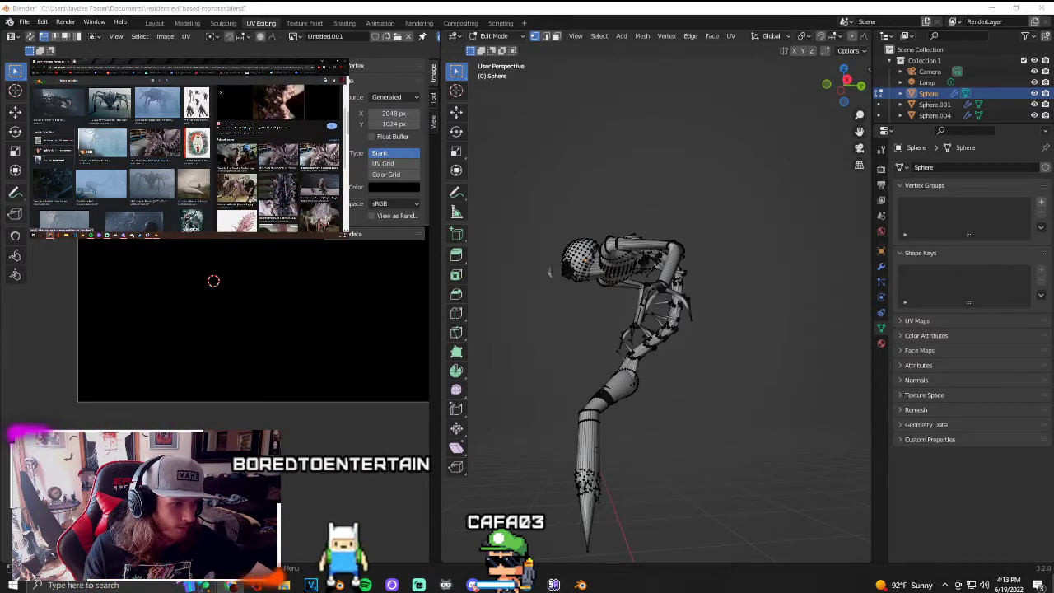
click(237, 188)
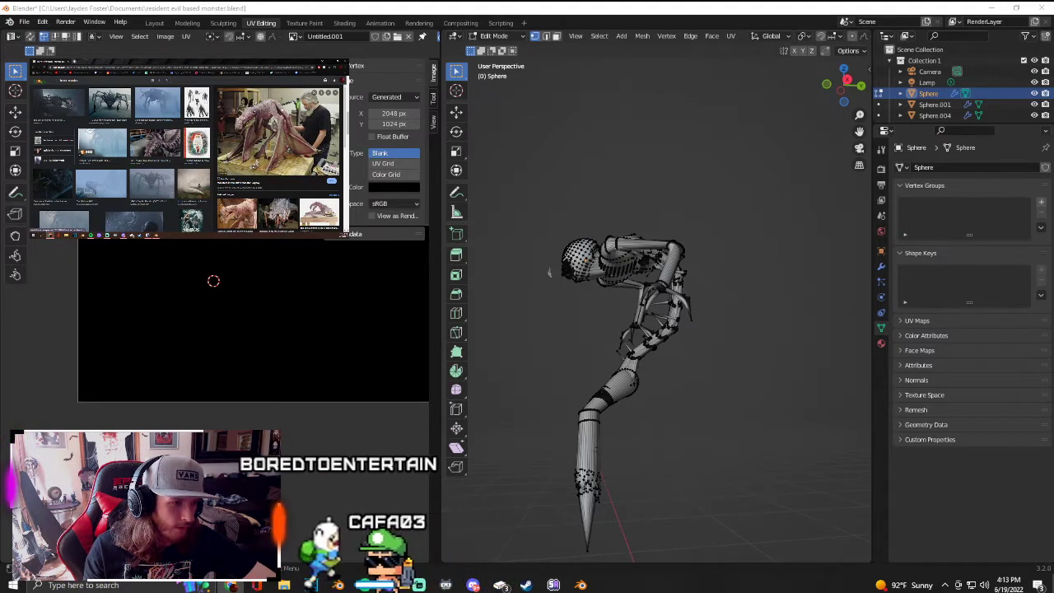
scroll(279, 158, down, 3)
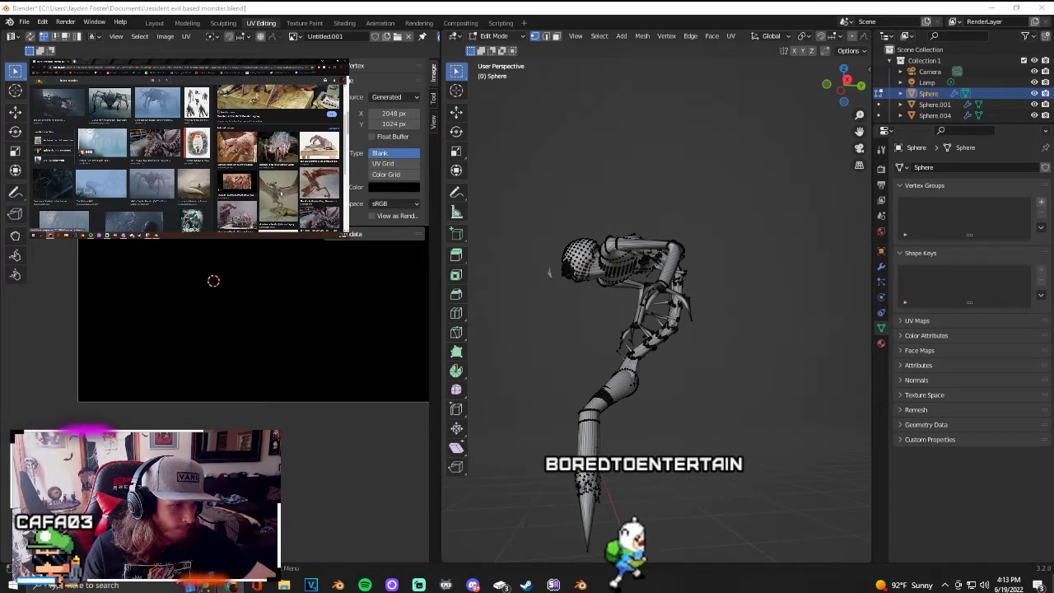
click(278, 181)
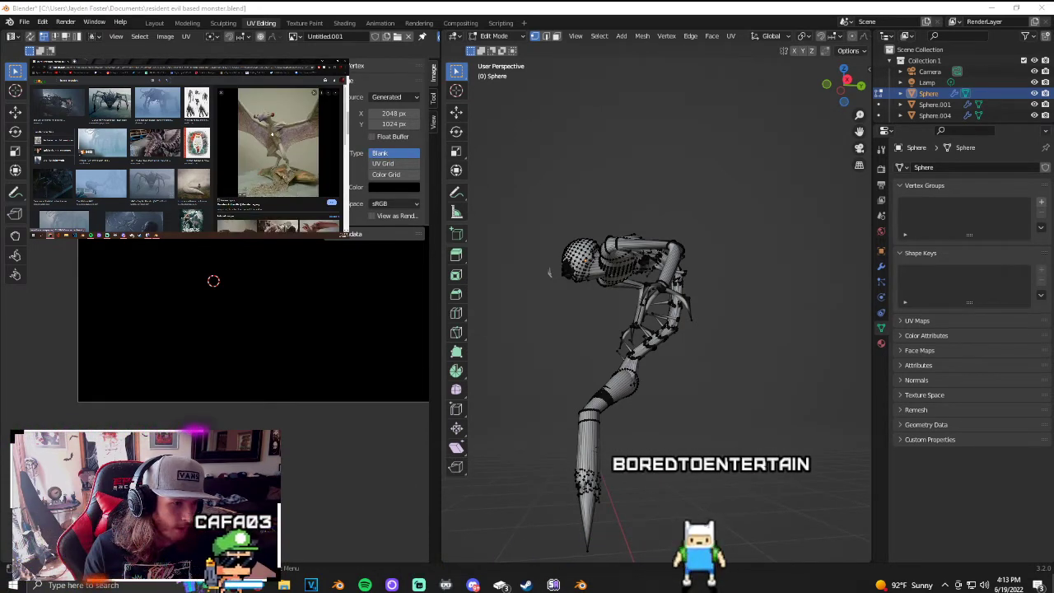
Step: Preview the pale multi-legged creature model and the dark winged insect close-up from the related images
scroll(284, 117, down, 3)
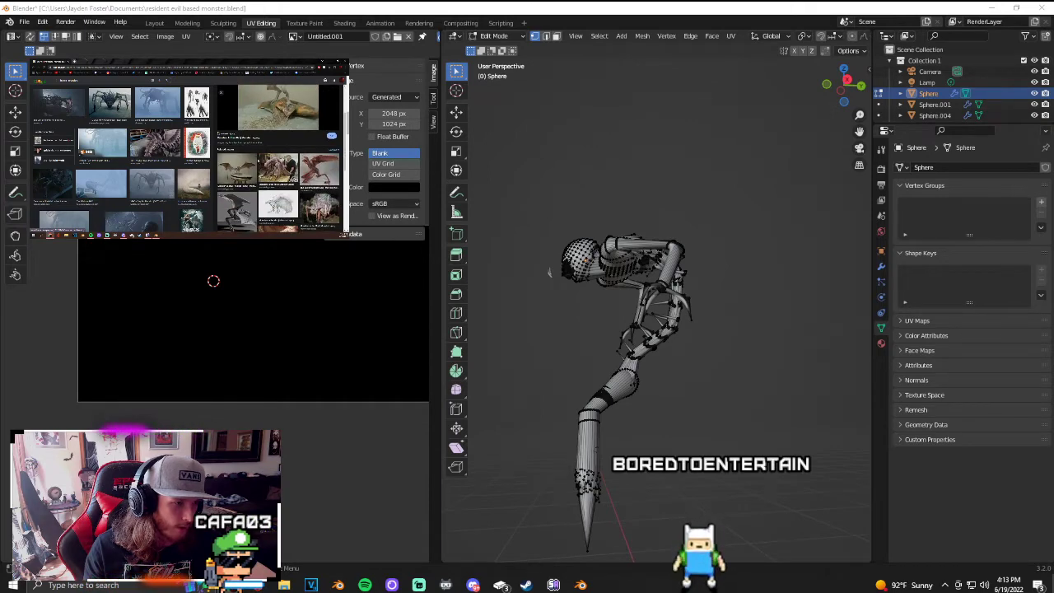
scroll(255, 174, down, 2)
click(319, 191)
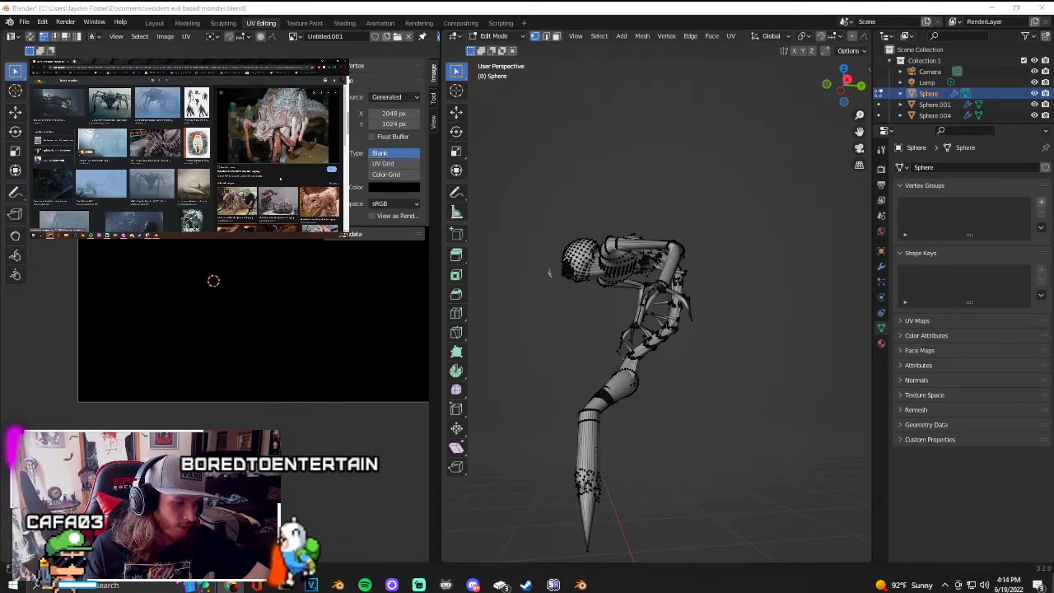
scroll(278, 157, down, 2)
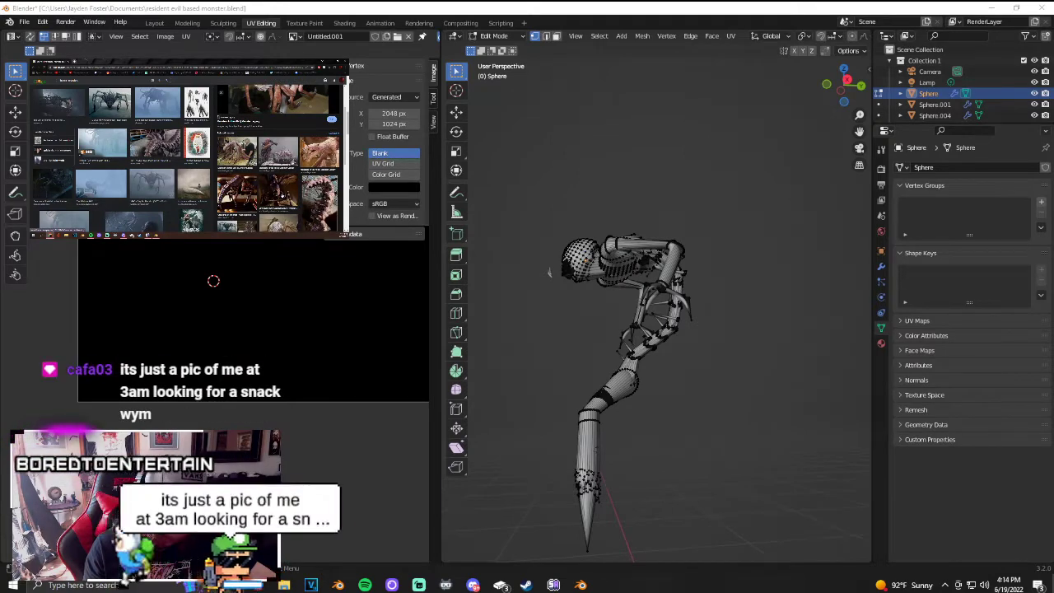
scroll(279, 156, down, 3)
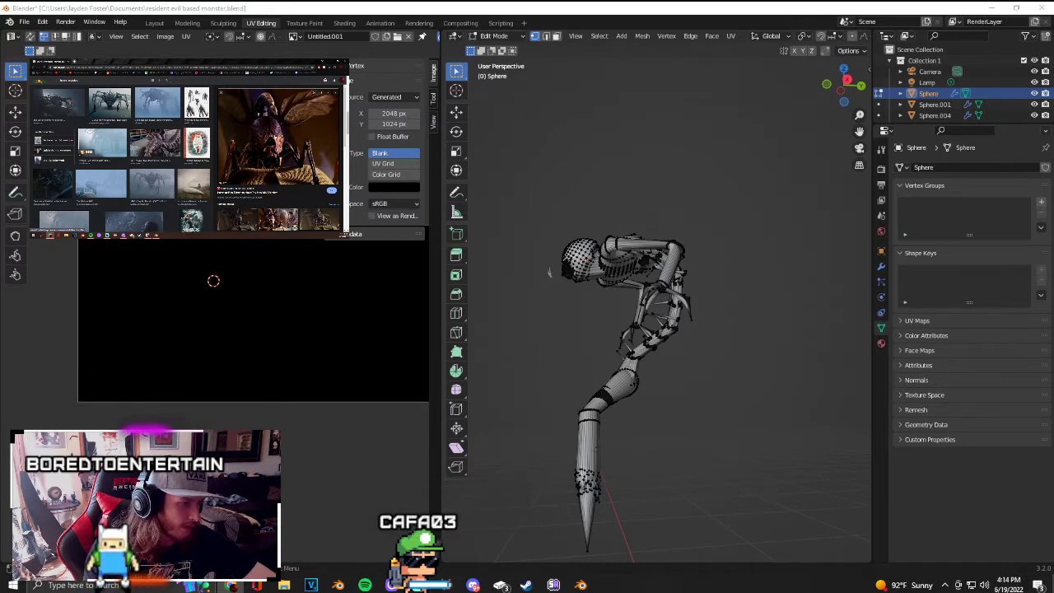
Step: Open the blue misty giant among the main results and preview several related fog creature scenes
scroll(159, 185, down, 2)
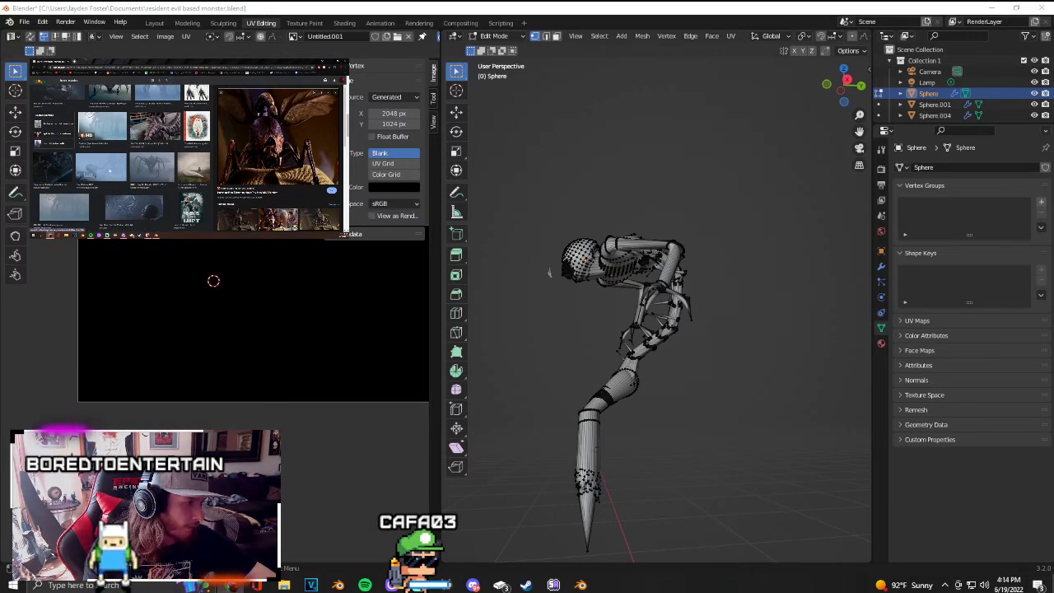
click(102, 168)
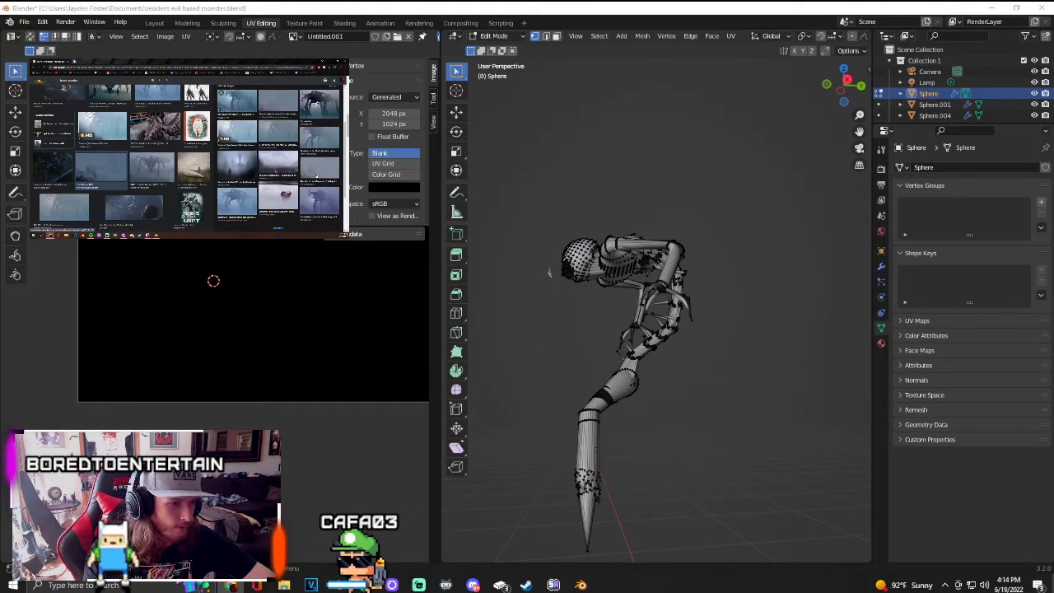
click(318, 173)
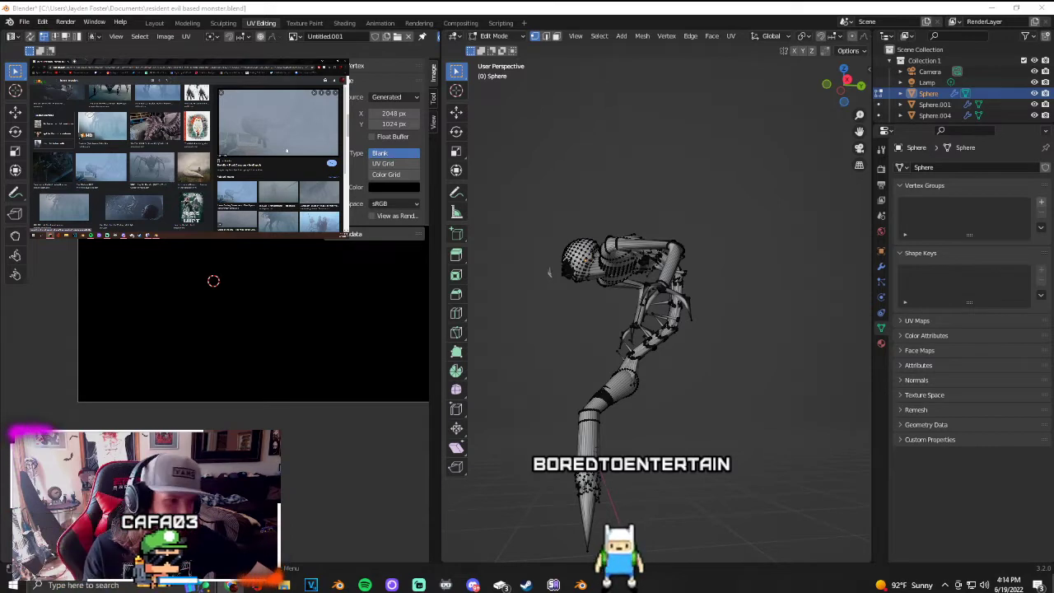
click(244, 196)
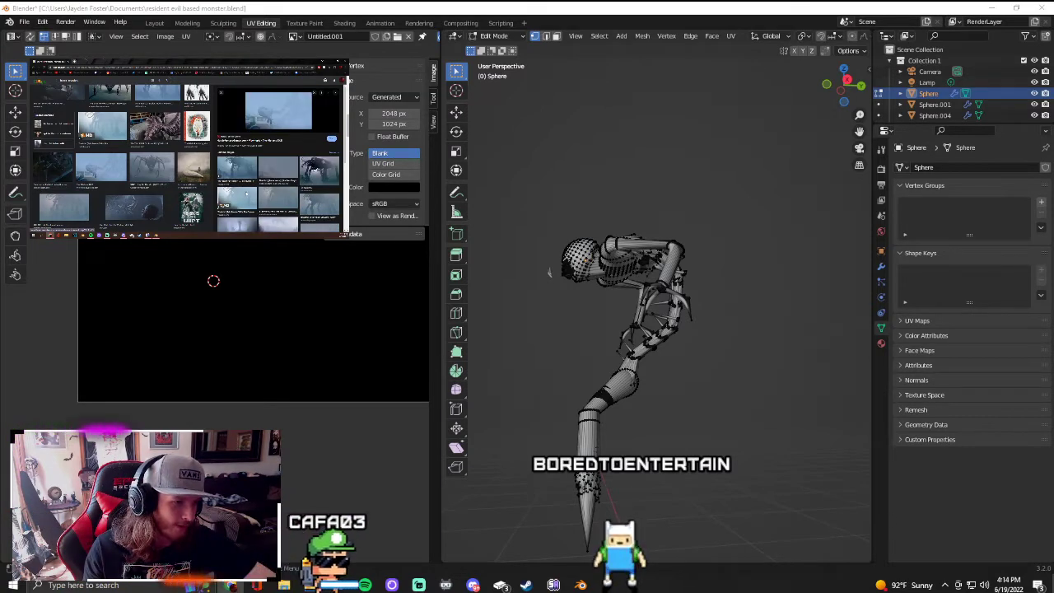
click(277, 169)
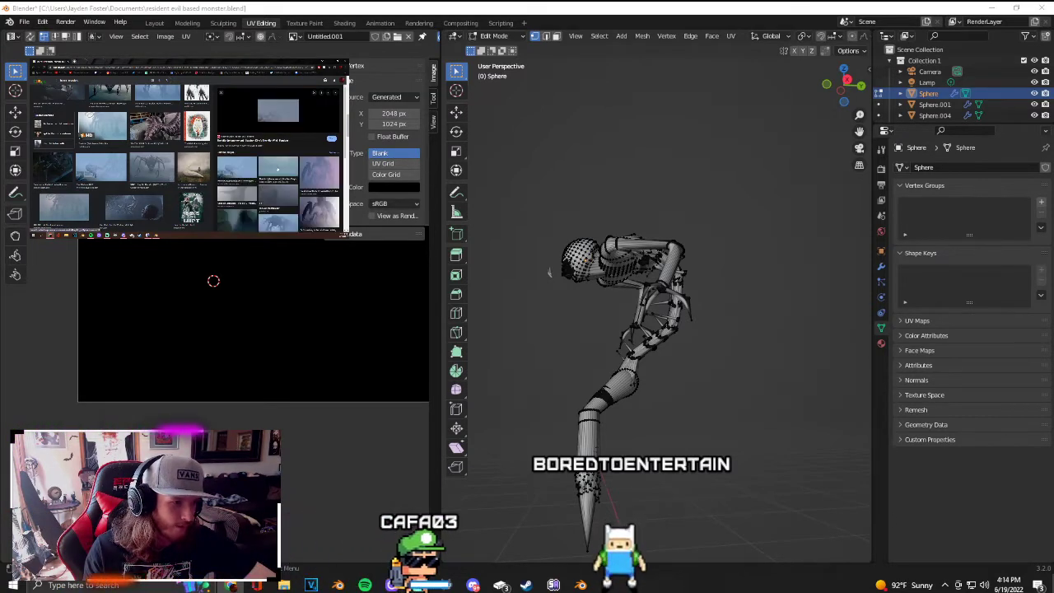
Step: Examine the purple winged silhouette in the fog and browse its related images for another grey misty scene
scroll(278, 164, down, 1)
scroll(297, 159, up, 2)
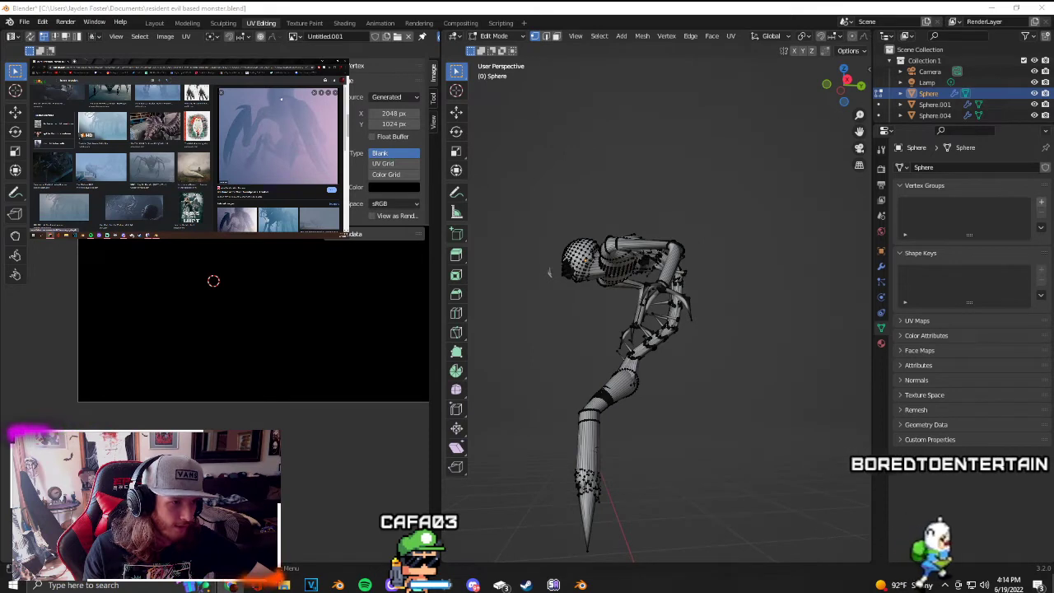
scroll(297, 168, down, 2)
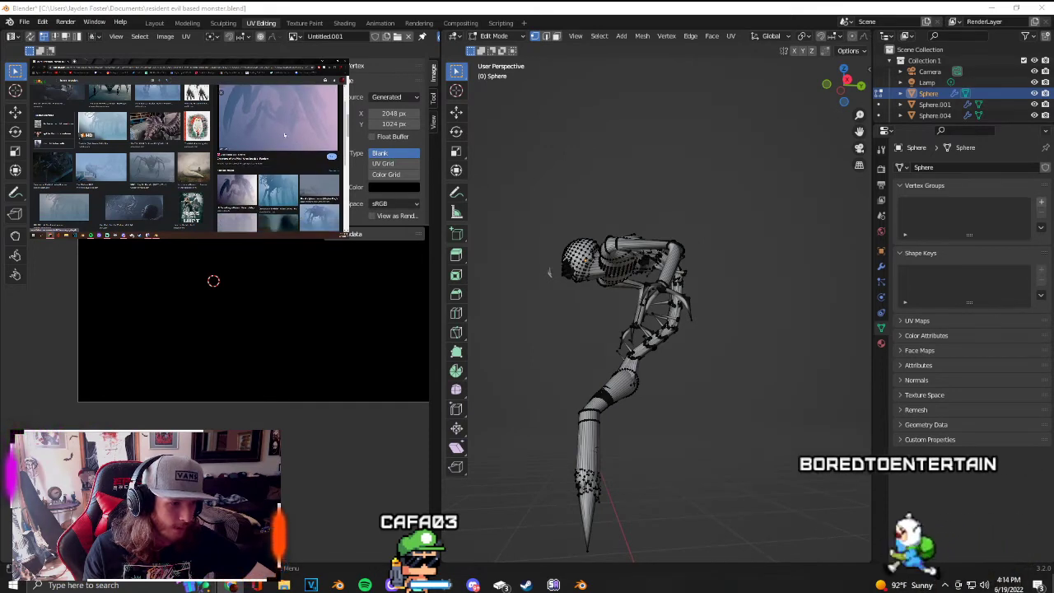
scroll(293, 152, down, 3)
scroll(278, 156, down, 3)
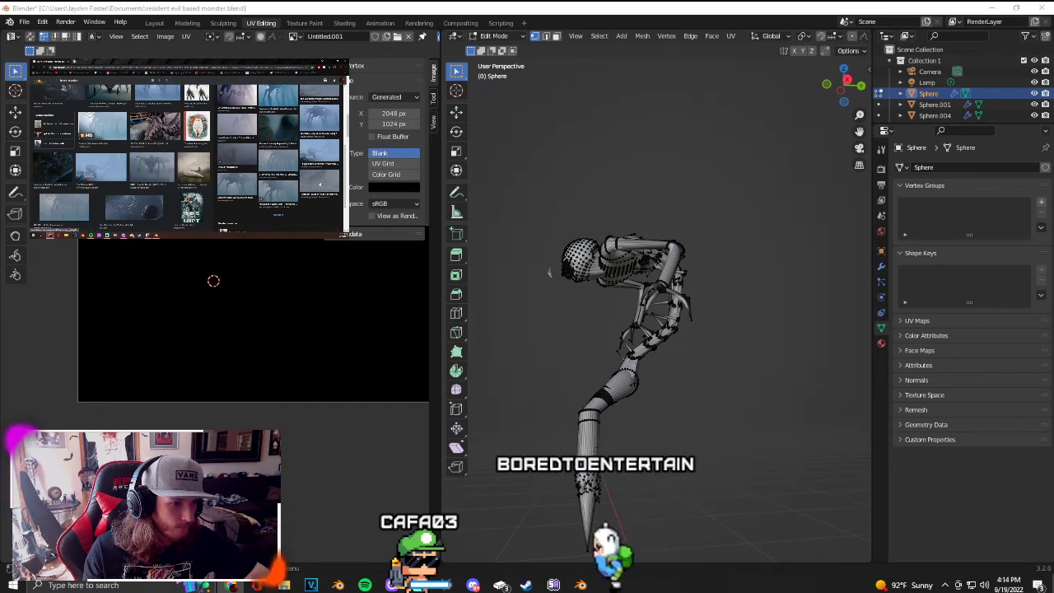
scroll(278, 156, up, 5)
Step: Preview the horned monster with a blue light, the giant over the road and the black long-legged creature, and browse further results
scroll(121, 156, down, 4)
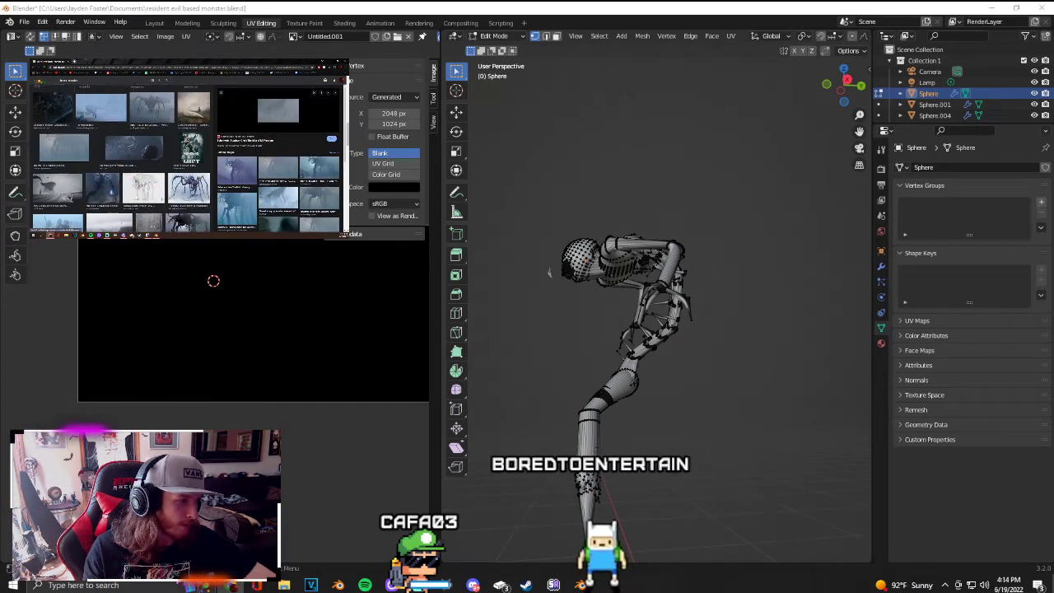
click(103, 148)
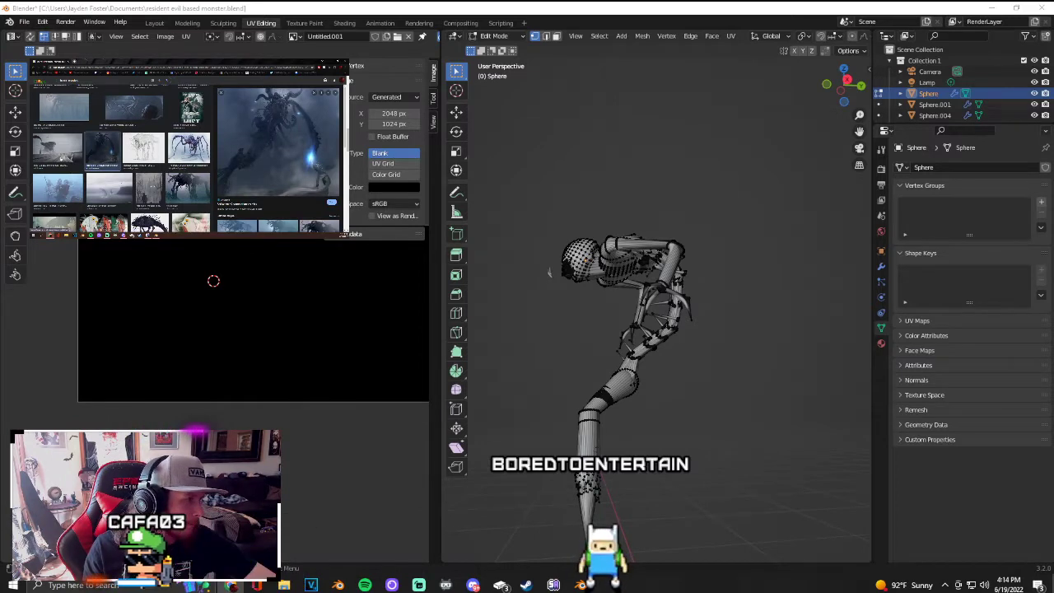
click(60, 150)
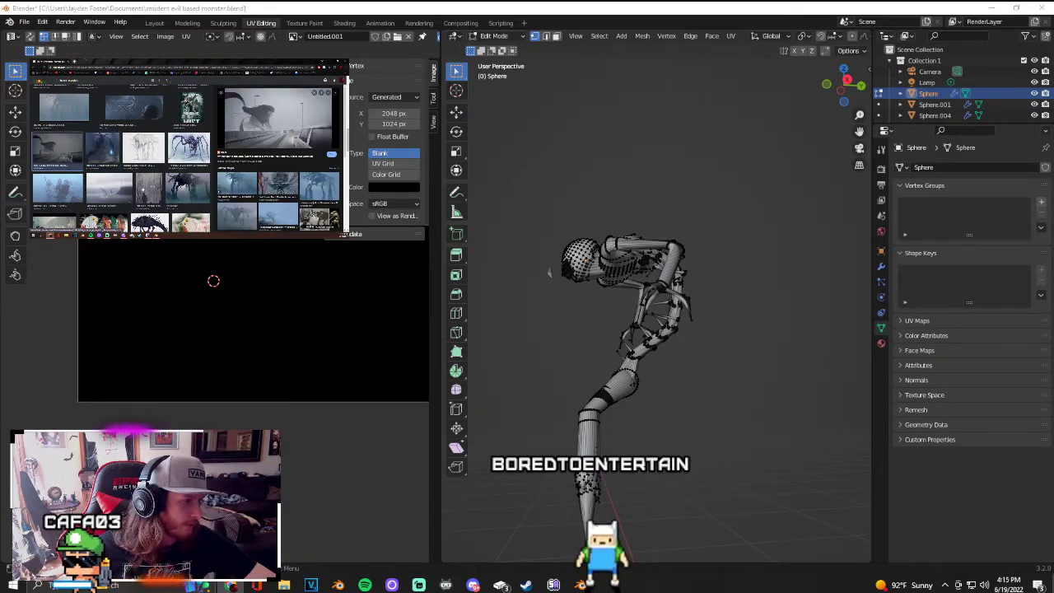
click(169, 188)
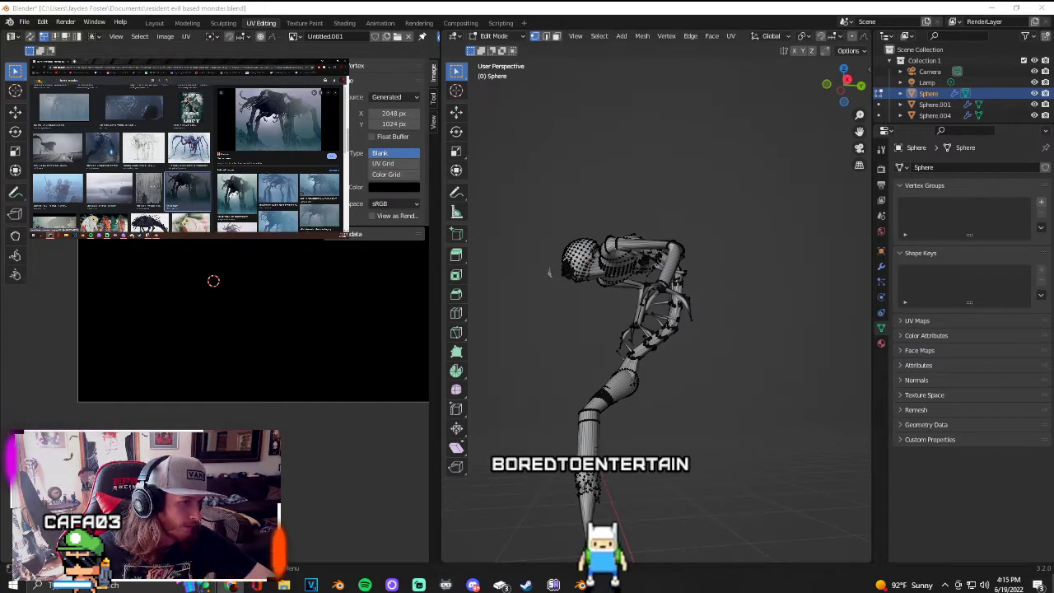
click(233, 190)
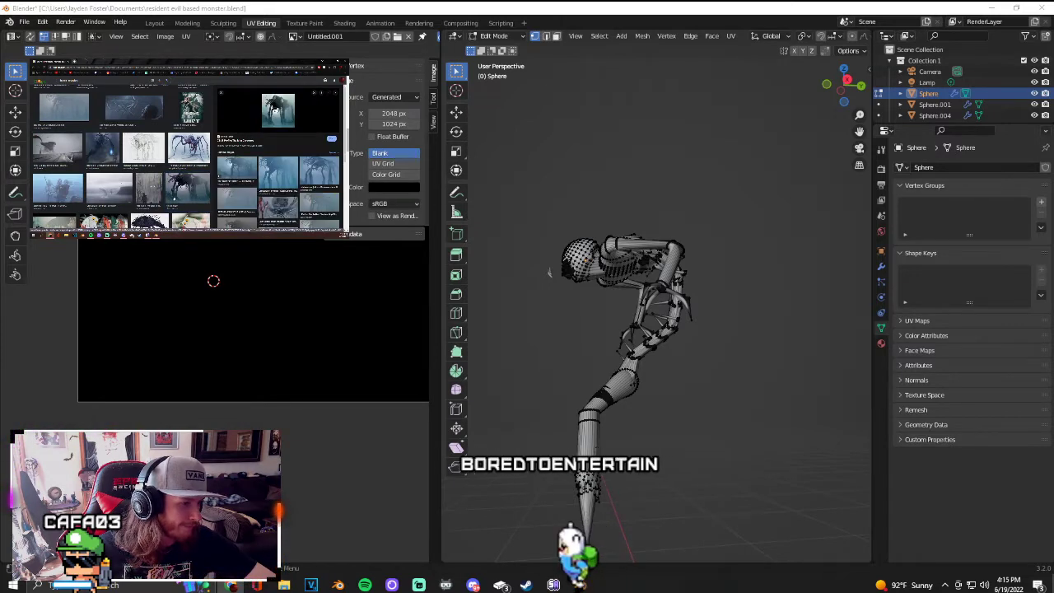
scroll(124, 156, down, 3)
scroll(124, 156, down, 3)
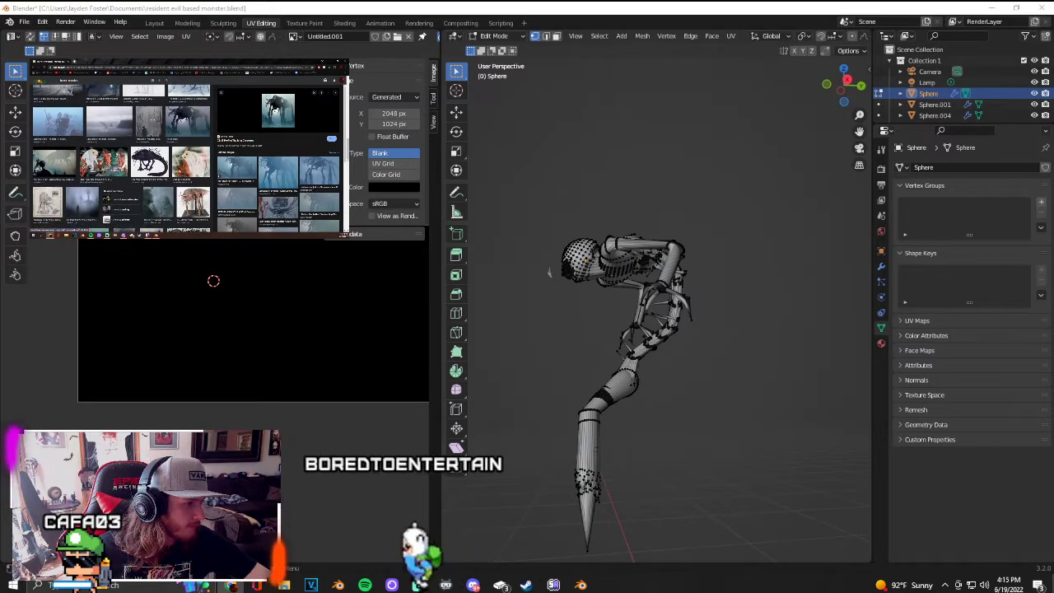
Step: Preview the pale fleshy long-legged creature model and the tentacle-headed long-legged creature from its related images
click(192, 201)
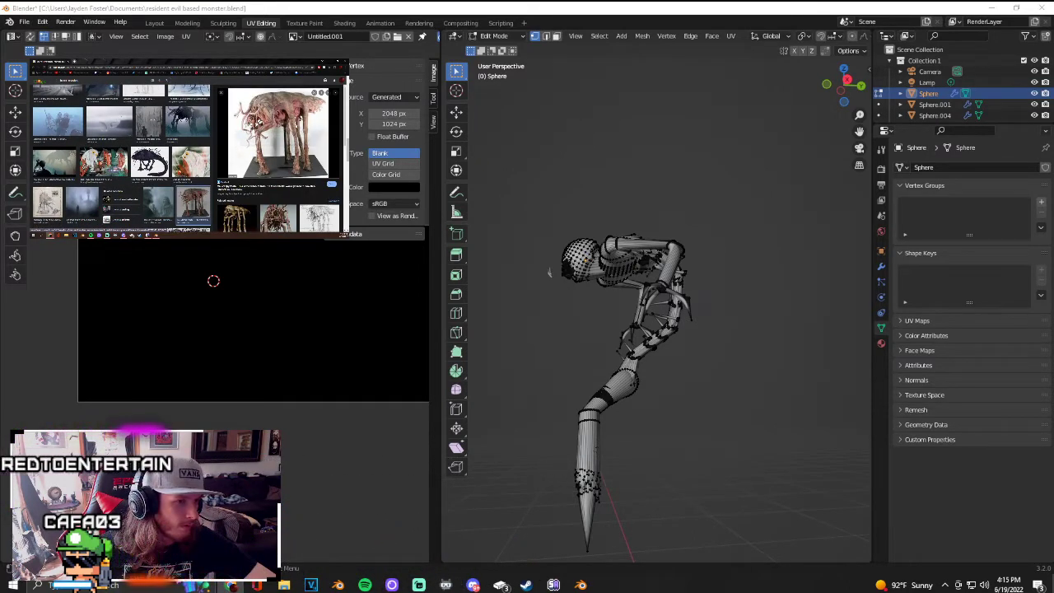
scroll(278, 157, down, 3)
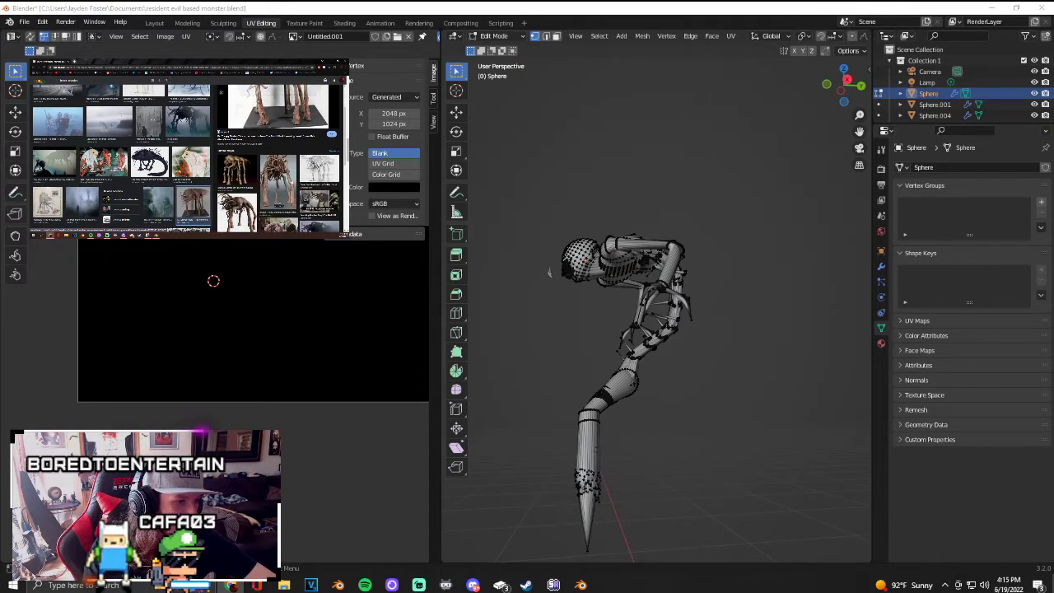
scroll(278, 157, up, 3)
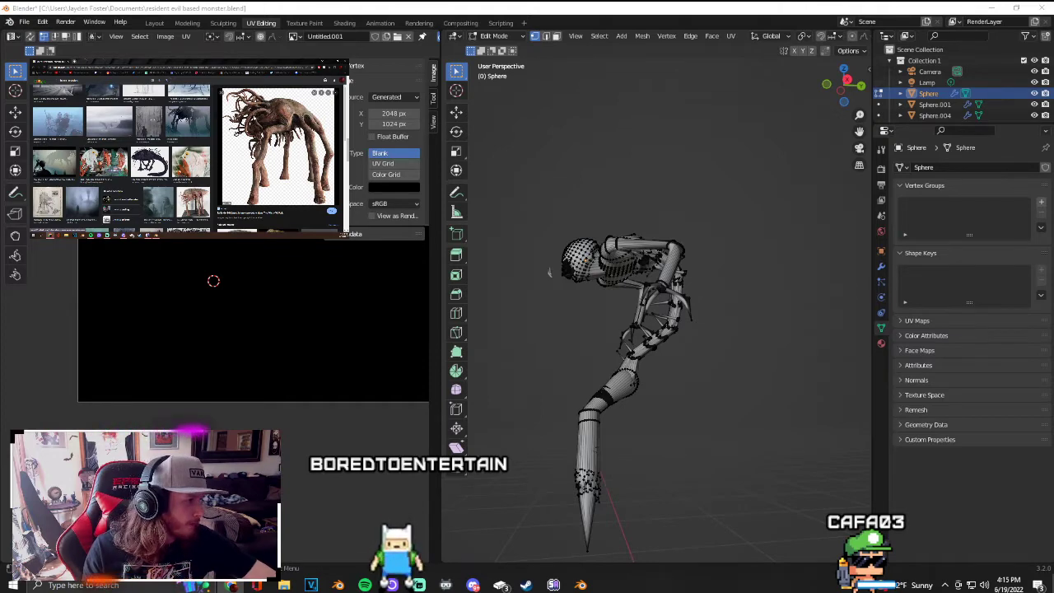
scroll(122, 157, up, 3)
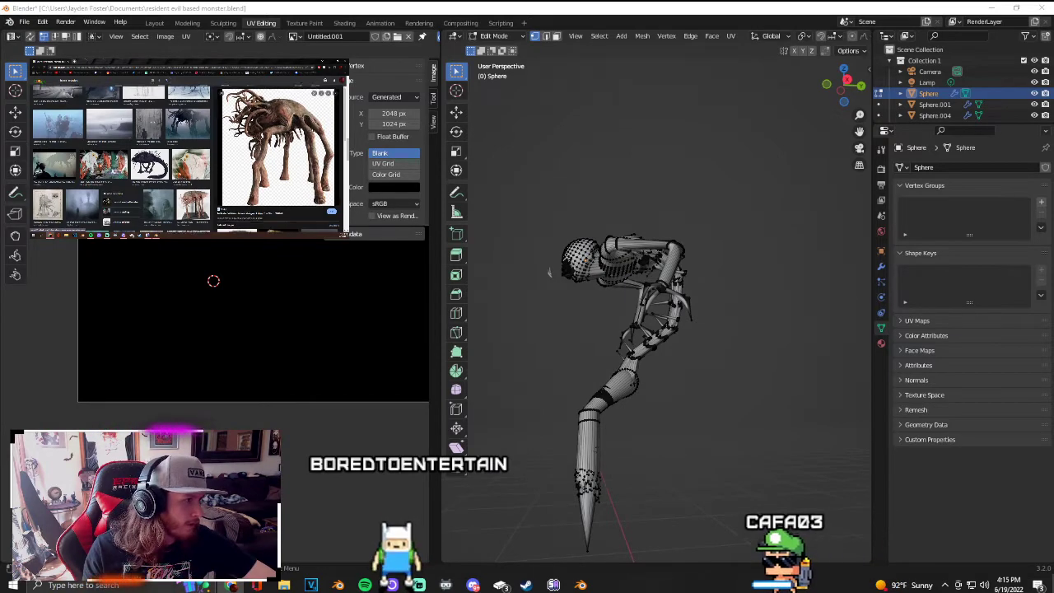
scroll(122, 156, down, 5)
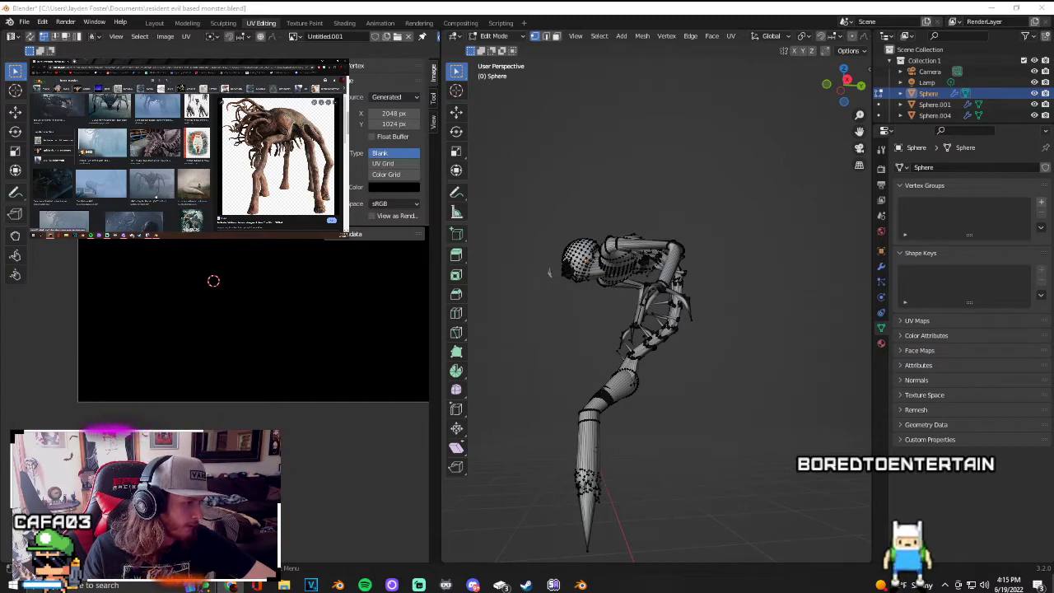
Step: Browse further main results and preview the pencil sketch of the tentacle-headed, long-legged creature
scroll(122, 157, down, 3)
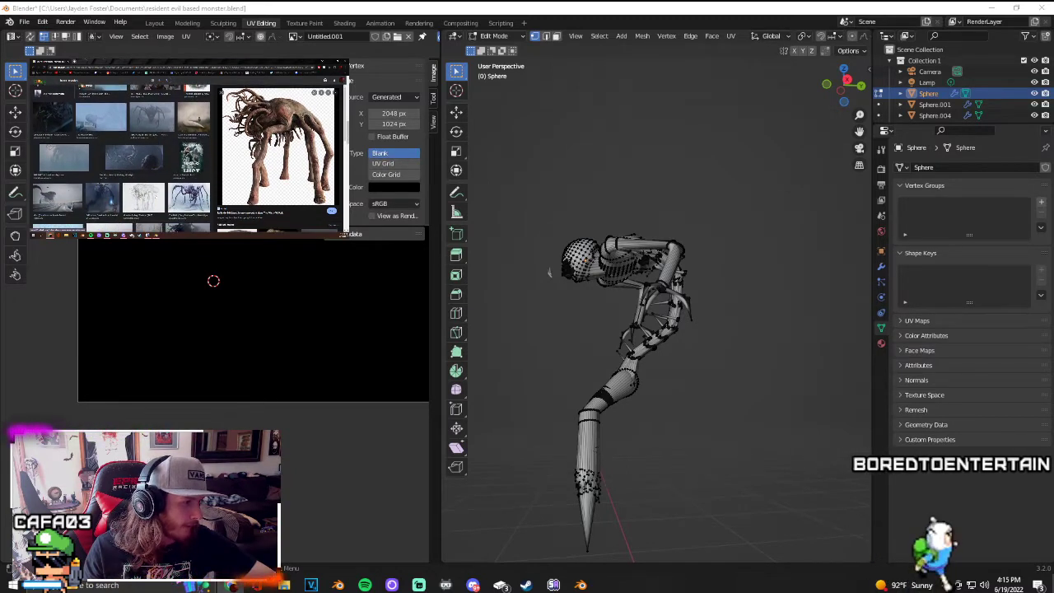
click(141, 198)
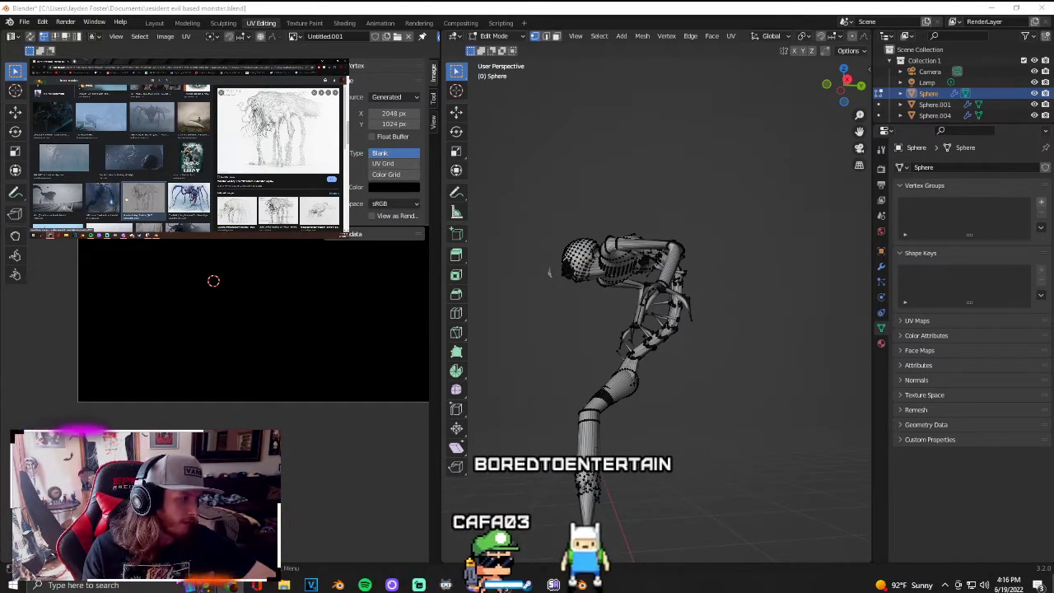
scroll(121, 157, down, 2)
scroll(121, 157, down, 5)
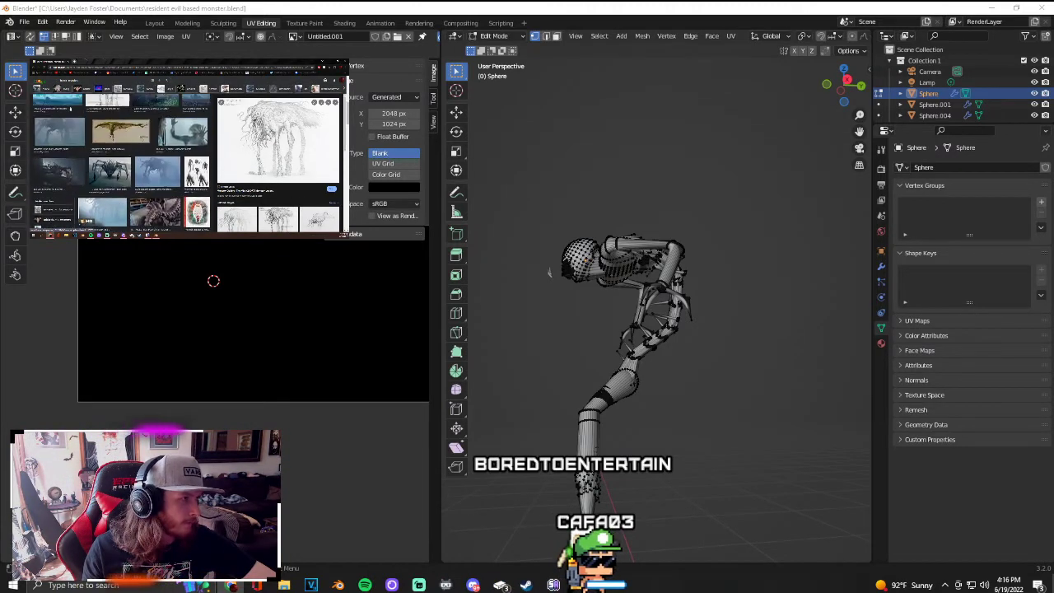
right_click(55, 83)
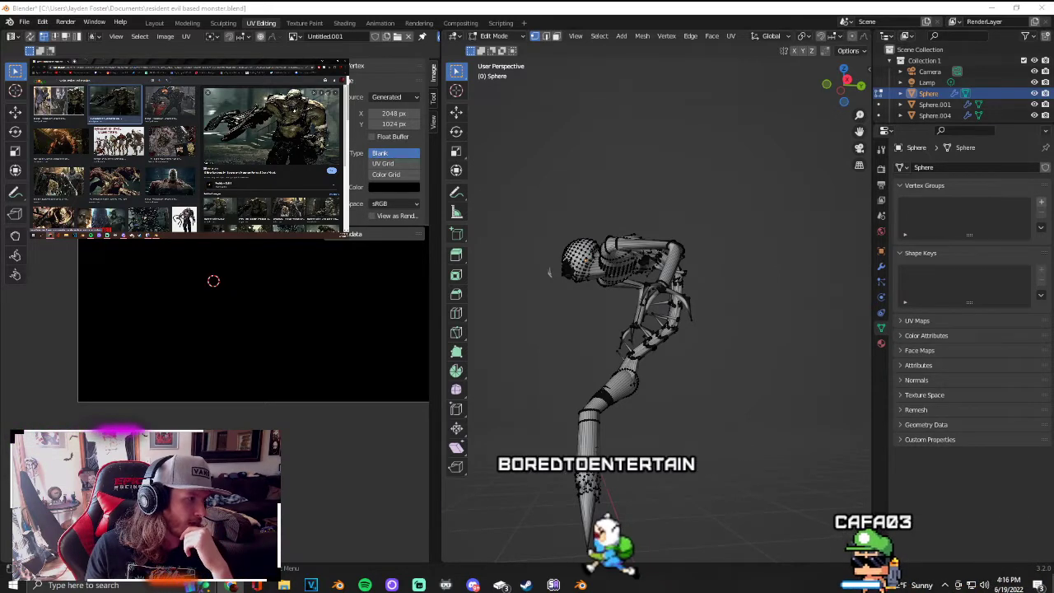
Step: Browse the hulking monster image results, previewing the clawed brute, one of its related images and the bald scarred giant
scroll(266, 171, down, 1)
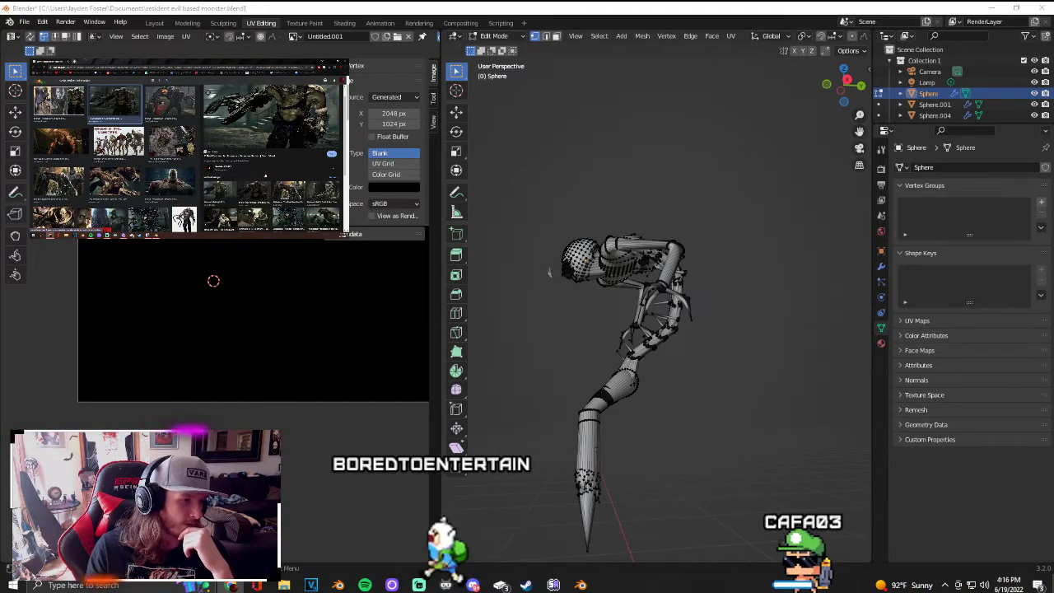
click(243, 224)
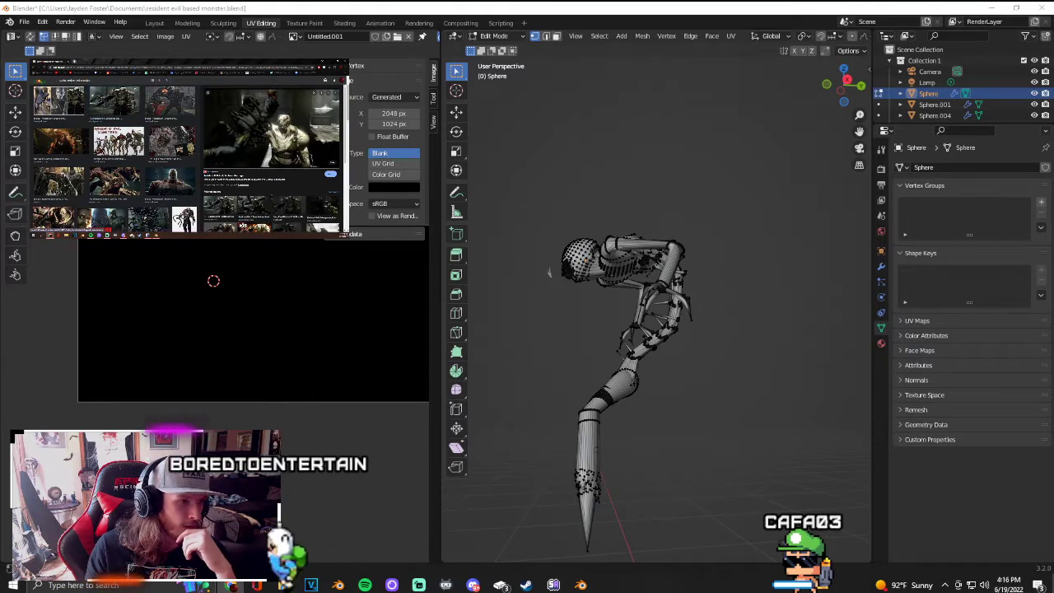
key(alt+Left)
key(alt+Left)
key(alt+Left)
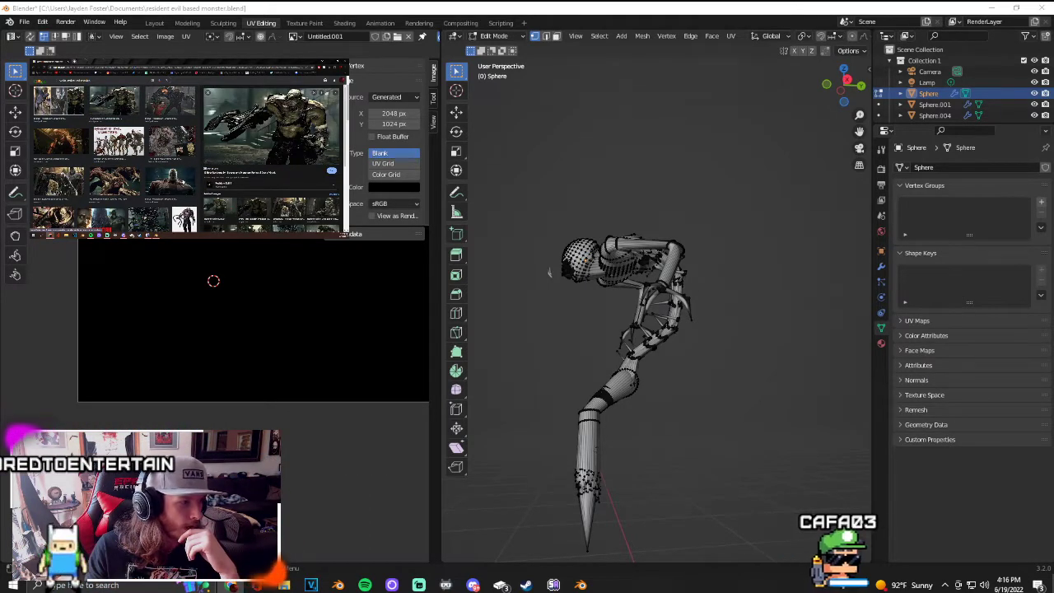
key(alt+Left)
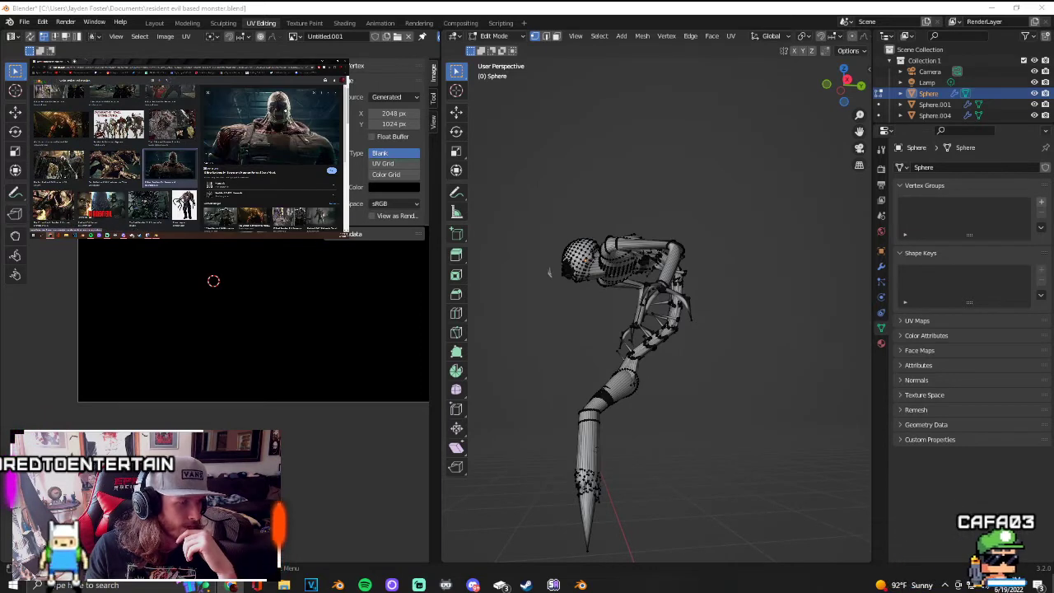
scroll(115, 156, down, 3)
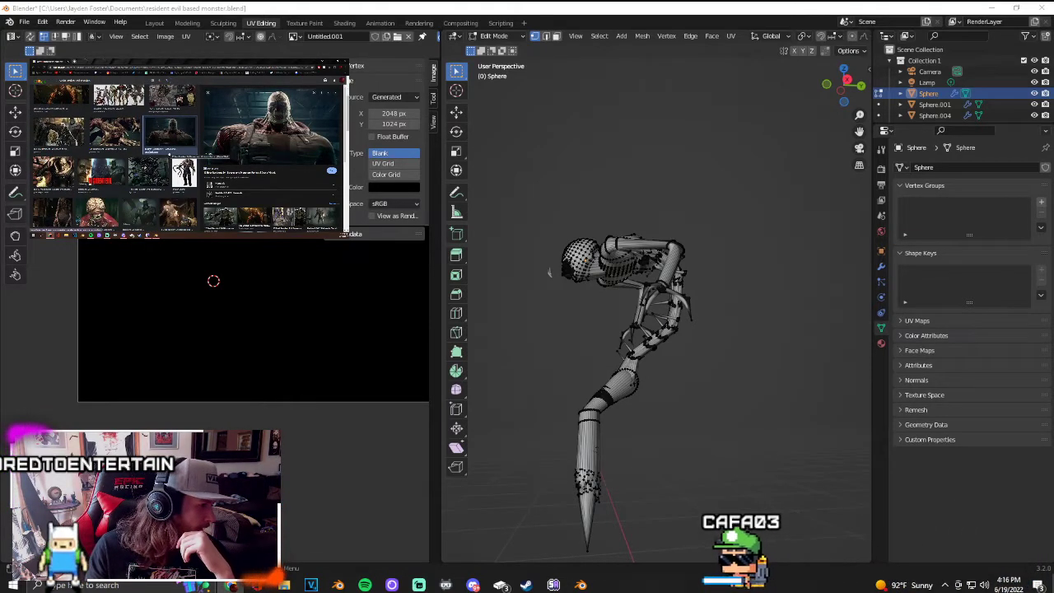
scroll(169, 154, up, 1)
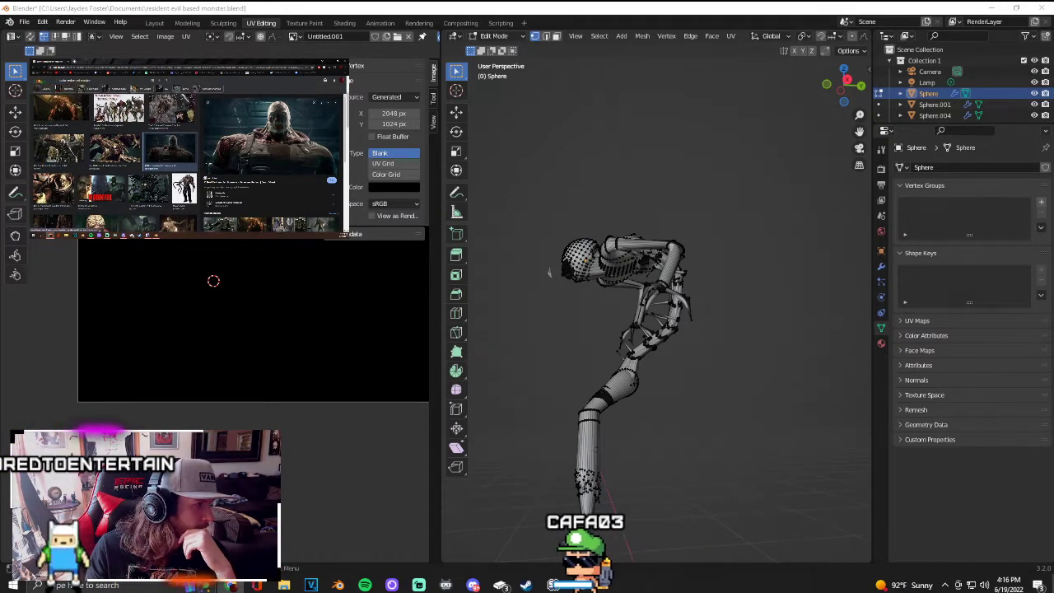
Step: Preview the bloody tentacle-armed monster, the dark brute with a glowing red arm and a related red creature image
click(119, 111)
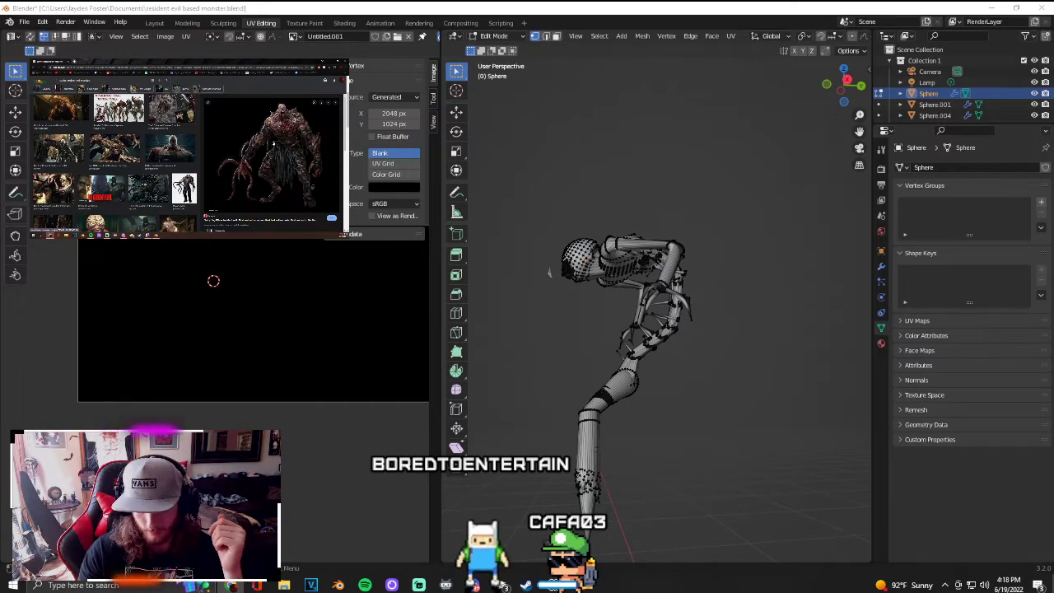
scroll(116, 156, down, 5)
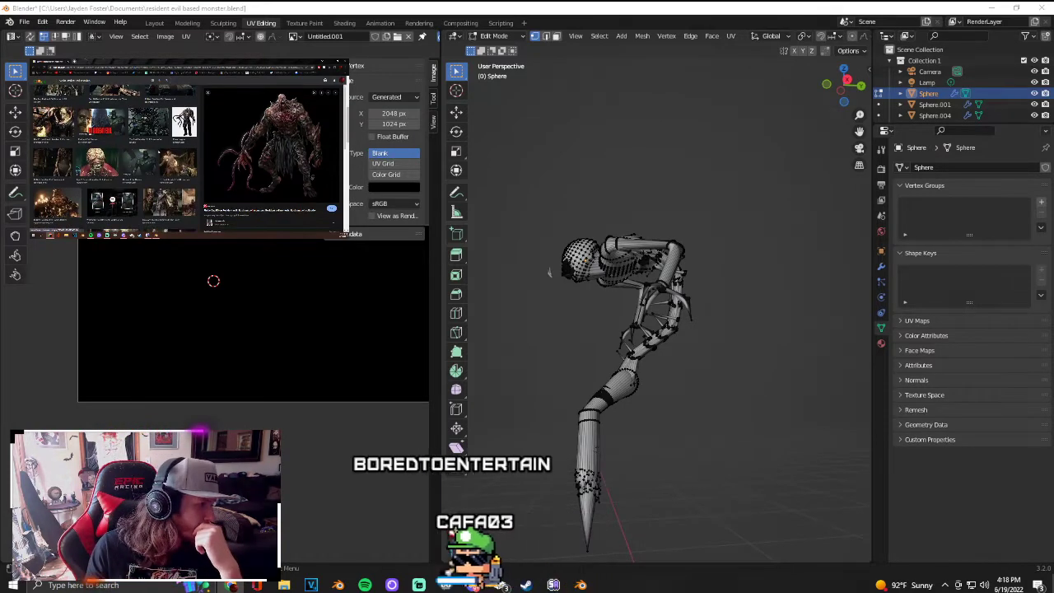
scroll(115, 156, down, 1)
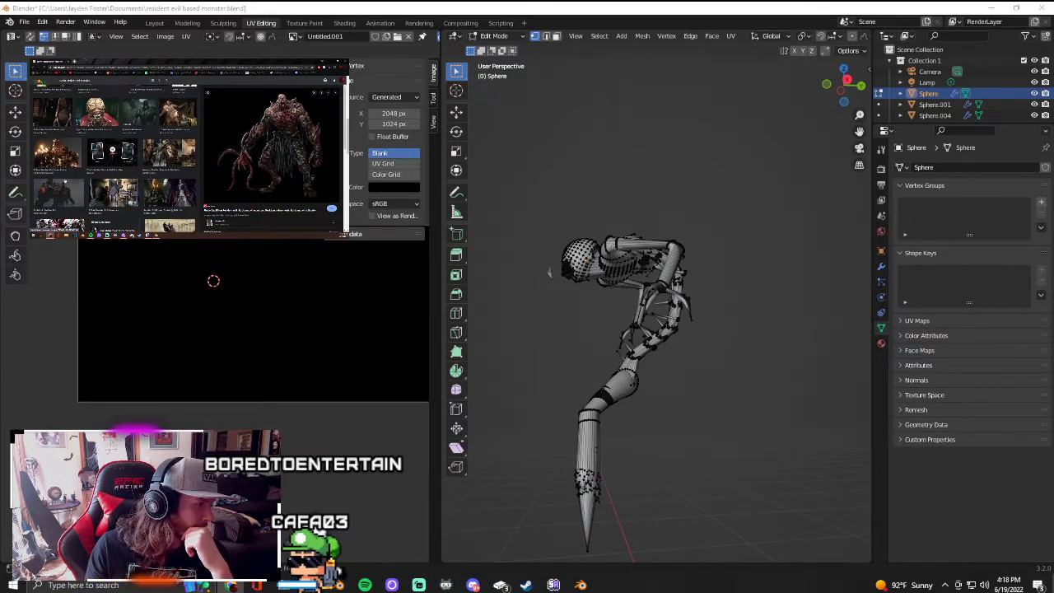
click(58, 194)
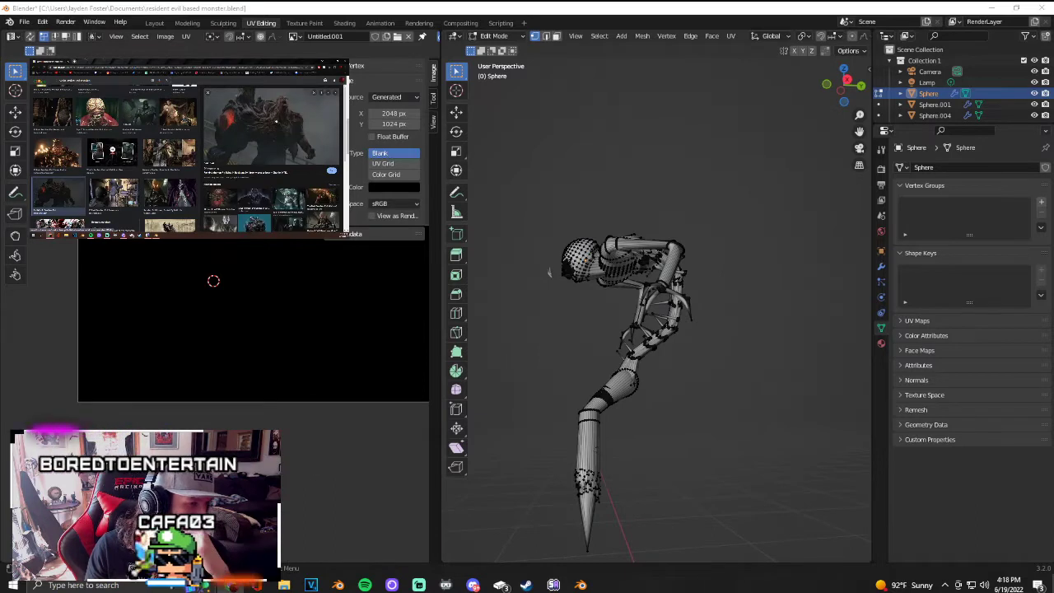
scroll(261, 125, down, 2)
click(222, 171)
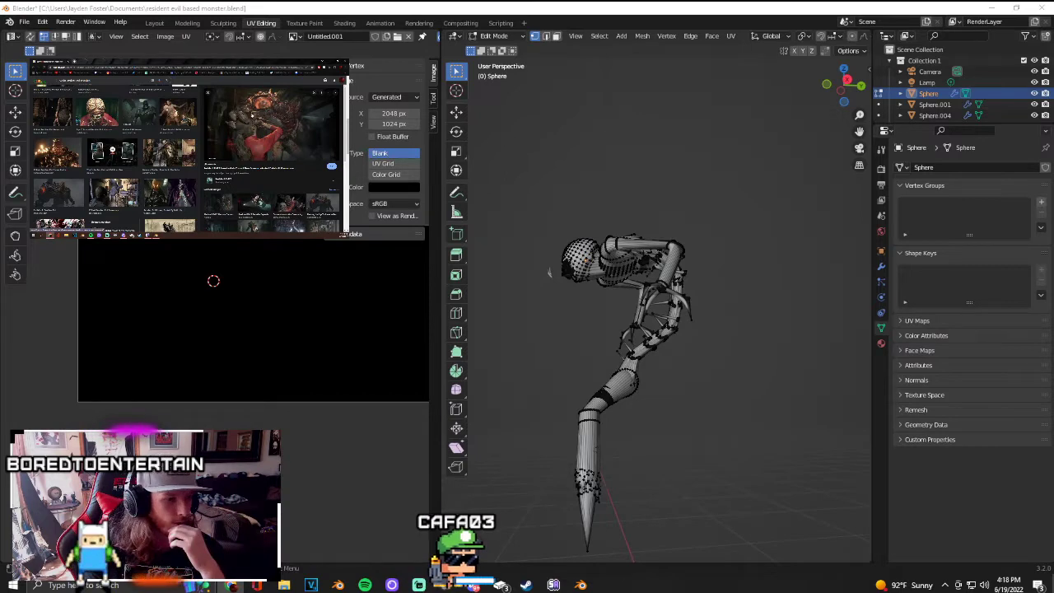
Step: Browse the related images of the red creature, examining the mutated red monster holding a weapon and similar designs
scroll(272, 157, down, 5)
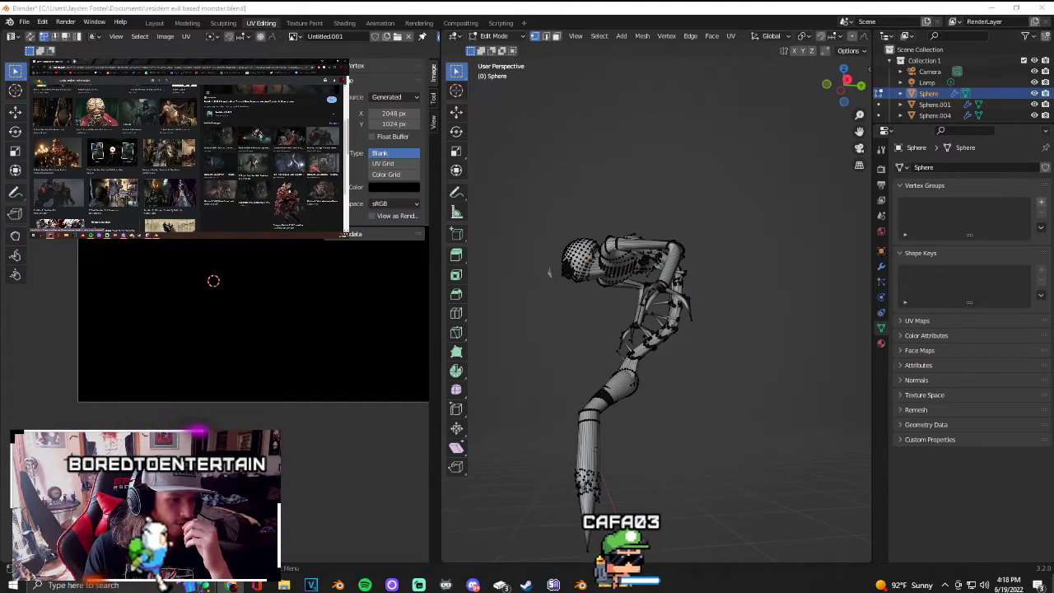
scroll(293, 141, up, 5)
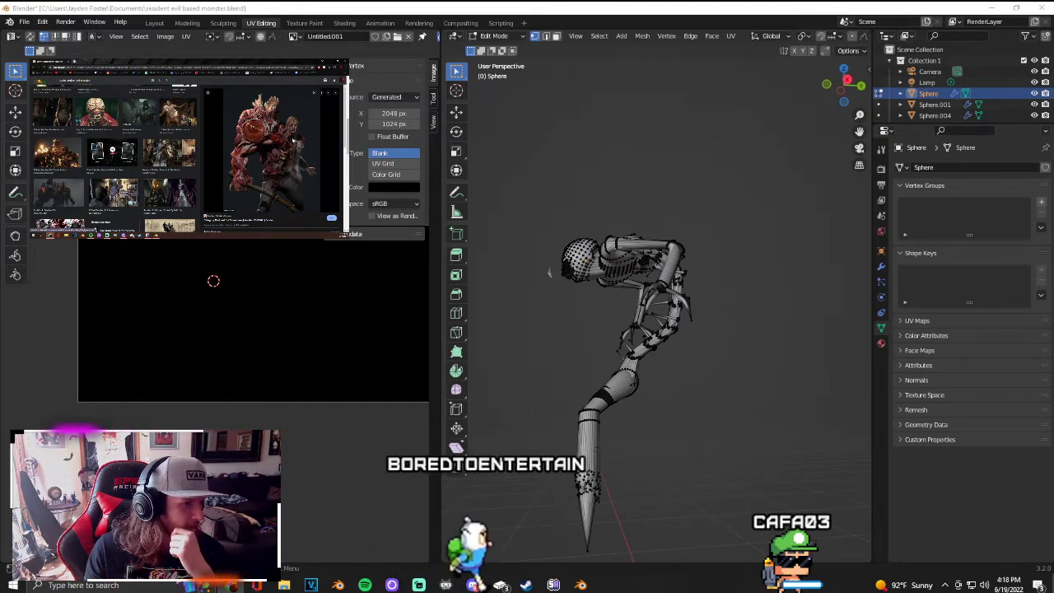
scroll(292, 140, down, 5)
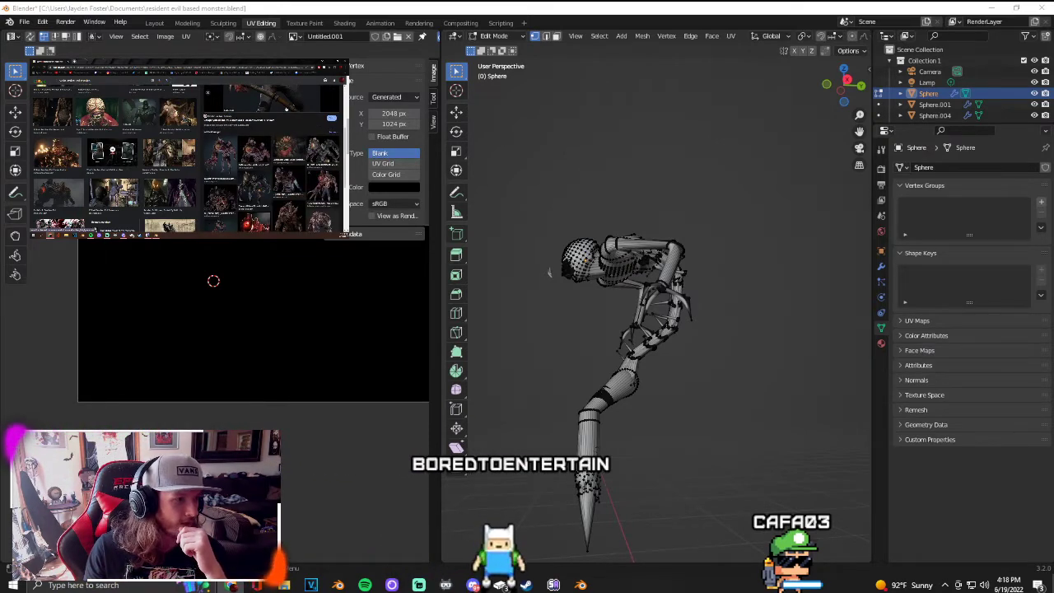
scroll(286, 107, up, 2)
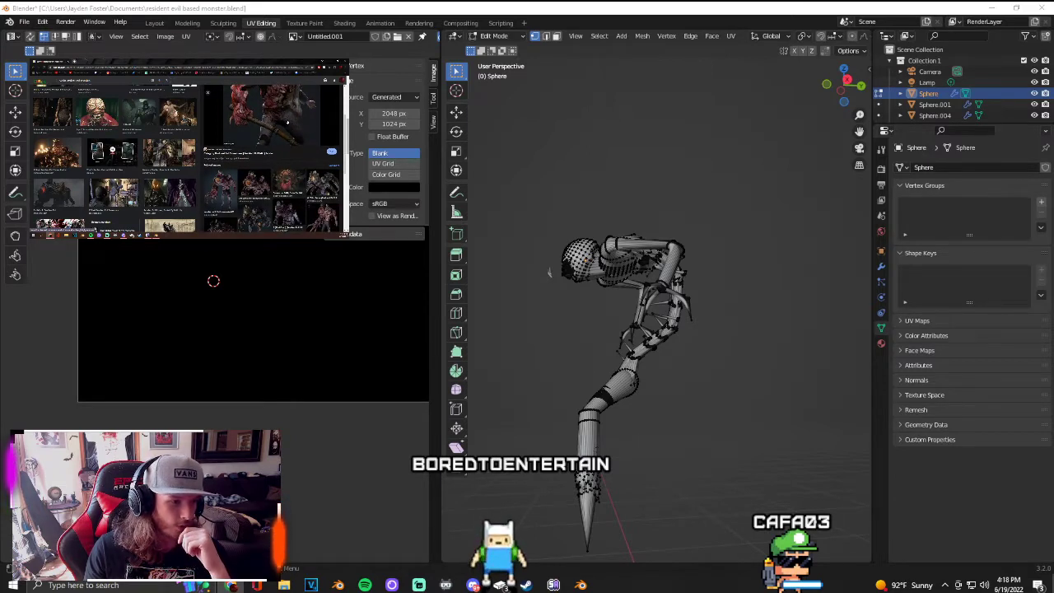
scroll(284, 125, down, 2)
scroll(272, 149, up, 2)
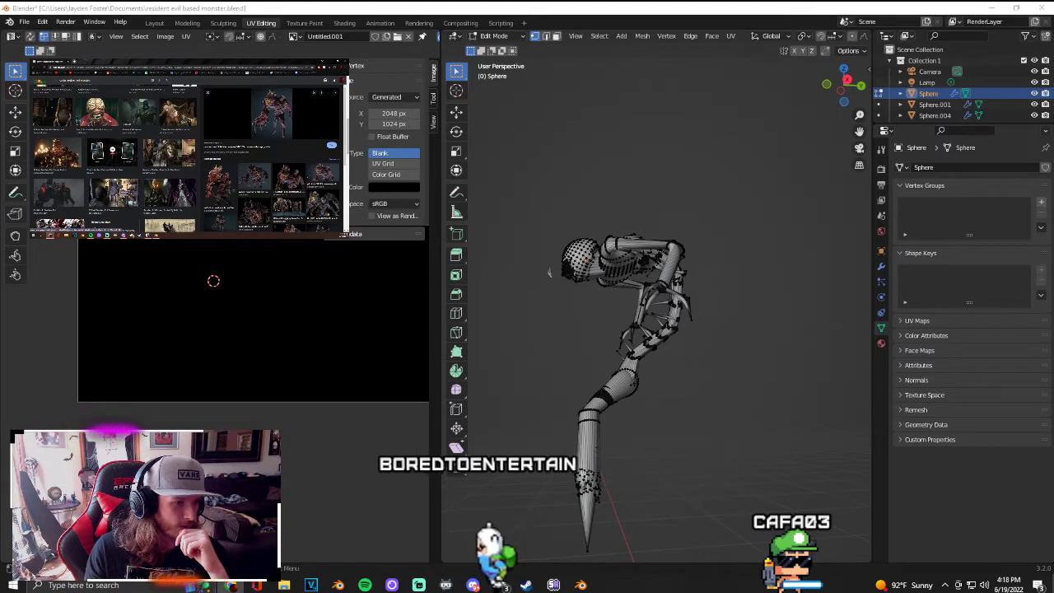
click(299, 186)
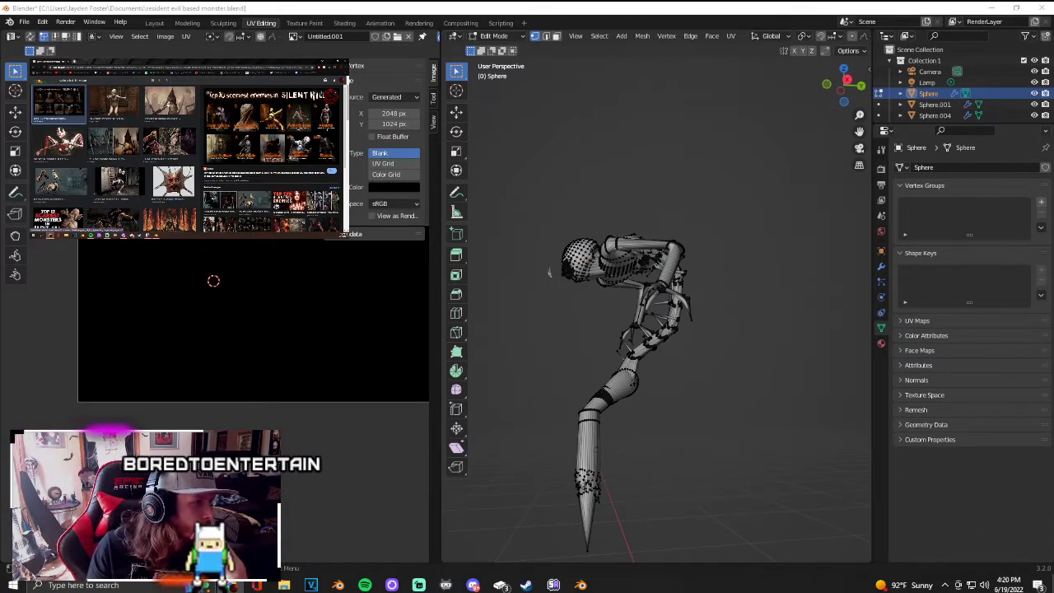
Step: Preview the Pyramid Head image and the fiery forest monster artwork among the Silent Hill monster results
click(169, 102)
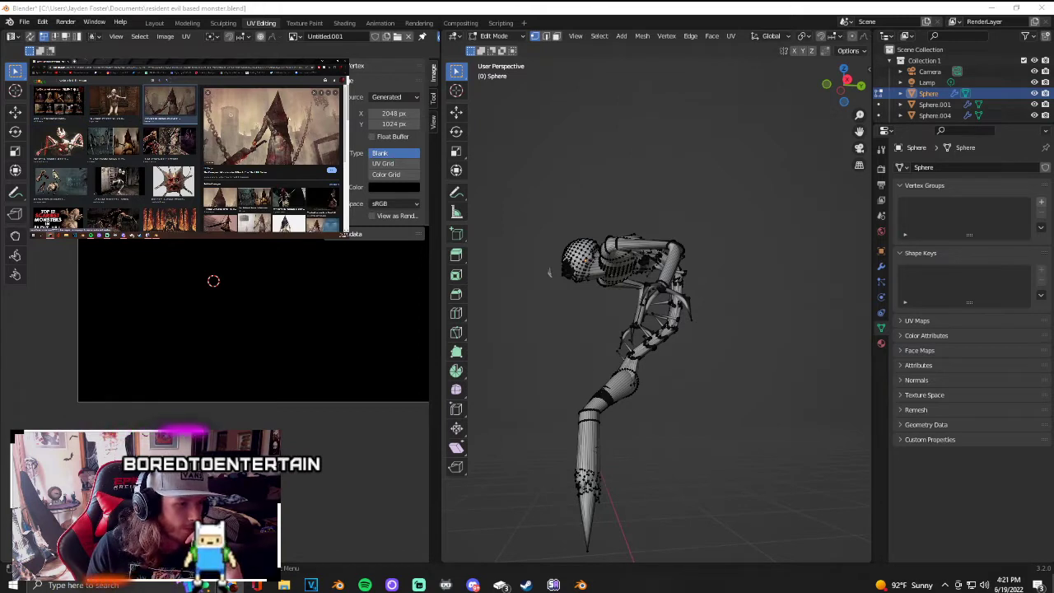
scroll(115, 156, down, 2)
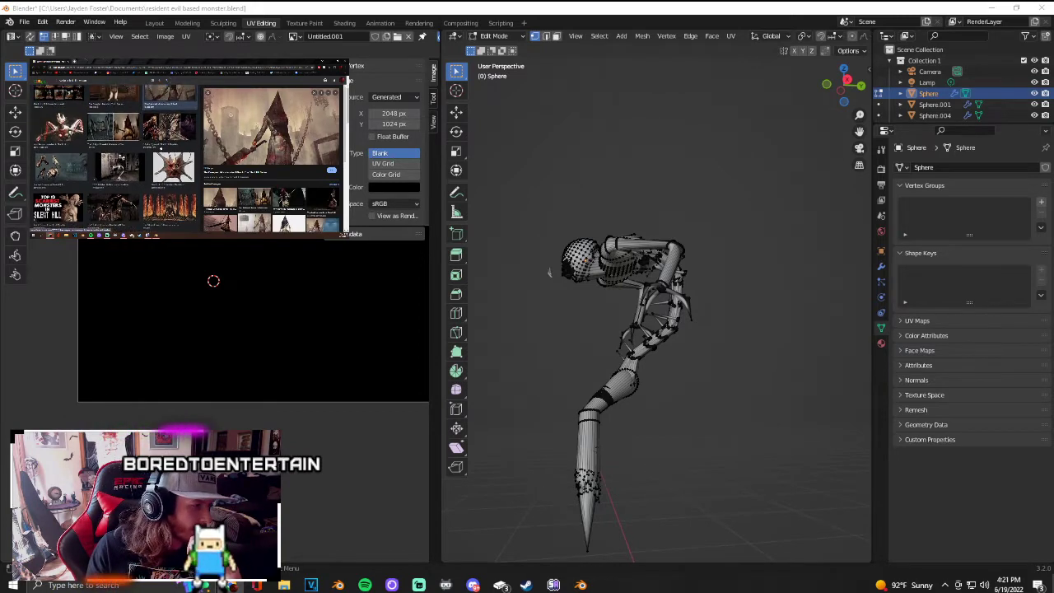
click(169, 205)
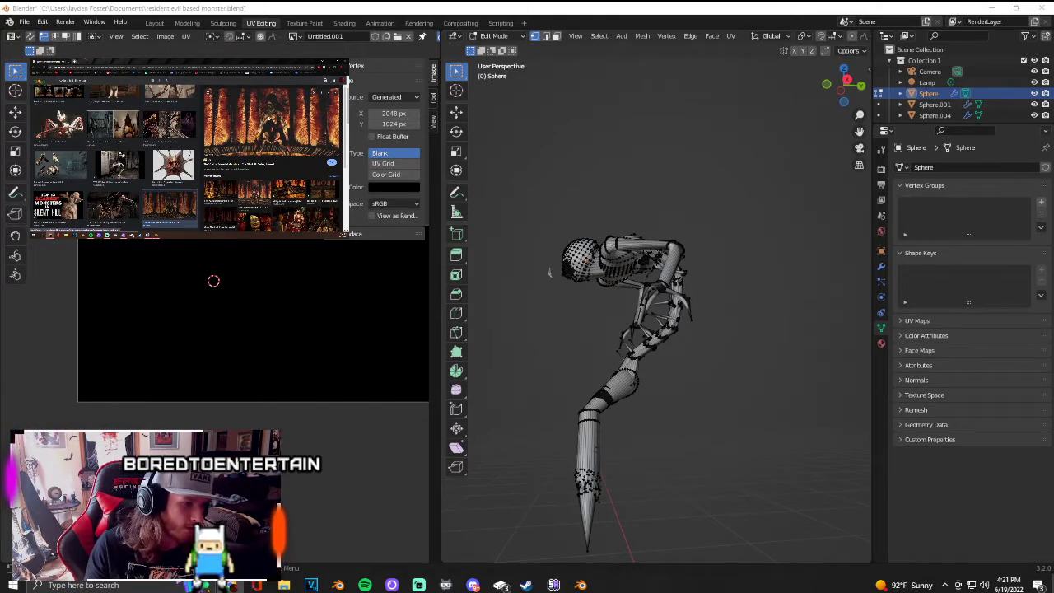
scroll(115, 157, down, 2)
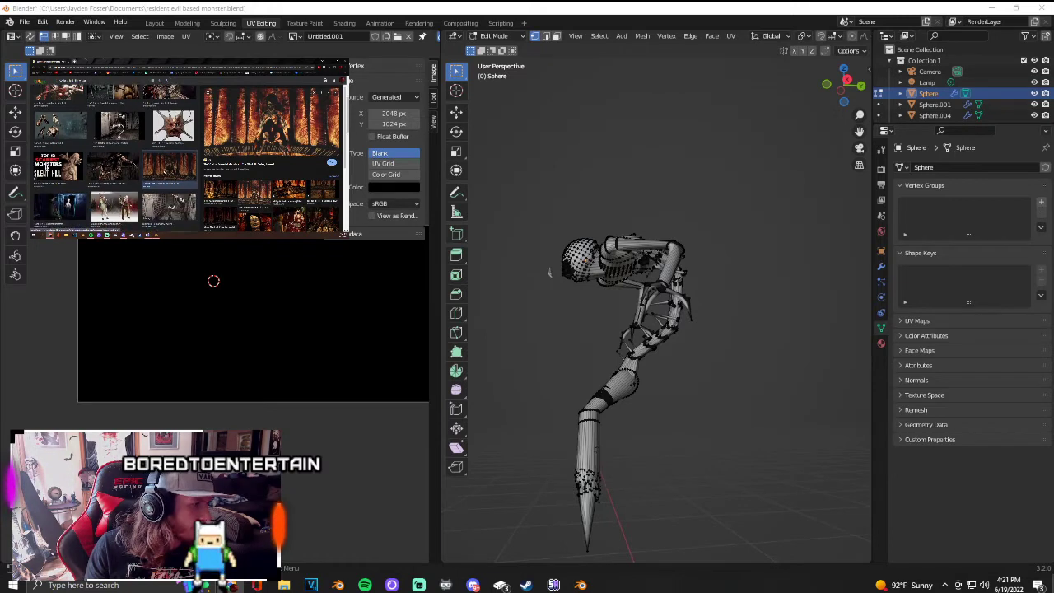
scroll(116, 156, down, 2)
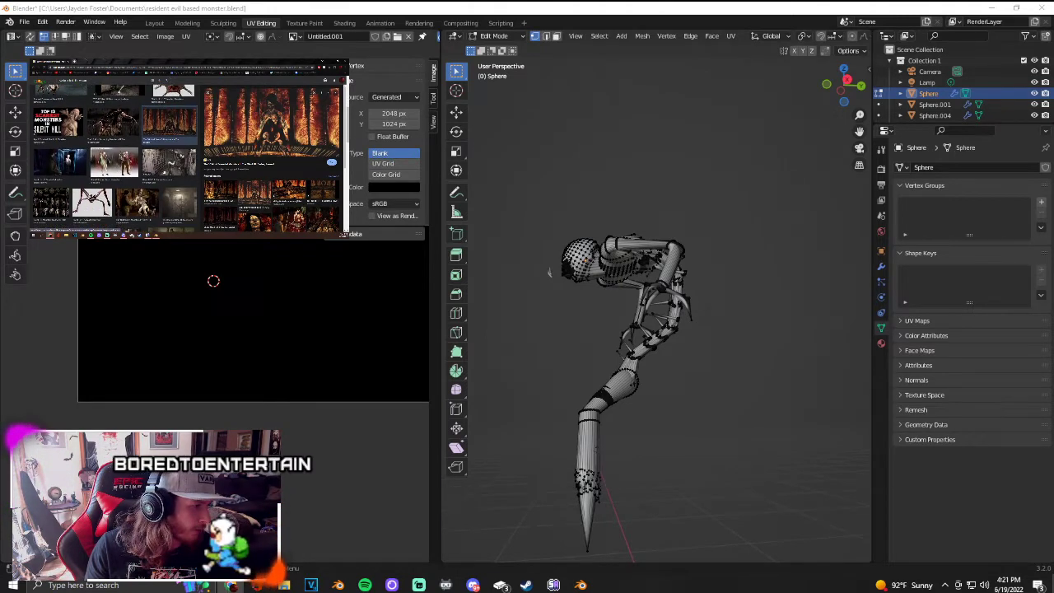
Step: Open the chart of many Silent Hill monsters on black and look through its related images
scroll(115, 157, down, 1)
click(56, 184)
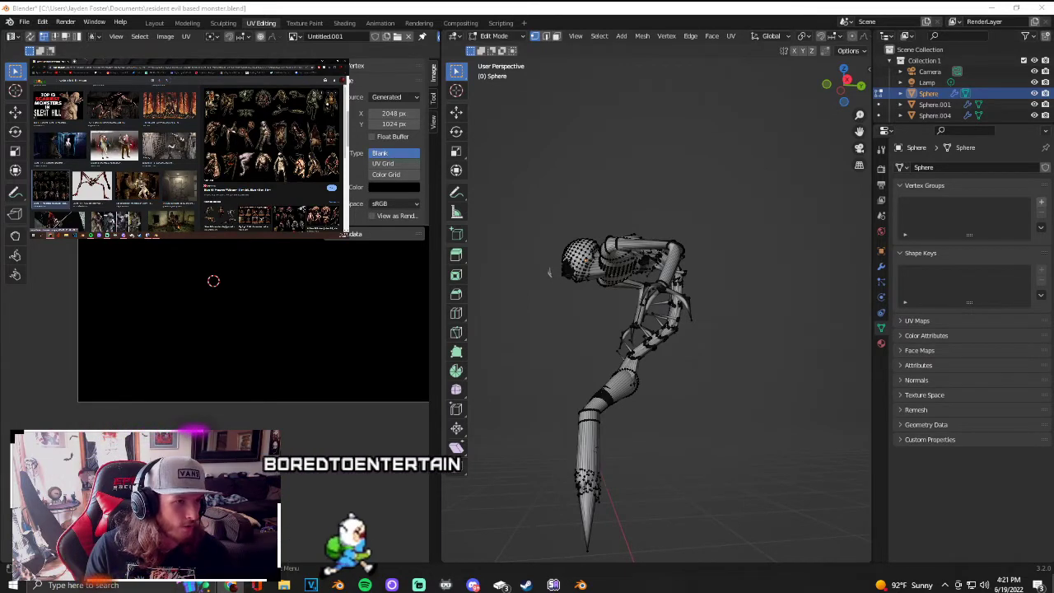
scroll(271, 157, down, 1)
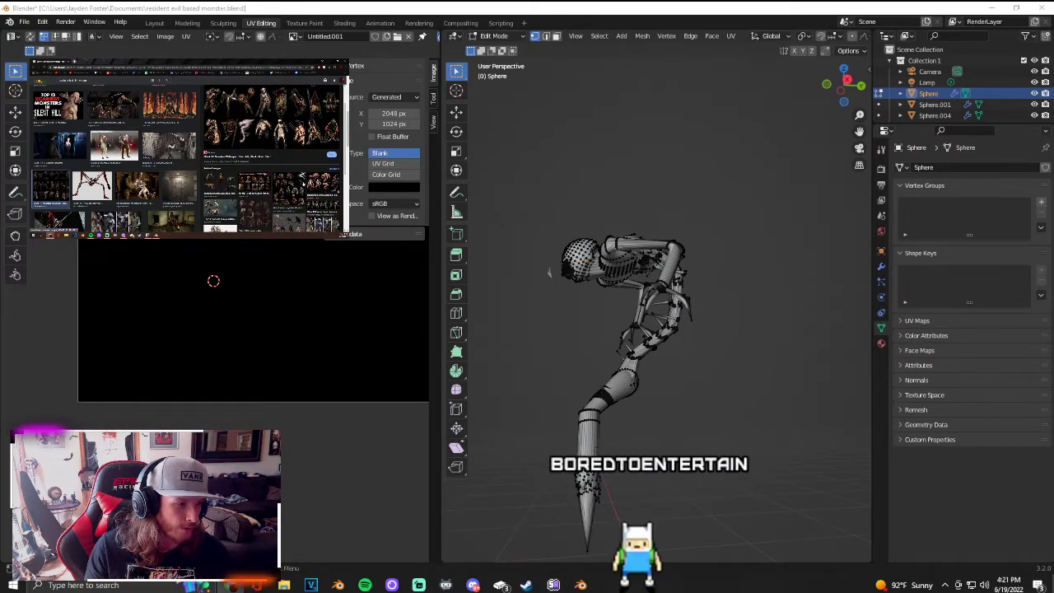
Step: Switch to YouTube and open the Blender beginner tutorial video with the donut thumbnail
scroll(271, 157, down, 1)
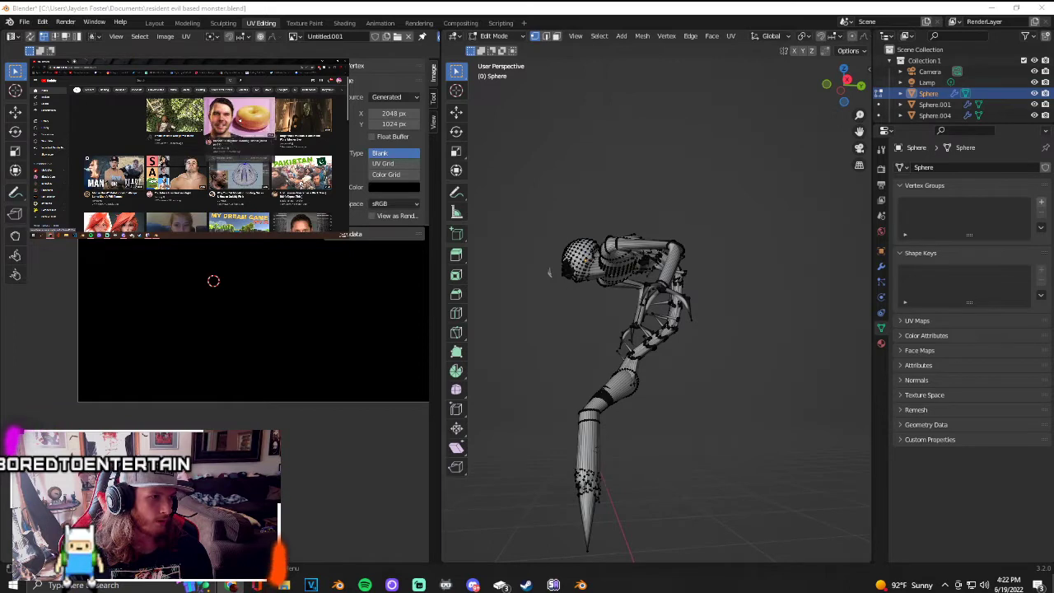
click(239, 120)
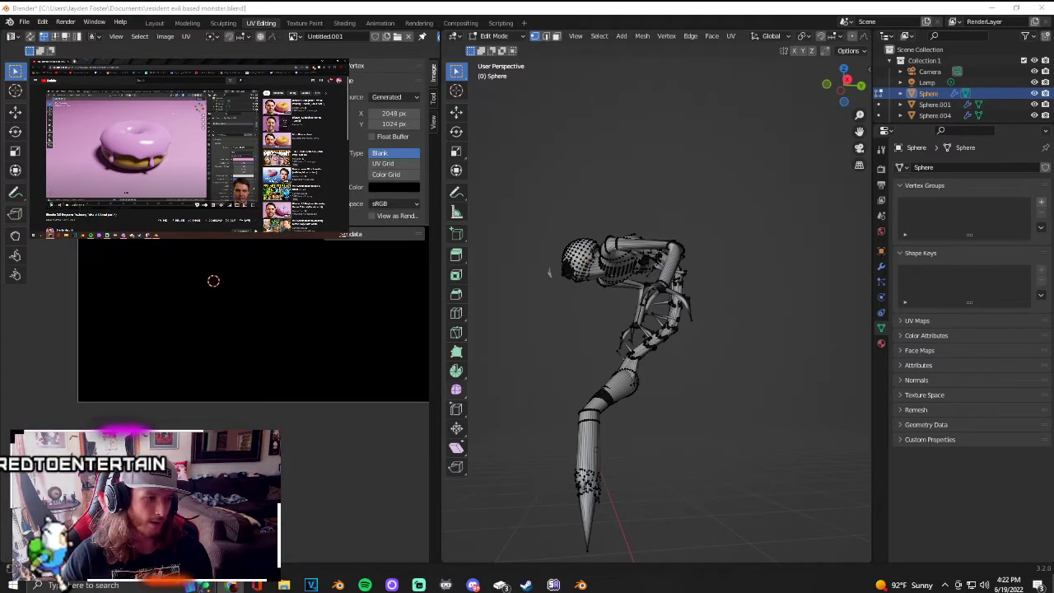
Step: Switch to Blender and open Siren Head.blend from the Documents folder, discarding the unsaved changes to the current file
click(25, 23)
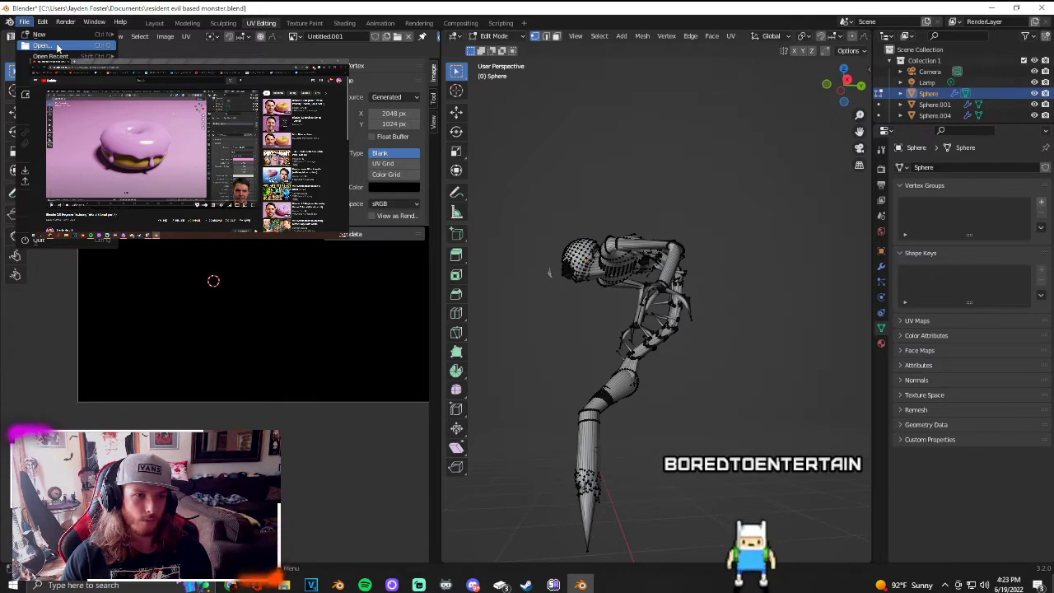
click(57, 47)
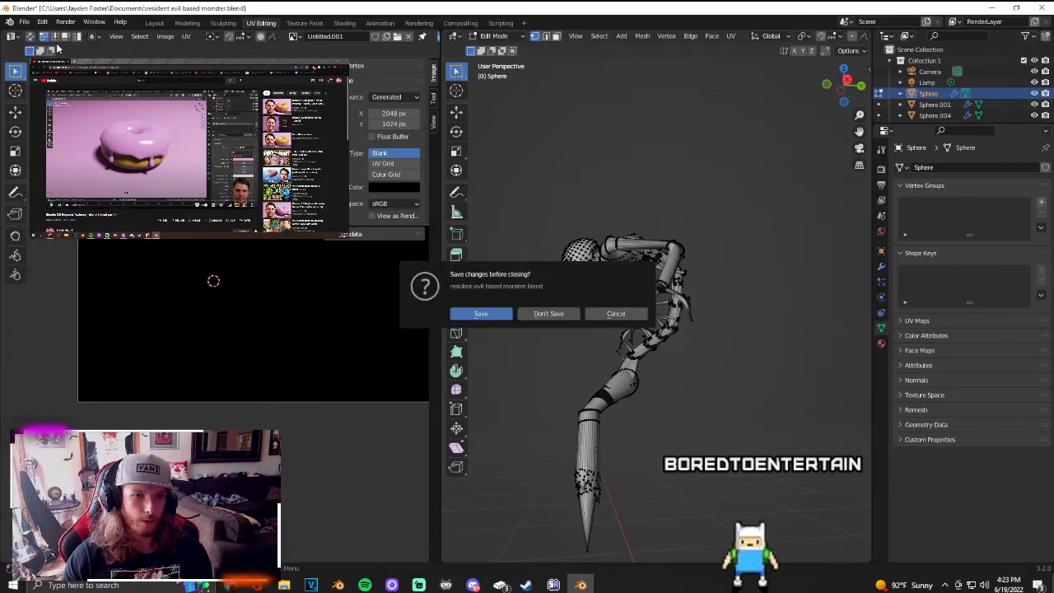
click(548, 314)
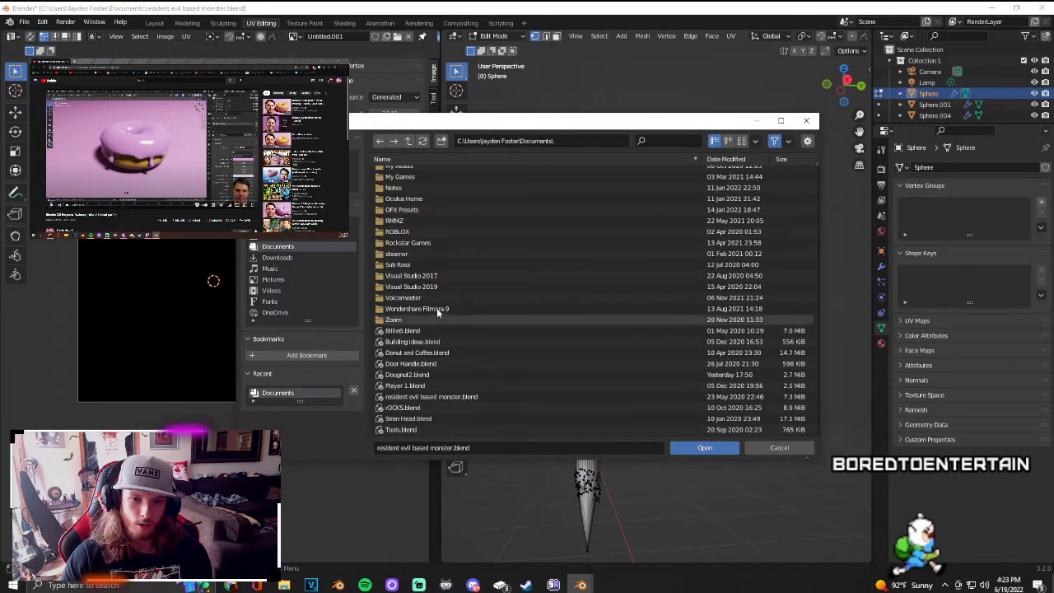
click(425, 419)
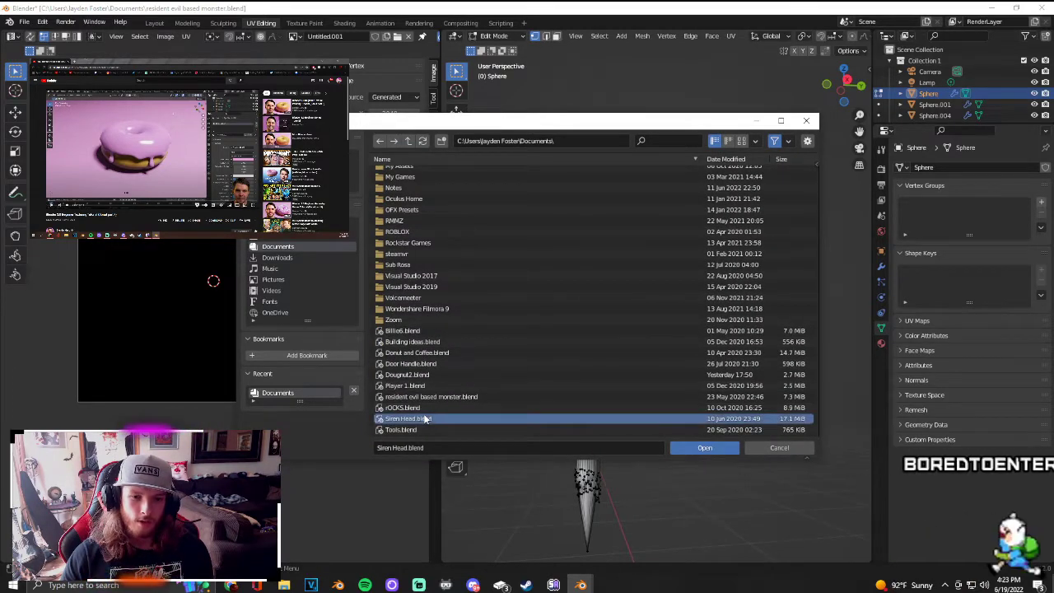
click(706, 448)
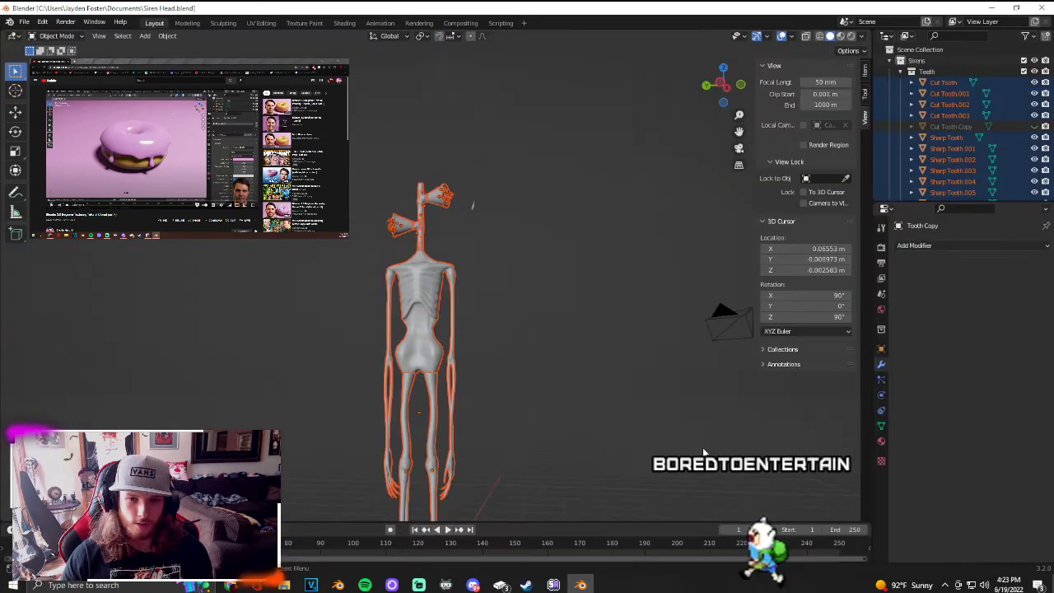
Step: Display the full Siren Head figure in Material Preview shading and deselect all of its objects
scroll(494, 354, up, 3)
scroll(482, 341, down, 5)
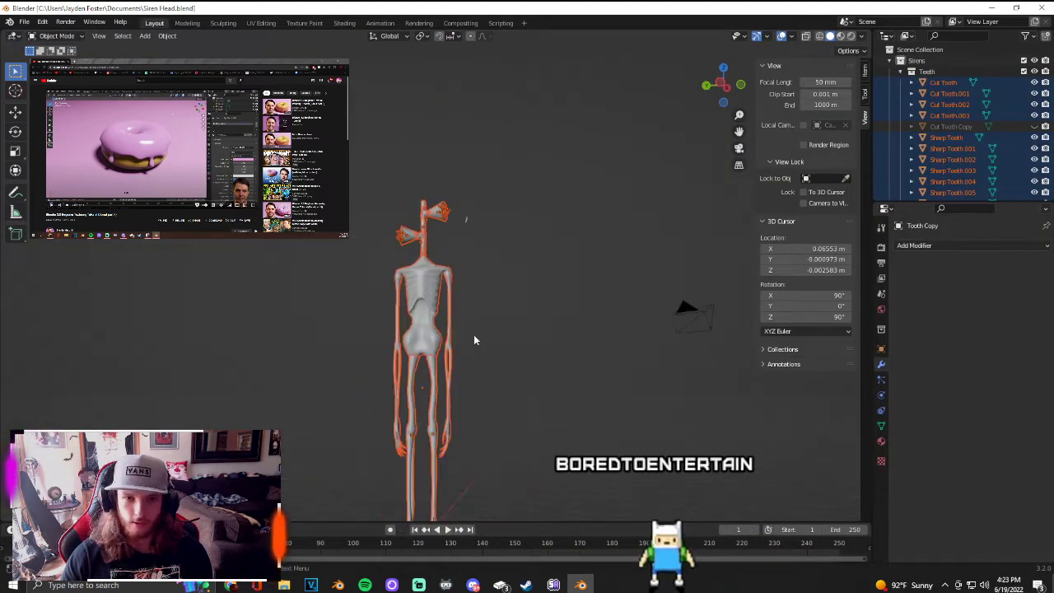
scroll(475, 340, up, 2)
scroll(474, 339, up, 4)
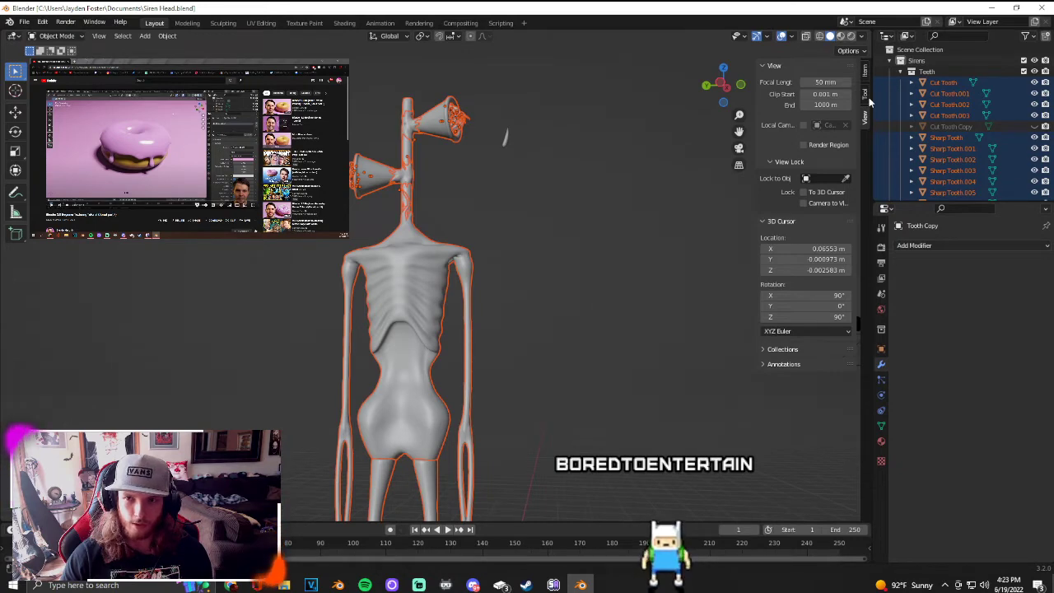
scroll(461, 333, down, 5)
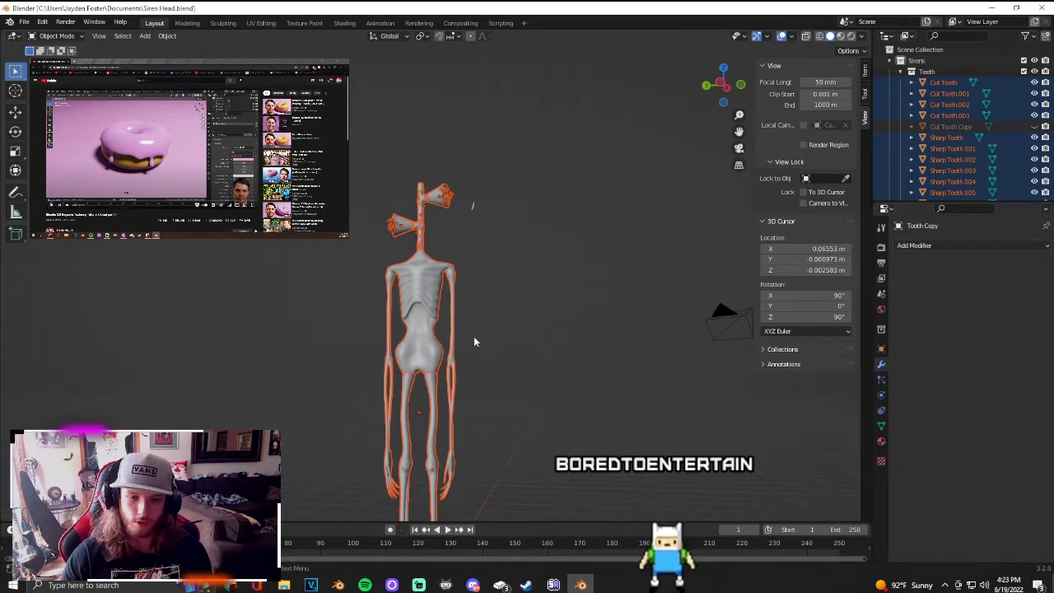
scroll(515, 371, up, 2)
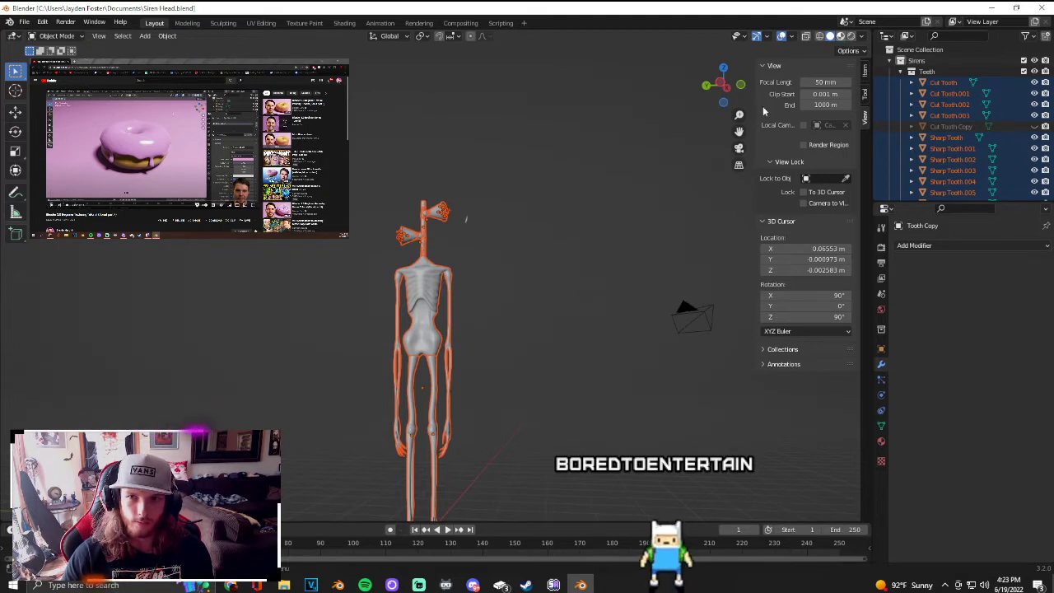
click(840, 36)
scroll(592, 321, up, 5)
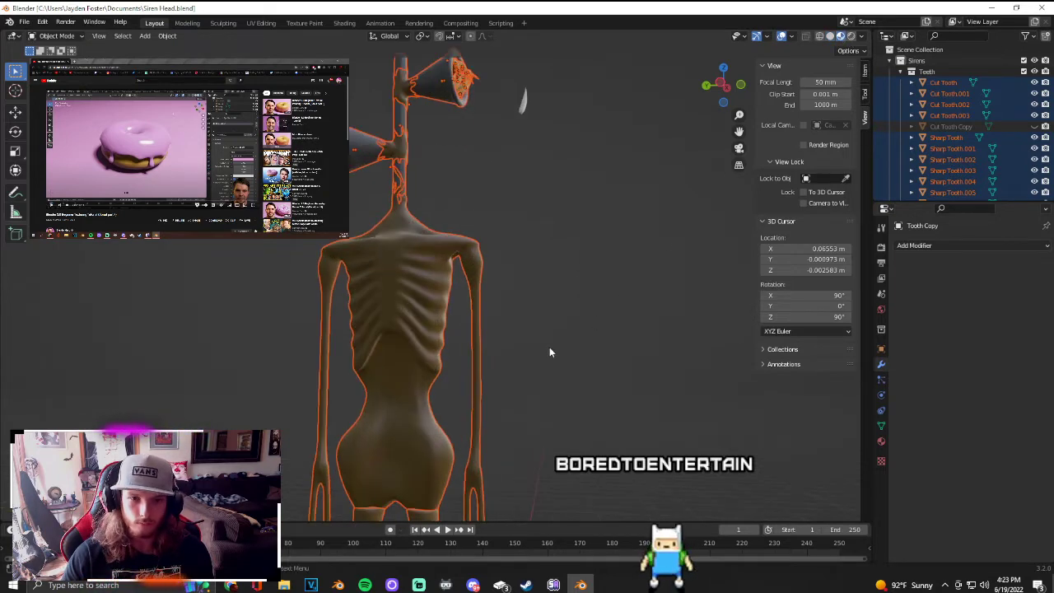
scroll(657, 297, down, 4)
middle_drag(645, 283, 654, 232)
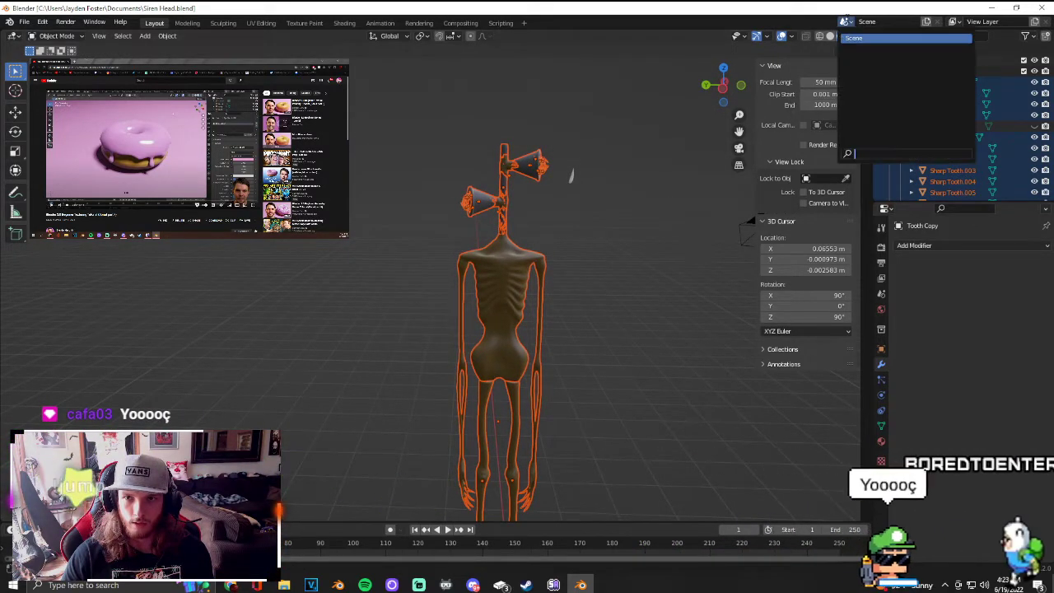
right_click(840, 35)
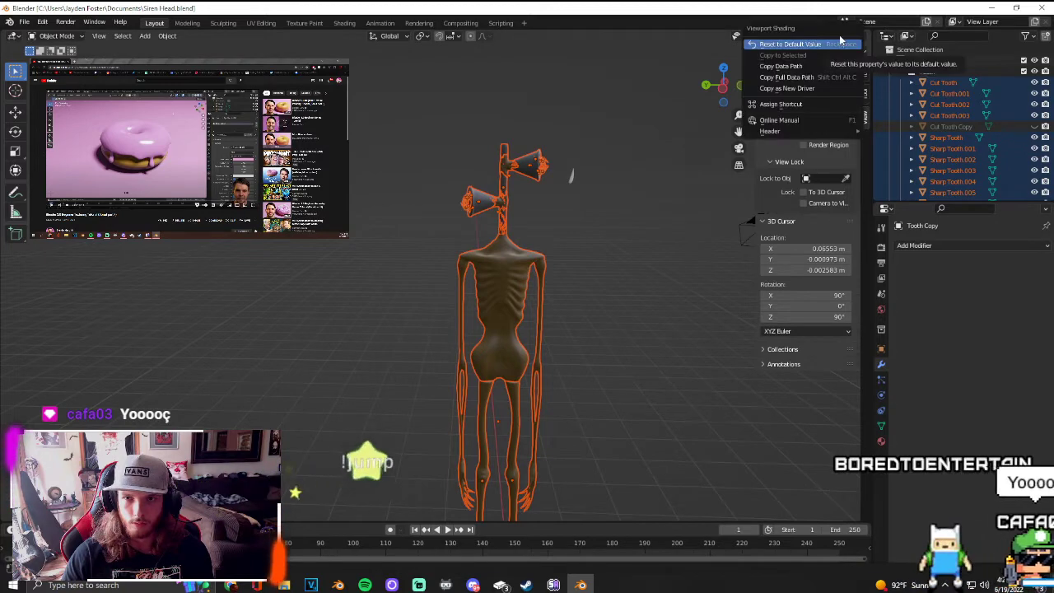
click(690, 54)
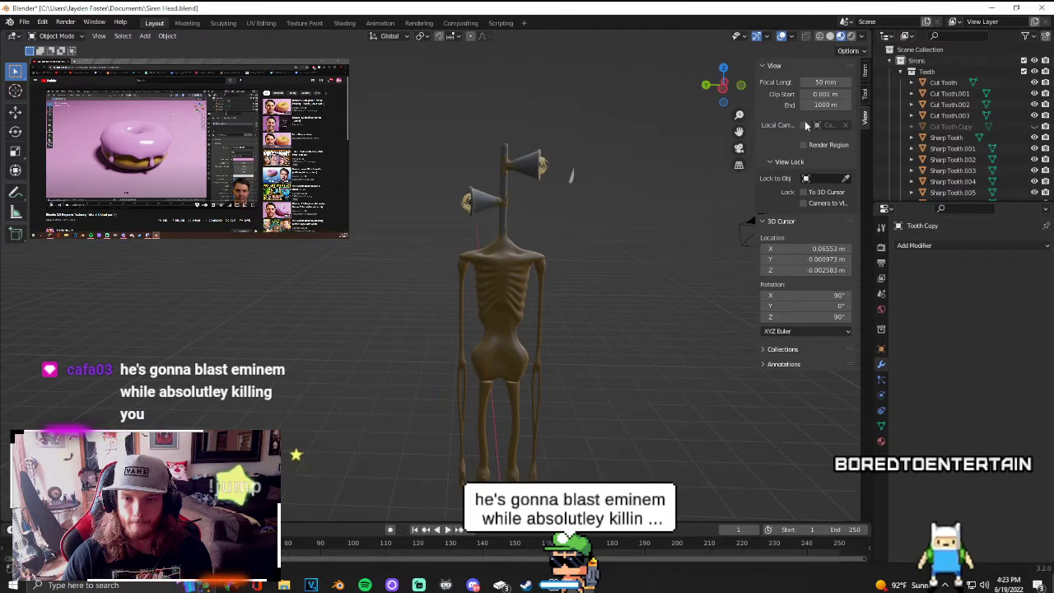
click(863, 101)
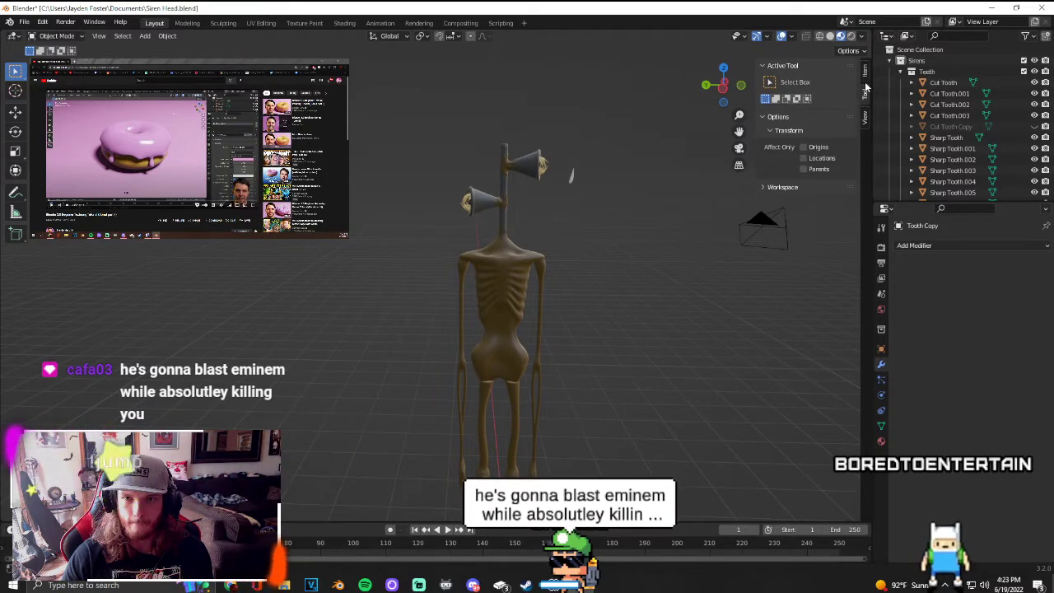
click(863, 78)
click(862, 120)
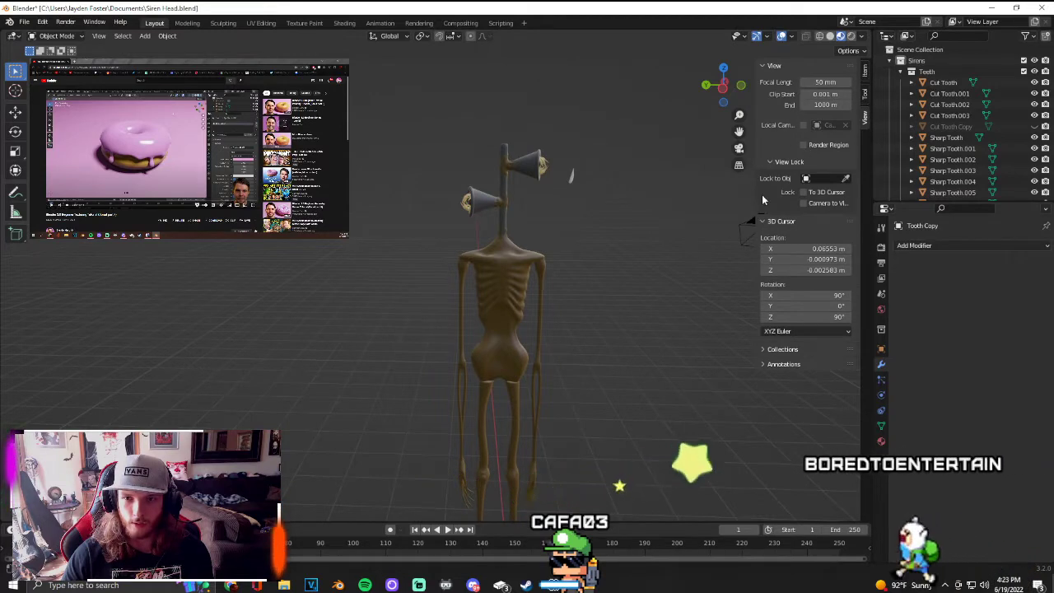
click(771, 351)
click(771, 352)
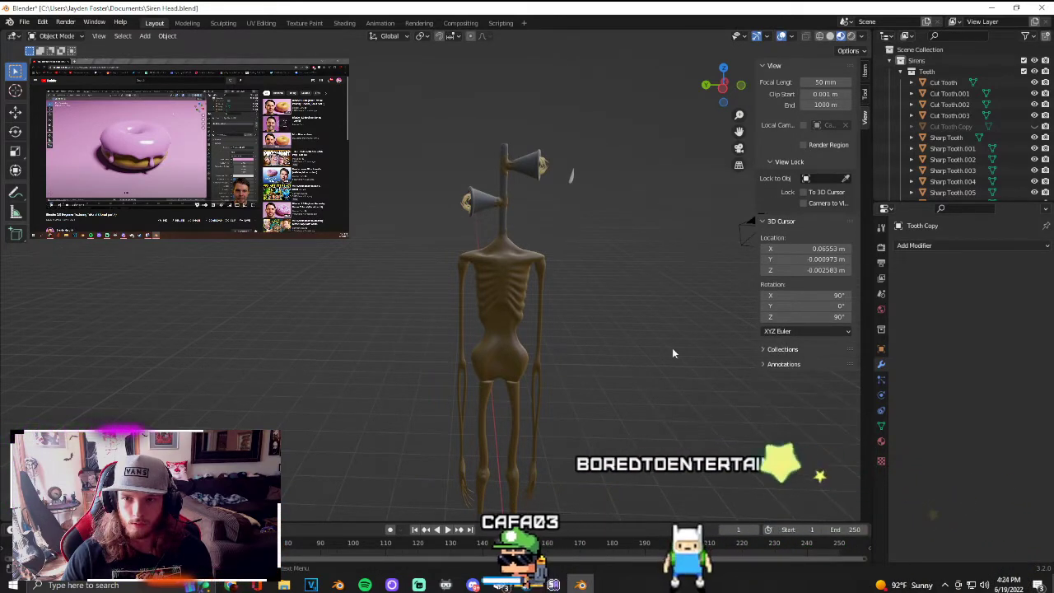
scroll(583, 365, down, 4)
scroll(582, 363, up, 4)
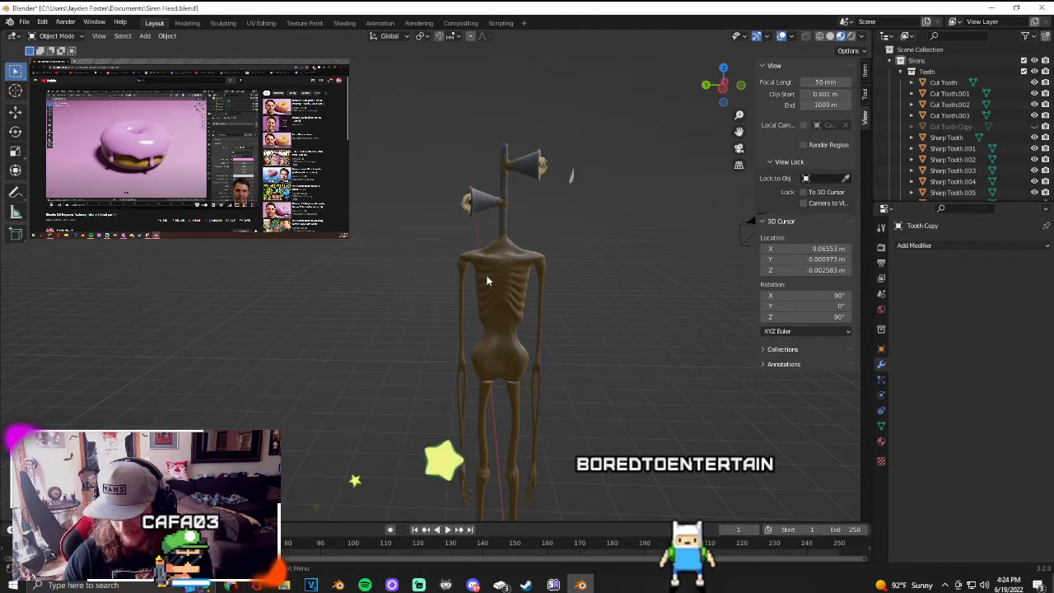
Step: Select the upper gums inside the lower siren's toothed mouth and enter Edit Mode on them
scroll(486, 251, up, 5)
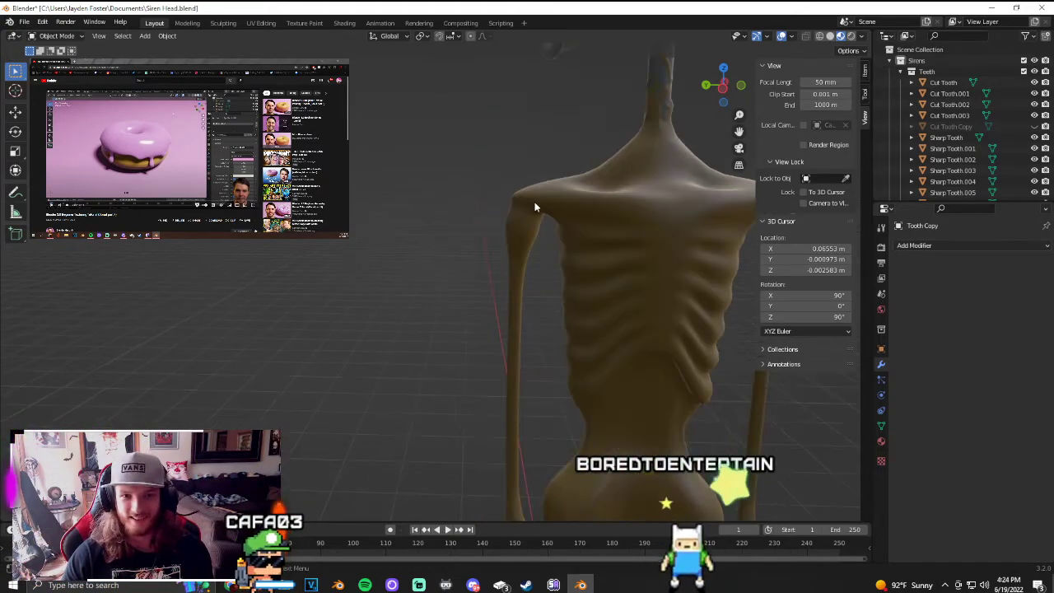
shift+middle_drag(543, 181, 530, 293)
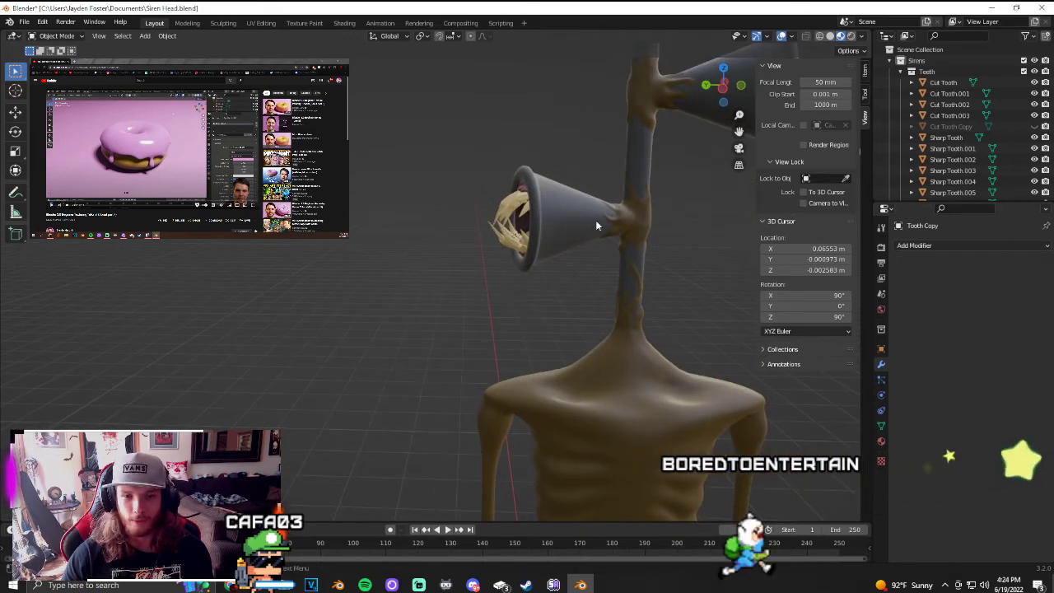
middle_drag(619, 219, 461, 305)
scroll(461, 297, up, 7)
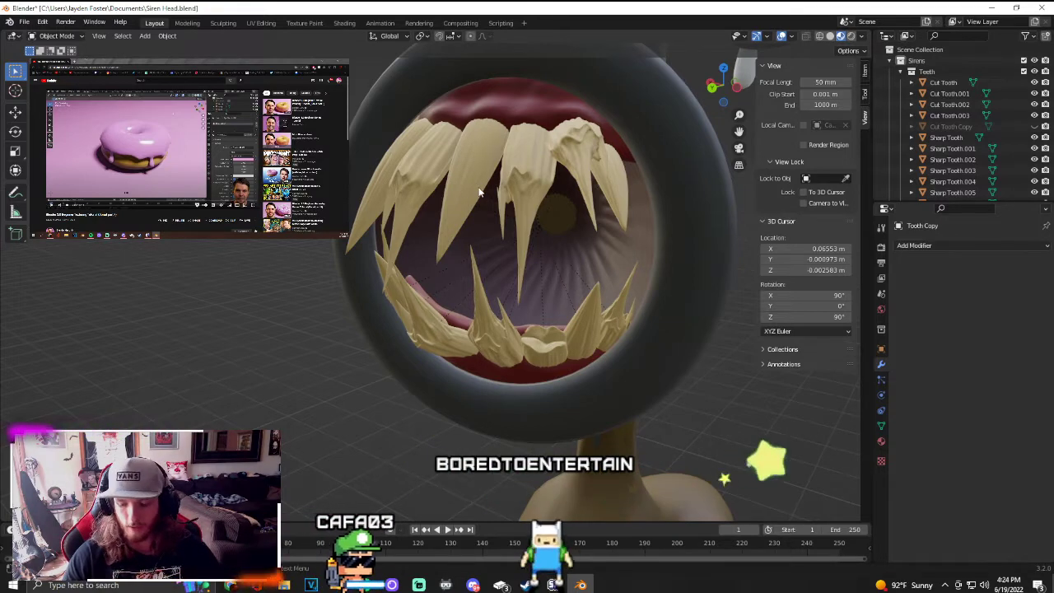
scroll(532, 118, up, 5)
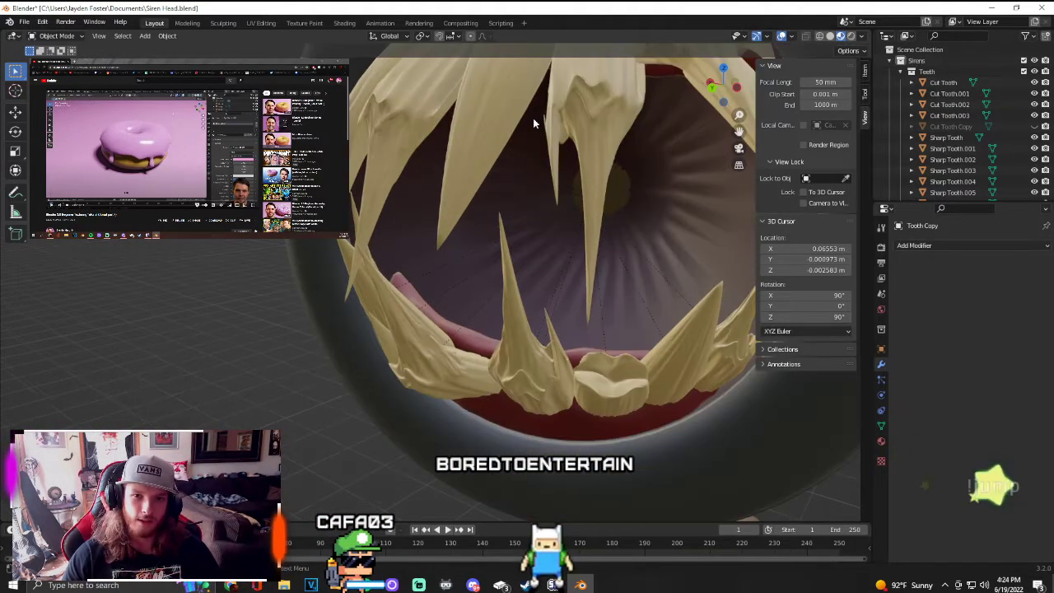
middle_drag(536, 120, 506, 223)
click(521, 244)
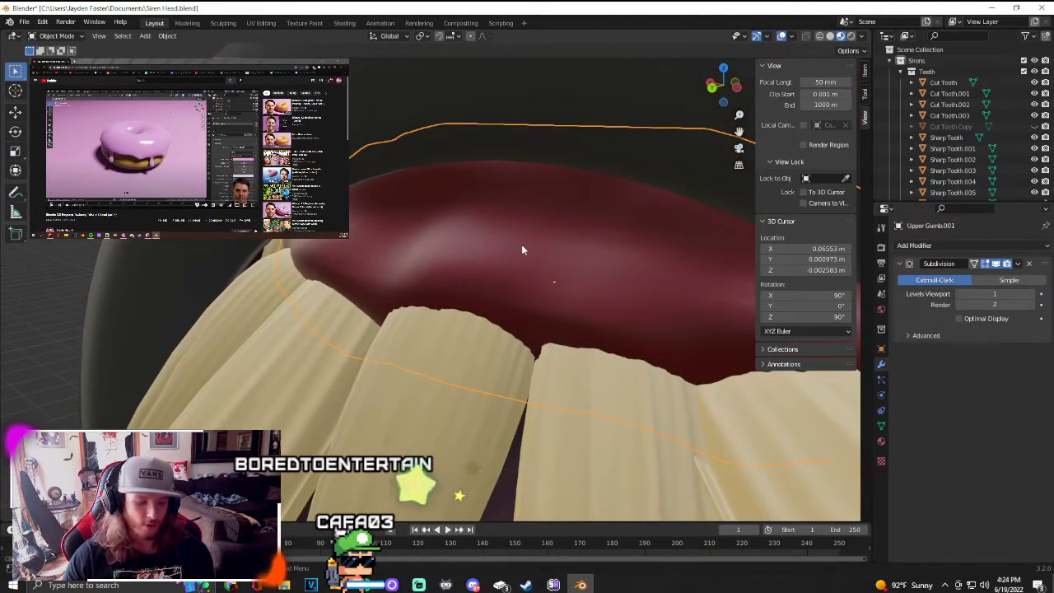
key(Tab)
key(Tab)
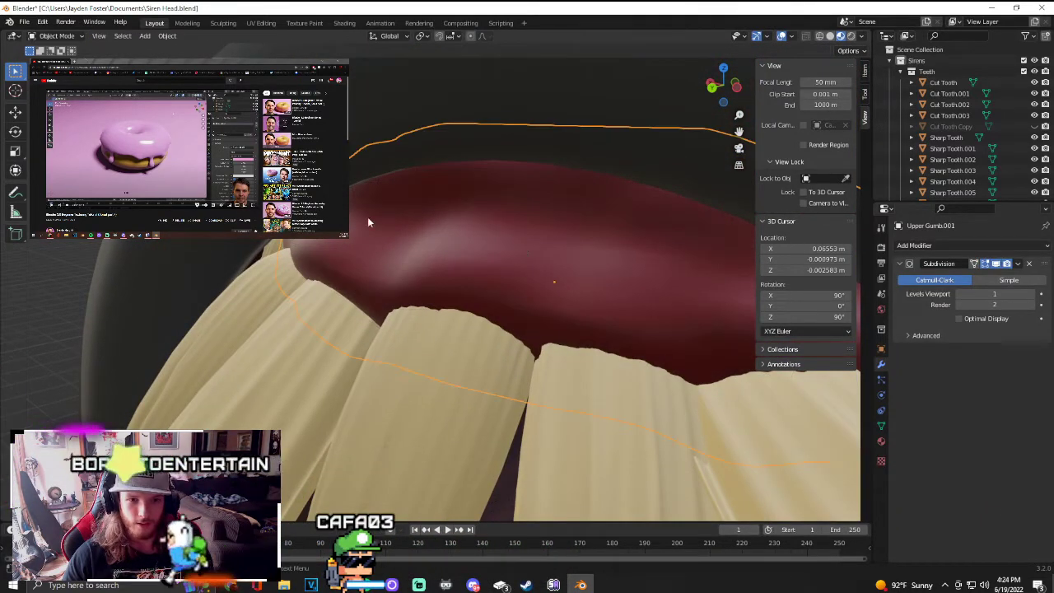
key(Tab)
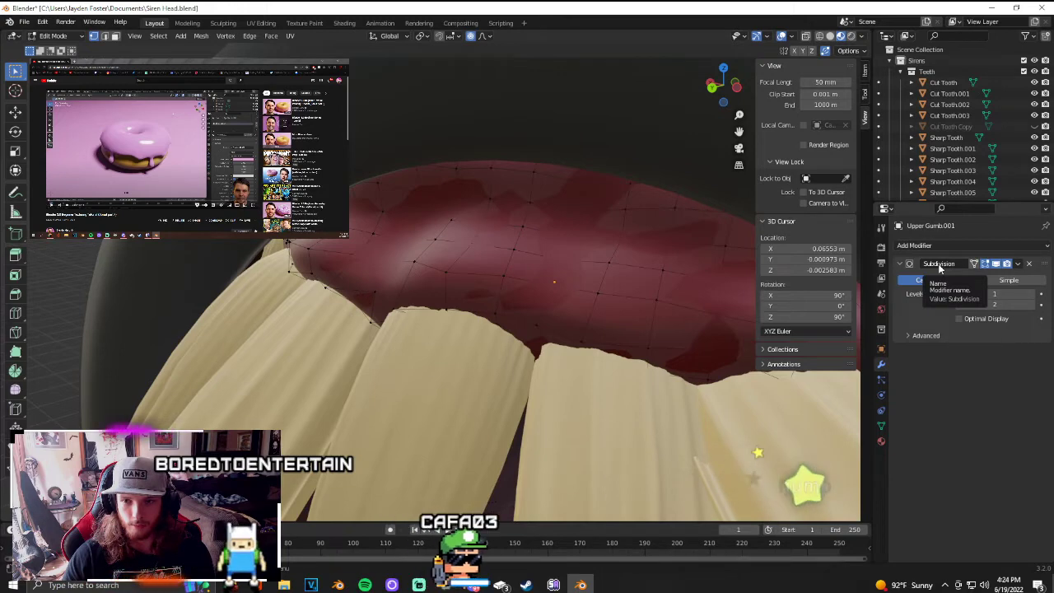
Step: Apply the upper gums' Subdivision modifier in Object Mode and inspect the resulting mesh in Edit Mode
click(1018, 264)
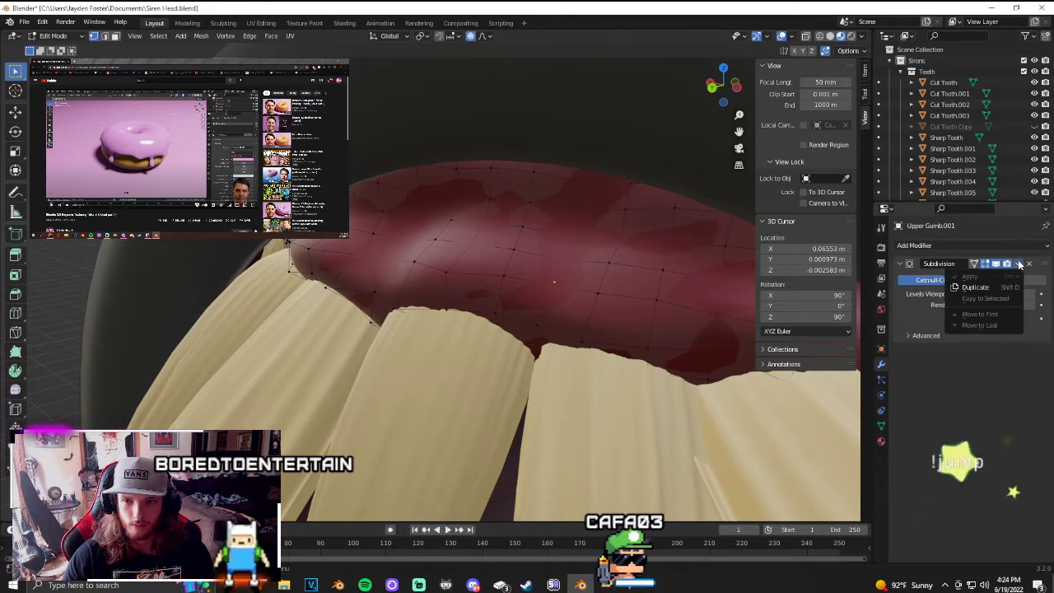
click(955, 245)
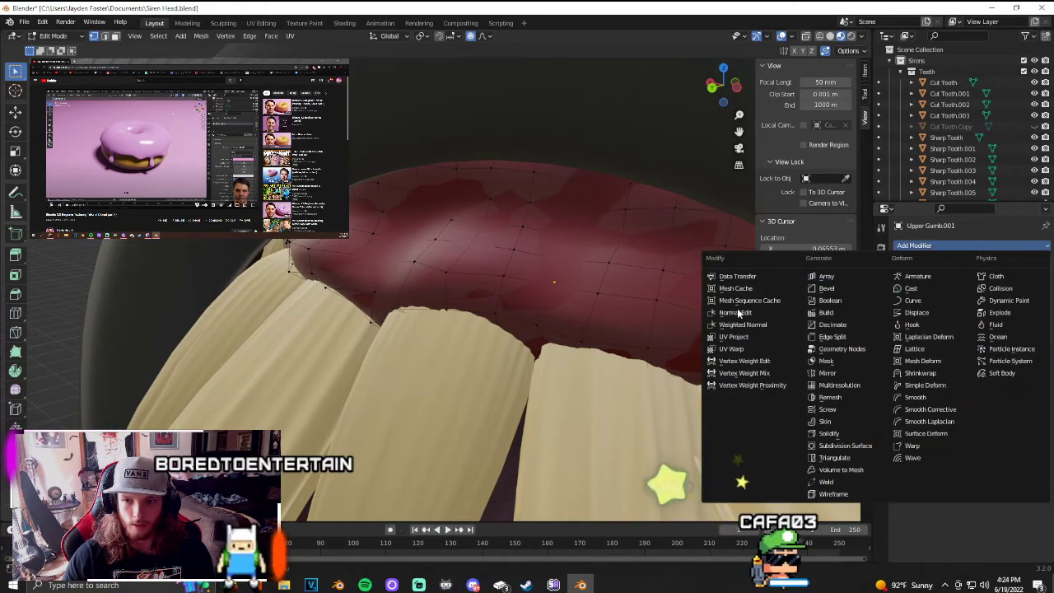
key(Tab)
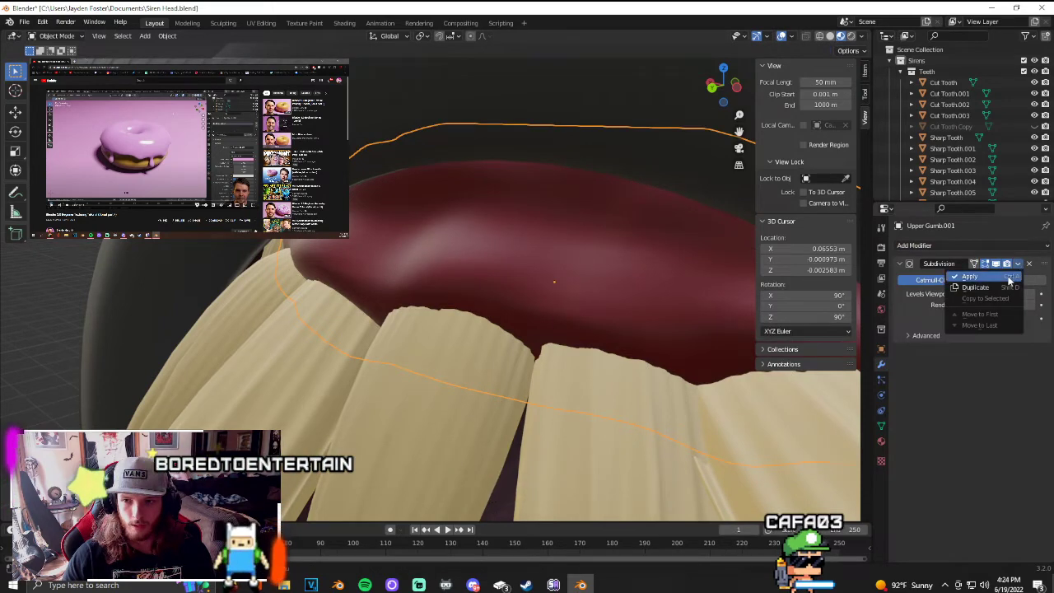
click(970, 276)
key(Tab)
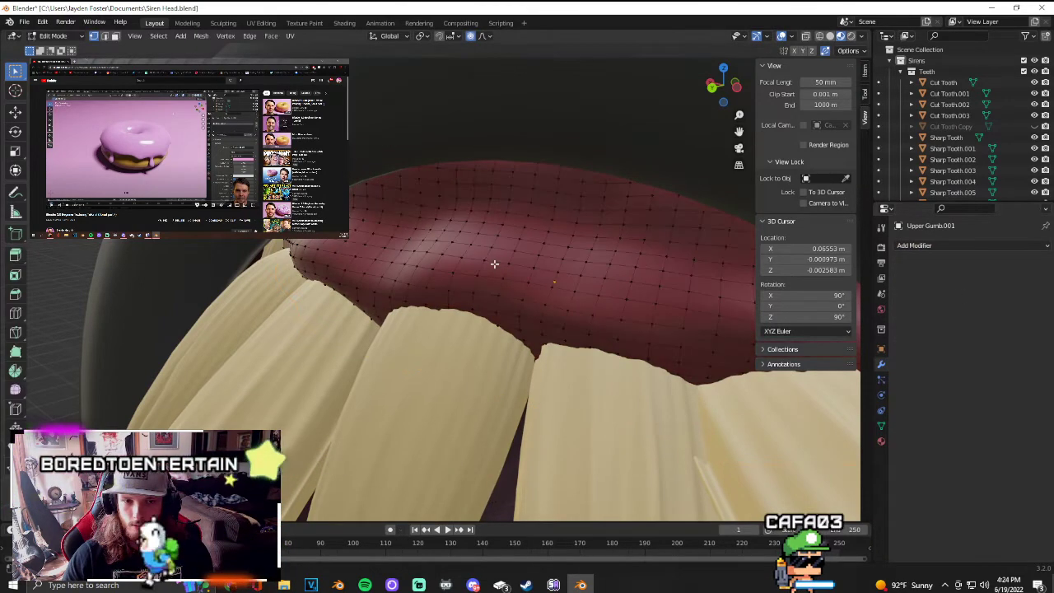
scroll(440, 256, down, 5)
scroll(537, 271, up, 3)
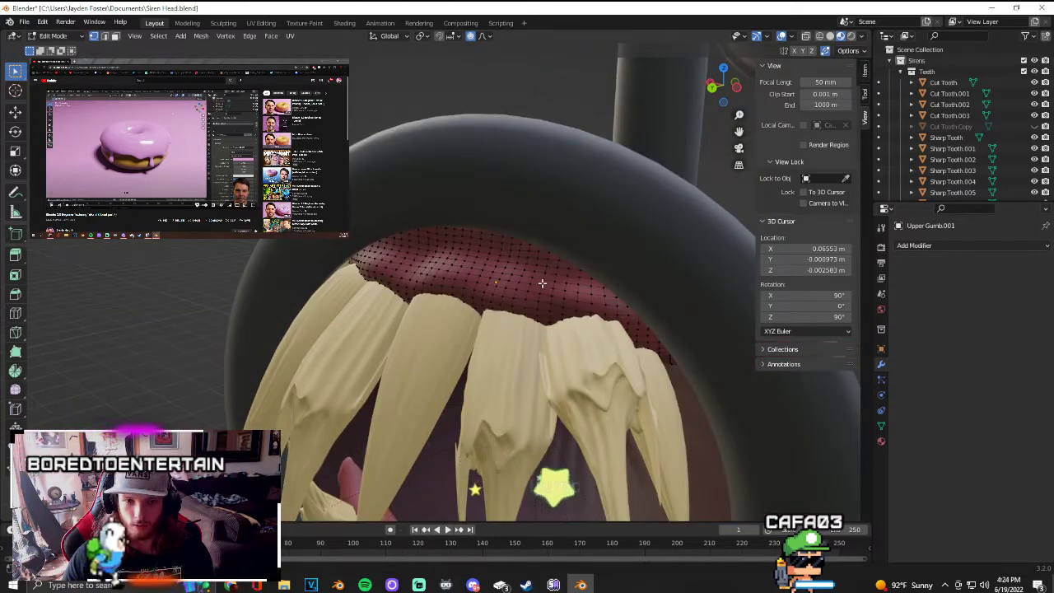
scroll(543, 276, down, 2)
key(Tab)
Step: Select the lower siren horn and the fleshy joint on the pole behind it to check their modifiers
click(382, 211)
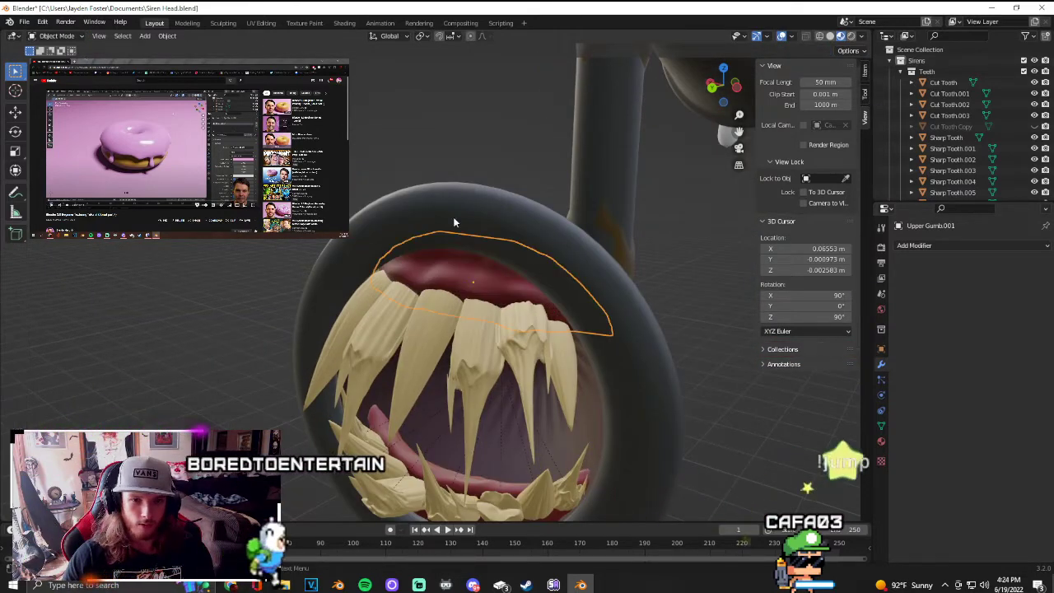
key(ctrl+1)
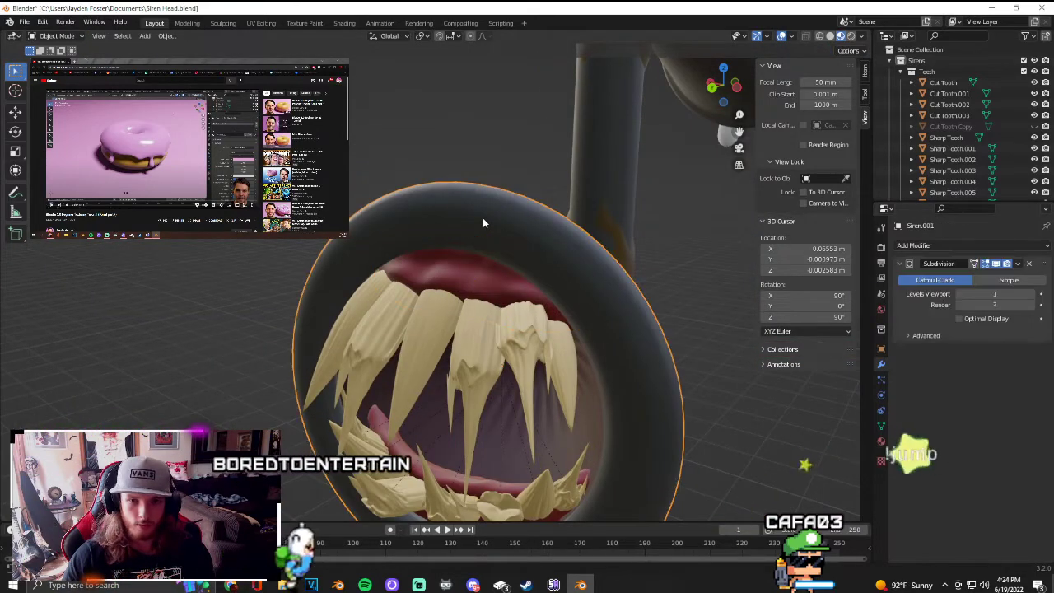
click(621, 229)
middle_drag(670, 263, 620, 287)
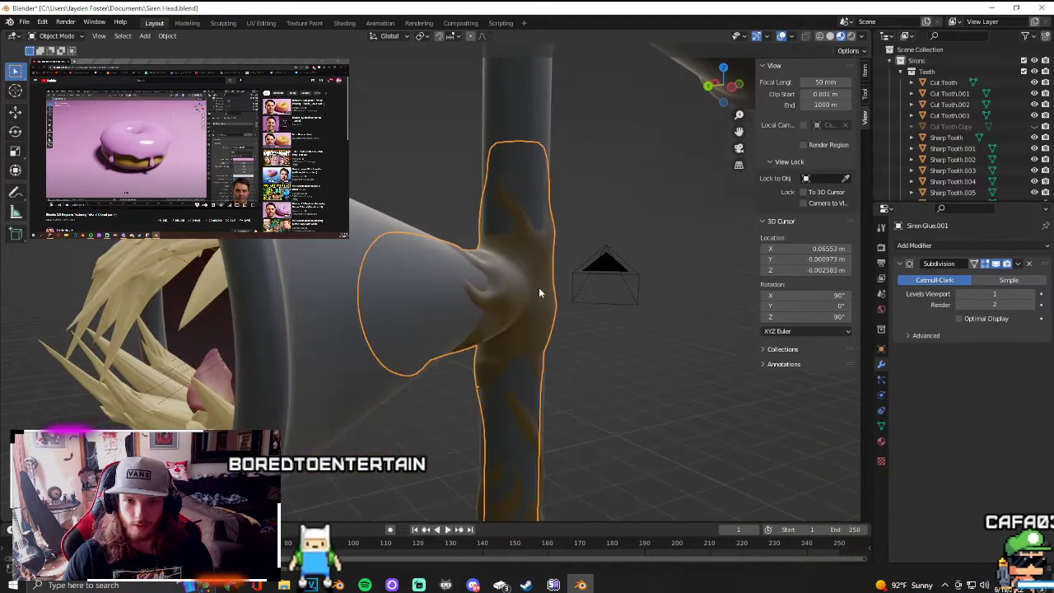
middle_drag(449, 327, 328, 306)
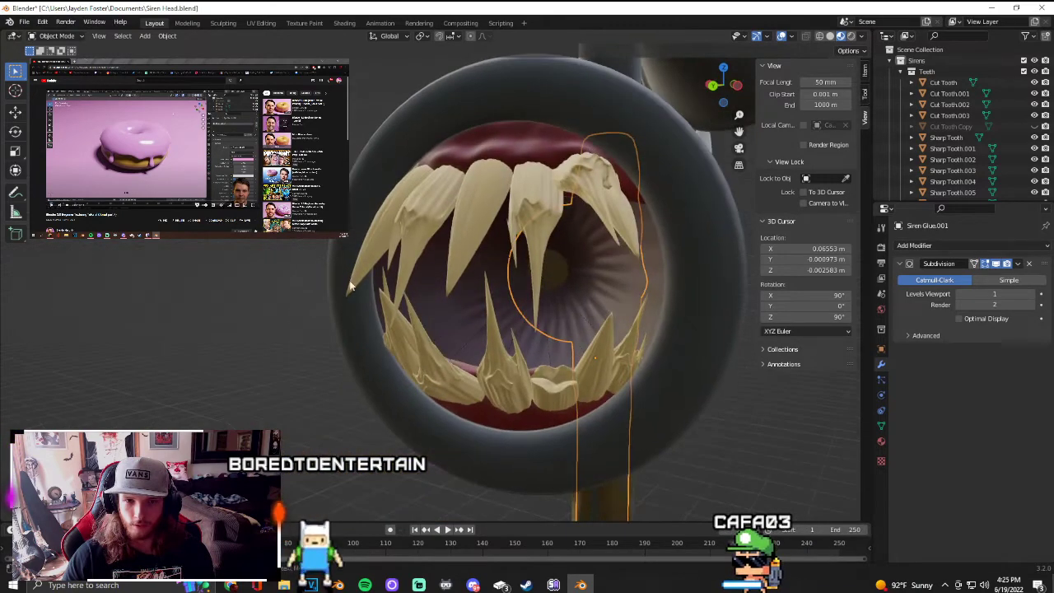
Step: Select the second upper sharp tooth in the lower siren's mouth and view its mesh in Edit Mode
click(458, 225)
click(443, 214)
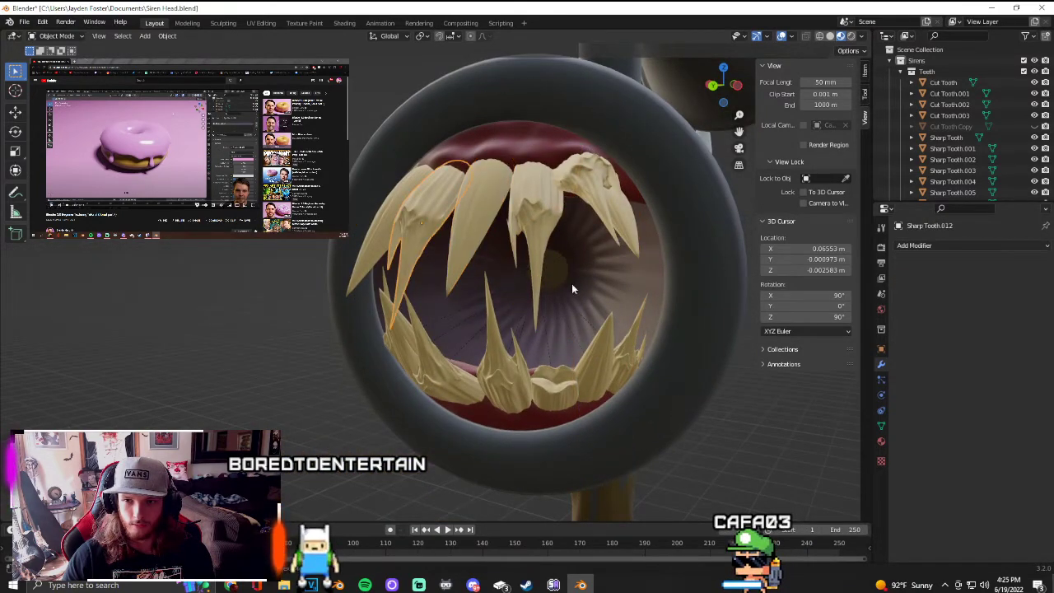
scroll(613, 315, down, 5)
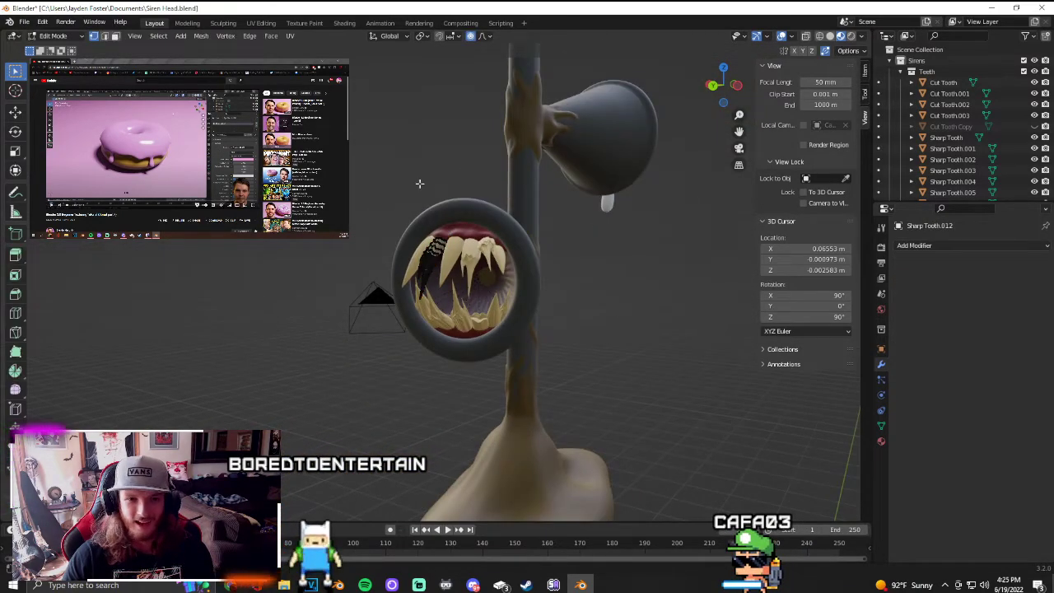
Step: Leave the tooth's Edit Mode and select the siren pole and the upper siren's fleshy joint to check their modifiers
key(Tab)
click(550, 126)
middle_drag(552, 130, 588, 238)
click(428, 74)
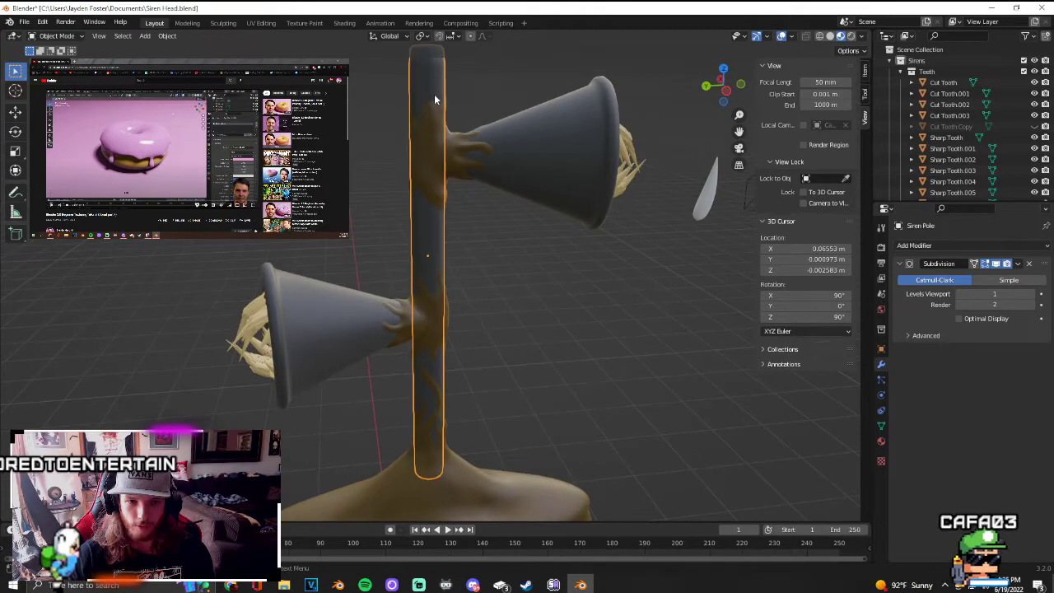
click(425, 170)
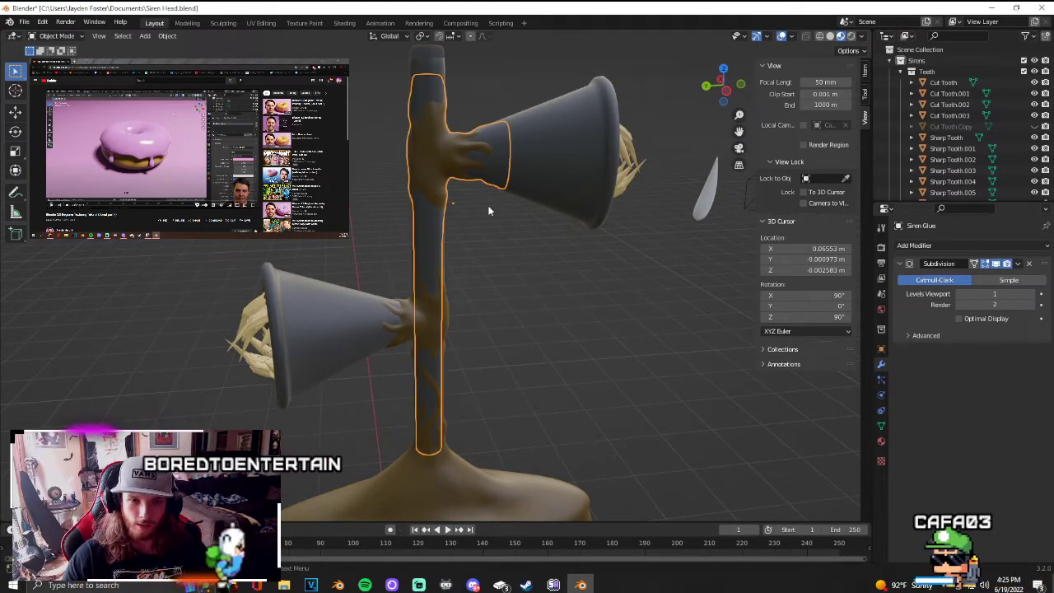
Step: Select the lower and upper sirens' fleshy joints in turn to compare their shapes and modifiers
scroll(464, 149, up, 3)
scroll(464, 150, up, 1)
middle_drag(494, 135, 499, 167)
scroll(445, 346, down, 3)
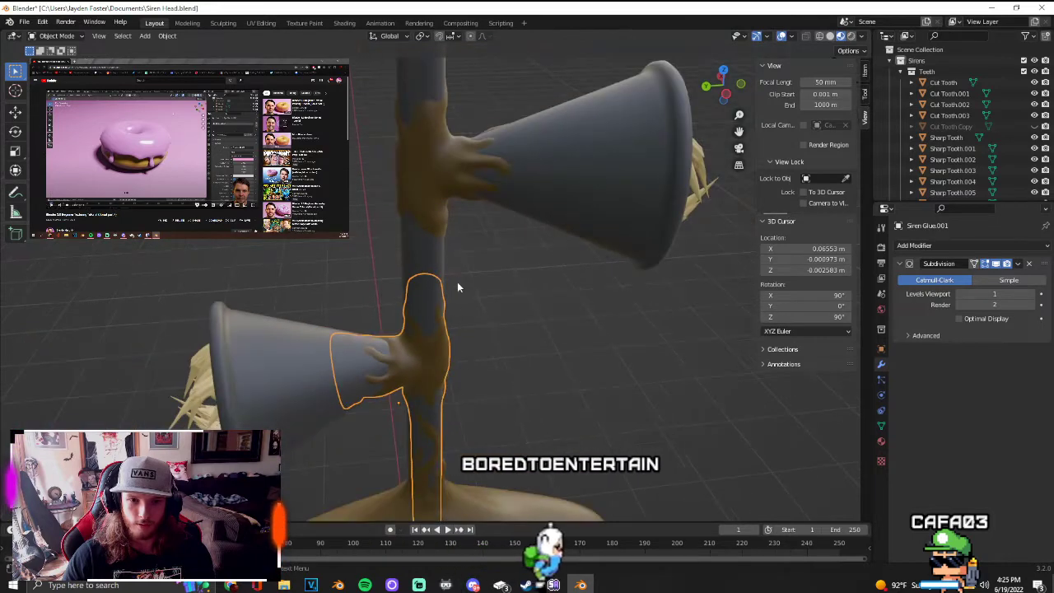
click(412, 385)
click(439, 183)
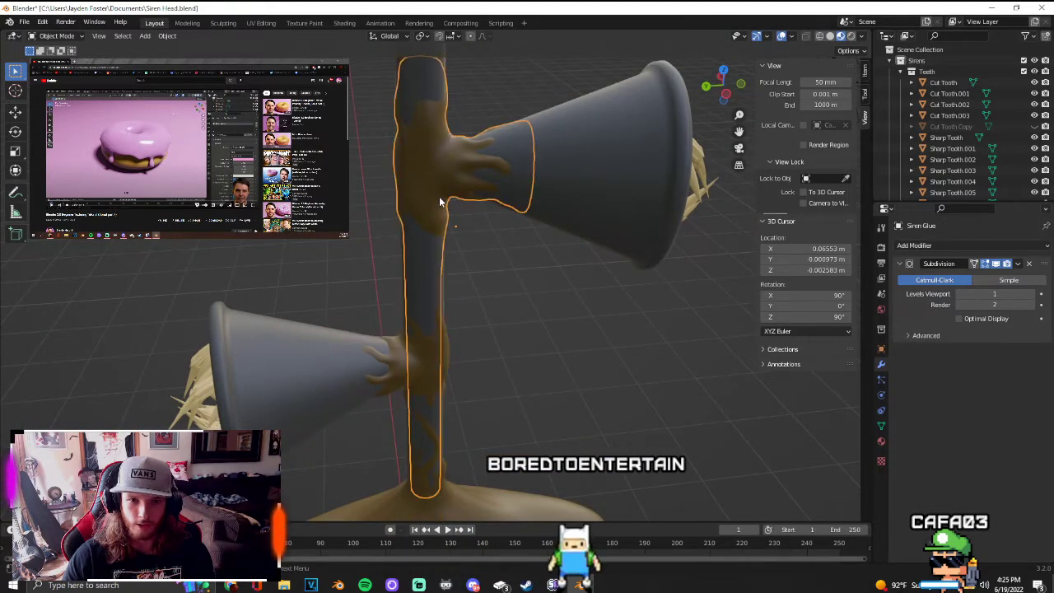
click(401, 366)
Step: Select the torso and compare its Edit Mode mesh with its smooth Object Mode shape around the chest and shoulders
scroll(444, 382, down, 2)
click(429, 472)
key(Tab)
scroll(464, 375, up, 4)
middle_drag(464, 375, 486, 182)
key(Tab)
key(Tab)
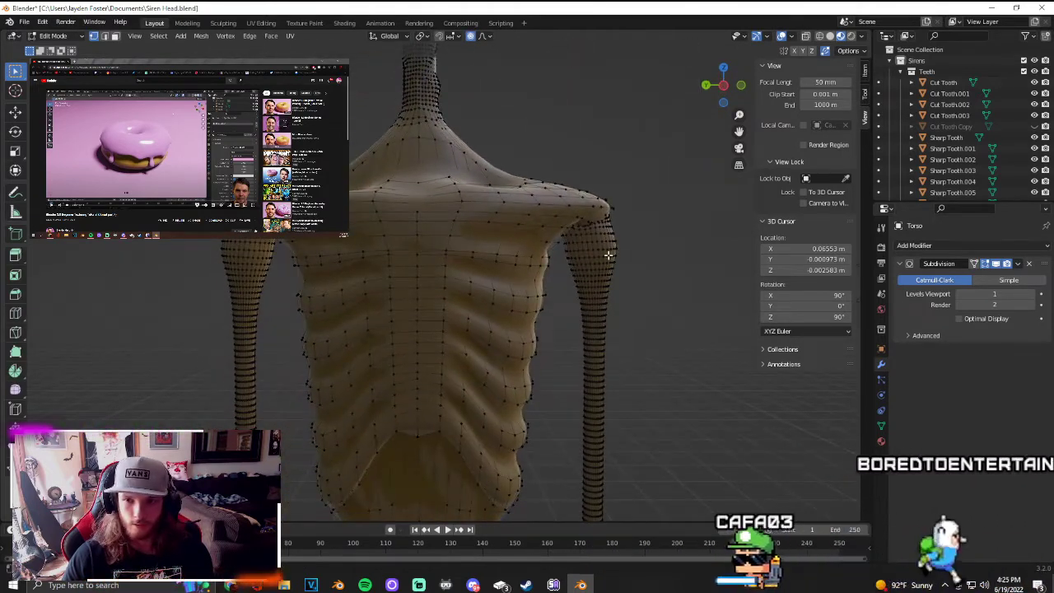
key(Tab)
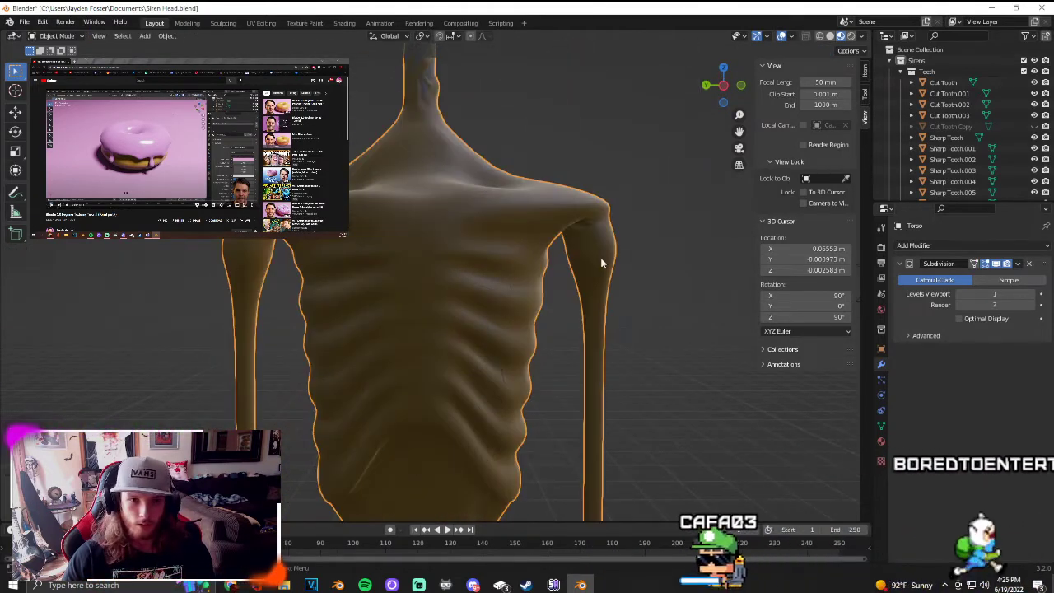
Step: Apply the torso's Subdivision modifier and check the resulting chest mesh in Edit Mode
click(1017, 264)
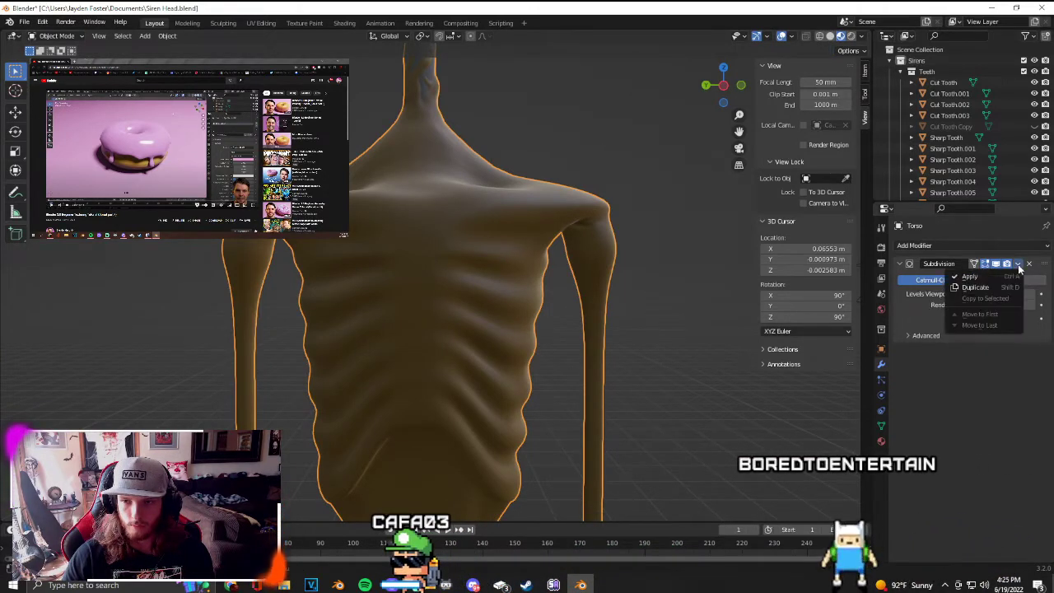
click(1004, 280)
key(Tab)
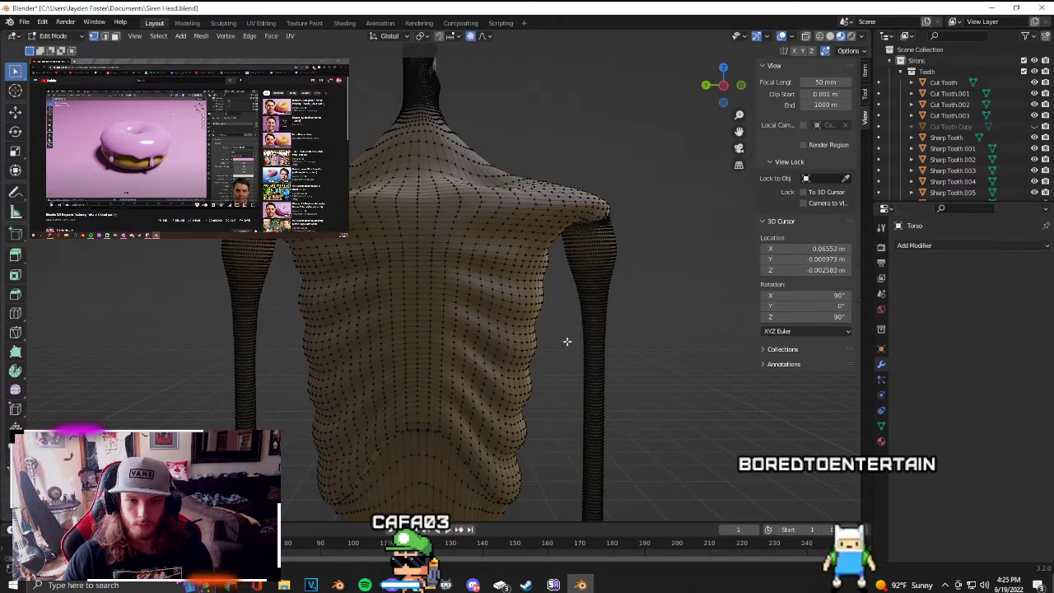
middle_drag(491, 345, 510, 343)
scroll(560, 387, down, 5)
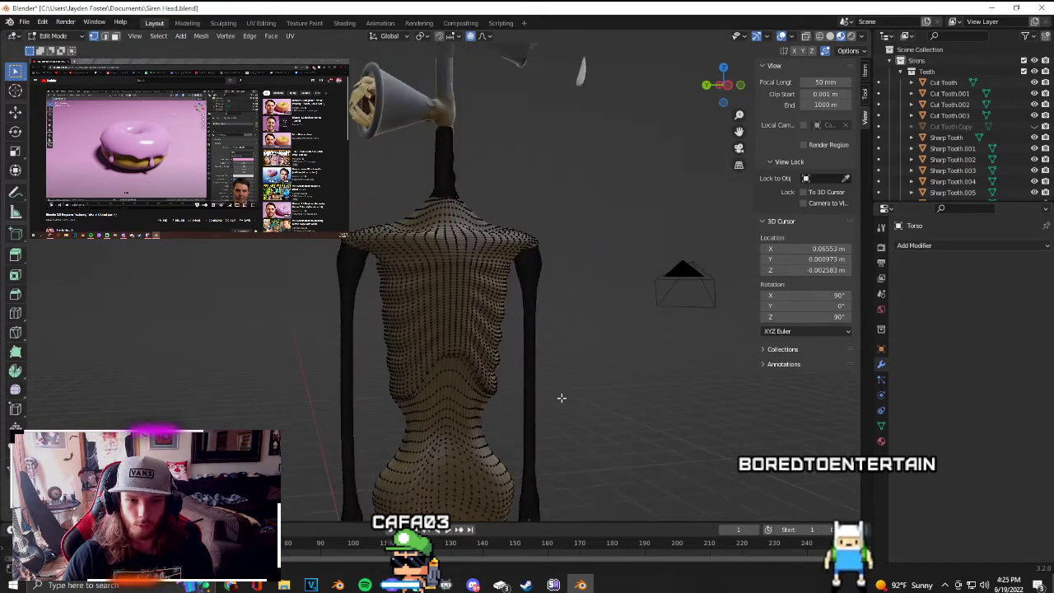
scroll(544, 420, up, 5)
scroll(539, 413, up, 4)
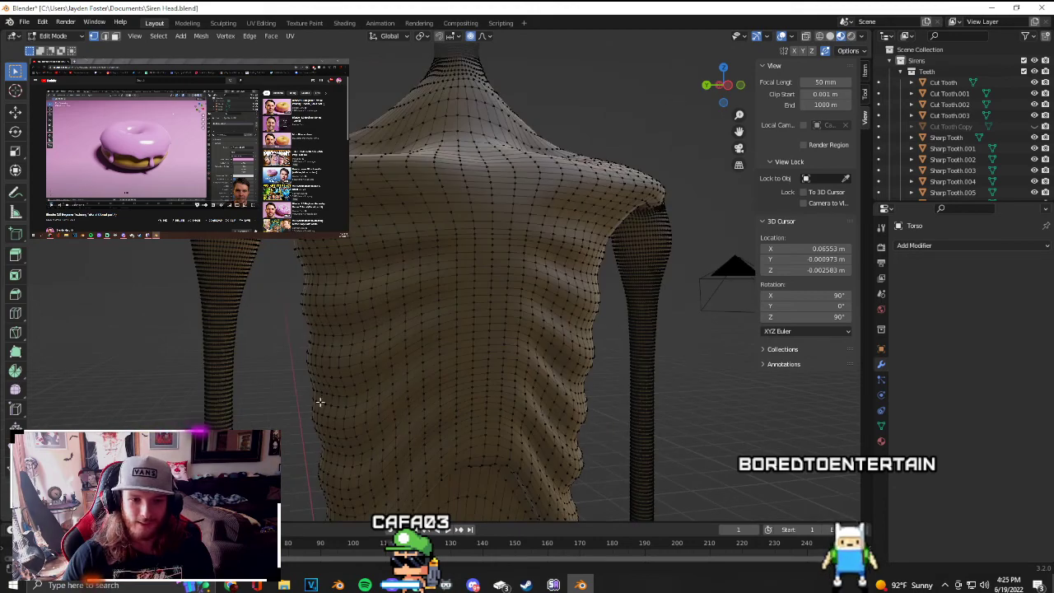
key(Tab)
key(Tab)
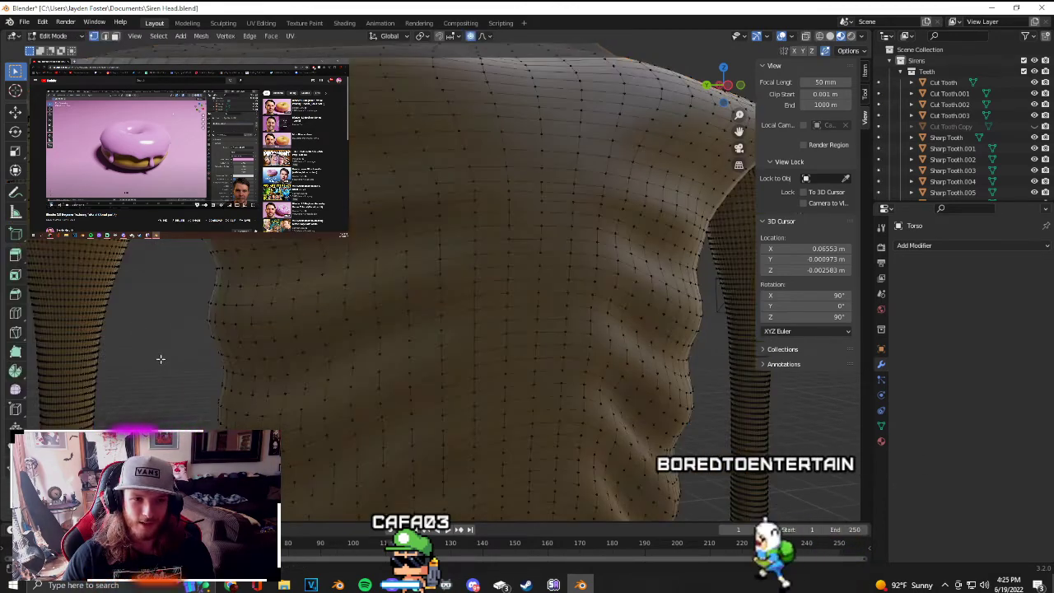
Step: Examine the torso's applied mesh up close around the shoulder, armpit, forearm, hand and fingers
middle_drag(161, 354, 442, 288)
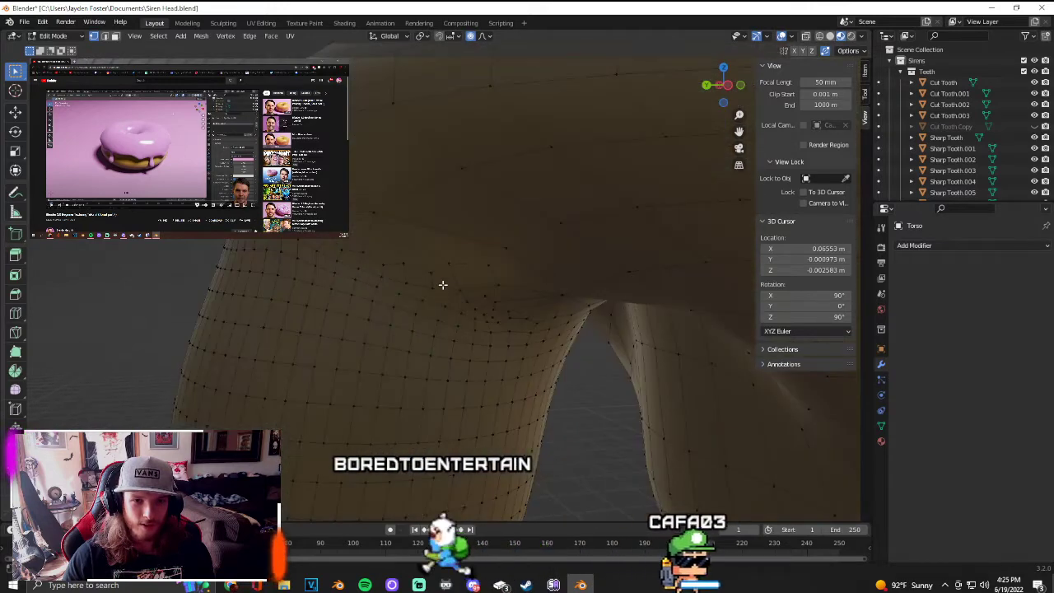
scroll(442, 279, down, 2)
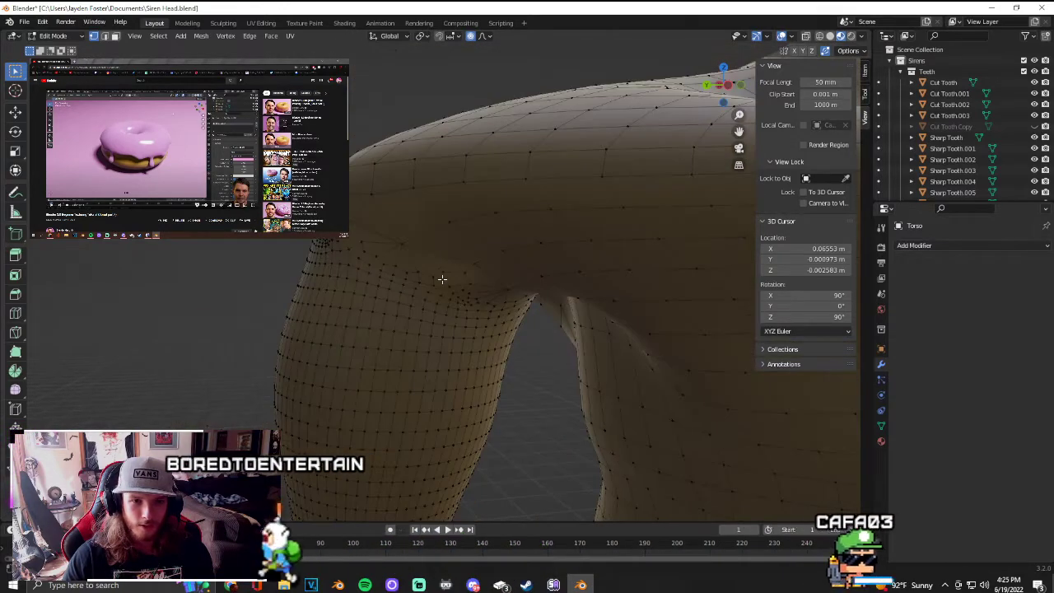
scroll(452, 342, up, 2)
middle_drag(452, 342, 559, 336)
middle_drag(613, 391, 574, 349)
mouse_move(502, 269)
middle_down()
mouse_move(489, 271)
mouse_move(499, 270)
middle_up()
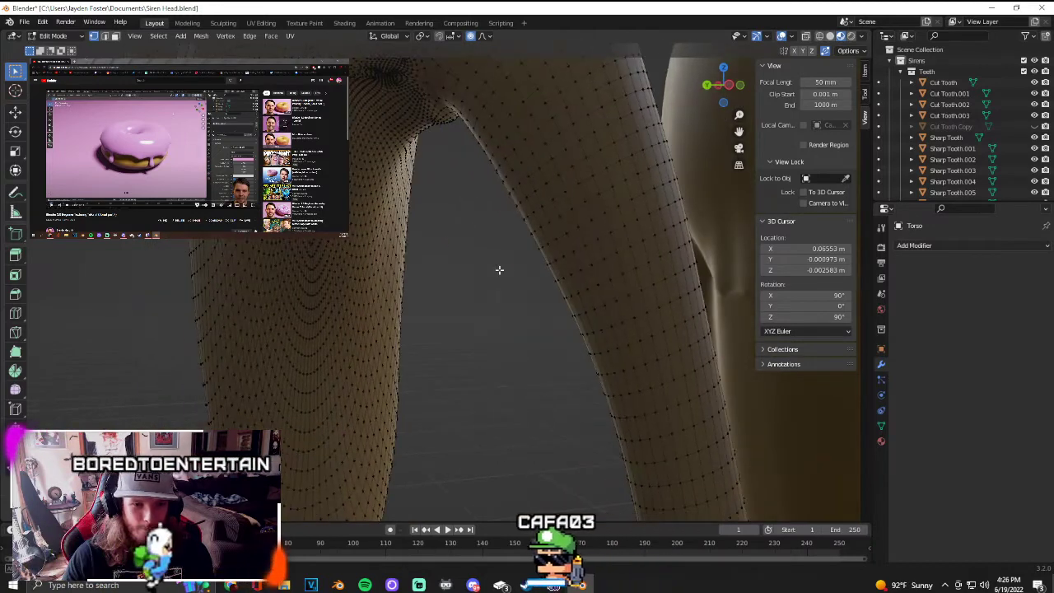
middle_drag(499, 269, 577, 272)
scroll(503, 270, down, 5)
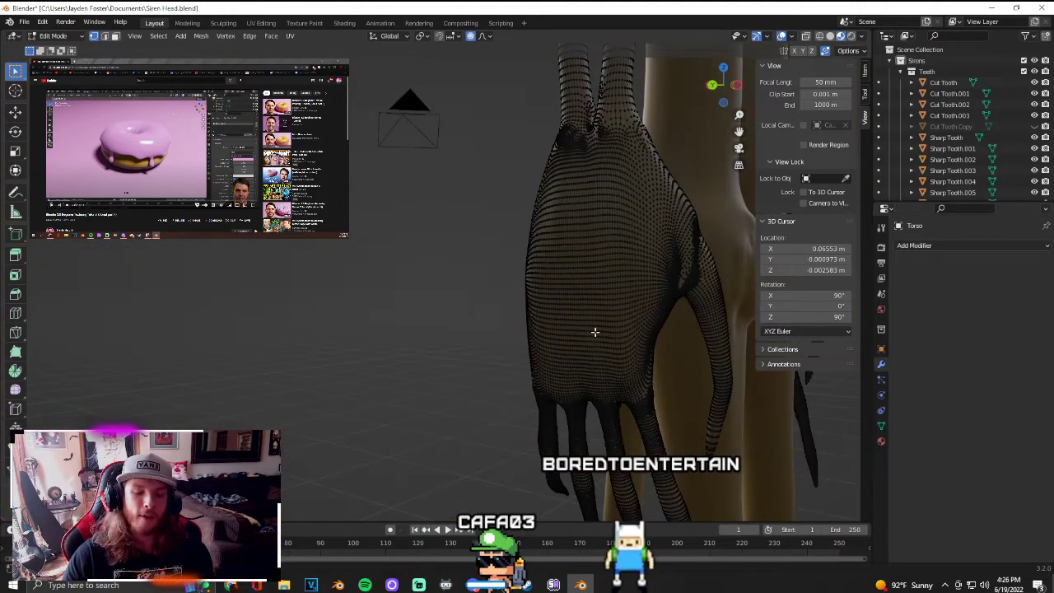
scroll(538, 288, up, 3)
scroll(540, 292, up, 3)
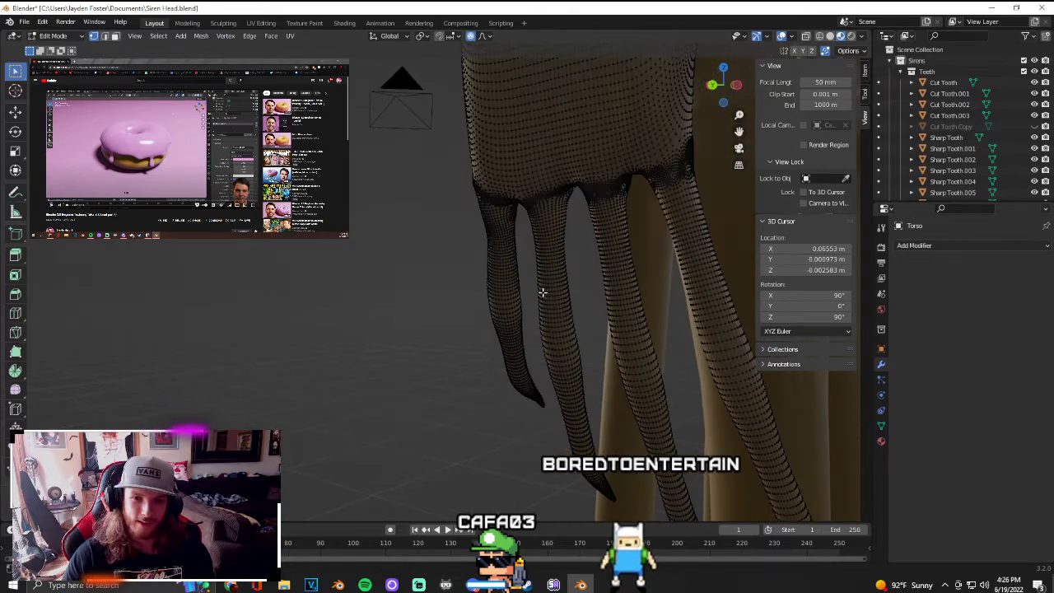
scroll(620, 328, up, 4)
scroll(558, 348, up, 3)
scroll(558, 360, down, 10)
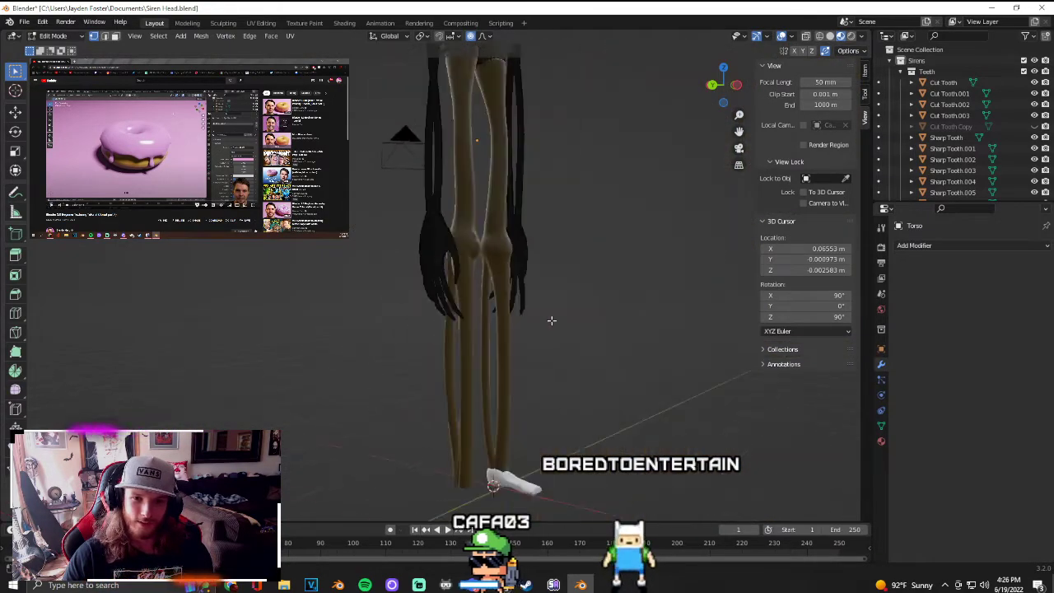
Step: Undo applying the torso's Subdivision modifier and view its mesh in Edit Mode
middle_drag(522, 306, 593, 410)
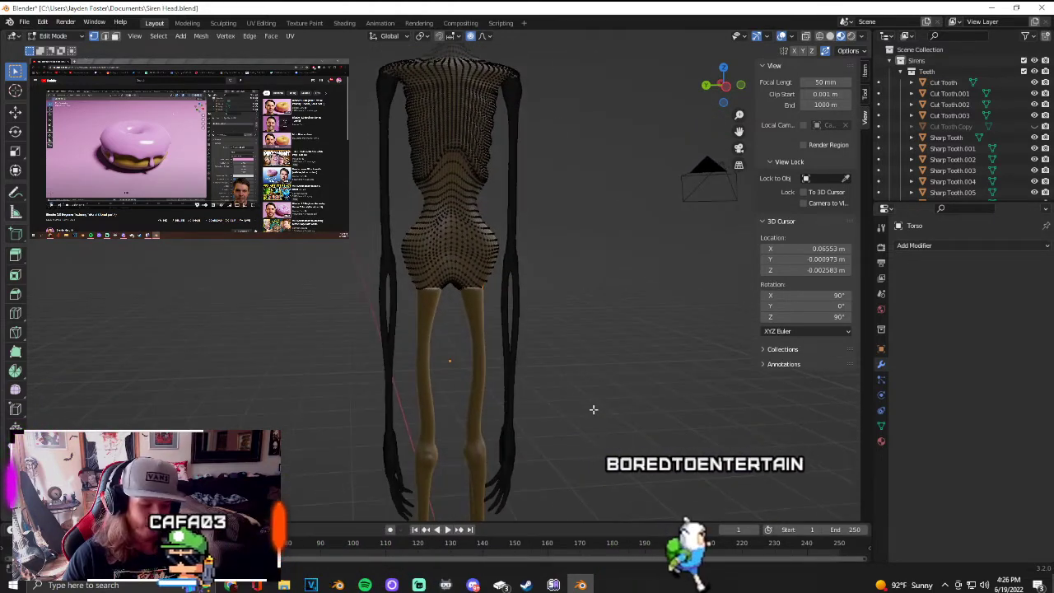
key(Tab)
key(Tab)
key(Tab)
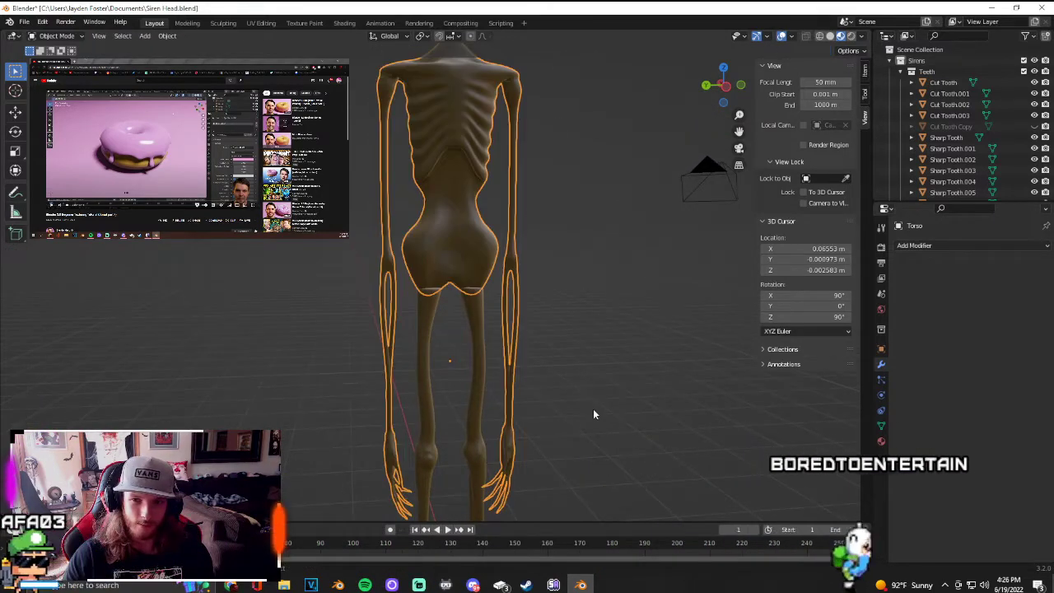
key(Tab)
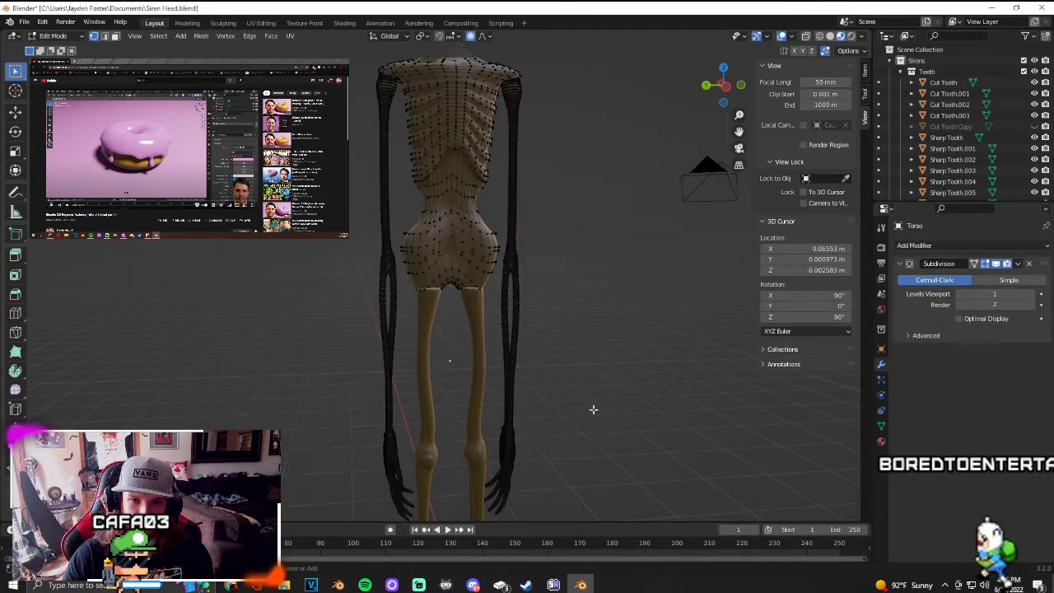
Step: Examine the torso's base mesh around the hips and forearms, and return to Object Mode
scroll(593, 410, up, 10)
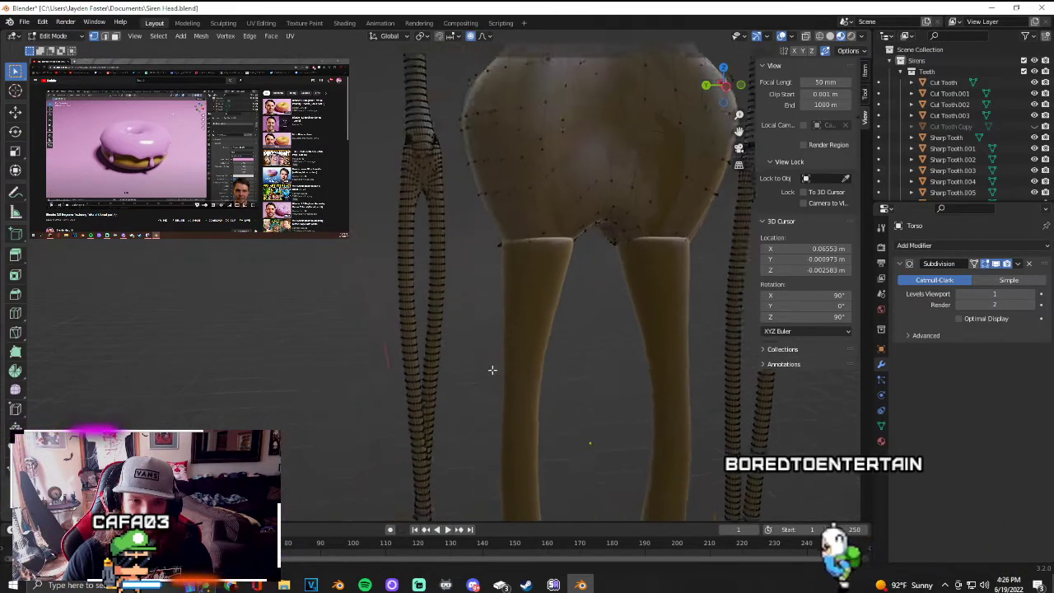
shift+middle_drag(515, 363, 463, 208)
scroll(463, 207, down, 10)
key(Tab)
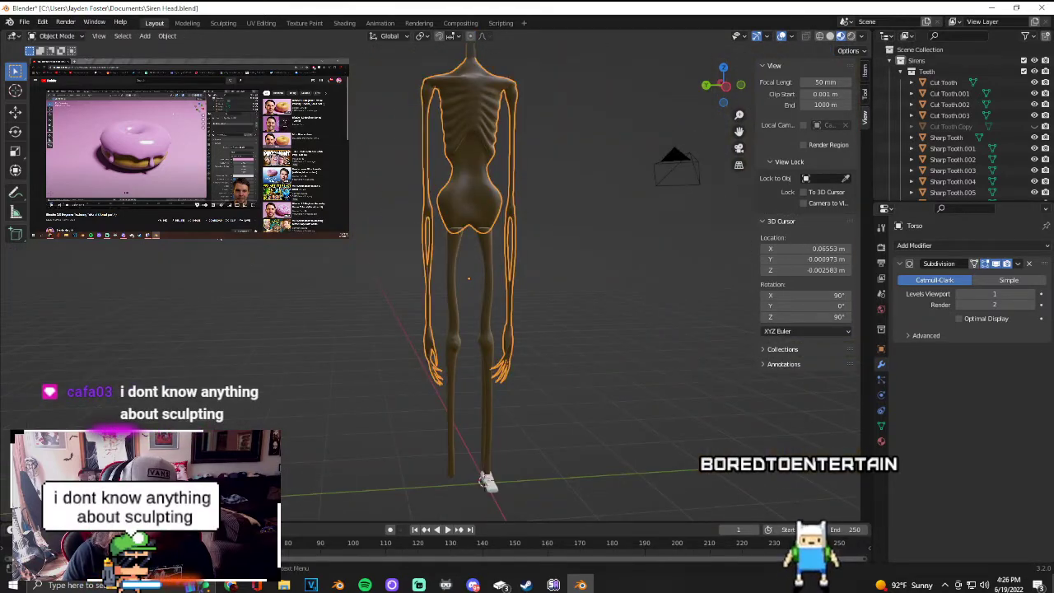
Step: Open Billie6.blend from the Documents folder without saving the changes to Siren Head.blend
click(42, 44)
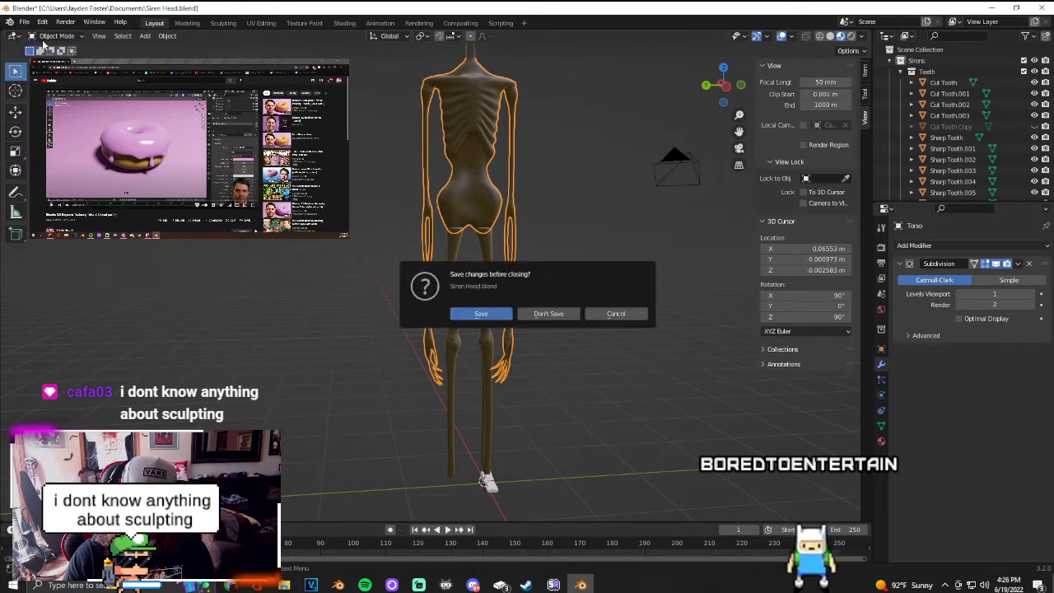
click(538, 315)
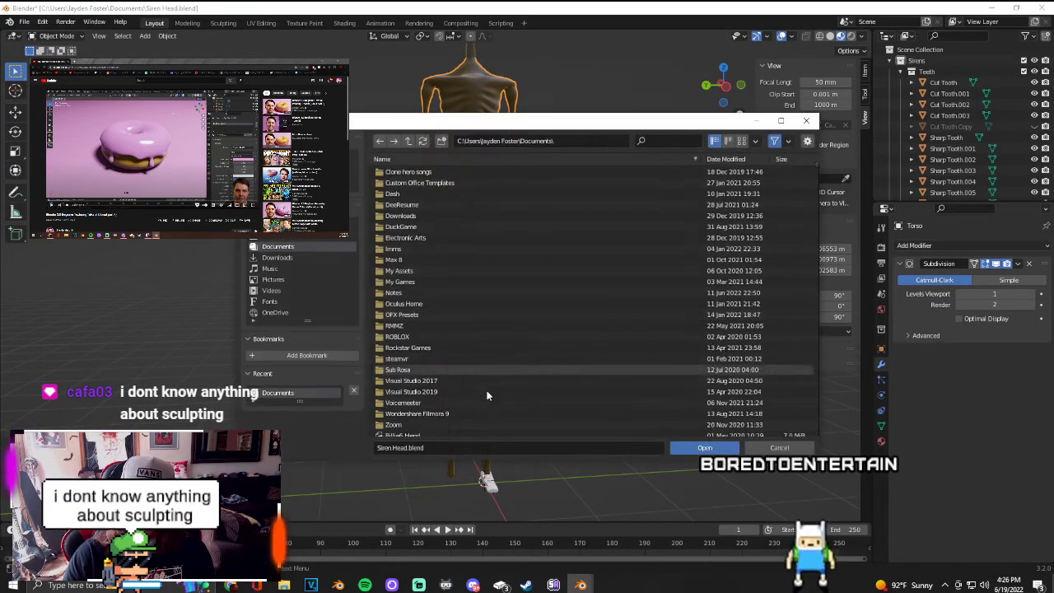
scroll(447, 409, down, 4)
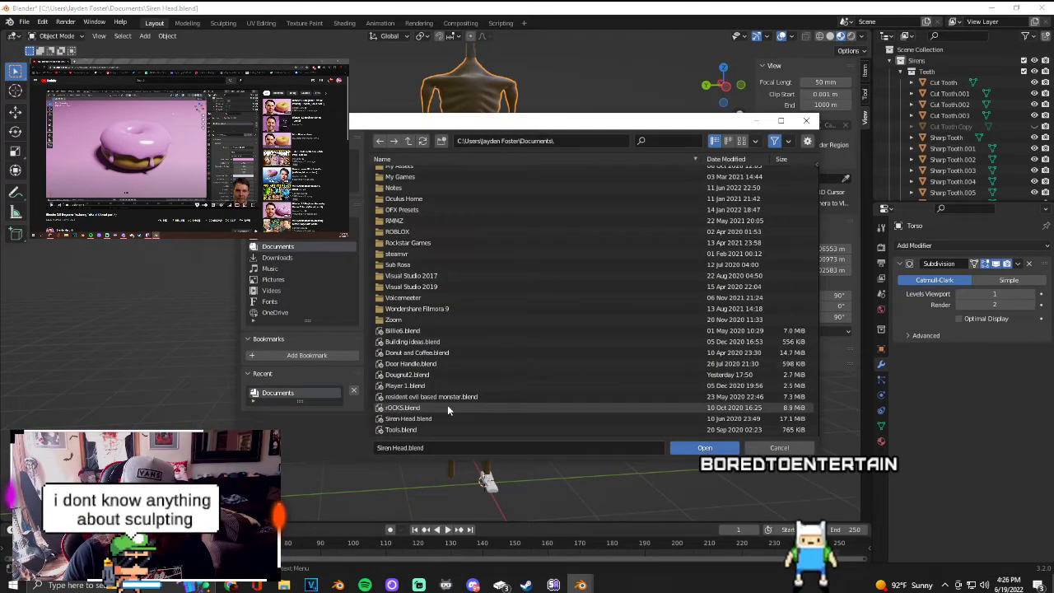
click(429, 330)
click(700, 447)
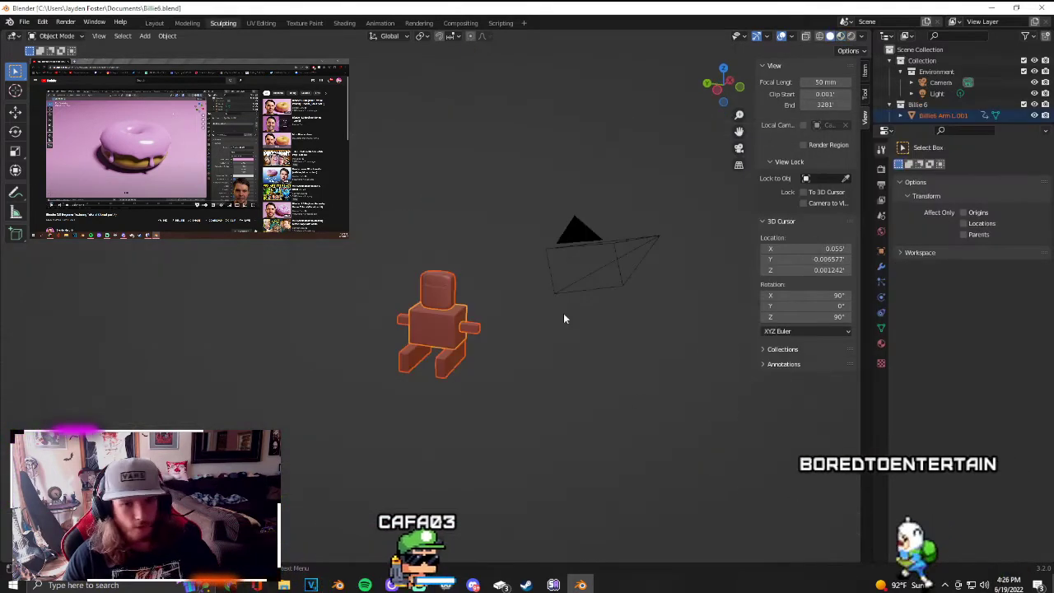
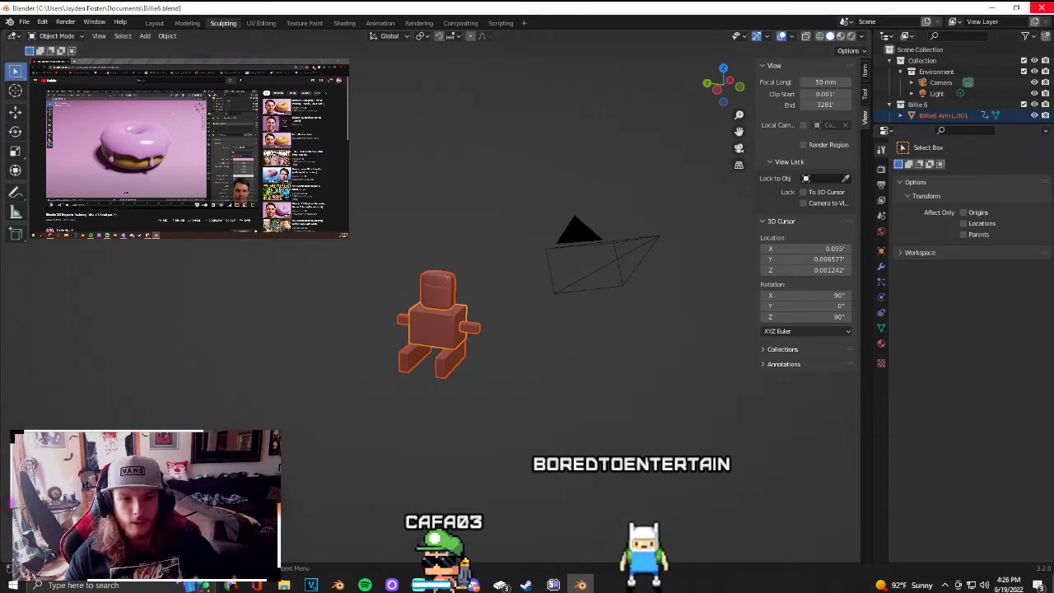
Step: View the blocky character's parts up close in and out of Edit Mode, and select only its torso
scroll(501, 390, up, 4)
scroll(501, 390, up, 3)
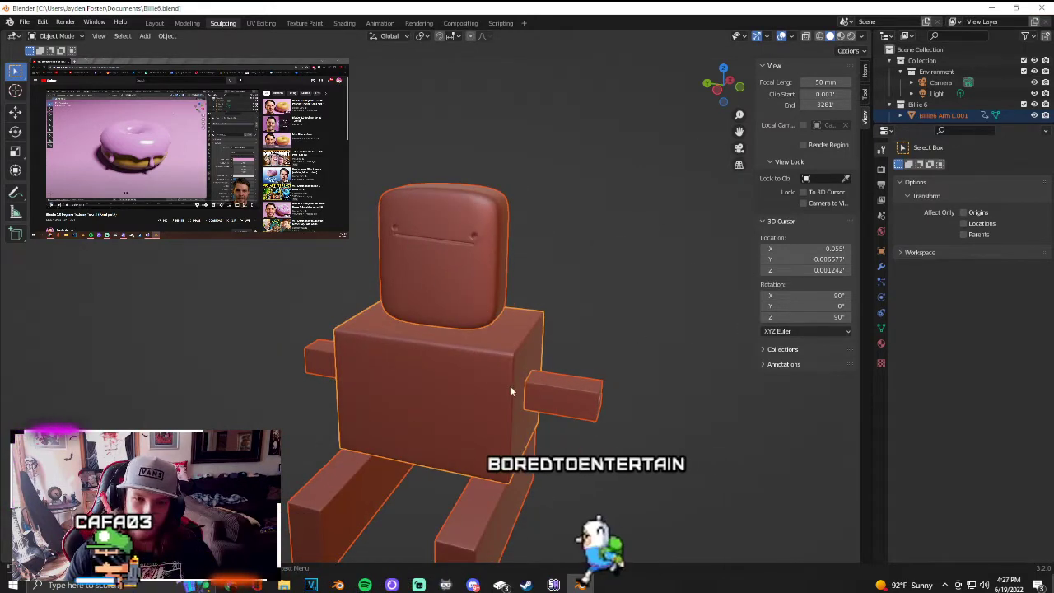
key(Tab)
key(Tab)
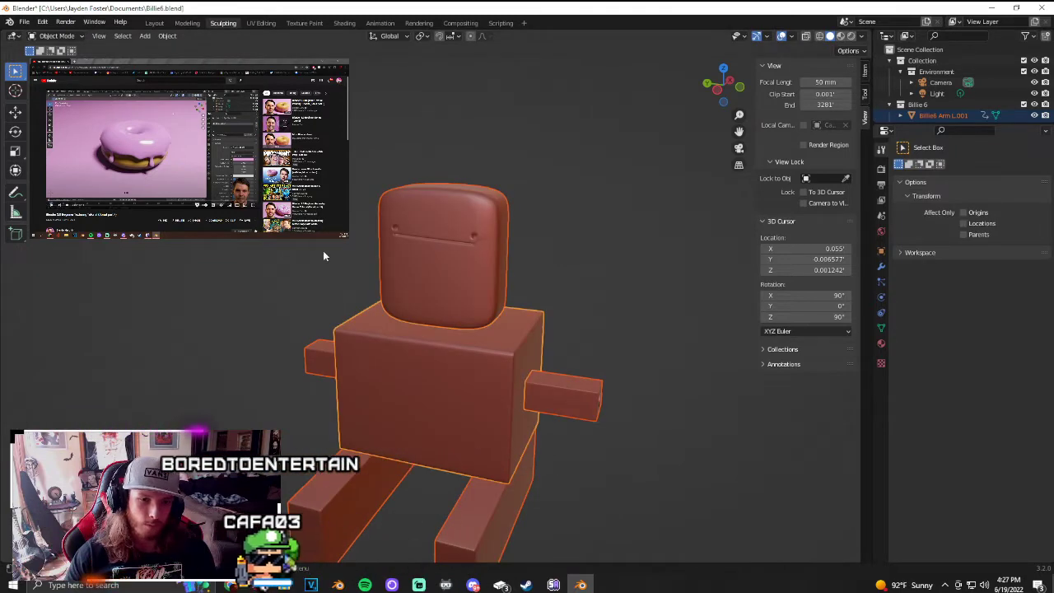
key(Tab)
key(Tab)
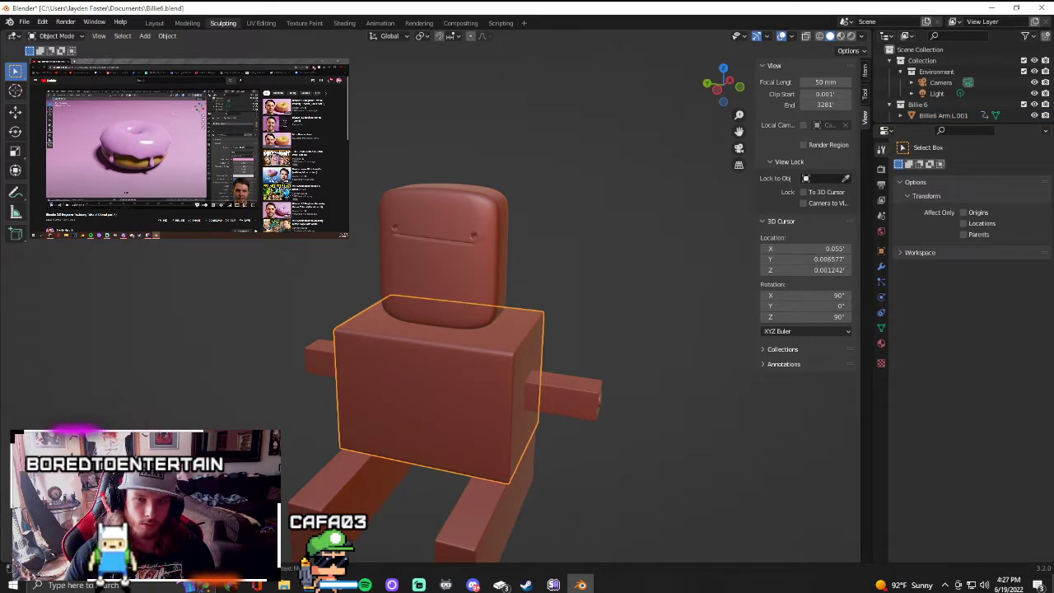
Step: Switch to the Layout workspace and check the torso's object properties and modifiers
click(156, 23)
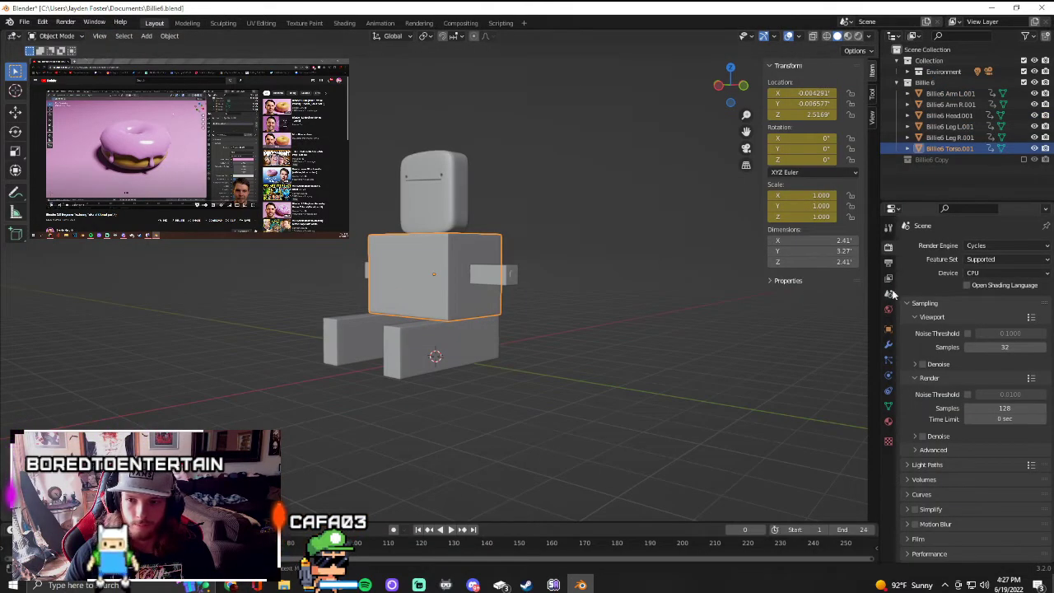
click(888, 329)
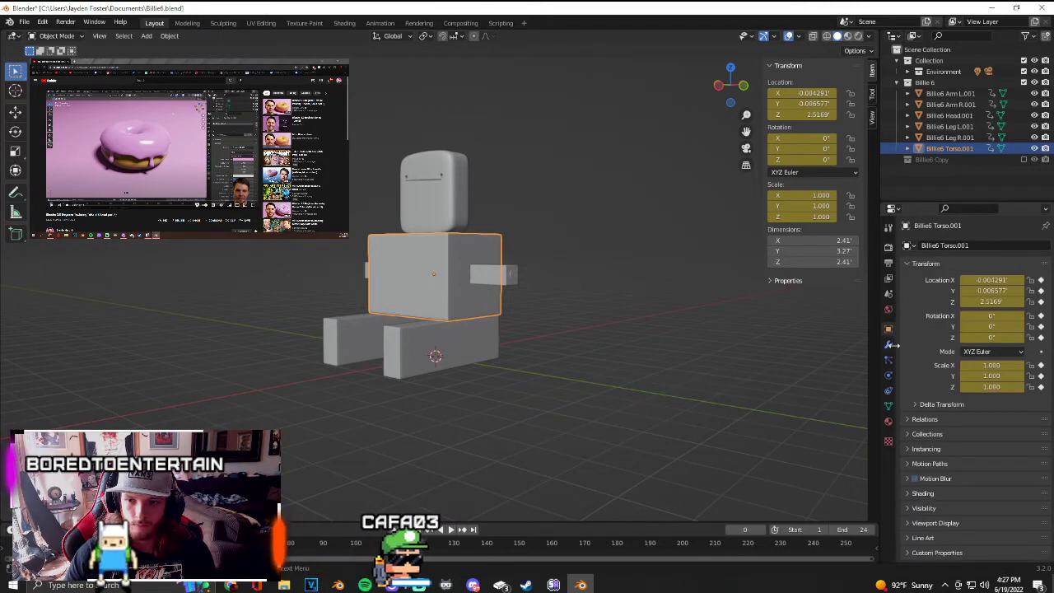
click(888, 344)
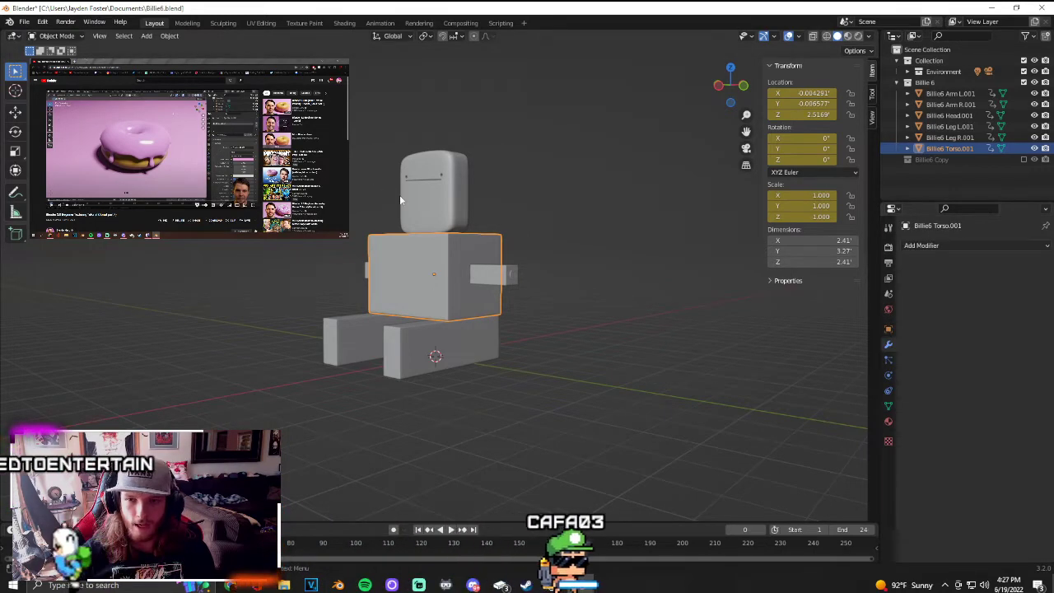
Step: Select the character's head, legs and right arm in turn to check their modifiers, and view the model from the front
click(434, 218)
click(363, 340)
click(445, 350)
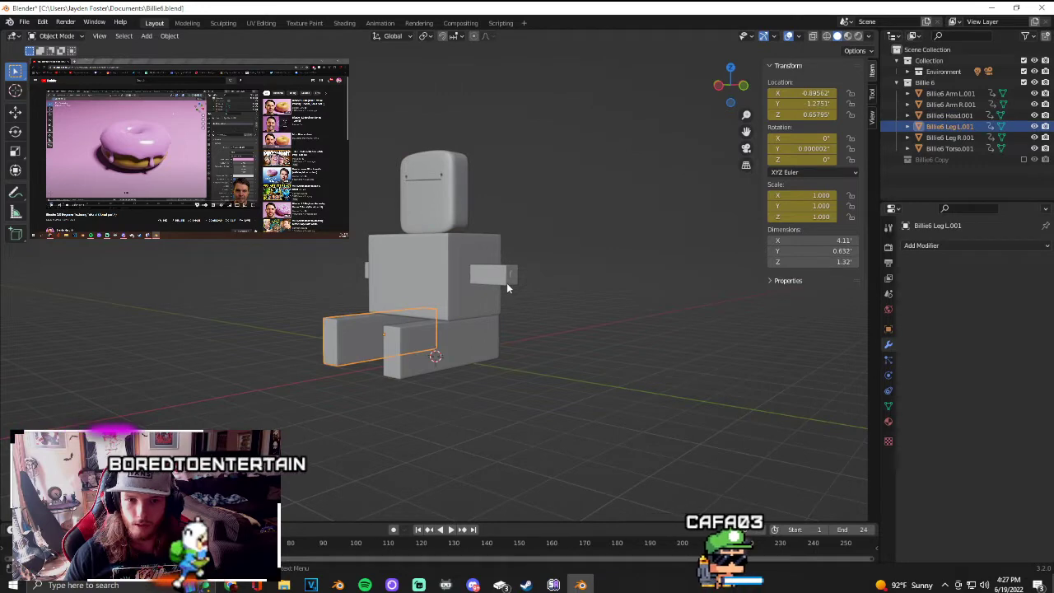
click(498, 275)
middle_drag(509, 283, 535, 323)
scroll(535, 324, up, 4)
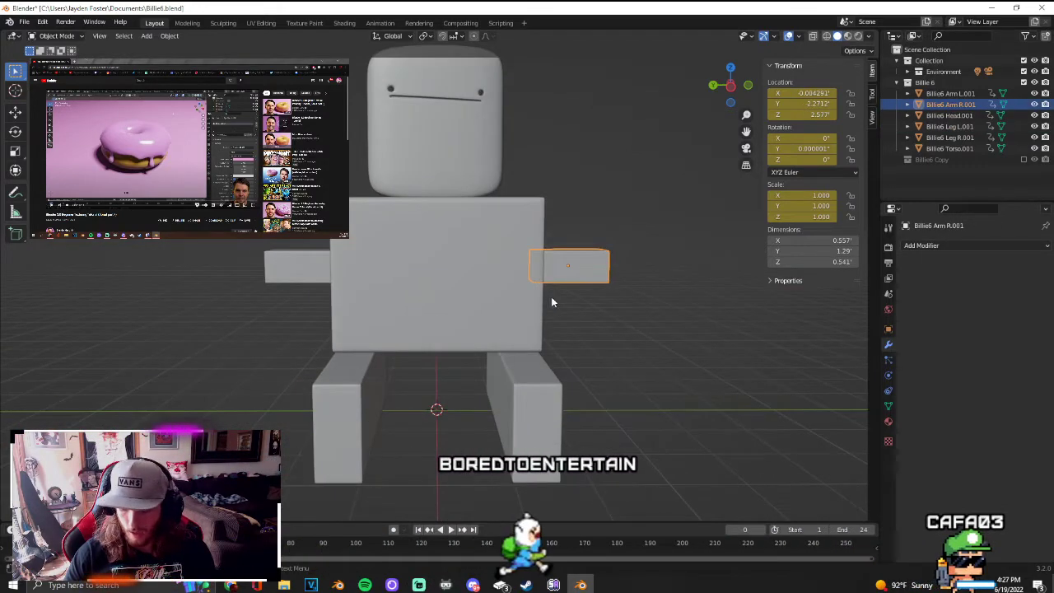
Step: View the blocky character in Material Preview shading, and play and stop its animation
middle_drag(549, 301, 515, 320)
click(847, 37)
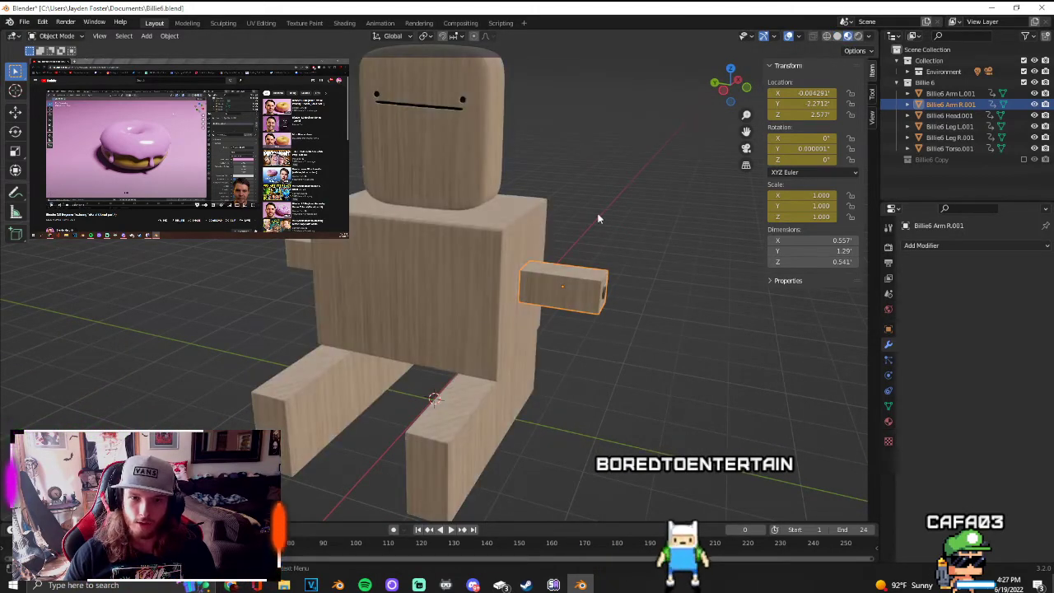
mouse_move(625, 212)
middle_down()
mouse_move(640, 211)
mouse_move(560, 252)
mouse_move(632, 217)
middle_up()
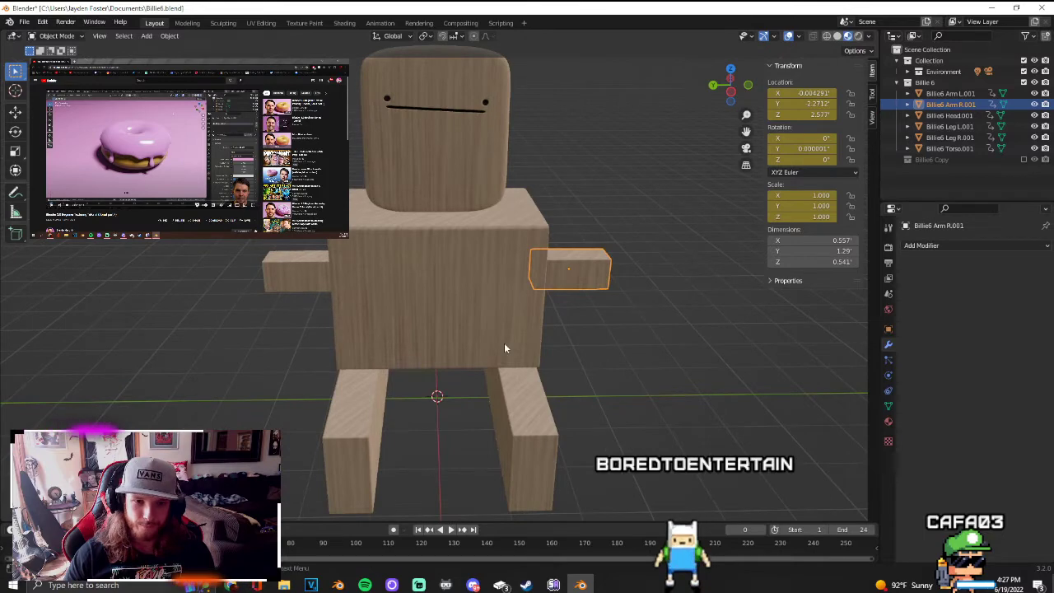
scroll(561, 379, up, 2)
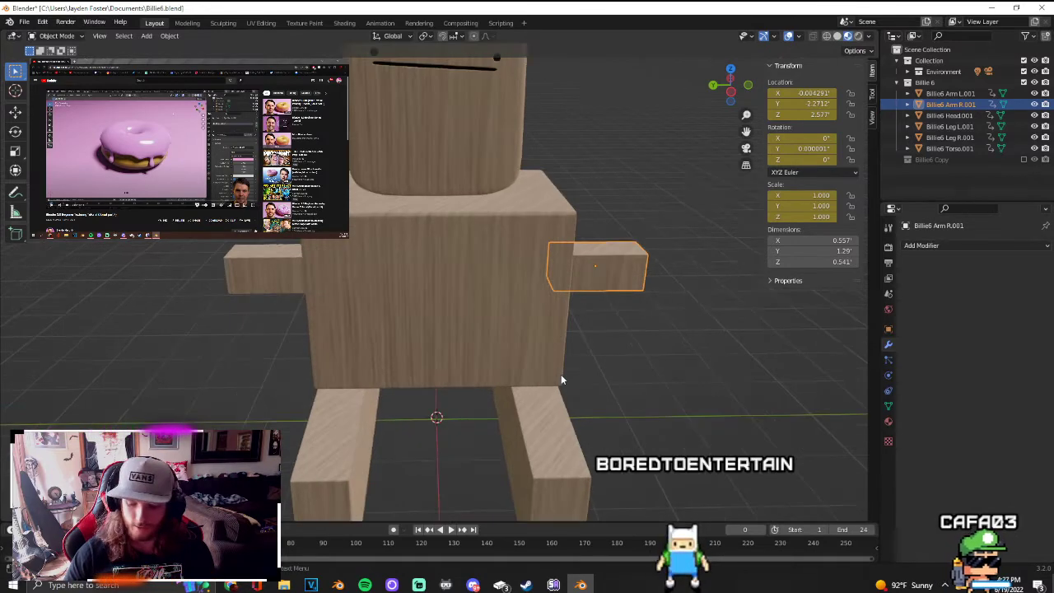
scroll(560, 376, down, 2)
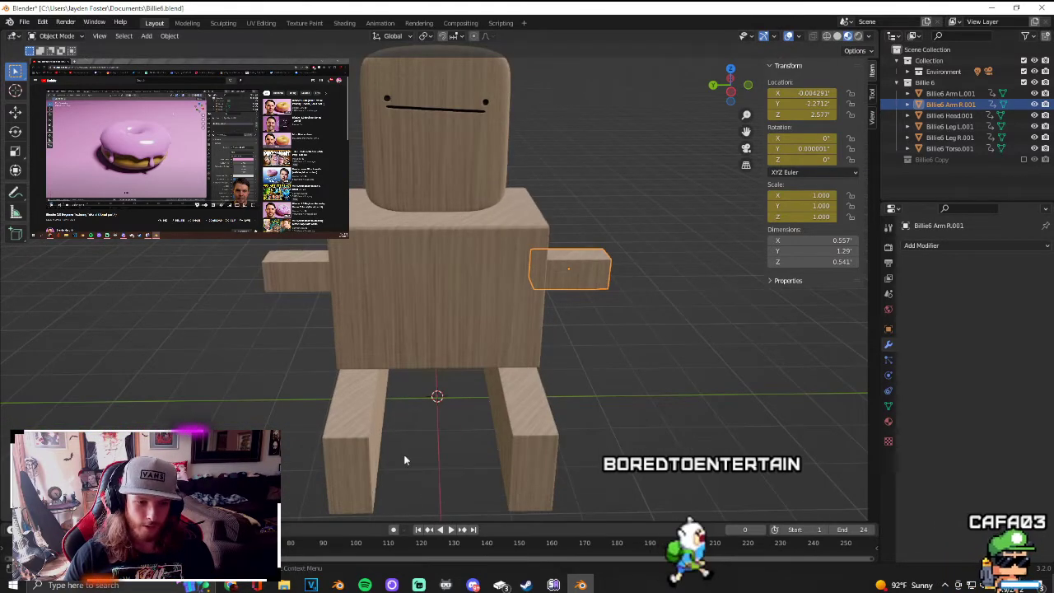
key(space)
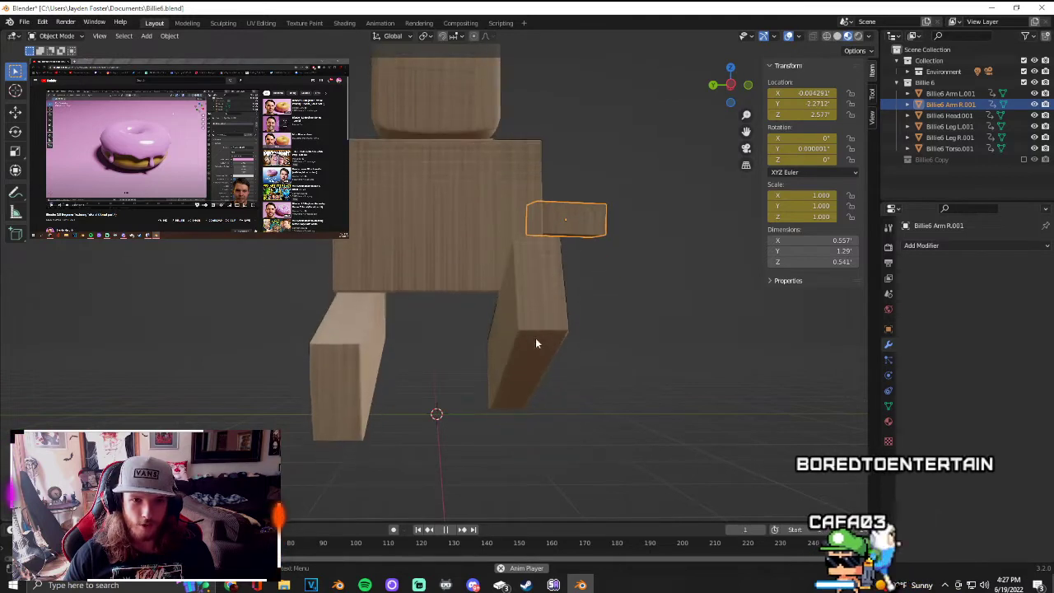
key(space)
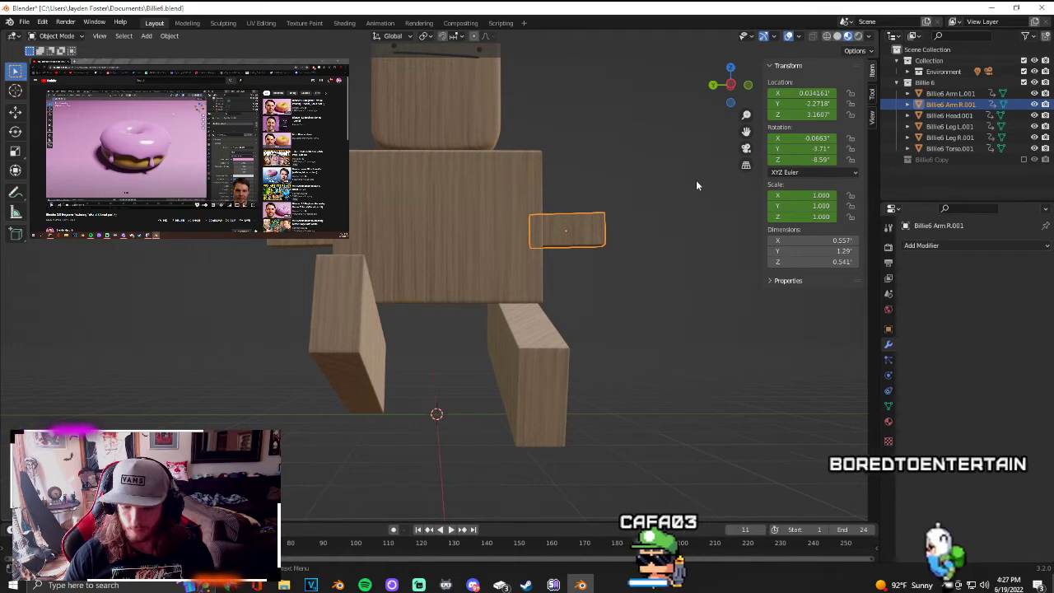
Step: Open Donut and Coffee.blend from the Documents folder without saving the changes to Billie6.blend
click(25, 22)
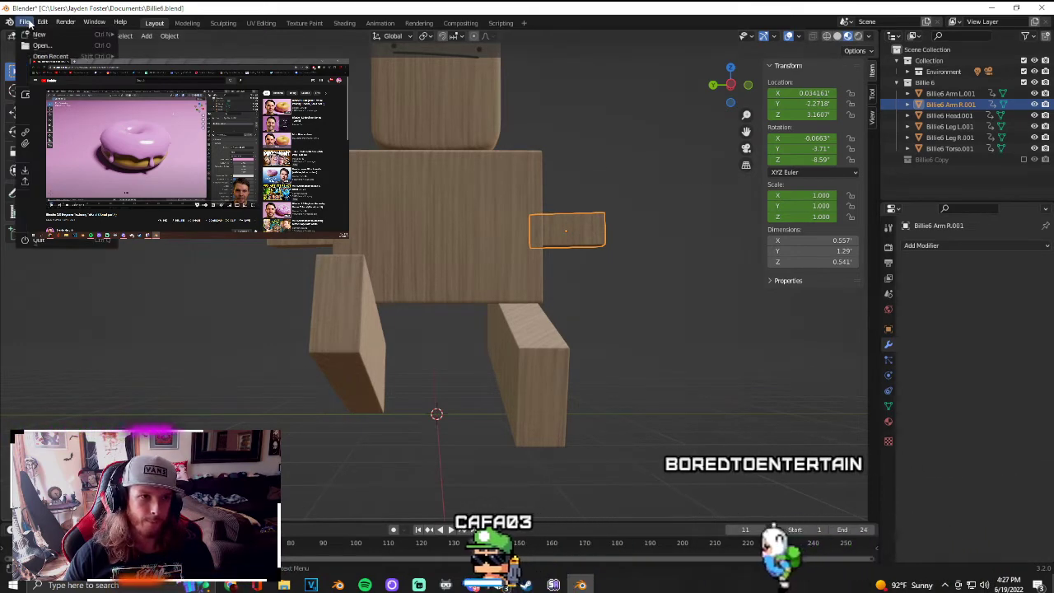
click(136, 34)
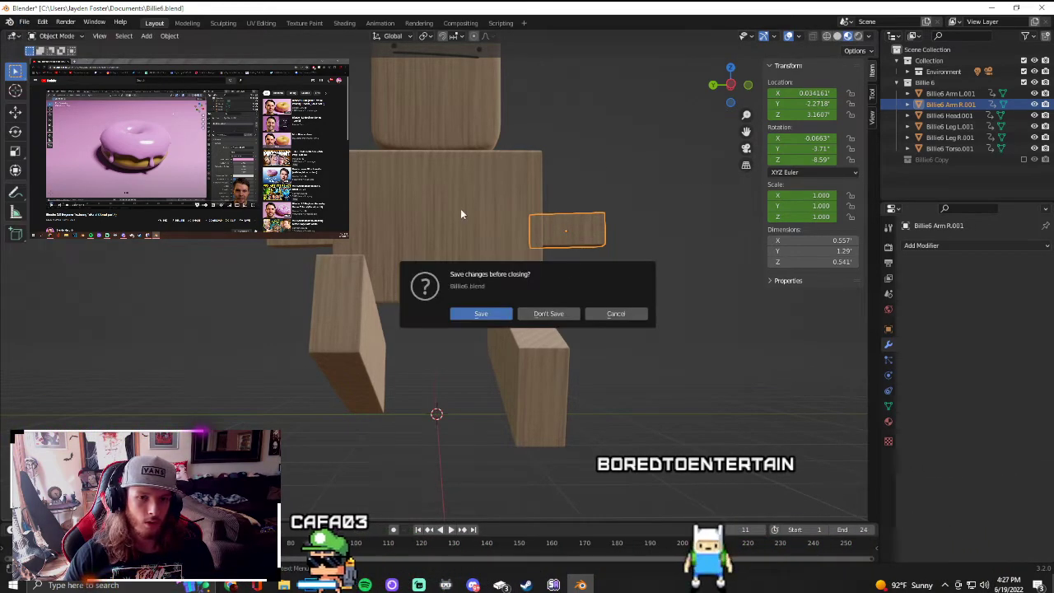
click(574, 313)
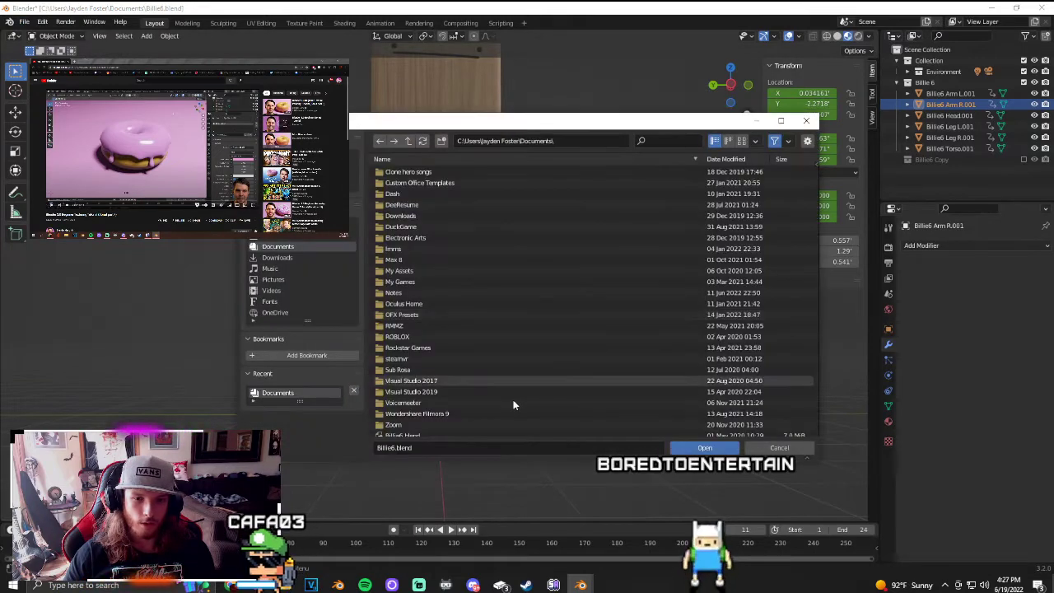
scroll(463, 410, down, 3)
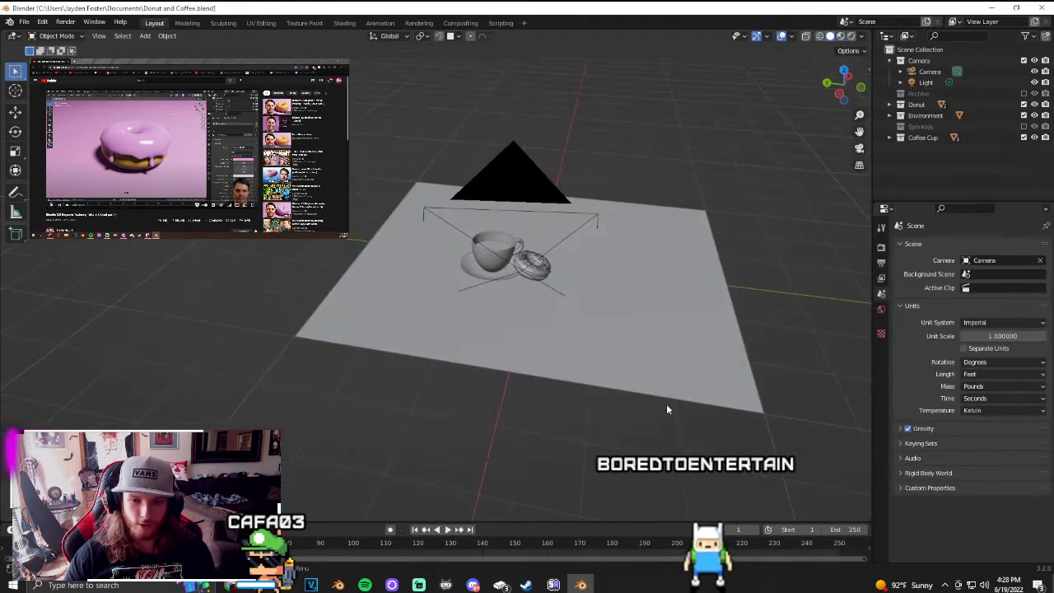
Step: View the coffee cup and donut up close in Material Preview and Rendered shading, and render the scene as a still image
scroll(606, 351, up, 5)
scroll(669, 313, down, 3)
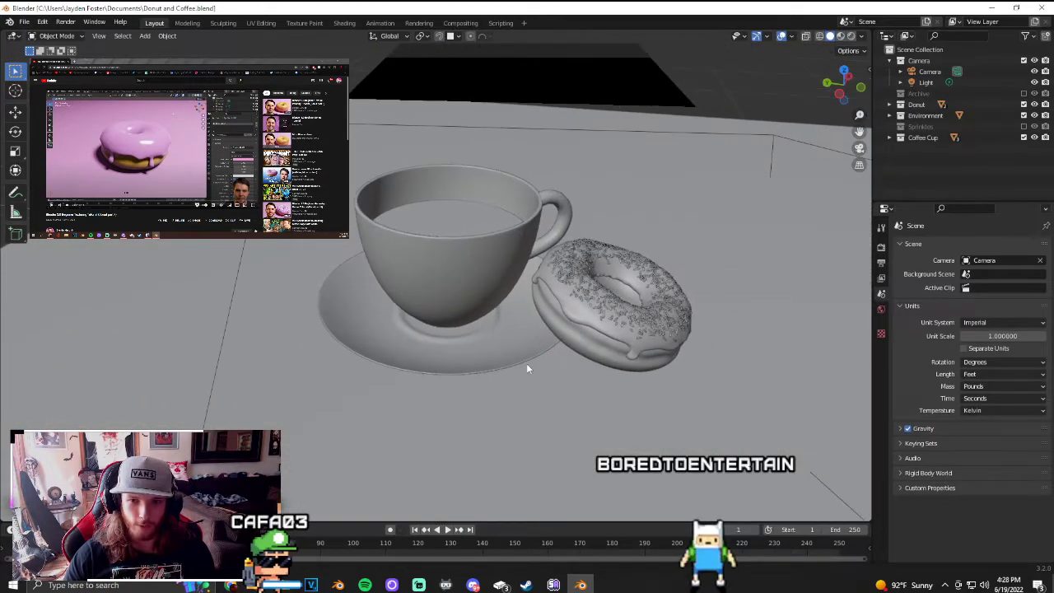
scroll(528, 365, up, 2)
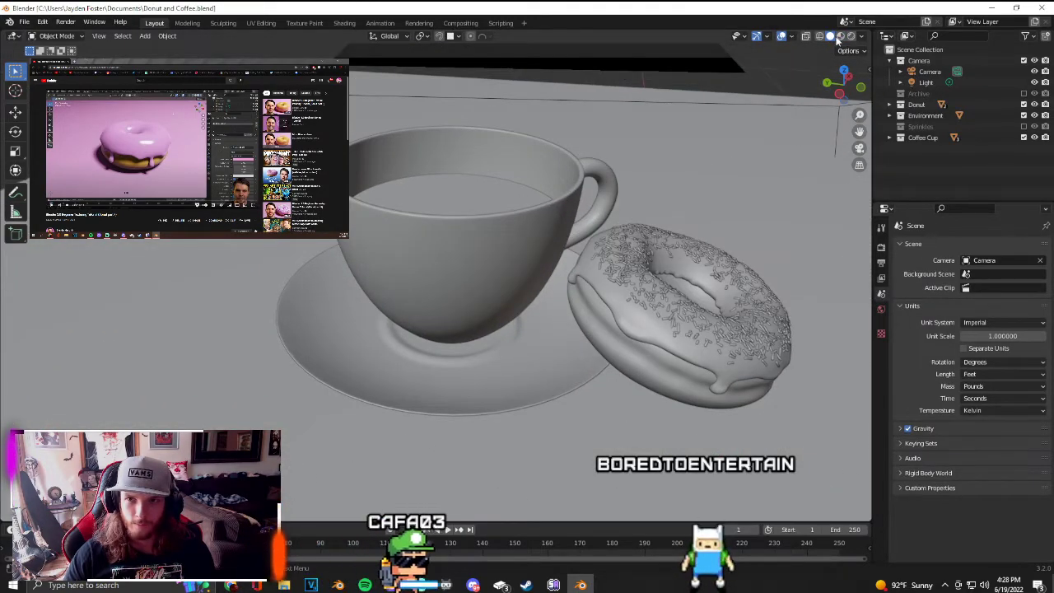
click(840, 36)
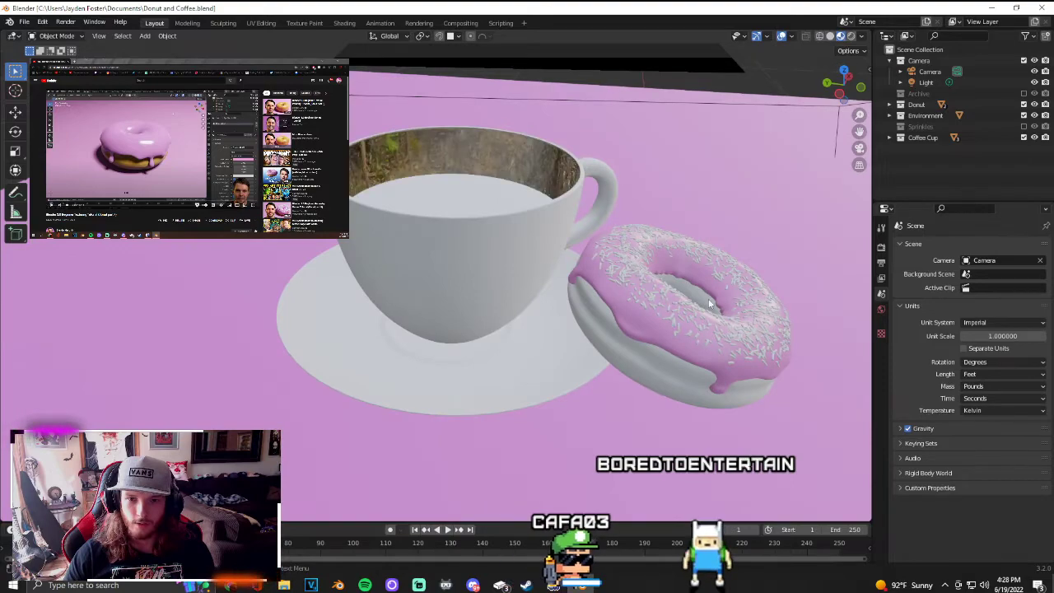
click(851, 36)
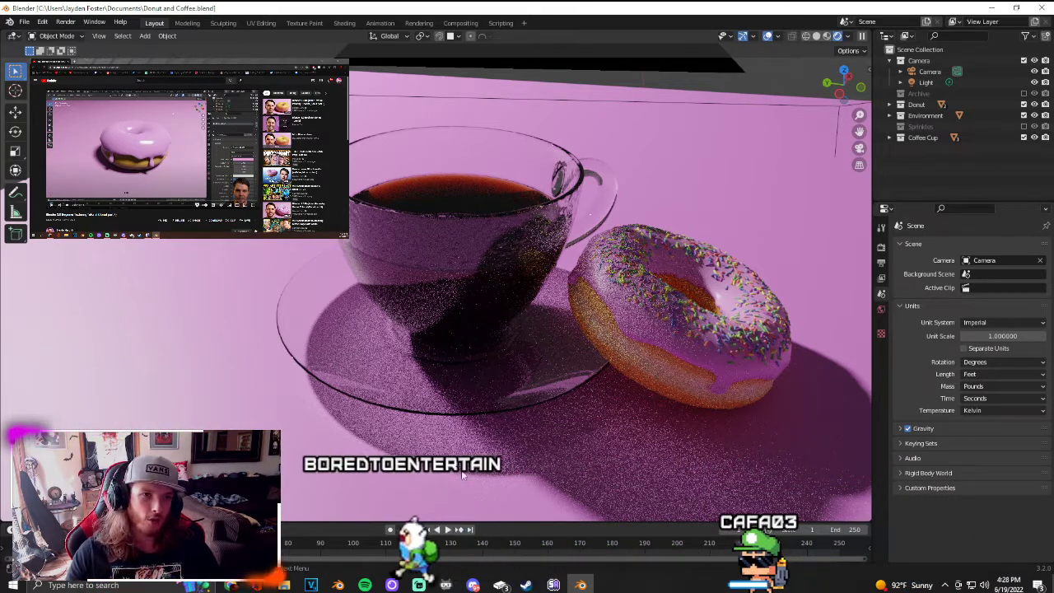
click(66, 22)
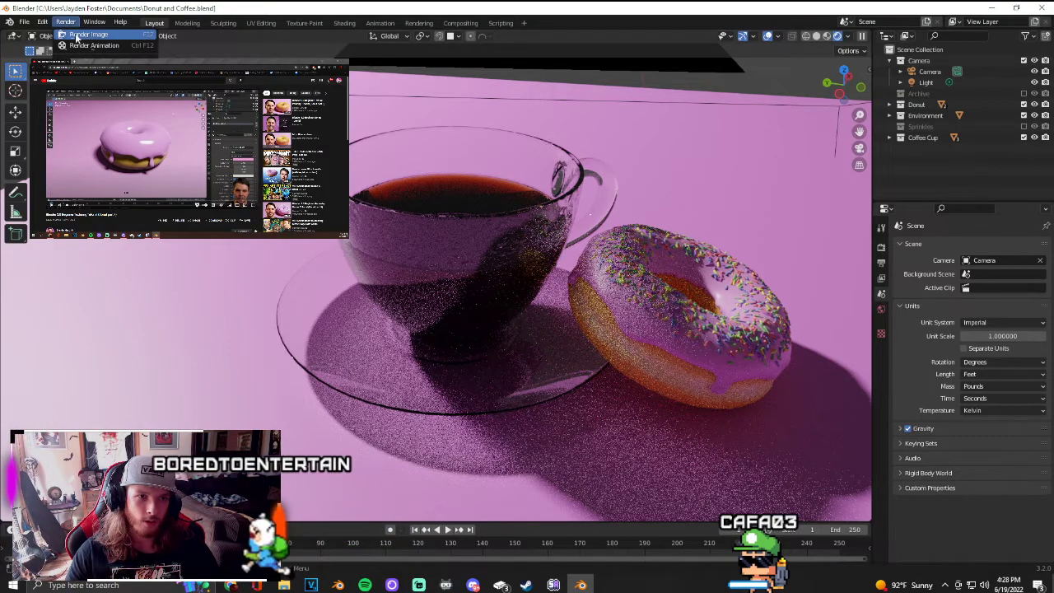
click(88, 35)
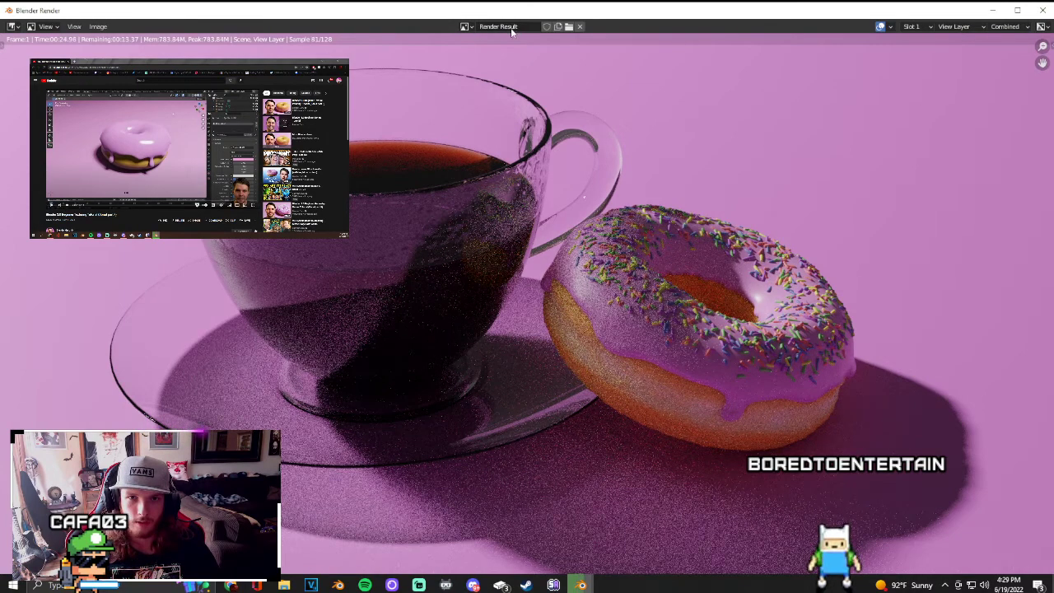
click(466, 27)
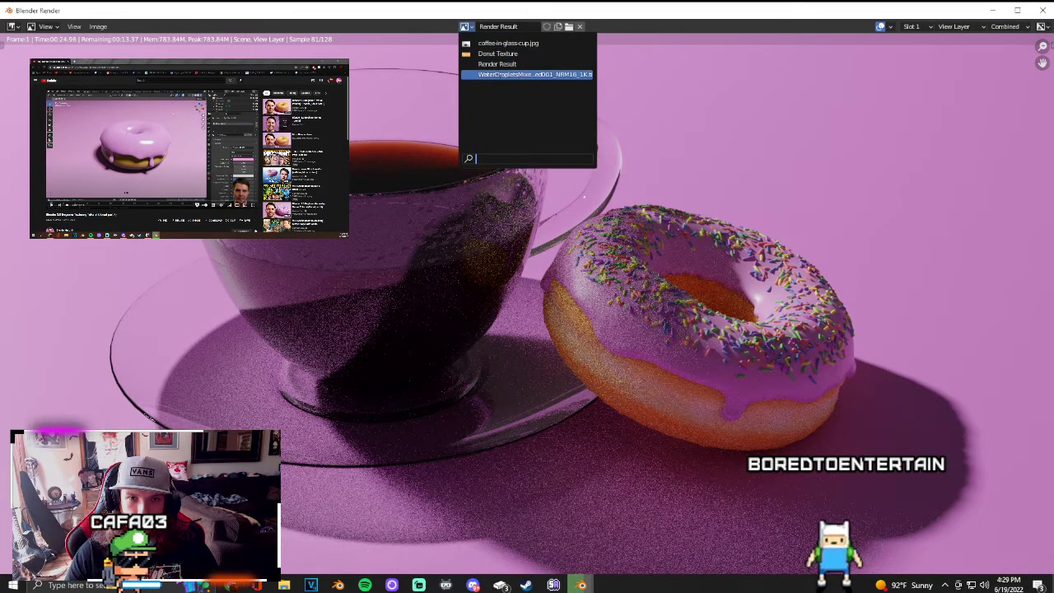
click(453, 27)
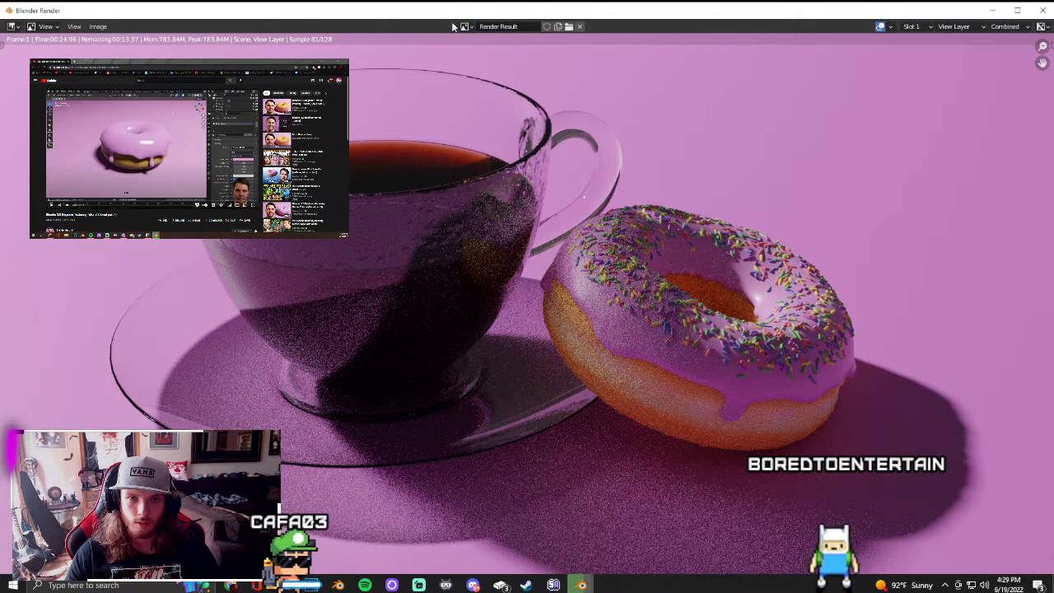
click(76, 27)
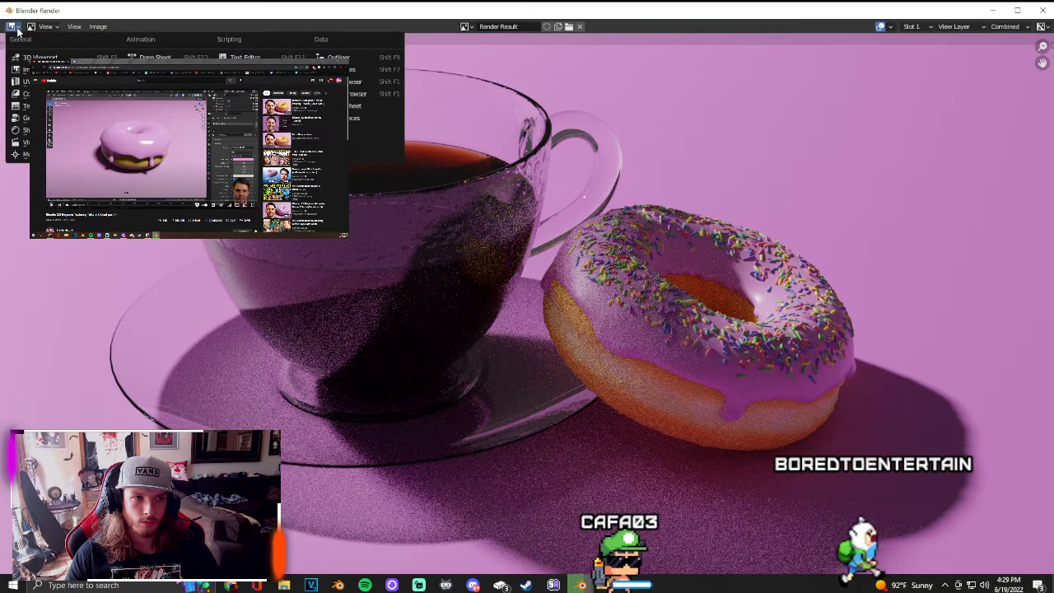
click(74, 28)
click(74, 27)
mouse_move(96, 29)
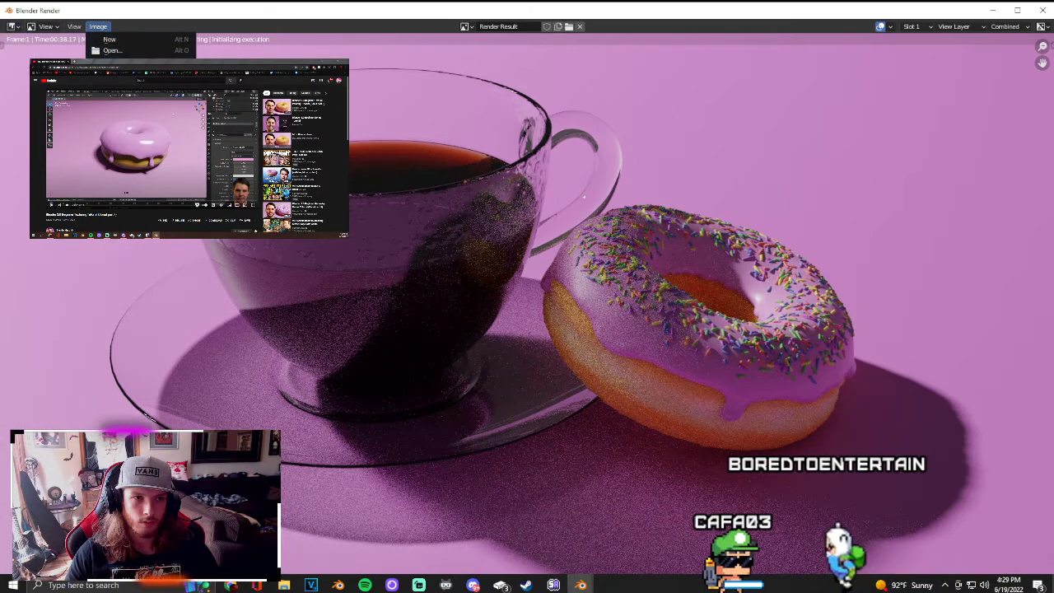
click(175, 31)
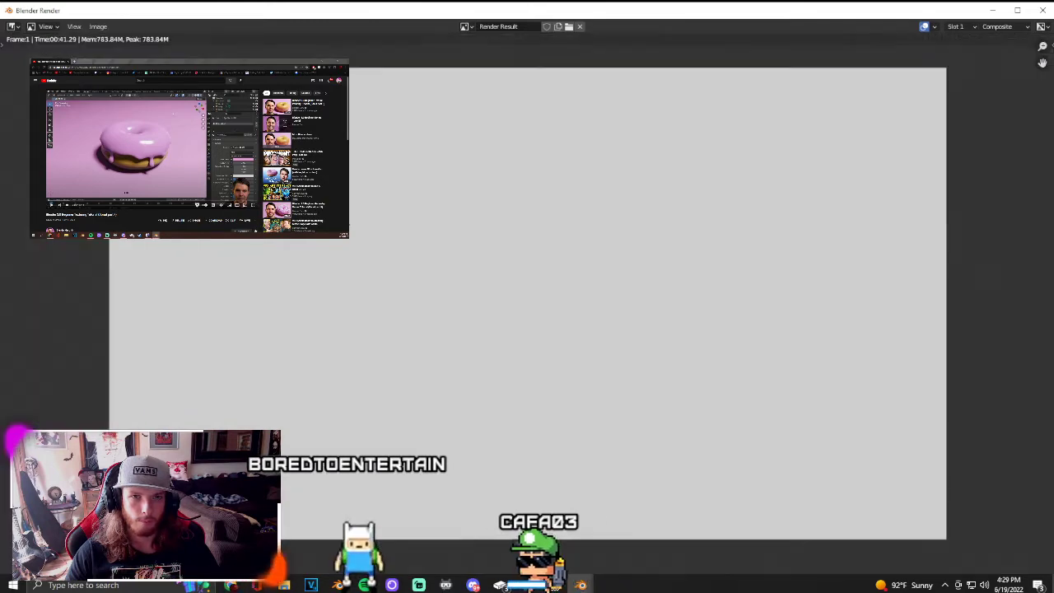
Step: Close the render window and open Dougnut2.blend from the Documents folder
key(Escape)
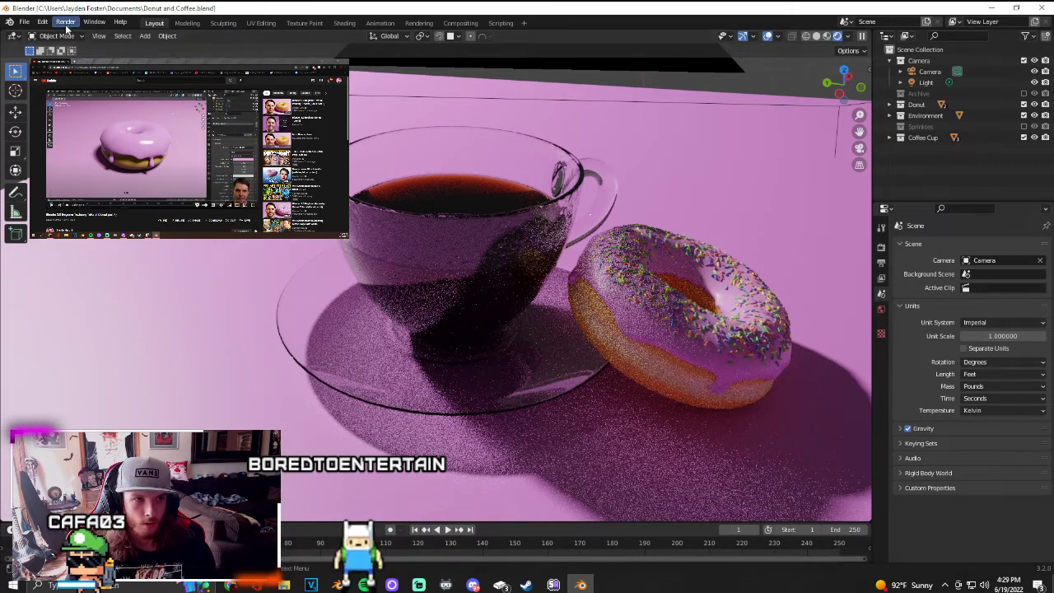
click(25, 23)
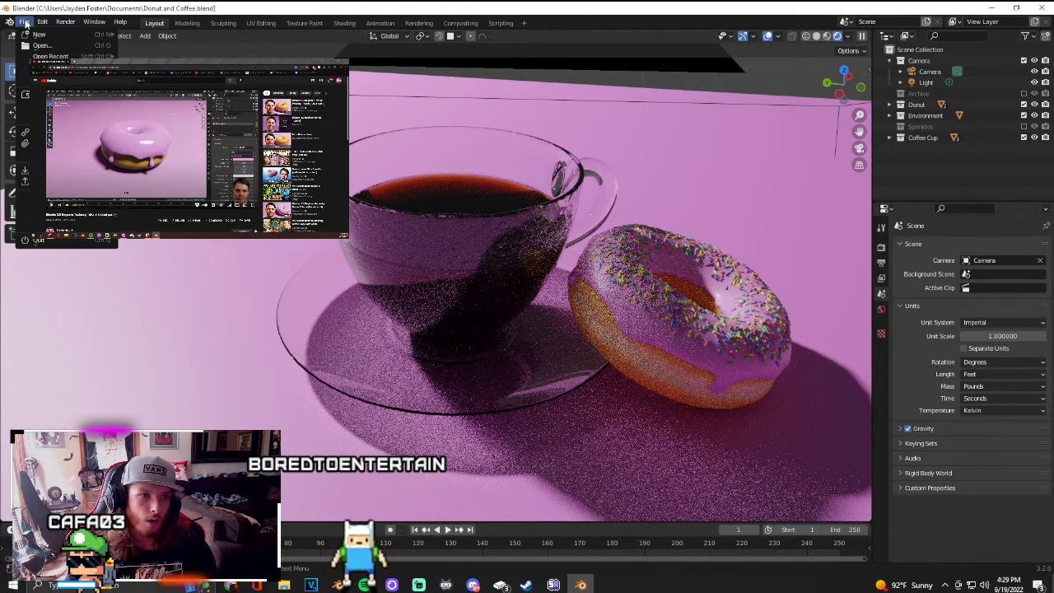
click(62, 51)
scroll(502, 329, down, 5)
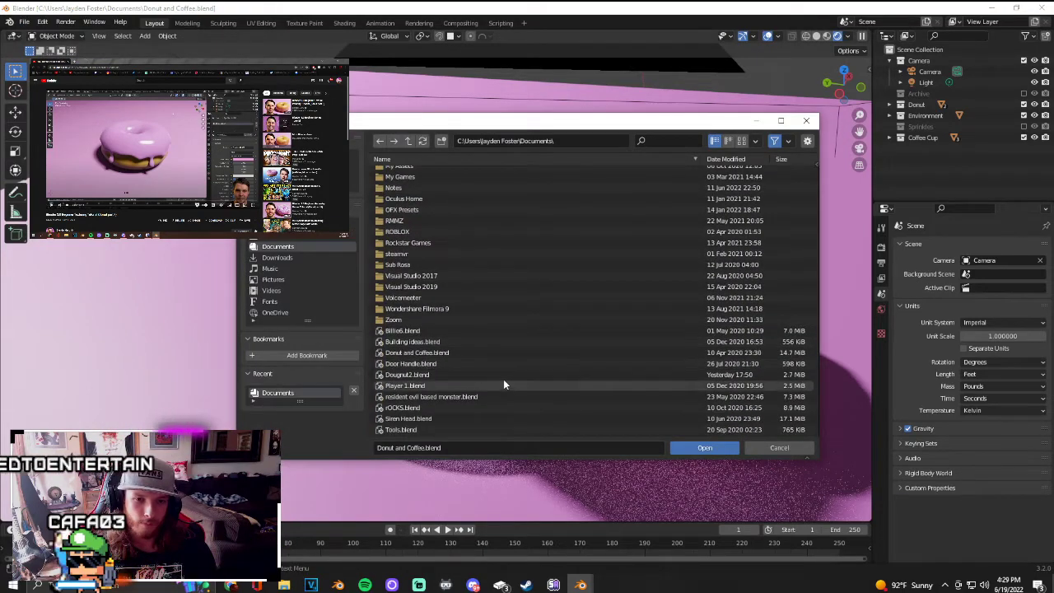
click(502, 374)
click(694, 447)
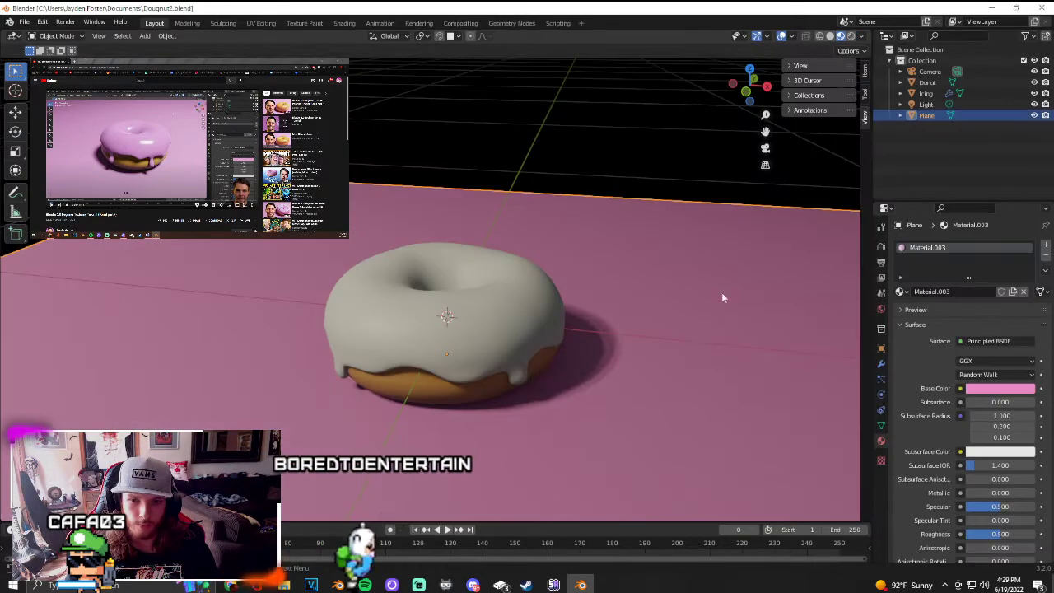
Step: Examine the donut's icing, drips and dough from all sides, both up close and from a distance
mouse_move(445, 343)
middle_down()
mouse_move(287, 337)
mouse_move(536, 339)
mouse_move(656, 310)
mouse_move(675, 320)
mouse_move(727, 308)
mouse_move(756, 315)
mouse_move(644, 349)
mouse_move(707, 323)
mouse_move(839, 339)
mouse_move(695, 338)
mouse_move(847, 337)
middle_up()
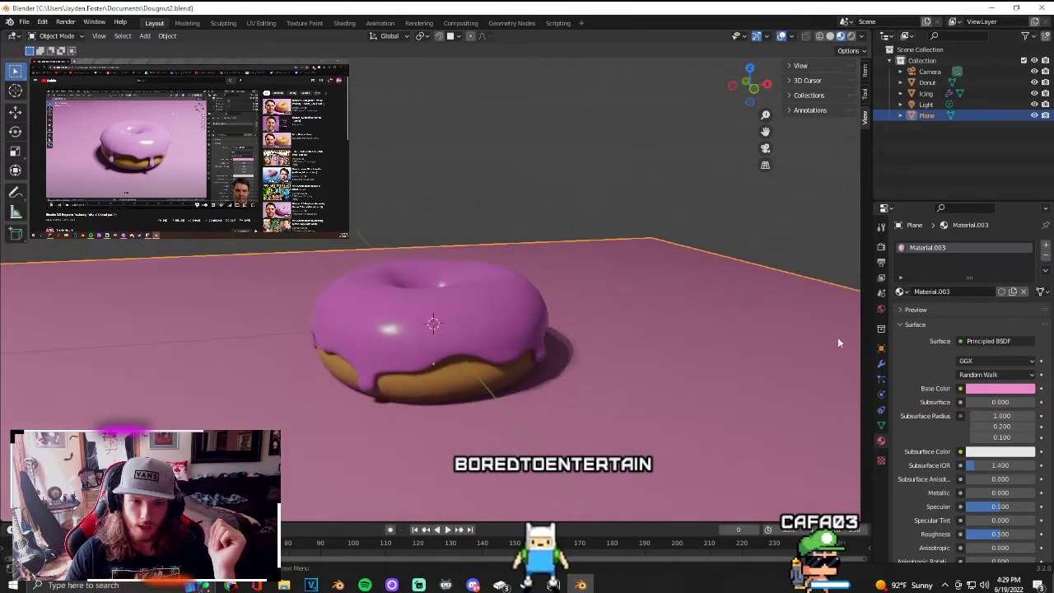
middle_drag(445, 384, 506, 375)
scroll(506, 368, up, 3)
scroll(486, 371, down, 3)
scroll(486, 381, up, 3)
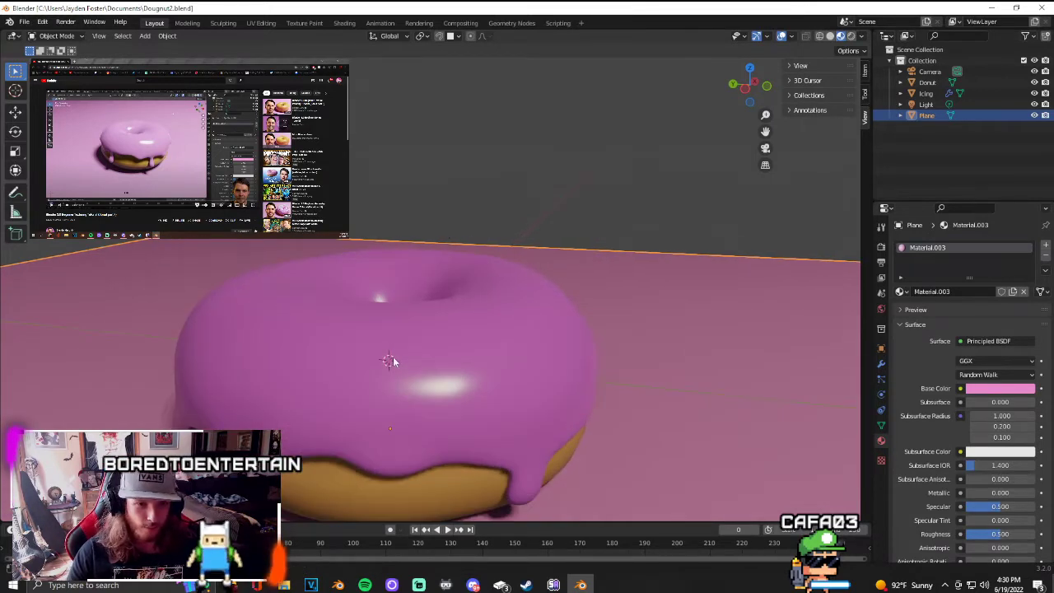
middle_drag(396, 360, 535, 371)
middle_drag(605, 425, 573, 387)
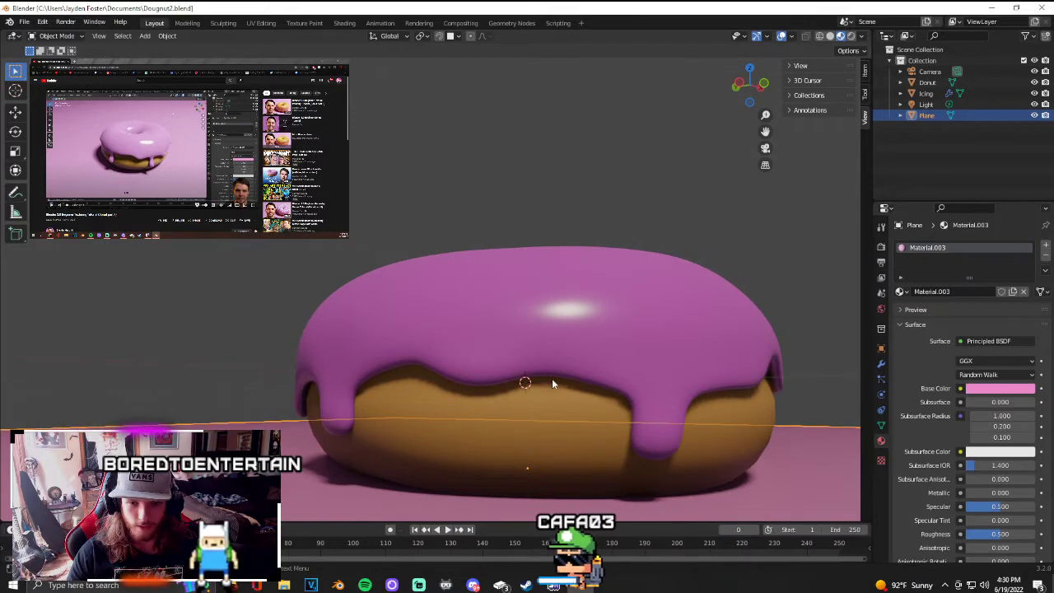
middle_drag(749, 359, 661, 370)
scroll(631, 339, down, 4)
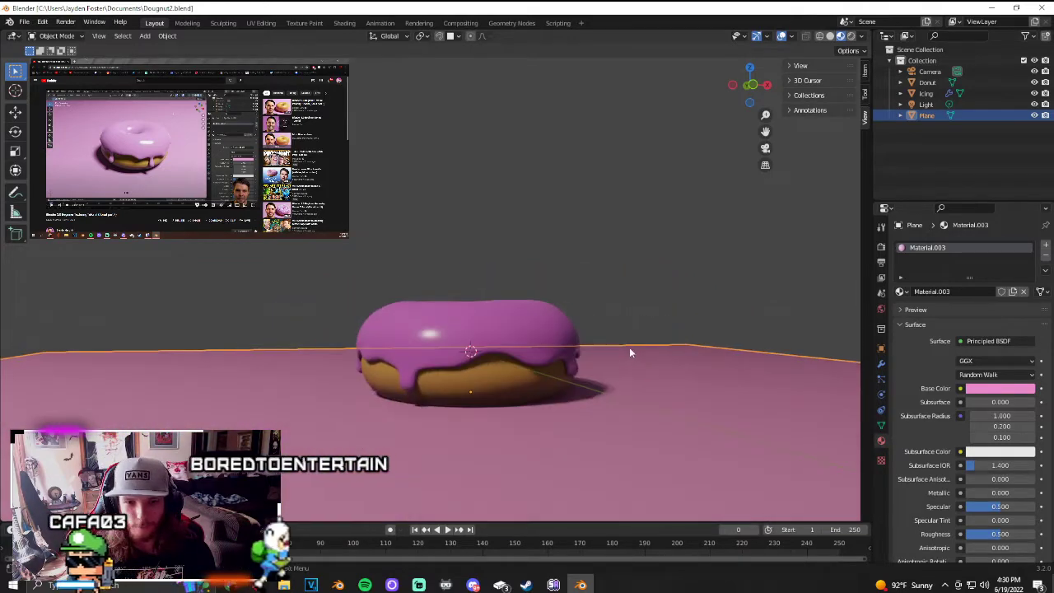
mouse_move(600, 333)
middle_down()
mouse_move(571, 414)
mouse_move(619, 311)
mouse_move(593, 343)
middle_up()
scroll(600, 340, up, 5)
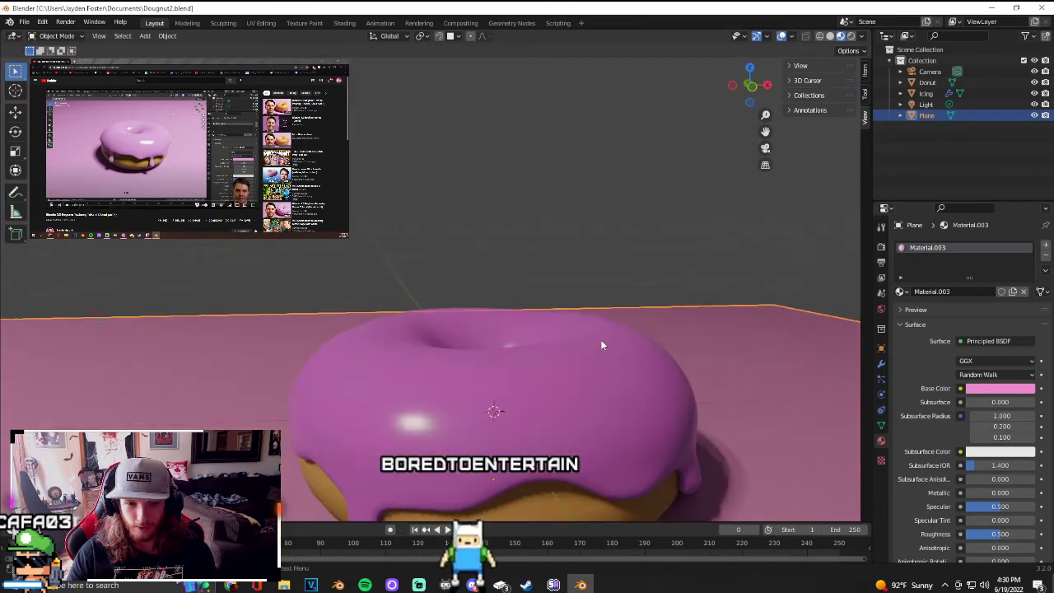
middle_drag(610, 385, 552, 272)
scroll(581, 322, up, 4)
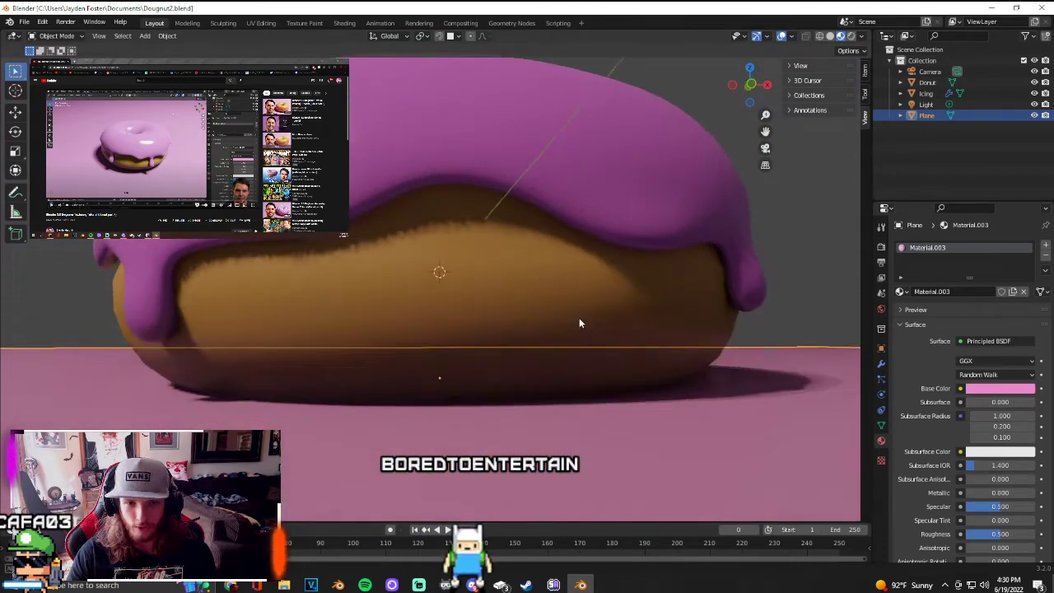
scroll(591, 304, down, 3)
middle_drag(648, 293, 450, 295)
middle_drag(572, 266, 461, 328)
scroll(494, 325, down, 3)
scroll(556, 331, down, 4)
middle_drag(593, 350, 661, 347)
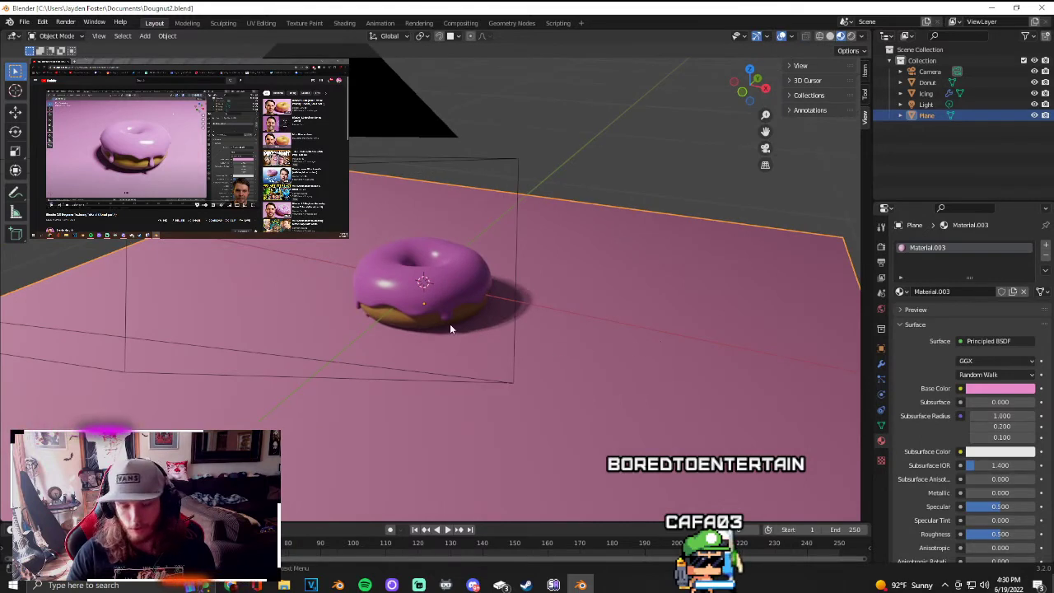
scroll(450, 328, up, 3)
middle_drag(449, 306, 468, 334)
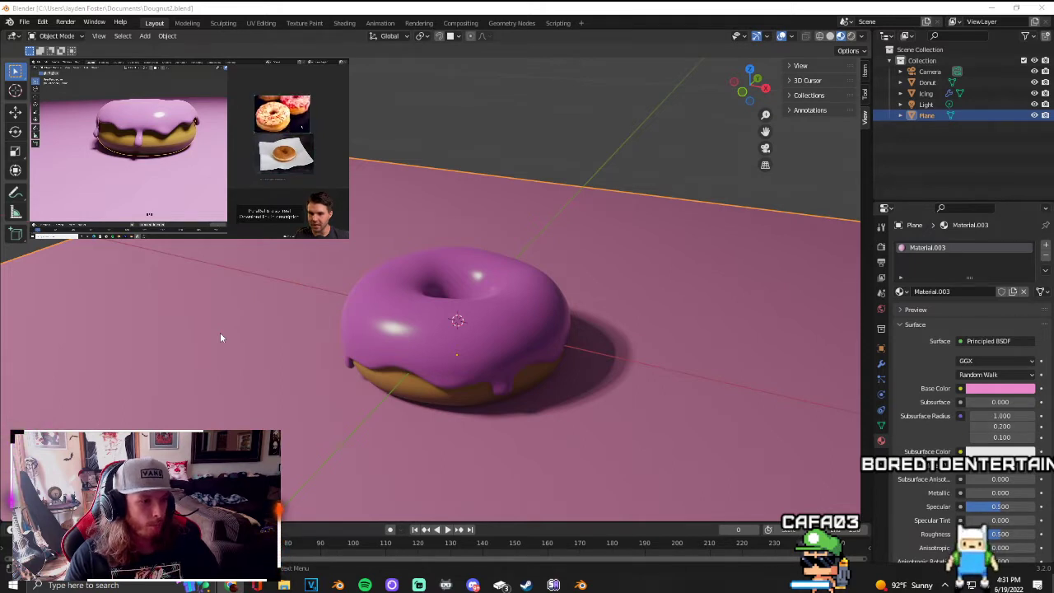
Step: Take the donut tutorial video out of full screen
mouse_move(194, 163)
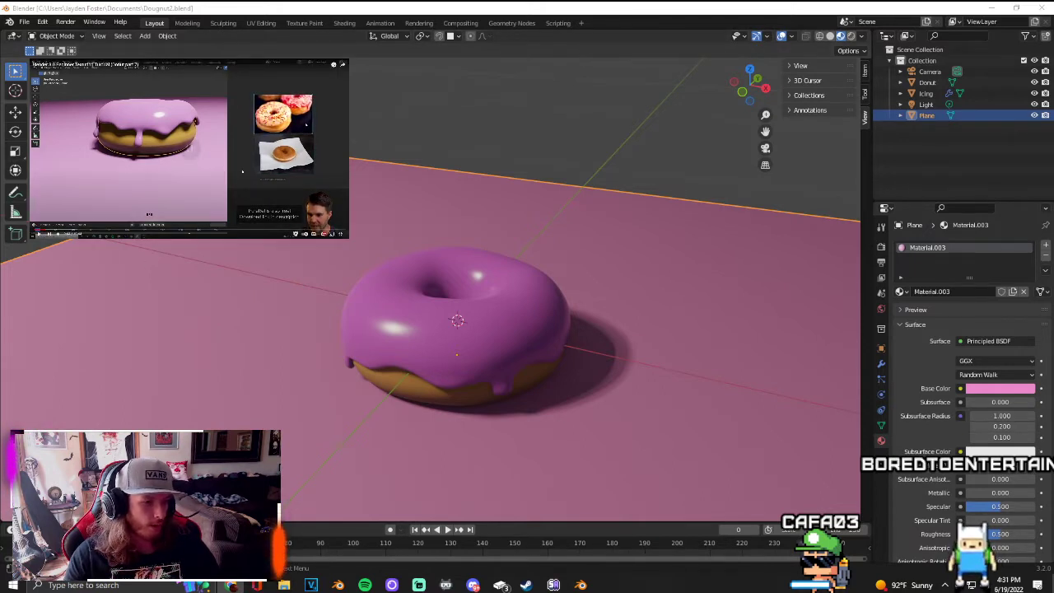
click(340, 234)
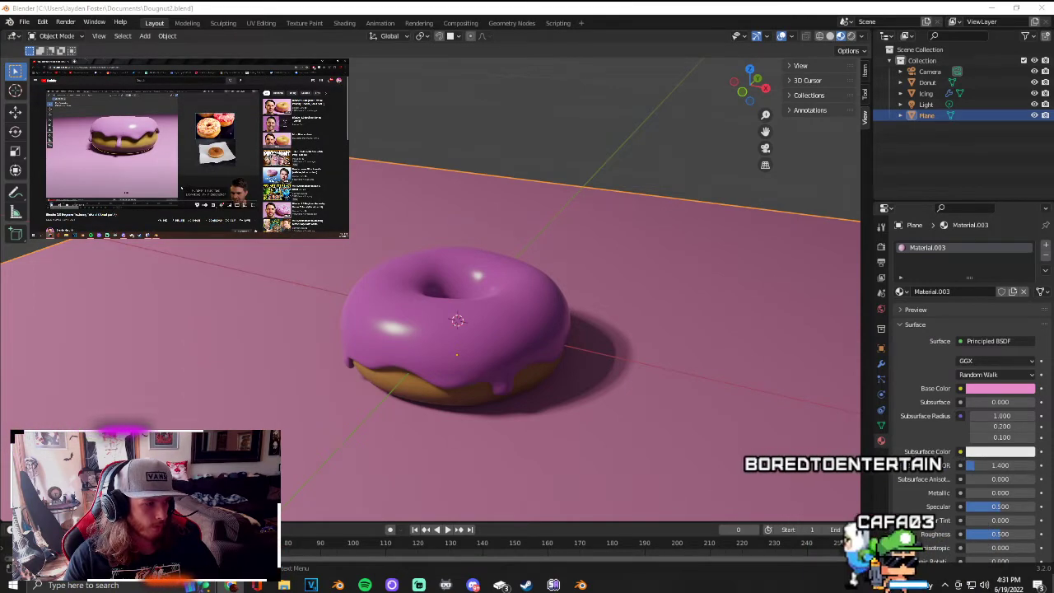
Step: Expand the donut tutorial video's description and examine its text and links
scroll(126, 214, down, 4)
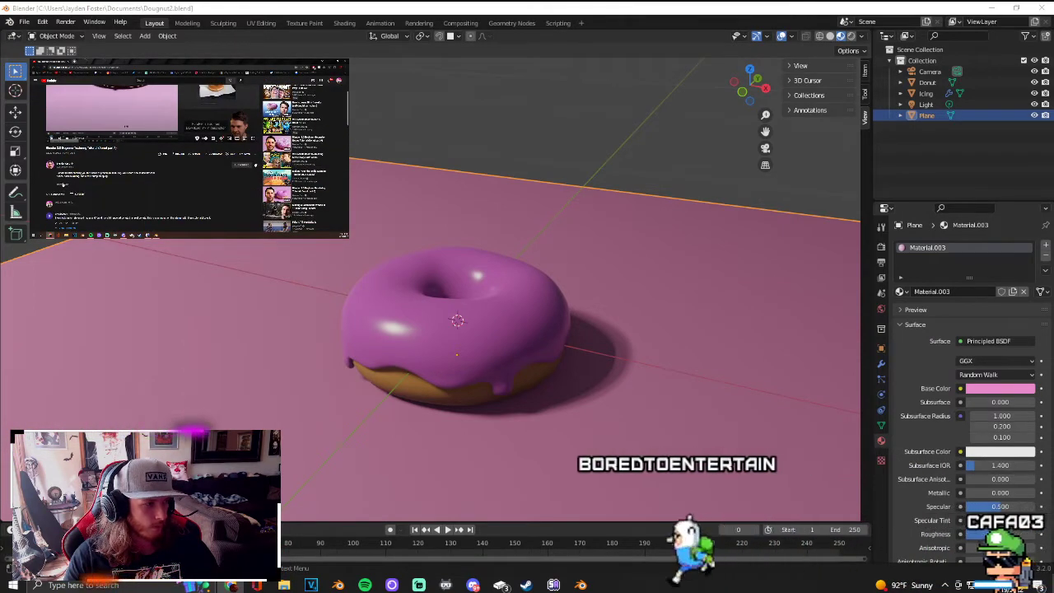
click(67, 183)
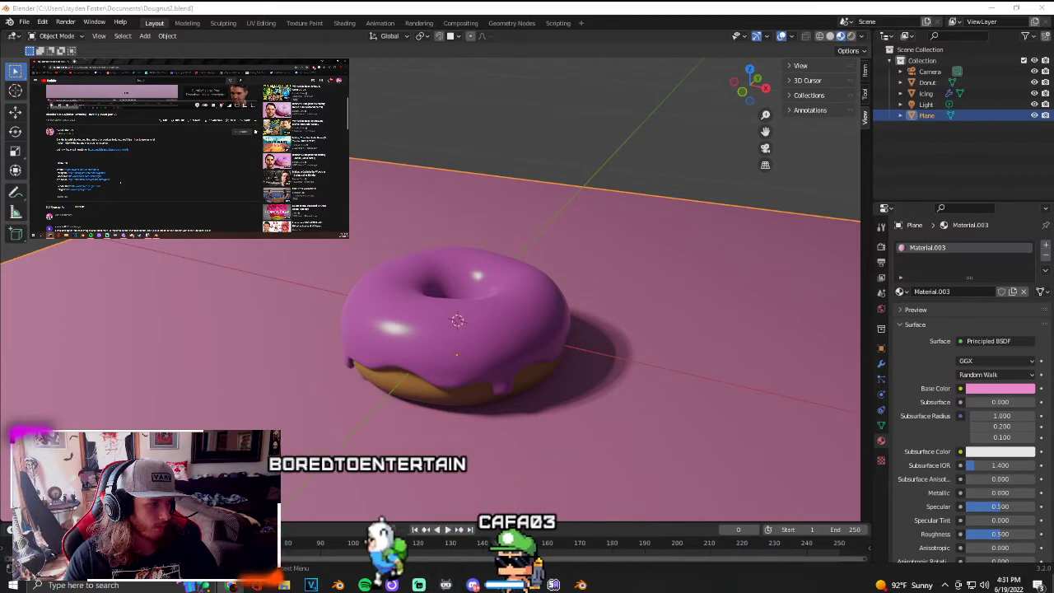
scroll(141, 175, up, 2)
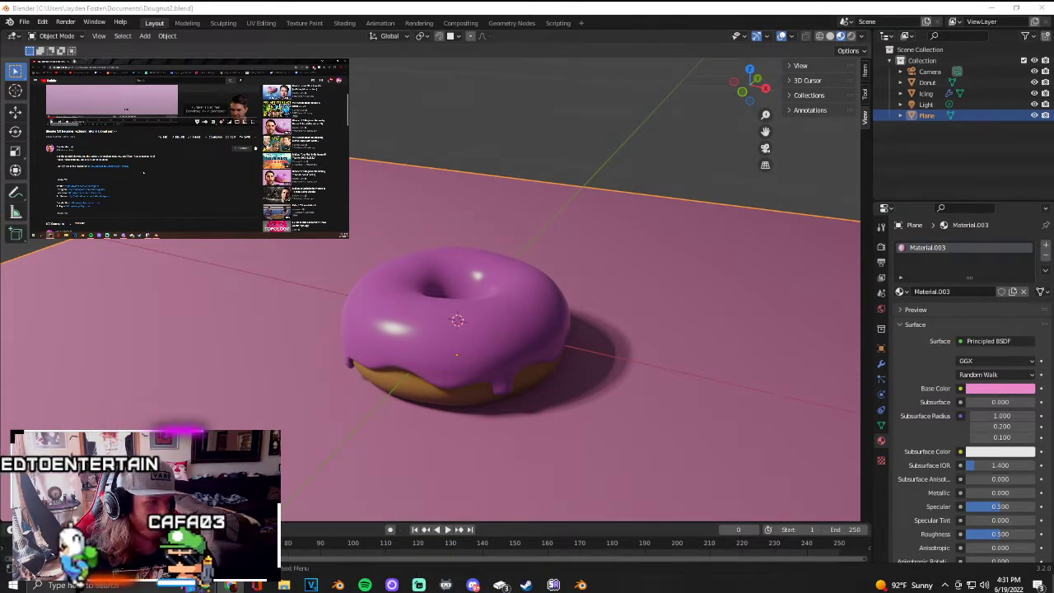
scroll(143, 176, up, 2)
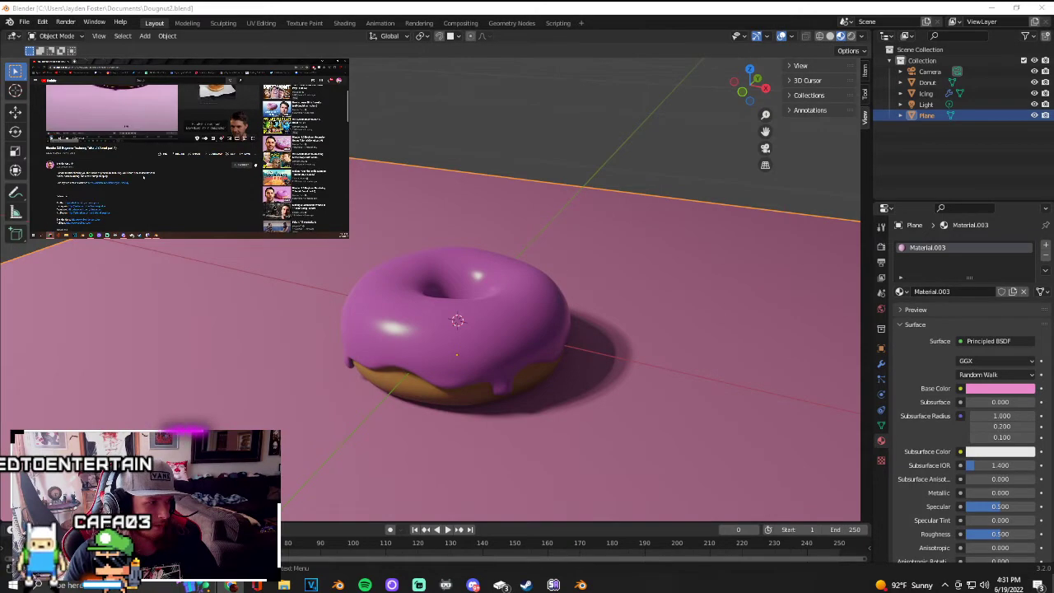
scroll(143, 175, up, 4)
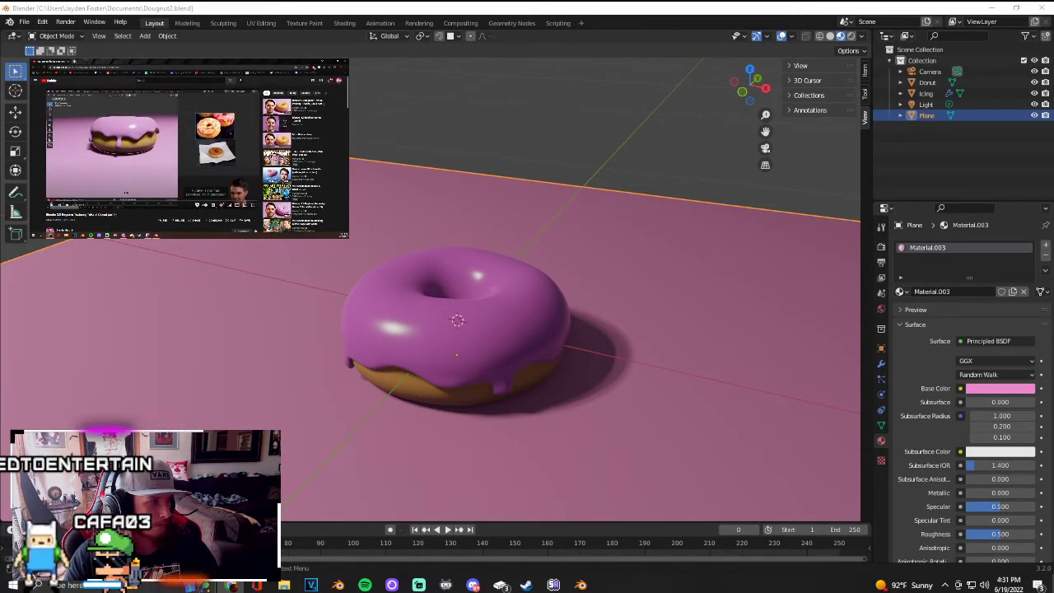
Step: Search the web in a new browser tab for the reference-image organizer and open its website
click(75, 62)
text(donu)
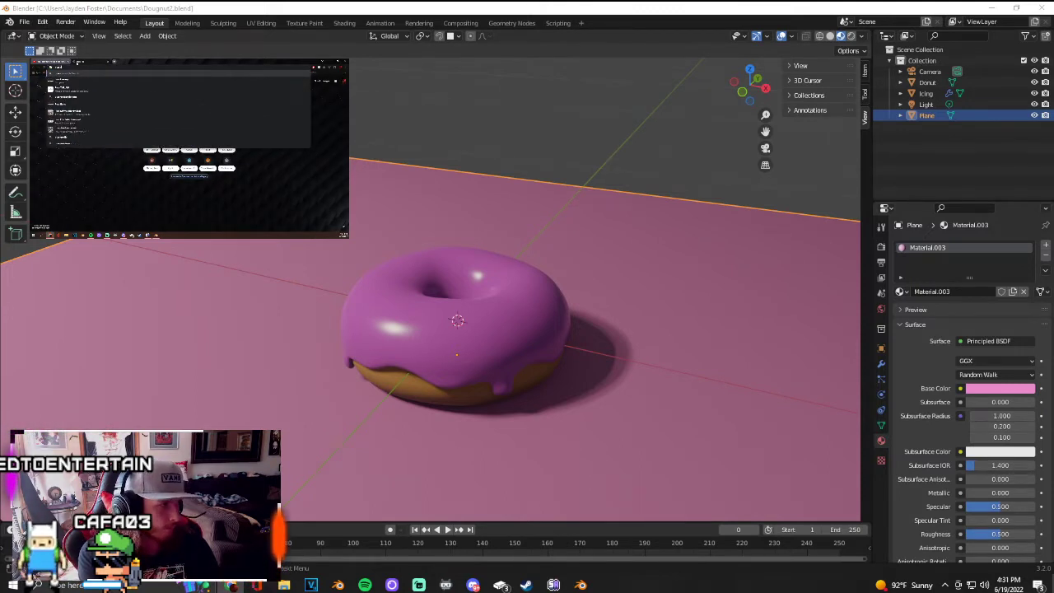
key(Return)
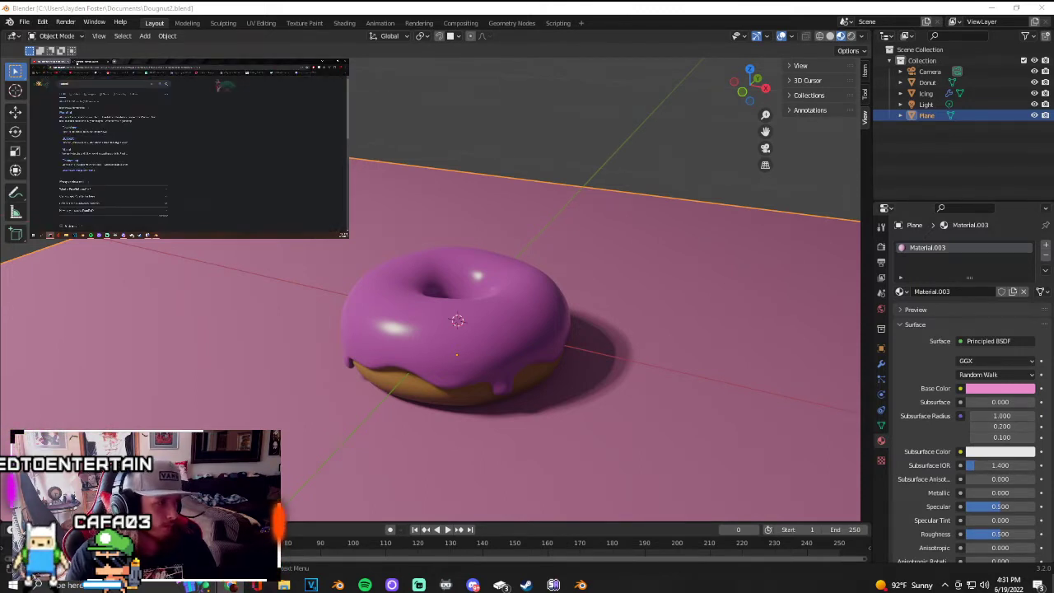
click(69, 113)
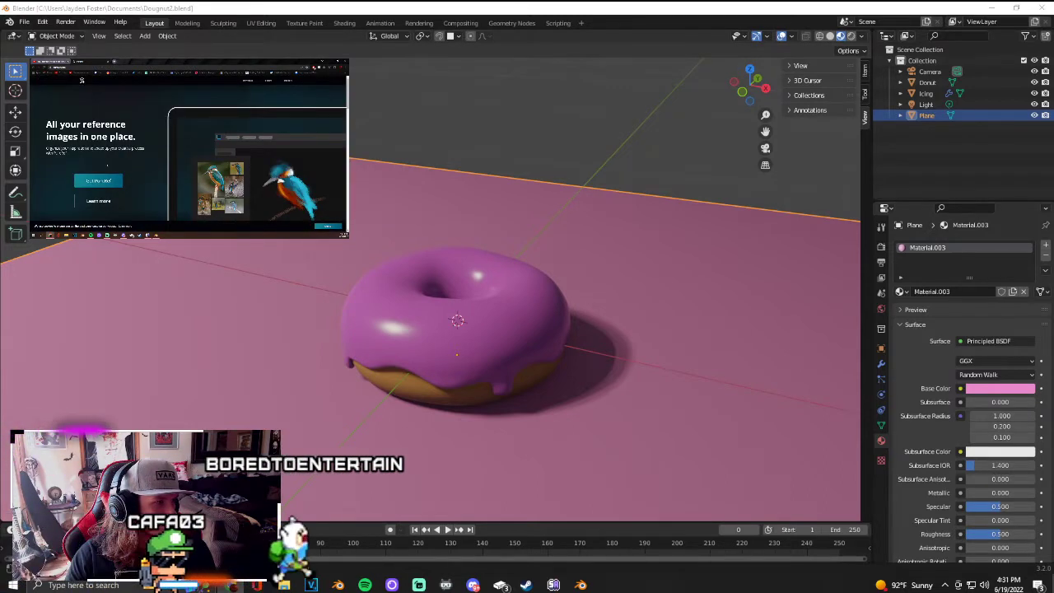
Step: Return to the donut tutorial video and watch it in full screen
click(52, 62)
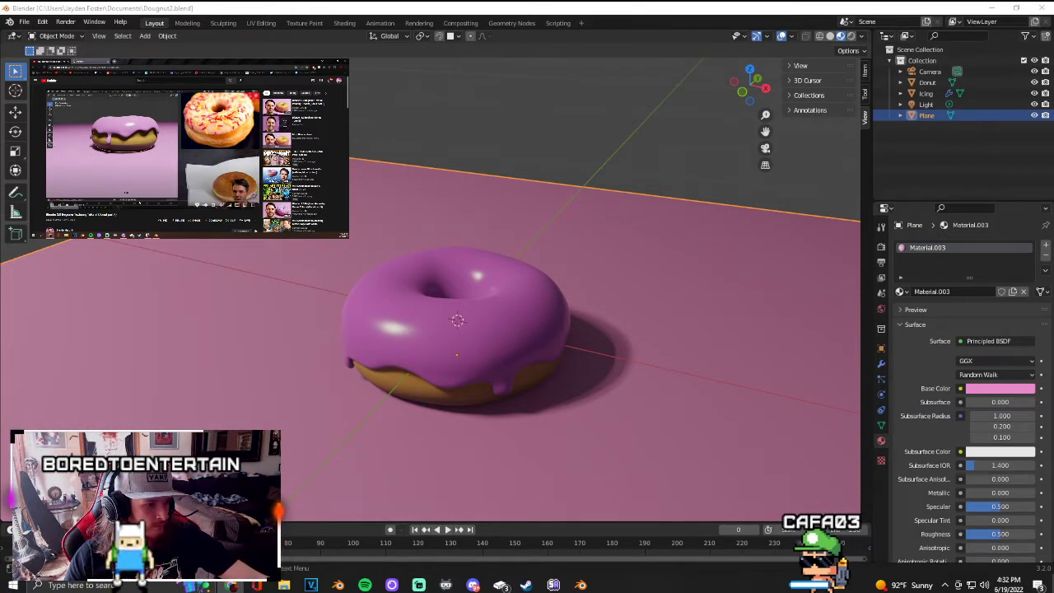
click(253, 205)
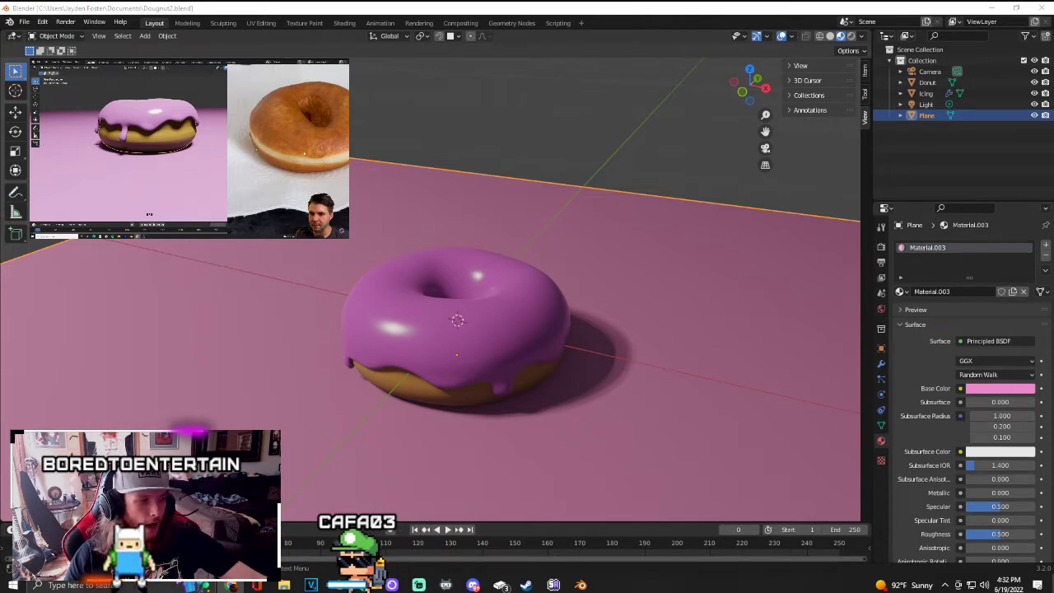
click(211, 148)
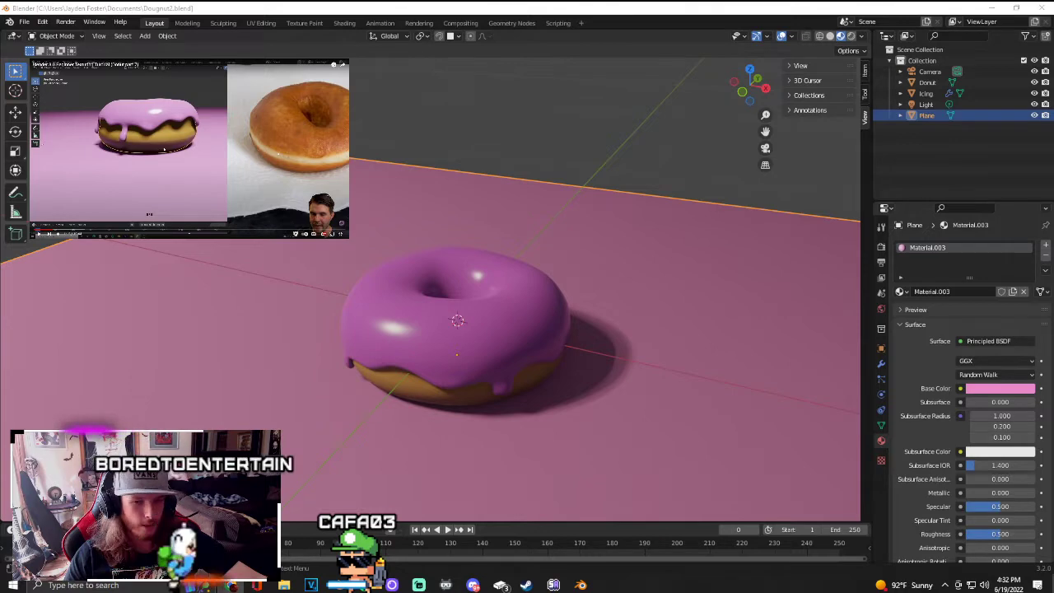
Step: Hide the icing in Blender and view the bare donut dough up close
middle_drag(178, 425, 565, 390)
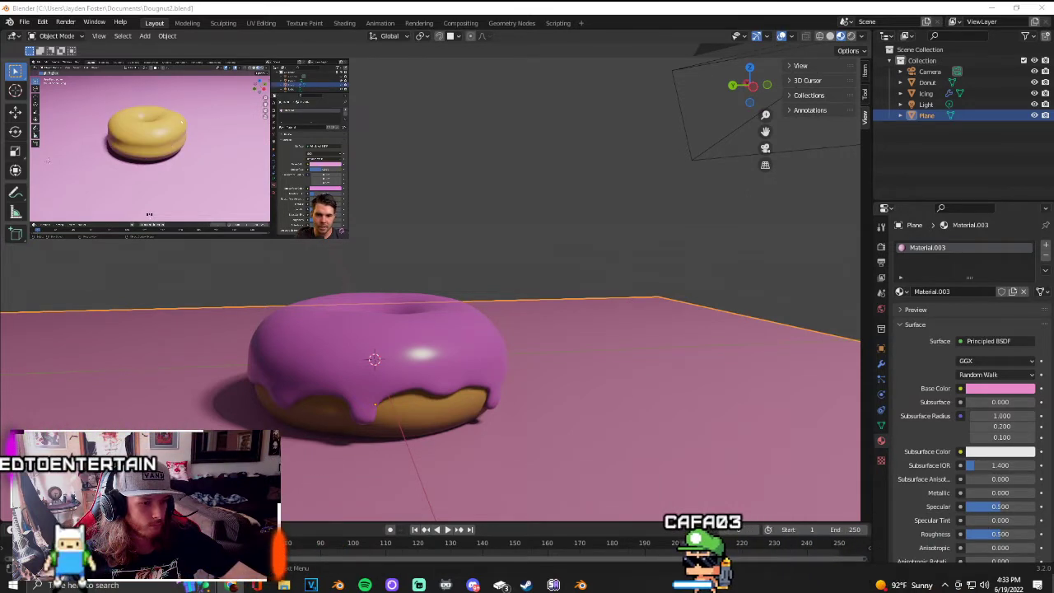
click(309, 344)
key(h)
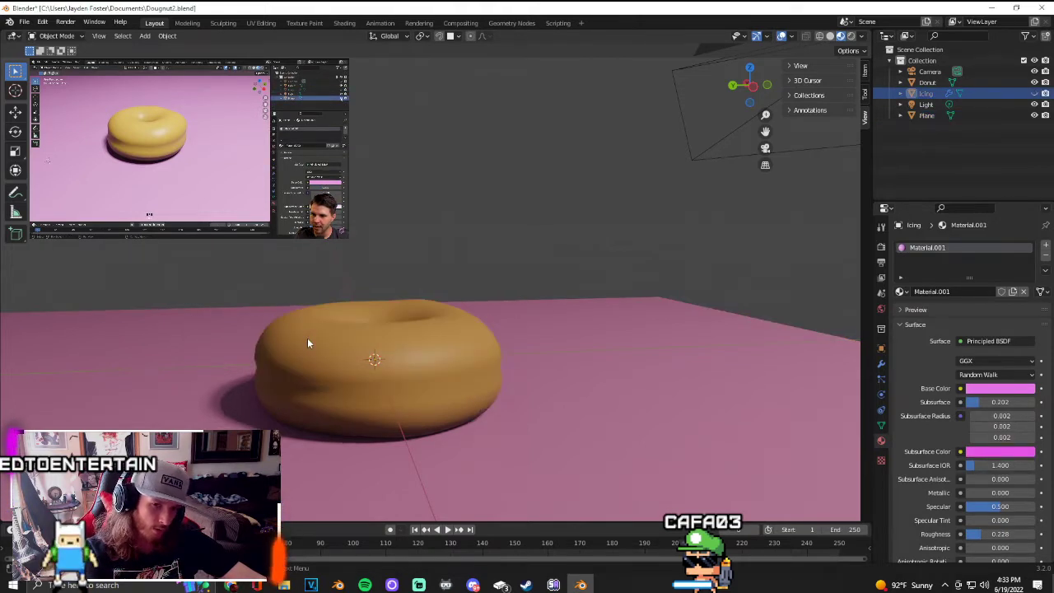
scroll(306, 350, up, 2)
middle_drag(305, 356, 69, 373)
middle_drag(223, 394, 223, 394)
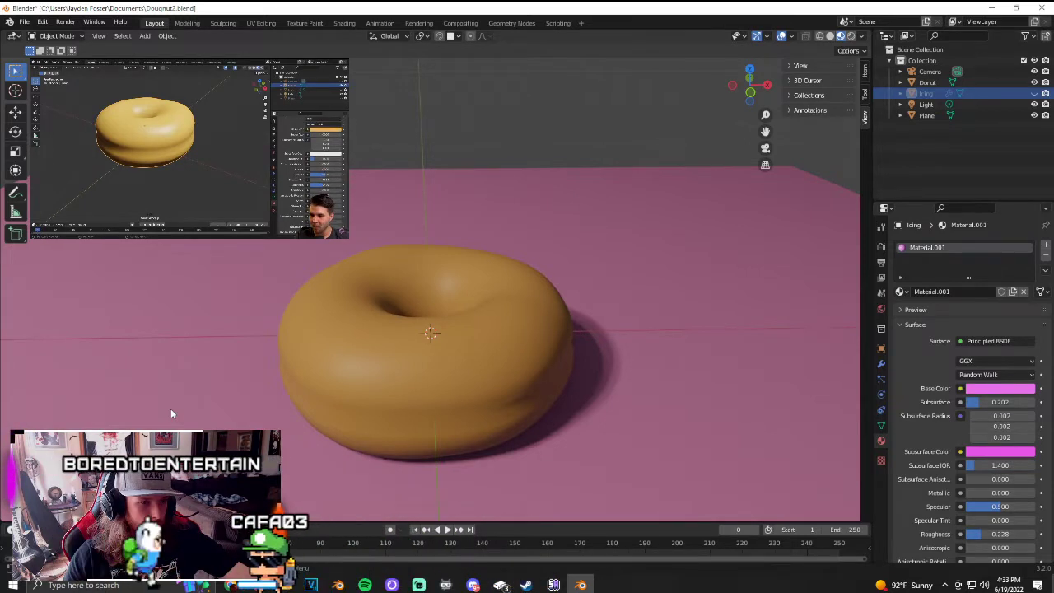
Step: Select the donut dough and set its material's roughness to 0.429
click(408, 358)
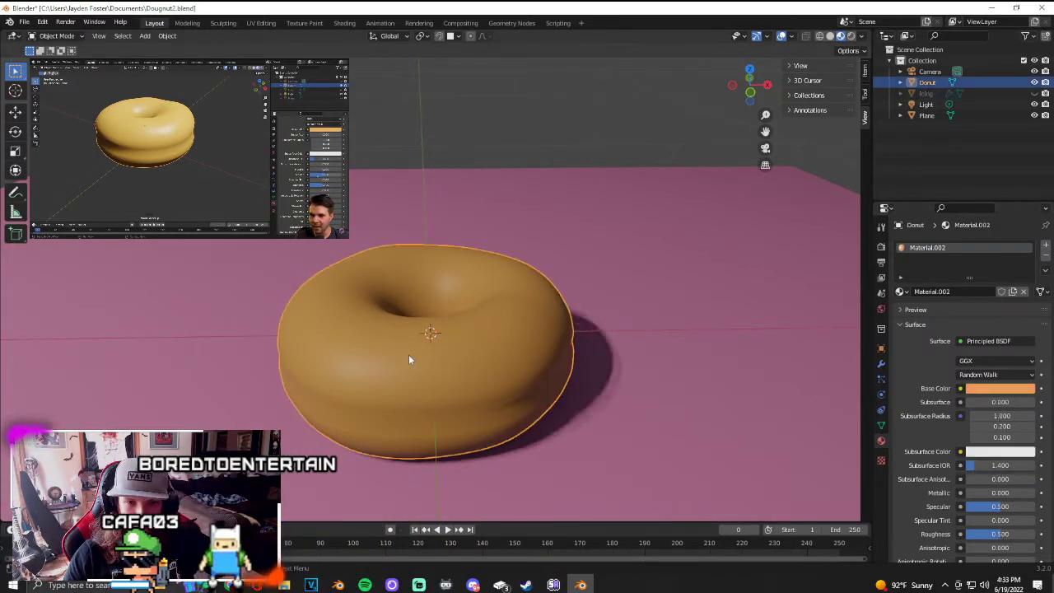
scroll(946, 456, down, 1)
scroll(946, 456, down, 1)
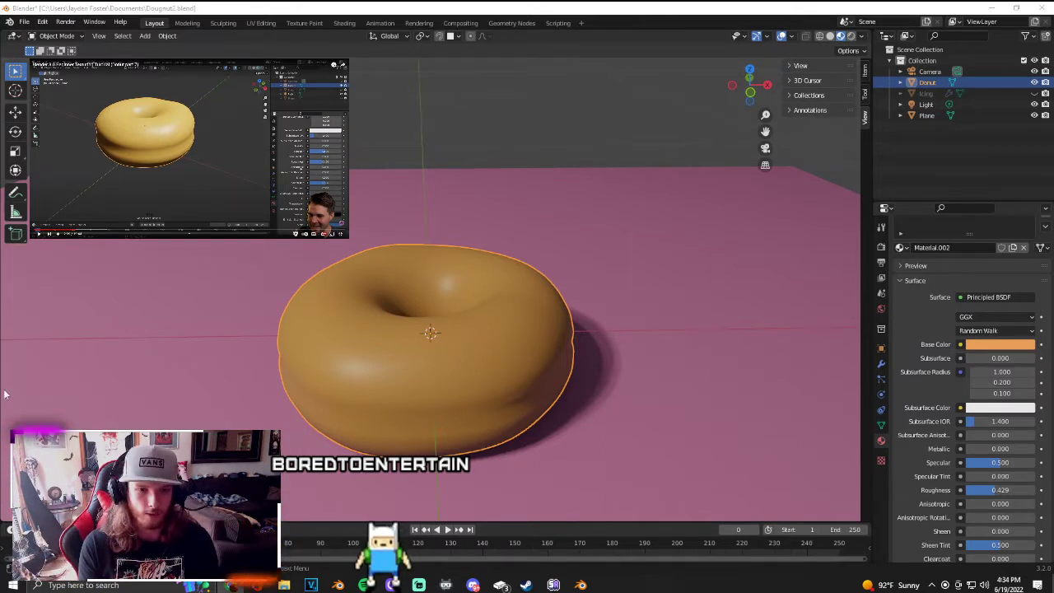
Step: Inspect the dough's mesh in Edit Mode, continue the tutorial video, and return to Object Mode
key(Tab)
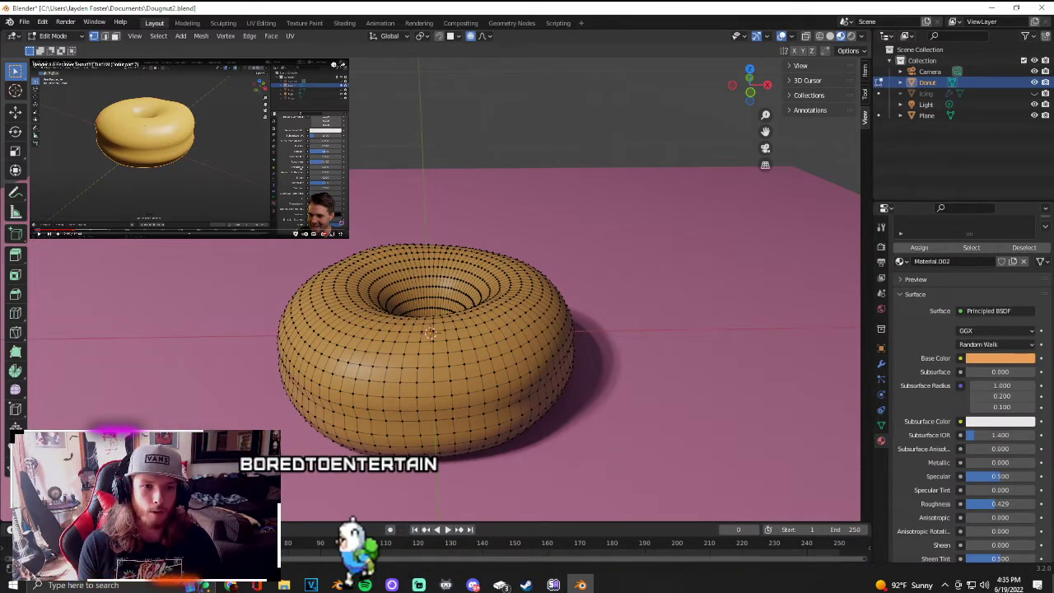
drag(220, 179, 621, 444)
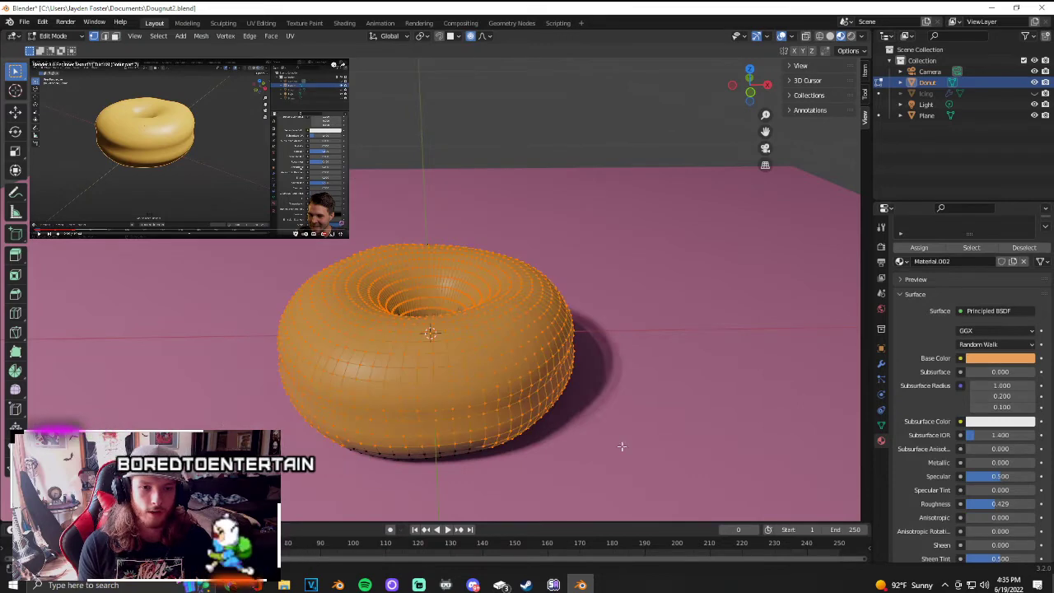
click(626, 375)
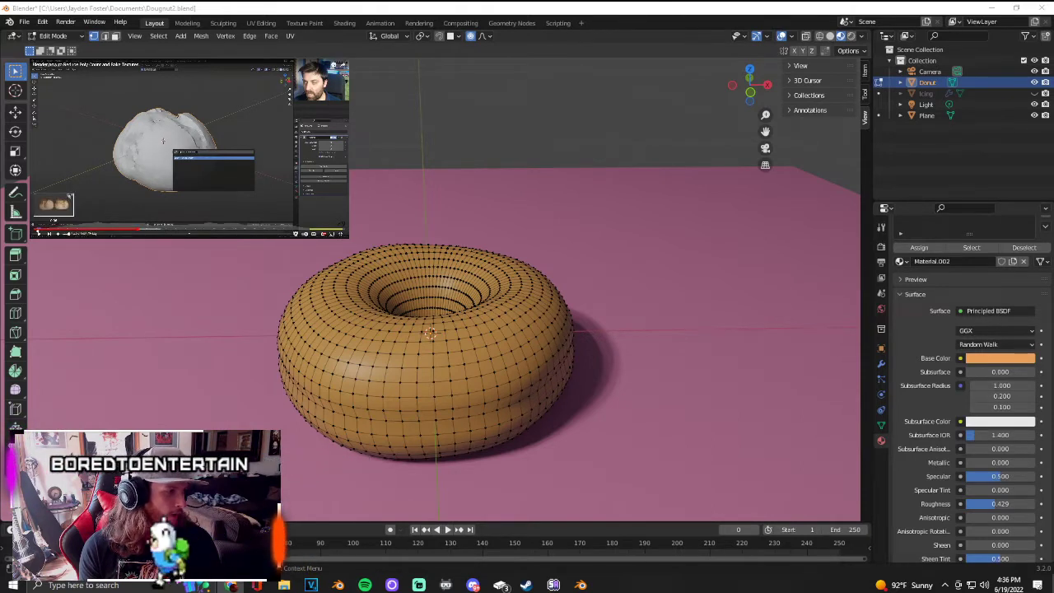
click(54, 228)
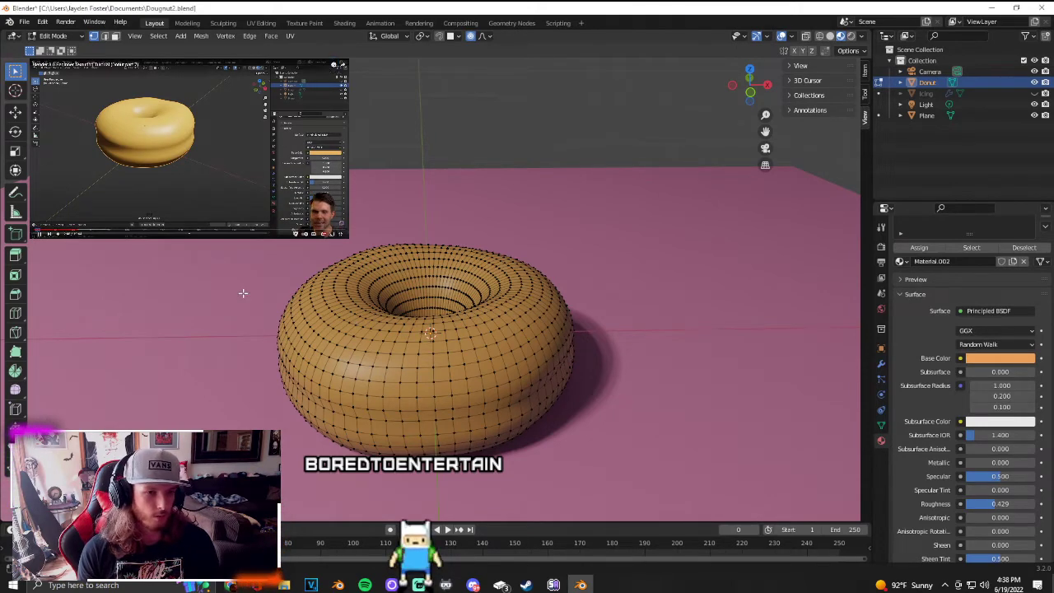
key(Tab)
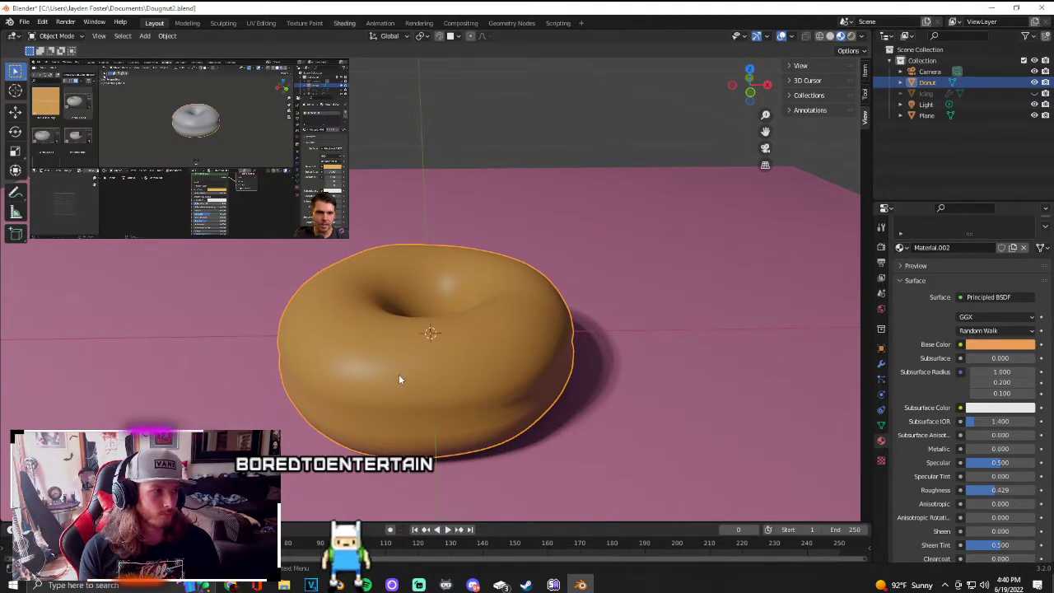
Step: Switch to the Shading workspace and bring the donut dough into close view
scroll(564, 260, up, 4)
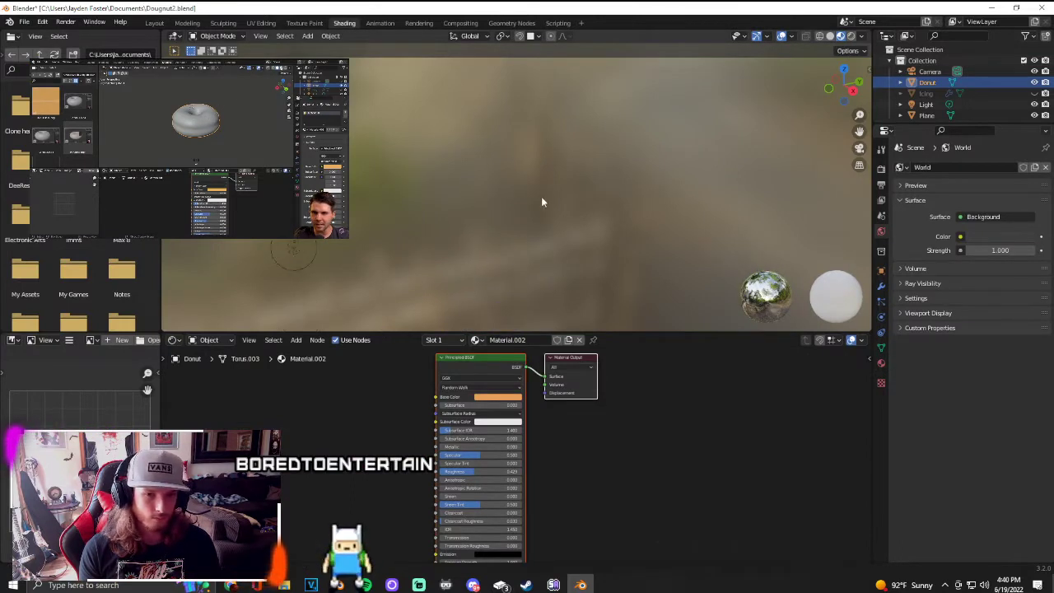
scroll(545, 247, down, 6)
scroll(458, 266, up, 4)
middle_drag(456, 267, 393, 246)
scroll(403, 245, down, 5)
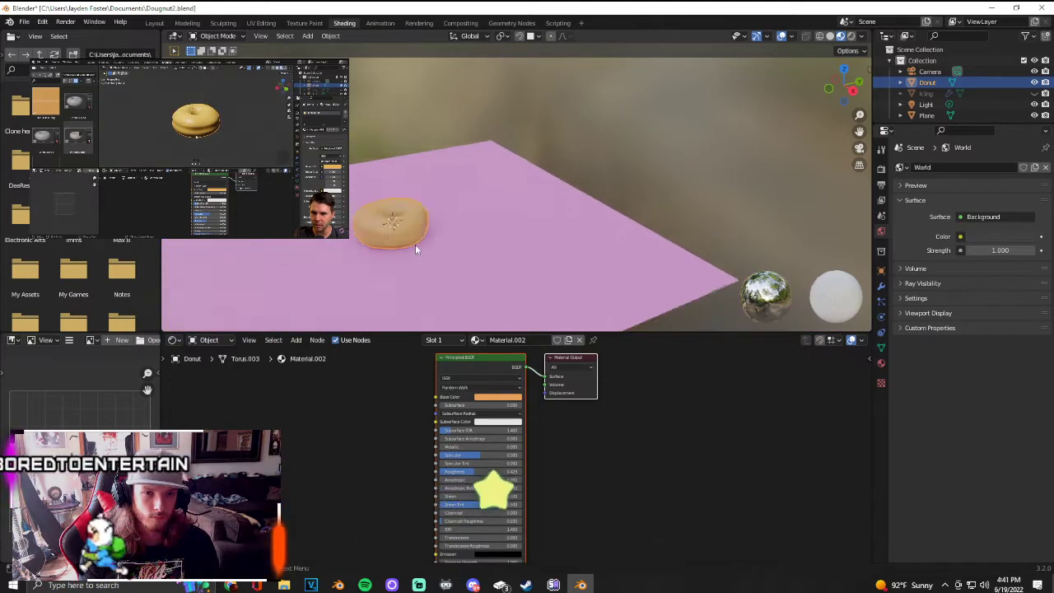
scroll(494, 247, up, 4)
middle_drag(594, 236, 461, 250)
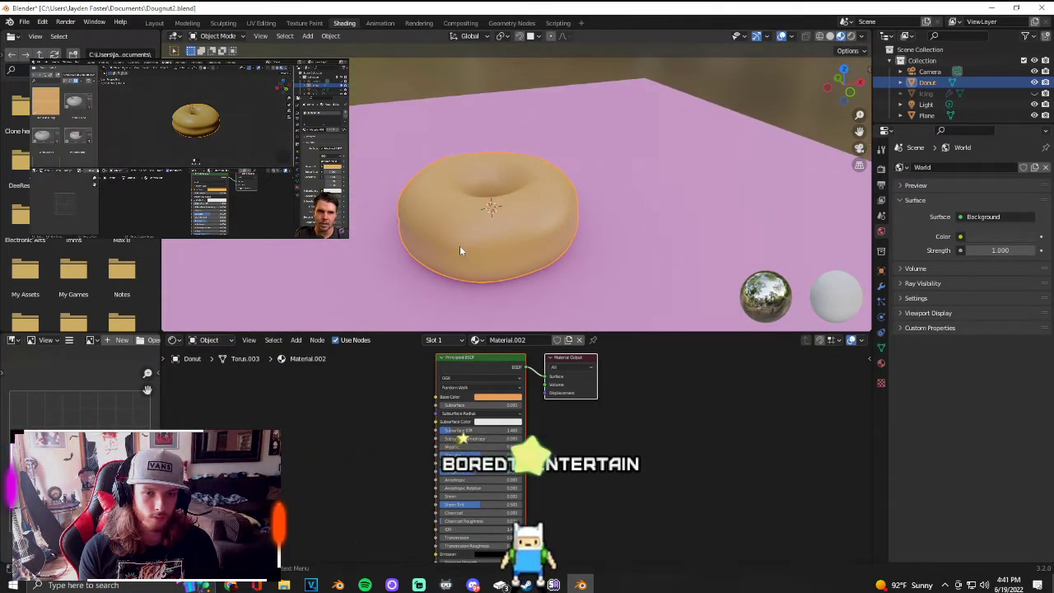
mouse_move(136, 140)
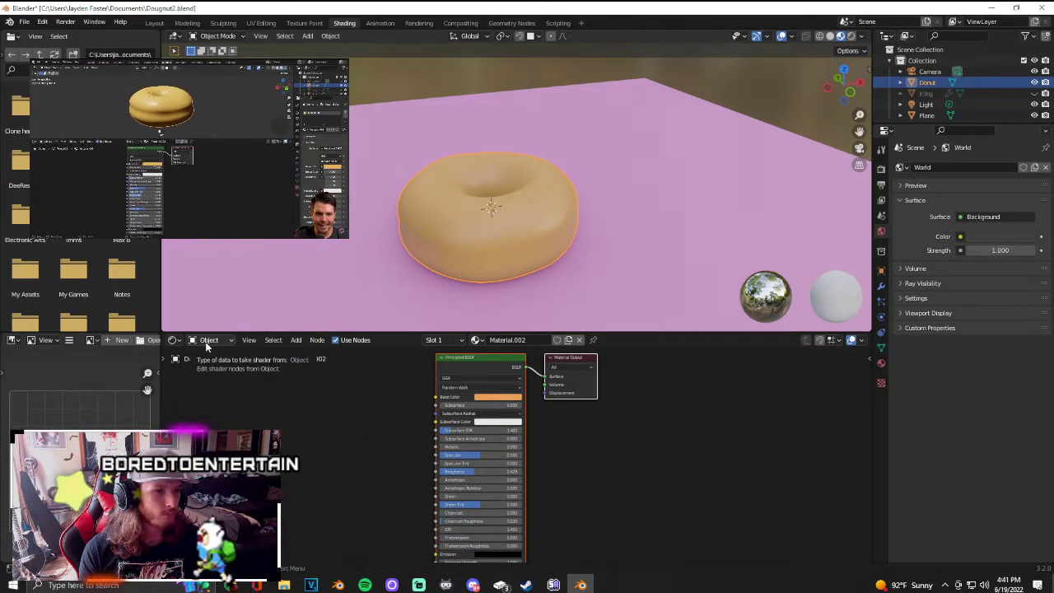
right_click(161, 277)
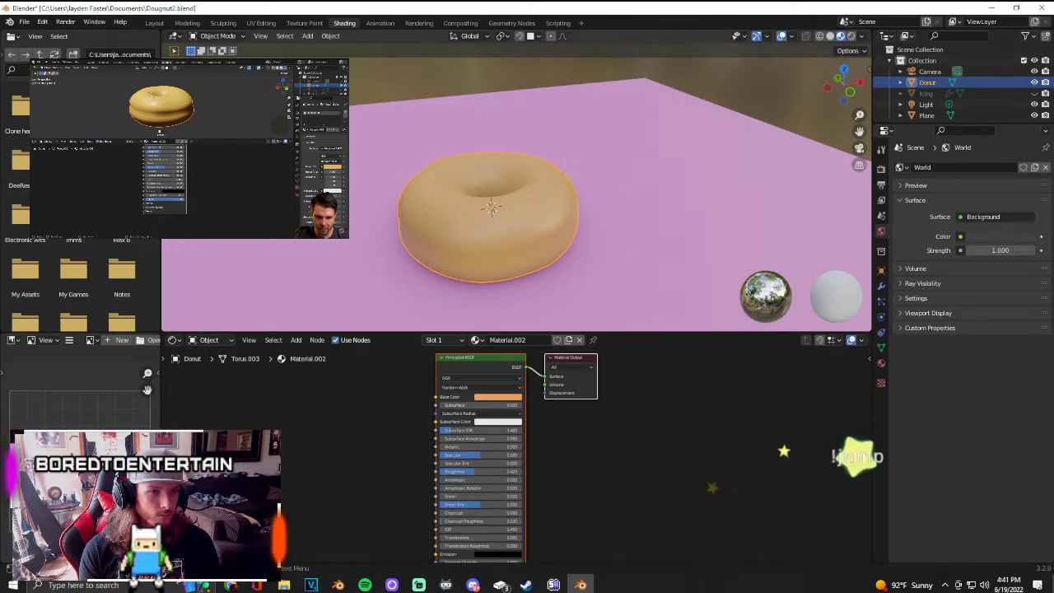
drag(160, 206, 18, 206)
drag(18, 247, 158, 253)
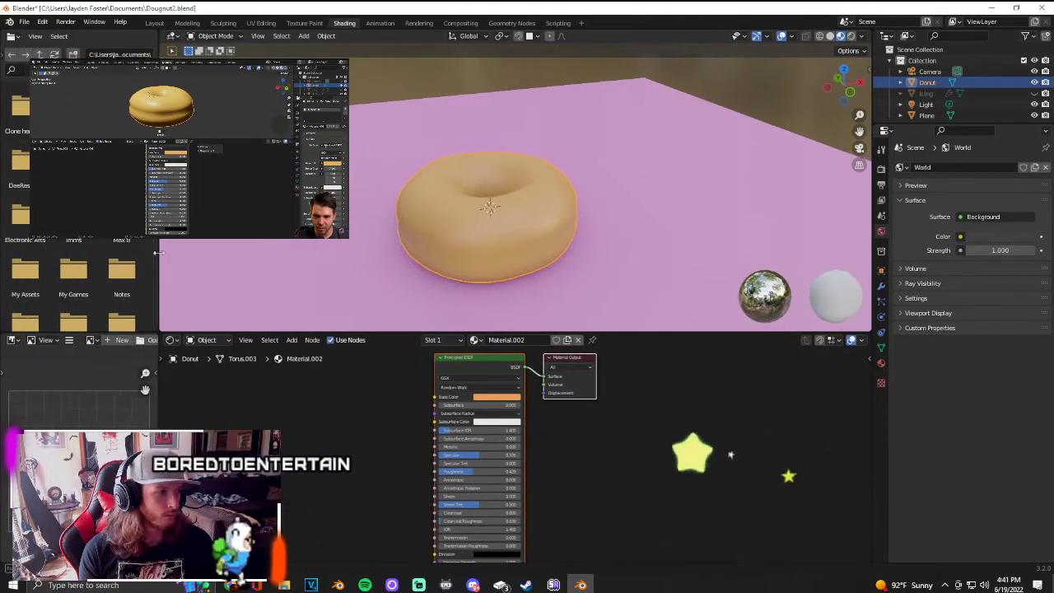
click(156, 373)
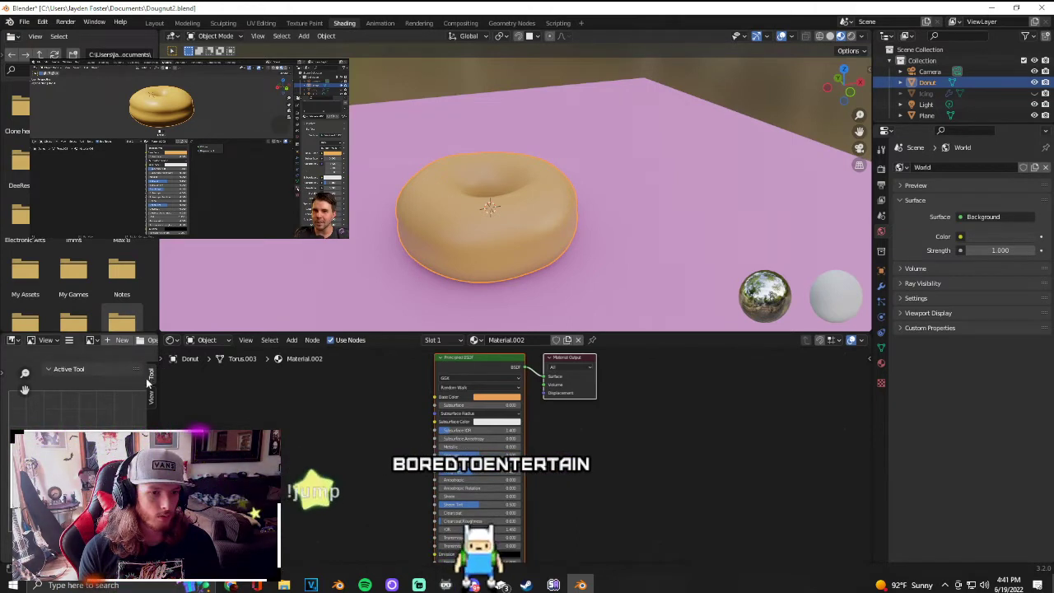
click(2, 377)
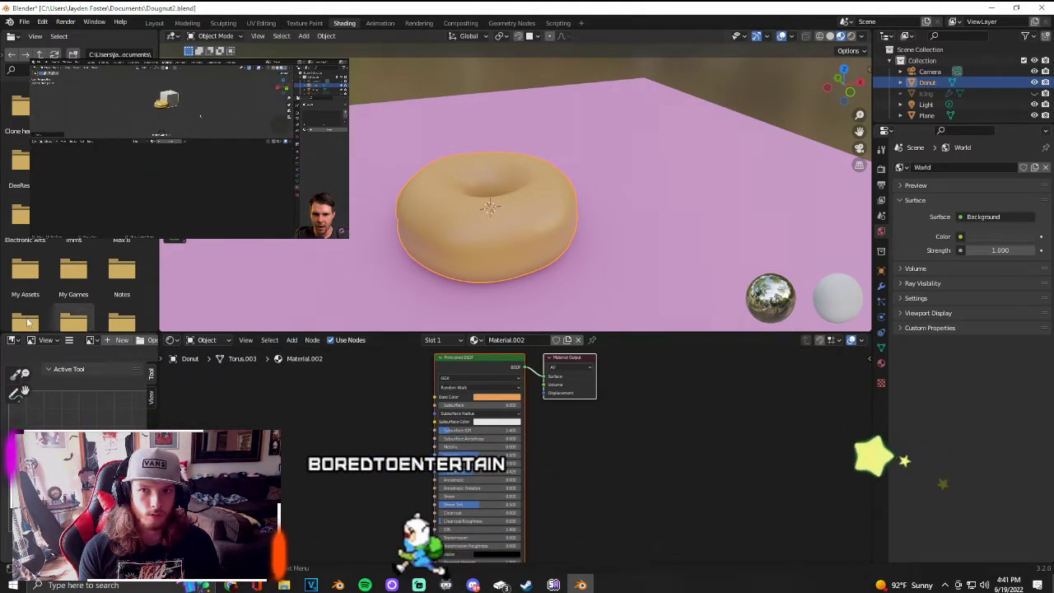
key(n)
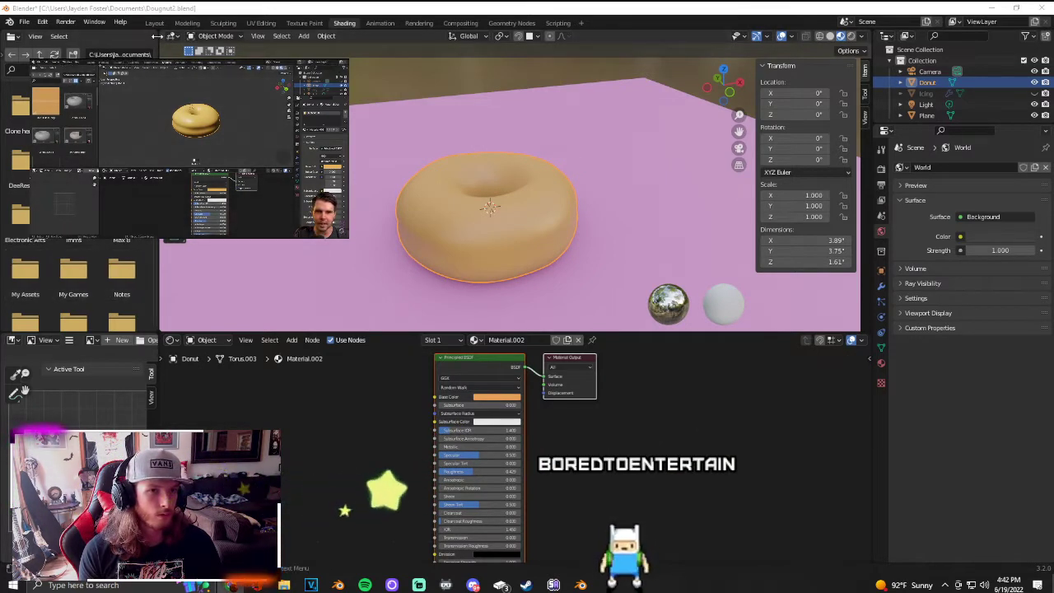
Step: Expand the 3D viewport and shader editor over the file browser and image editor, and hide the viewport's sidebar
drag(161, 31, 124, 37)
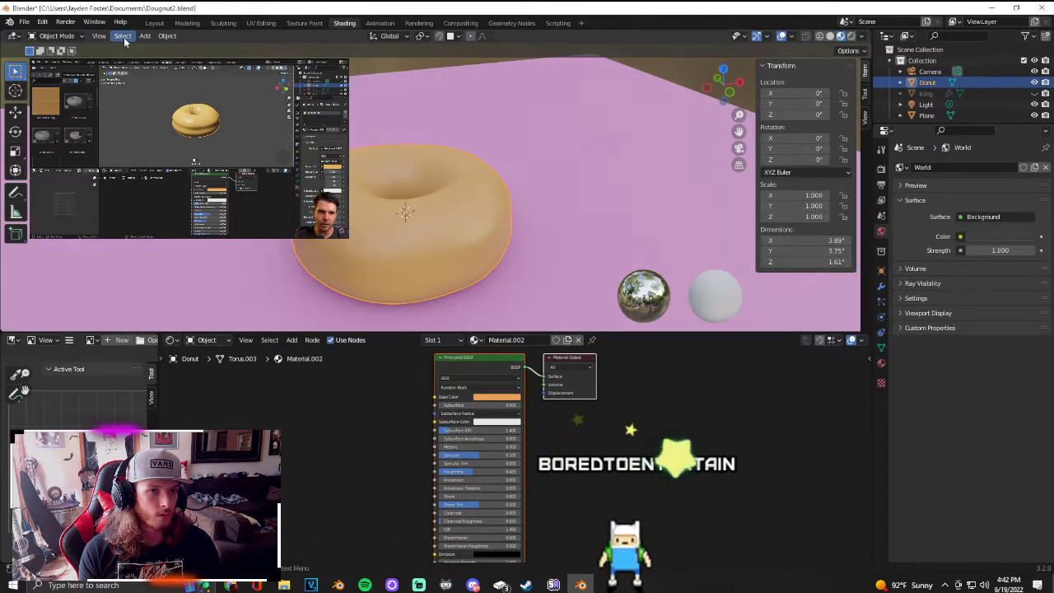
mouse_move(162, 339)
mouse_down()
mouse_move(142, 344)
mouse_move(167, 344)
mouse_up()
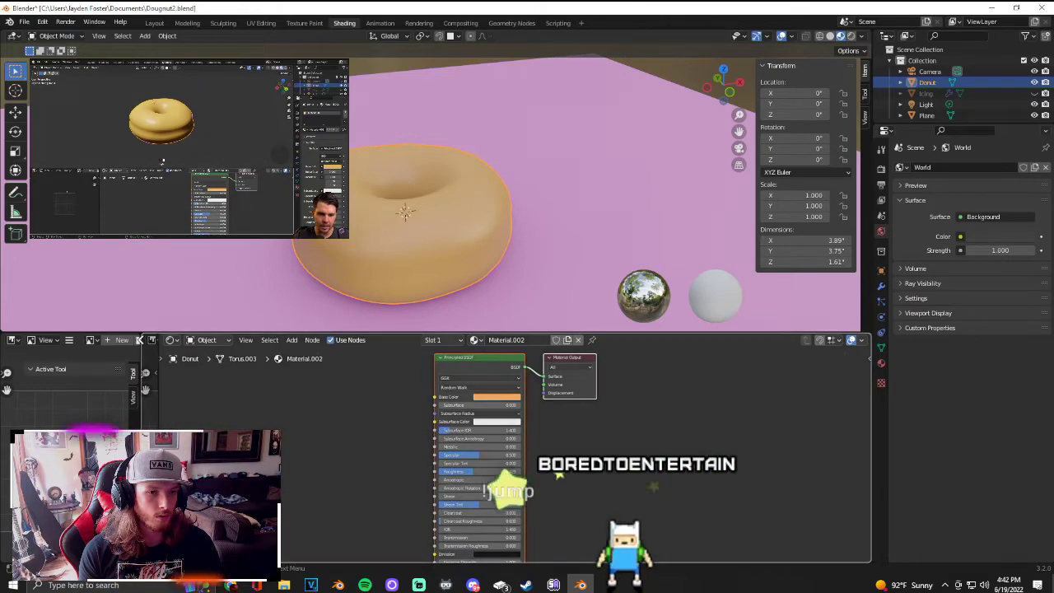
drag(143, 338, 114, 340)
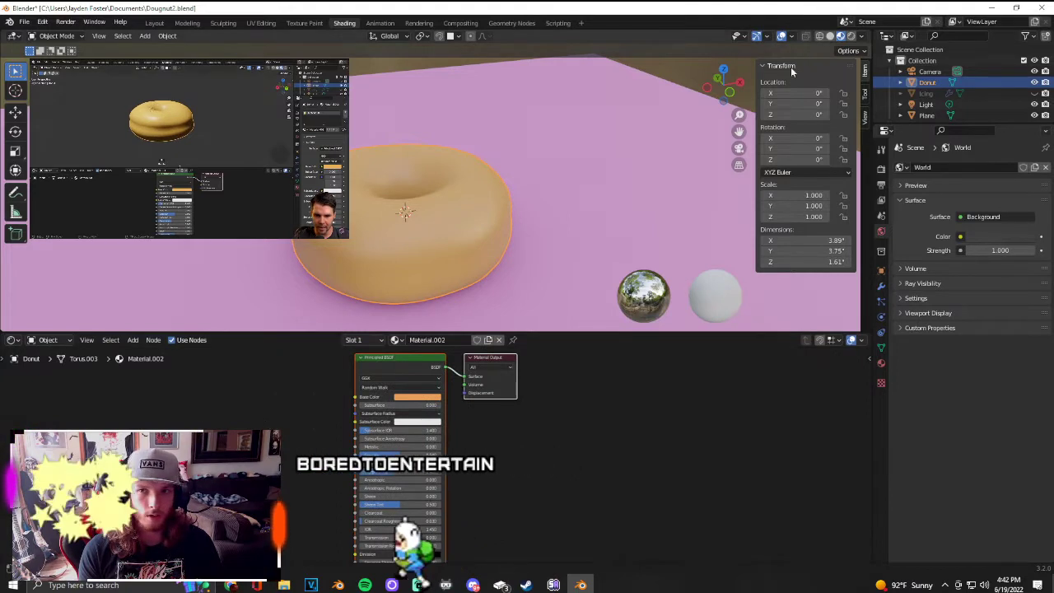
right_click(852, 68)
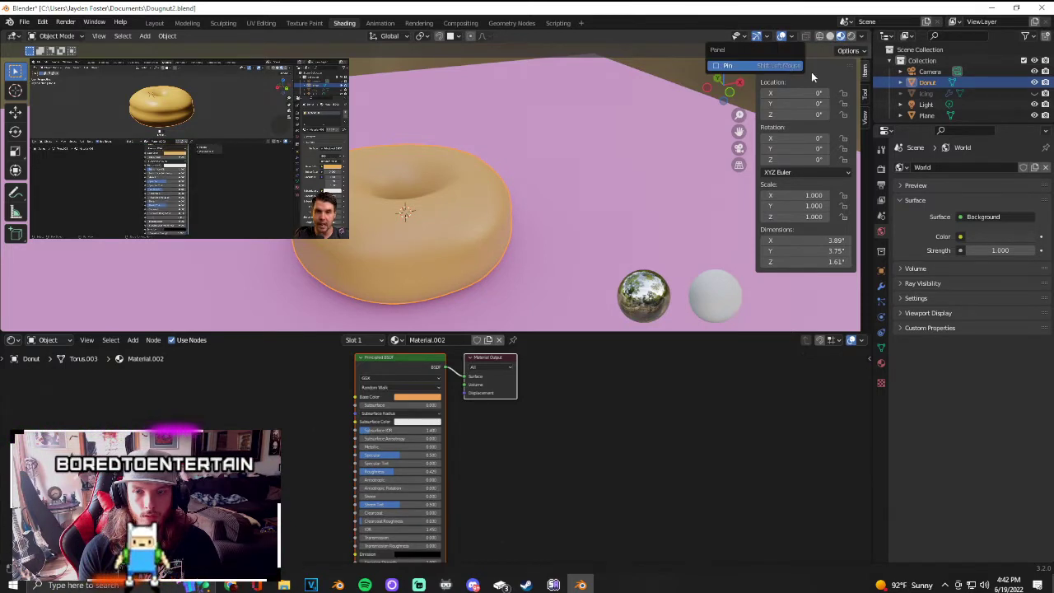
drag(756, 62, 847, 86)
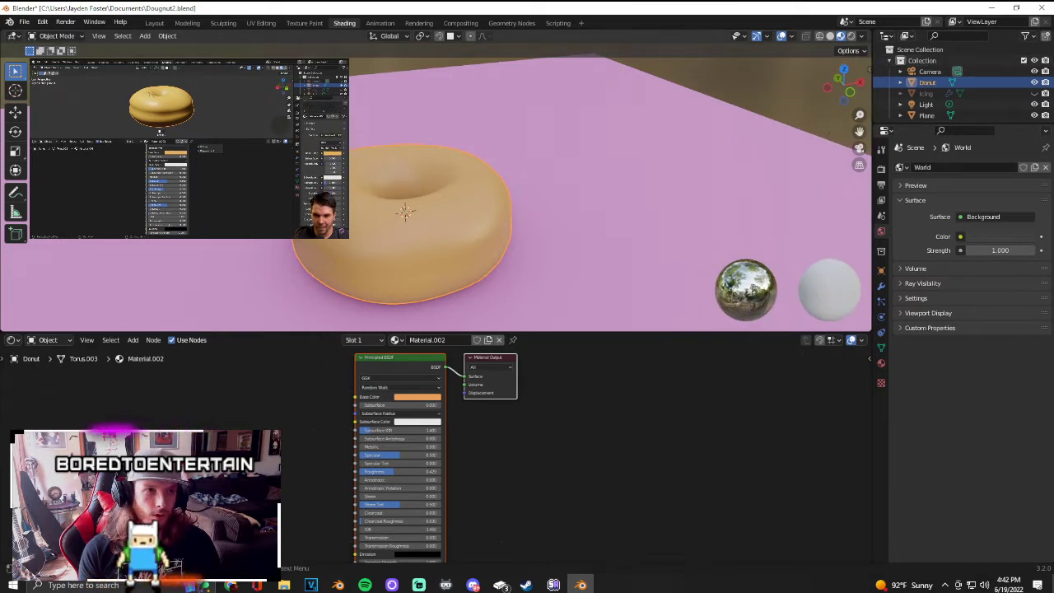
Step: Hide the 3D viewport's toolbar and show the donut's Principled BSDF settings in its material properties
key(t)
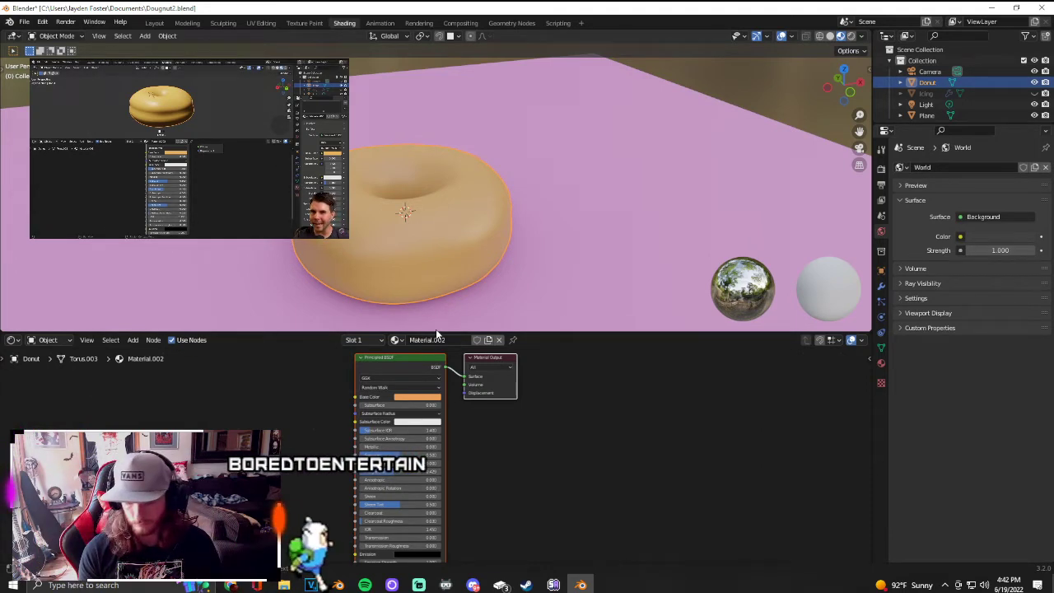
shift+middle_drag(209, 241, 350, 237)
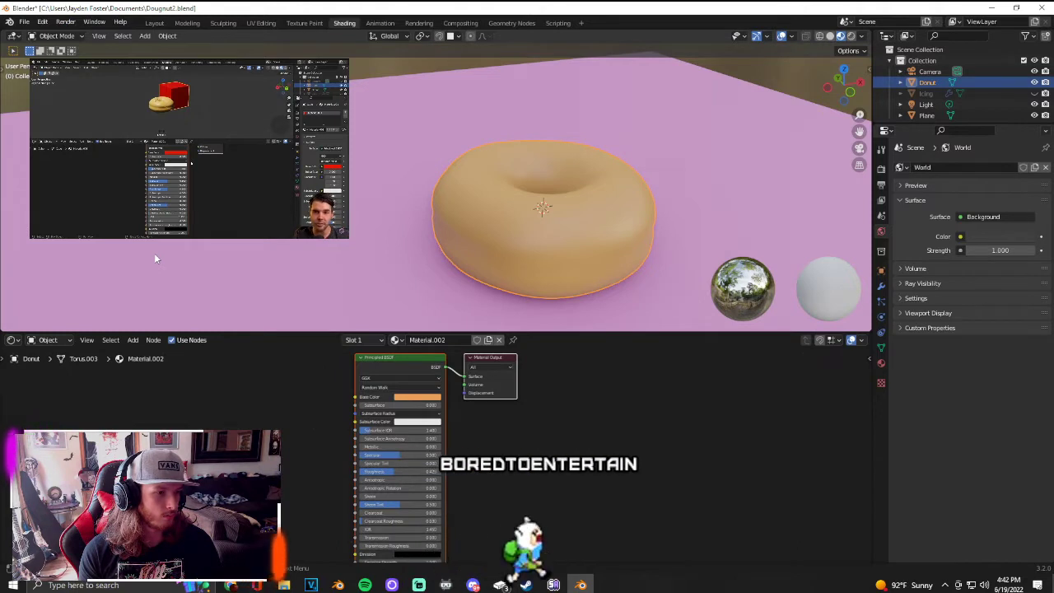
scroll(492, 464, down, 1)
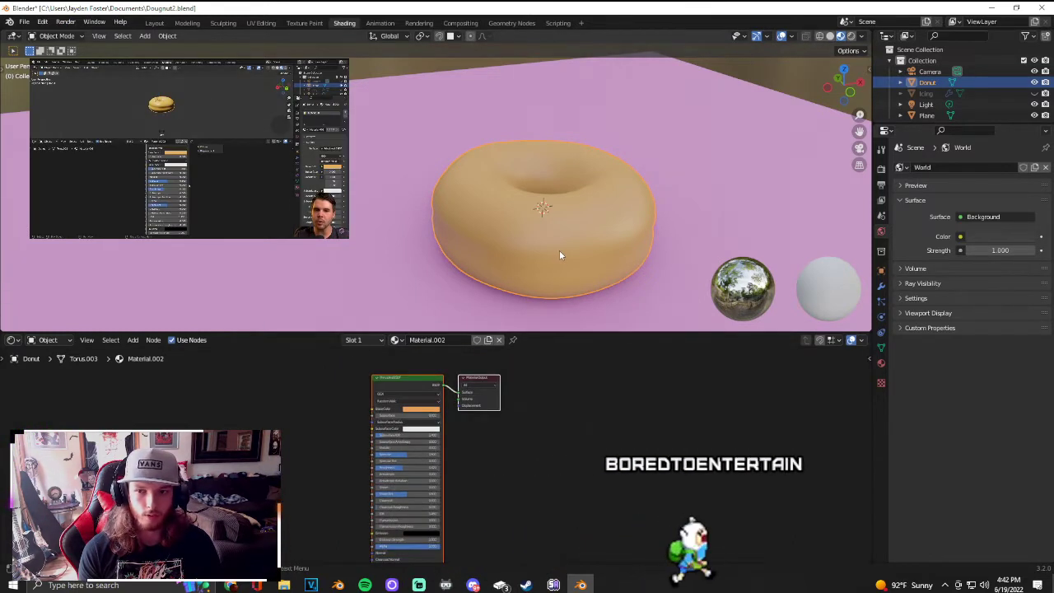
click(881, 362)
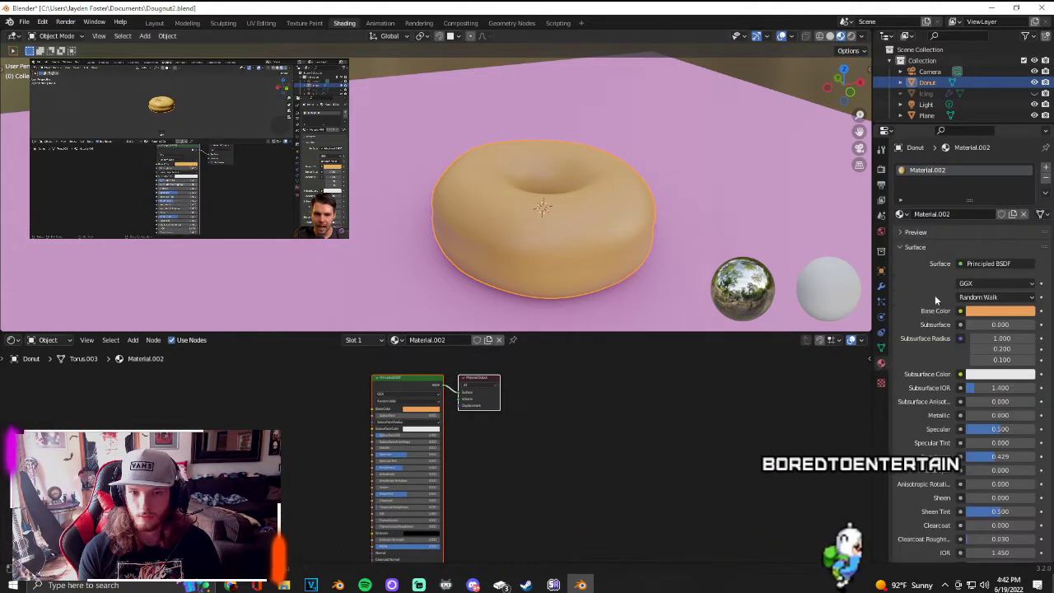
scroll(914, 329, down, 2)
scroll(922, 349, down, 2)
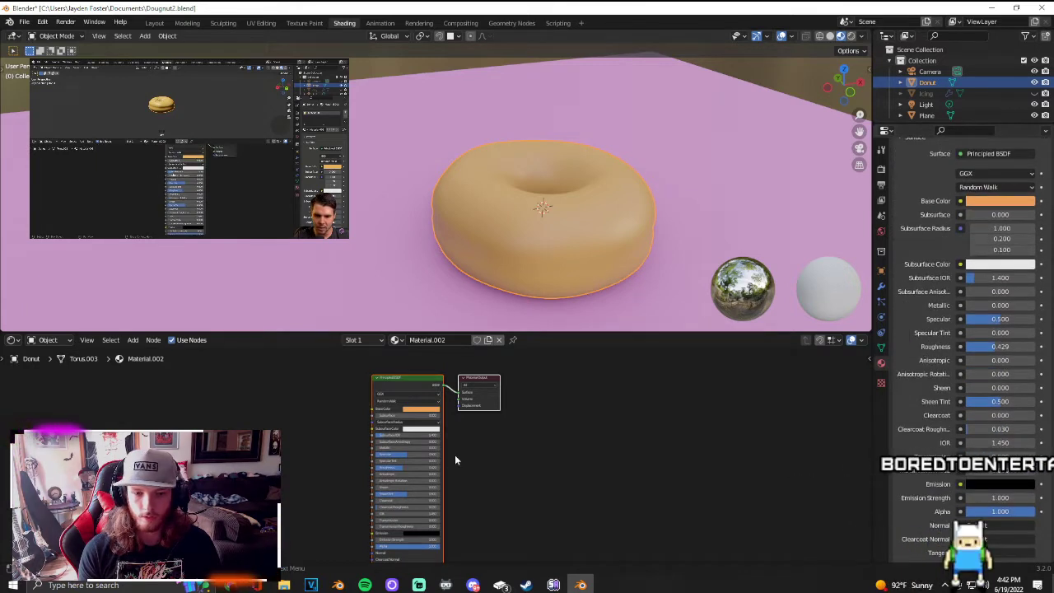
Step: Enlarge the shader editor at the 3D viewport's expense and bring the Principled BSDF and Material Output nodes into close view
scroll(457, 454, down, 1)
middle_drag(500, 494, 501, 473)
scroll(501, 473, up, 2)
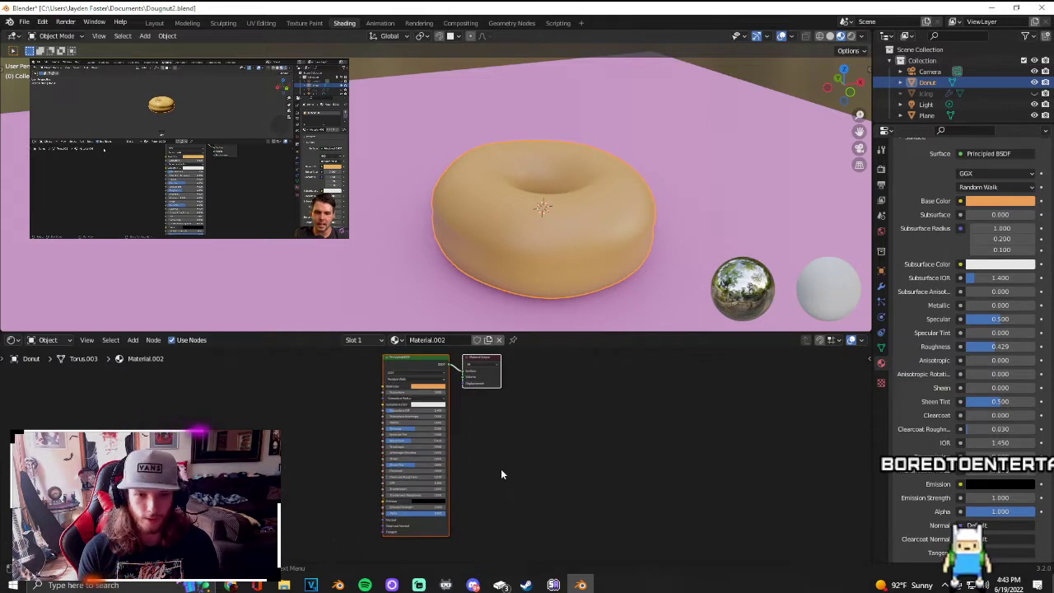
drag(460, 328, 454, 286)
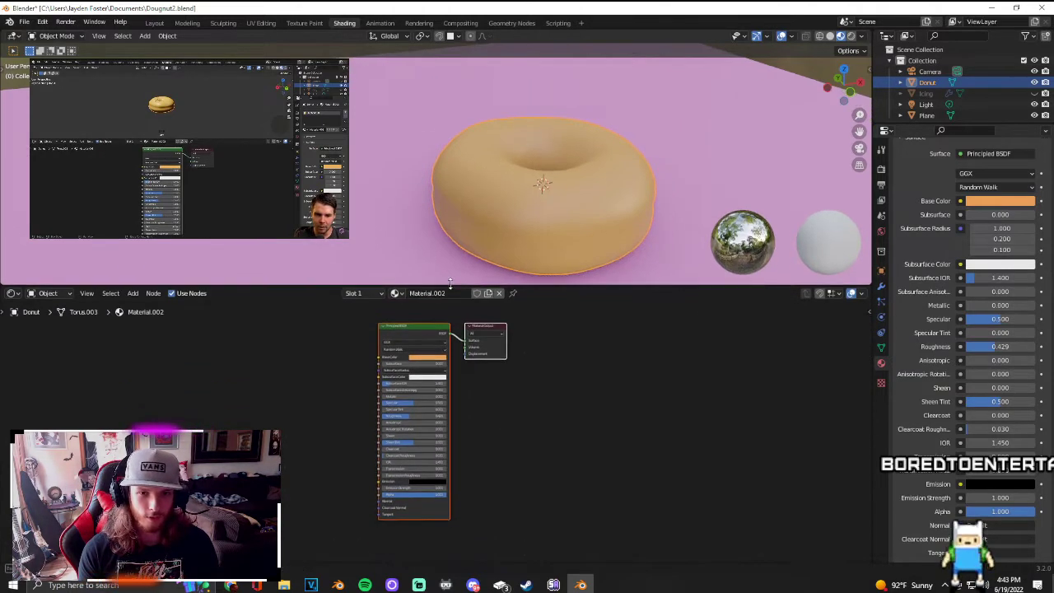
middle_drag(500, 243, 520, 236)
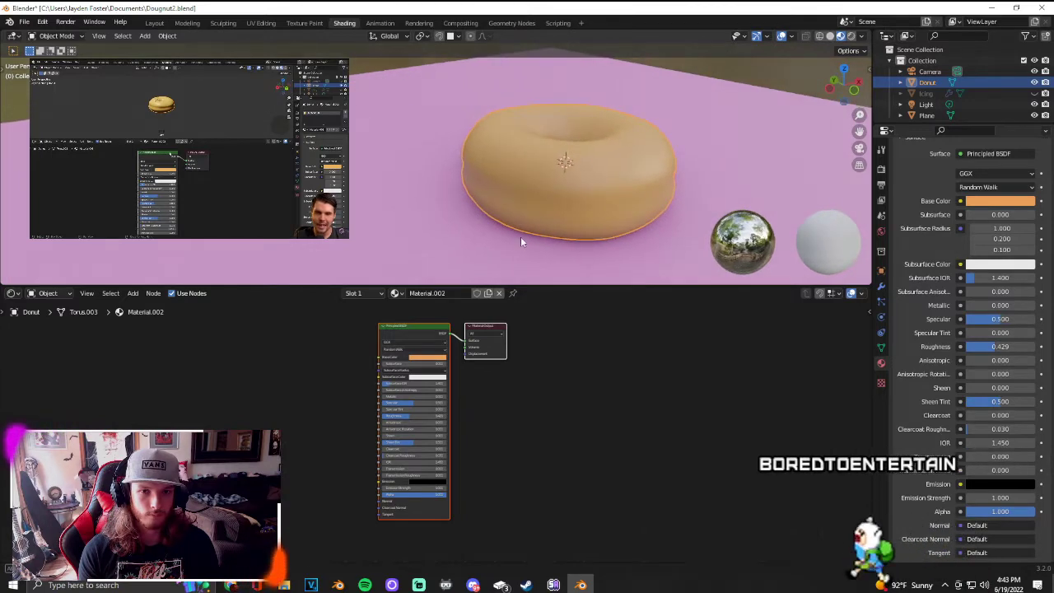
scroll(484, 474, up, 1)
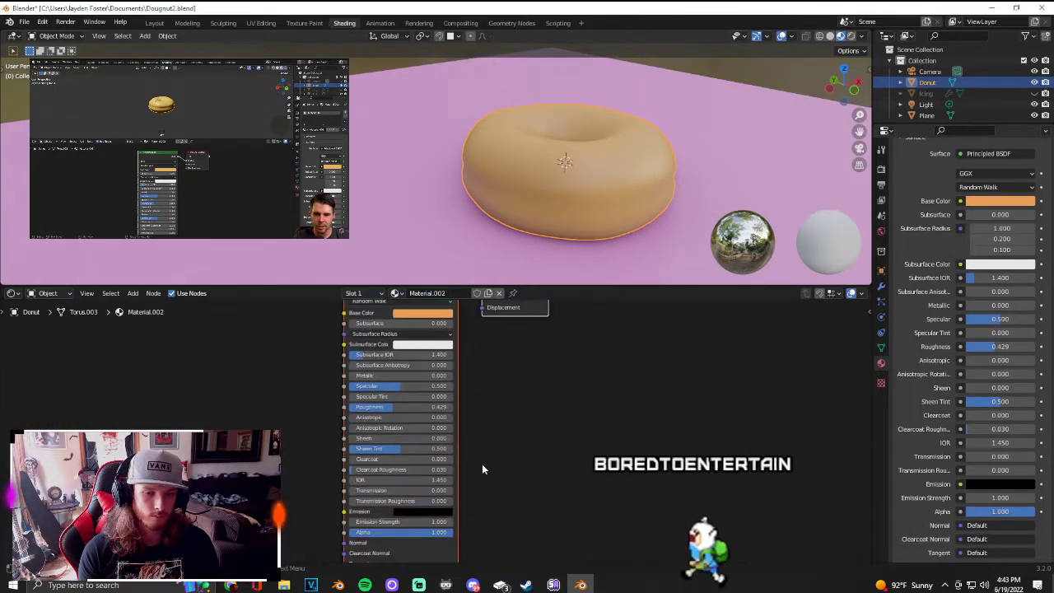
scroll(484, 465, up, 2)
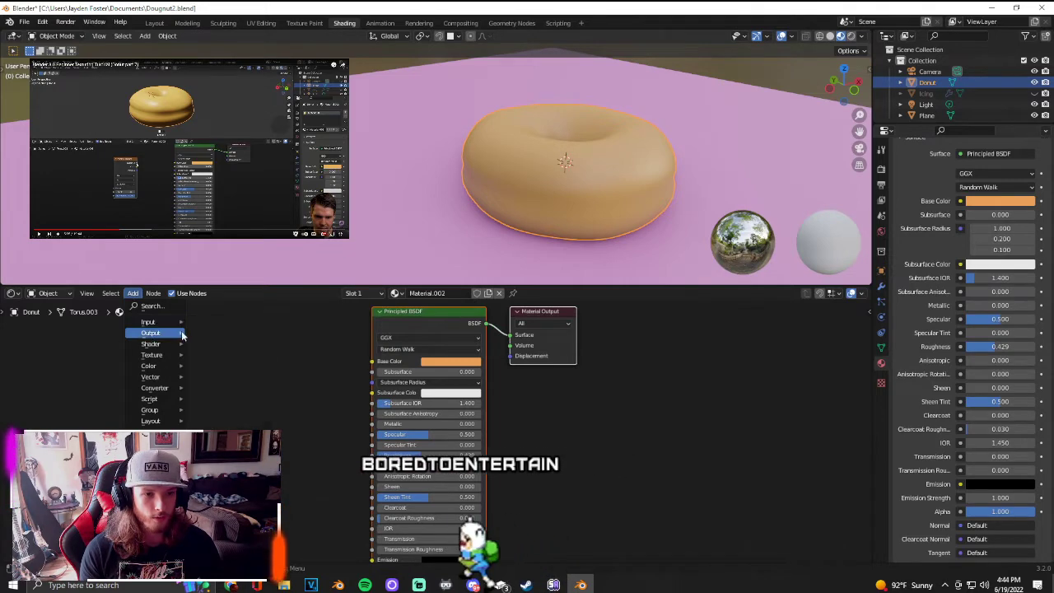
mouse_move(173, 346)
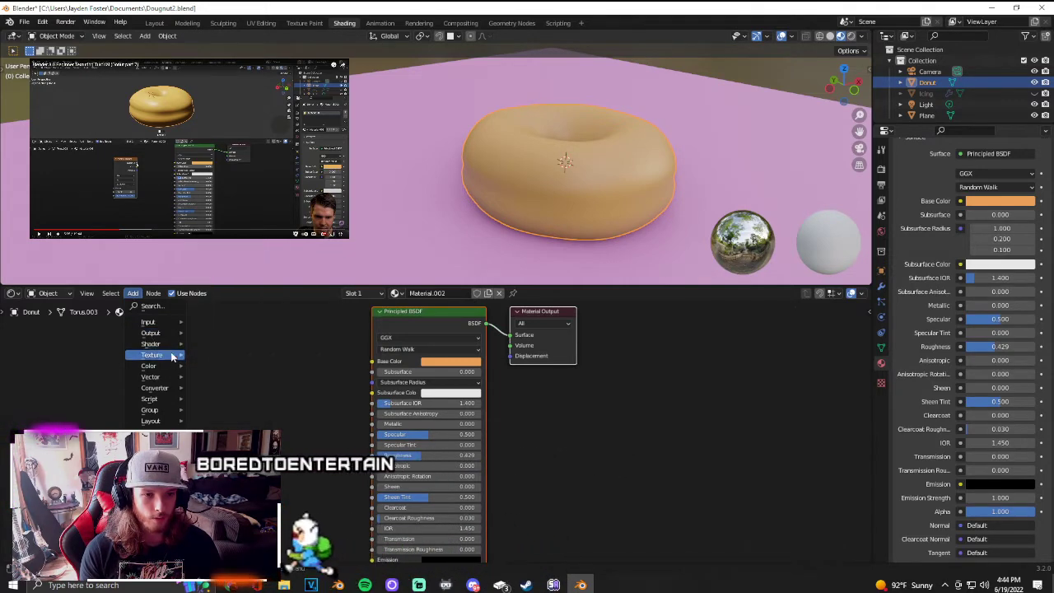
mouse_move(171, 379)
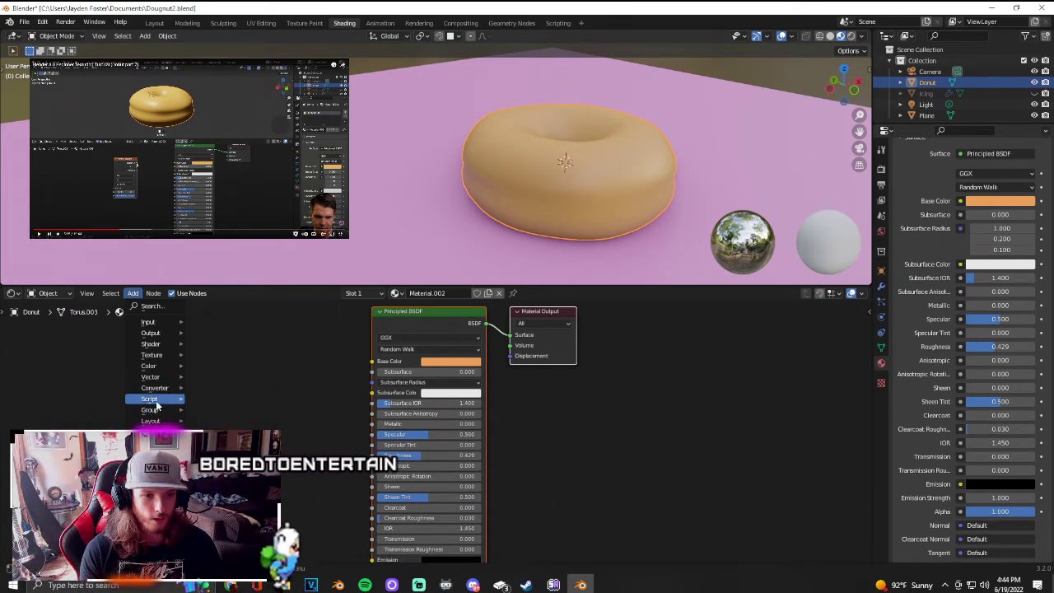
mouse_move(162, 413)
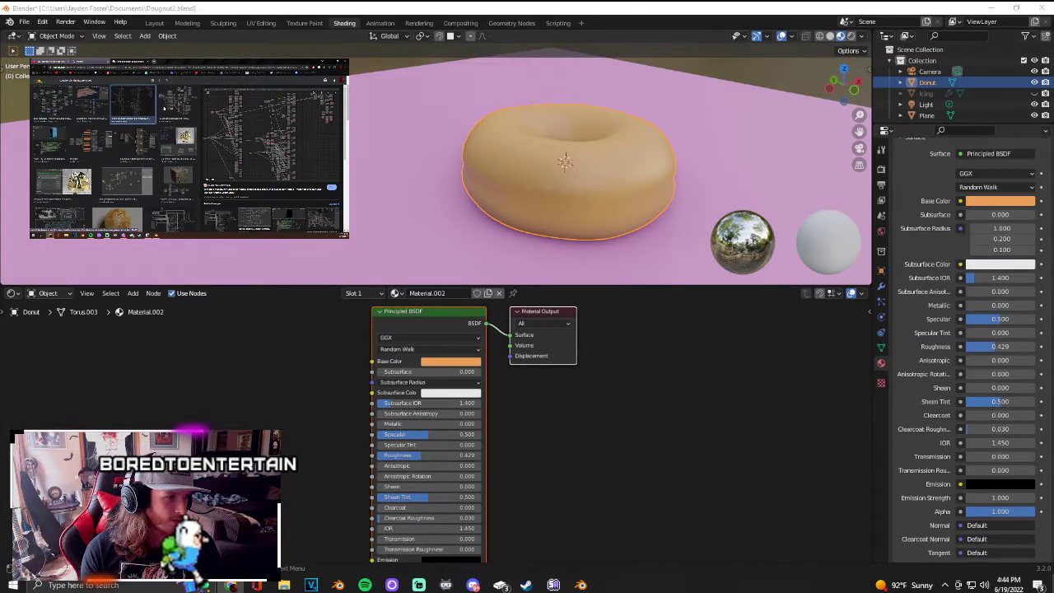
Step: Switch to the web browser's image search results and examine examples of complex shader node setups
click(163, 101)
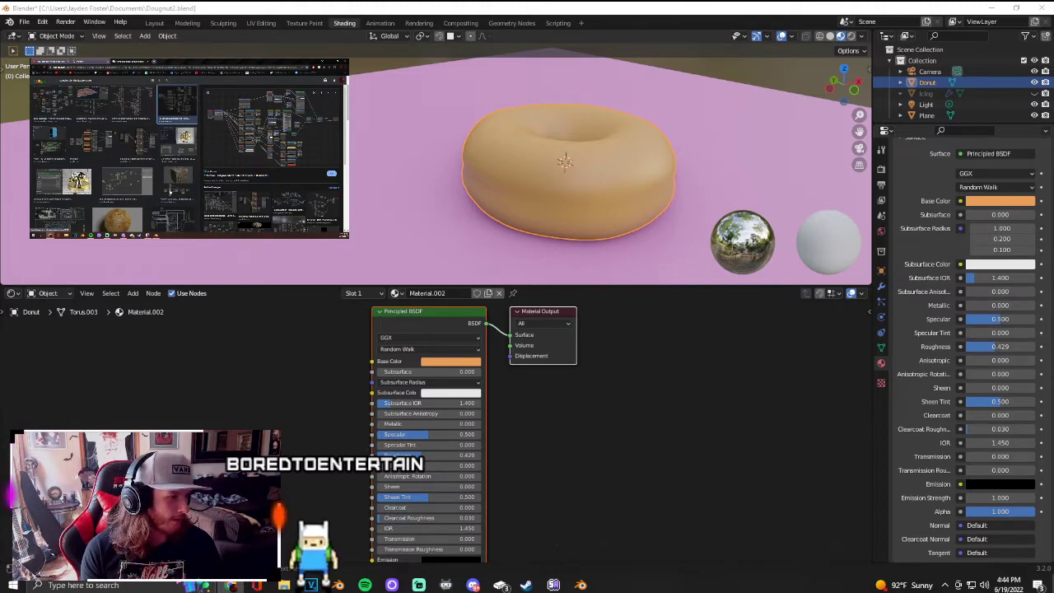
scroll(116, 157, down, 1)
click(220, 210)
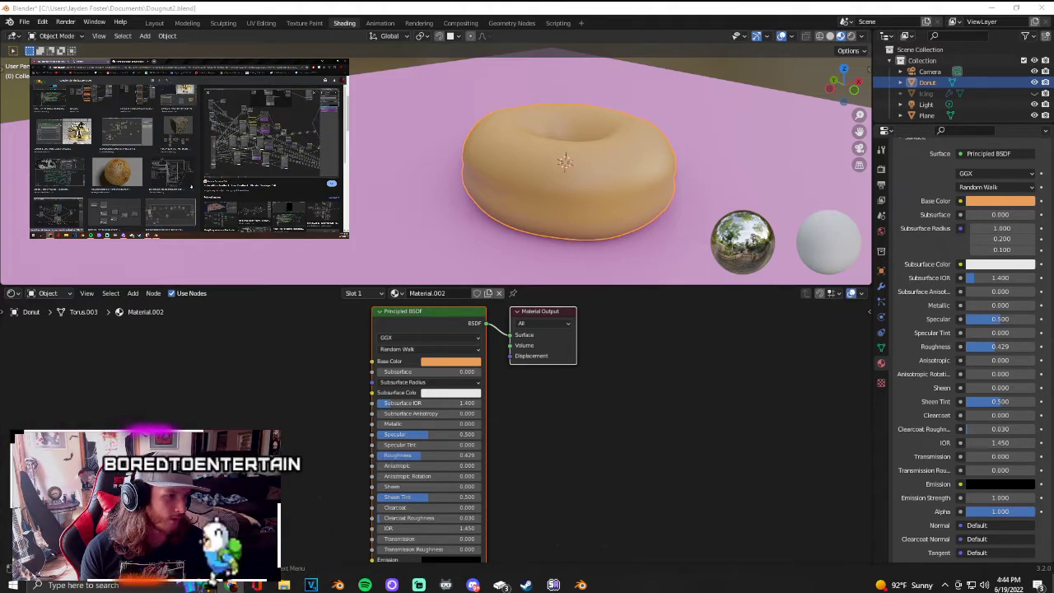
click(216, 216)
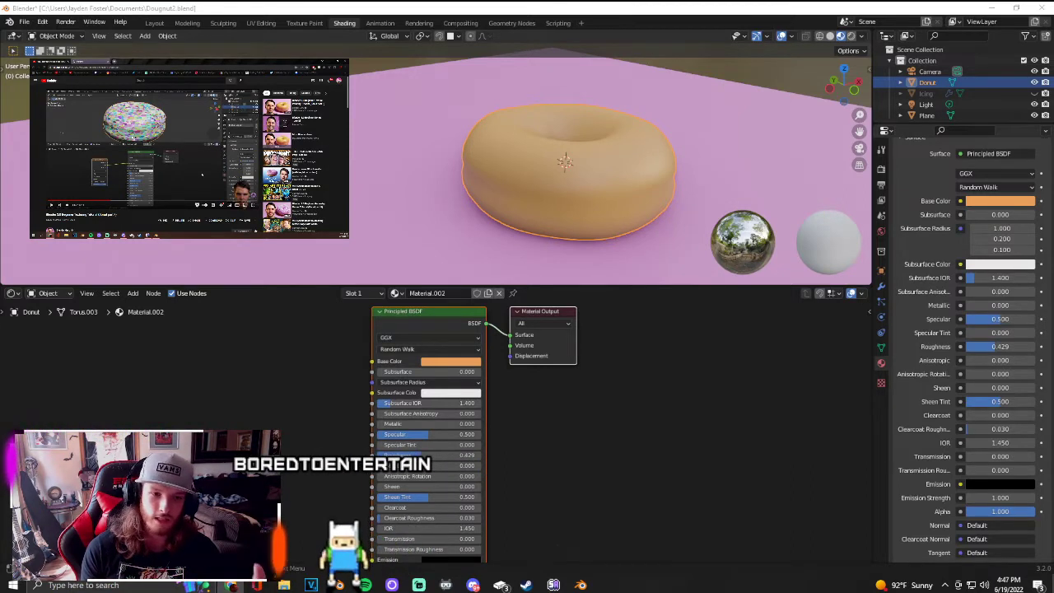
Step: Add a Noise Texture node to the donut's material and place it to the left of the Principled BSDF node
scroll(327, 417, down, 2)
scroll(326, 419, up, 1)
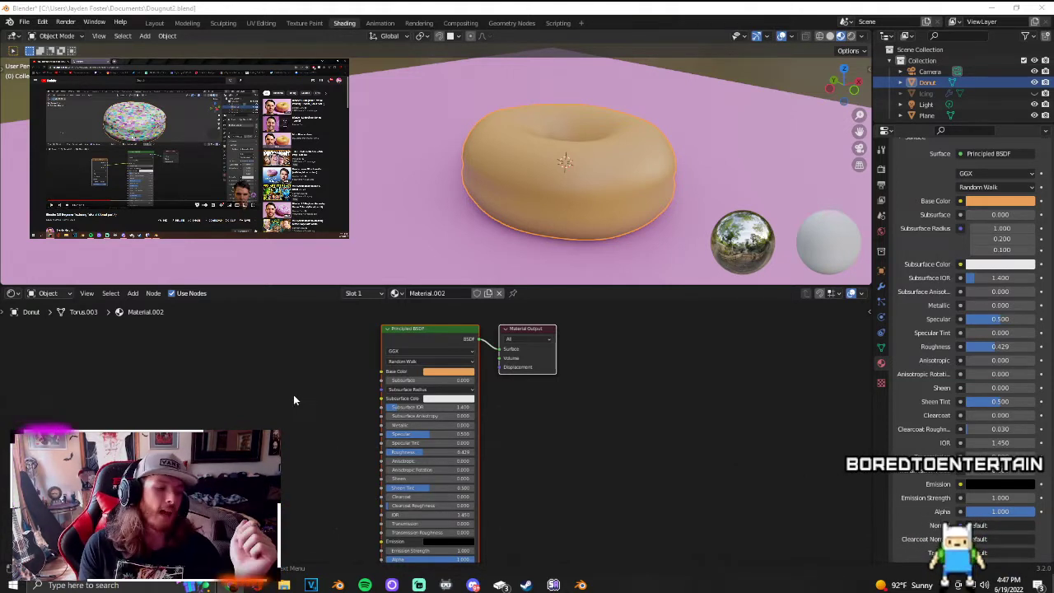
scroll(293, 399, up, 1)
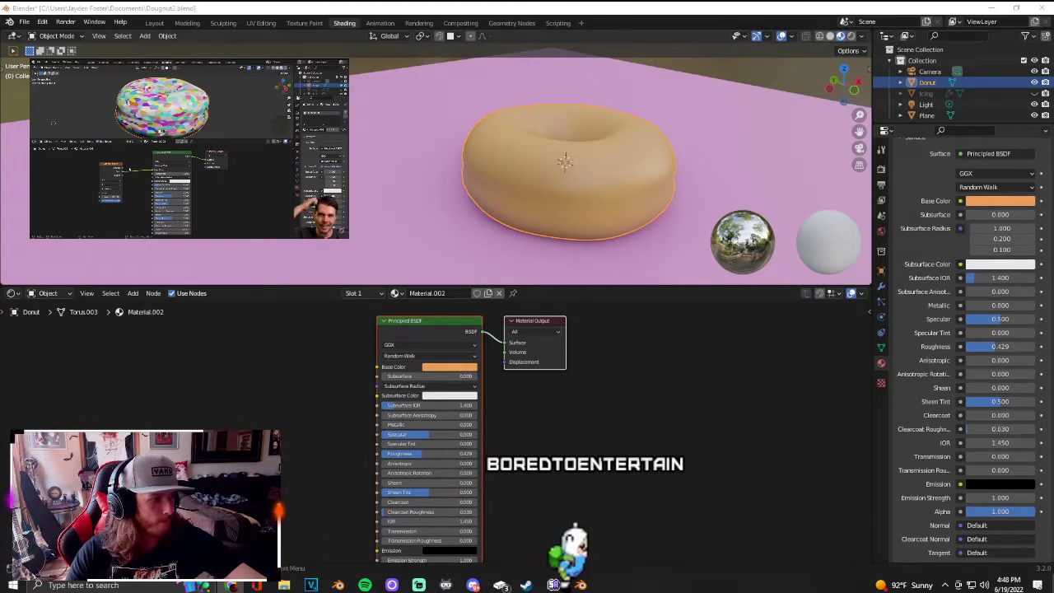
mouse_move(242, 206)
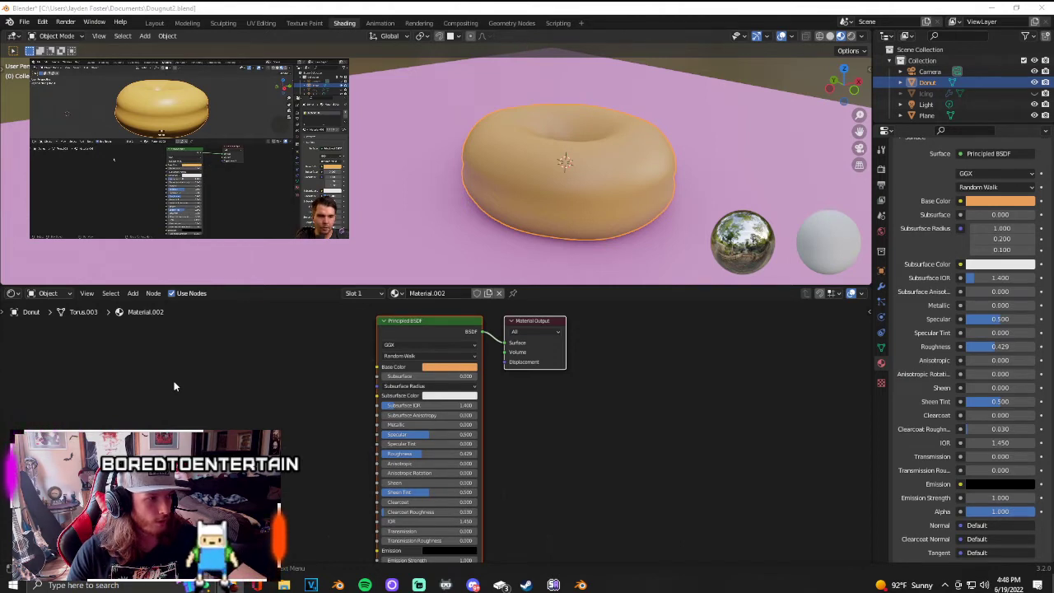
mouse_move(282, 155)
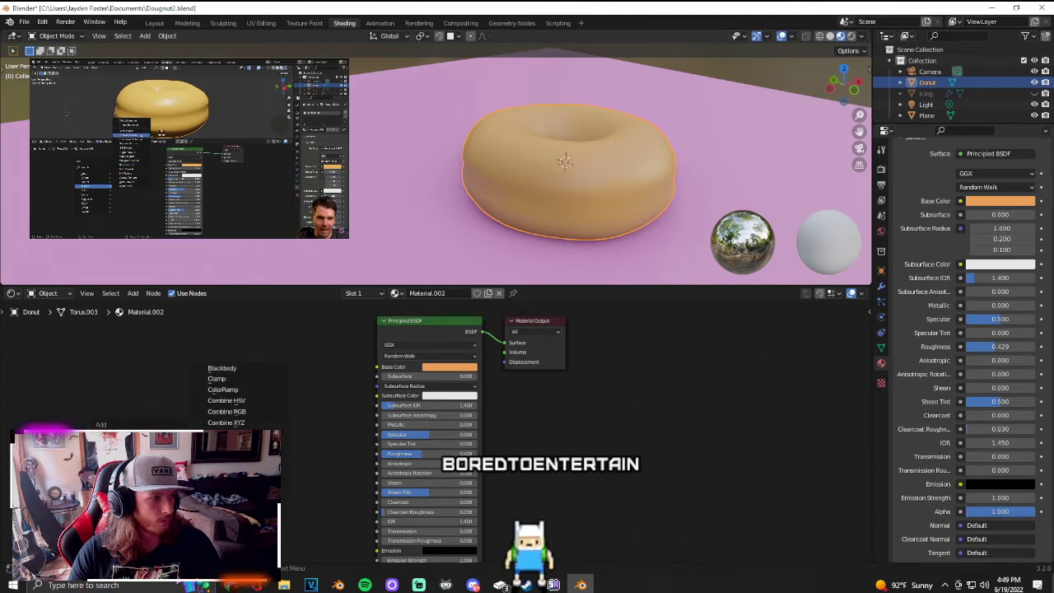
mouse_move(124, 489)
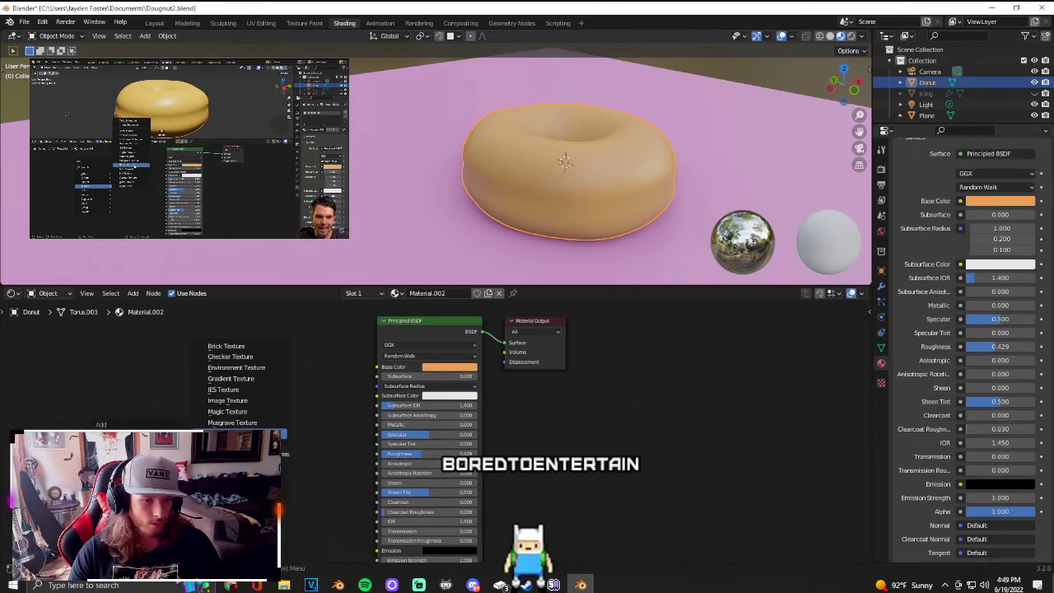
click(239, 433)
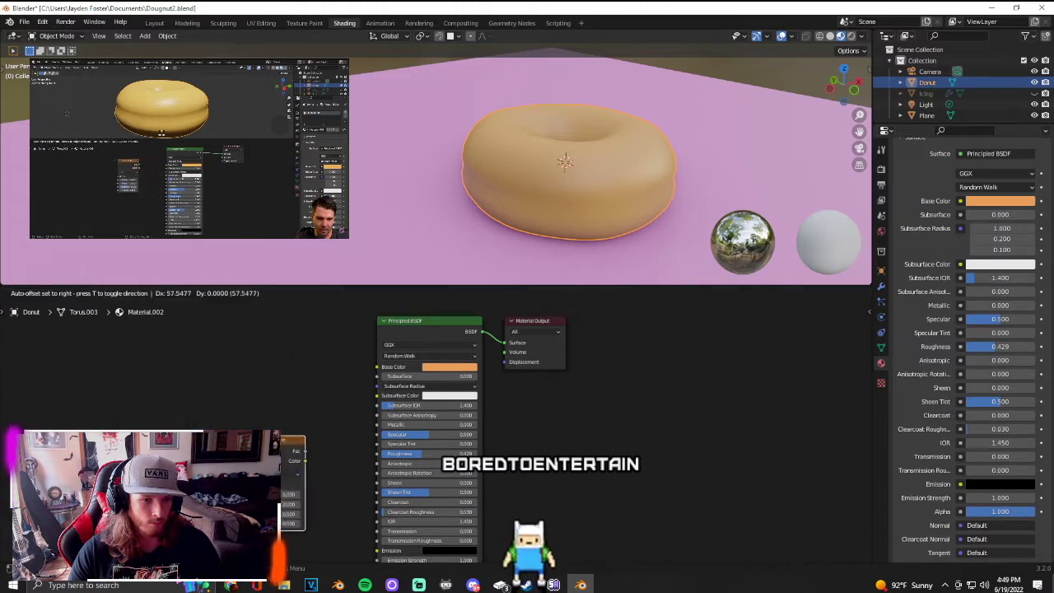
click(234, 342)
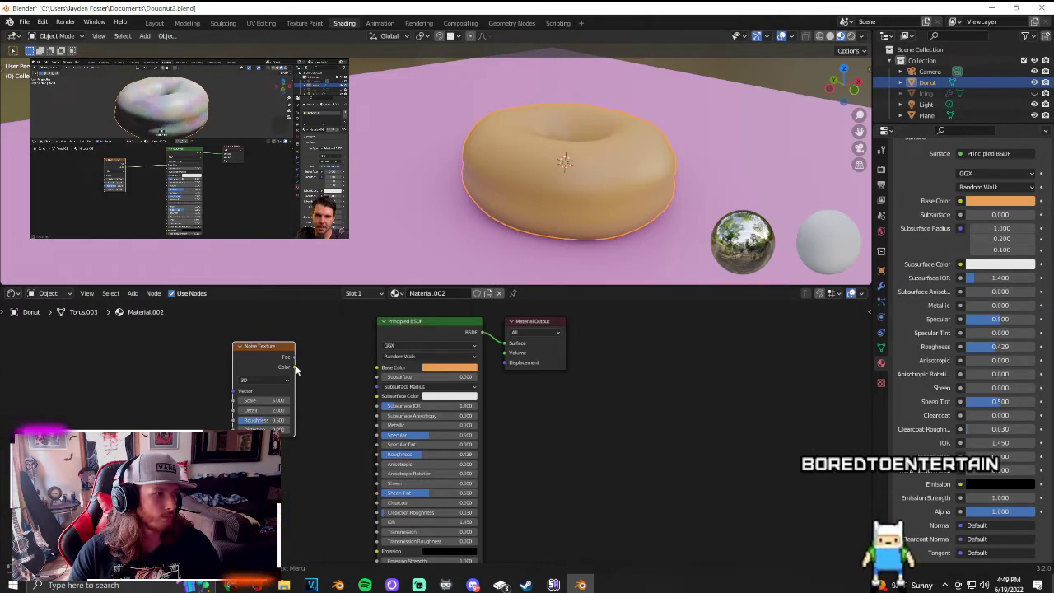
Step: Try feeding the Noise Texture's Color and Fac outputs into the Principled BSDF's Base Color on the donut material
drag(294, 367, 378, 367)
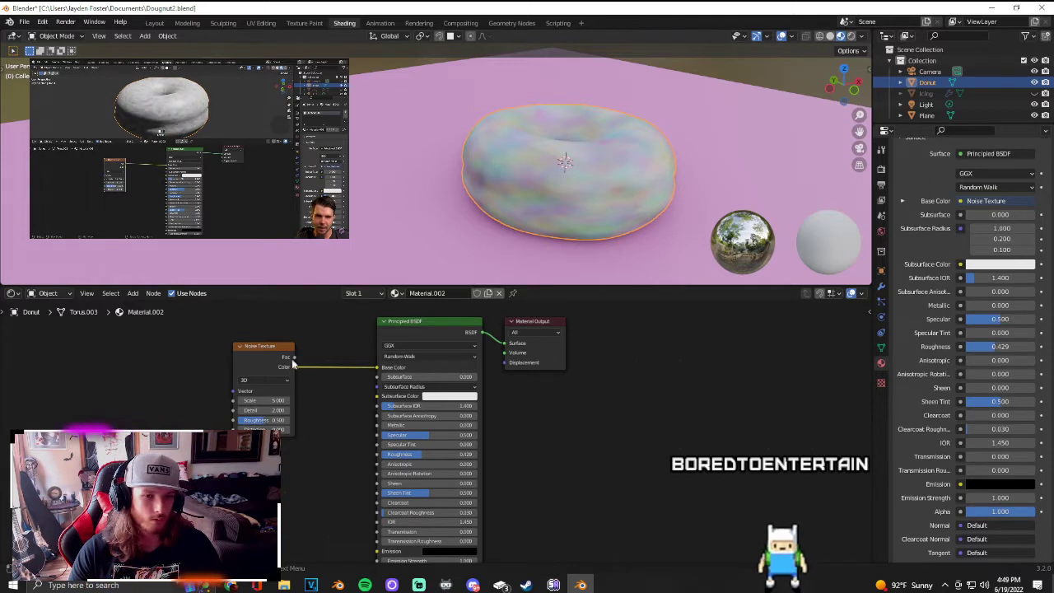
drag(294, 360, 381, 365)
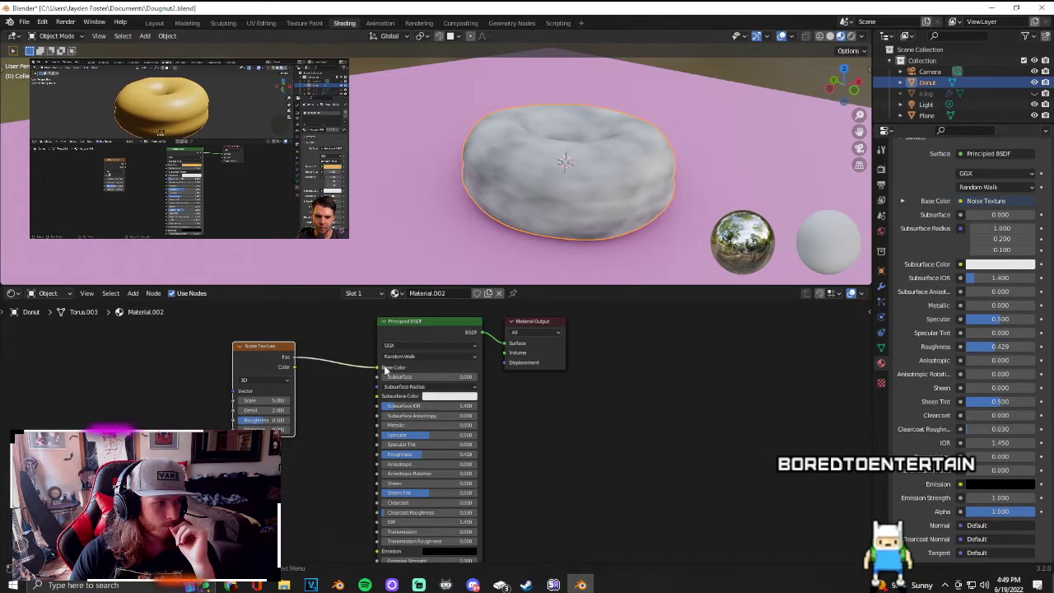
drag(377, 366, 345, 356)
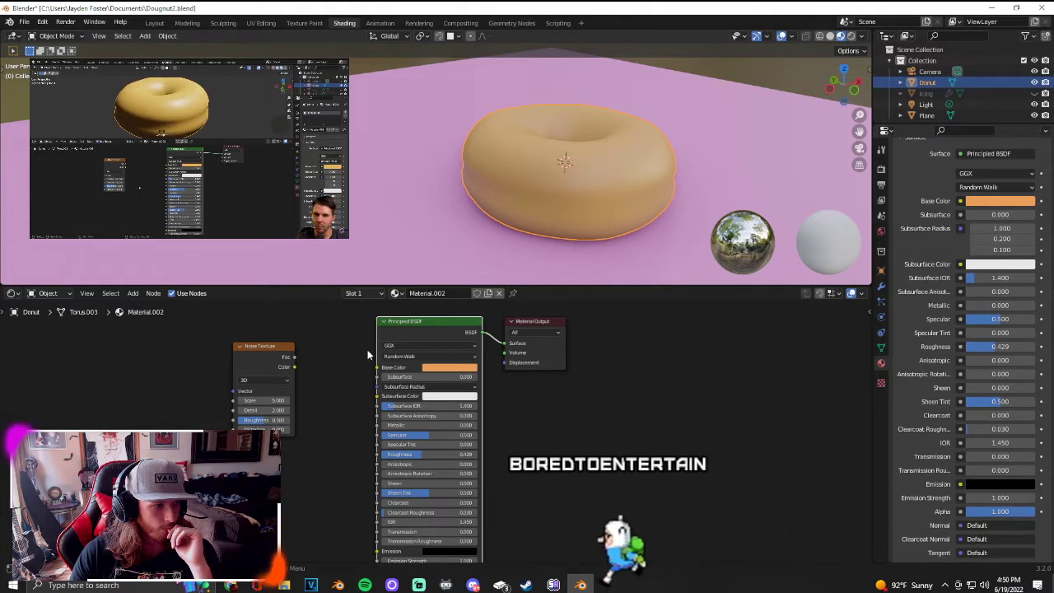
drag(294, 358, 376, 364)
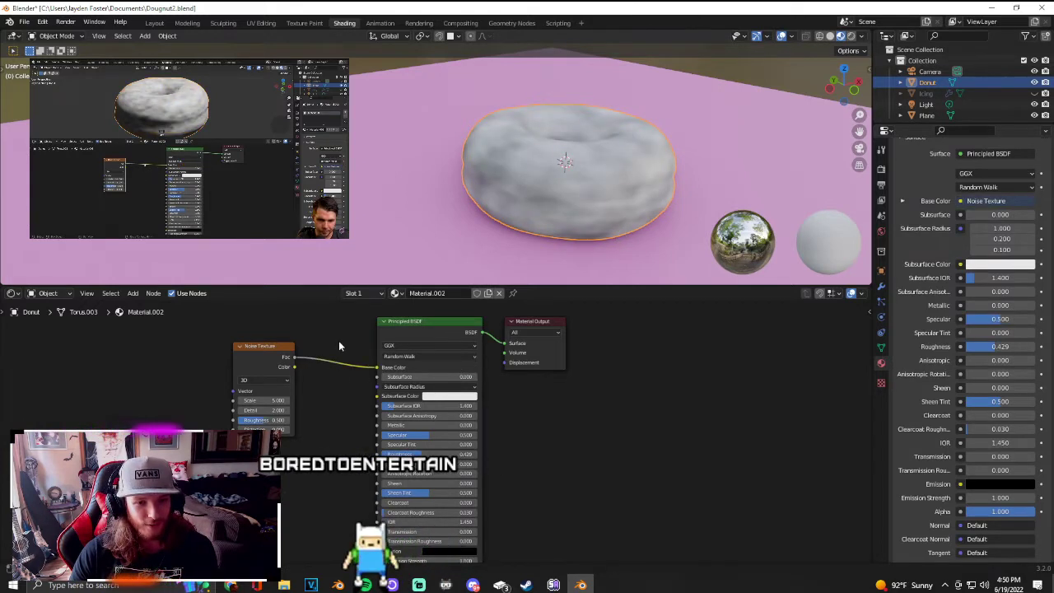
key(ctrl+z)
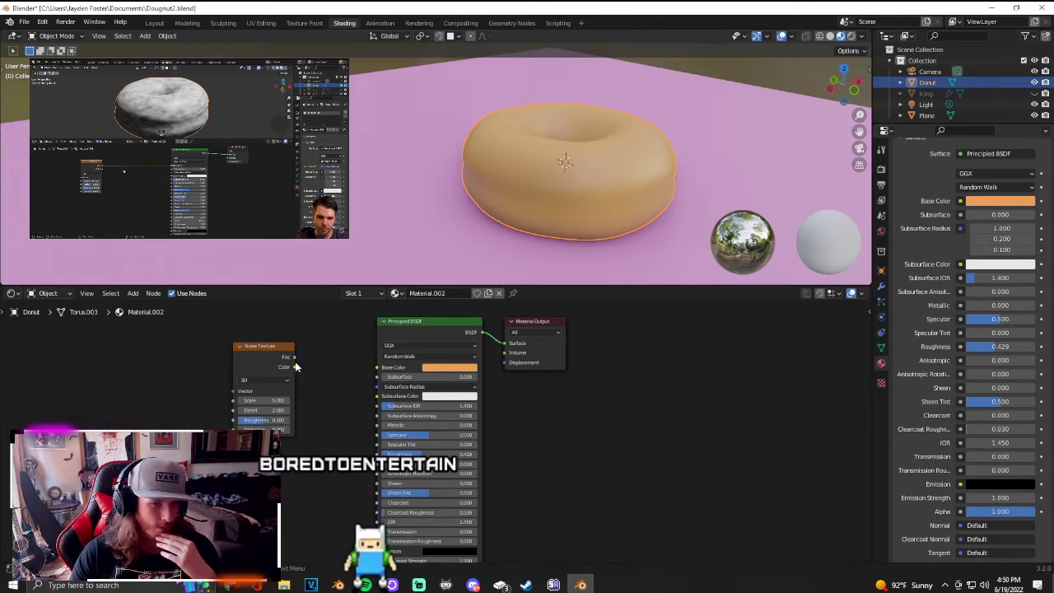
drag(294, 358, 381, 376)
key(ctrl+z)
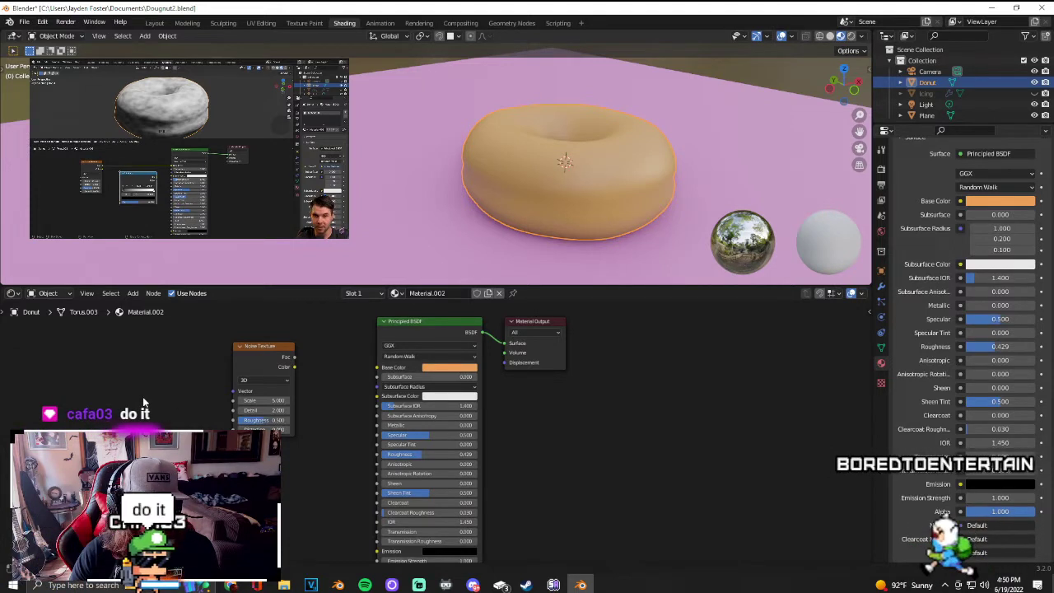
Step: Add a ColorRamp node to the donut material and arrange it between the Noise Texture and the Principled BSDF
key(shift+a)
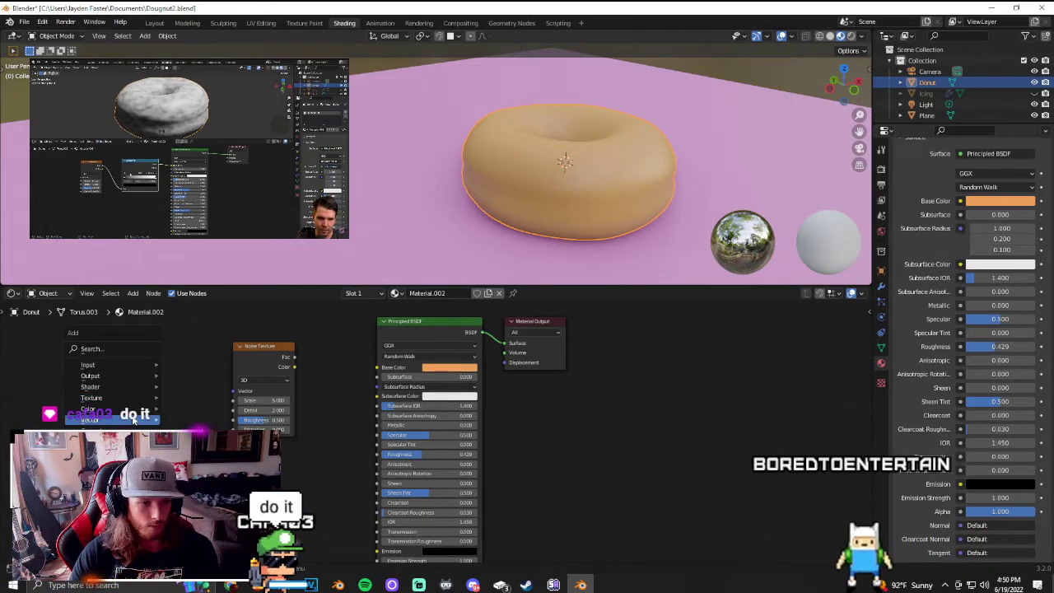
mouse_move(123, 430)
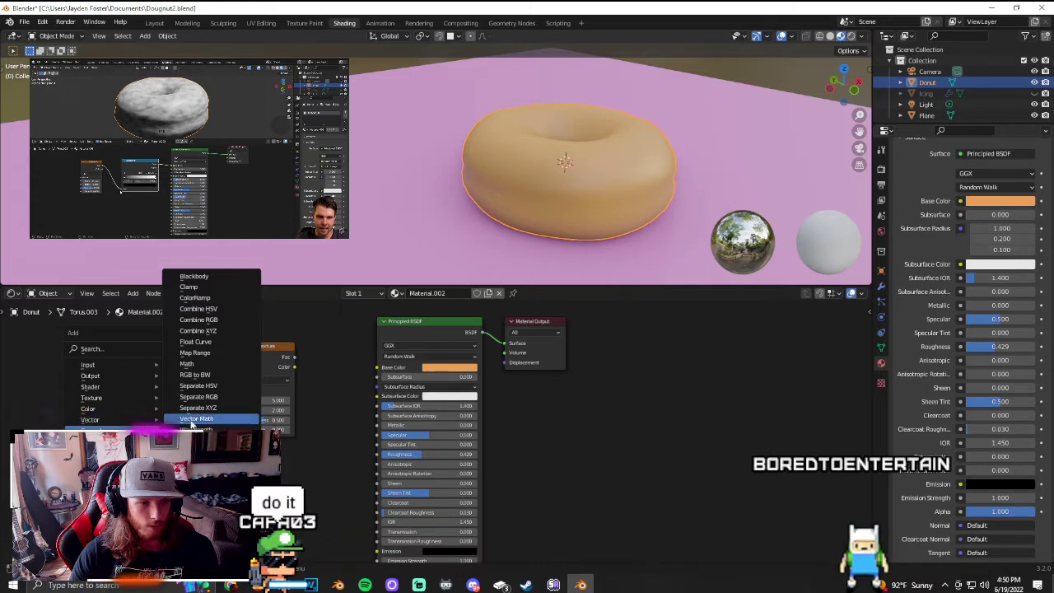
click(198, 297)
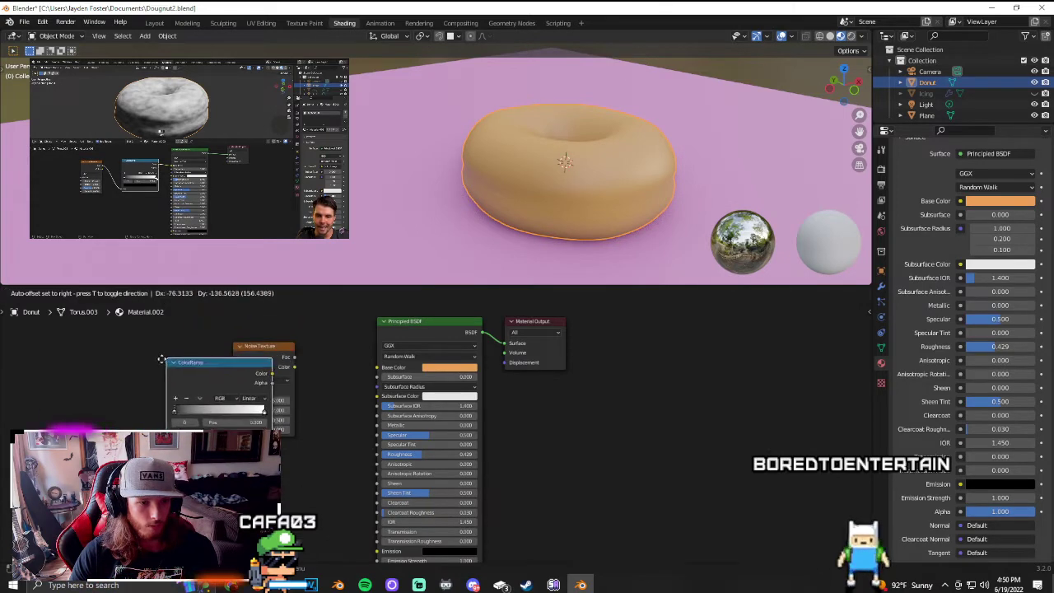
click(93, 362)
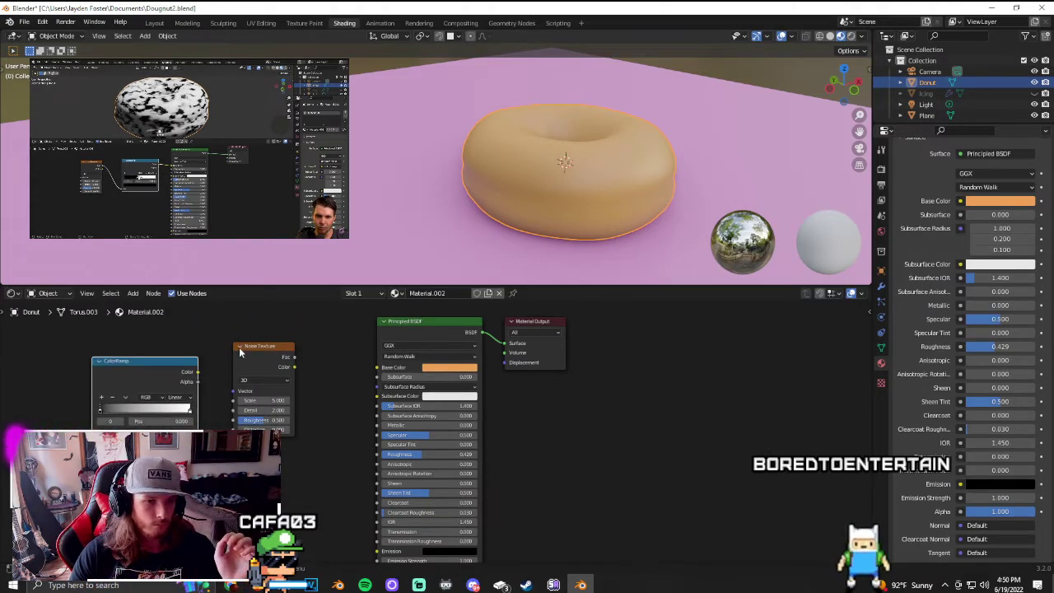
drag(169, 363, 307, 452)
drag(254, 353, 175, 352)
drag(289, 449, 300, 332)
Step: Link the Noise Texture's Fac output to the ColorRamp's Fac and the ColorRamp's Color to the Principled BSDF's Base Color
drag(216, 359, 244, 416)
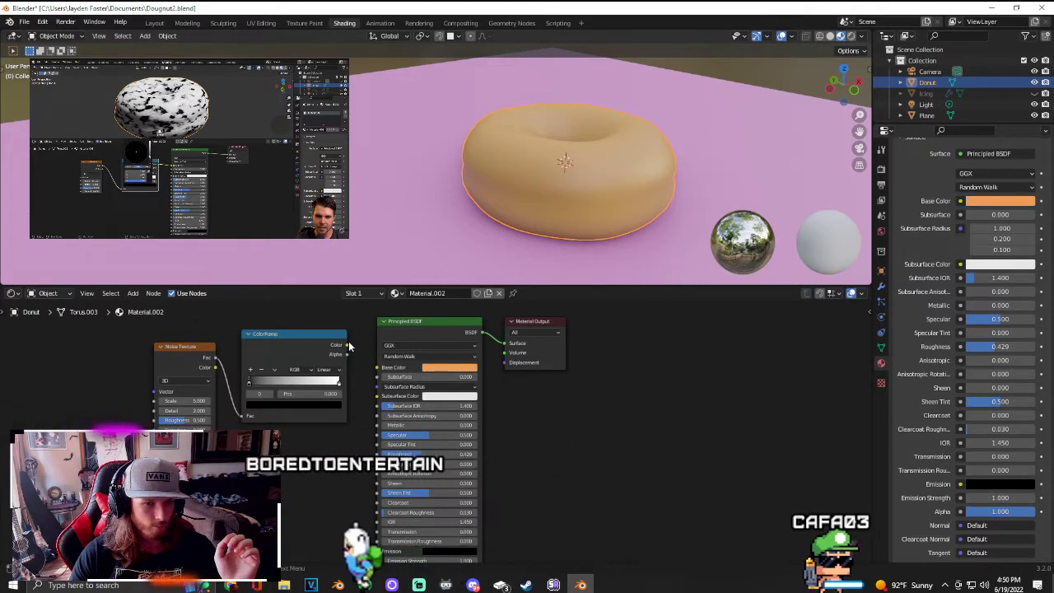
drag(346, 345, 376, 367)
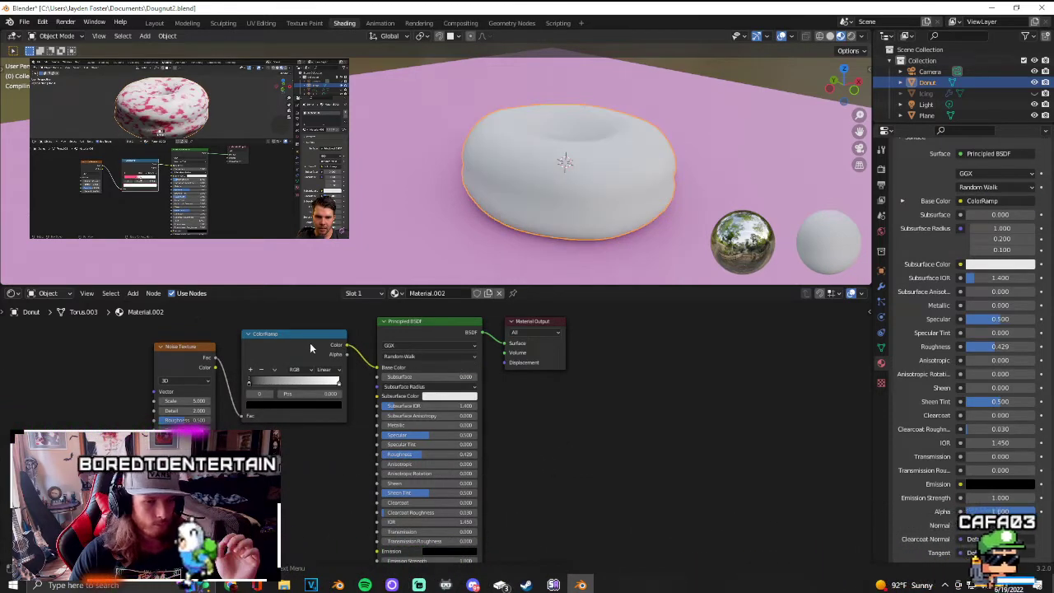
drag(302, 332, 300, 350)
drag(303, 349, 305, 353)
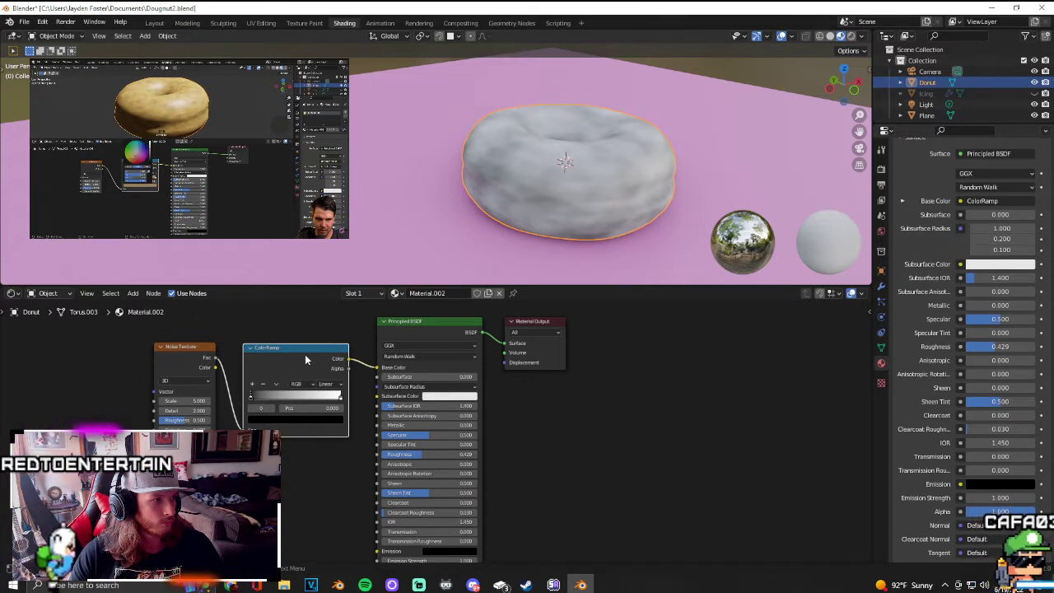
Step: Switch to Pokémon Trading Card Game Online, log in with the remembered credentials and dismiss the current challenges
mouse_move(267, 186)
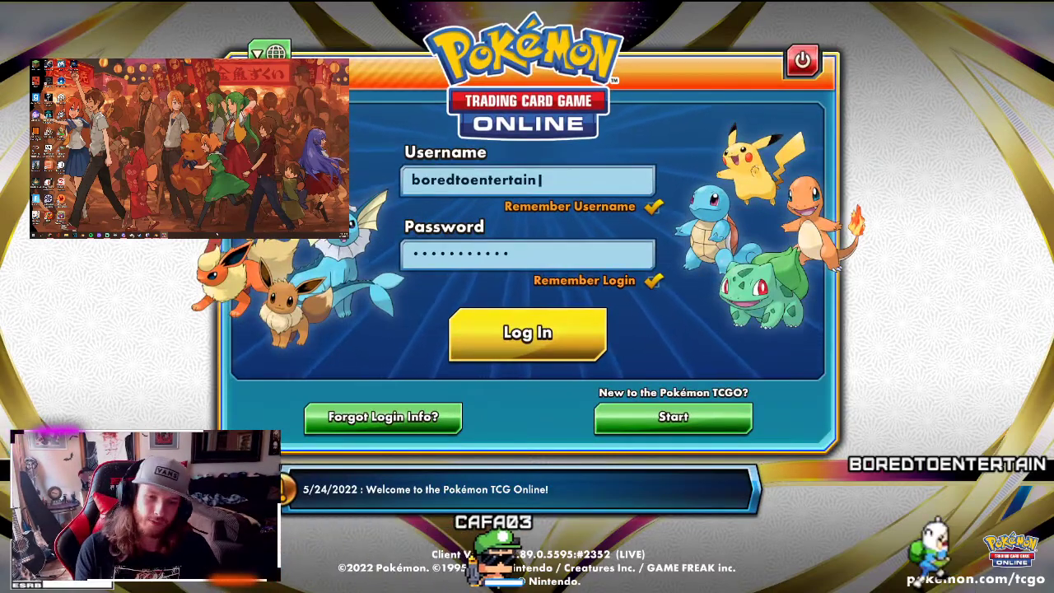
click(541, 352)
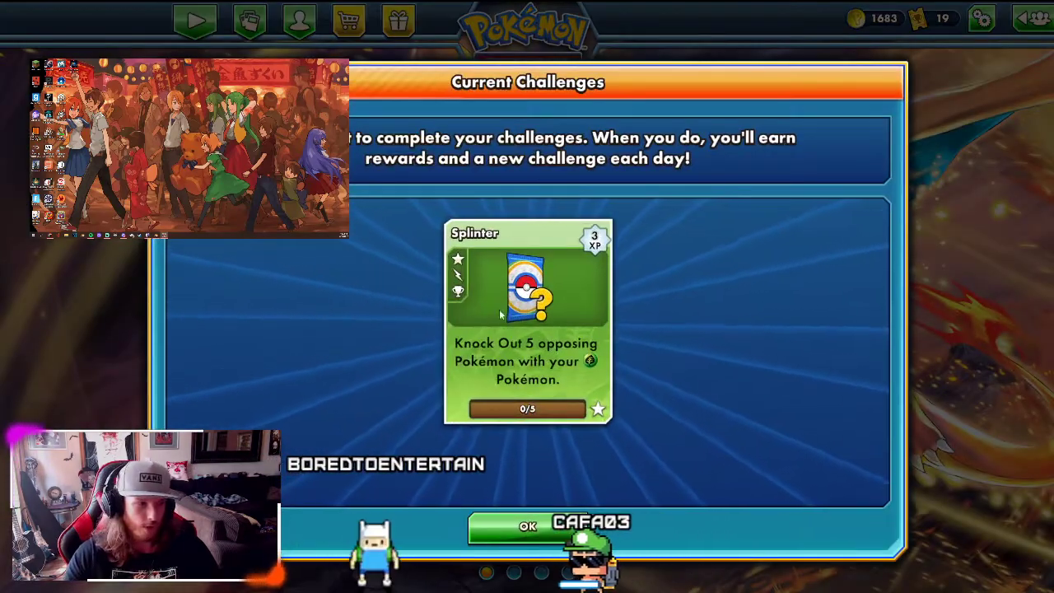
click(518, 527)
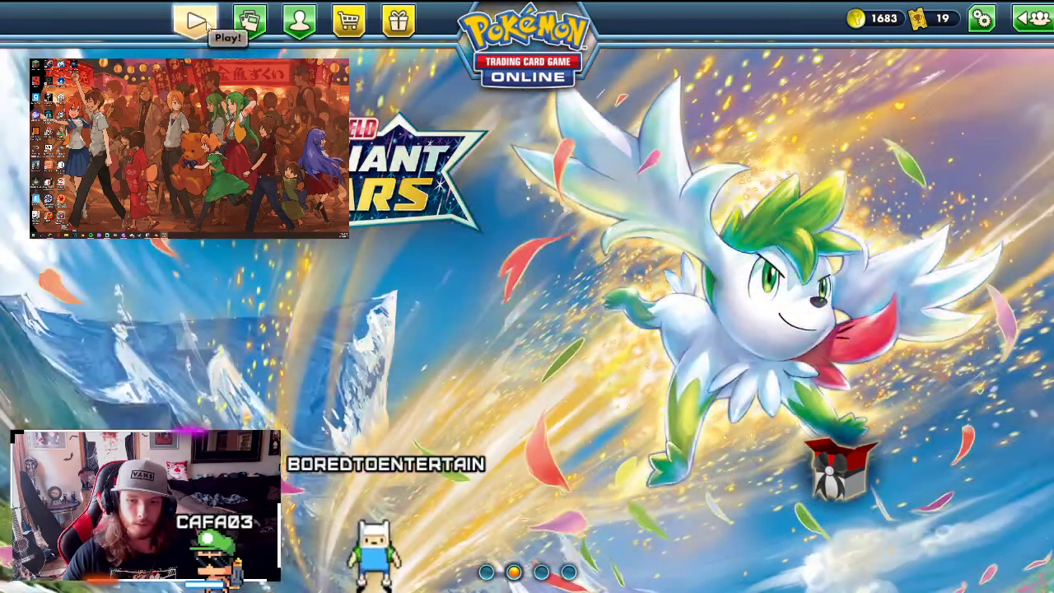
Step: Open the card collection and show the owned booster packs
click(196, 22)
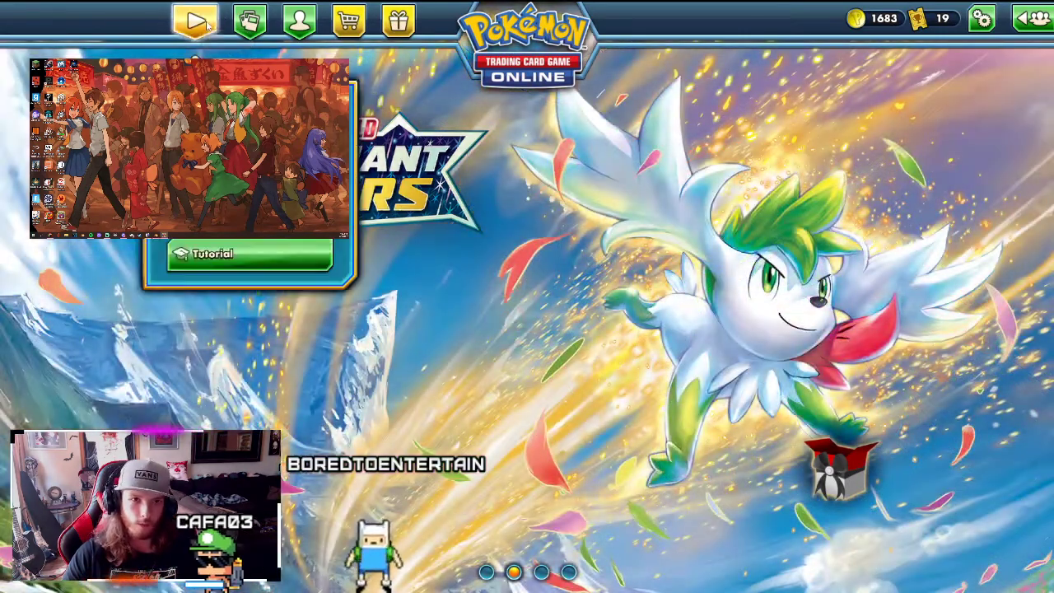
click(251, 29)
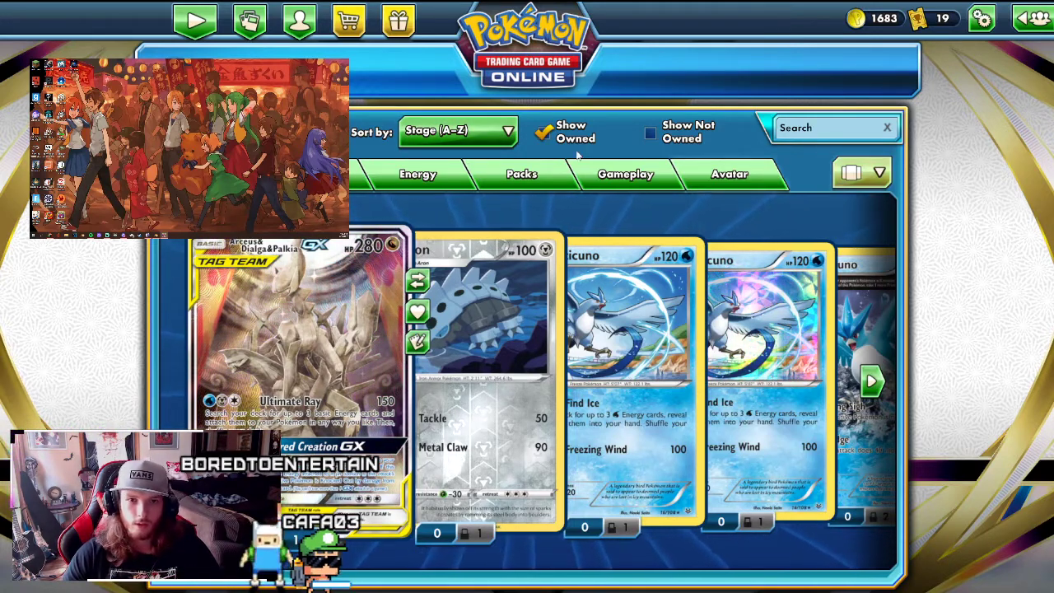
click(517, 174)
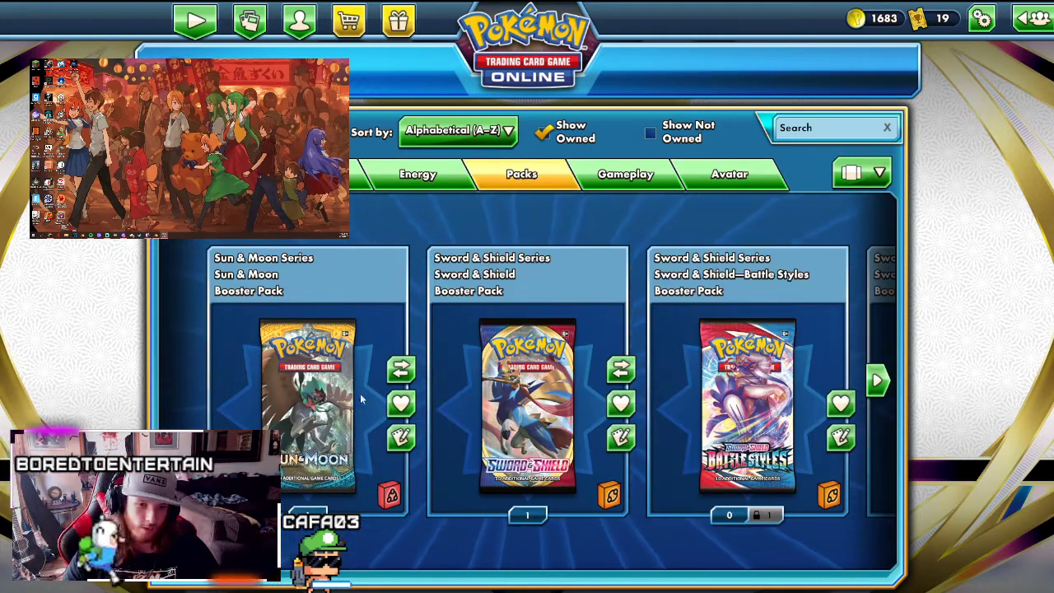
Step: Look through the owned Sun & Moon and Sword & Shield booster packs to choose one to open
scroll(363, 391, down, 2)
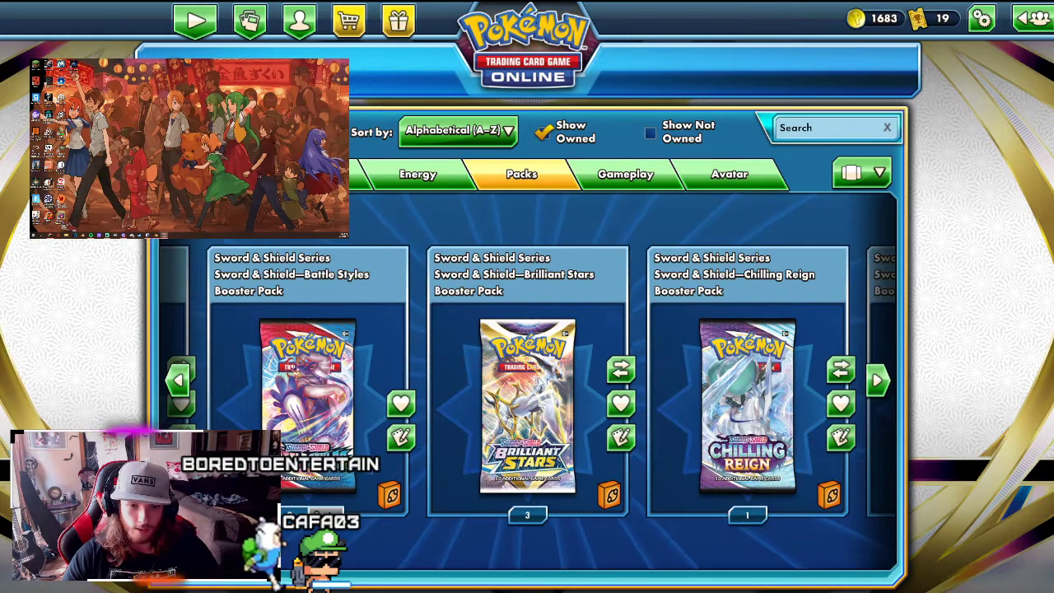
scroll(706, 367, down, 2)
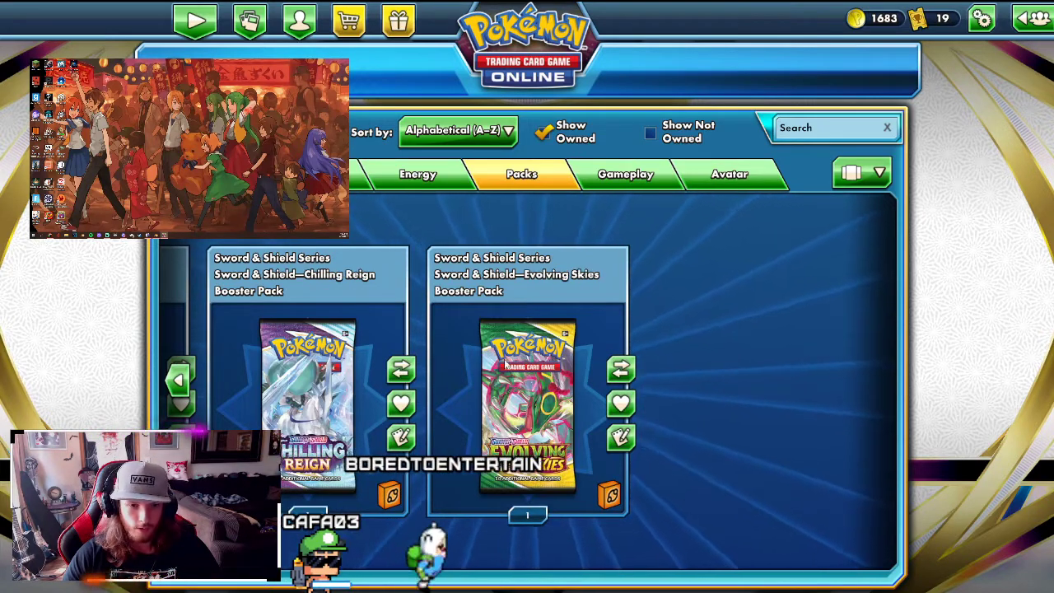
scroll(506, 365, up, 2)
scroll(521, 366, down, 2)
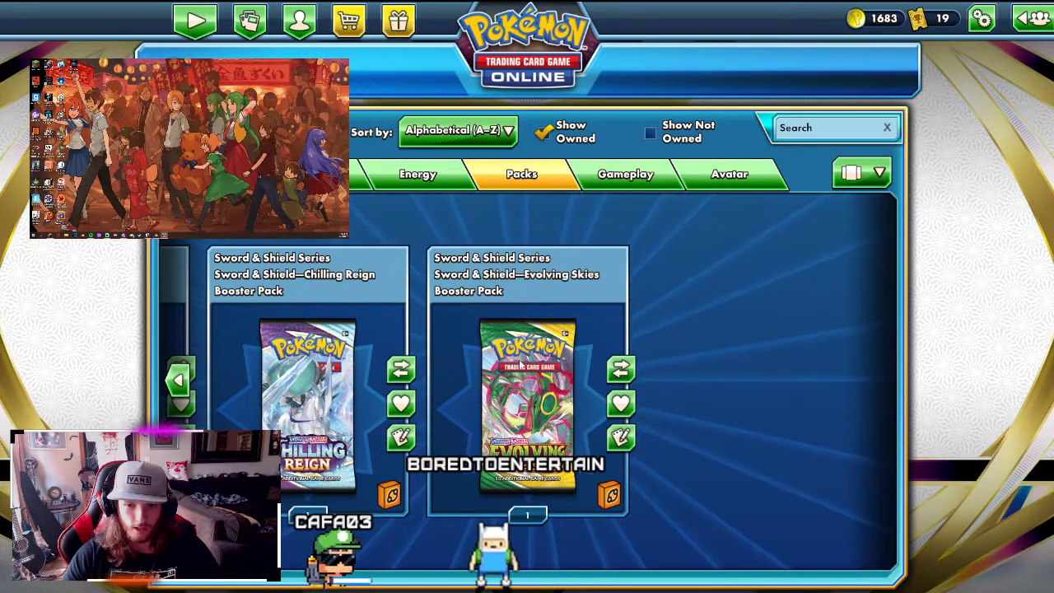
scroll(520, 365, up, 4)
scroll(521, 366, down, 4)
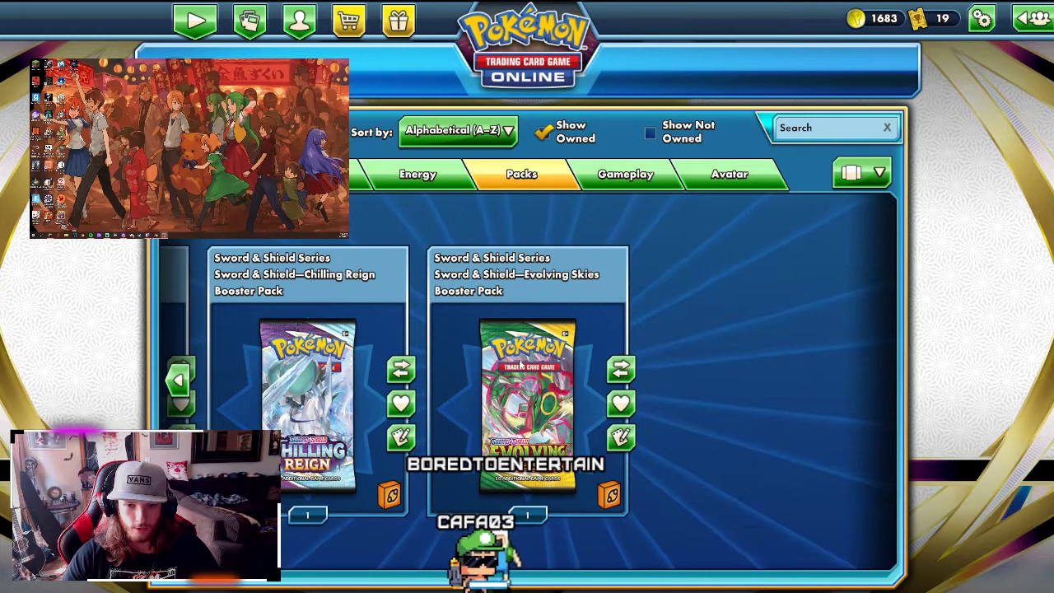
scroll(520, 366, up, 2)
scroll(521, 365, up, 2)
scroll(521, 365, down, 4)
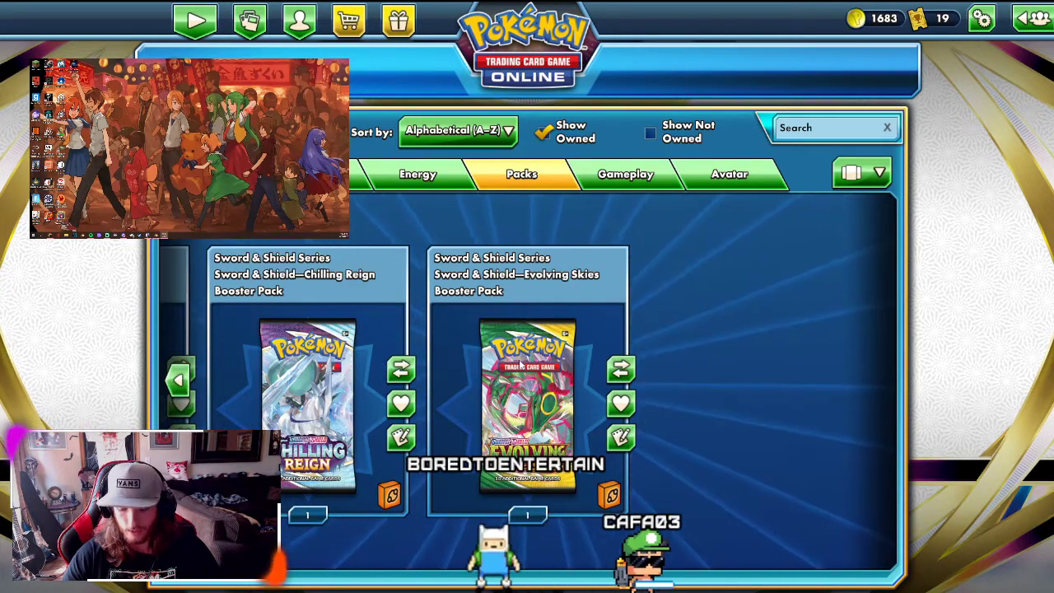
scroll(521, 366, up, 4)
scroll(520, 365, down, 4)
scroll(520, 366, up, 4)
scroll(520, 366, down, 4)
scroll(521, 366, up, 4)
scroll(520, 365, down, 4)
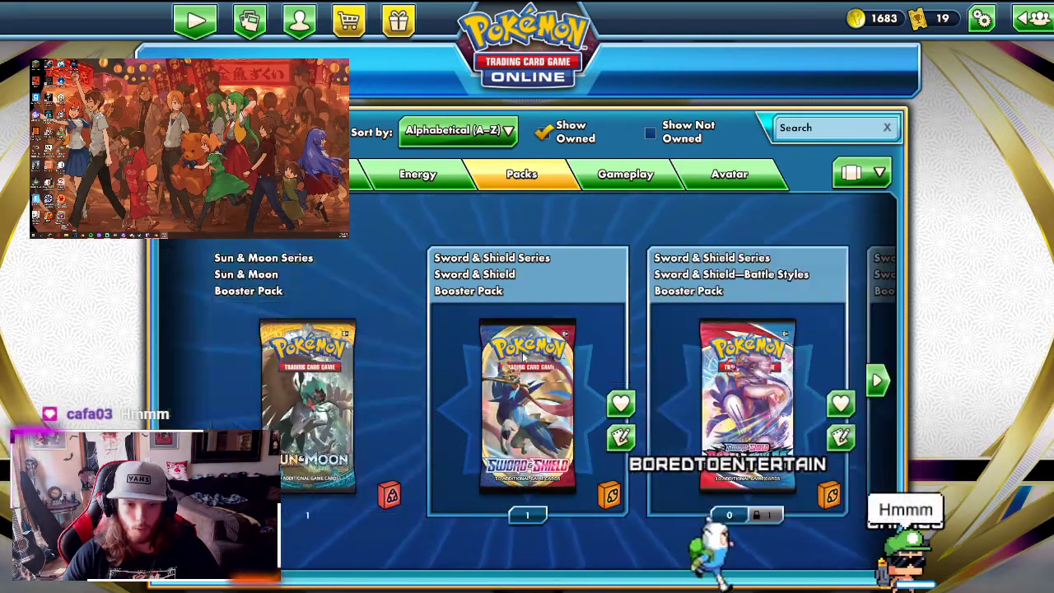
scroll(524, 356, up, 4)
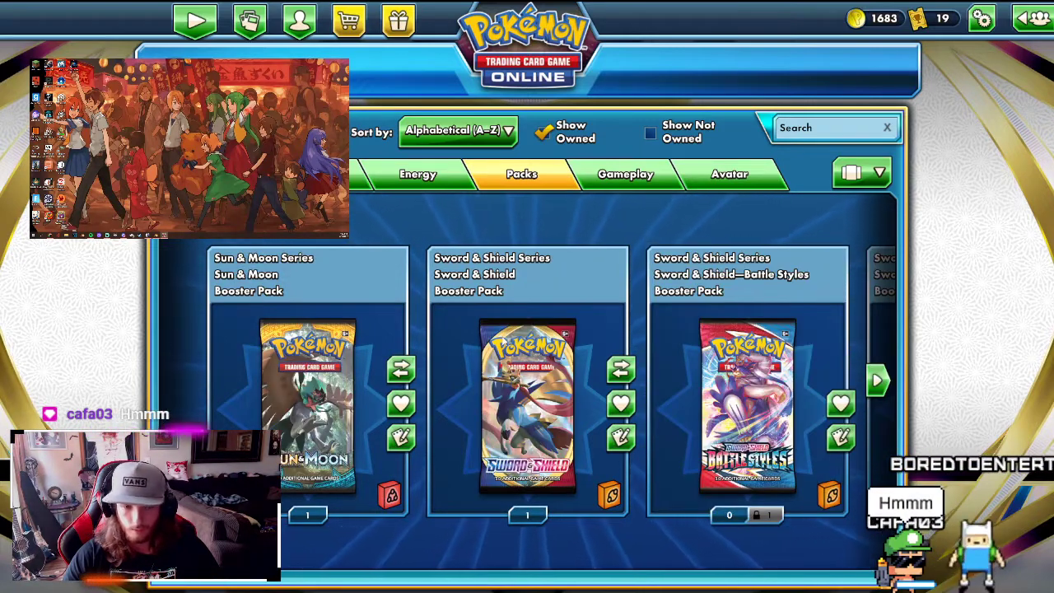
scroll(526, 379, down, 2)
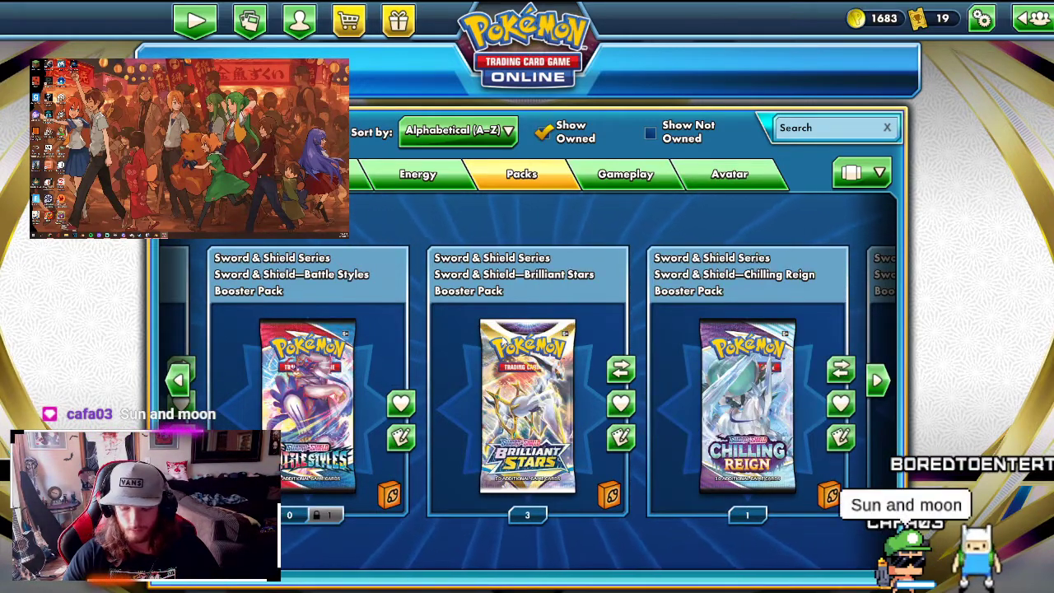
scroll(309, 512, up, 2)
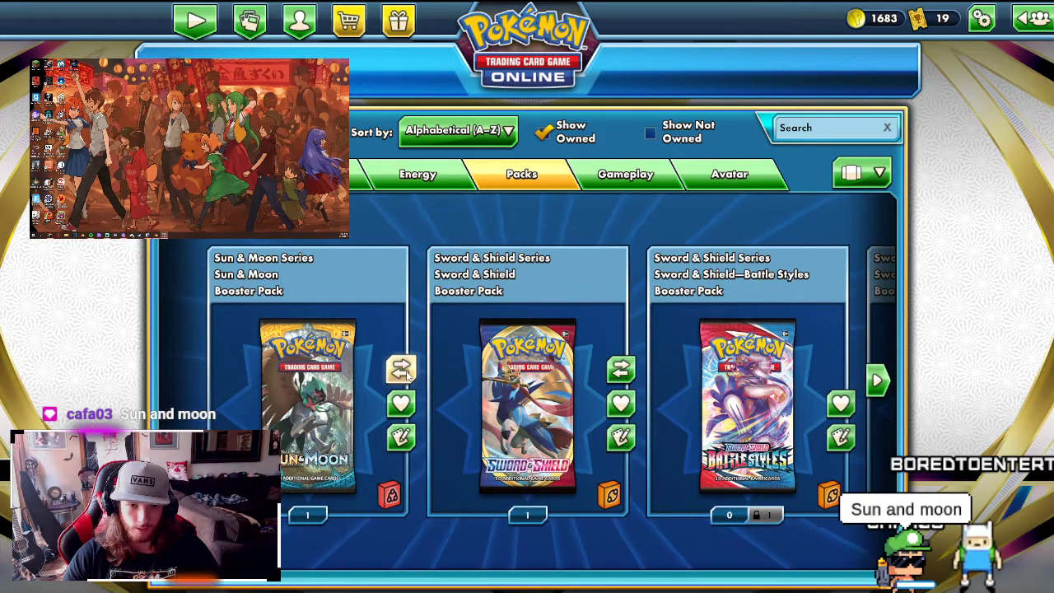
Step: Open the Sun & Moon booster pack and reveal its two face-down cards
mouse_move(359, 402)
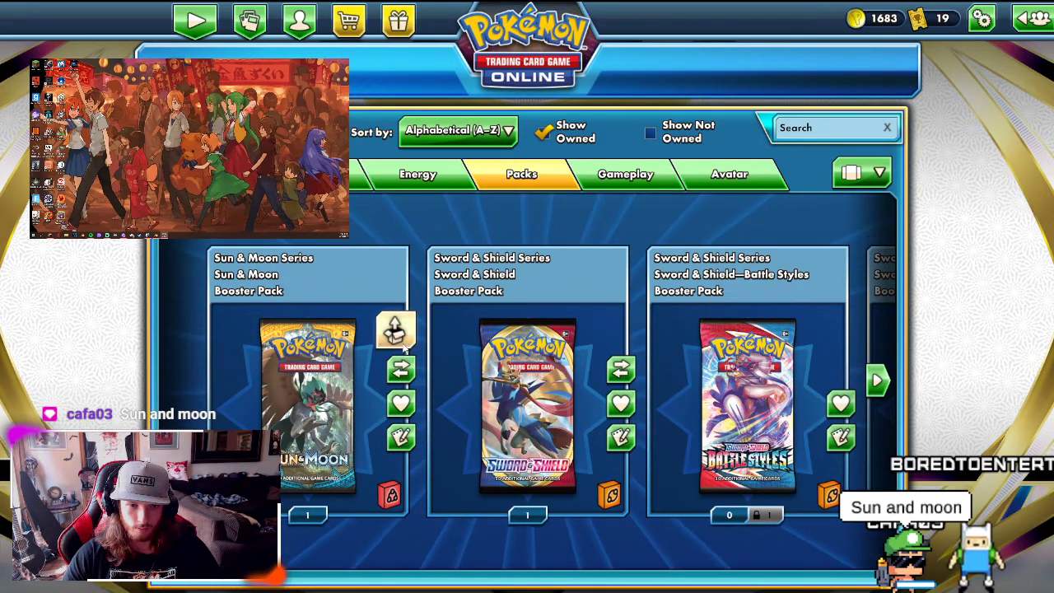
click(396, 330)
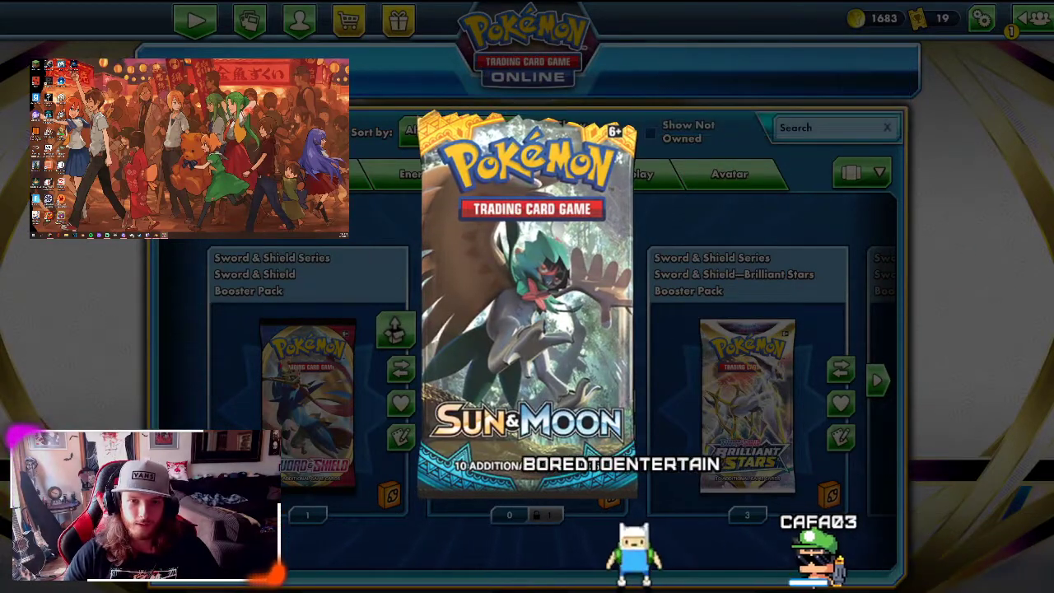
click(486, 196)
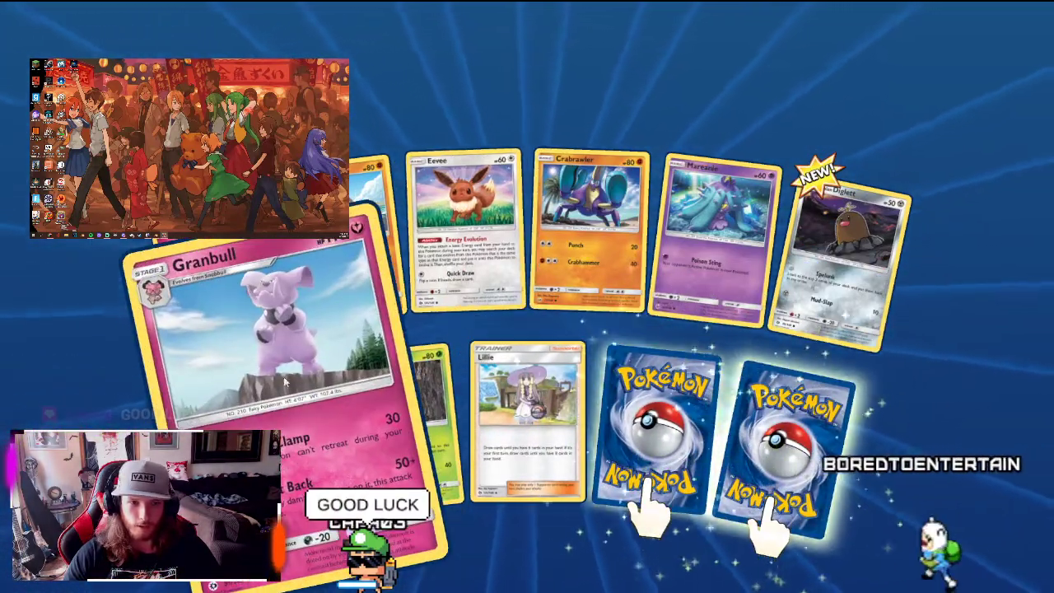
click(644, 494)
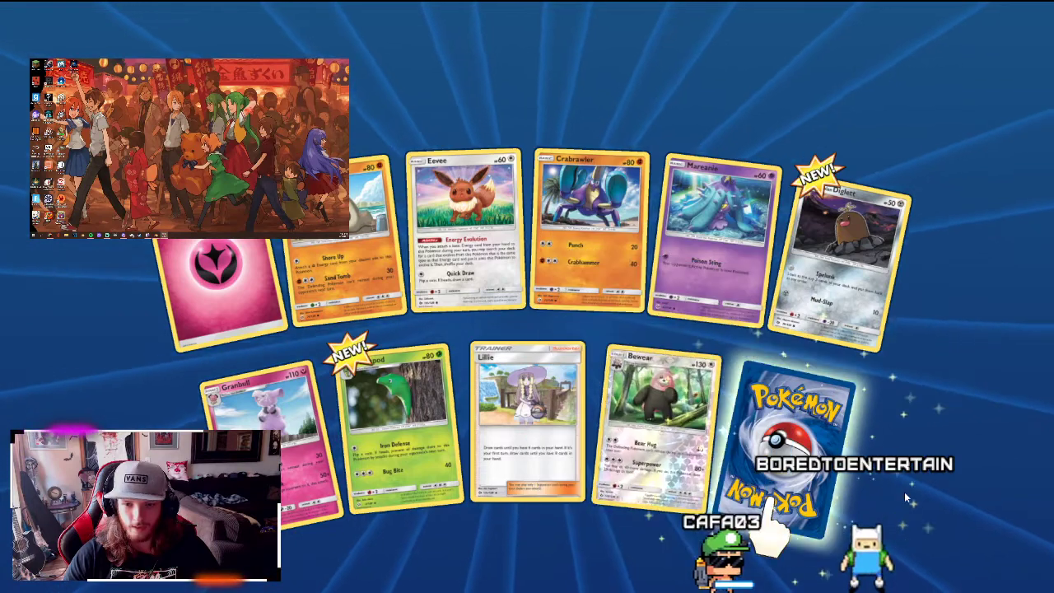
click(782, 486)
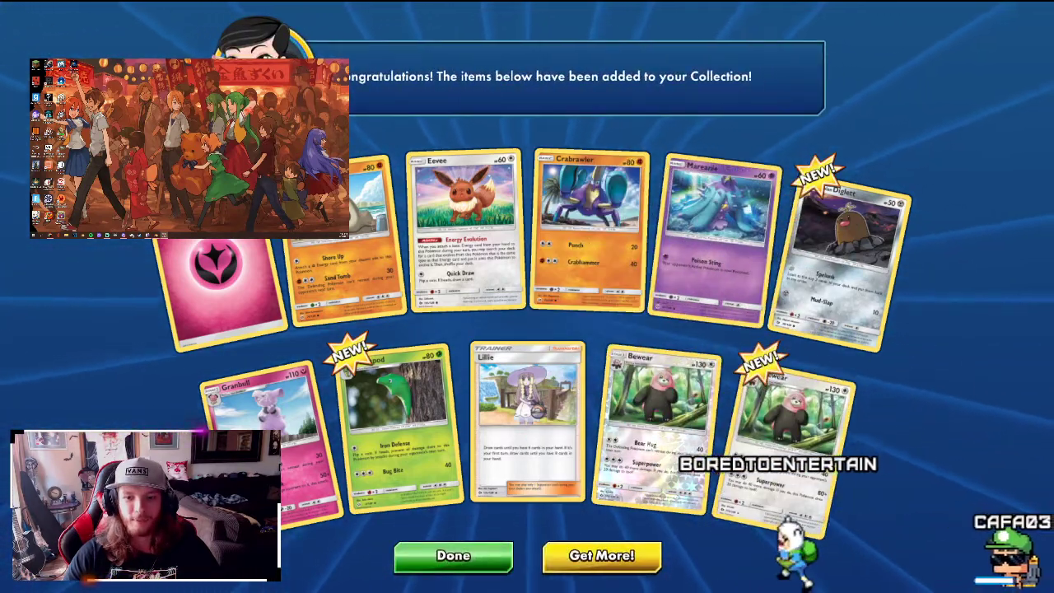
mouse_move(784, 453)
mouse_move(605, 427)
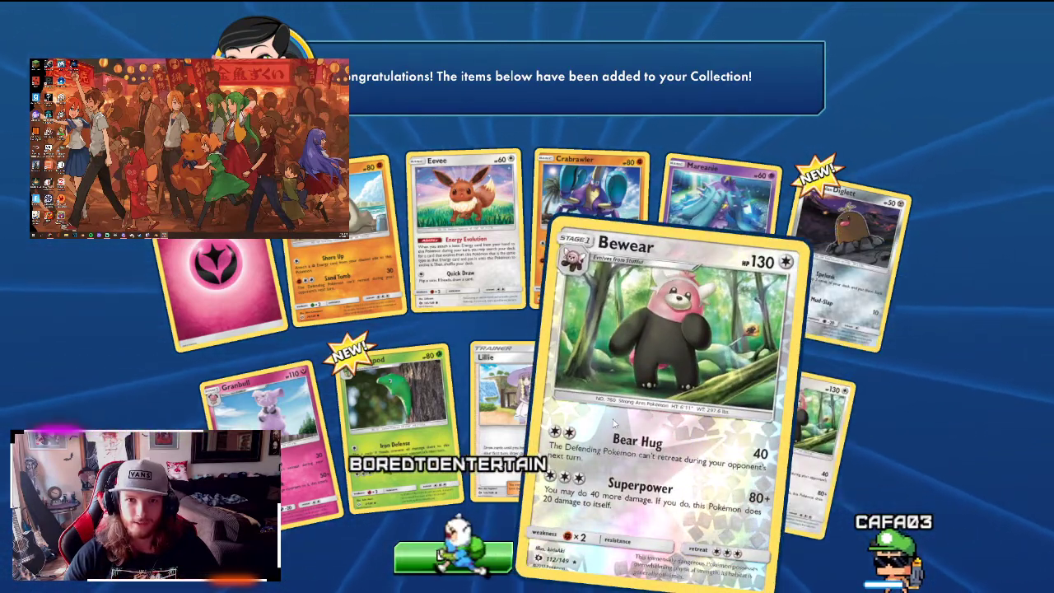
mouse_move(829, 454)
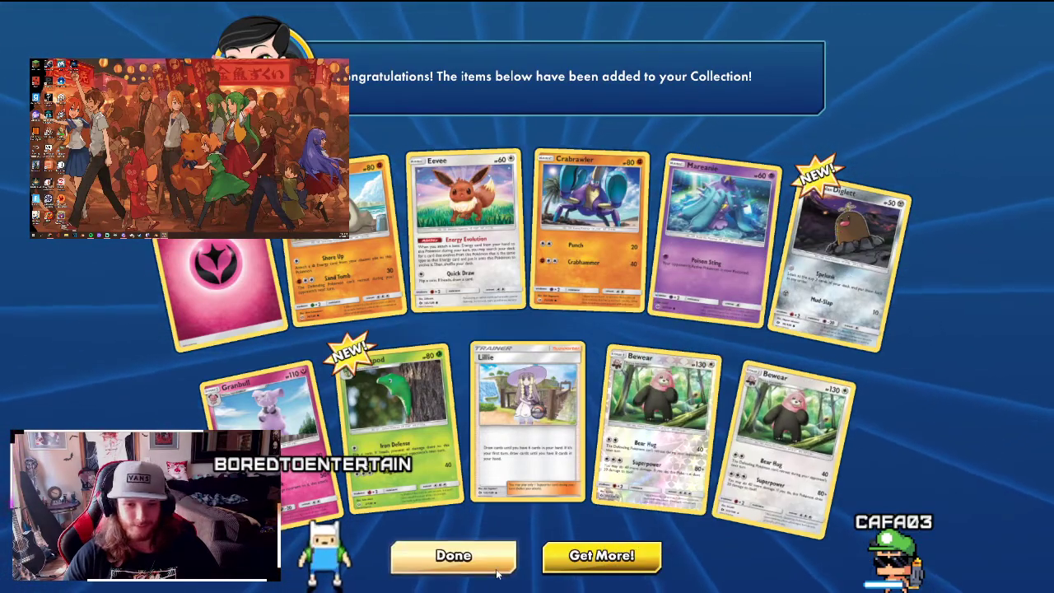
Step: Close the summary of cards from the opened pack and exit Pokémon Trading Card Game Online to return to Blender
click(477, 550)
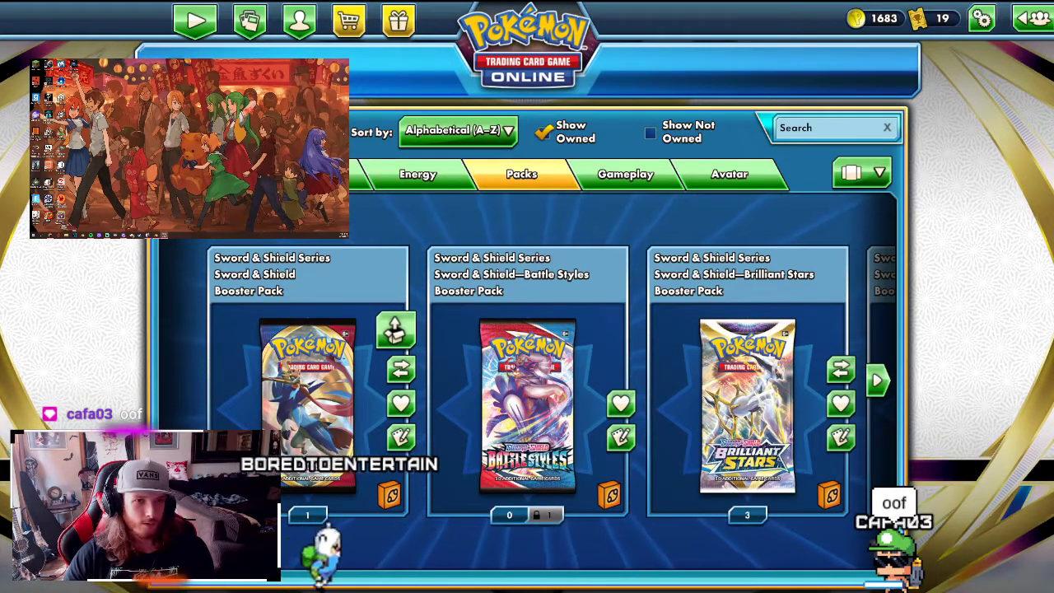
key(Escape)
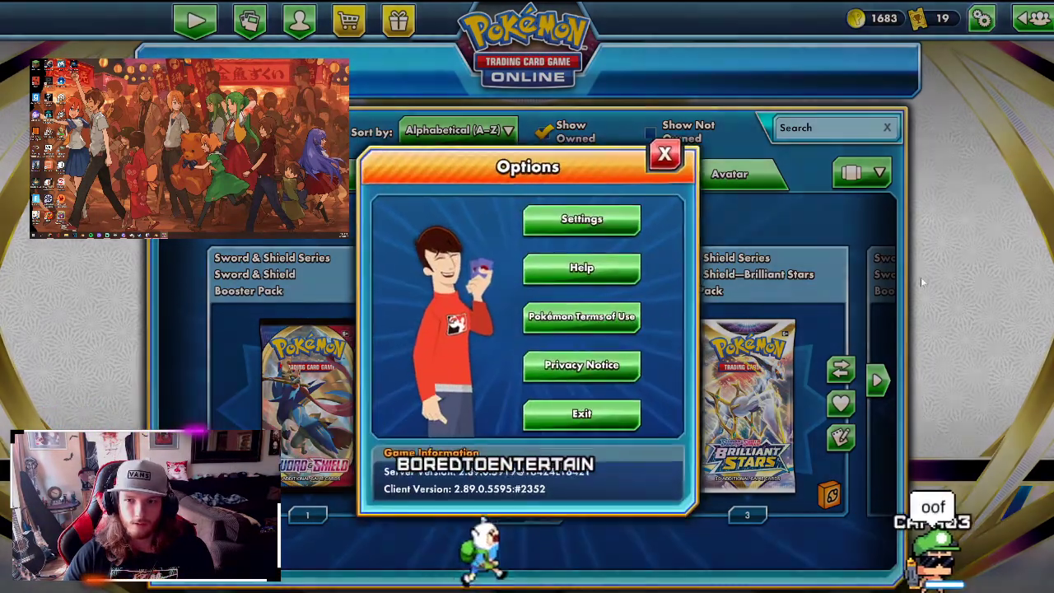
click(608, 416)
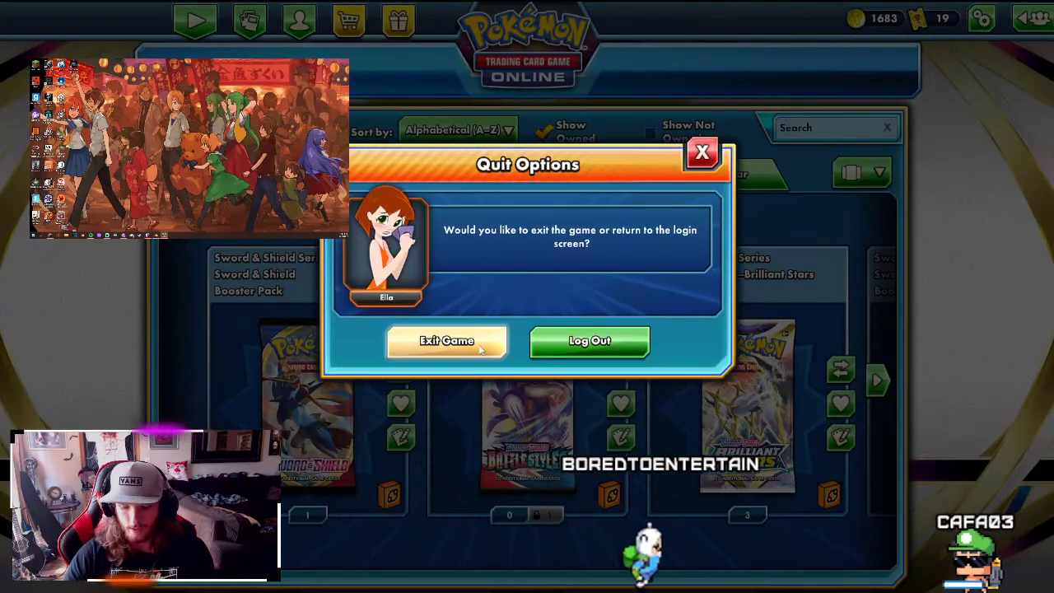
click(476, 349)
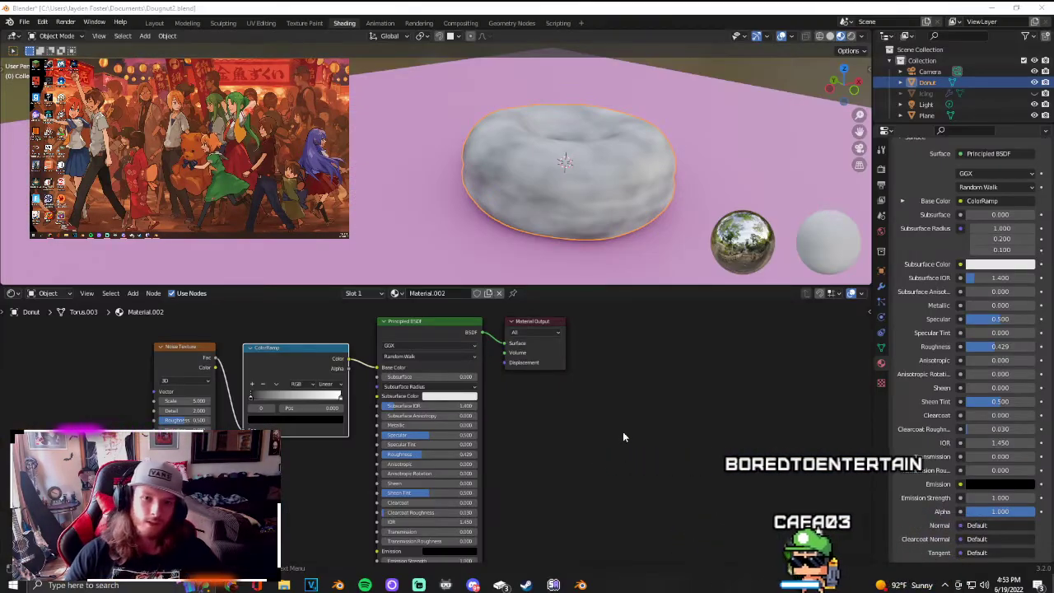
Step: Examine the ColorRamp node's color mode and interpolation options, keeping the interpolation on Linear
scroll(623, 433, down, 1)
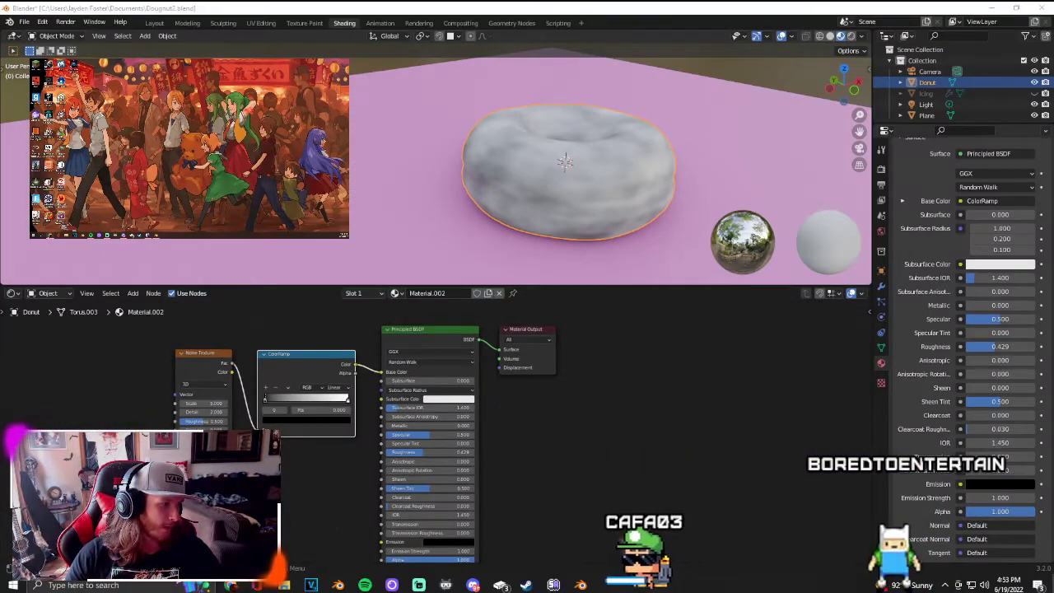
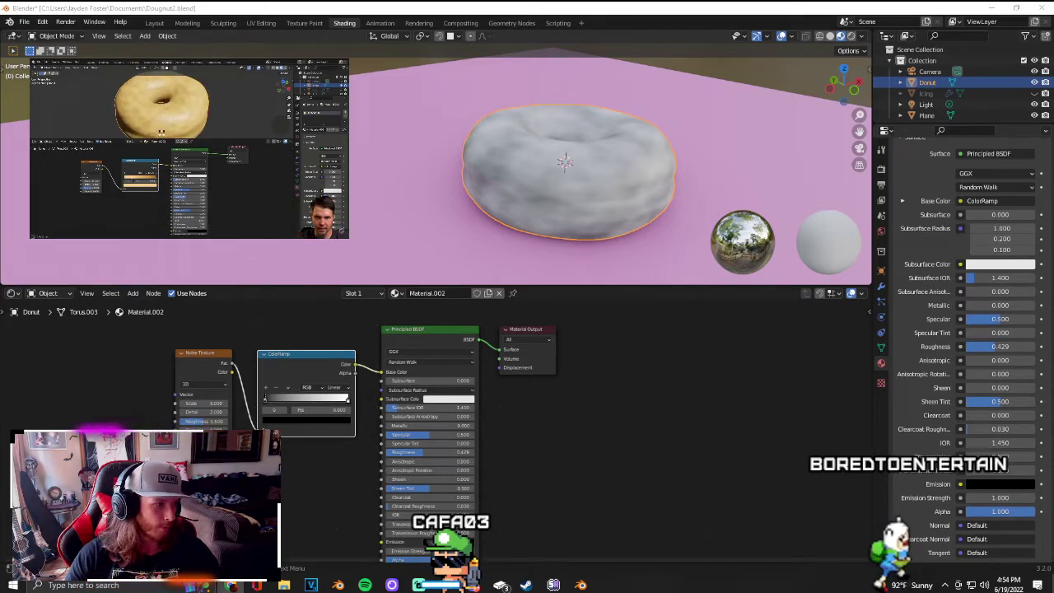
mouse_move(224, 192)
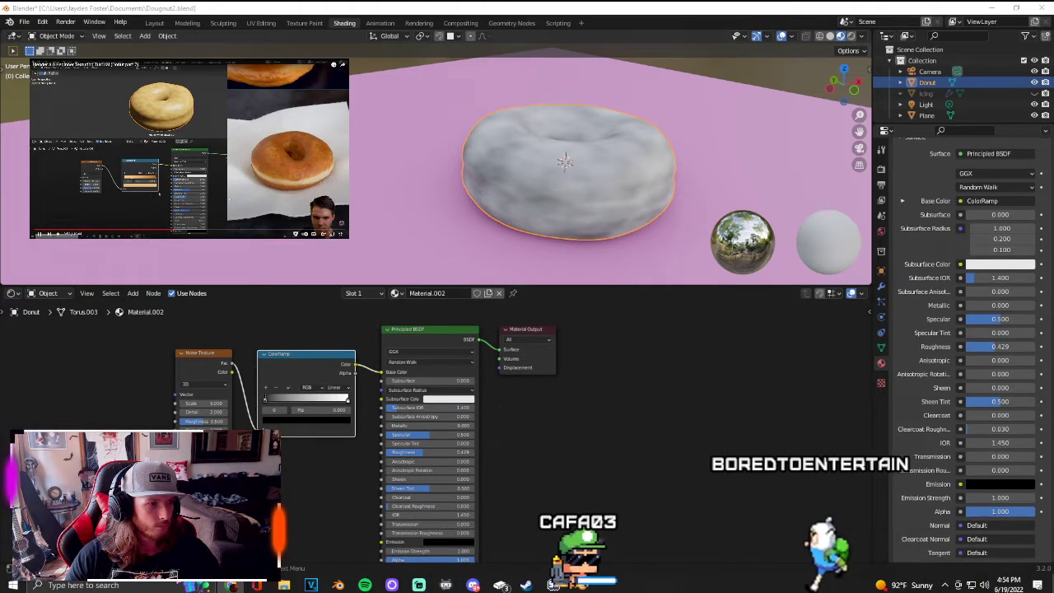
scroll(297, 398, up, 1)
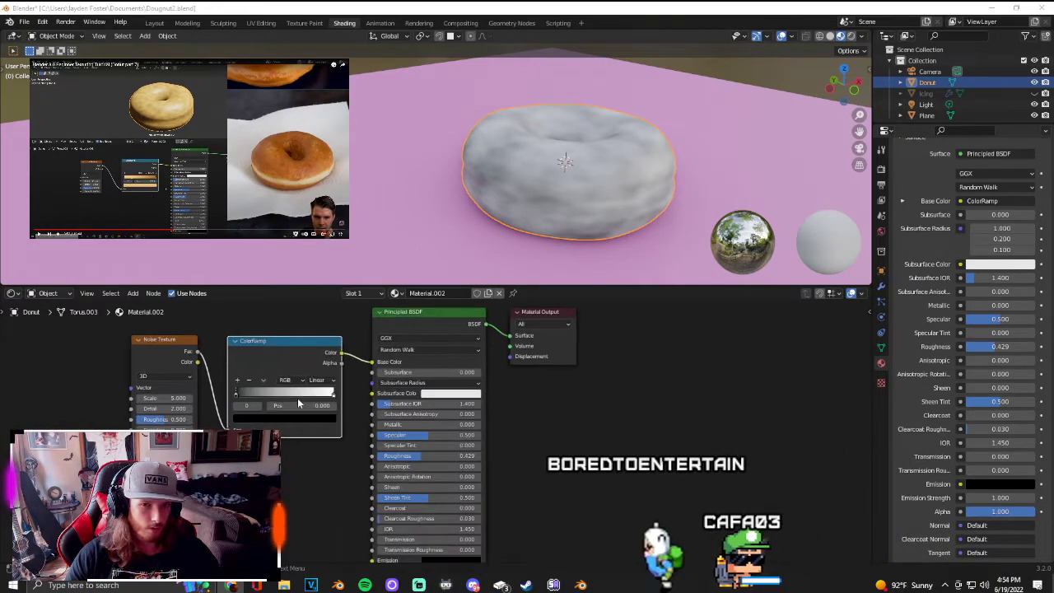
scroll(297, 397, up, 2)
scroll(260, 386, up, 1)
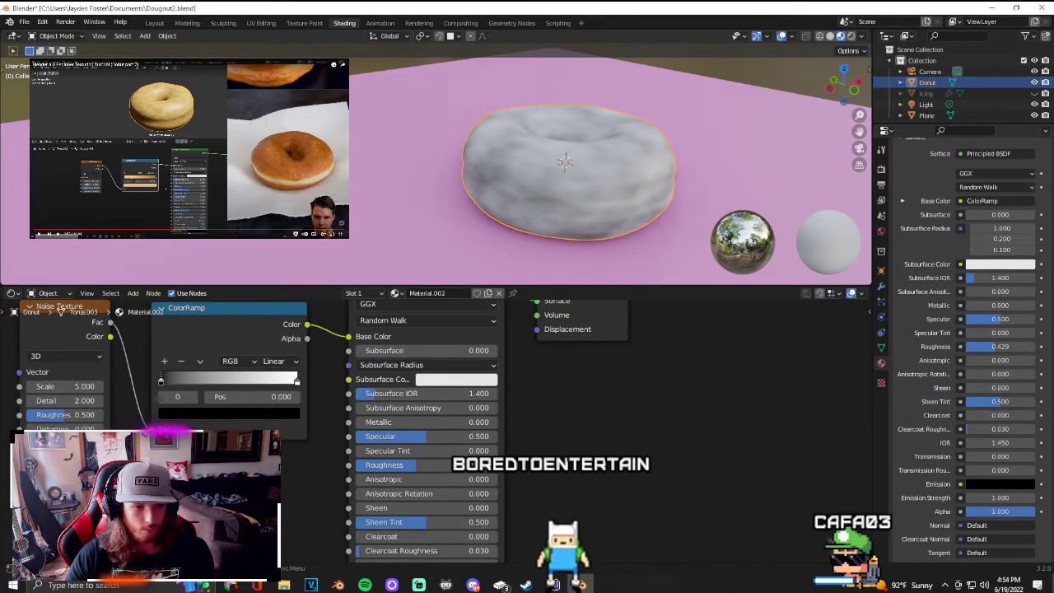
middle_drag(148, 474, 354, 517)
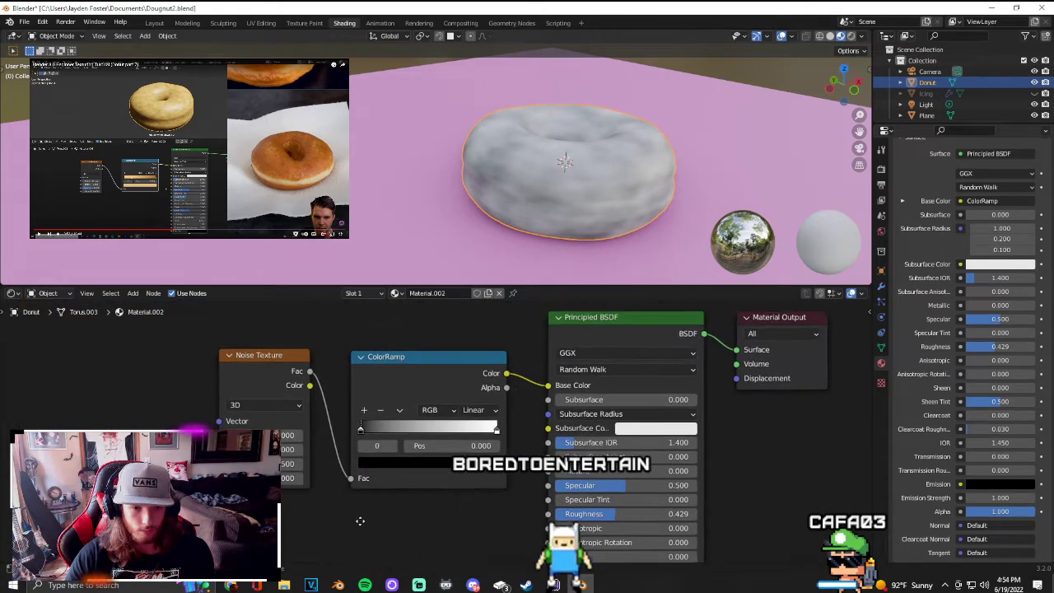
scroll(354, 516, up, 2)
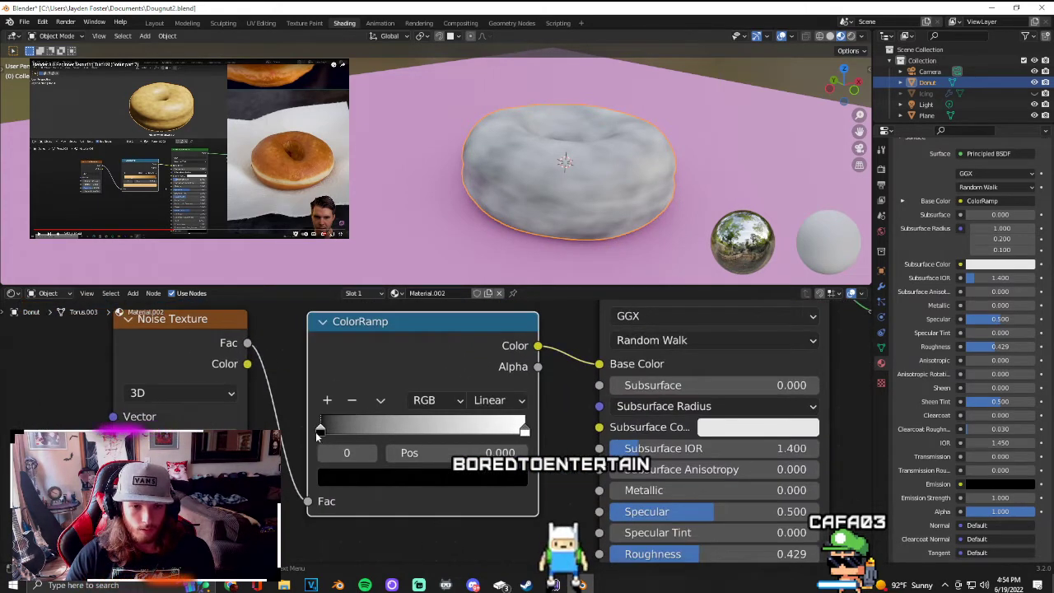
right_click(321, 434)
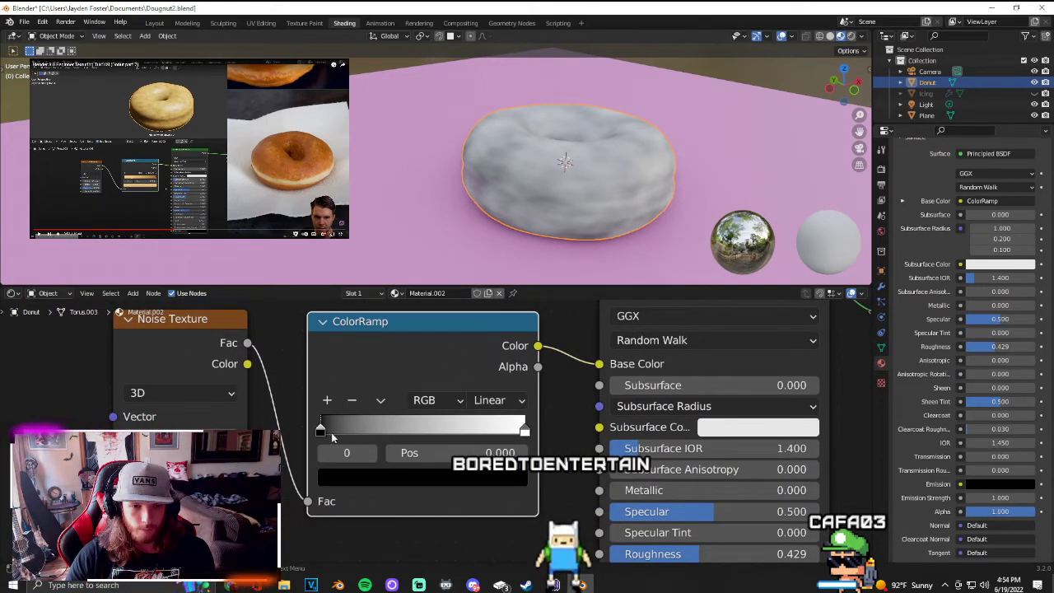
click(432, 401)
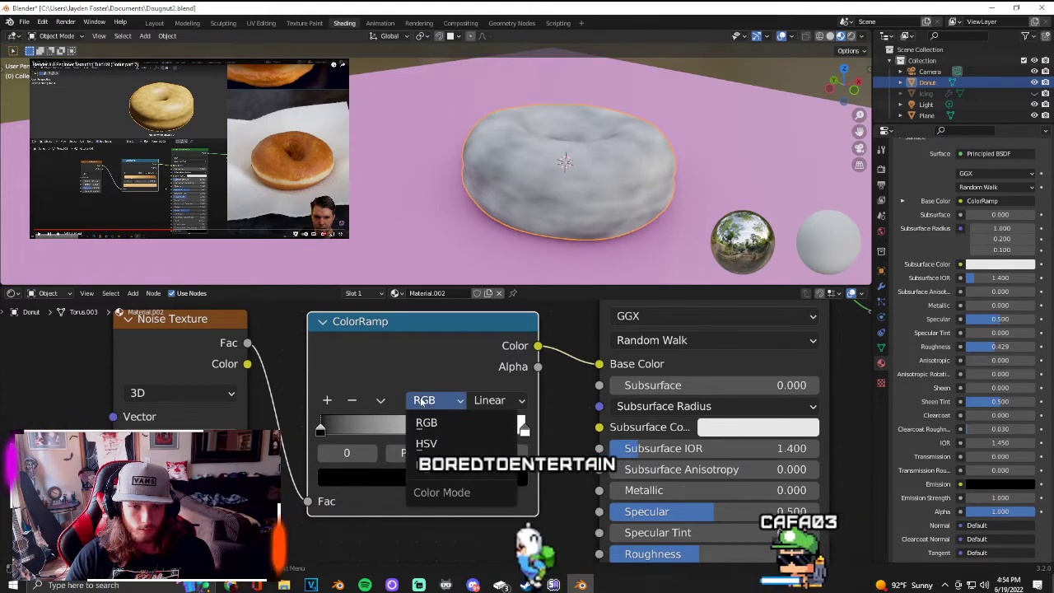
scroll(391, 434, down, 1)
scroll(391, 434, down, 1)
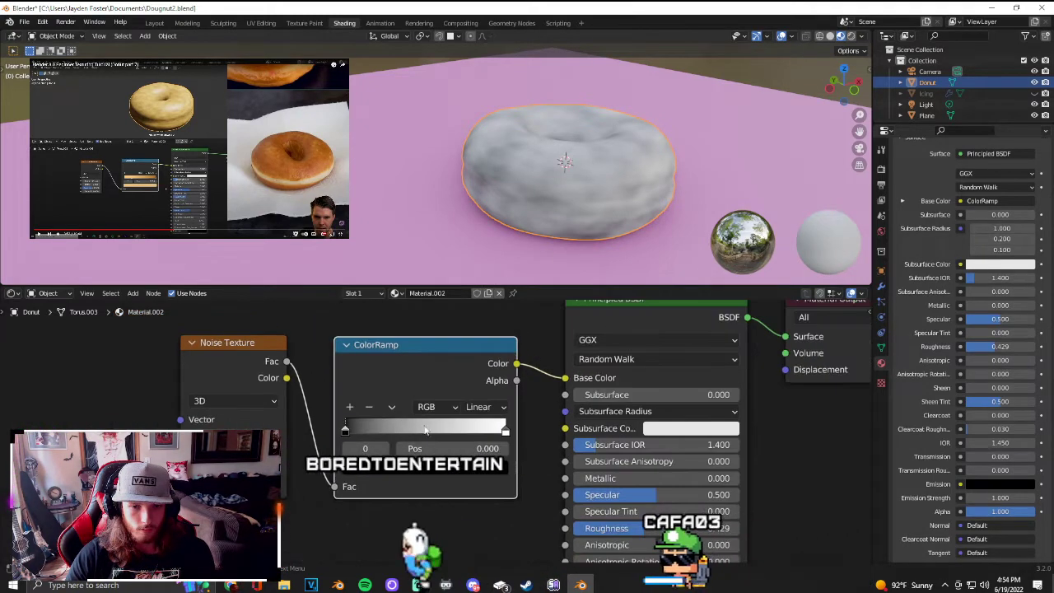
click(482, 438)
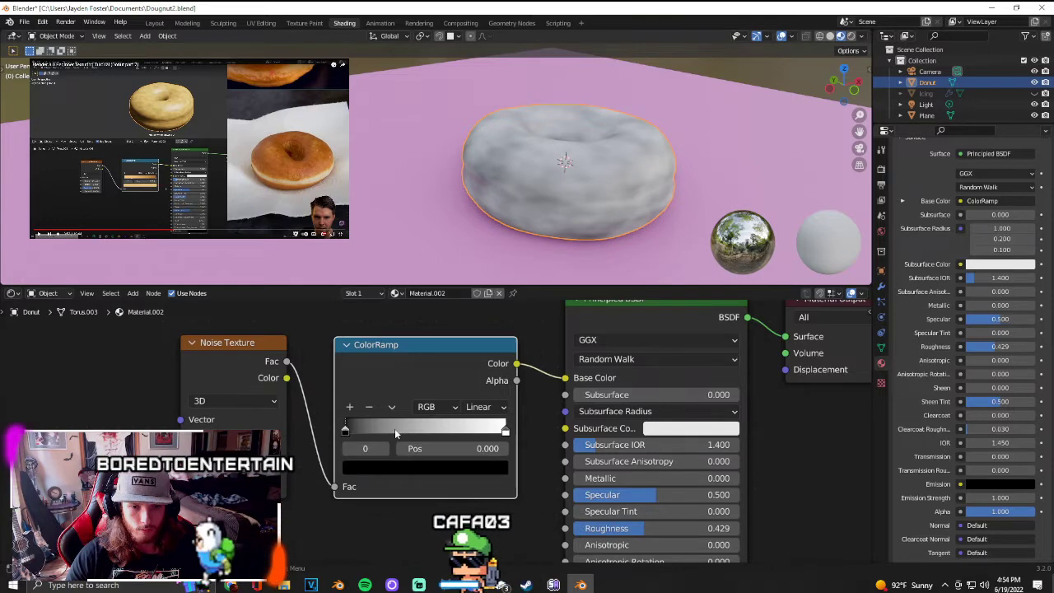
click(346, 431)
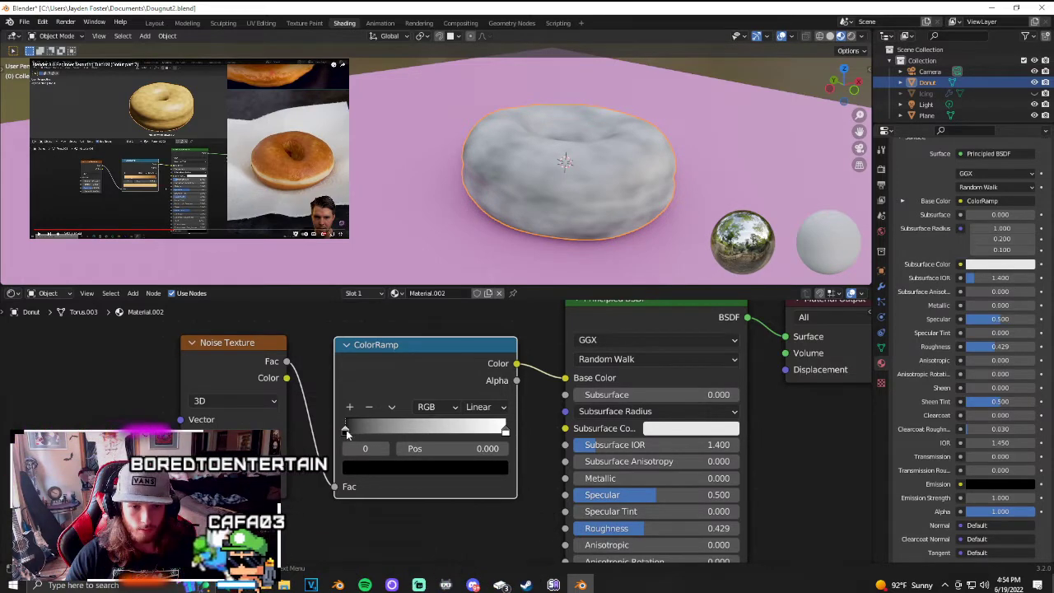
drag(346, 437, 346, 433)
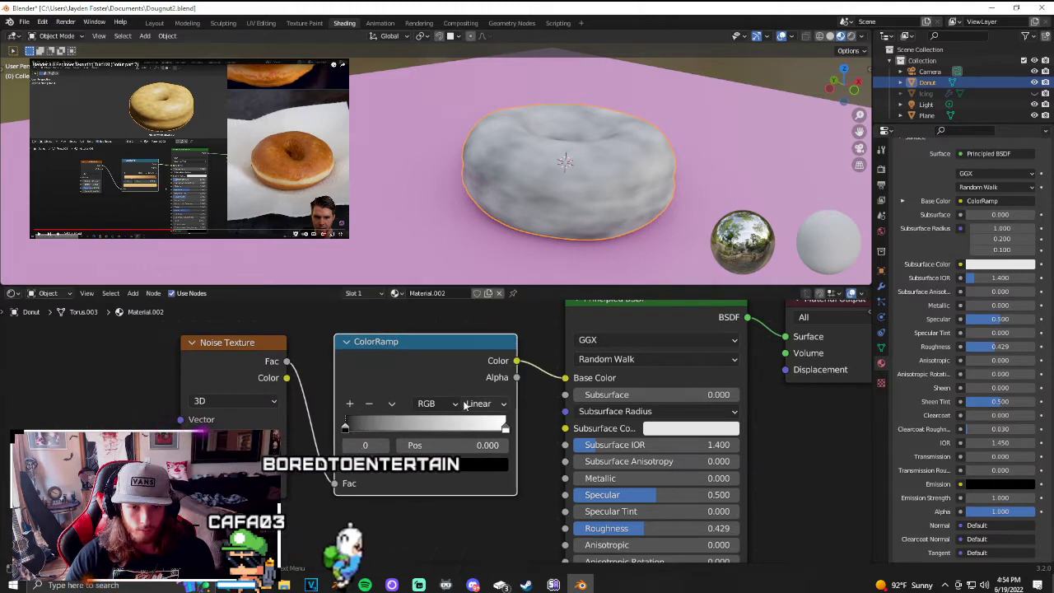
click(482, 404)
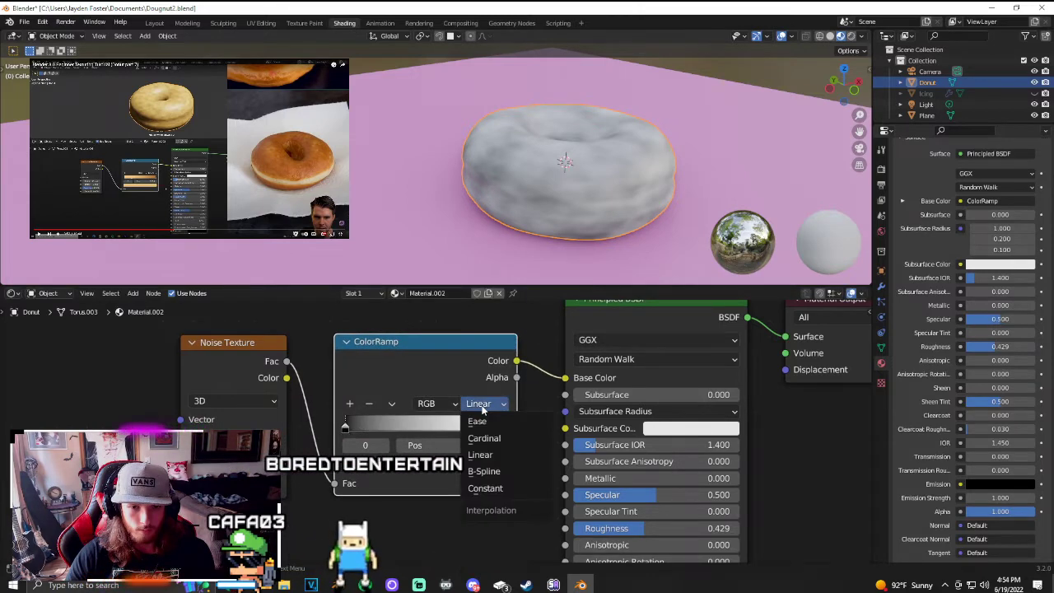
click(480, 455)
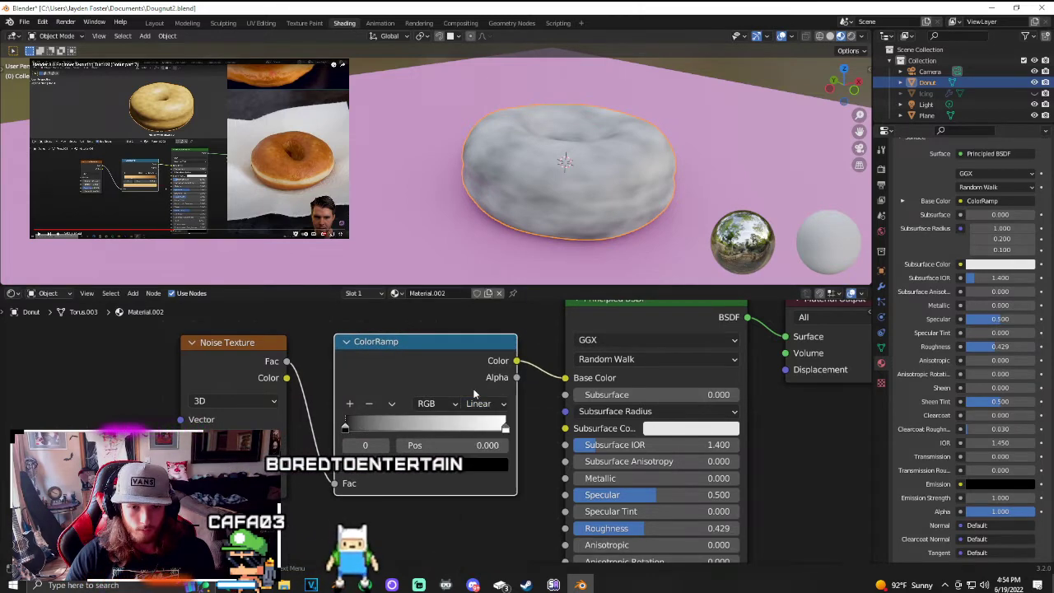
Step: Try to pick a new color for the ColorRamp's black stop
click(364, 465)
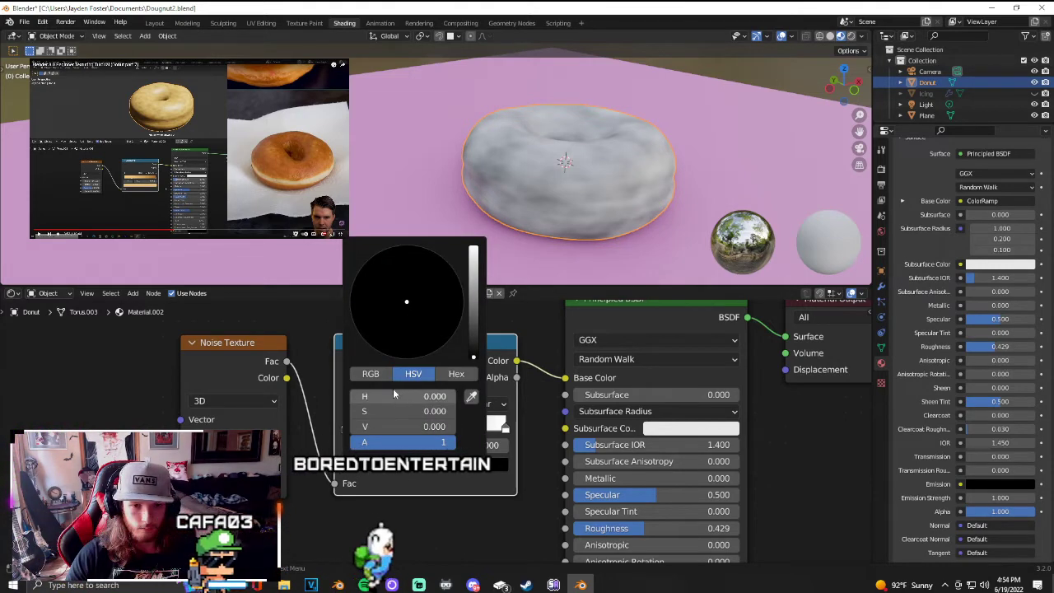
click(370, 373)
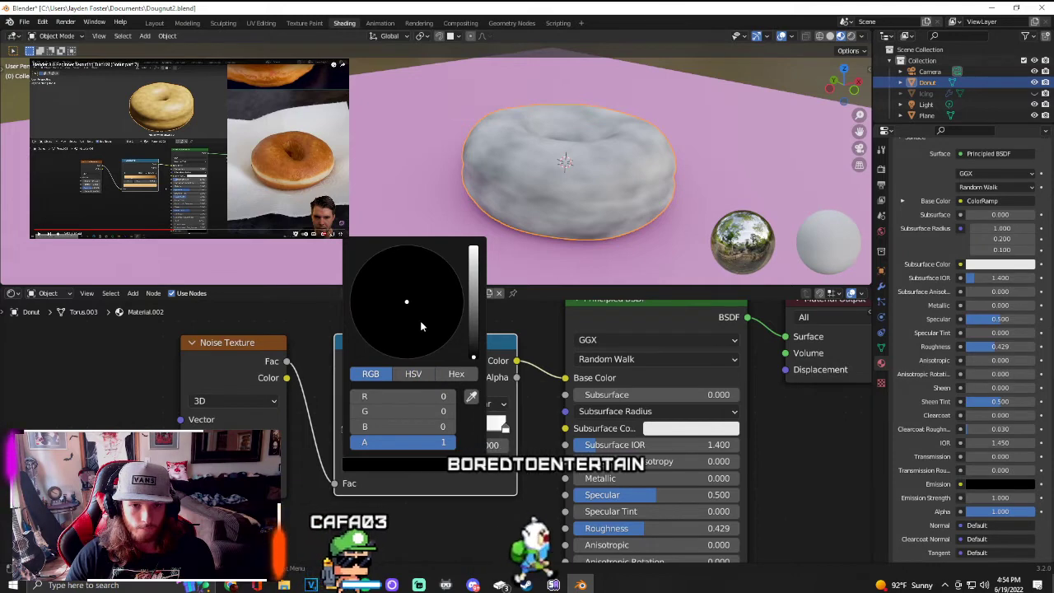
drag(413, 319, 447, 306)
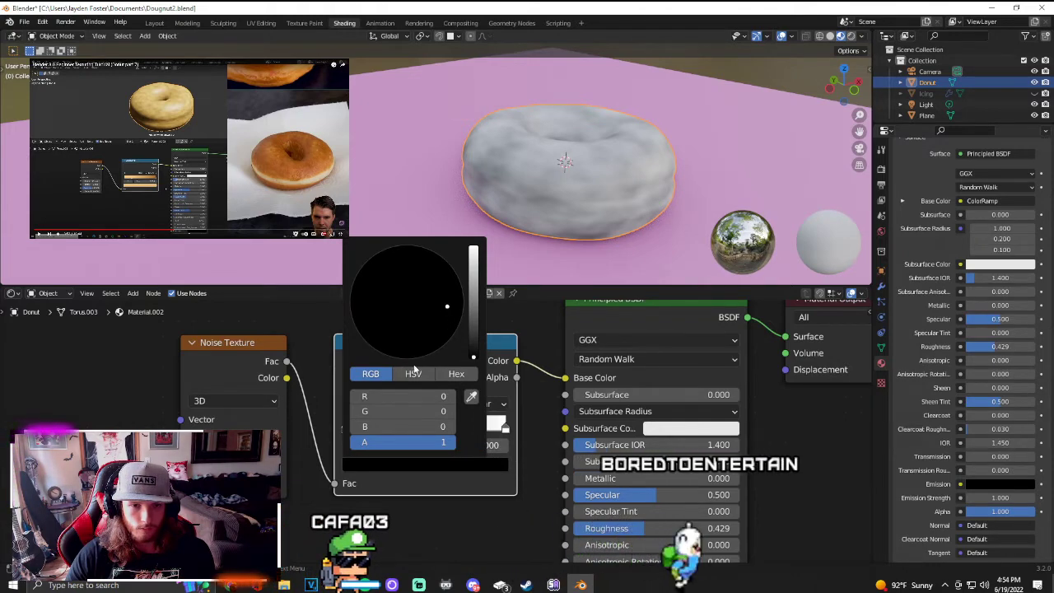
mouse_move(392, 442)
mouse_down()
mouse_move(288, 442)
mouse_move(393, 442)
mouse_up()
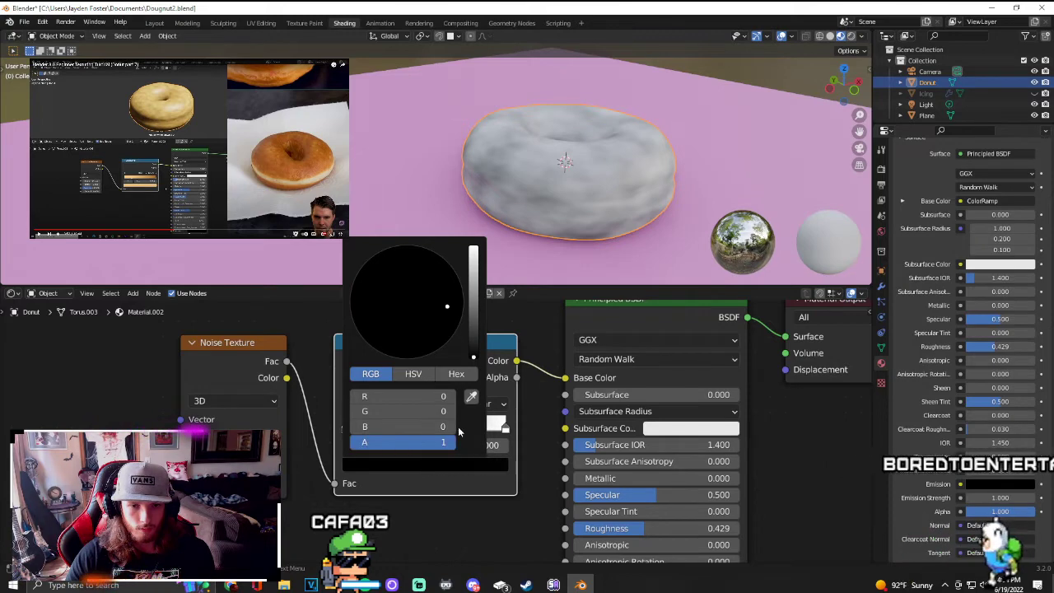
click(459, 374)
click(372, 375)
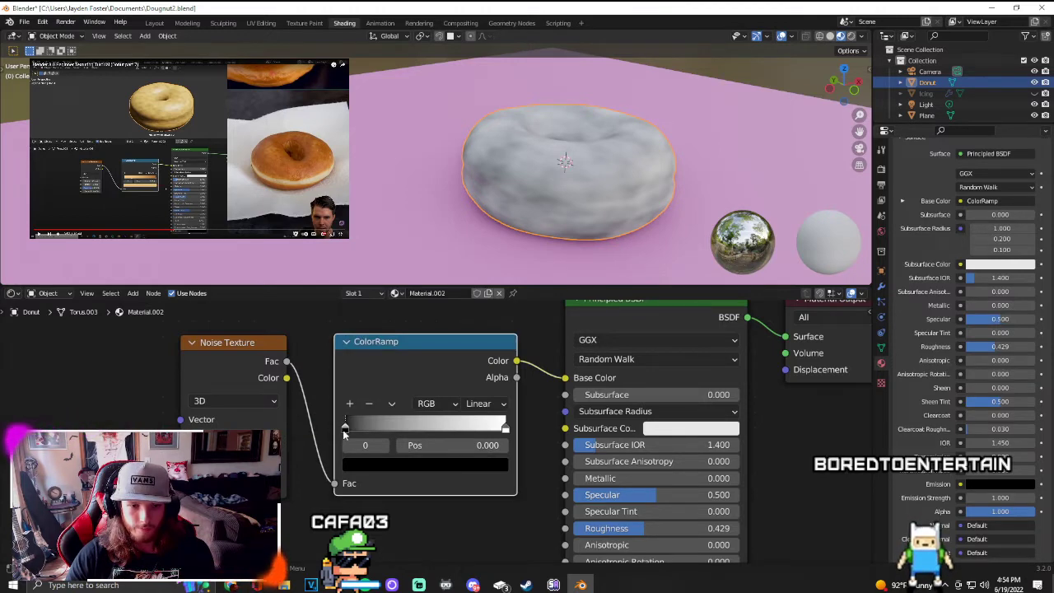
click(379, 464)
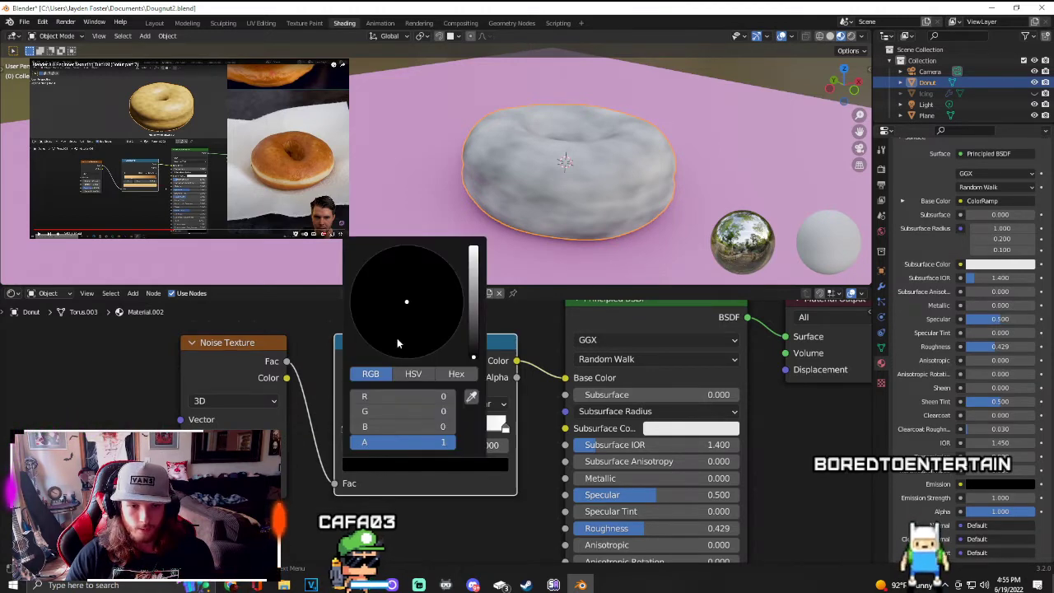
click(164, 231)
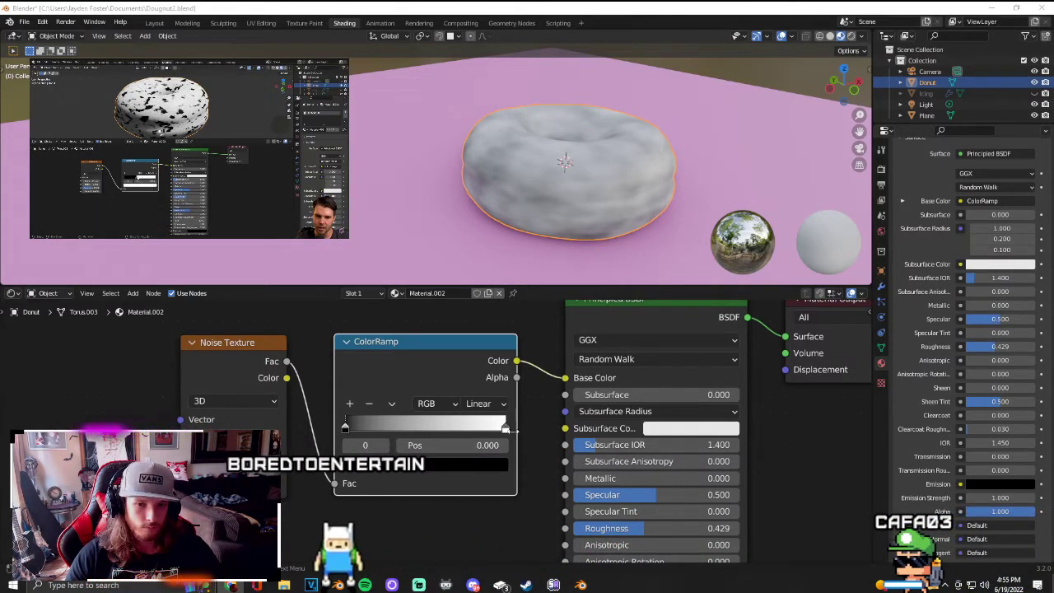
Step: Move the ColorRamp's white stop to 0.600 and its black stop to 0.277, and recolor the black stop light orange
mouse_move(484, 430)
mouse_down()
mouse_move(384, 427)
mouse_move(438, 426)
mouse_move(393, 425)
mouse_up()
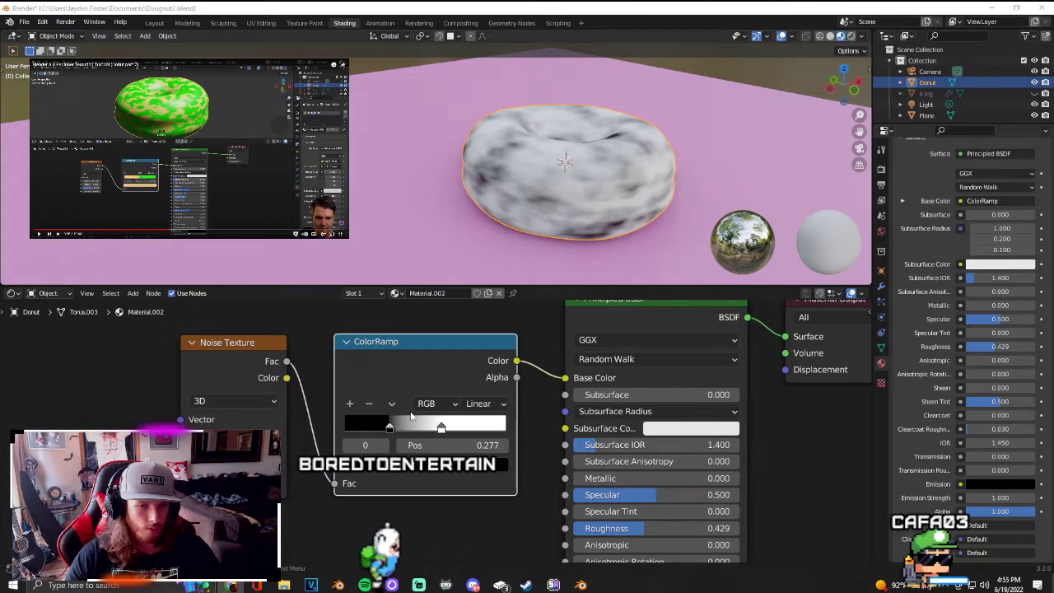
click(407, 464)
click(414, 375)
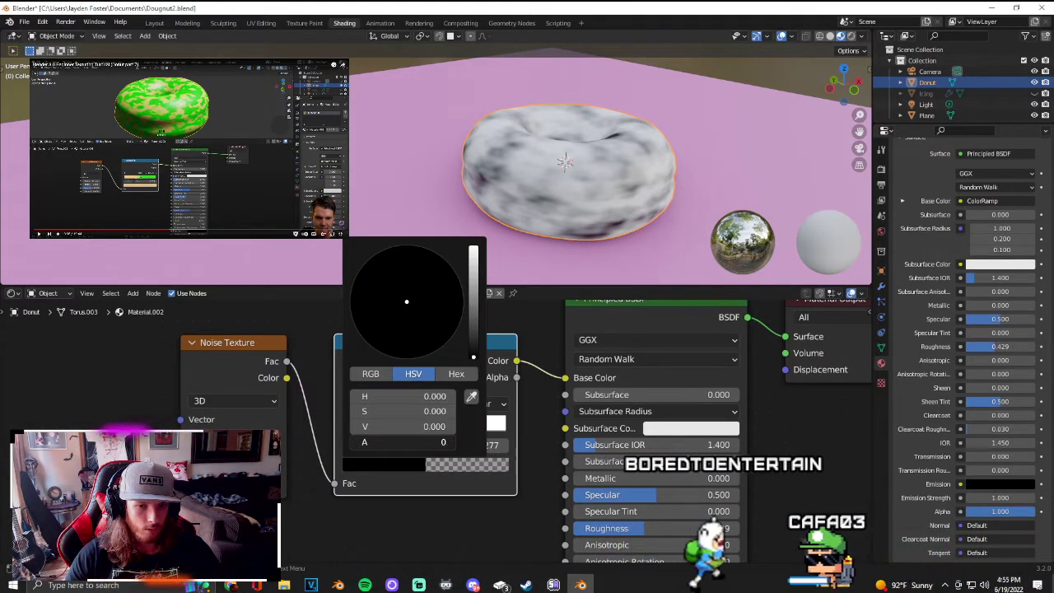
drag(387, 426, 455, 426)
mouse_move(387, 310)
mouse_down()
mouse_move(398, 326)
mouse_move(389, 332)
mouse_up()
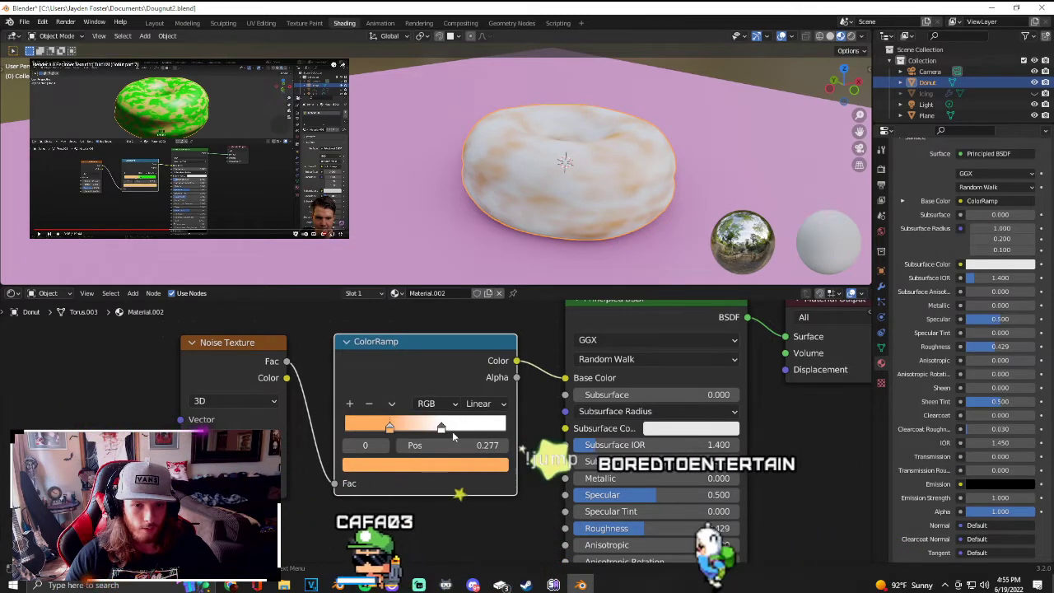
Step: Recolor the ColorRamp's white stop orange and move it to position 0.745
click(441, 426)
click(436, 464)
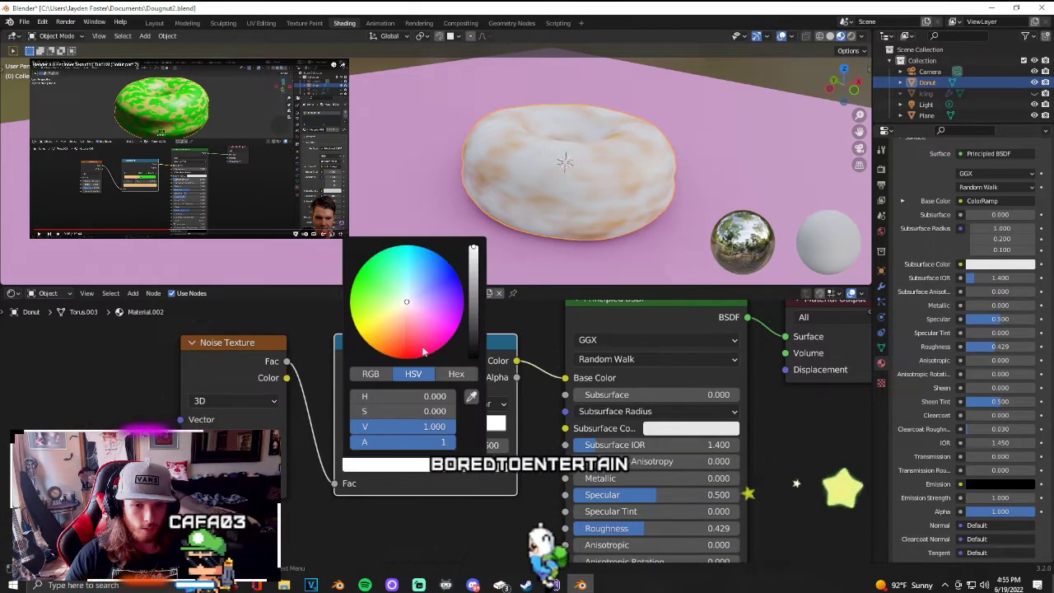
drag(406, 305, 385, 329)
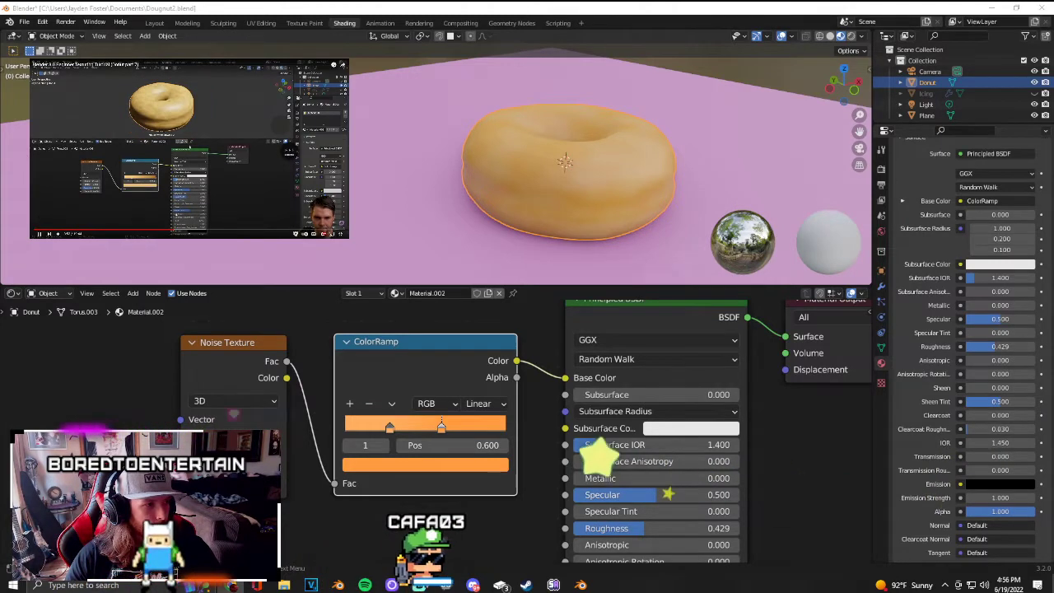
drag(441, 428, 465, 428)
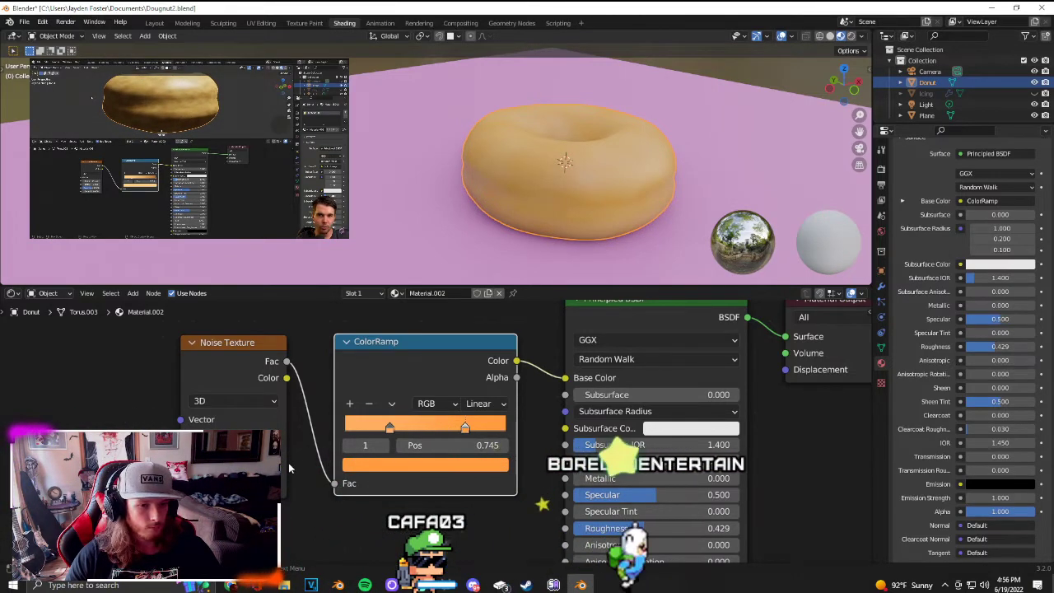
Step: Search the add-ons in the preferences for "node" and close the preferences
mouse_move(174, 126)
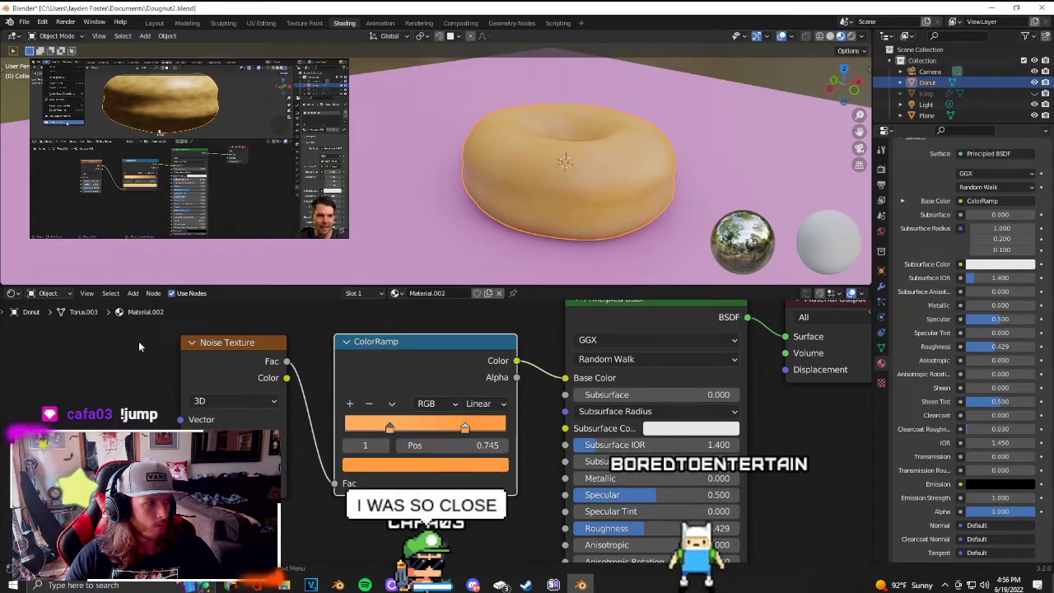
click(41, 21)
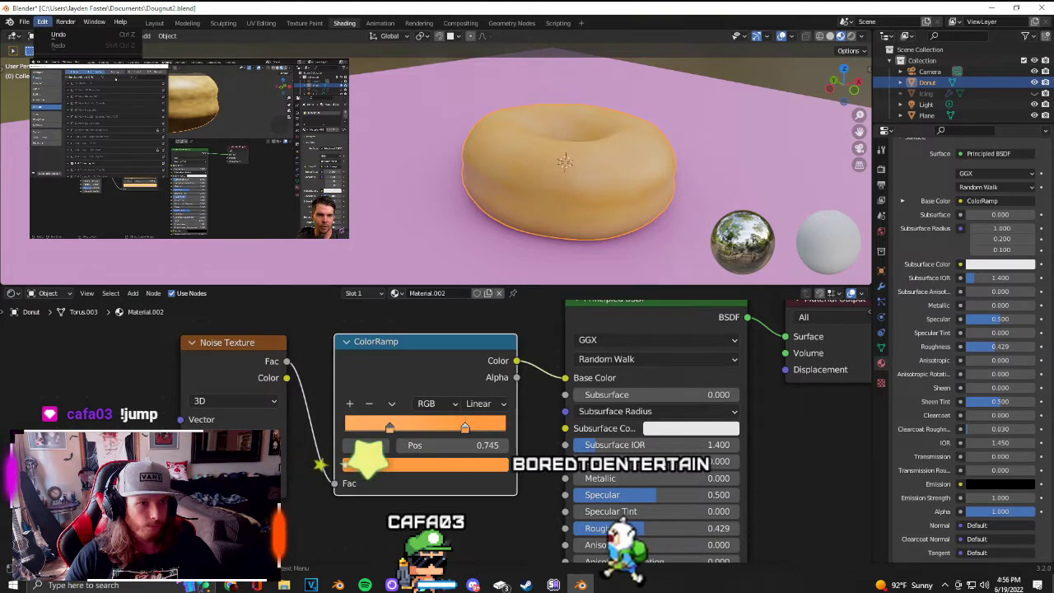
click(62, 230)
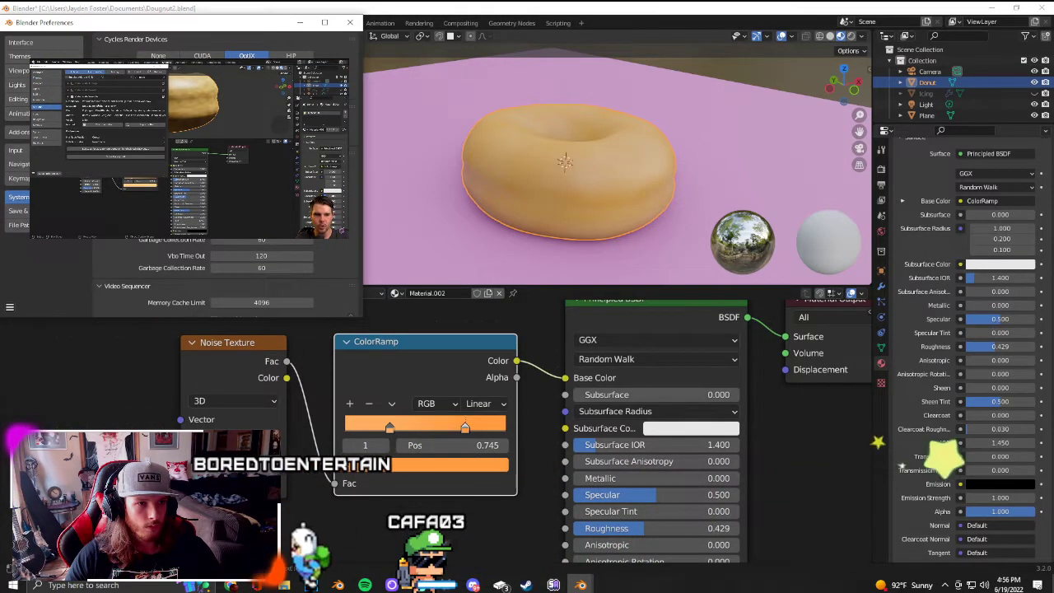
click(19, 132)
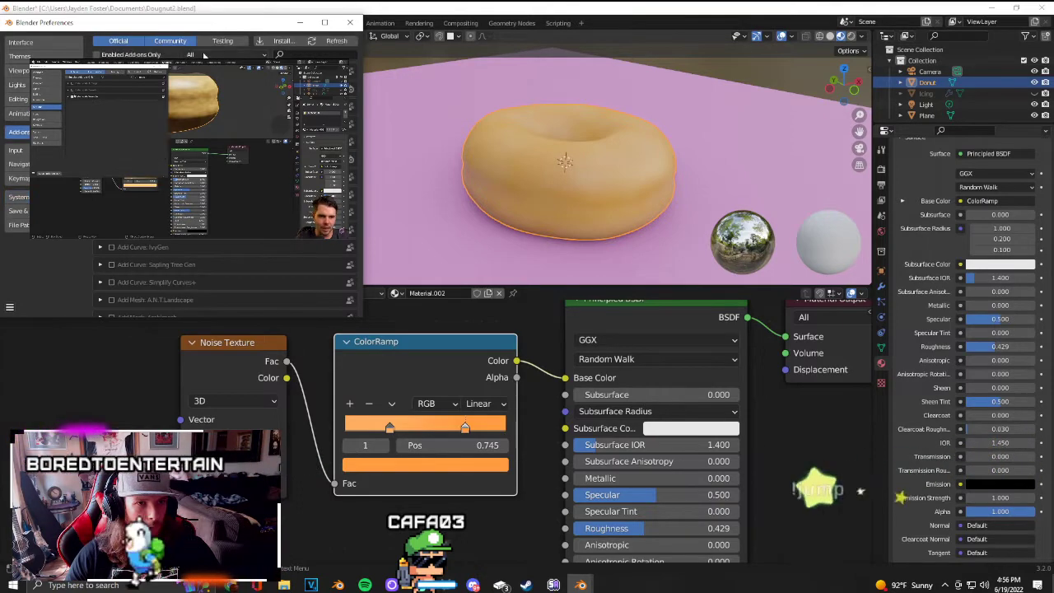
click(308, 55)
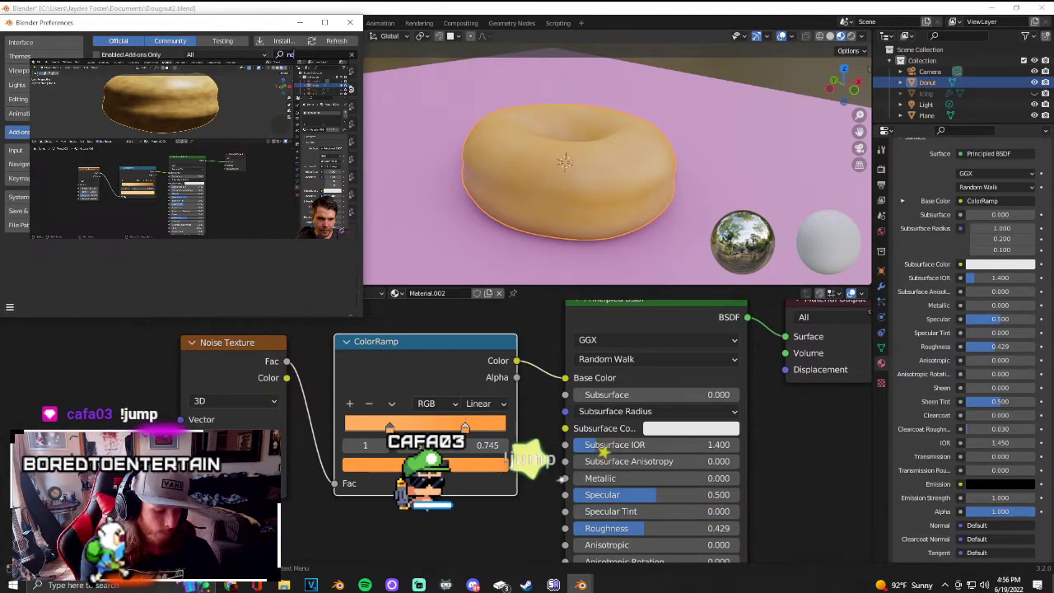
text(node)
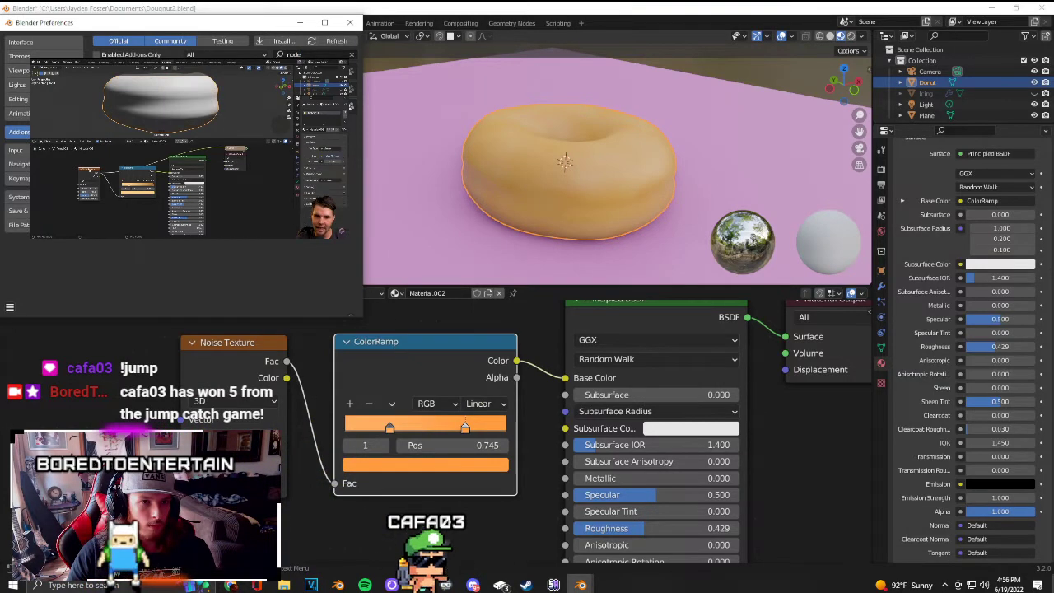
click(351, 23)
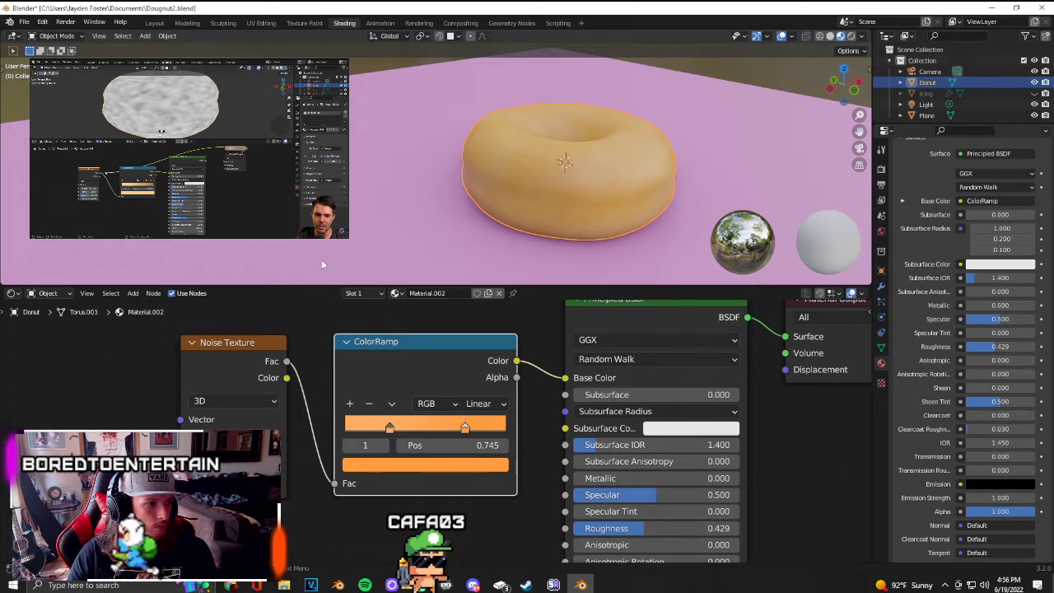
Step: Preview the Noise Texture node on the donut, and switch the preview back to the Principled BSDF
ctrl+shift+click(202, 346)
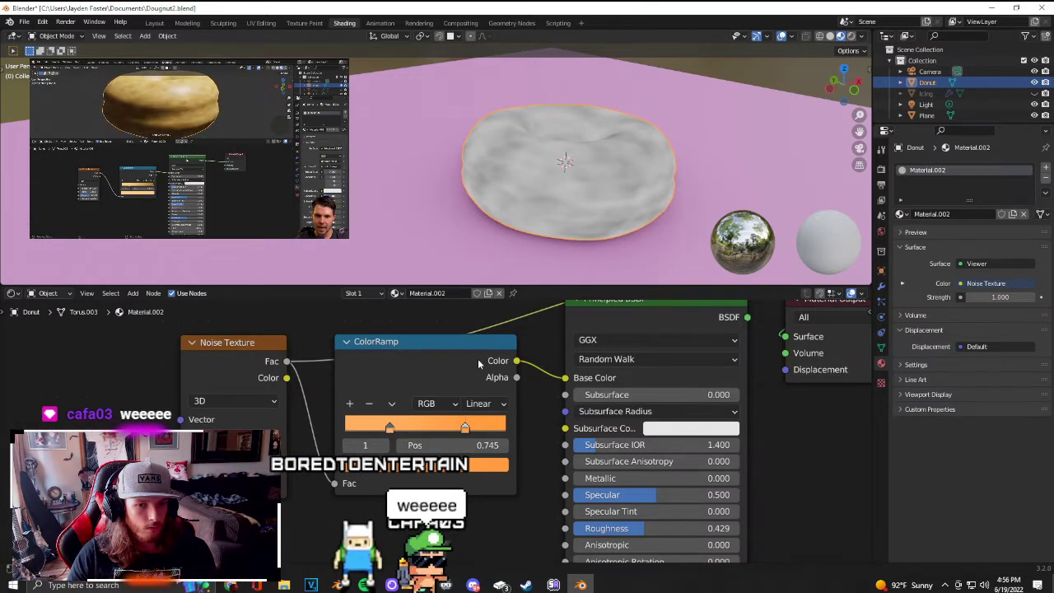
scroll(382, 374, down, 2)
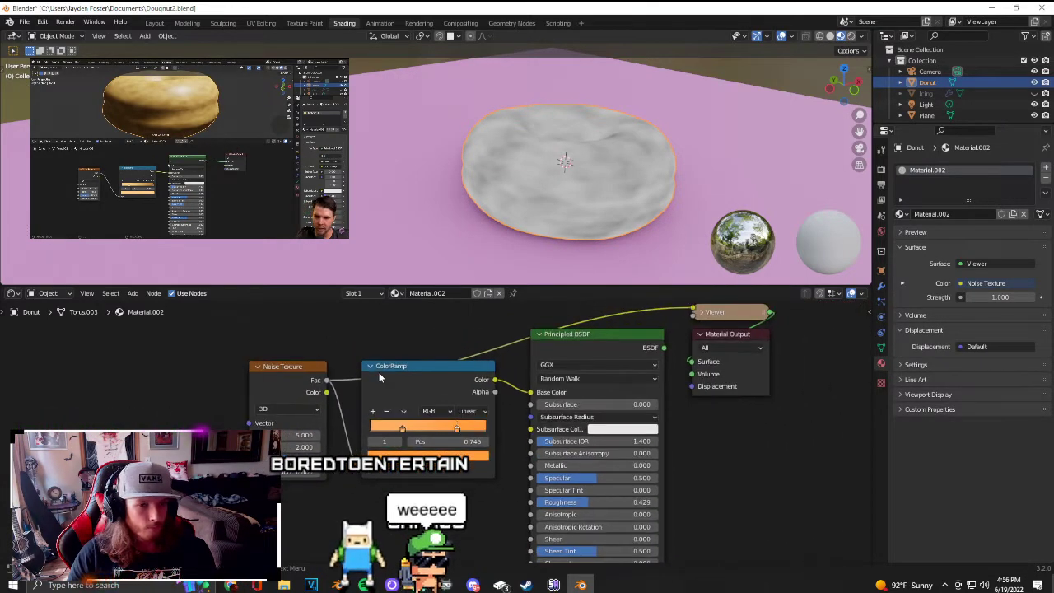
ctrl+shift+click(635, 362)
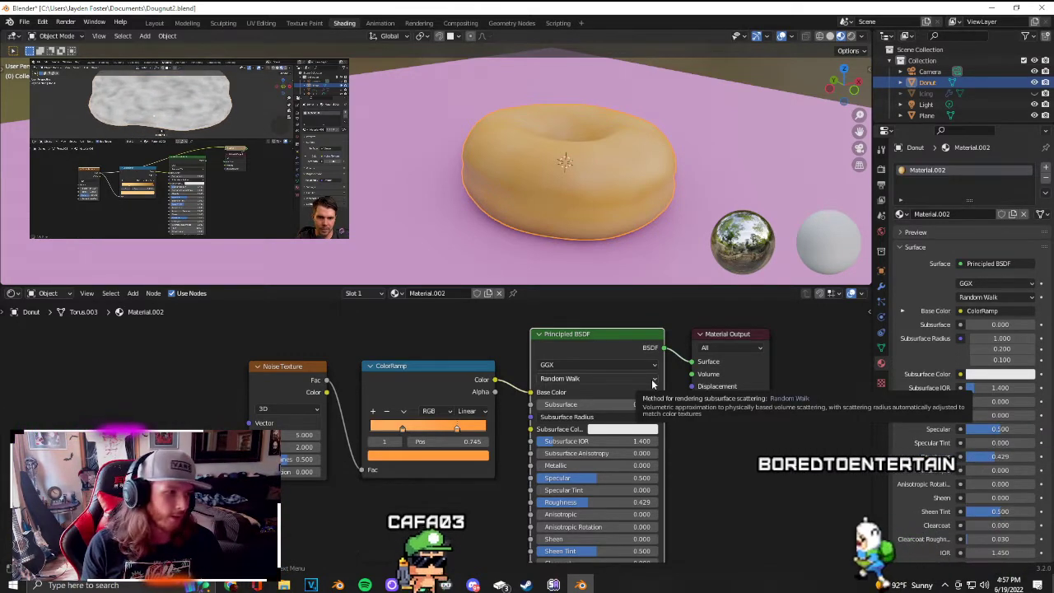
Step: Add a Texture Coordinate node before the Noise Texture and connect its Object output to the Noise Texture's Vector input
mouse_move(193, 103)
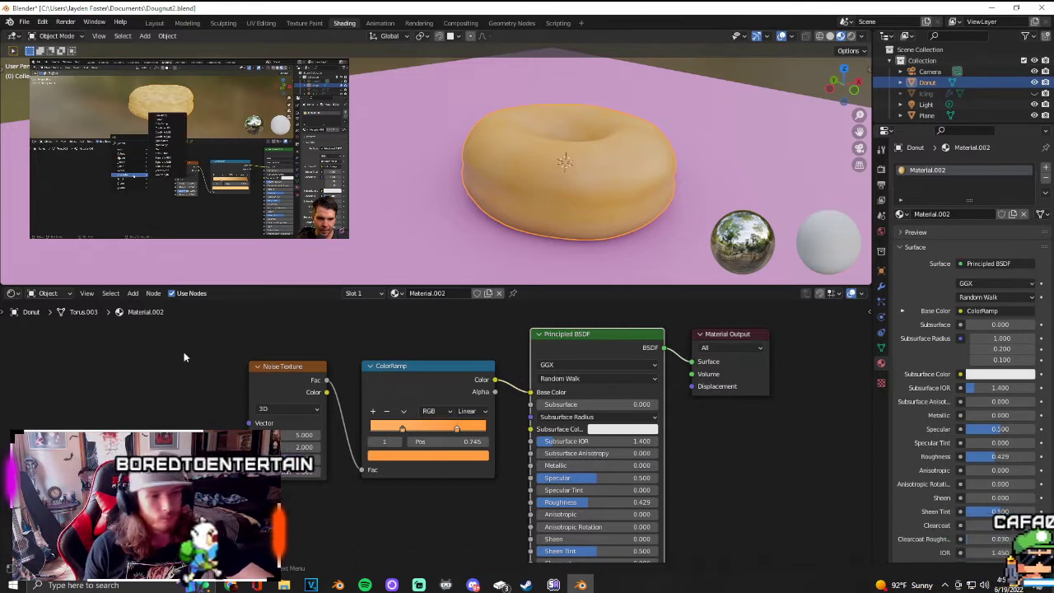
key(shift+a)
mouse_move(151, 346)
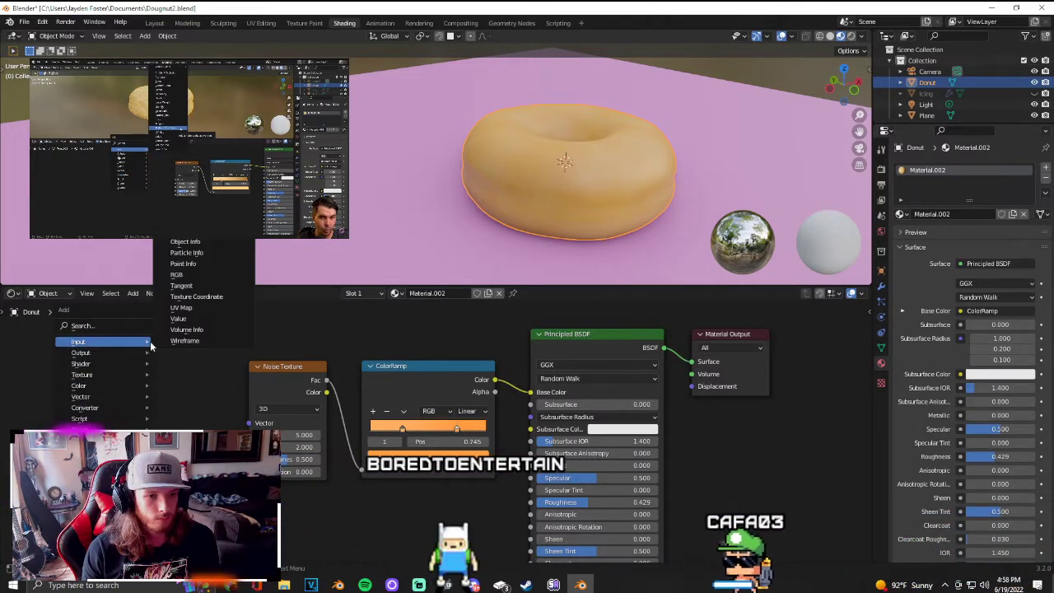
click(197, 296)
click(95, 359)
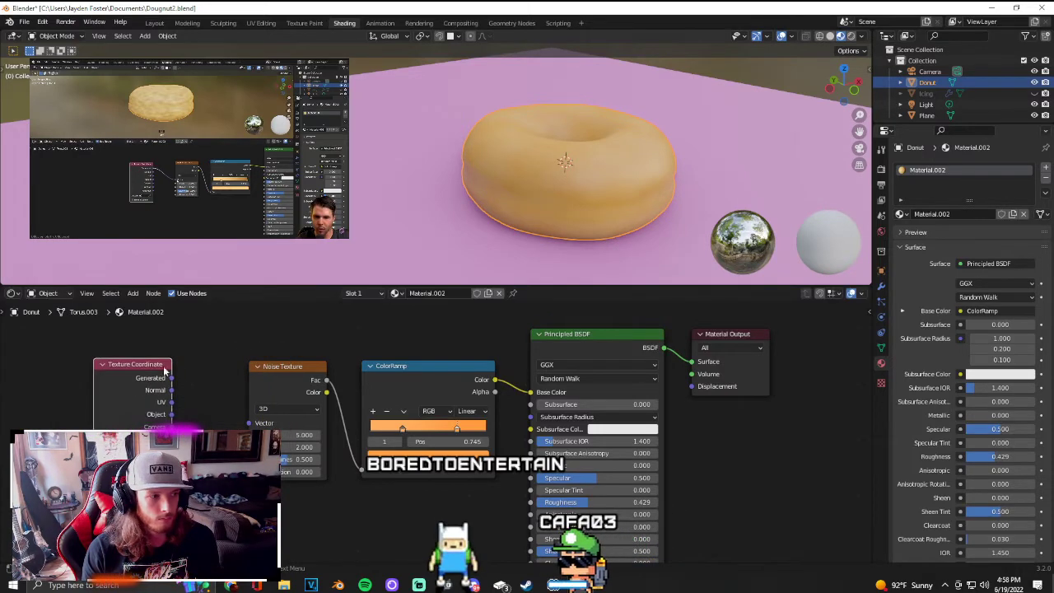
drag(172, 378, 250, 425)
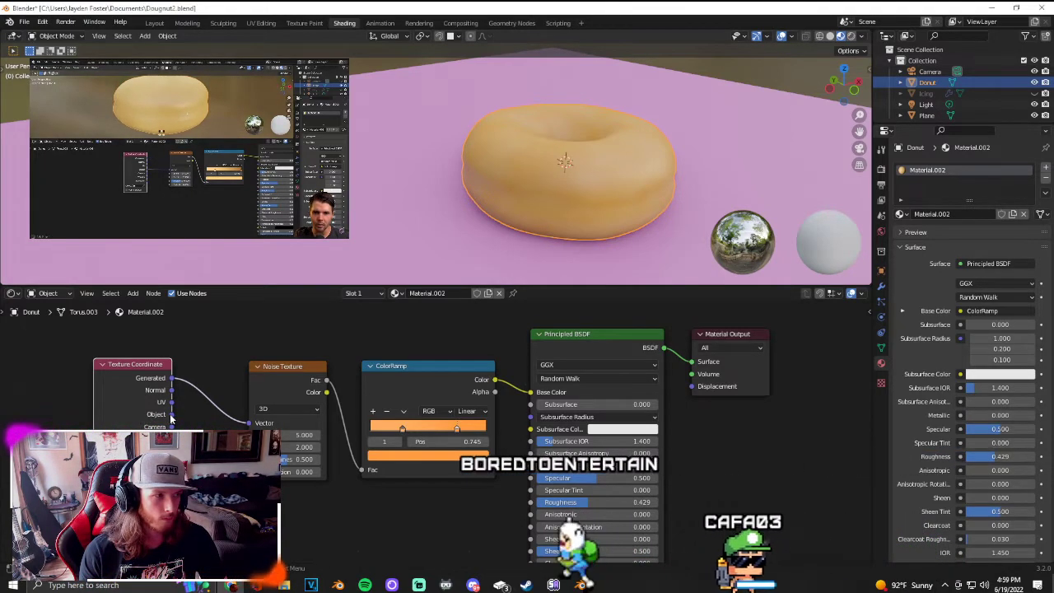
drag(172, 414, 249, 422)
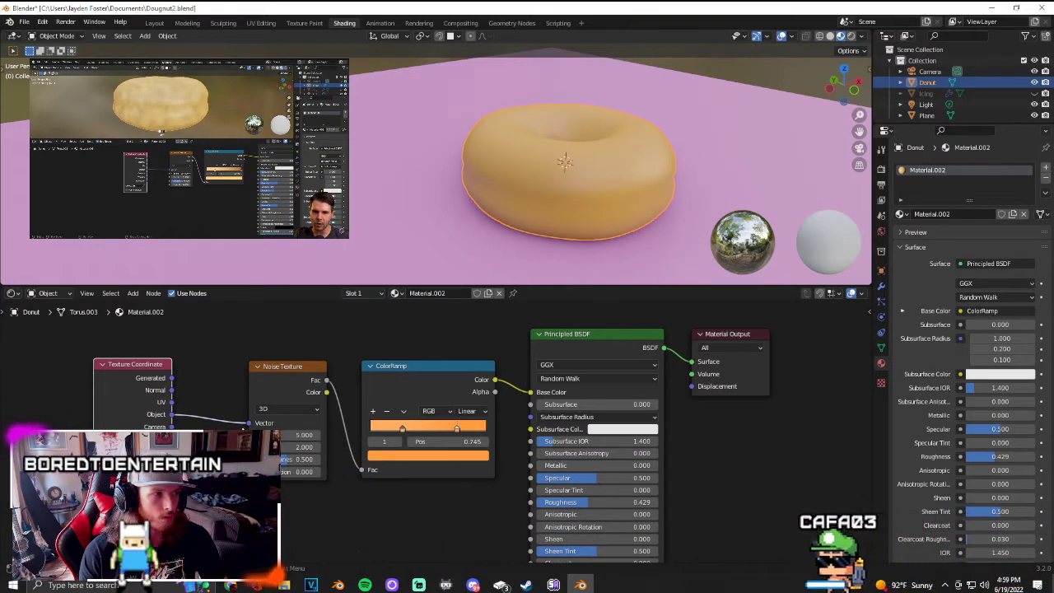
Step: Set the Noise Texture's scale to 108 and slightly darken the orange of the ColorRamp stop at 0.745
drag(304, 434, 346, 435)
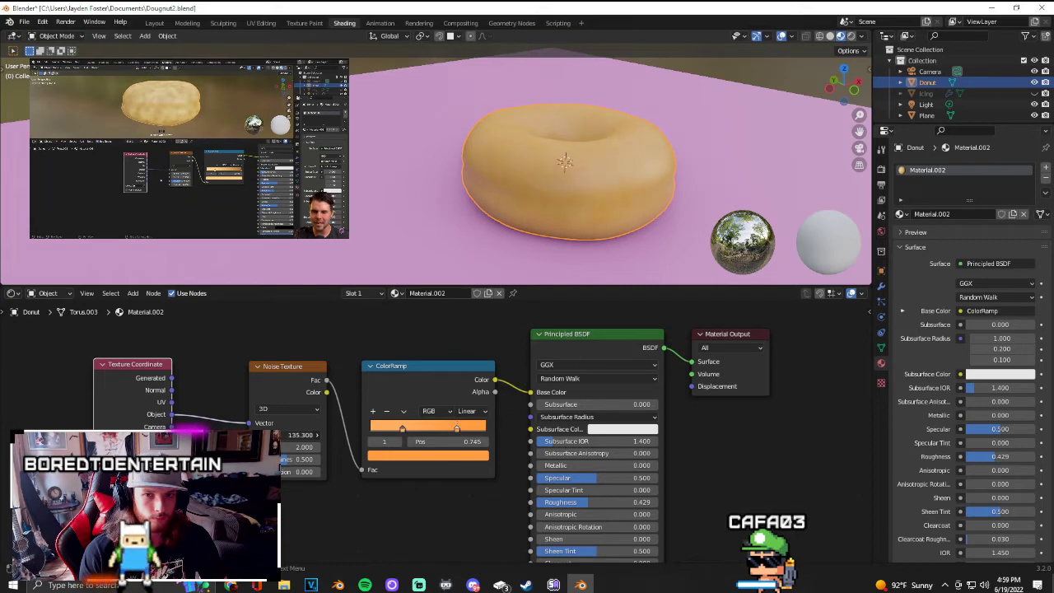
drag(346, 434, 329, 435)
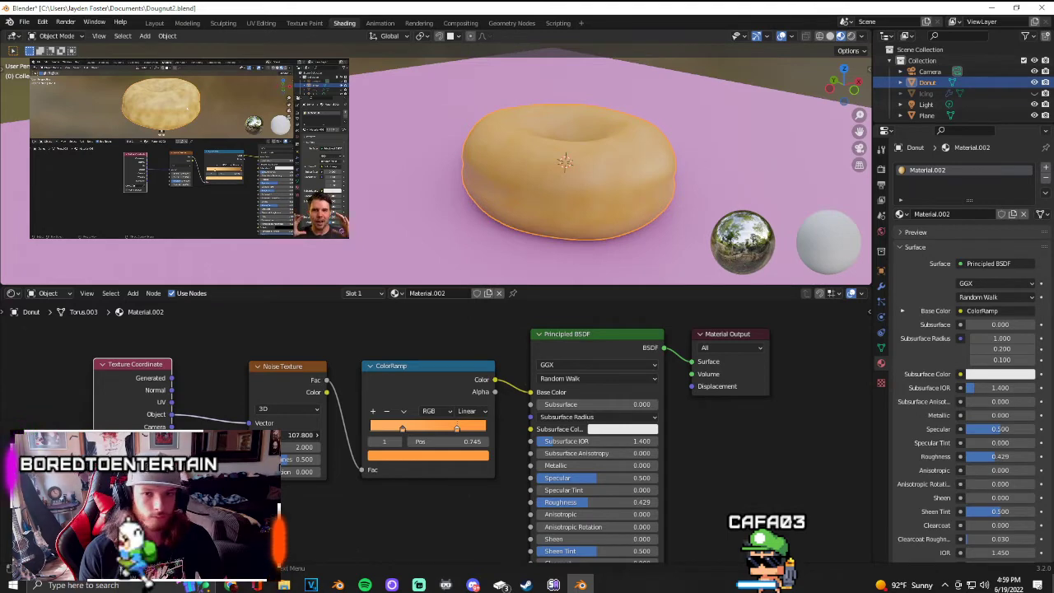
middle_drag(486, 251, 416, 239)
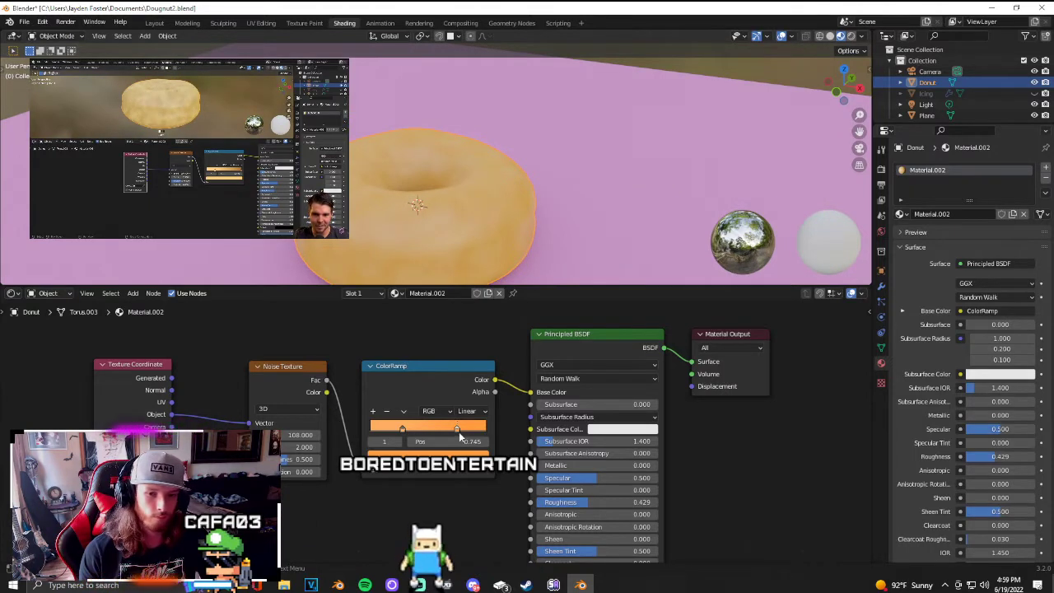
click(436, 452)
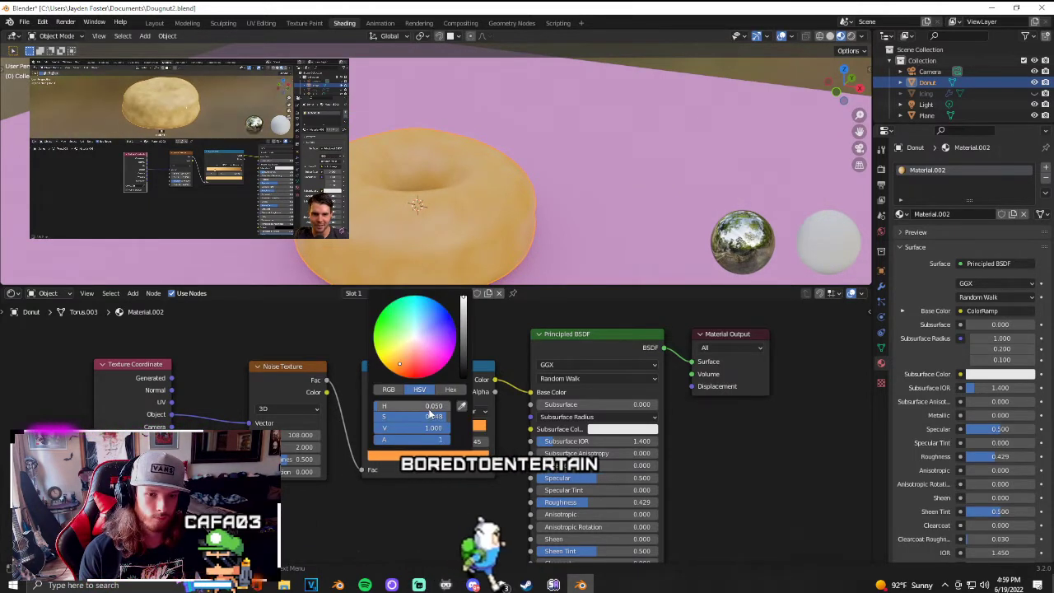
drag(433, 428, 409, 427)
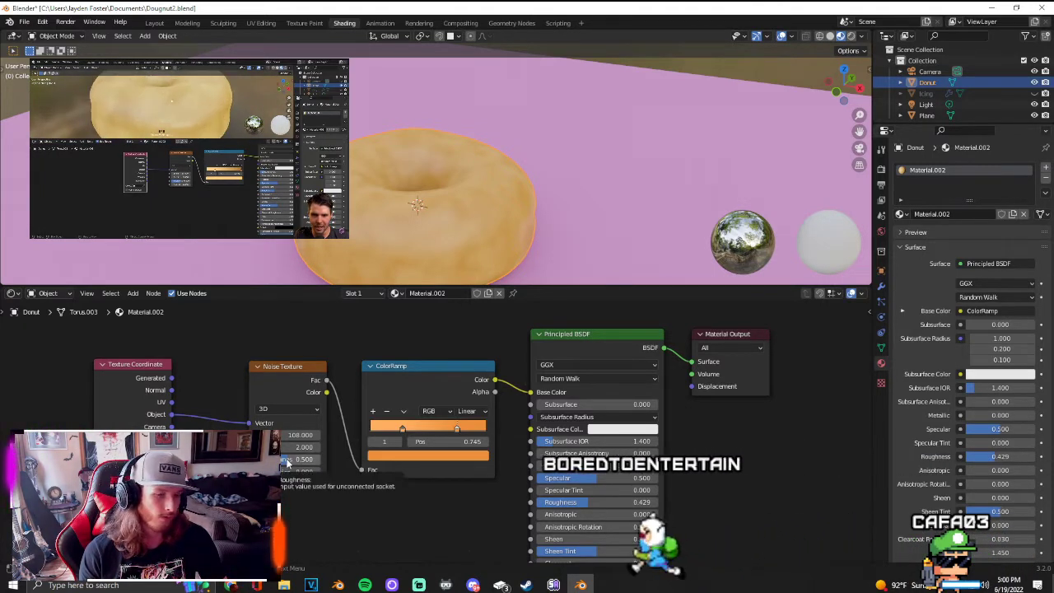
Step: Set the Noise Texture's roughness to 0.417 and its distortion to 3.000
mouse_move(299, 459)
mouse_down()
mouse_move(273, 459)
mouse_move(287, 460)
mouse_up()
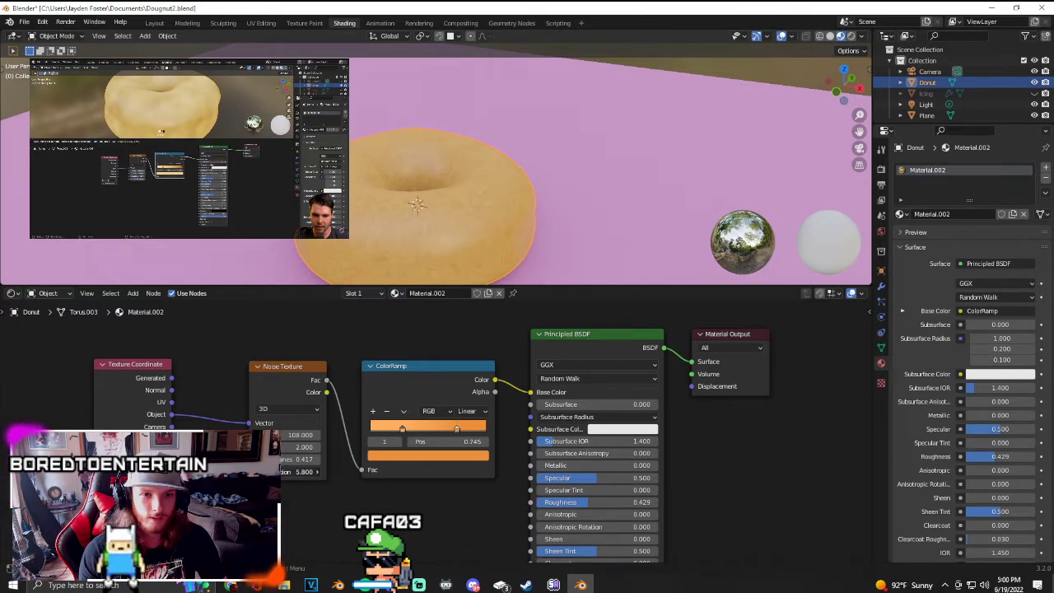
drag(303, 472, 278, 472)
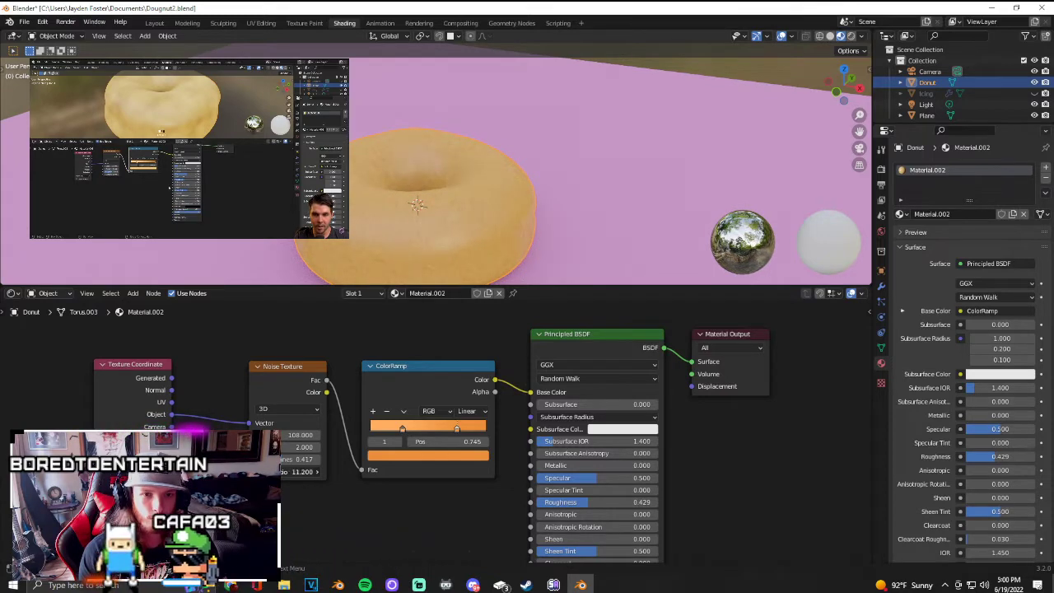
drag(305, 472, 291, 472)
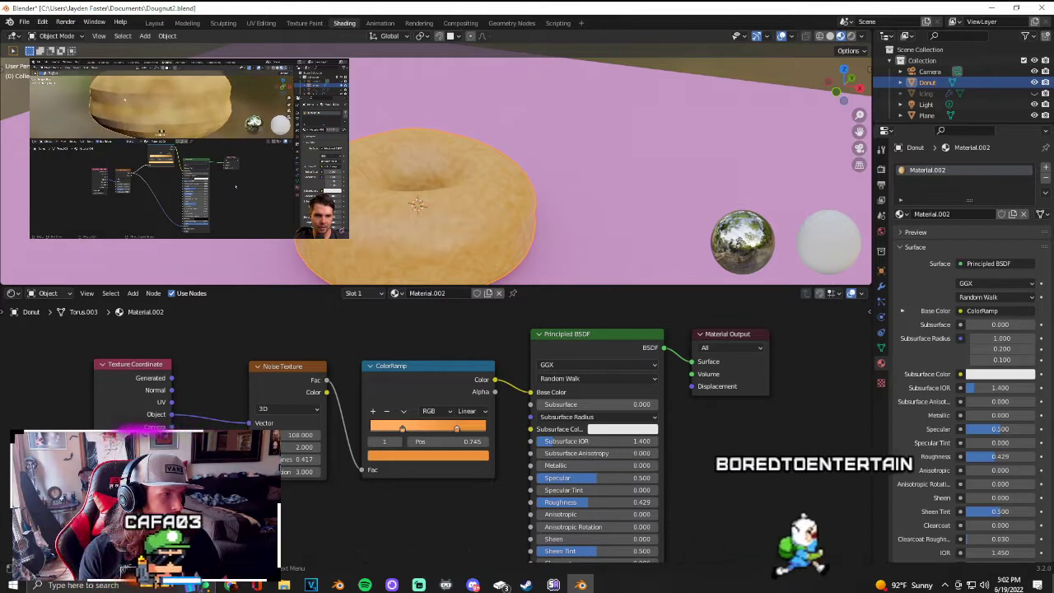
Step: Add a Bump node below the ColorRamp and connect its Normal output to the Principled BSDF's Normal input
mouse_move(231, 165)
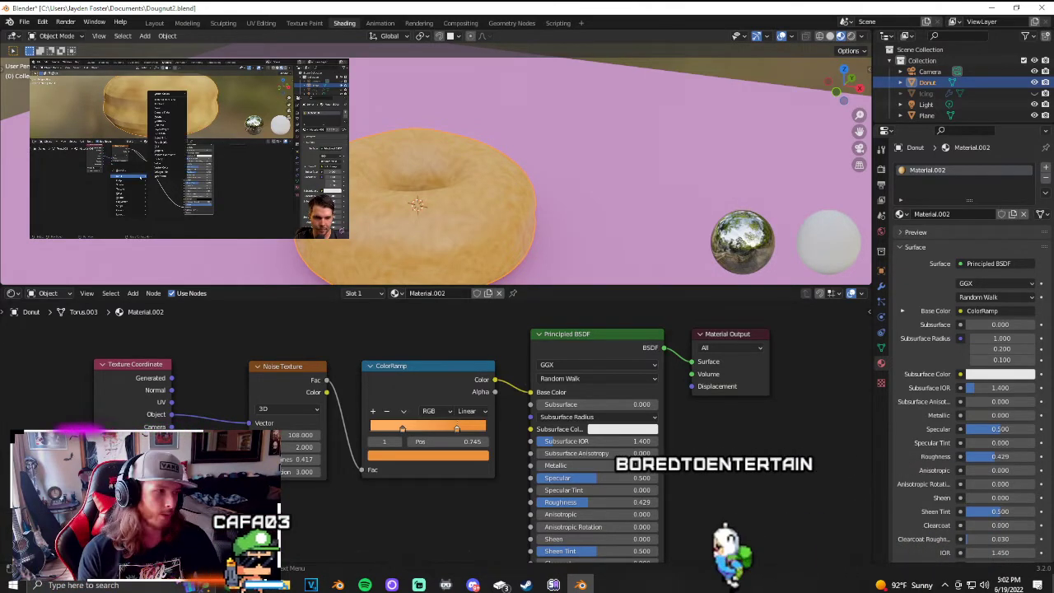
scroll(329, 504, down, 1)
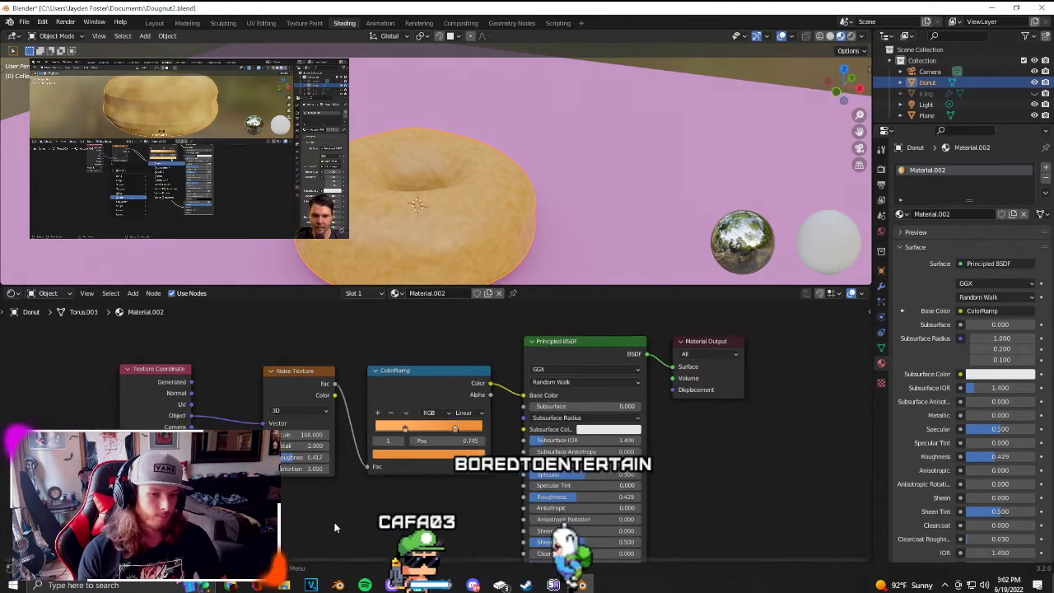
middle_drag(335, 516, 341, 425)
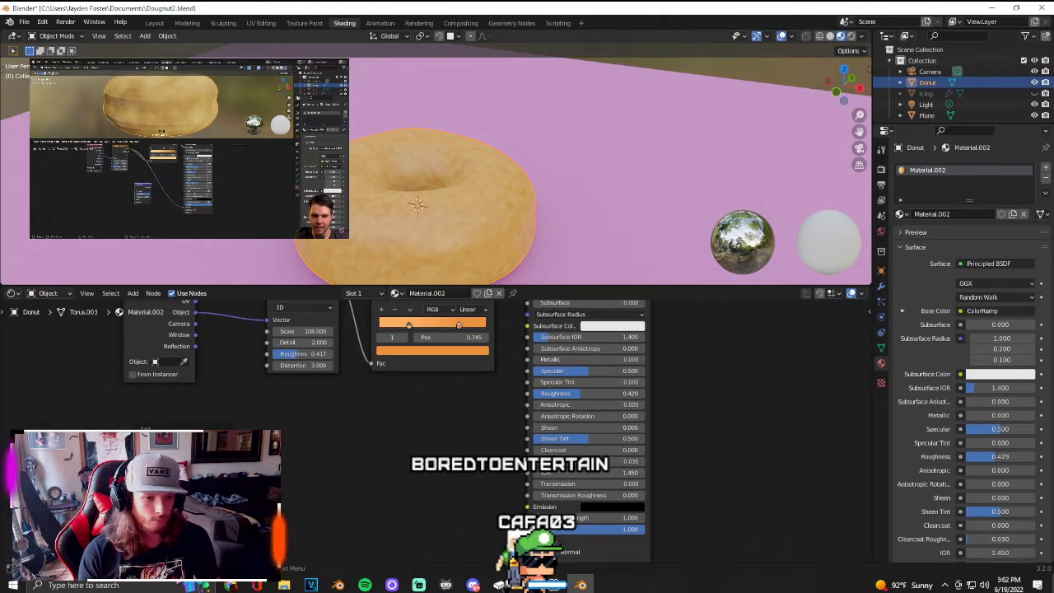
click(285, 441)
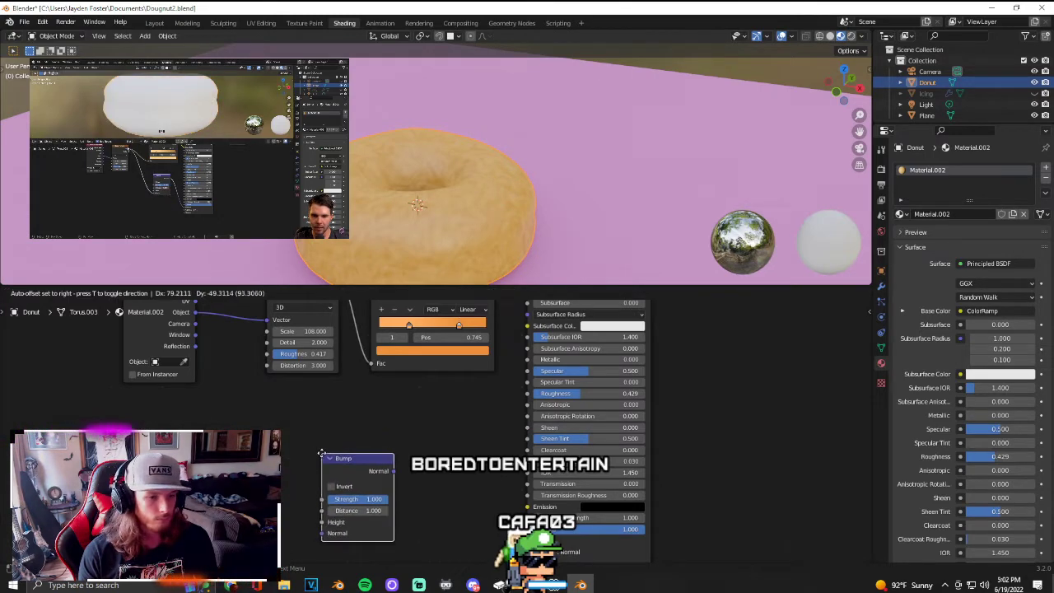
click(321, 453)
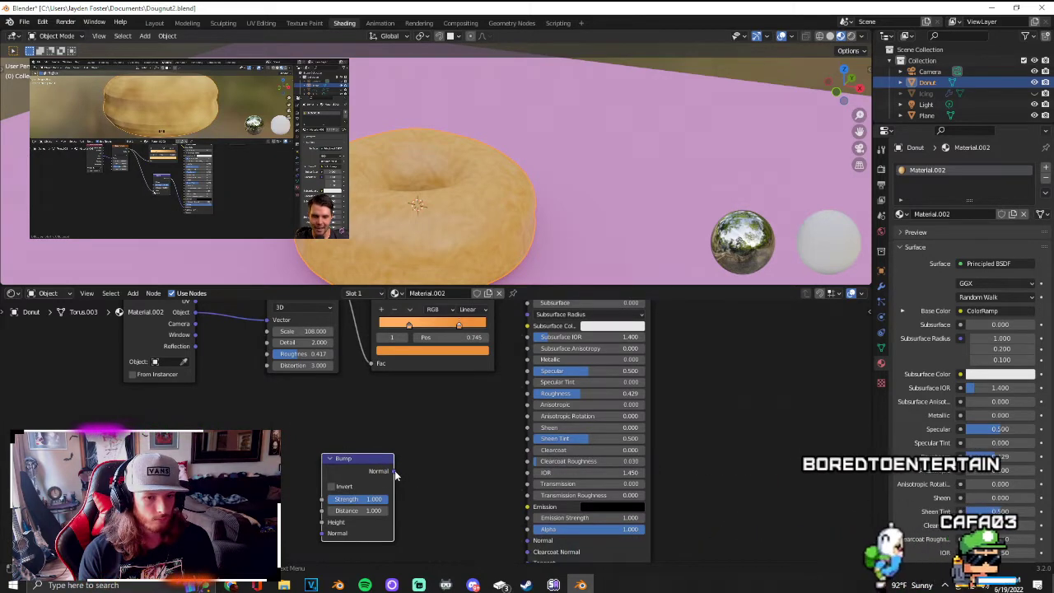
drag(394, 471, 527, 540)
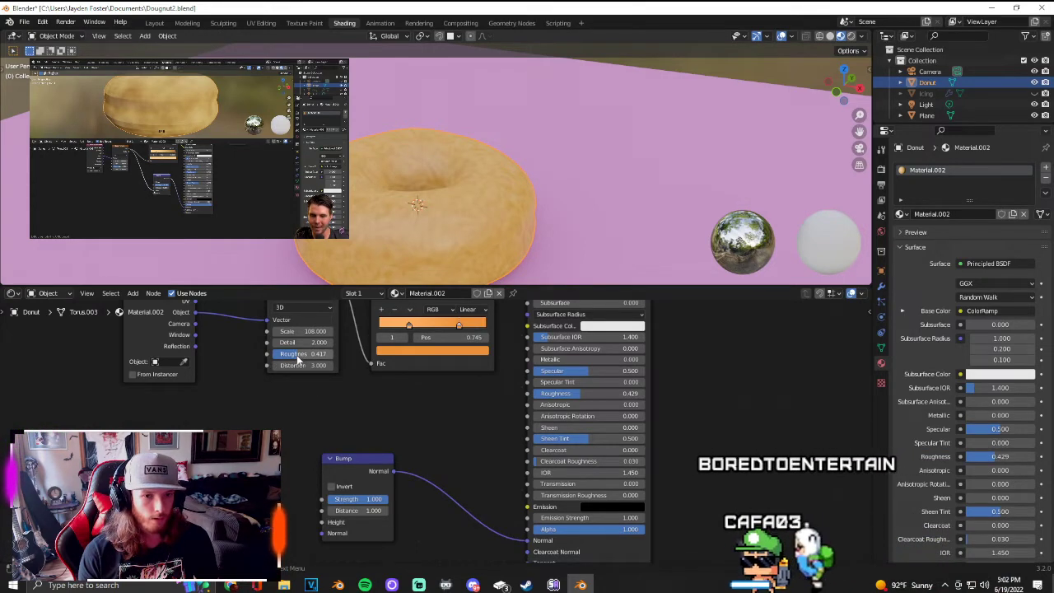
click(321, 354)
text(3)
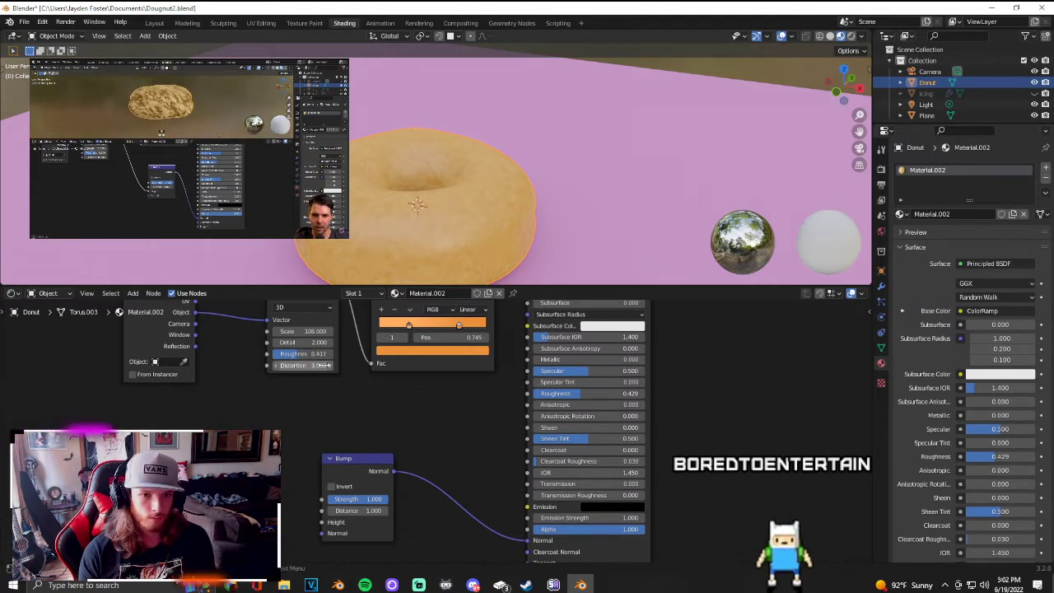
key(ctrl+z)
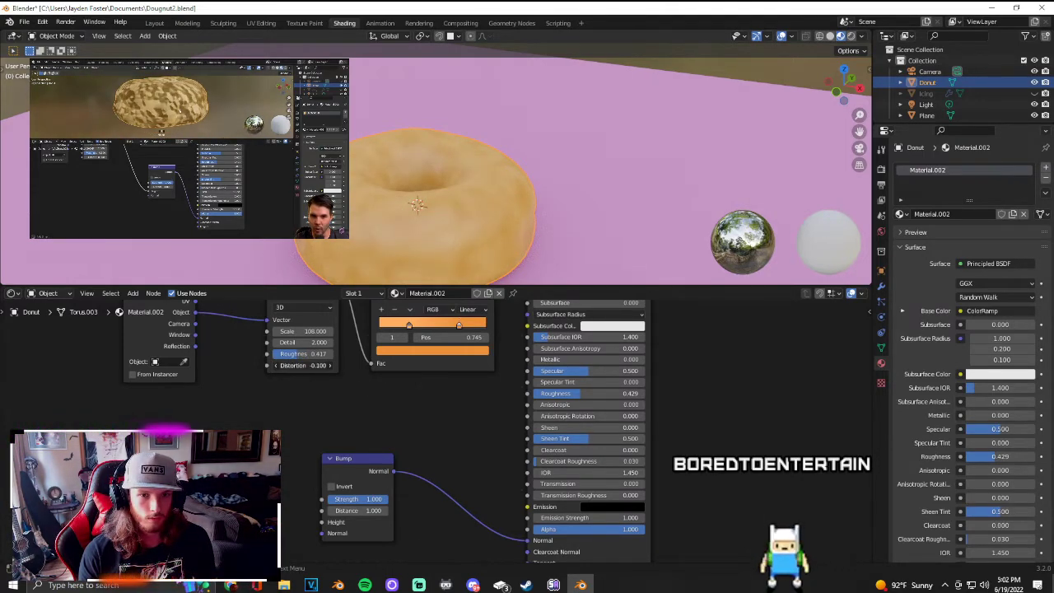
Step: Set the Noise Texture's distortion to 0.3
drag(303, 365, 325, 366)
double_click(319, 366)
text(.3)
key(Return)
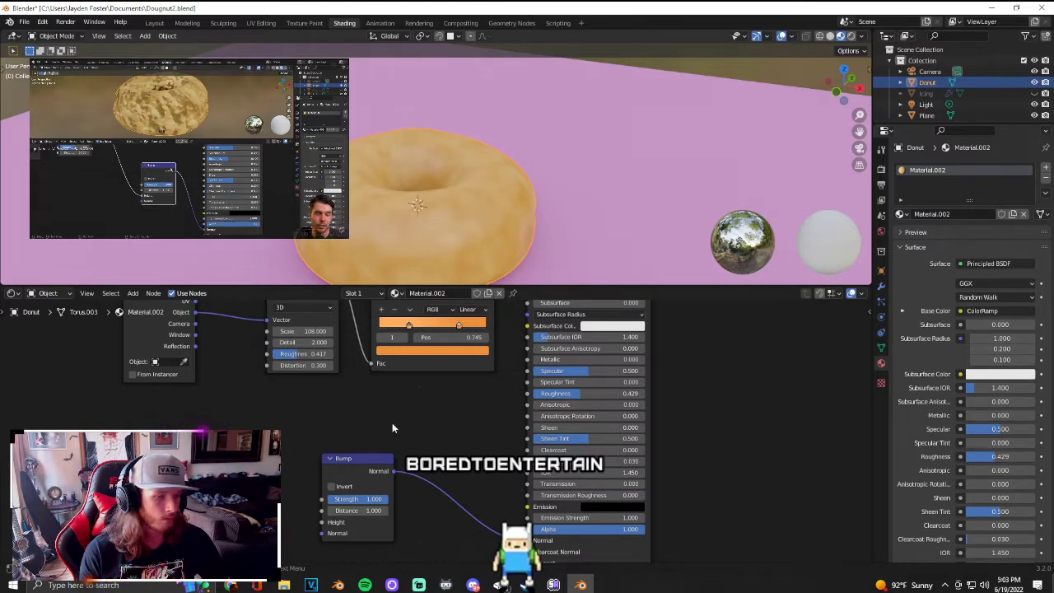
Step: Connect the Noise Texture to the Bump node's Height input and move the Bump node closer to the Principled BSDF
scroll(505, 410, down, 2)
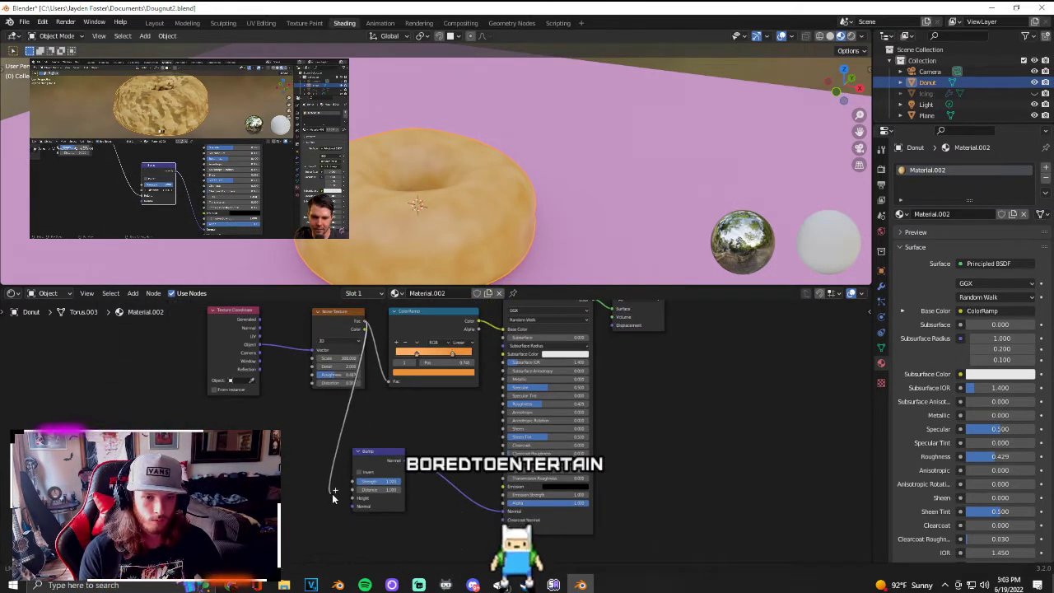
drag(352, 504, 351, 505)
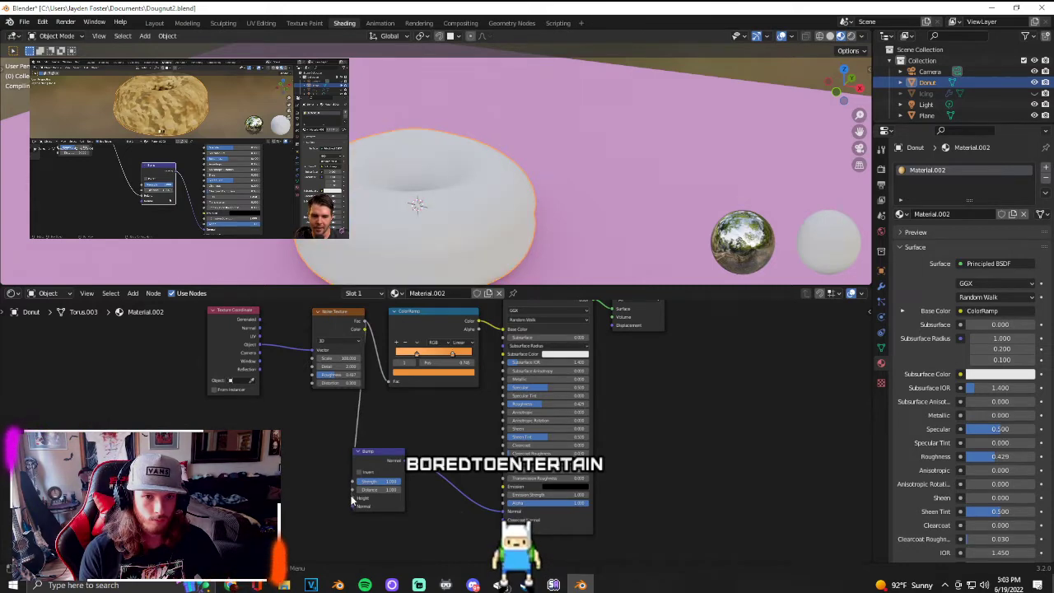
scroll(416, 536, up, 2)
mouse_move(372, 450)
mouse_down()
mouse_move(424, 434)
mouse_move(451, 437)
mouse_move(449, 448)
mouse_up()
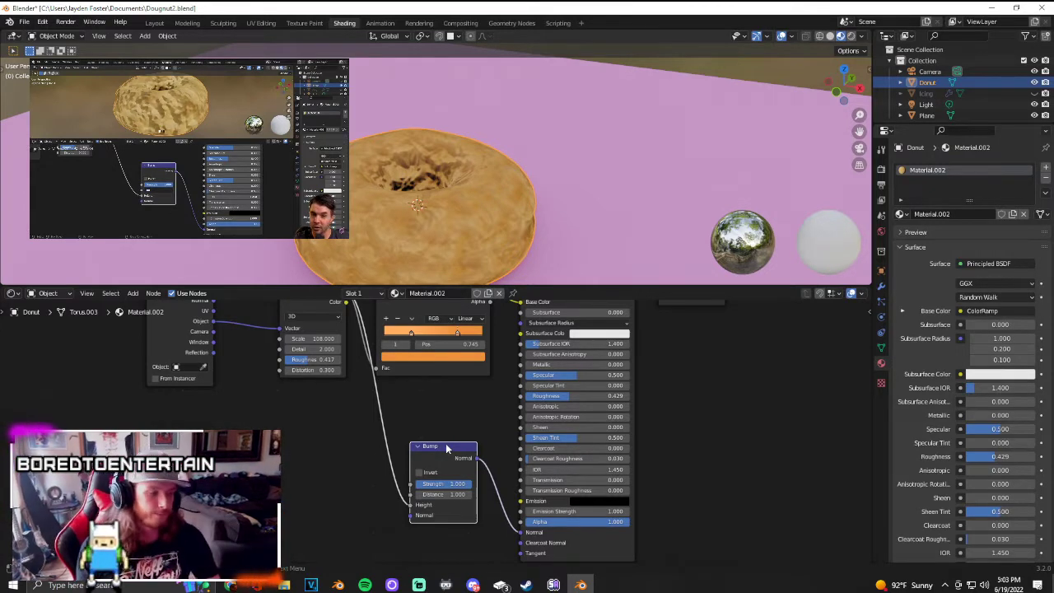
Step: Set the Bump node's distance to 0.002 and check the donut's surface from the side
key(BackSpace)
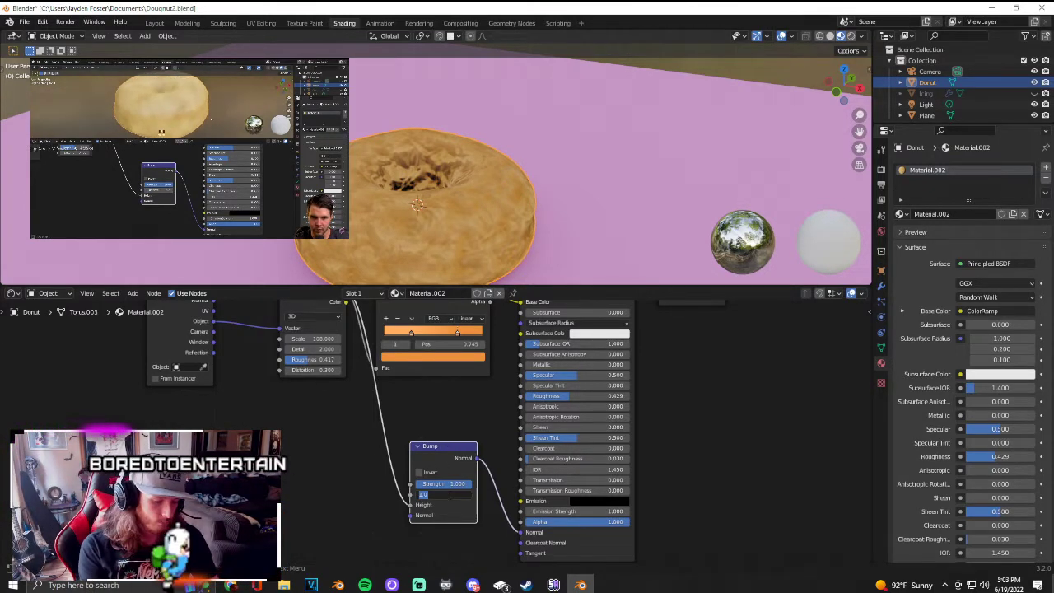
text(0.002)
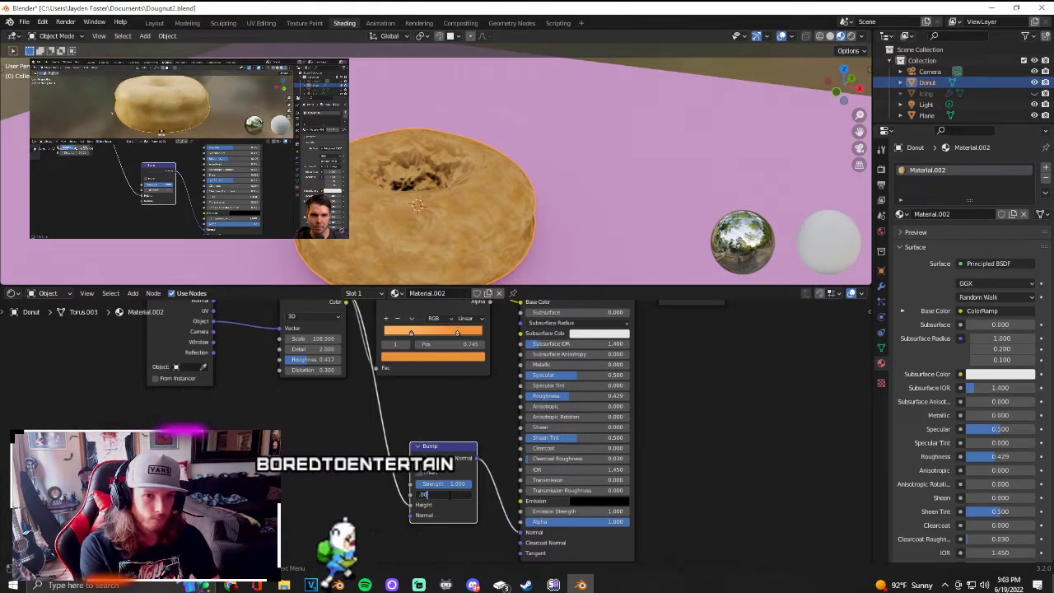
key(Return)
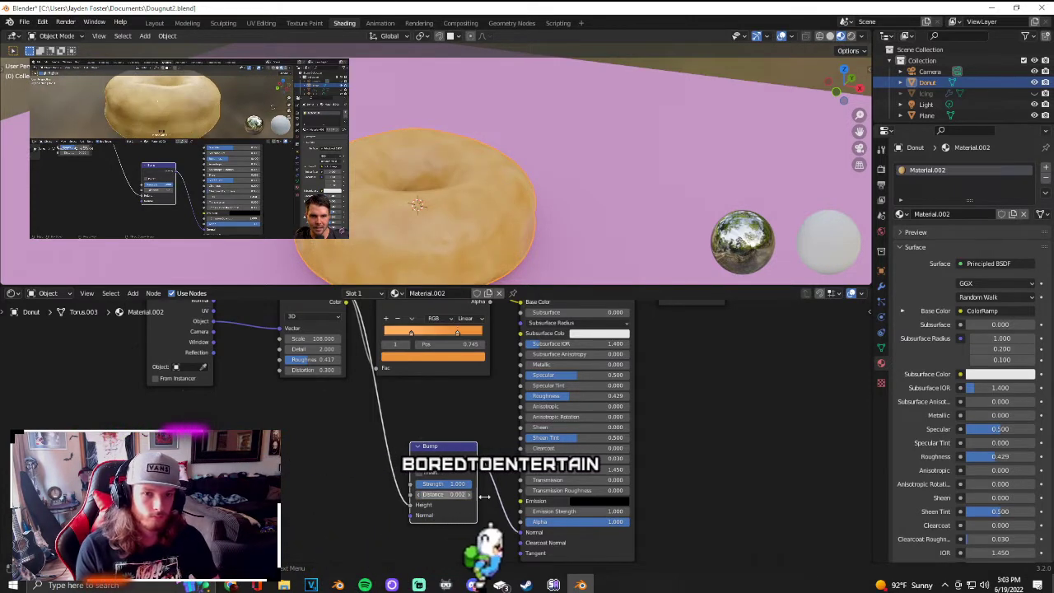
middle_drag(505, 182, 464, 179)
middle_drag(403, 217, 472, 177)
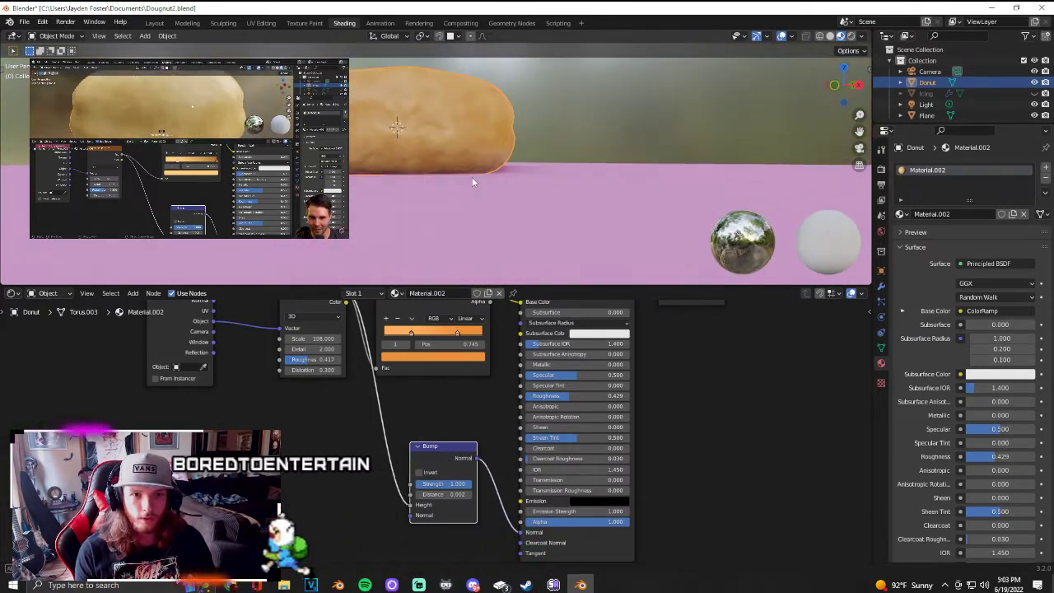
Step: Try a Bump distance of 0.001 and inspect the donut's surface up close
click(452, 495)
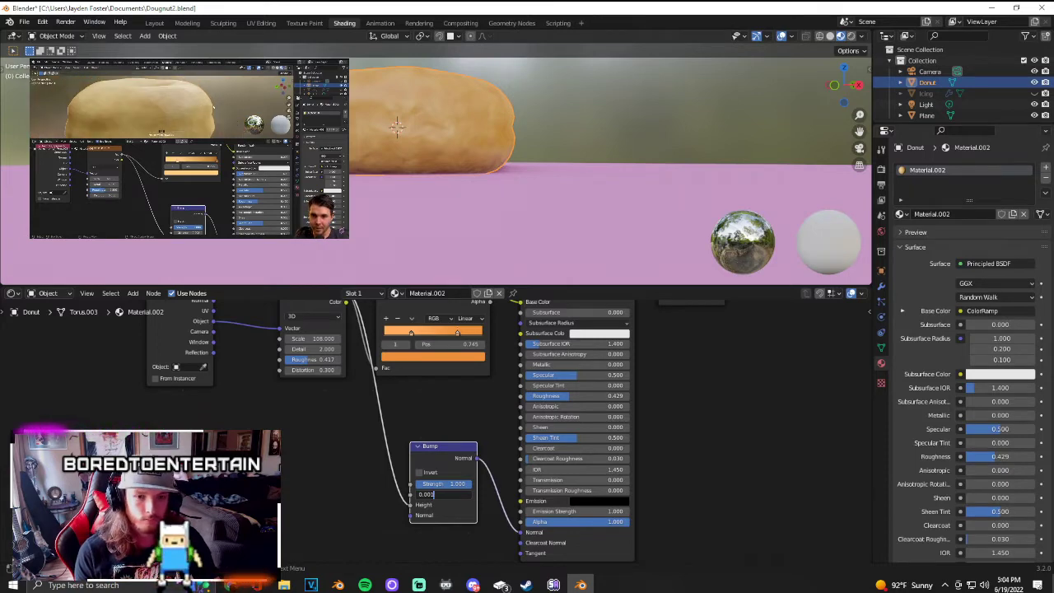
key(Return)
middle_drag(449, 240, 453, 280)
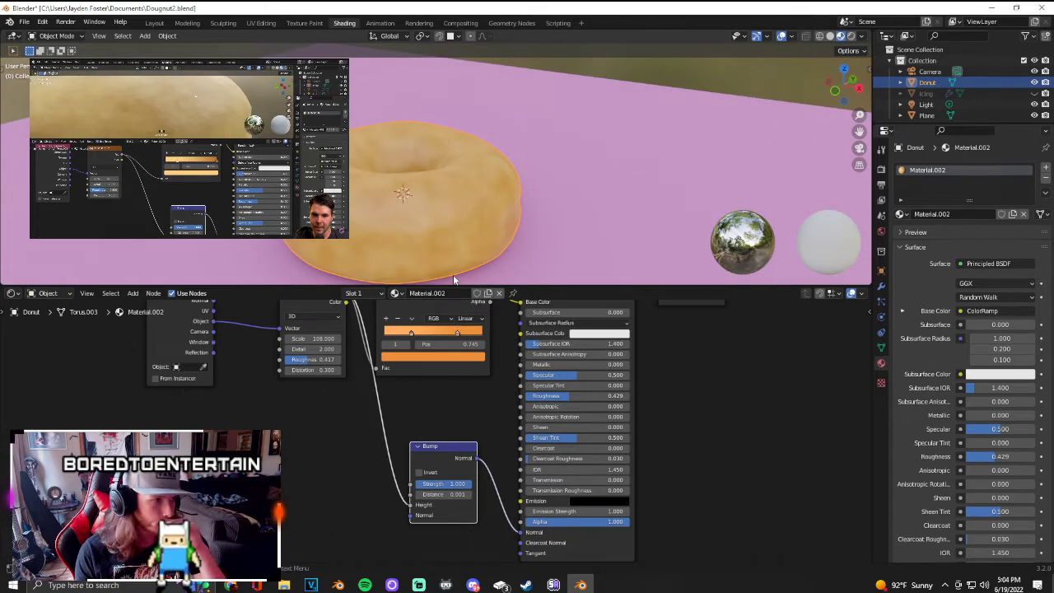
scroll(454, 261, up, 6)
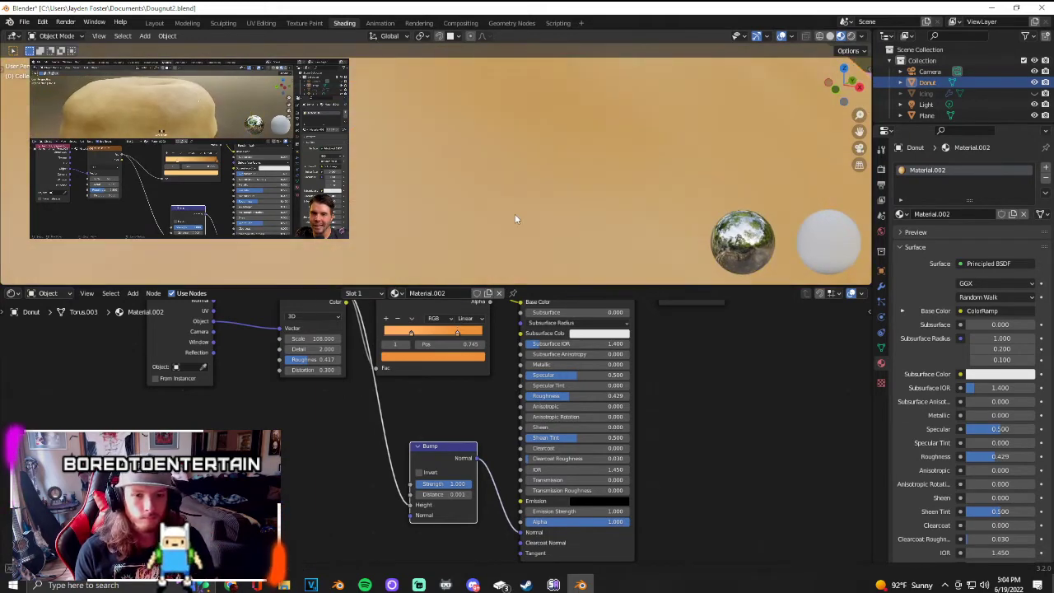
scroll(509, 226, down, 2)
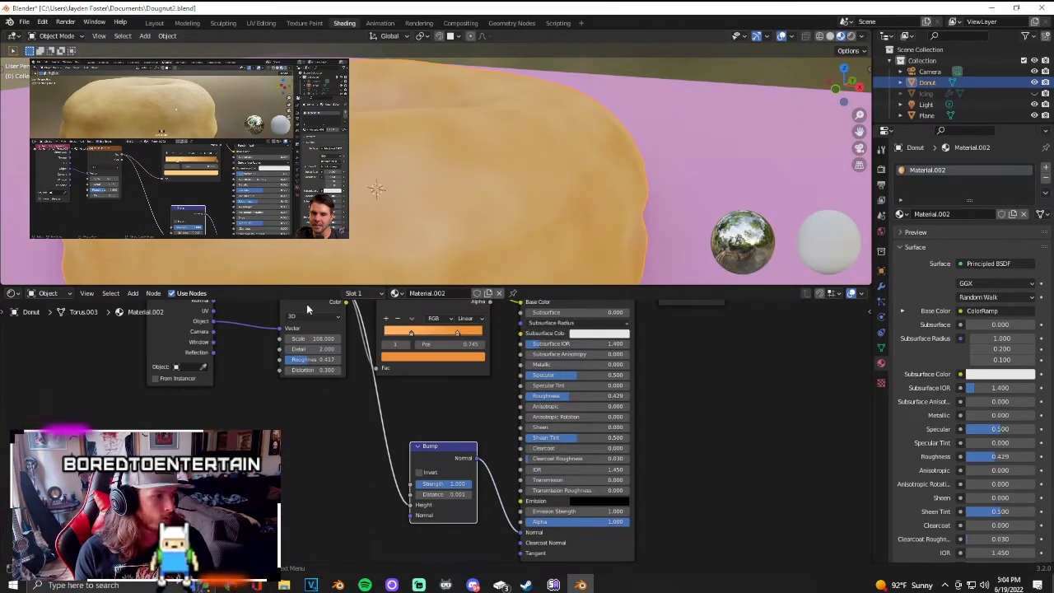
Step: Set the Noise Texture's detail to 5.000 and the Bump node's distance to 0.002
mouse_move(309, 349)
mouse_down()
mouse_move(329, 349)
mouse_move(292, 349)
mouse_move(313, 349)
mouse_up()
mouse_move(416, 247)
middle_down()
mouse_move(447, 242)
mouse_move(433, 250)
middle_up()
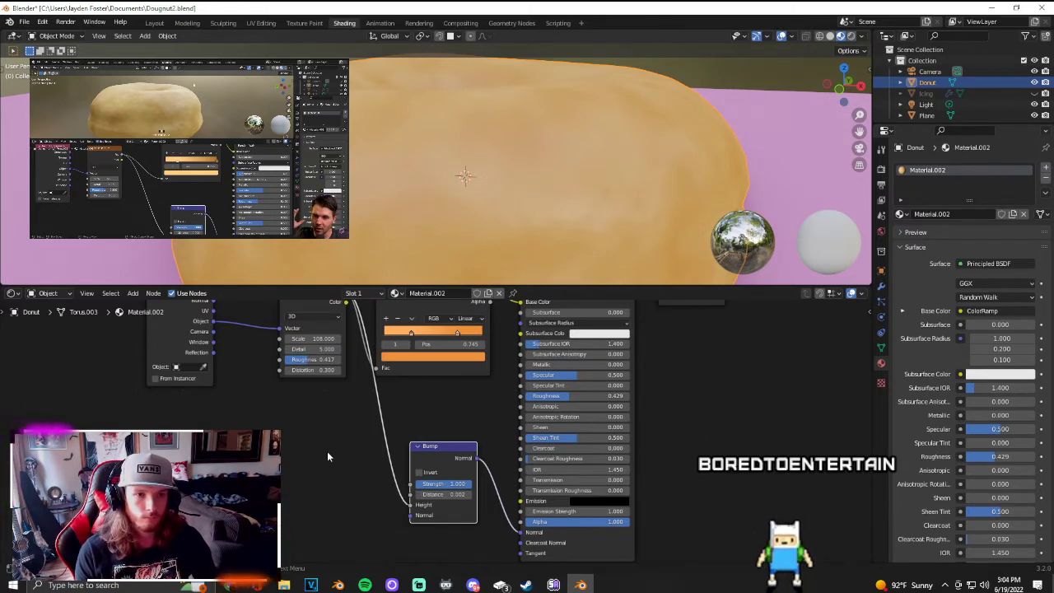
mouse_move(391, 204)
middle_down()
mouse_move(408, 195)
mouse_move(395, 203)
middle_up()
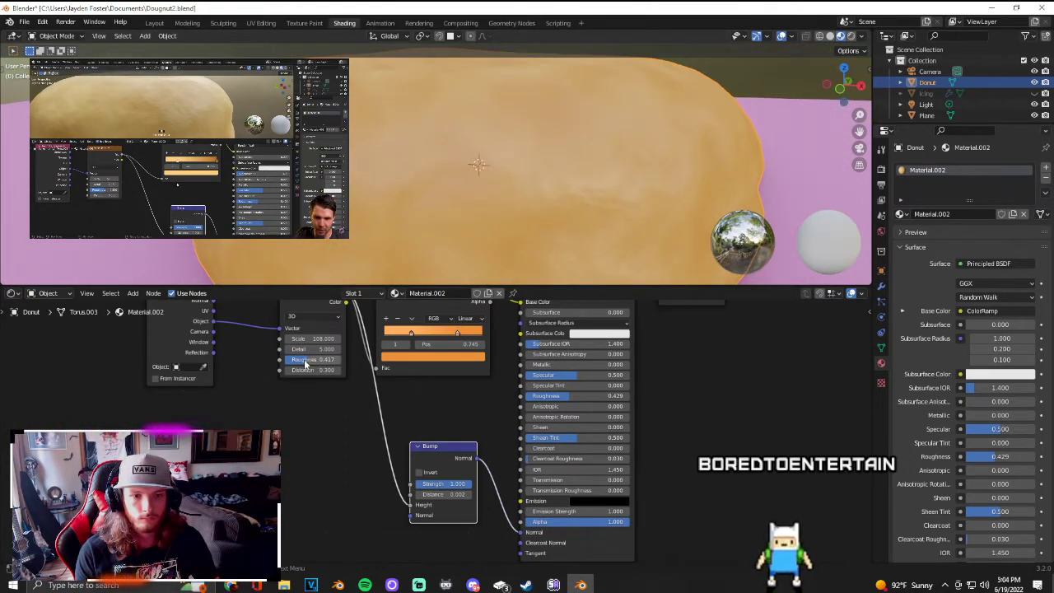
Step: Set the Noise Texture's roughness to 0.358 and review the donut without its selection outline
drag(313, 359, 304, 359)
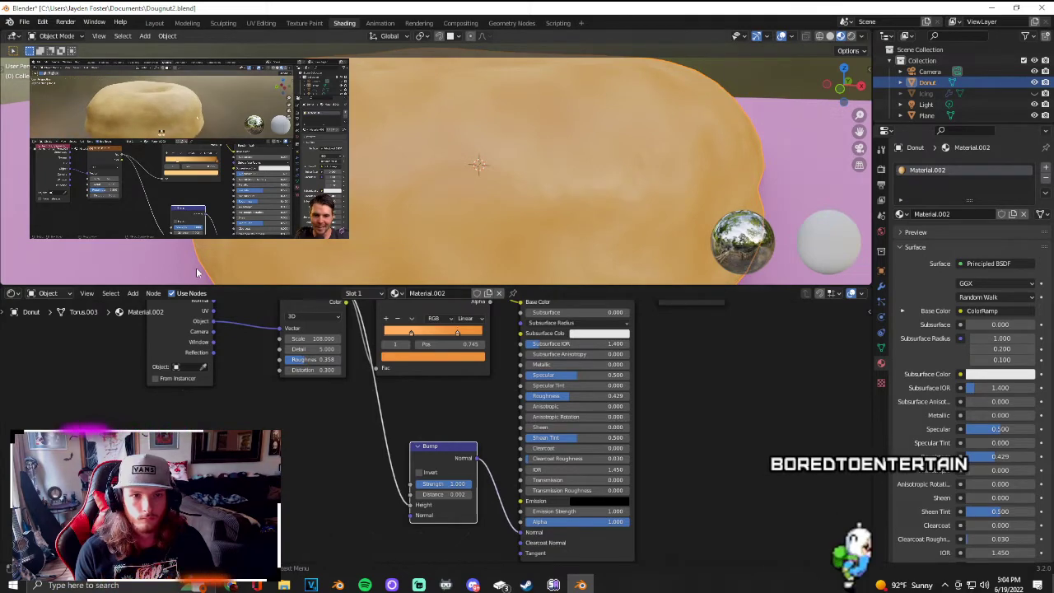
click(169, 258)
scroll(414, 237, down, 6)
scroll(415, 239, up, 2)
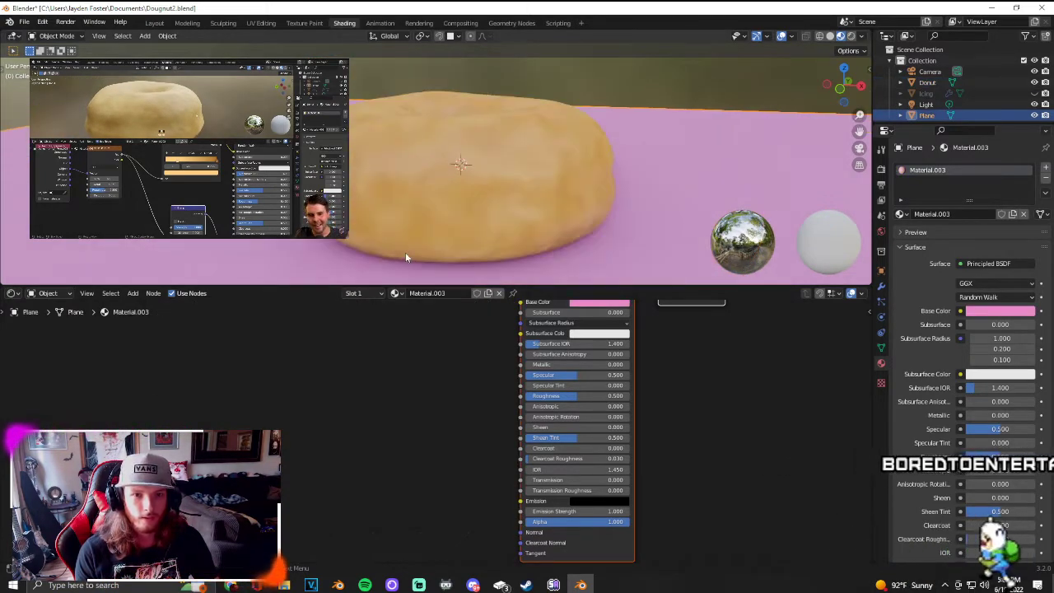
mouse_move(508, 221)
middle_down()
mouse_move(486, 228)
mouse_move(489, 212)
mouse_move(494, 219)
middle_up()
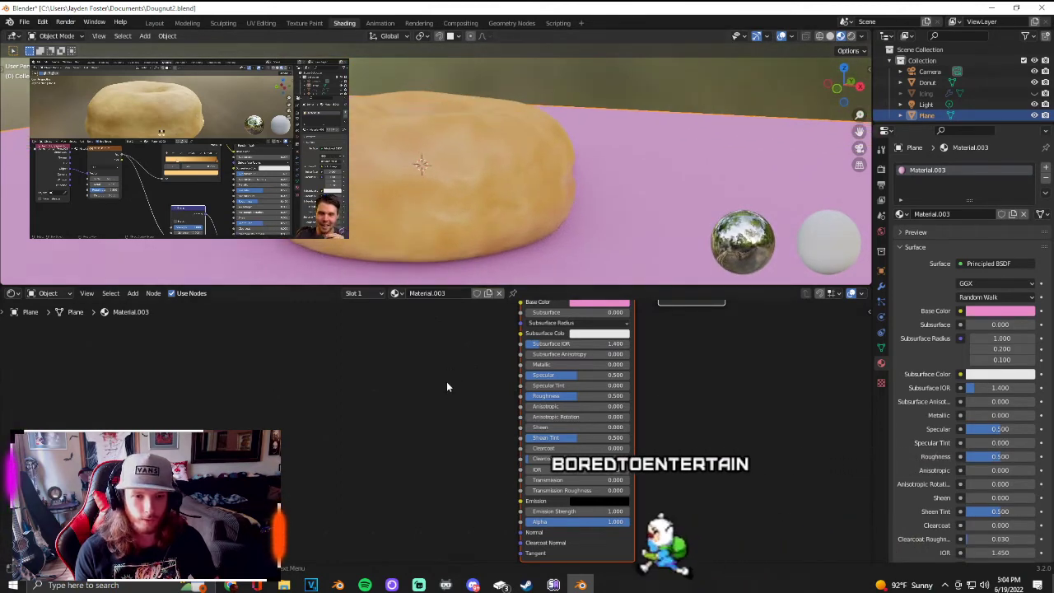
scroll(446, 409, down, 5)
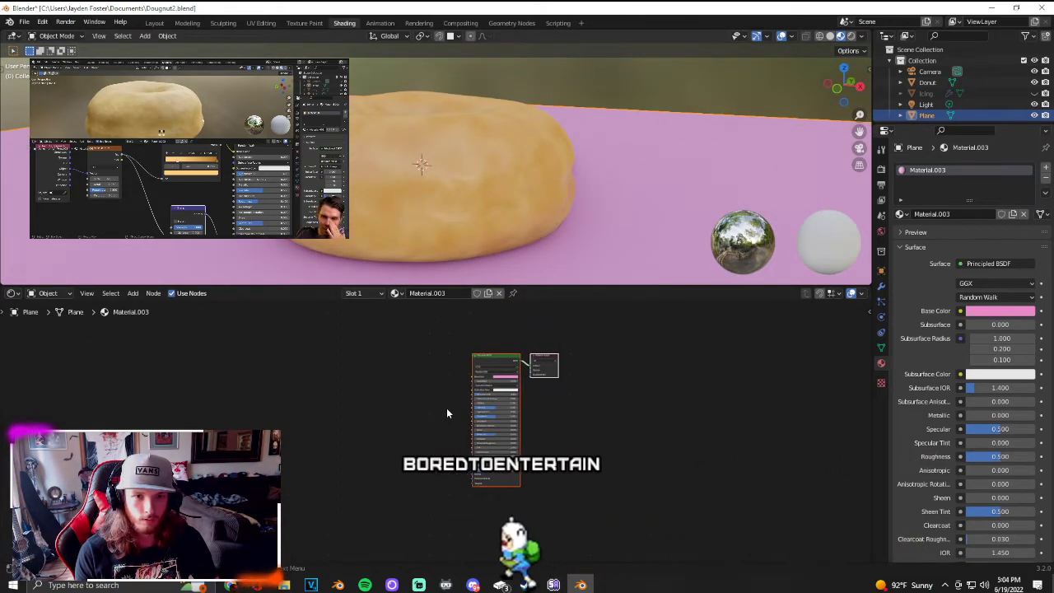
Step: Reselect the donut, lower the Noise Texture's detail, and compare the surface with and without the selection outline
click(415, 207)
scroll(429, 449, up, 2)
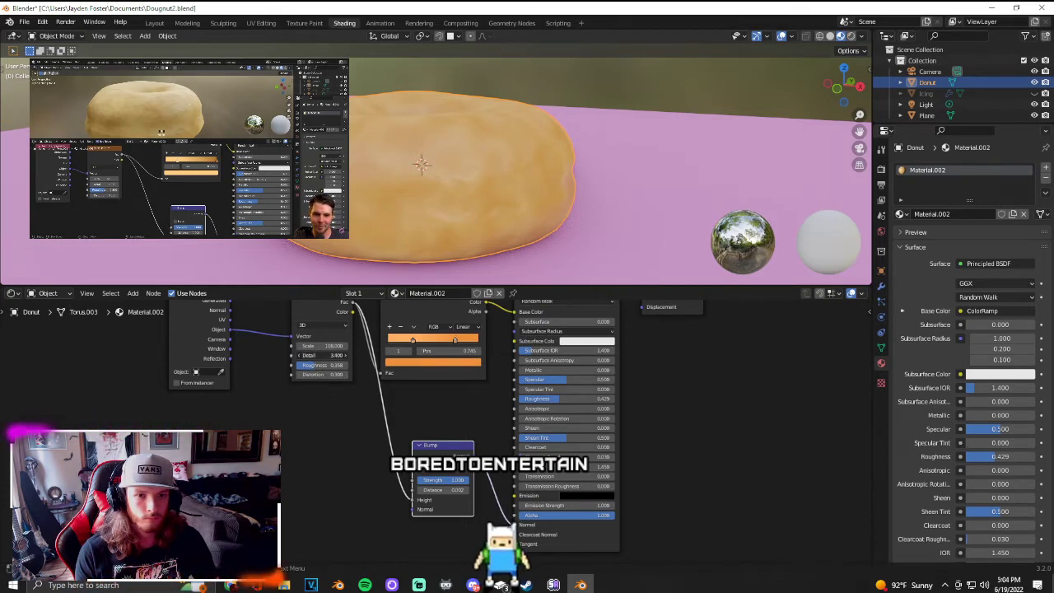
drag(322, 355, 318, 355)
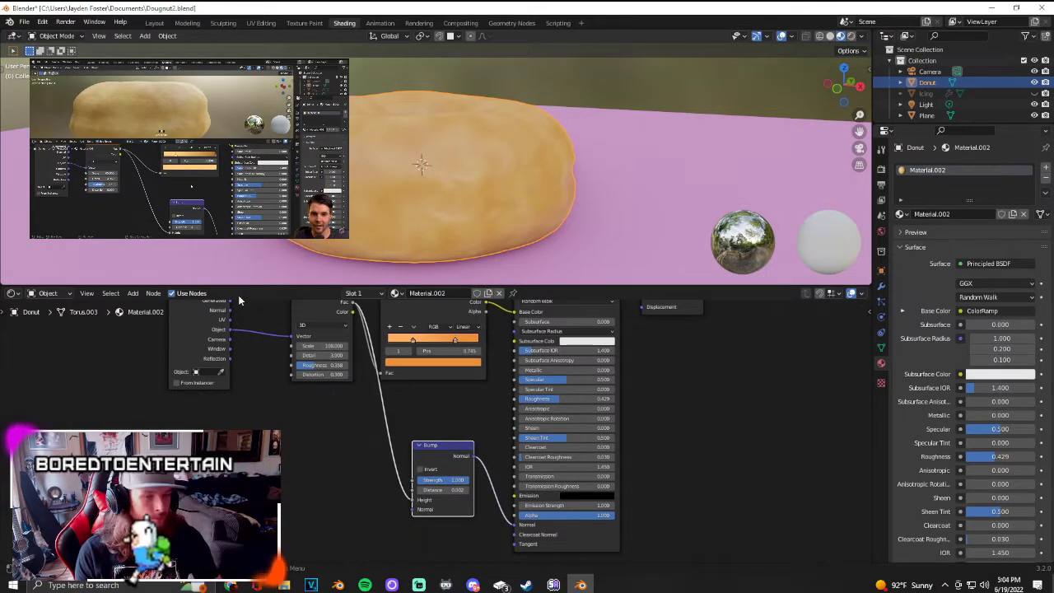
click(195, 241)
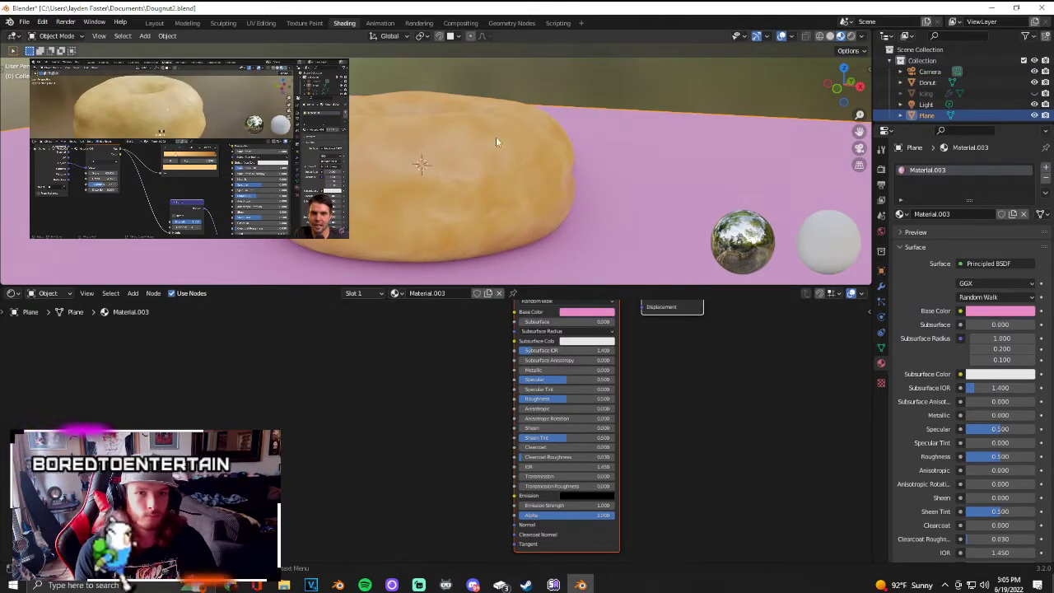
click(481, 193)
mouse_move(591, 127)
middle_down()
mouse_move(690, 110)
mouse_move(736, 140)
mouse_move(777, 145)
mouse_move(654, 134)
mouse_move(365, 149)
mouse_move(591, 130)
middle_up()
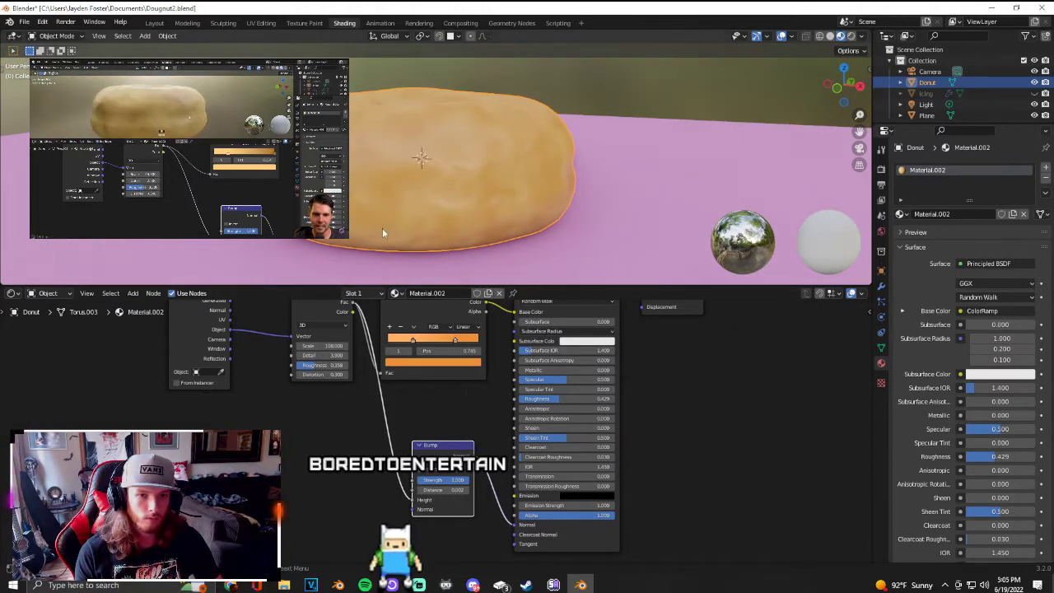
Step: Lower the Noise Texture's detail further and set the Bump node's strength to 0.500
scroll(383, 229, up, 3)
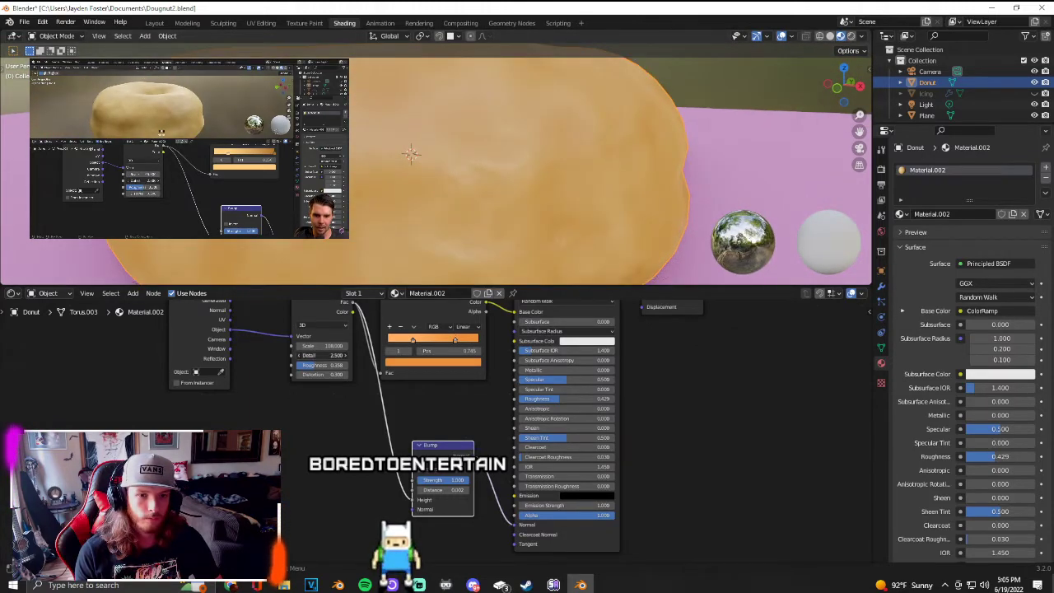
middle_drag(493, 237, 459, 199)
key(KP_Decimal)
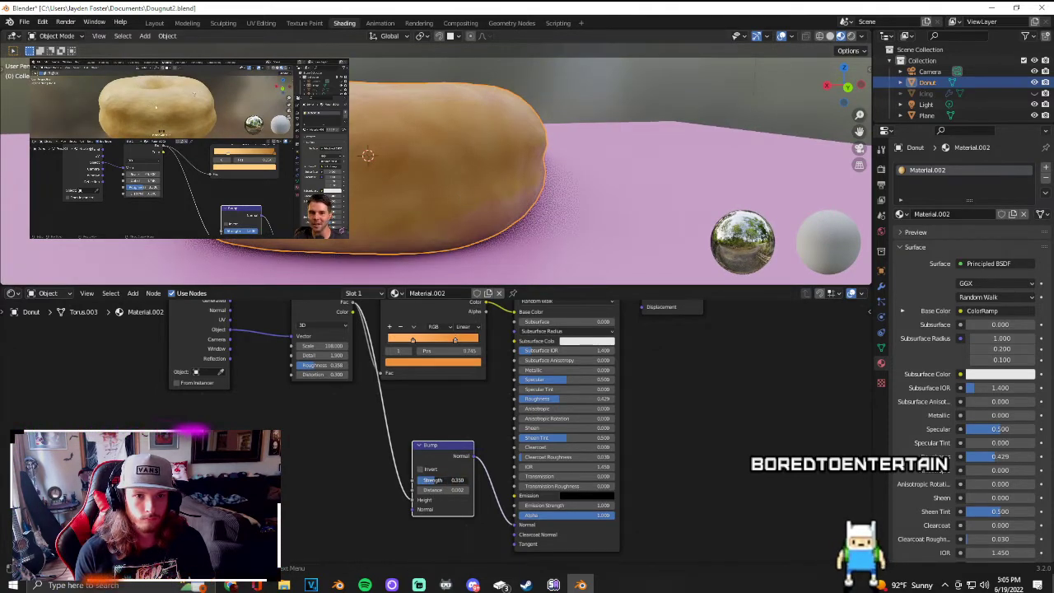
middle_drag(362, 215, 366, 264)
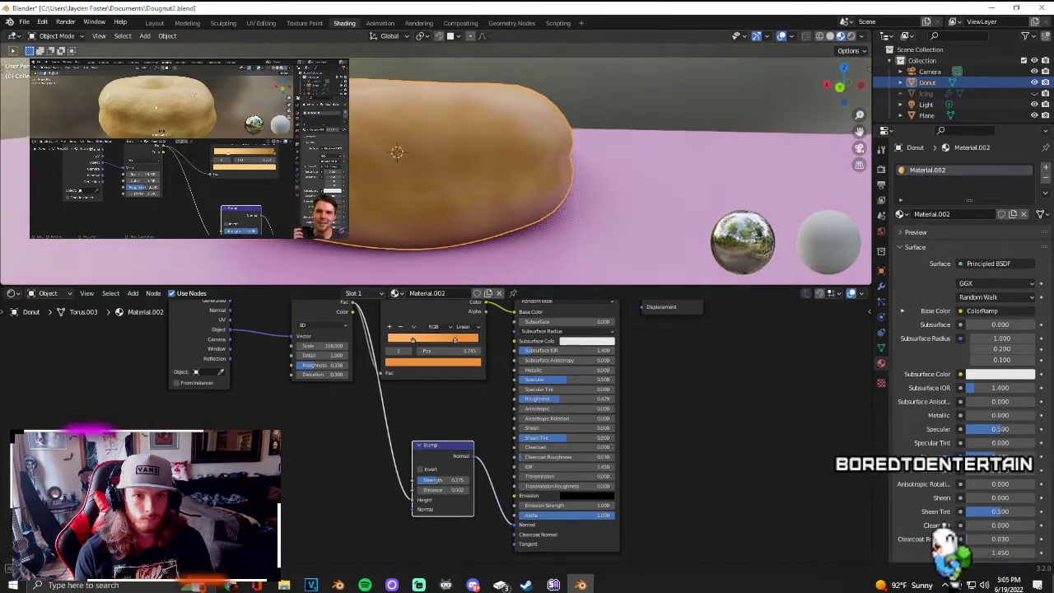
drag(437, 479, 465, 479)
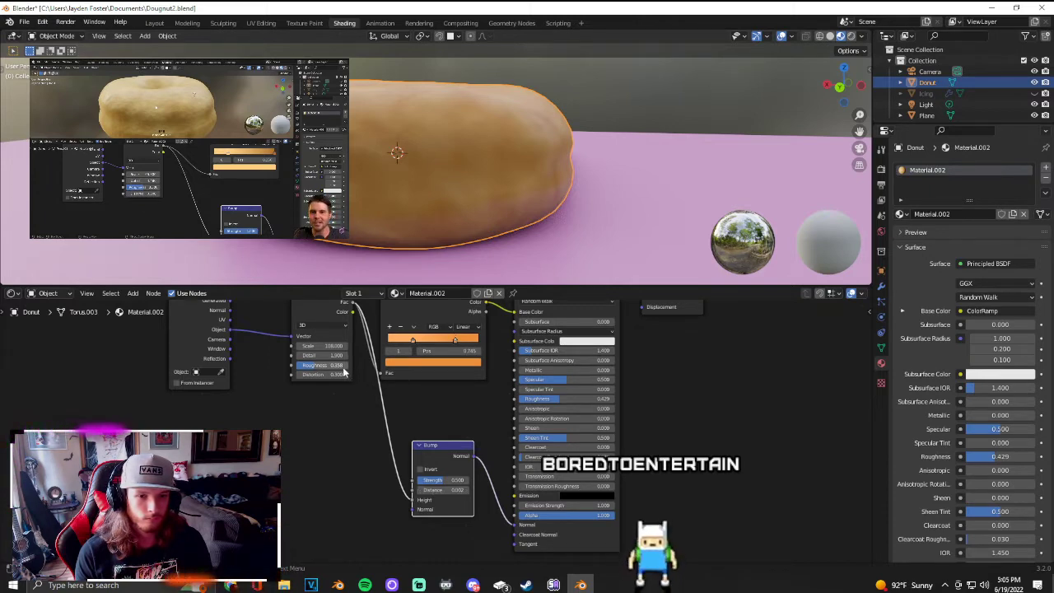
Step: Set the Noise Texture's scale to 121.600 and its detail to 2.600
middle_drag(330, 213, 270, 213)
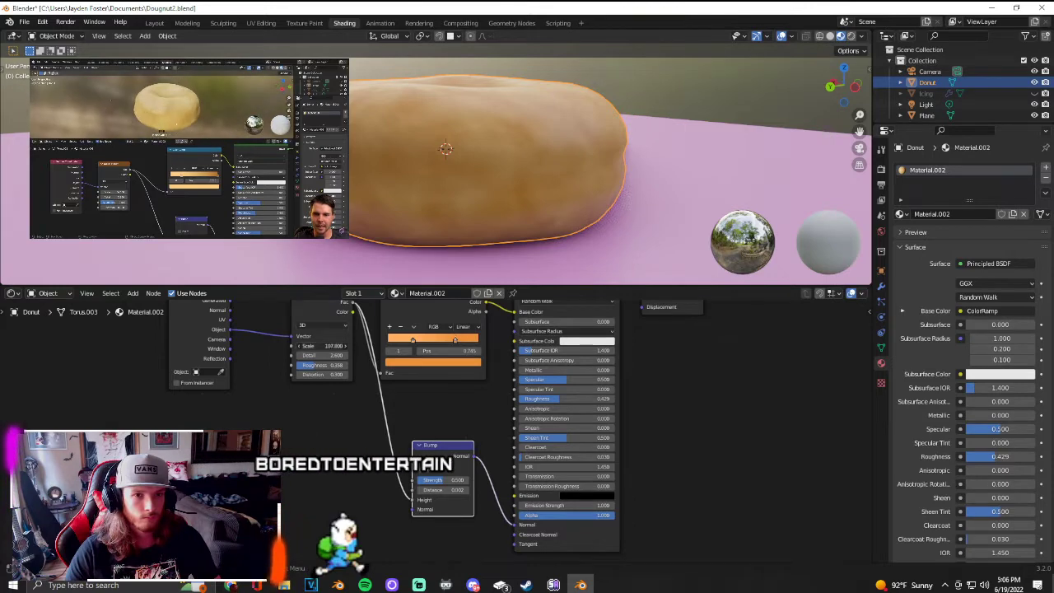
mouse_move(323, 345)
mouse_down()
mouse_move(217, 346)
mouse_move(494, 345)
mouse_move(326, 350)
mouse_up()
middle_drag(497, 211, 362, 234)
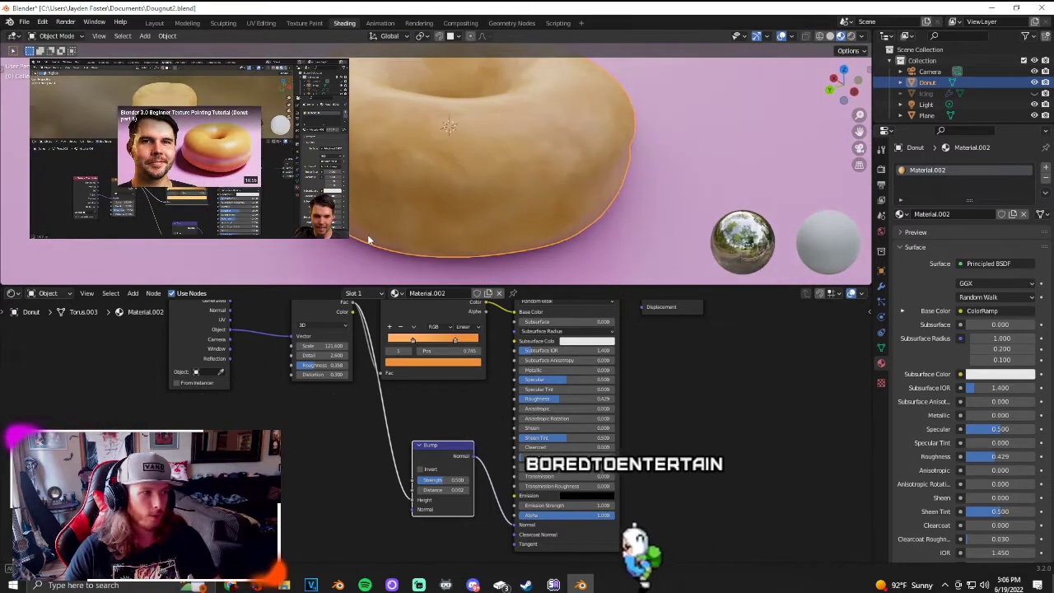
Step: Resume the tutorial video and move the Noise Texture node closer to the Texture Coordinate node
mouse_move(342, 231)
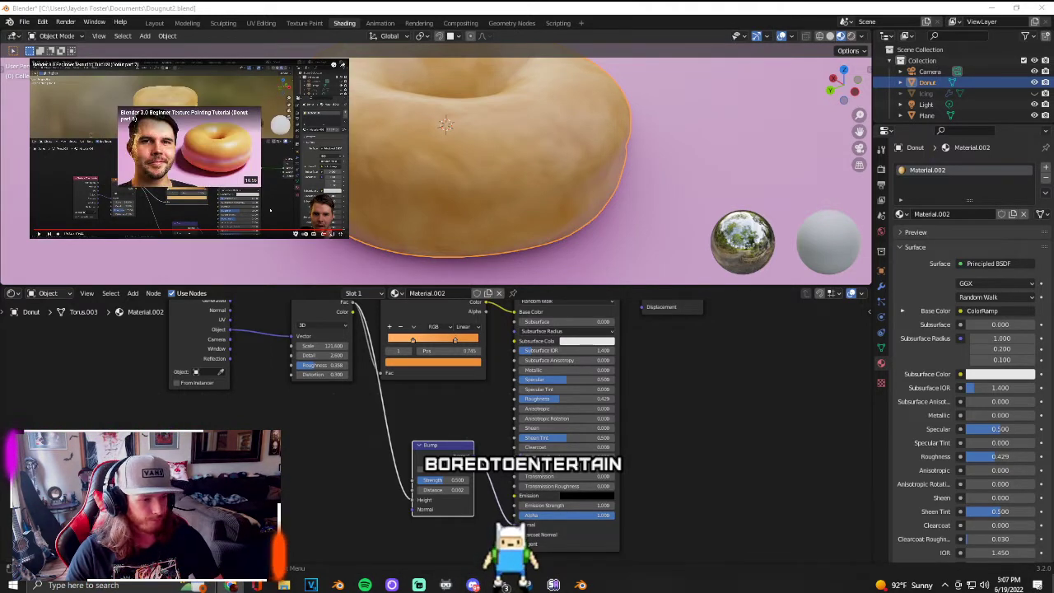
click(205, 162)
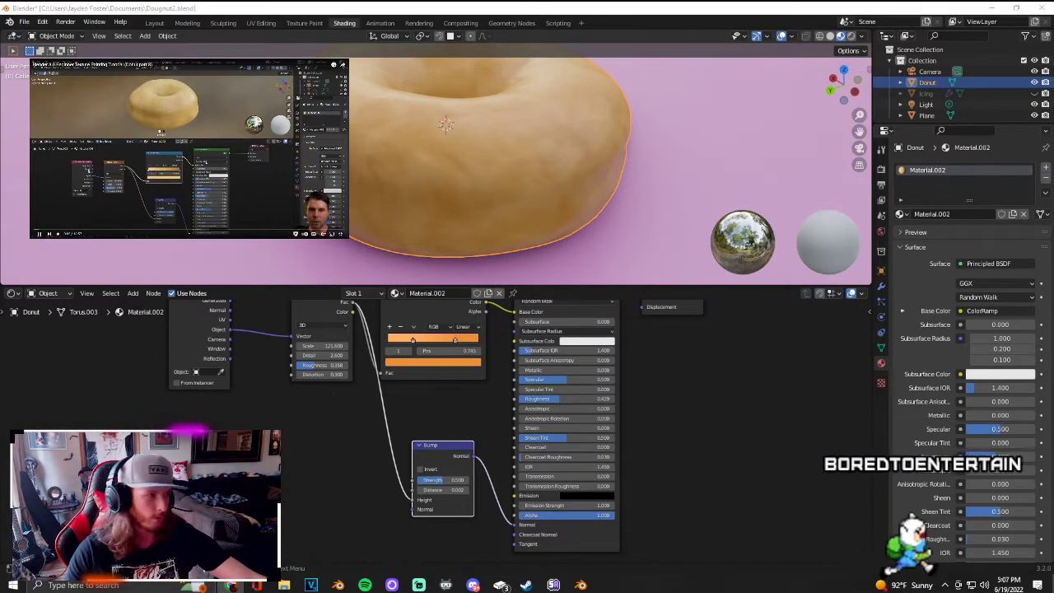
middle_drag(461, 367, 408, 418)
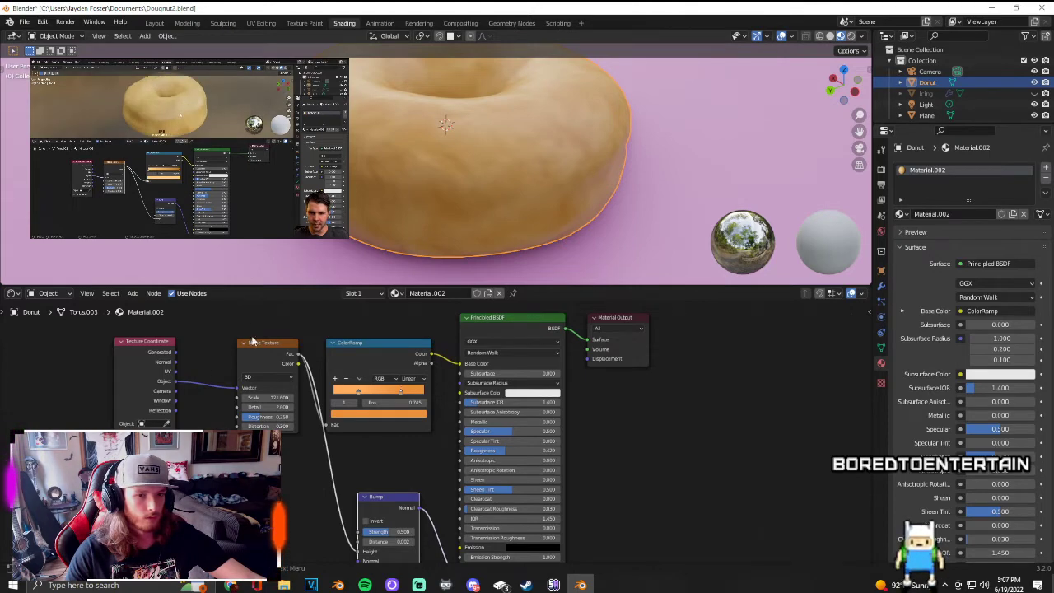
drag(253, 349, 223, 350)
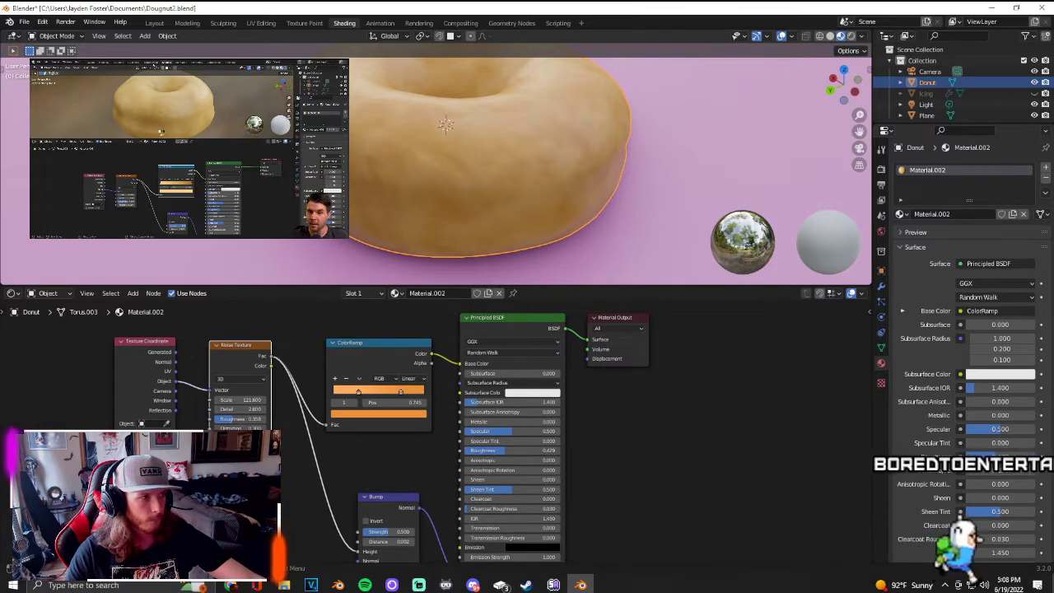
Step: Switch to the Texture Paint workspace and view the donut up close
click(305, 23)
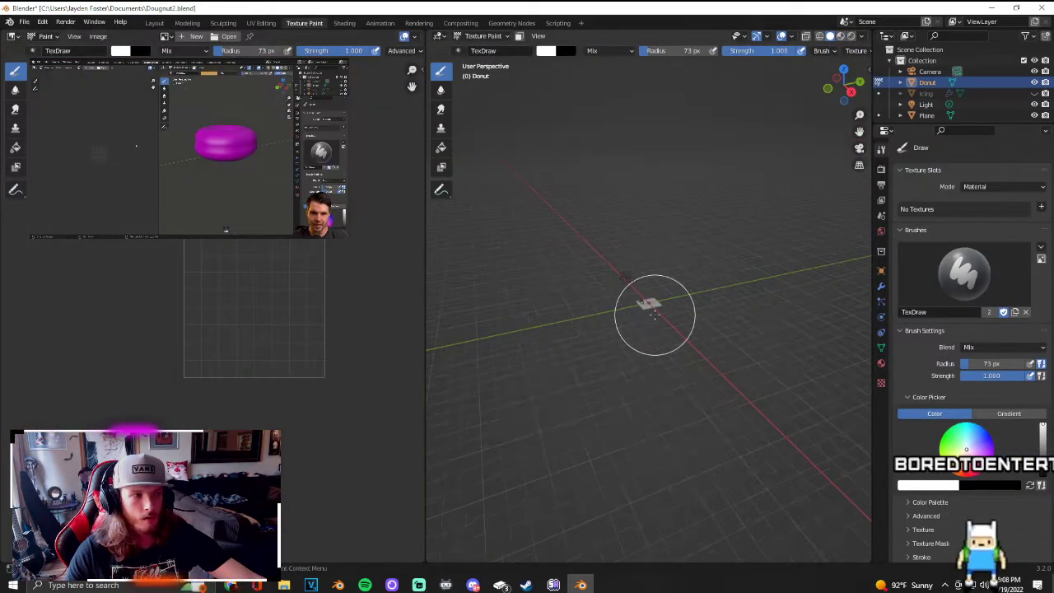
scroll(655, 313, up, 12)
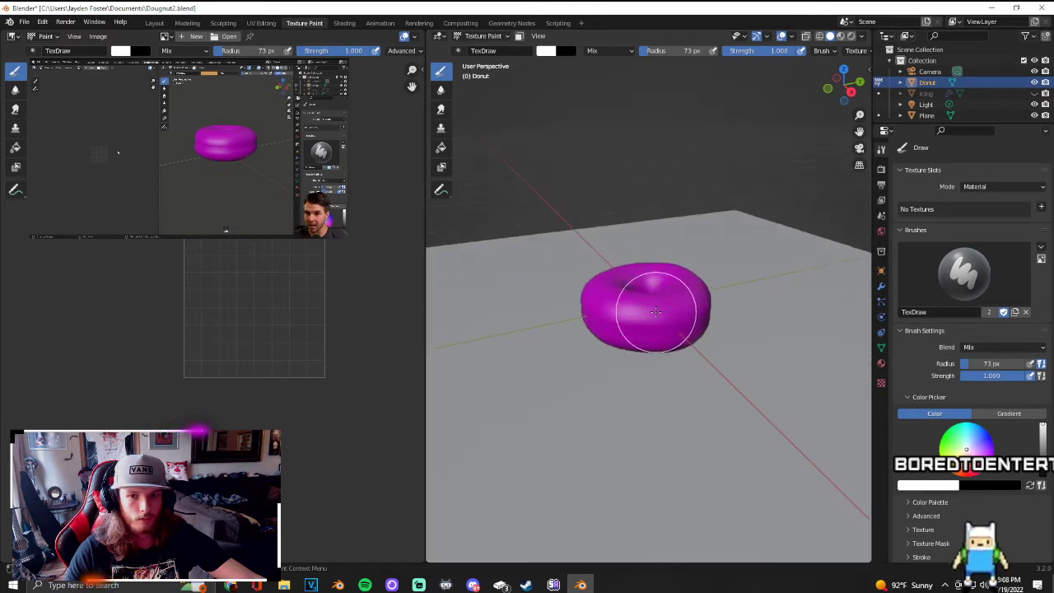
scroll(656, 313, down, 1)
middle_drag(677, 342, 646, 321)
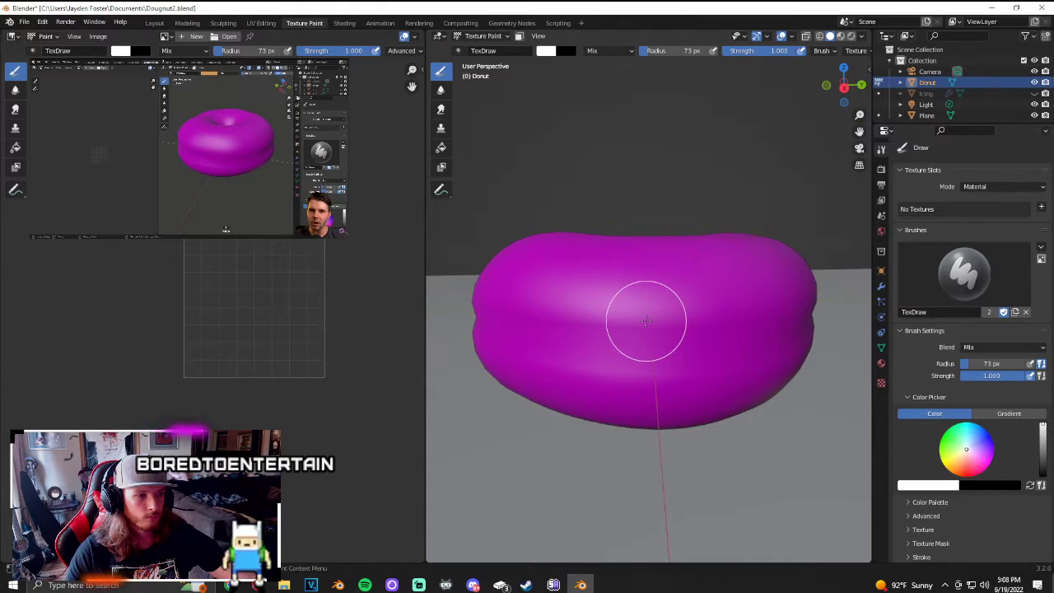
Step: Add an Image Texture node to the donut material in the Shading workspace and place it above the other nodes
click(343, 23)
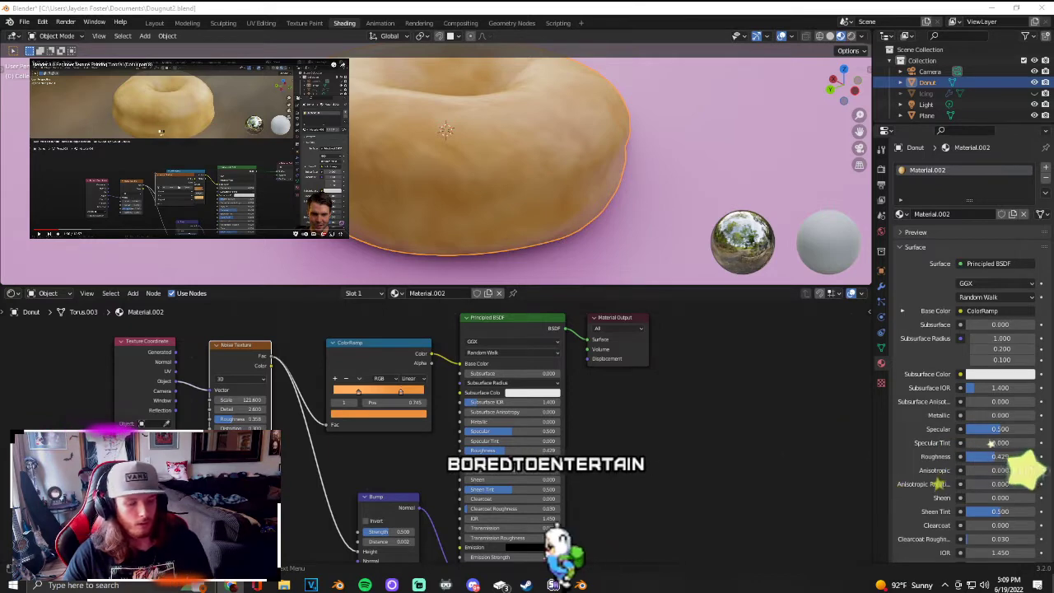
key(shift+a)
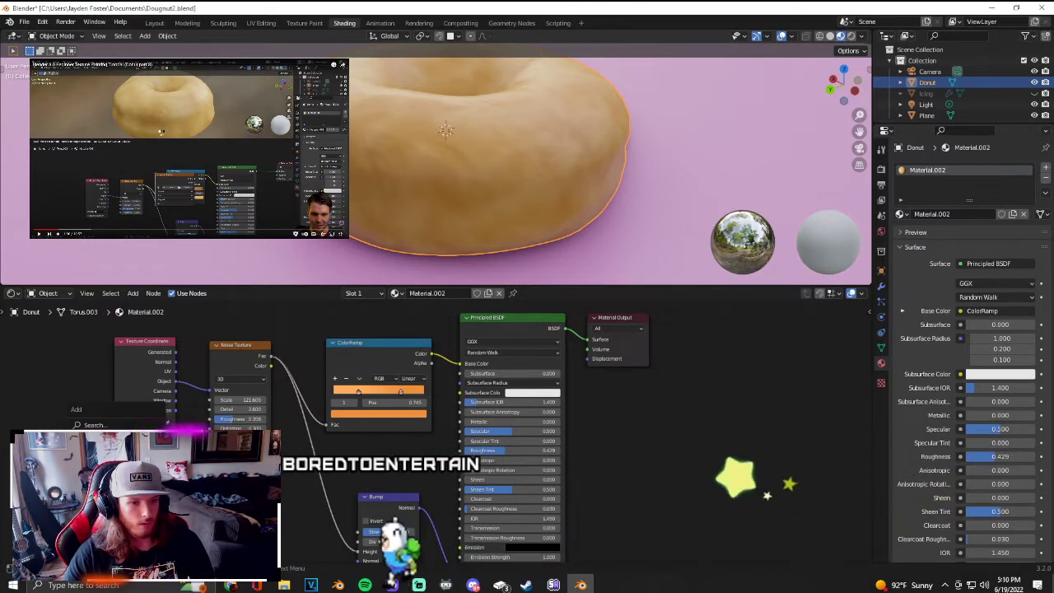
mouse_move(132, 472)
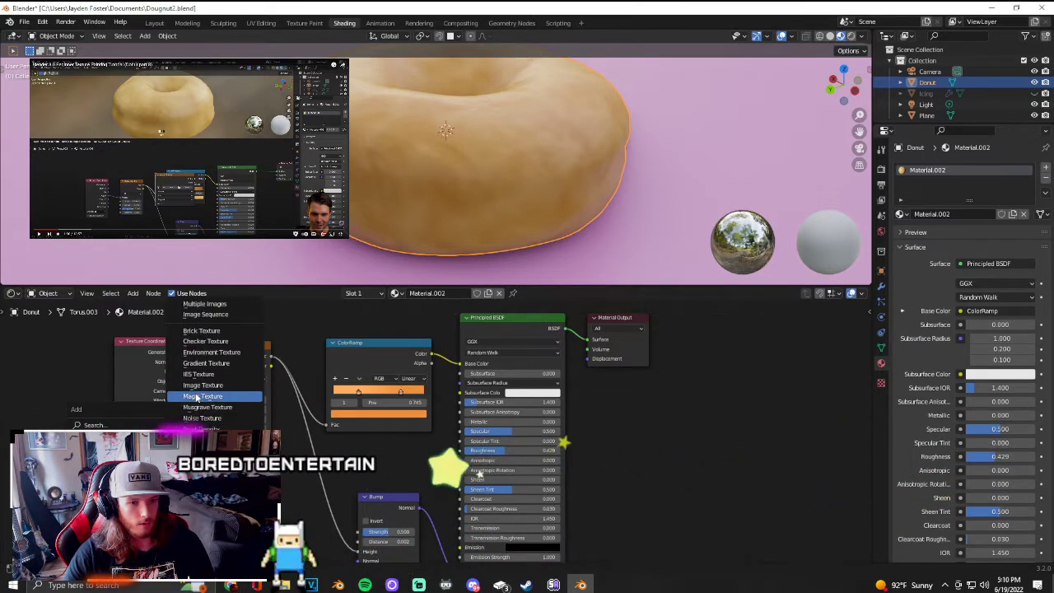
click(202, 417)
click(240, 366)
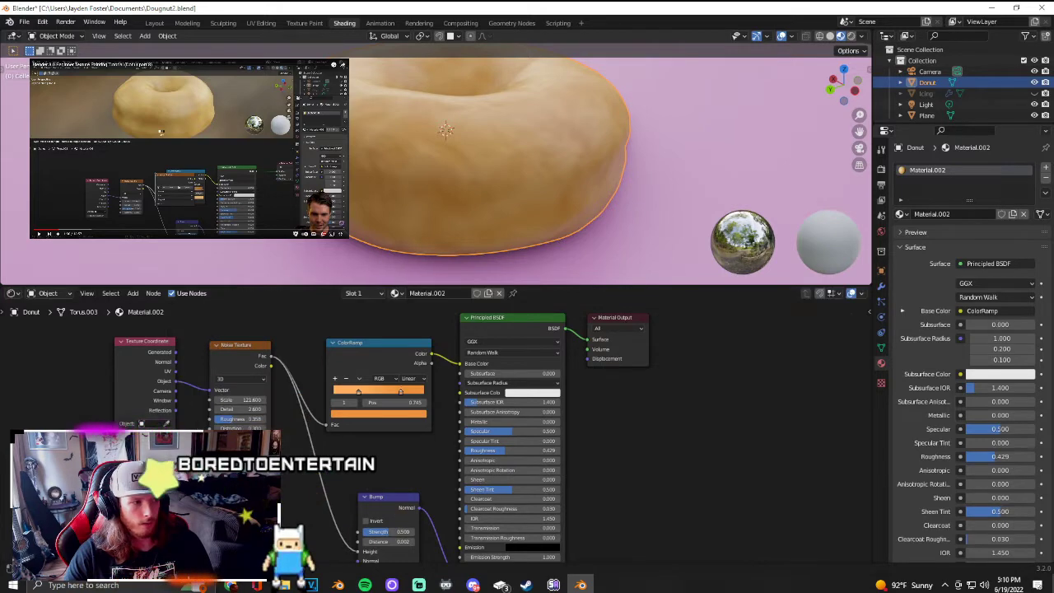
scroll(213, 397, down, 4)
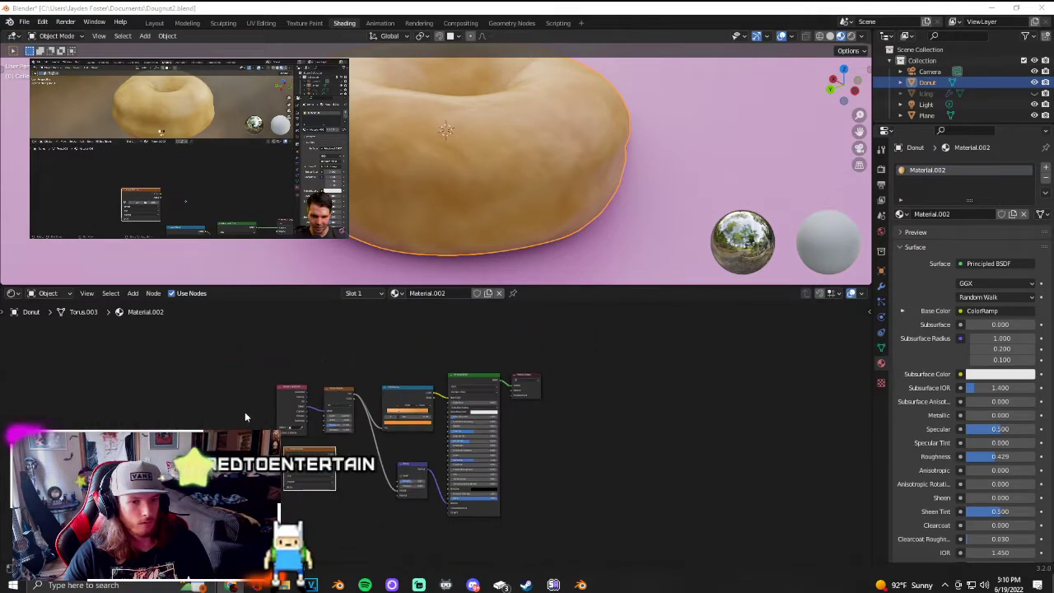
drag(306, 453, 337, 323)
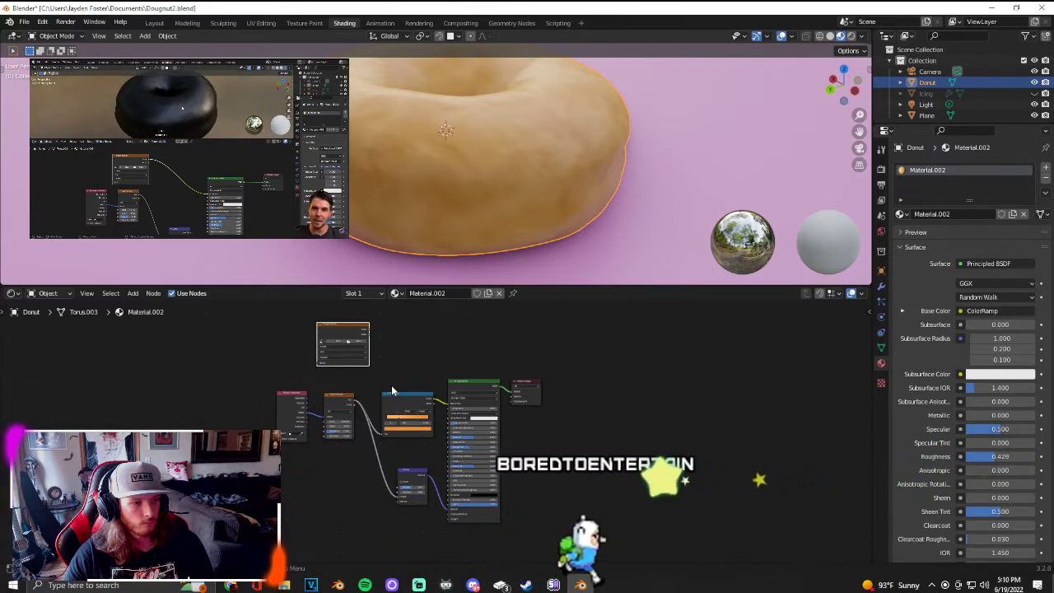
Step: Delete the ColorRamp node and move the Image Texture node into the gap before the Principled BSDF
scroll(345, 414, up, 4)
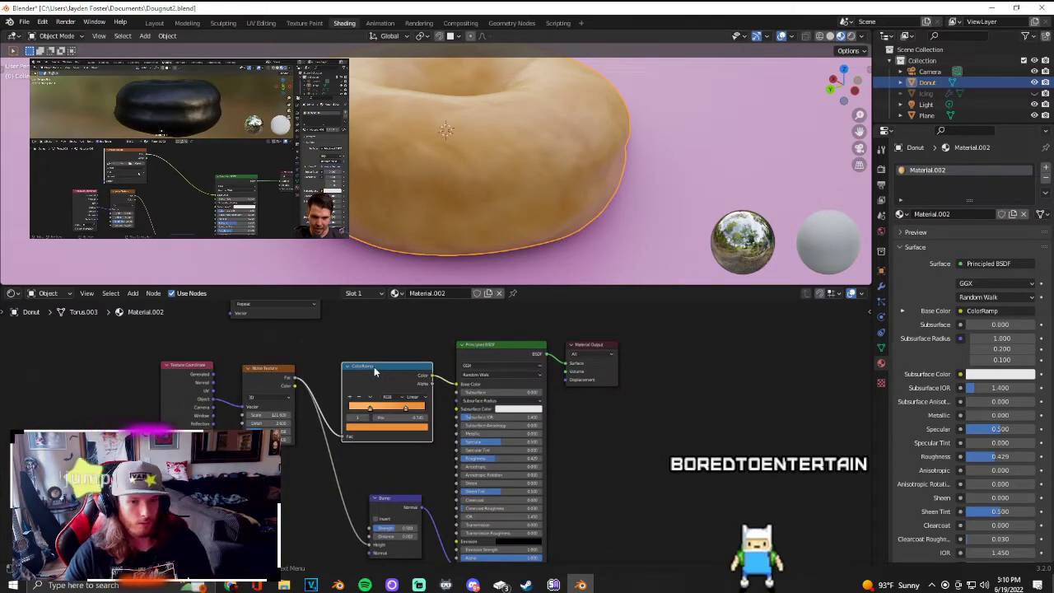
key(x)
middle_drag(360, 362, 373, 384)
drag(305, 337, 404, 429)
drag(427, 372, 384, 345)
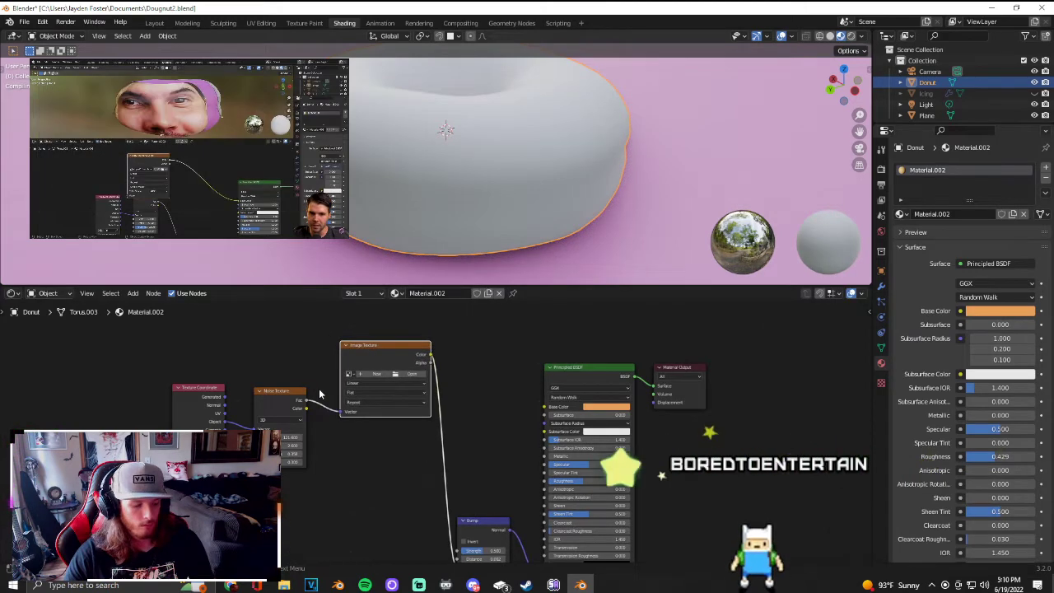
Step: Reconnect the Noise Texture's Fac to the Bump's Height only, and link the Image Texture's Color to the Principled BSDF's Base Color
drag(340, 413, 313, 402)
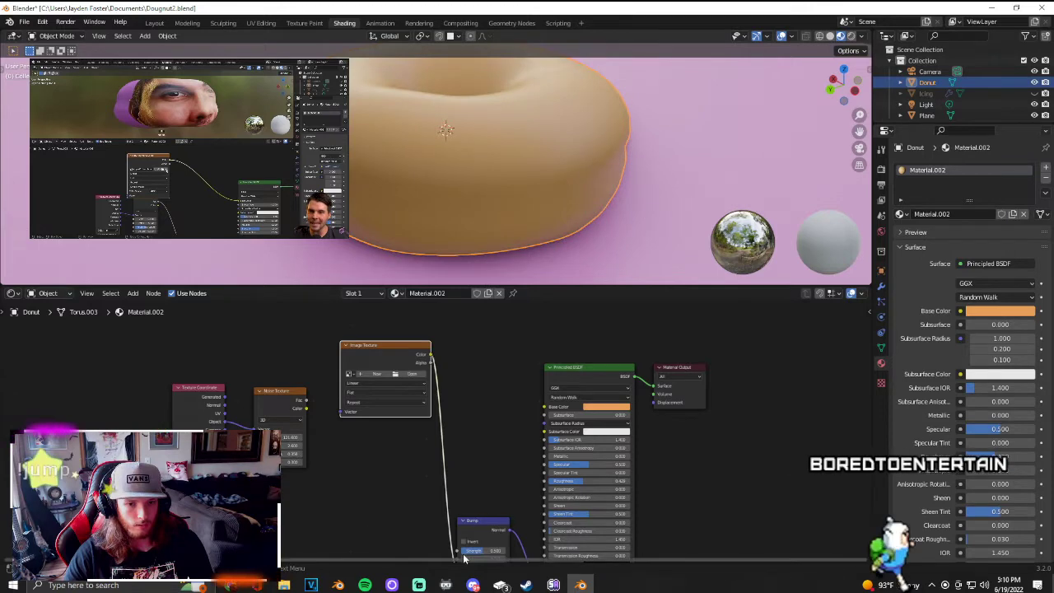
scroll(444, 456, down, 2)
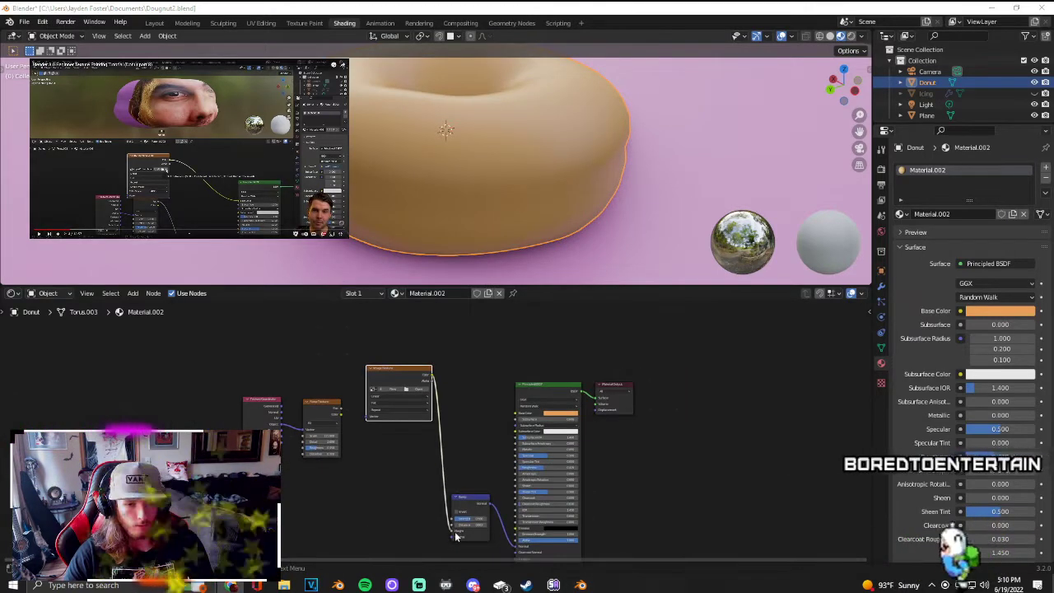
click(440, 417)
drag(339, 408, 452, 536)
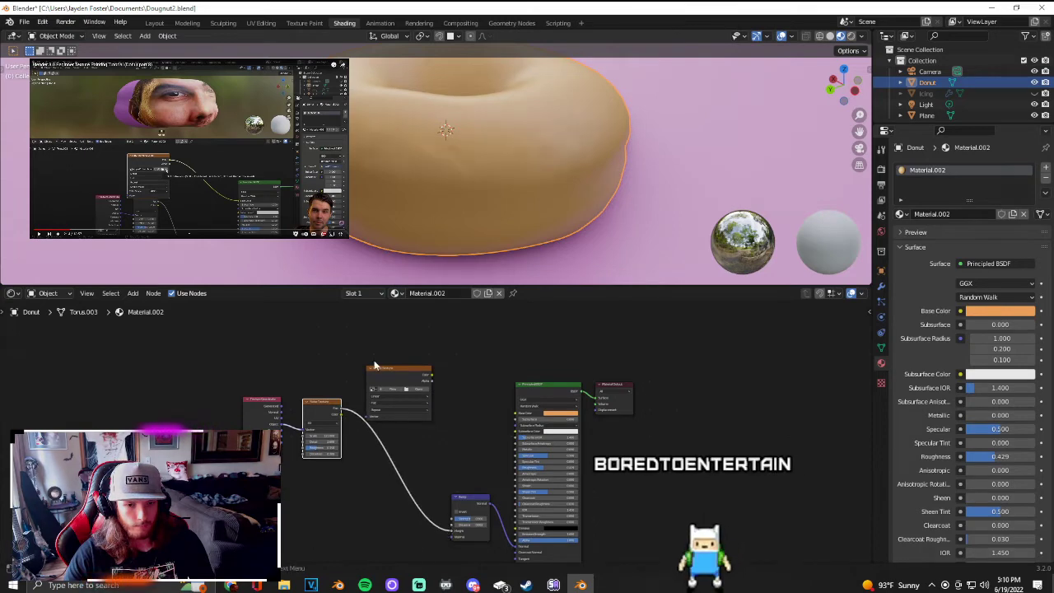
drag(382, 370, 437, 400)
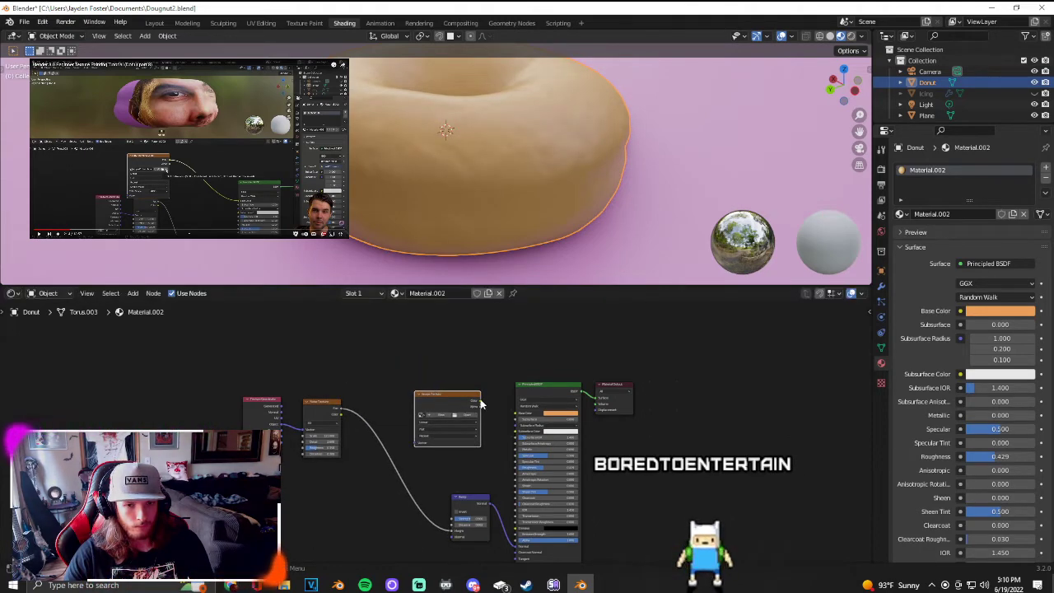
drag(517, 418, 517, 415)
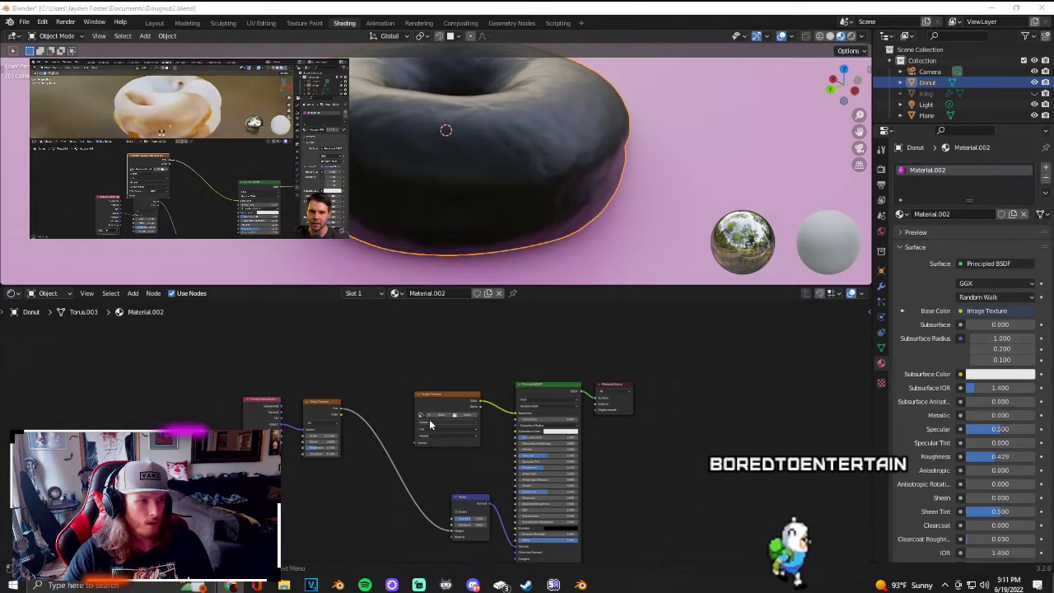
Step: Start a new image in the Image Texture node and halve its width and height to 512 px
scroll(429, 424, up, 1)
scroll(429, 424, up, 4)
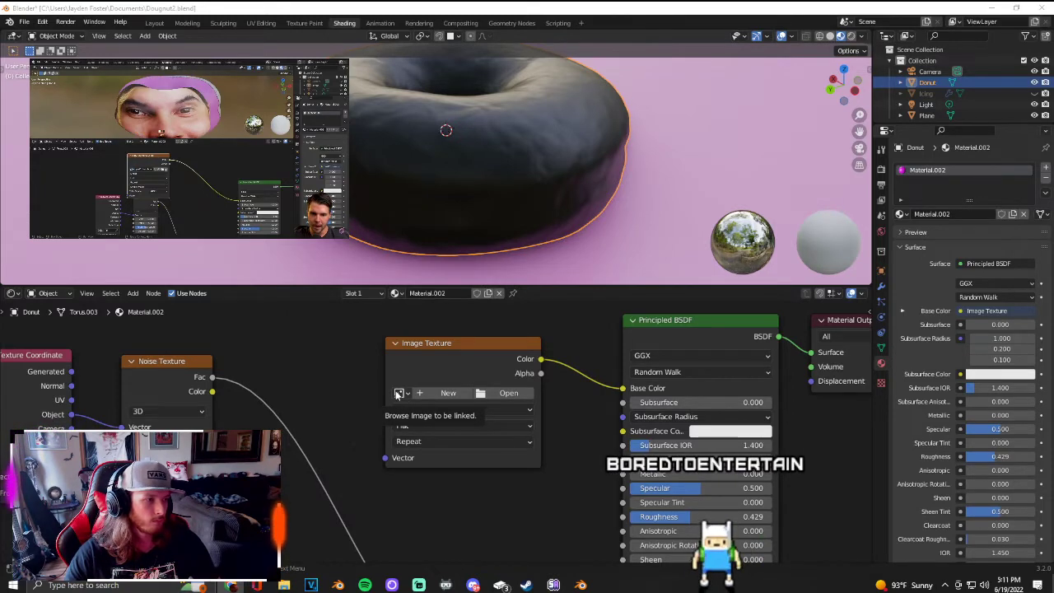
click(433, 393)
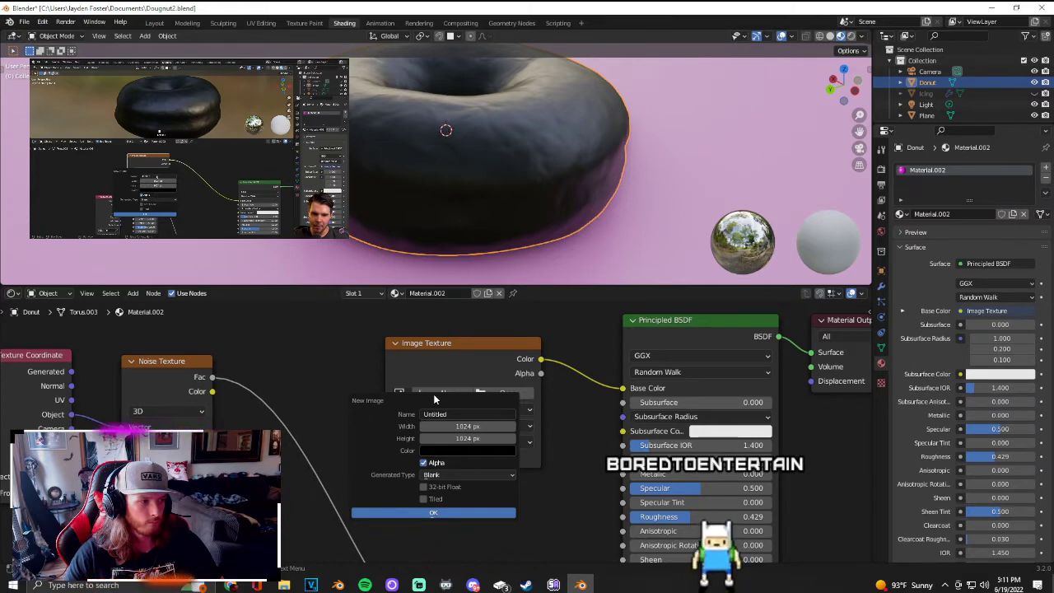
click(434, 414)
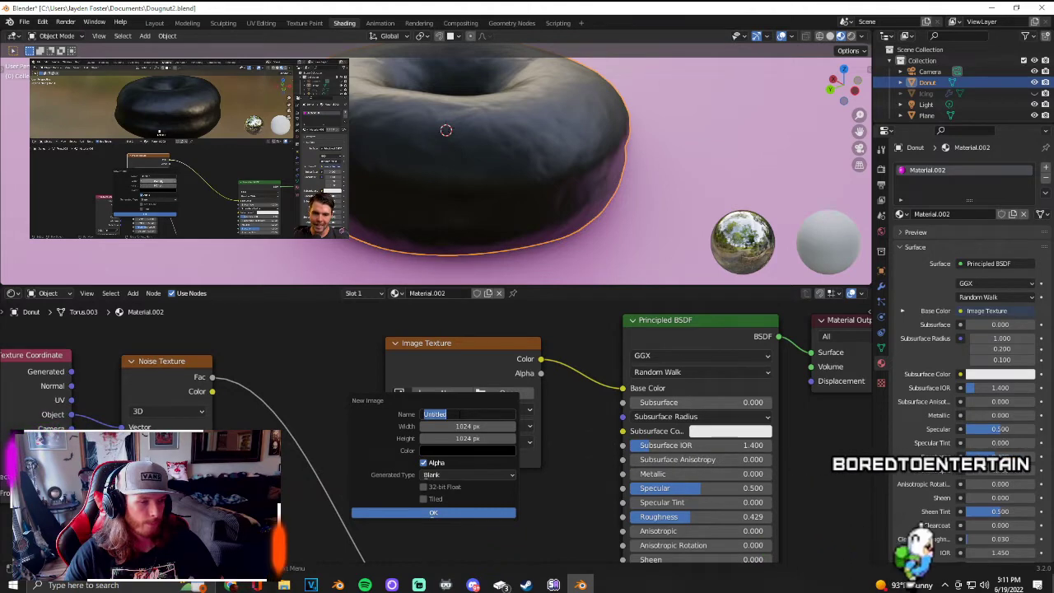
key(Tab)
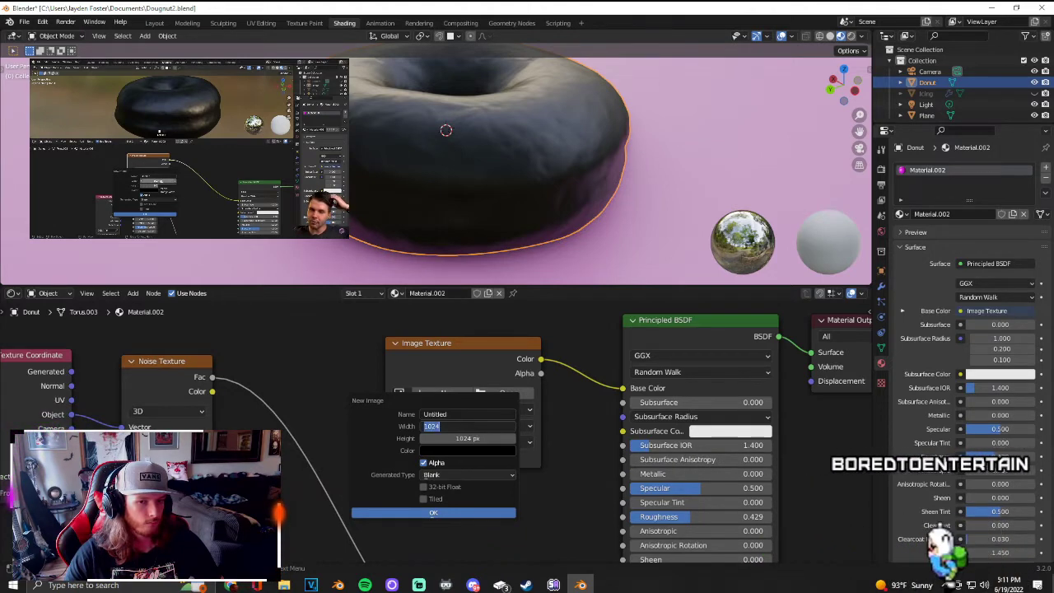
click(471, 427)
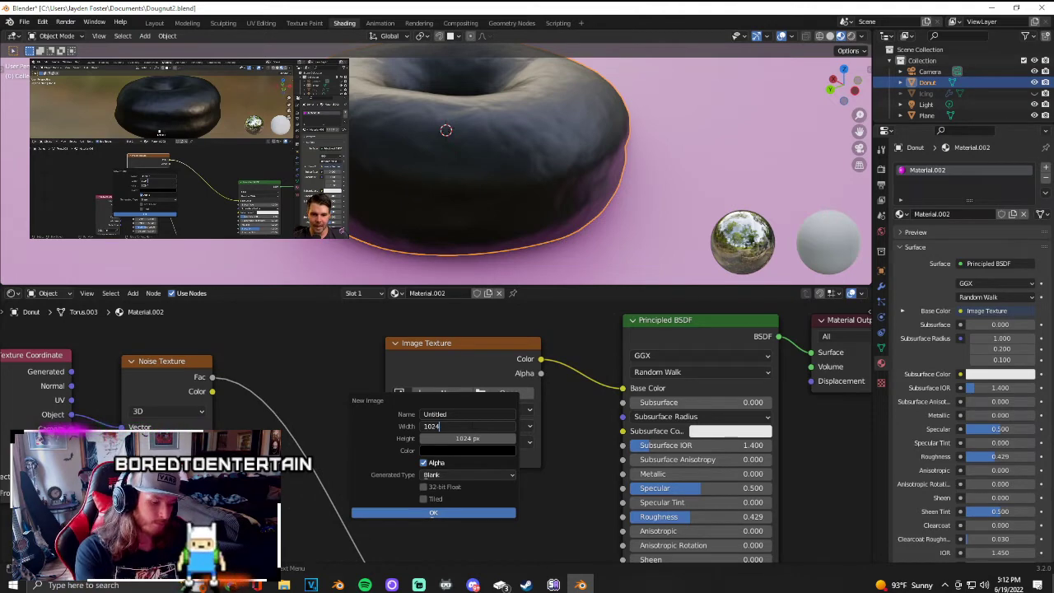
text(/2)
key(Return)
click(467, 438)
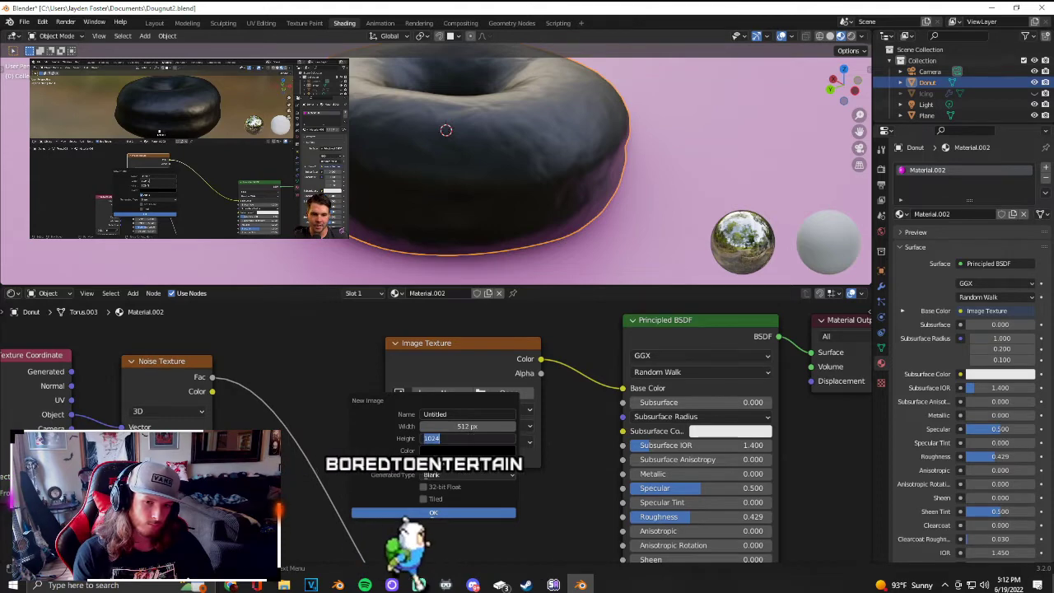
text(/2)
key(Return)
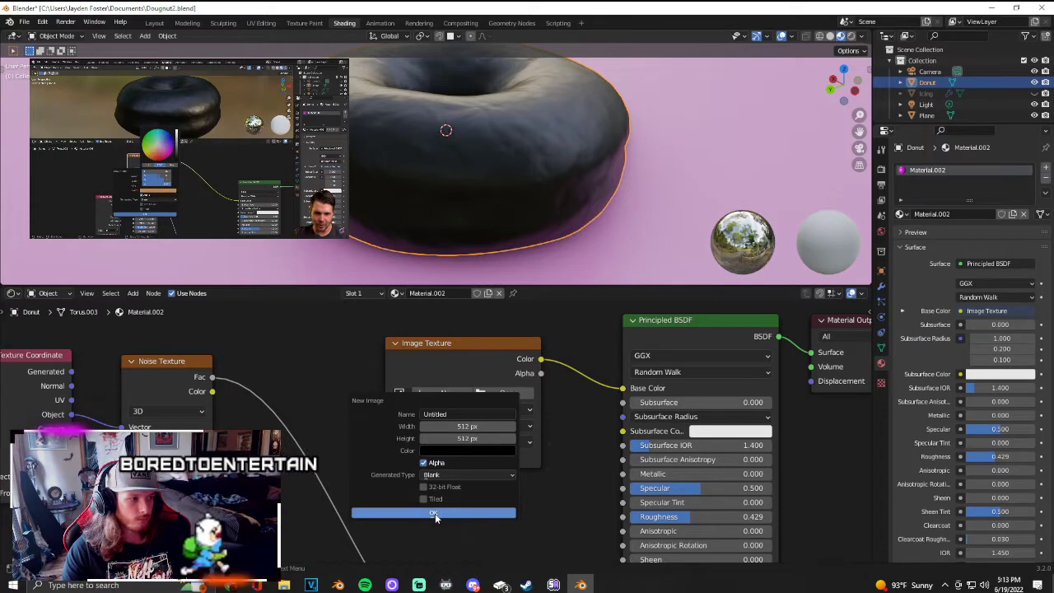
Step: Set the new image's fill colour to a light dough orange at full brightness
click(465, 453)
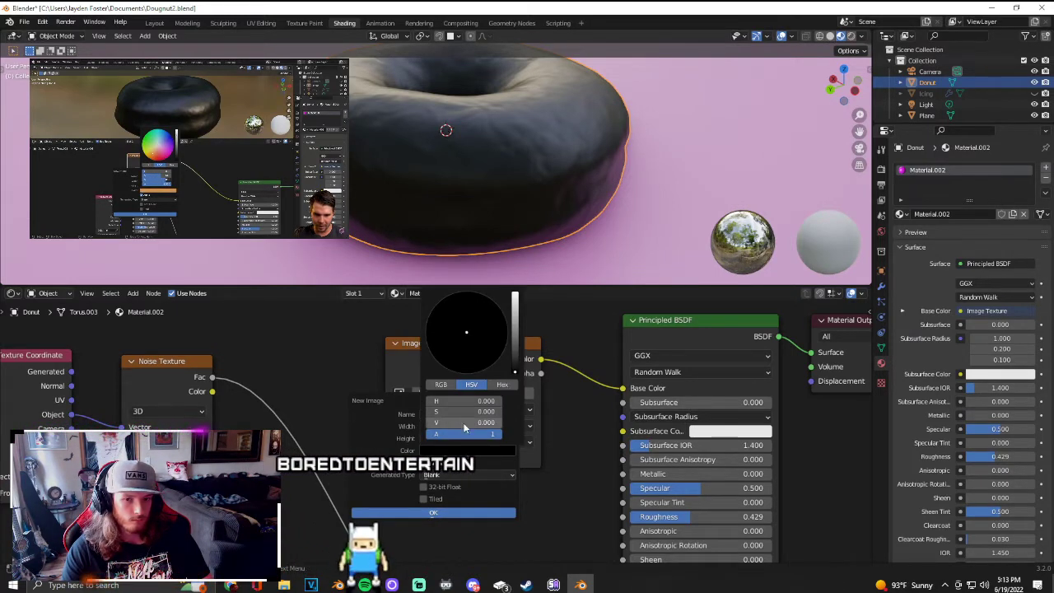
mouse_move(501, 434)
mouse_down()
mouse_move(486, 437)
mouse_move(502, 422)
mouse_up()
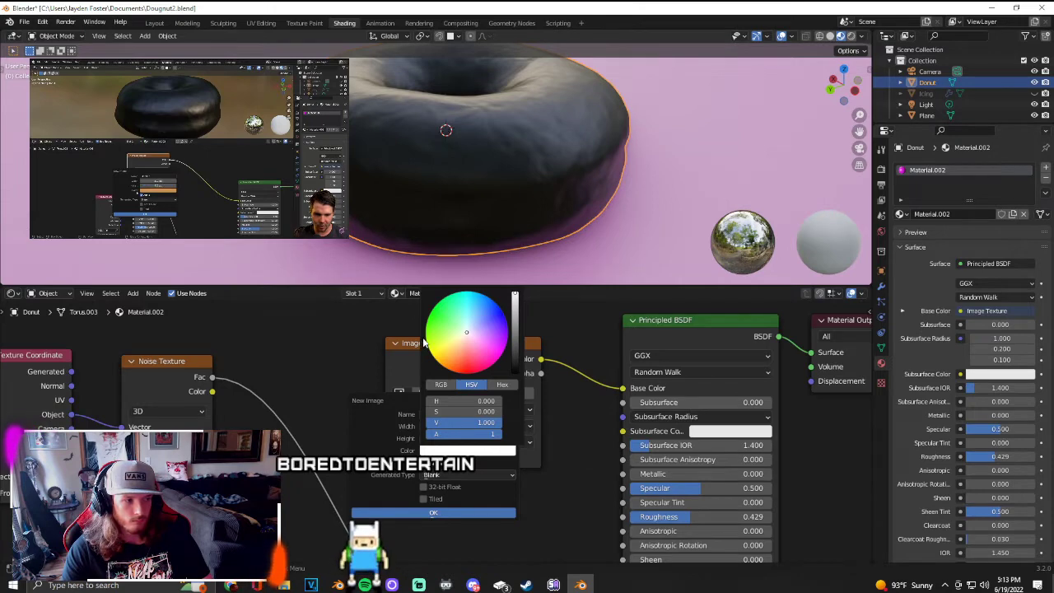
drag(449, 347, 453, 357)
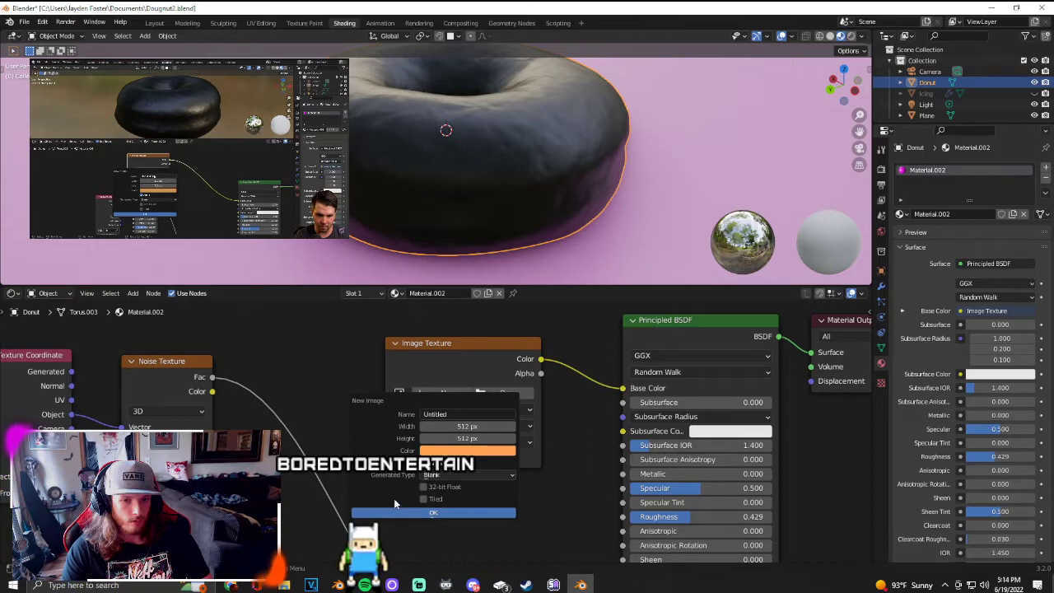
Step: Name the new image Donut Base and create it
click(445, 413)
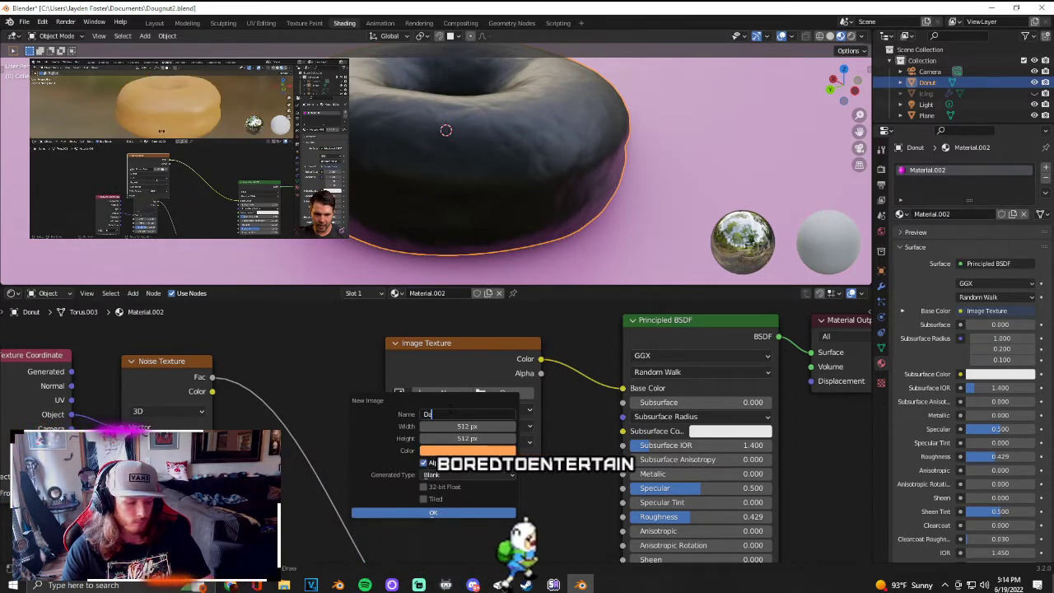
text(Donut)
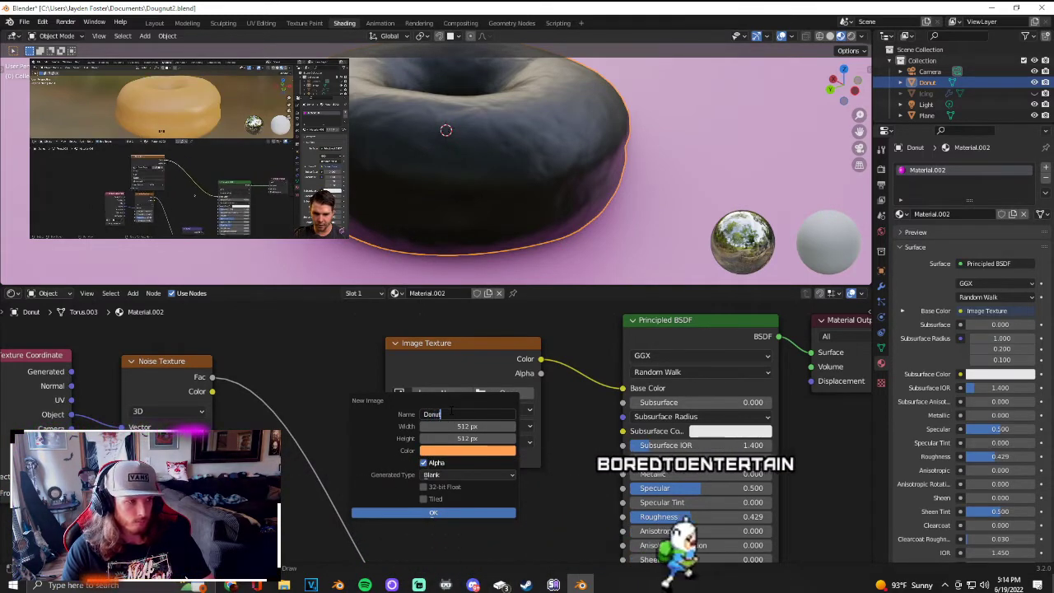
text( Base)
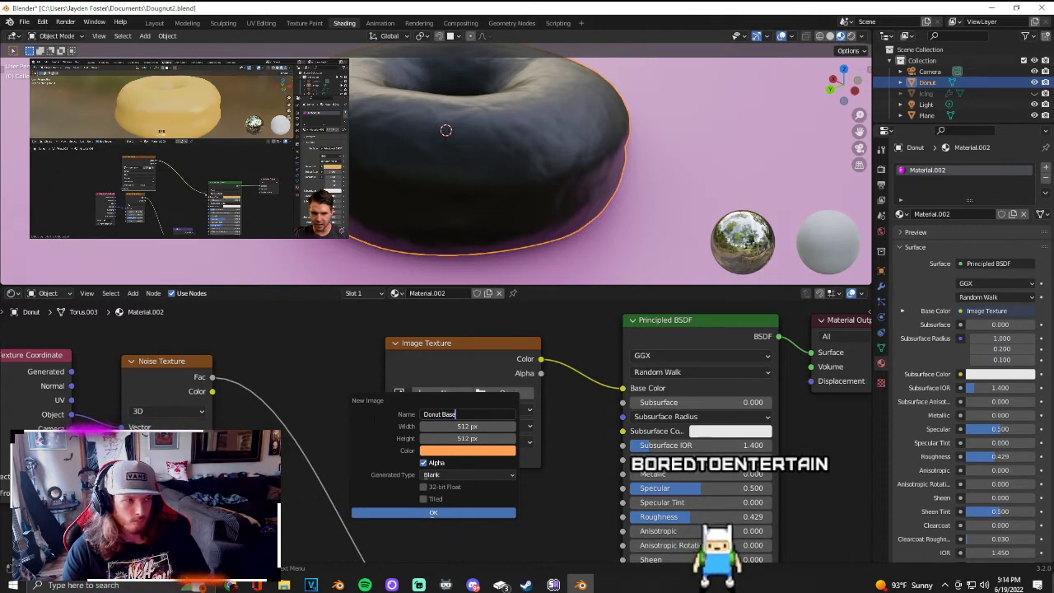
click(385, 513)
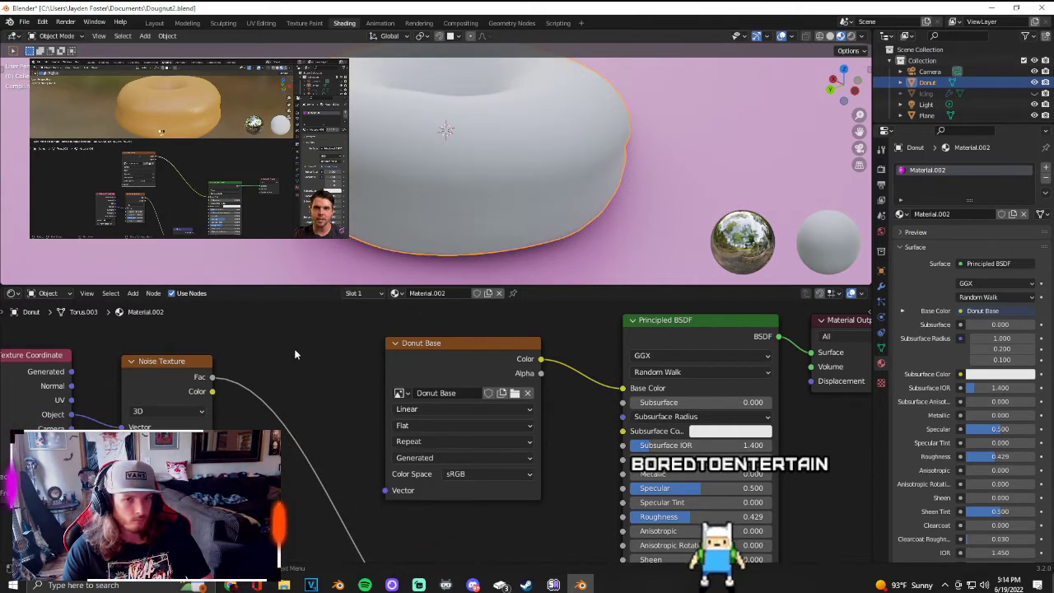
Step: Switch to the Texture Paint workspace with the donut in view for painting
scroll(325, 380, down, 2)
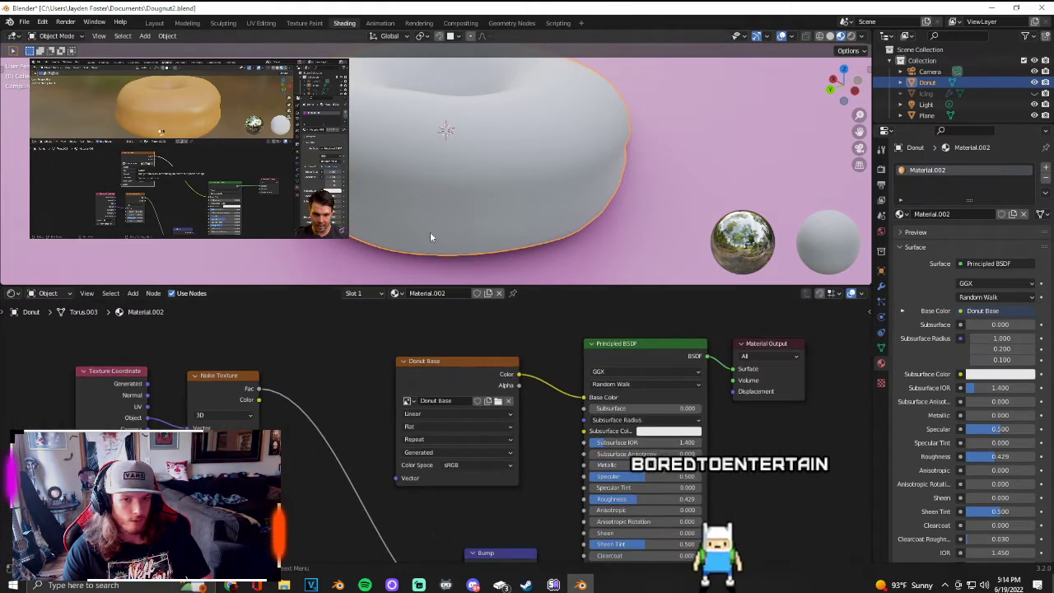
scroll(449, 222, down, 2)
scroll(449, 222, up, 1)
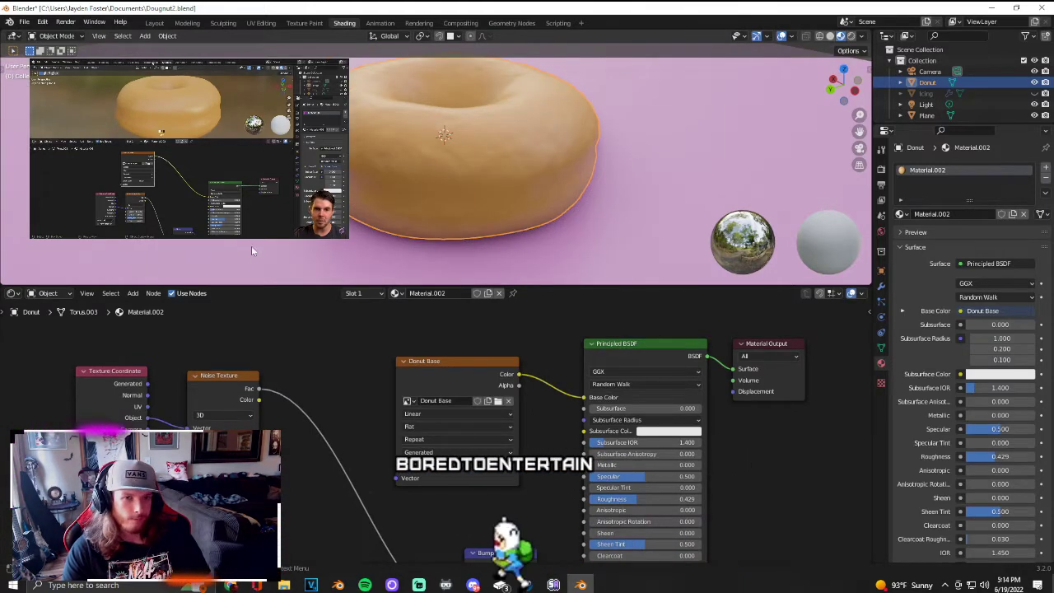
scroll(243, 256, up, 1)
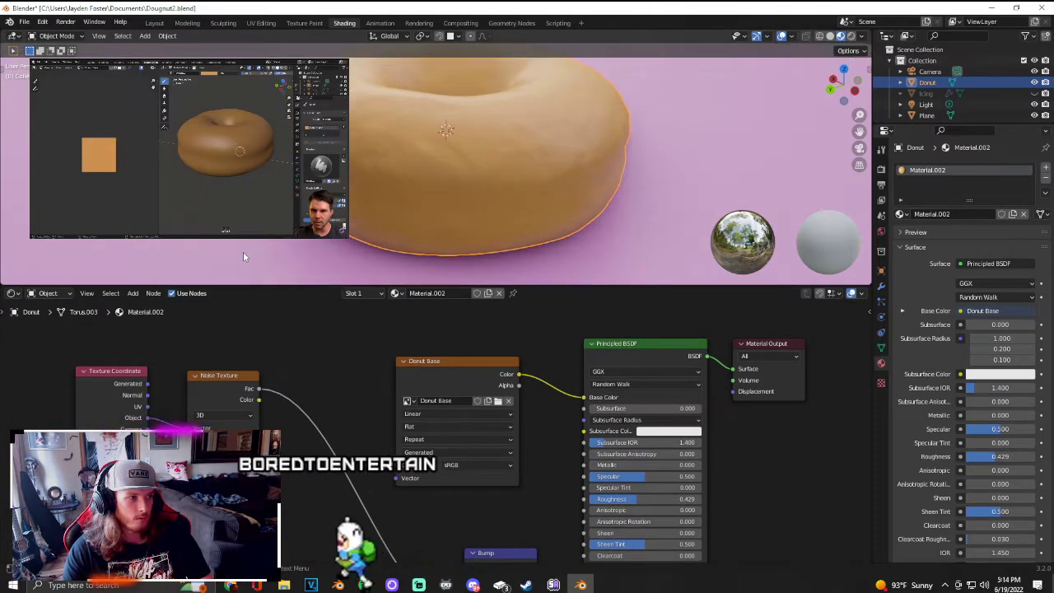
click(305, 23)
mouse_move(586, 262)
middle_down()
mouse_move(675, 280)
mouse_move(682, 333)
middle_up()
Step: Try white brush strokes on the donut and across the Donut Base image, and undo them
drag(631, 349, 663, 346)
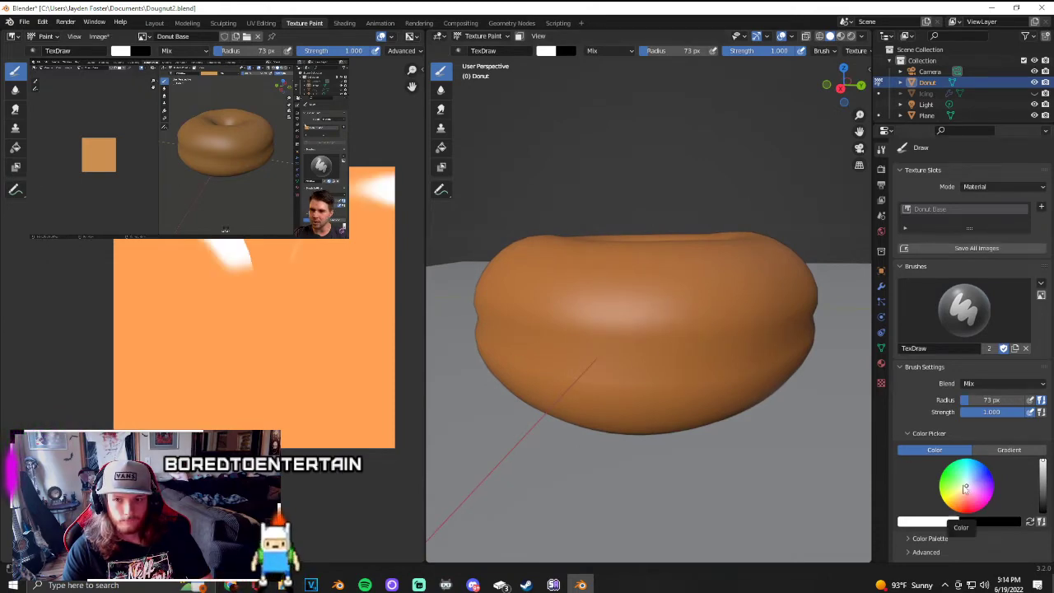
mouse_move(638, 241)
middle_down()
mouse_move(633, 303)
mouse_move(625, 248)
mouse_move(638, 270)
middle_up()
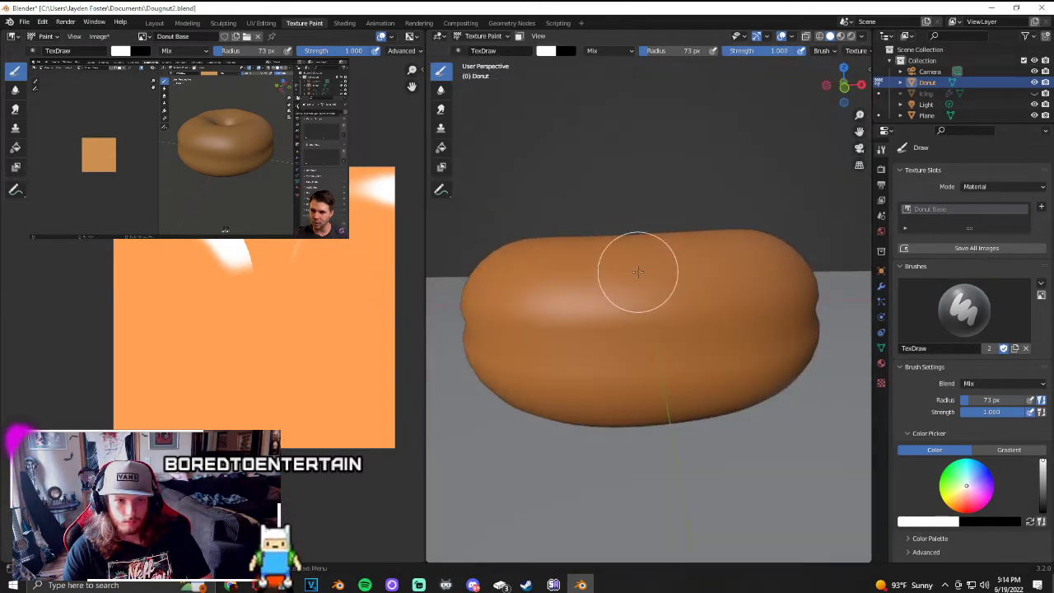
drag(136, 303, 407, 304)
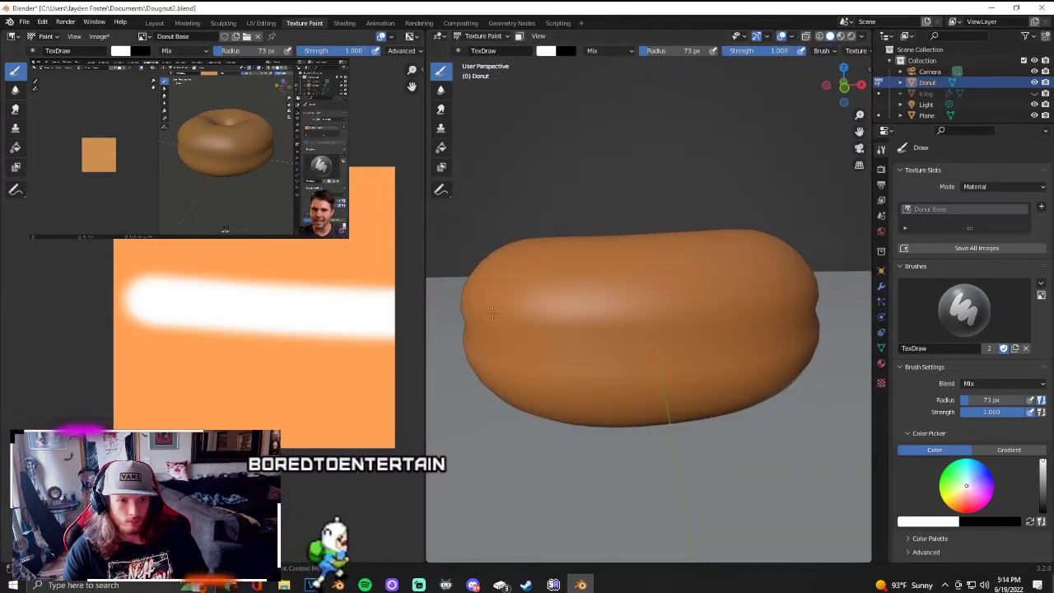
key(ctrl+z)
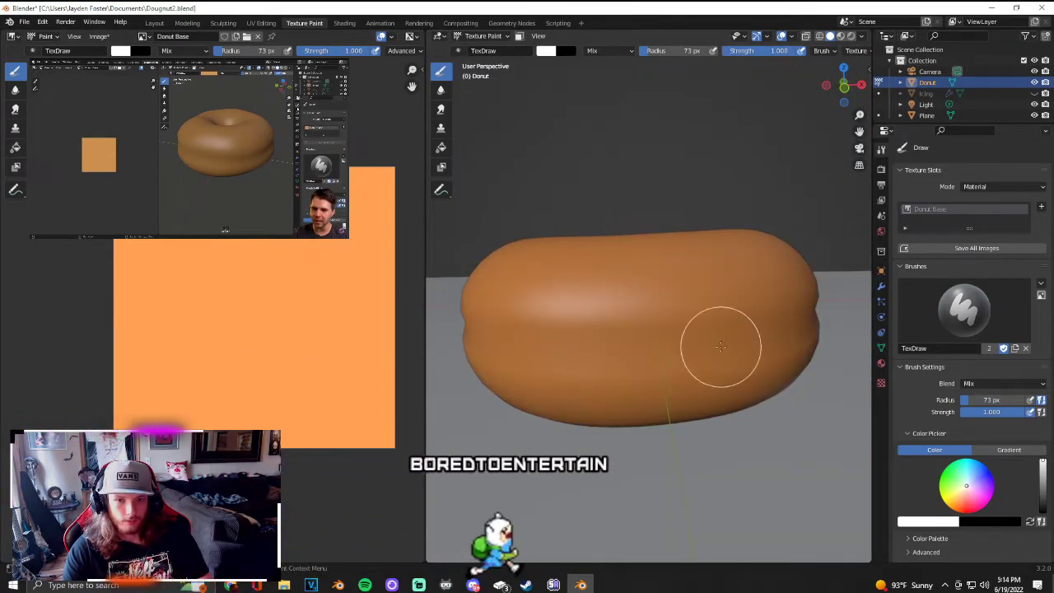
Step: Paint broad white strokes over the donut's side and across the Donut Base image
drag(722, 346, 699, 431)
mouse_move(127, 259)
mouse_down()
mouse_move(234, 314)
mouse_move(346, 275)
mouse_up()
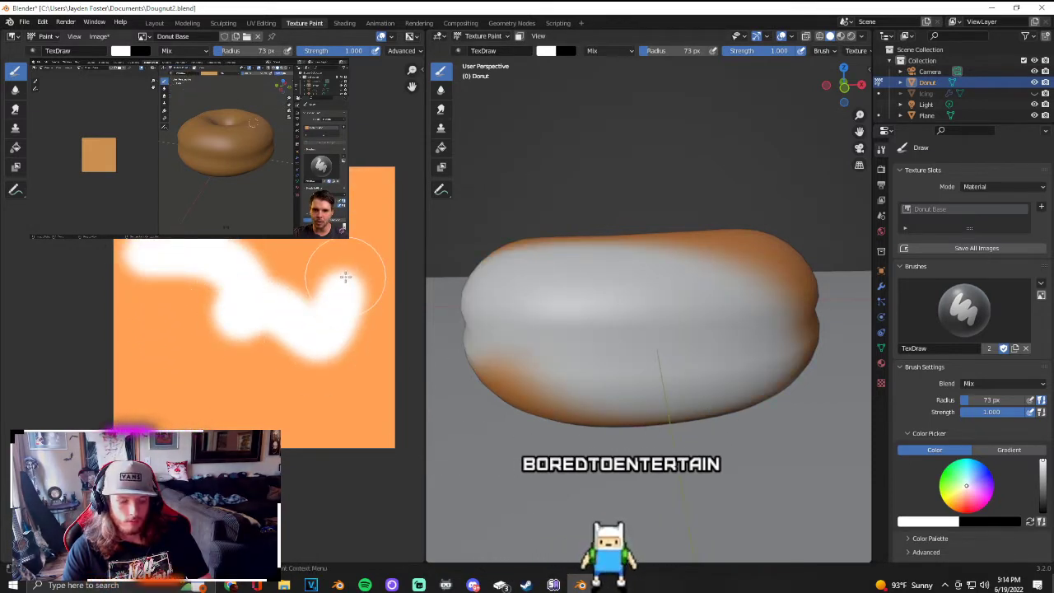
Step: Undo the broad white strokes on the donut and the Donut Base image
key(ctrl+z)
scroll(230, 299, up, 1)
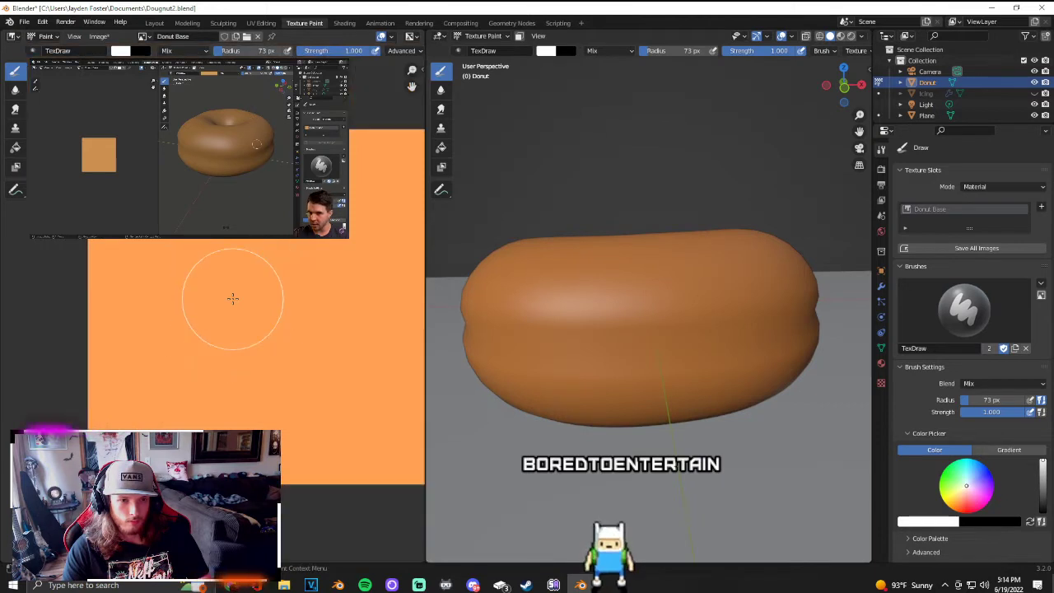
Step: Try two crossing diagonal white strokes over the whole Donut Base image, and undo both
scroll(232, 298, down, 4)
drag(159, 244, 289, 360)
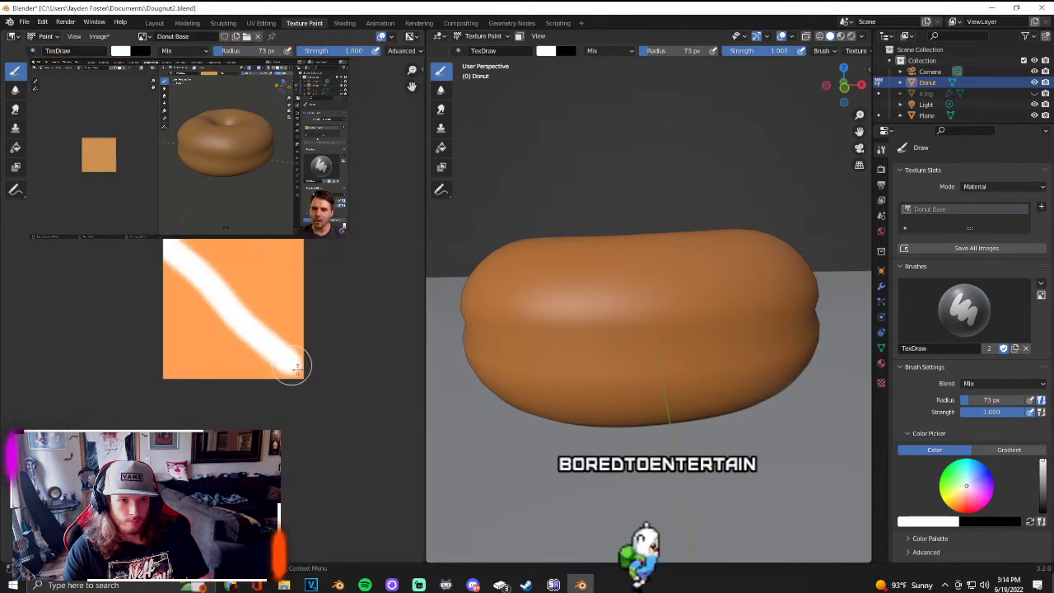
drag(167, 372, 276, 262)
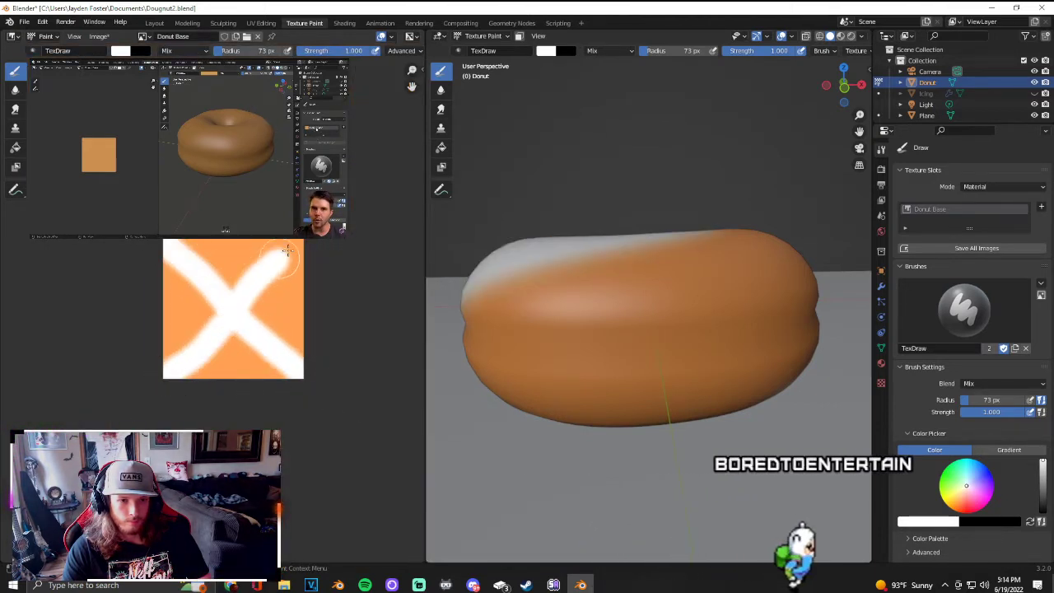
mouse_move(647, 325)
middle_down()
mouse_move(680, 394)
mouse_move(676, 295)
mouse_move(670, 343)
middle_up()
key(ctrl+z)
key(ctrl+z)
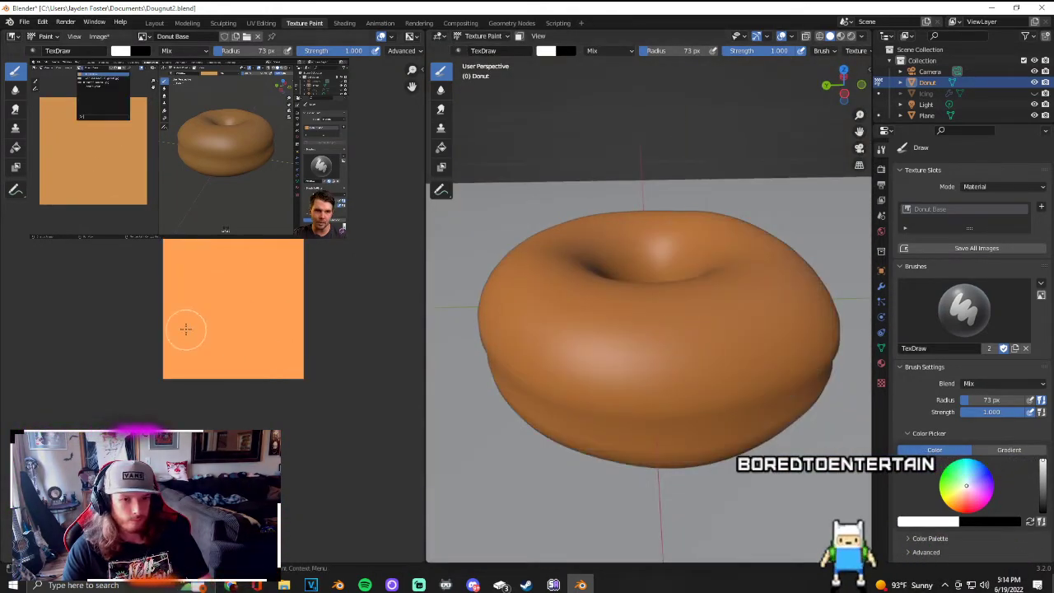
Step: Try single white dabs on the middle of the Donut Base image and on the donut's side, and undo them
click(233, 313)
key(ctrl+z)
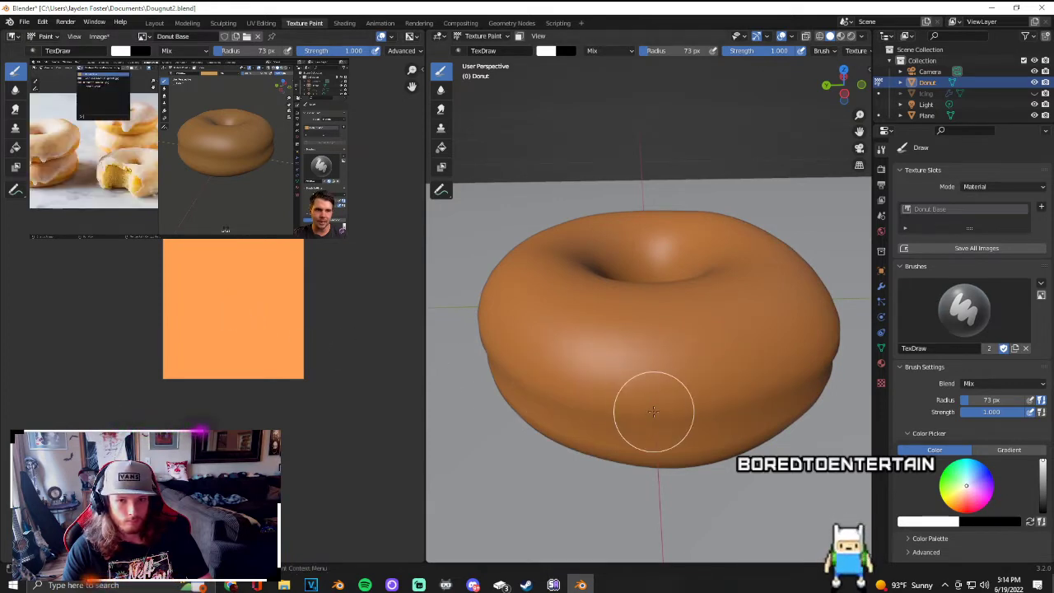
click(654, 411)
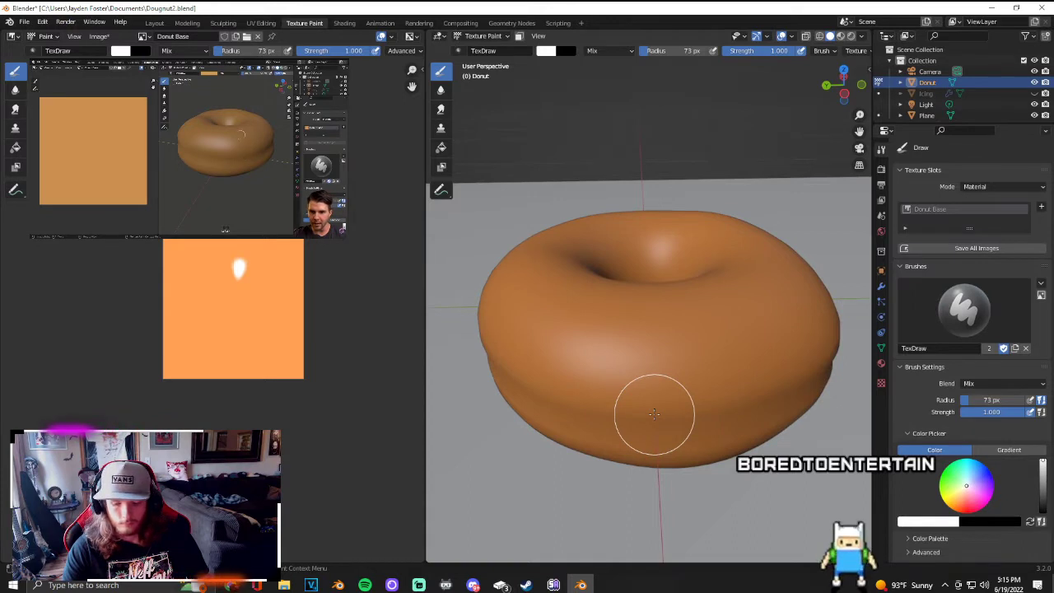
middle_drag(655, 411, 638, 370)
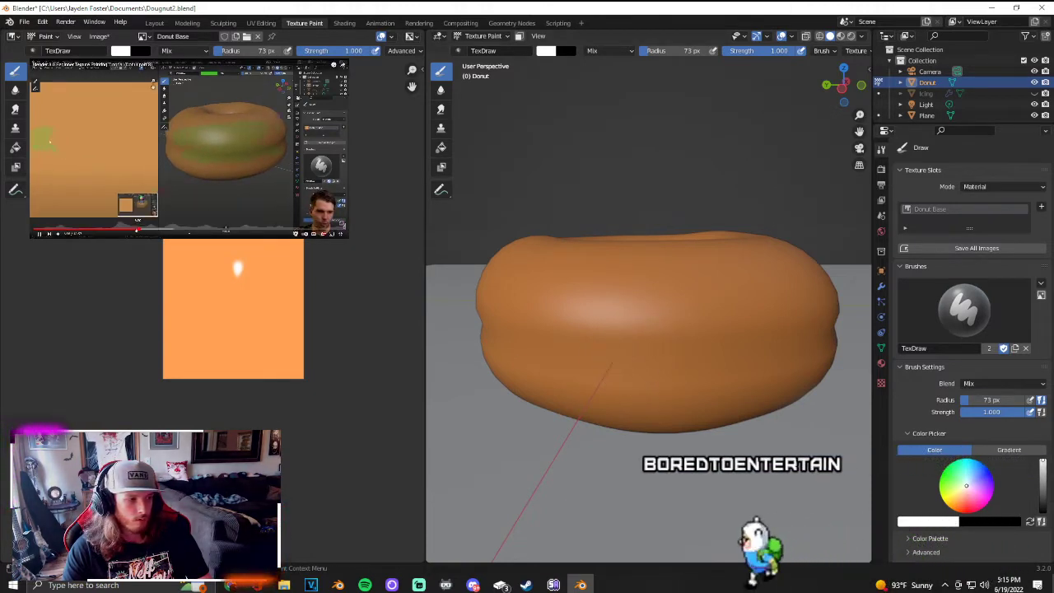
click(128, 230)
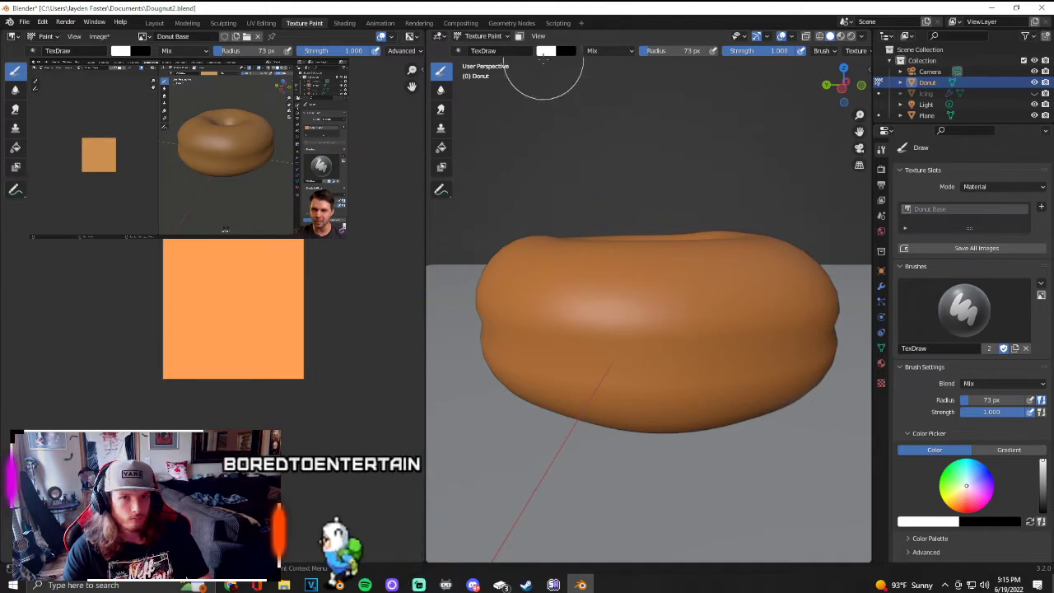
Step: Set the brush colour to light peach (H 0.074, S 0.417, V 1.000), test one horizontal stroke on the image and undo it
click(545, 50)
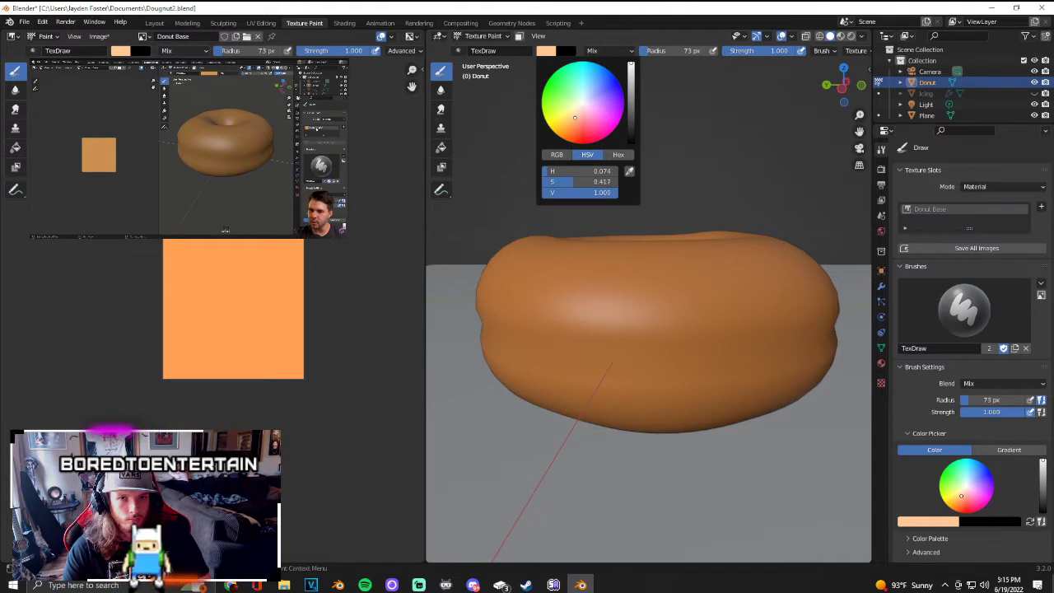
drag(176, 305, 271, 305)
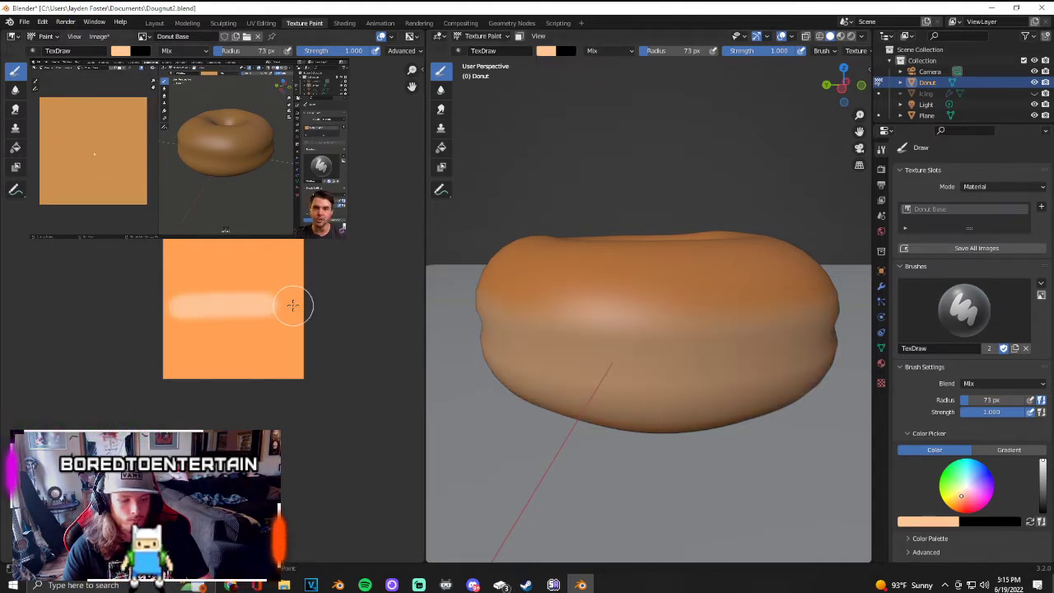
key(ctrl+z)
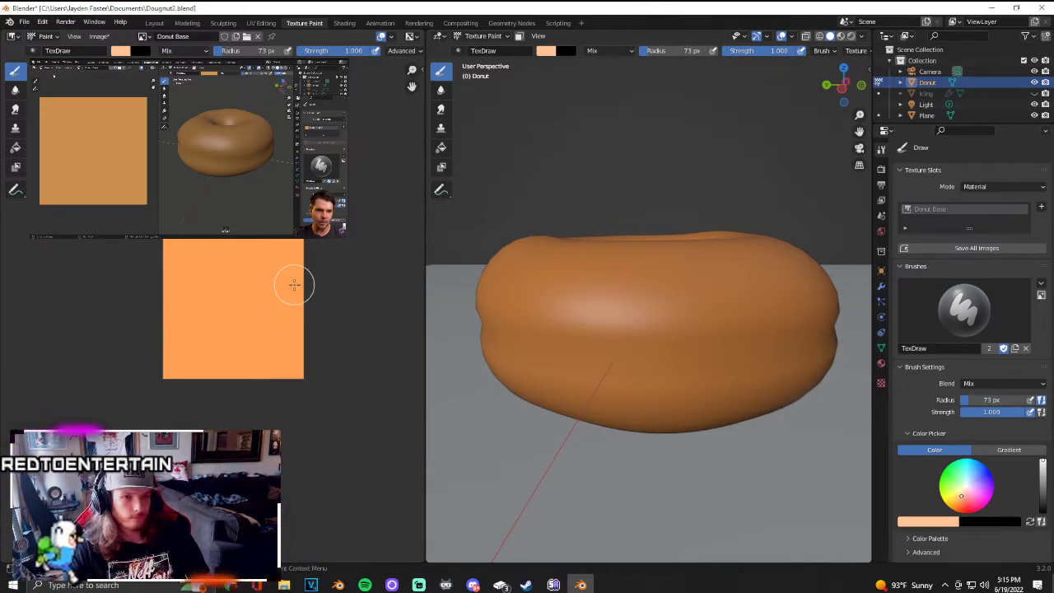
click(565, 51)
click(547, 51)
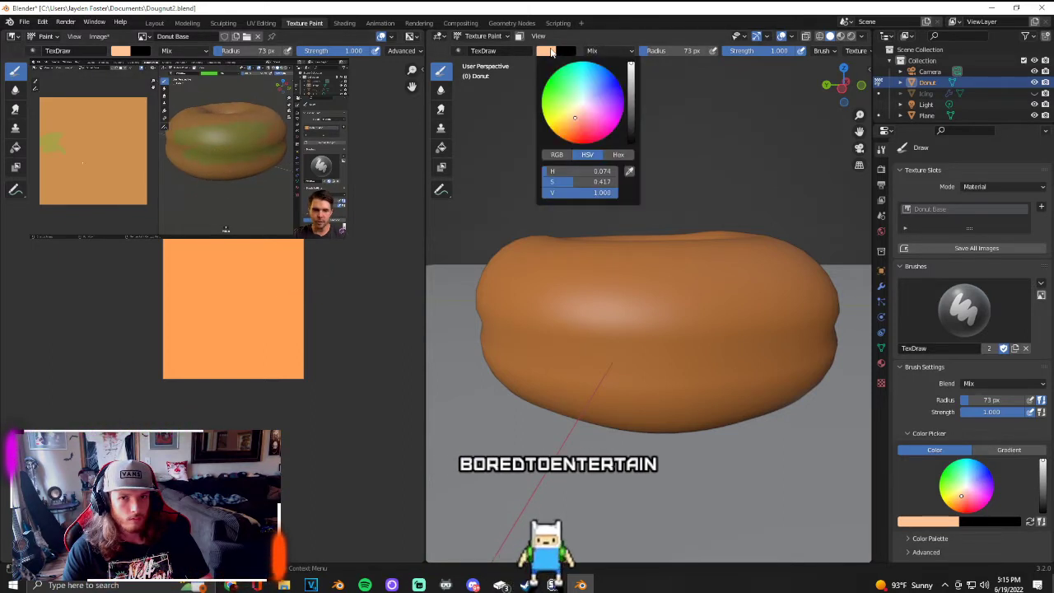
key(Escape)
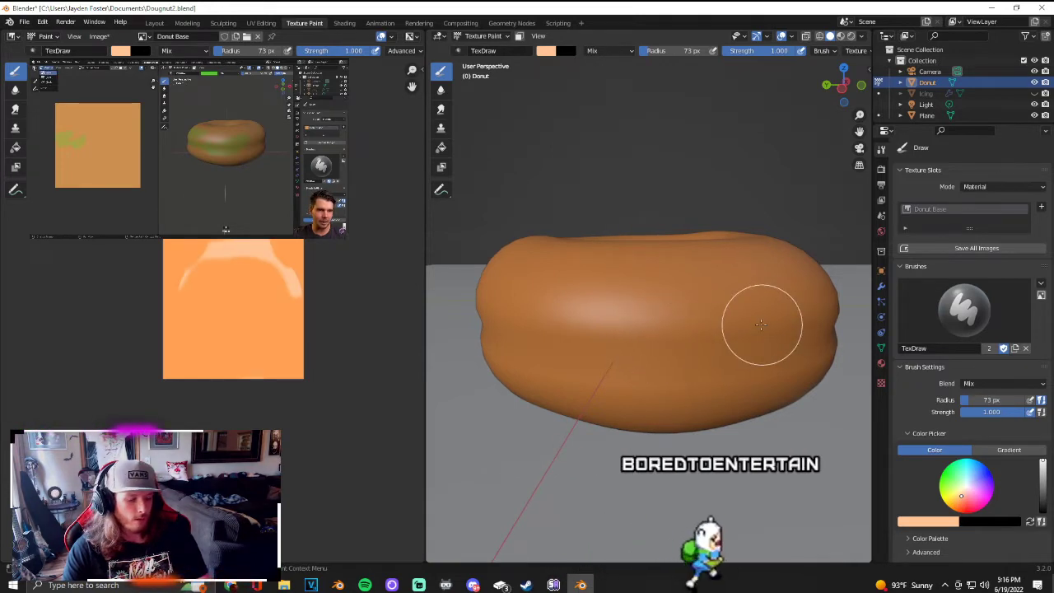
middle_drag(595, 306, 607, 270)
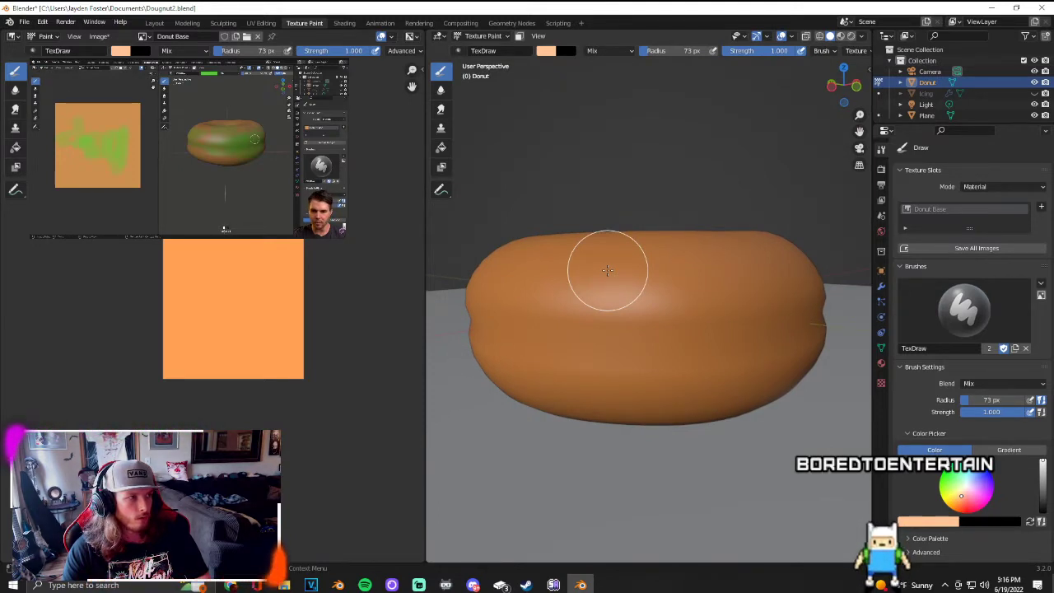
mouse_move(126, 151)
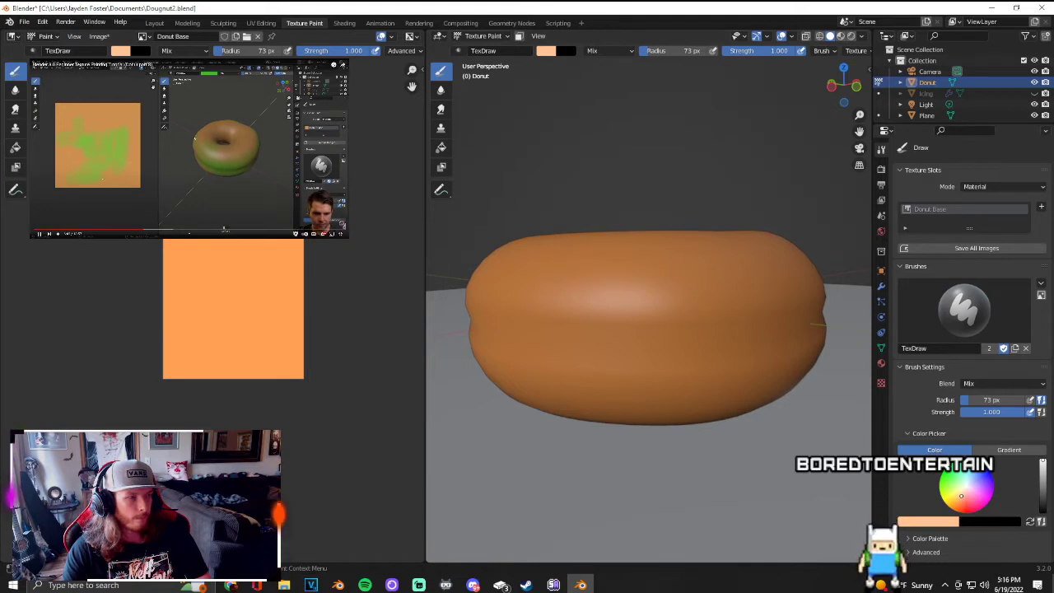
click(72, 52)
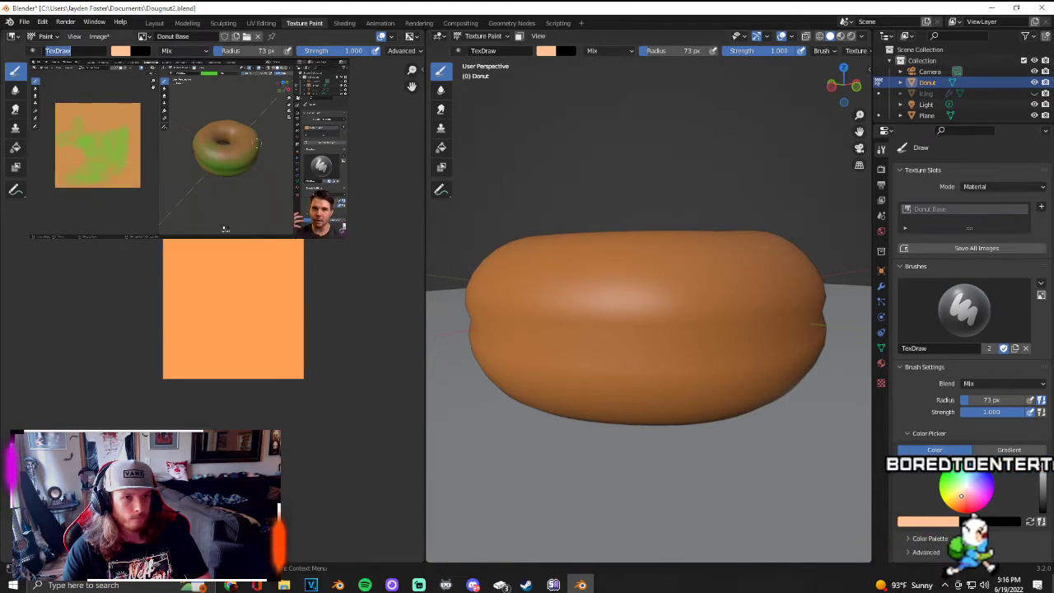
click(46, 38)
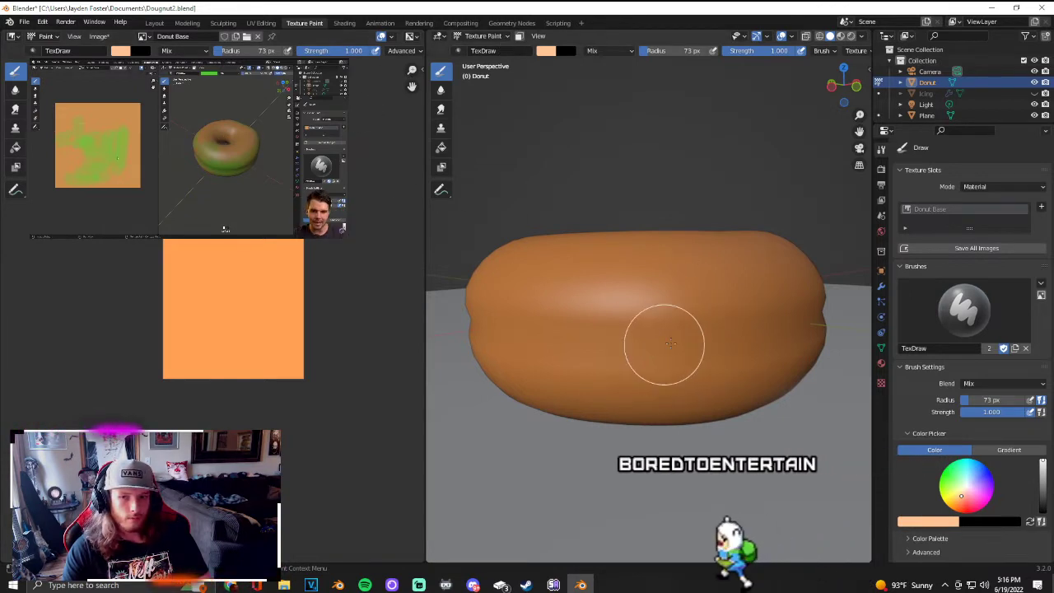
Step: Try a short peach stroke on a close-up of the donut's side and undo it
scroll(667, 339, up, 3)
drag(682, 364, 711, 360)
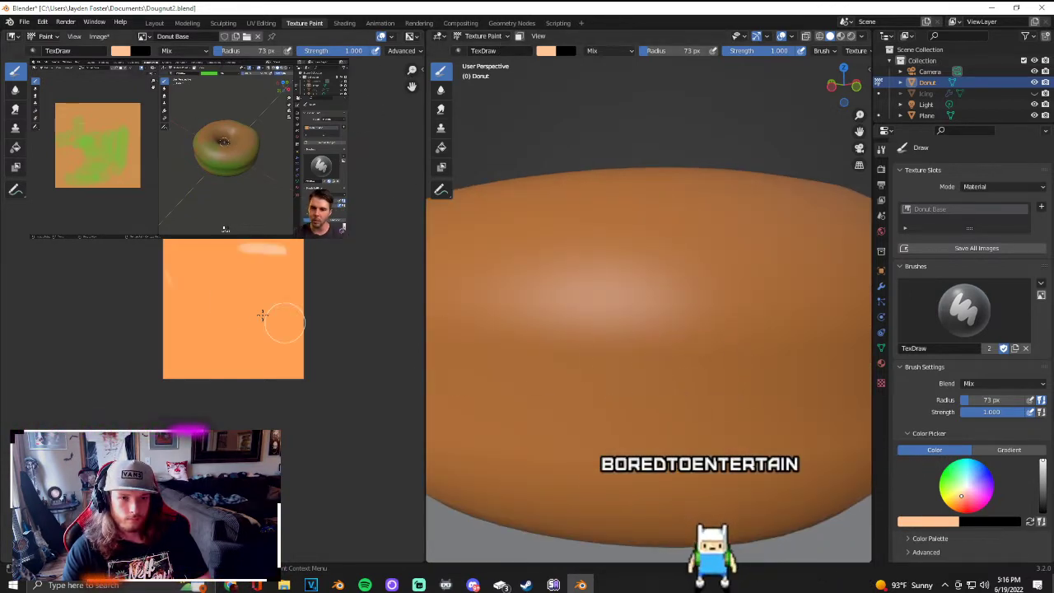
key(ctrl+z)
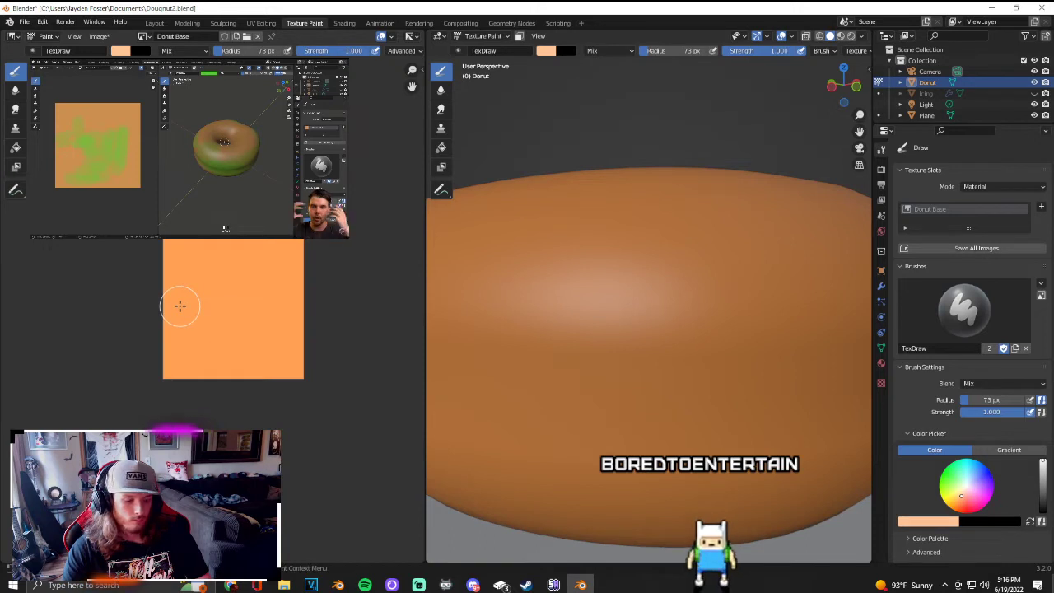
Step: Reduce the brush radius to 17 px, test a thin horizontal stroke across the middle of the Donut Base image and undo it
key(f)
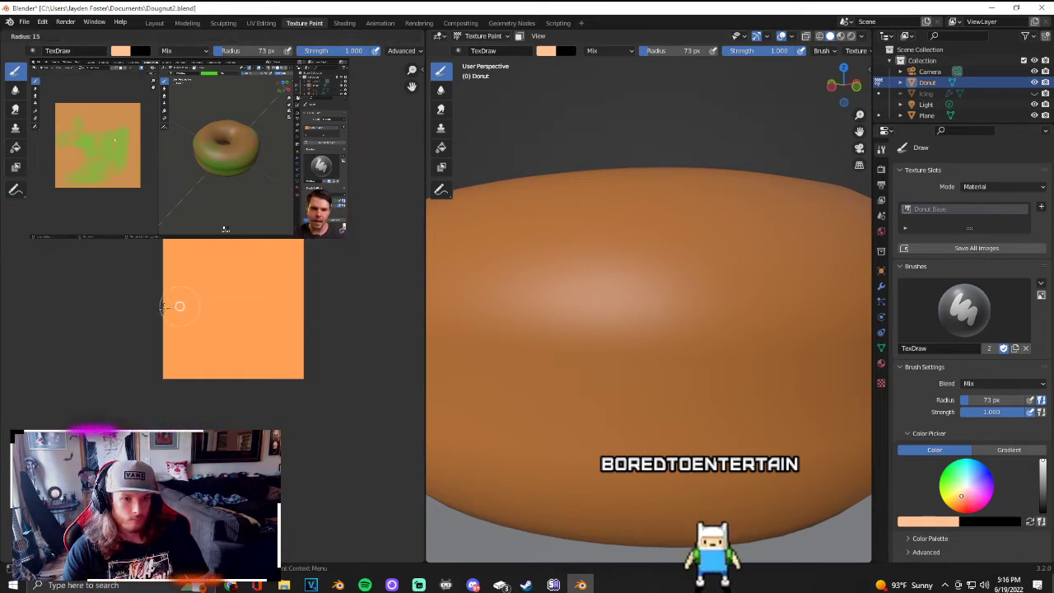
click(165, 306)
drag(163, 309, 305, 309)
middle_drag(445, 307, 788, 306)
scroll(791, 306, down, 4)
scroll(771, 300, up, 1)
scroll(771, 299, up, 3)
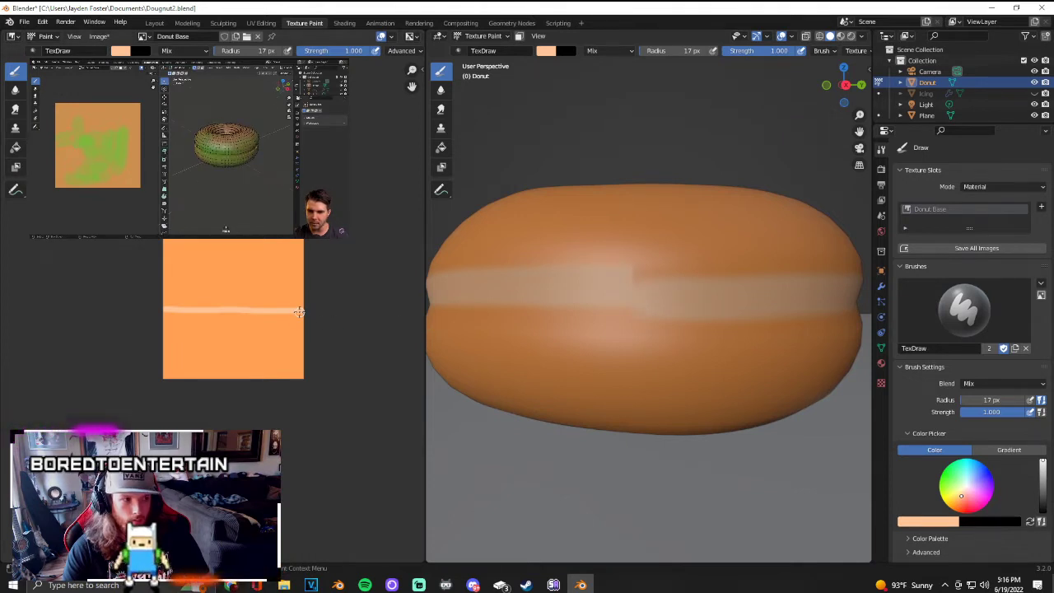
key(ctrl+z)
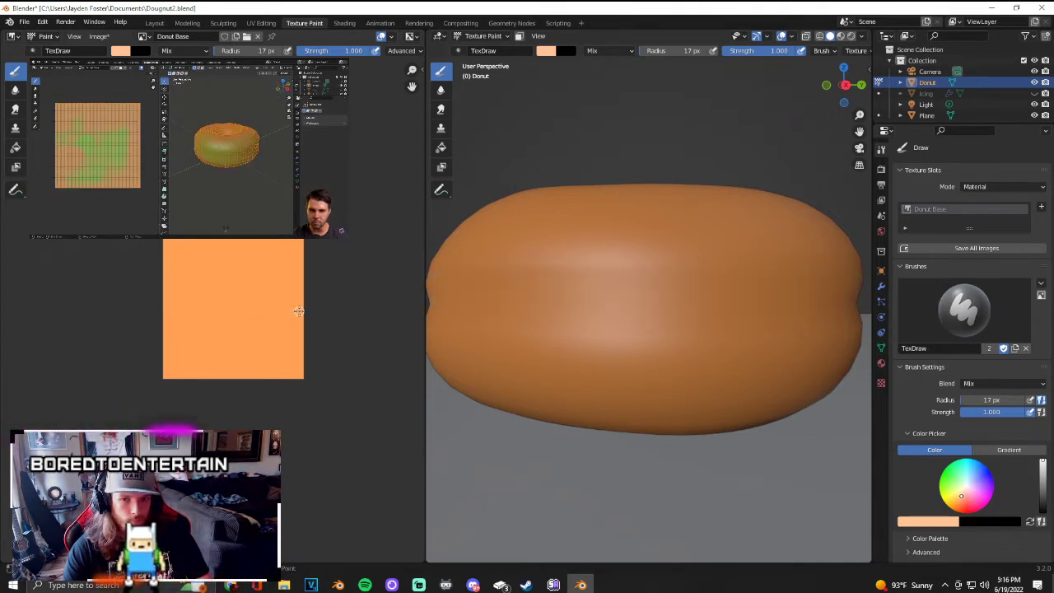
Step: Try a short stroke with the 17 px brush on the donut's side and undo it
drag(710, 305, 684, 306)
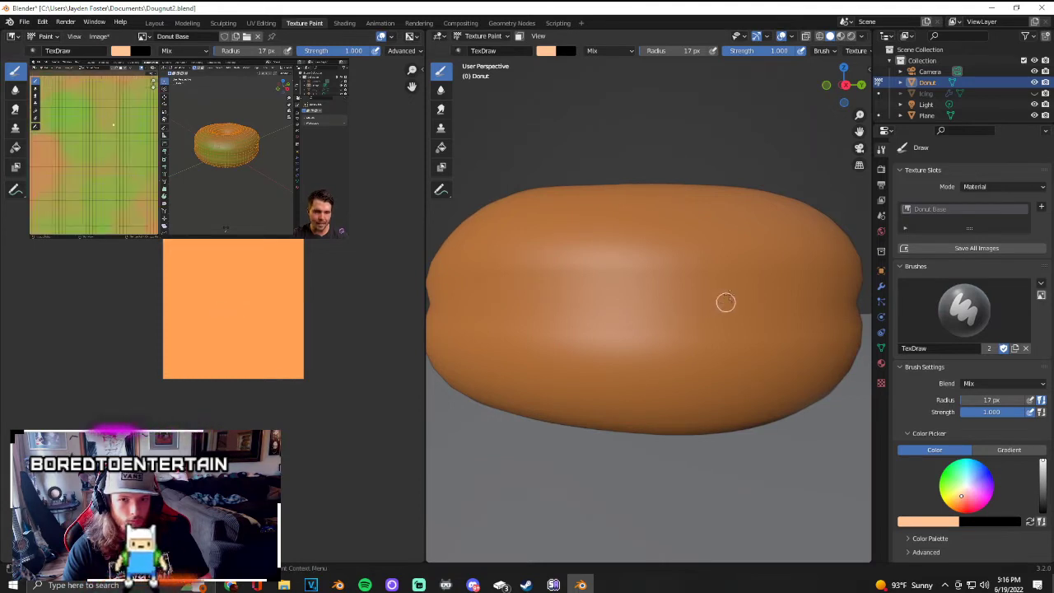
key(ctrl+z)
middle_drag(758, 301, 735, 306)
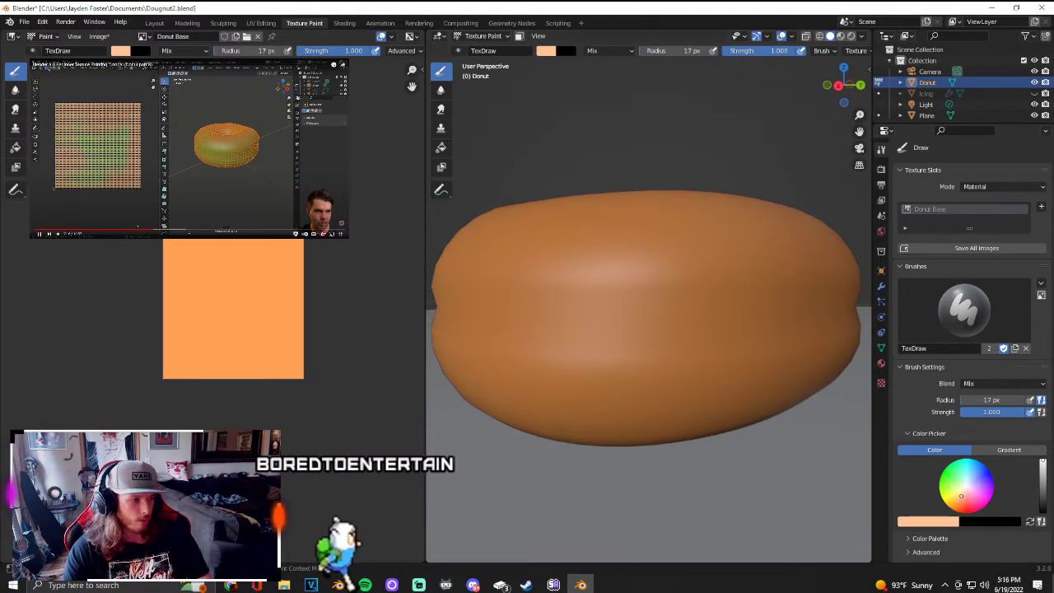
Step: Rewind the tutorial video to rewatch the start of the texture painting section
click(128, 231)
click(124, 231)
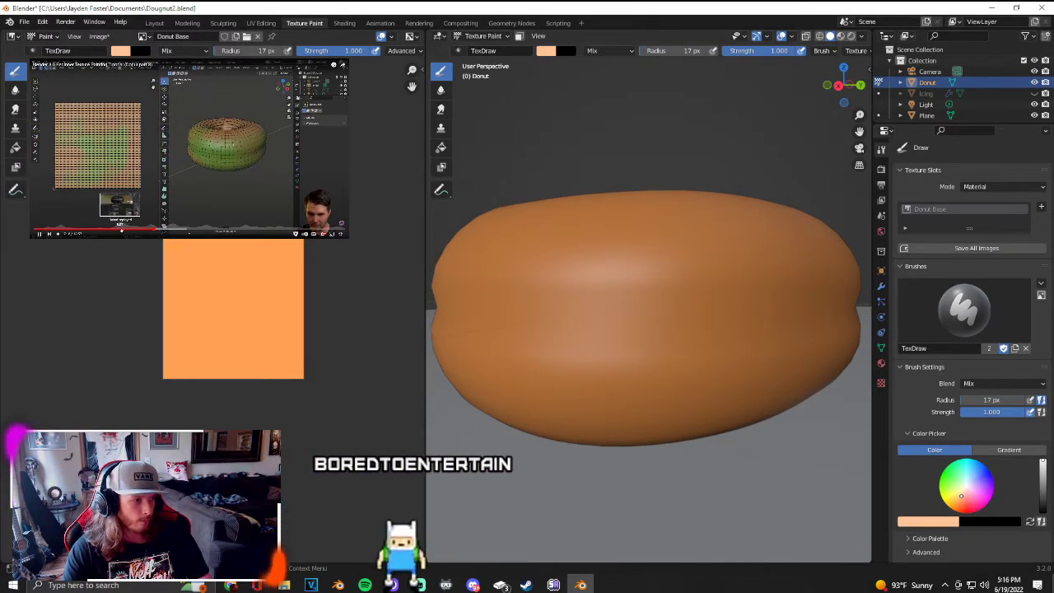
click(120, 232)
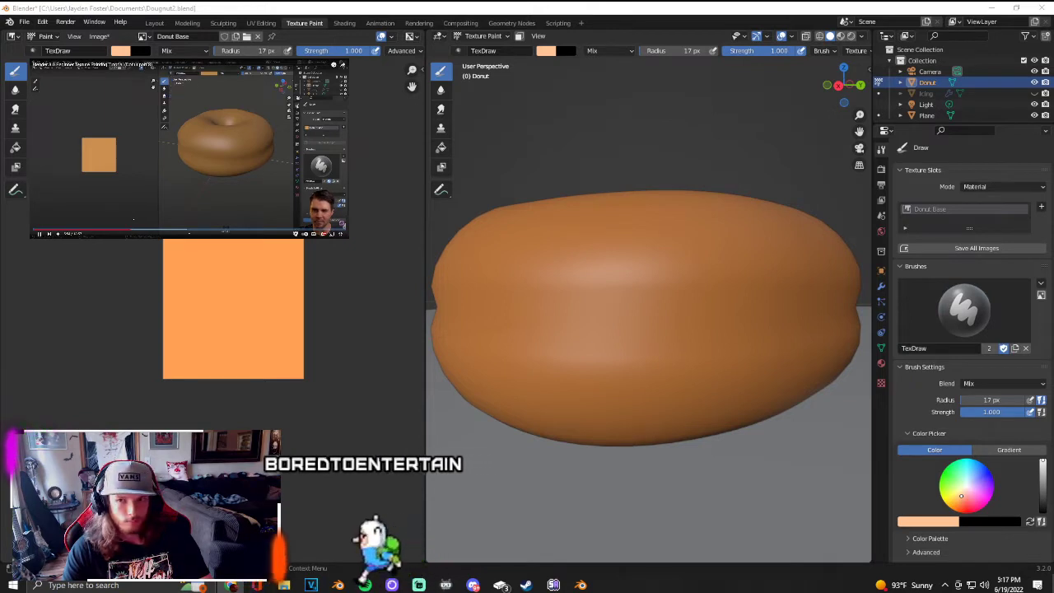
right_click(908, 208)
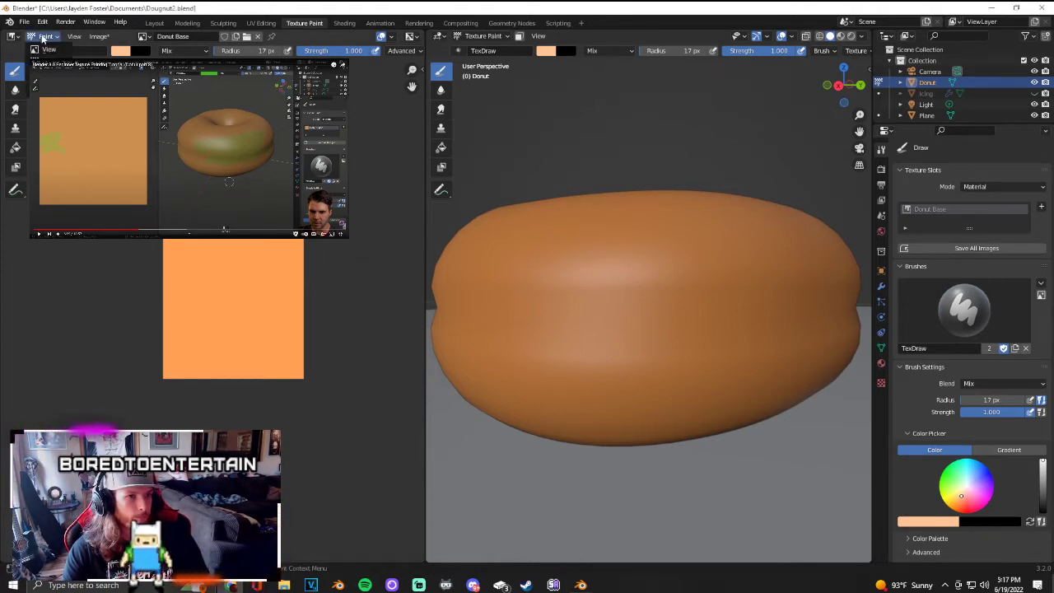
Step: Switch the image editor from Paint to View mode, and undo the test strokes made on the donut
click(45, 37)
click(47, 49)
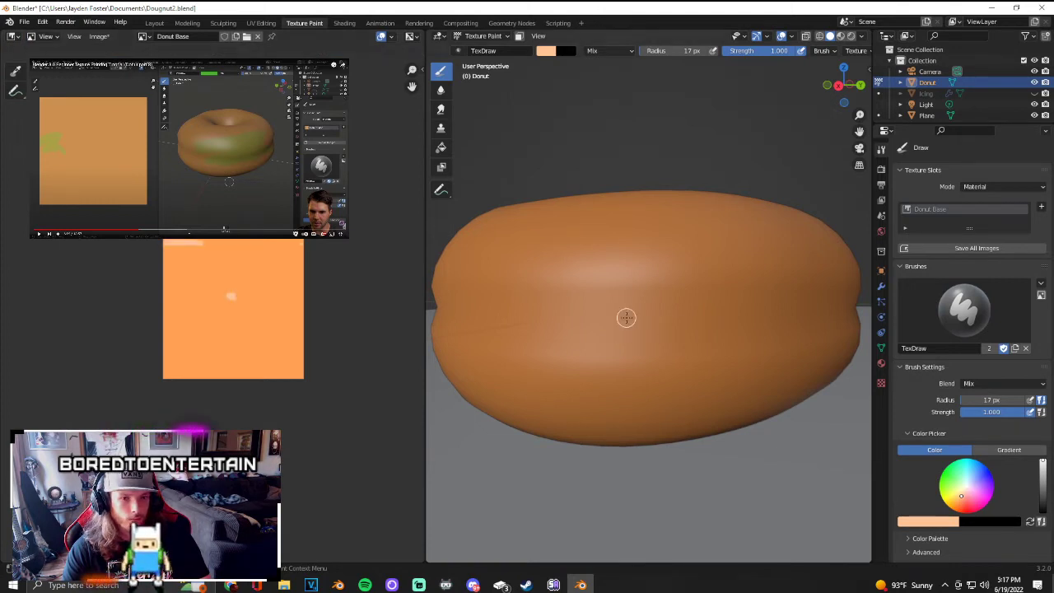
key(ctrl+z)
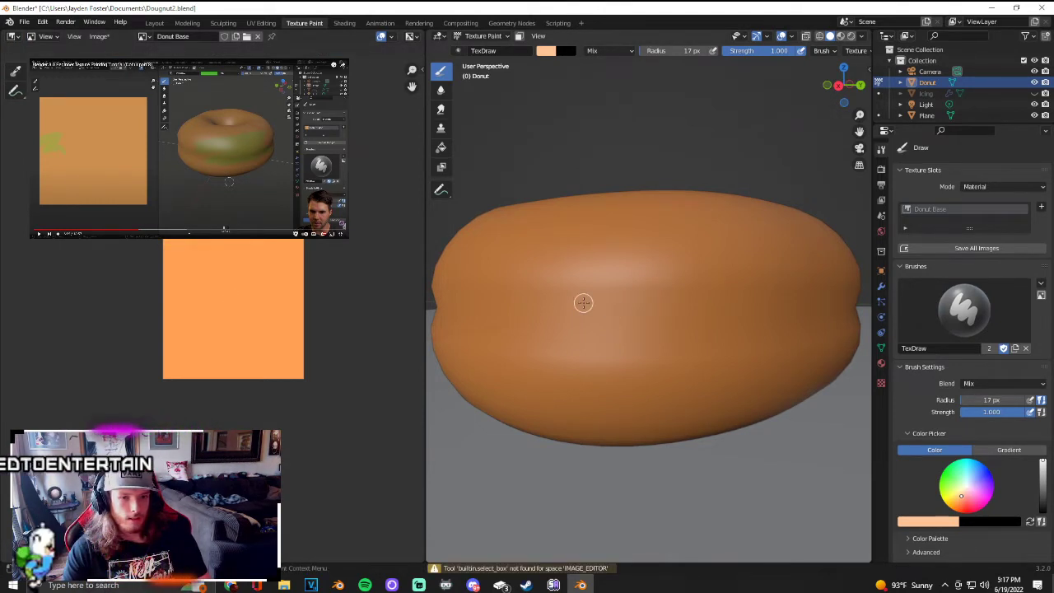
key(ctrl+z)
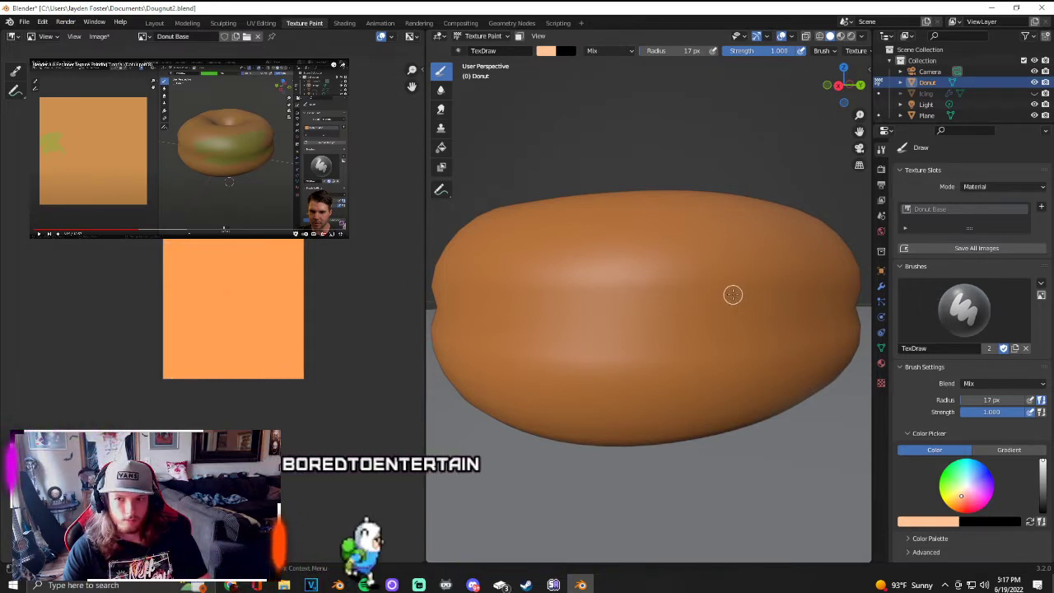
Step: Enter Edit Mode on the donut and select its entire mesh
middle_drag(689, 278, 700, 387)
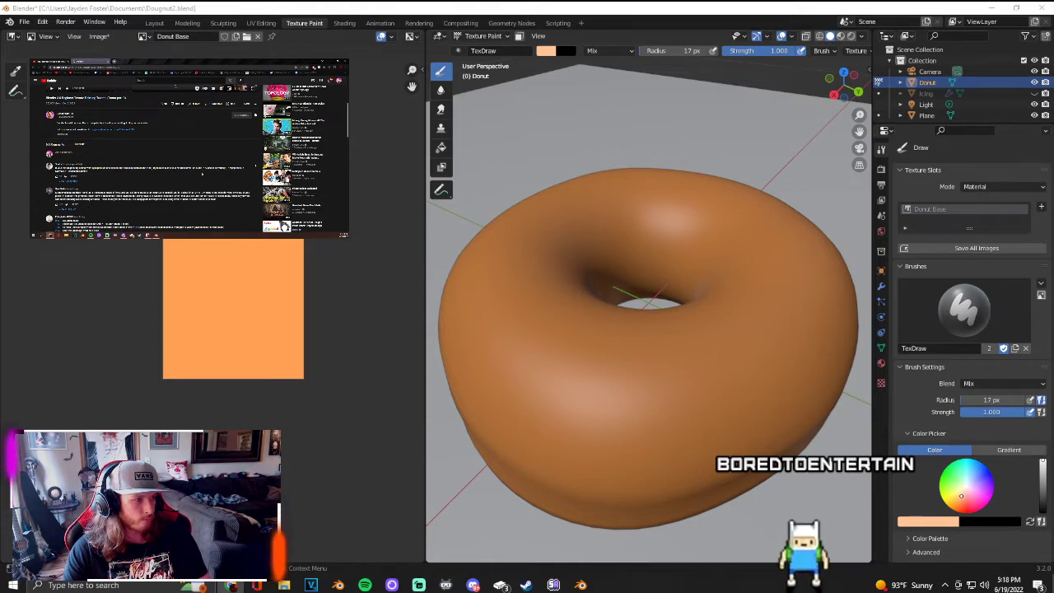
click(42, 21)
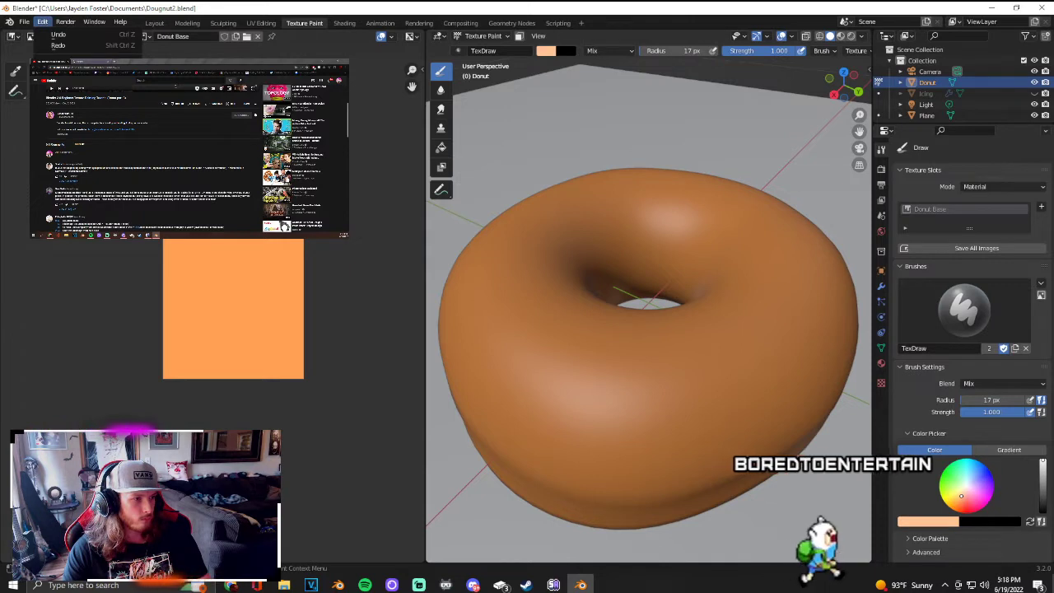
key(Escape)
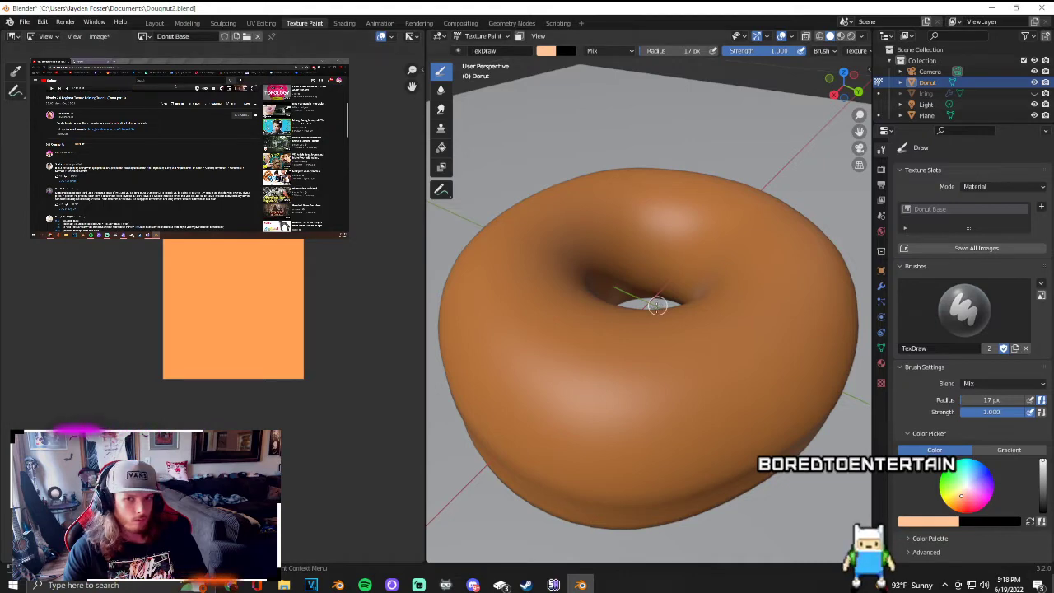
key(Tab)
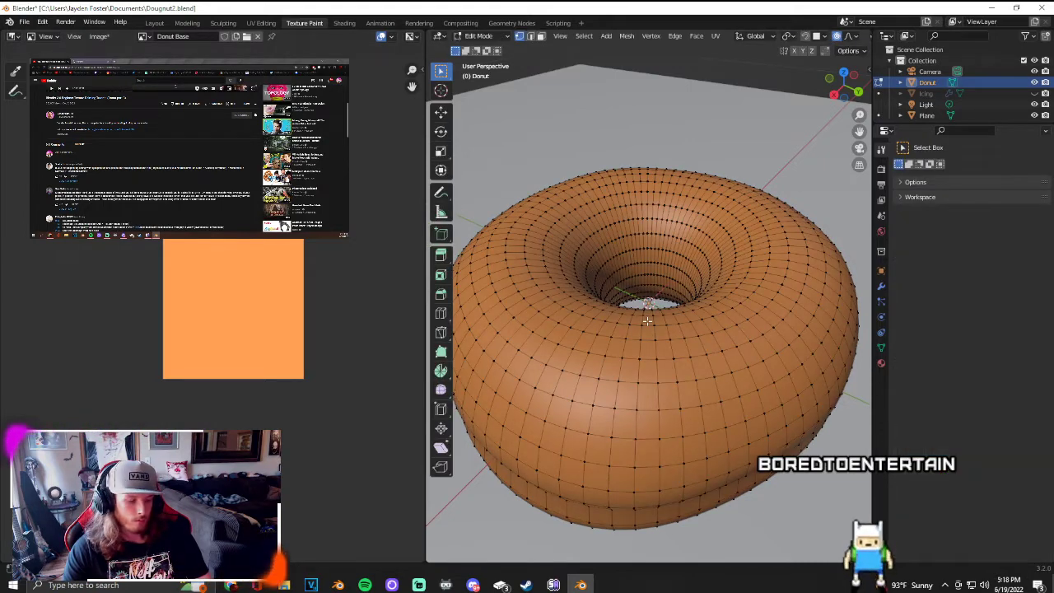
key(a)
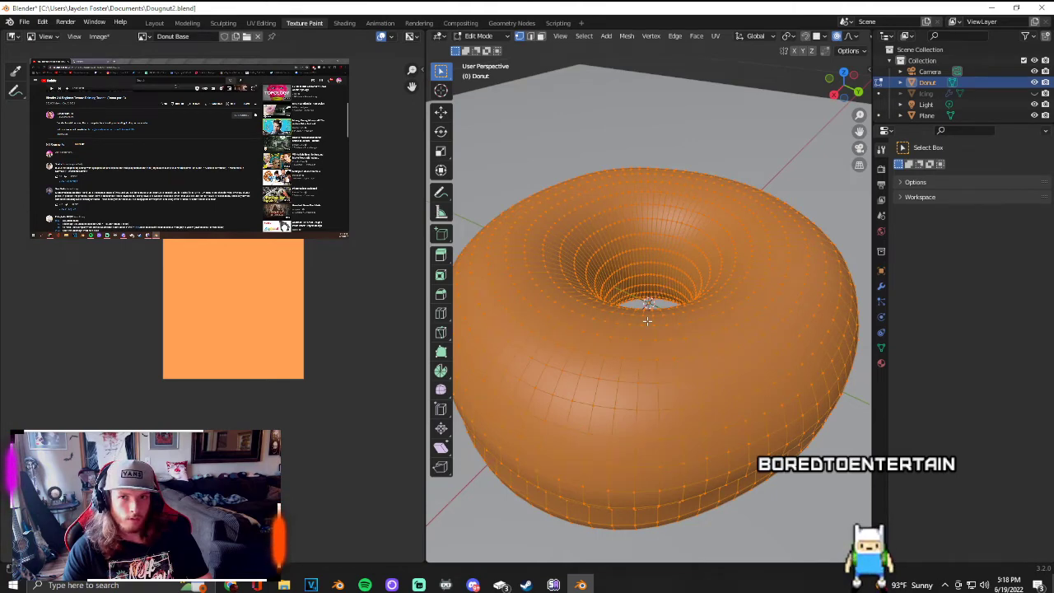
Step: Recalculate the normals of the whole donut mesh to the outside and return to Texture Paint mode
click(626, 37)
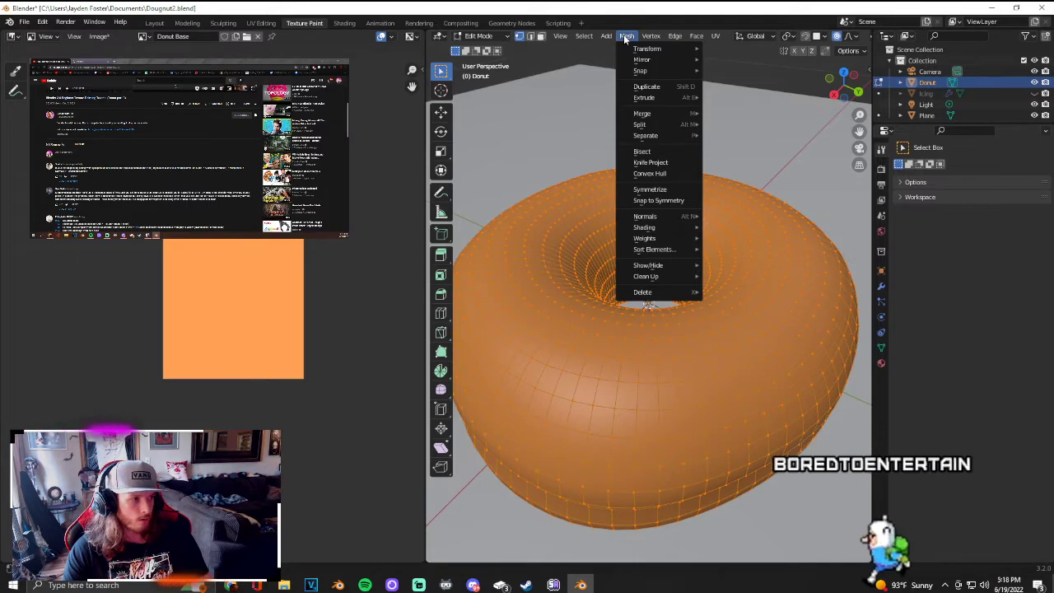
mouse_move(666, 217)
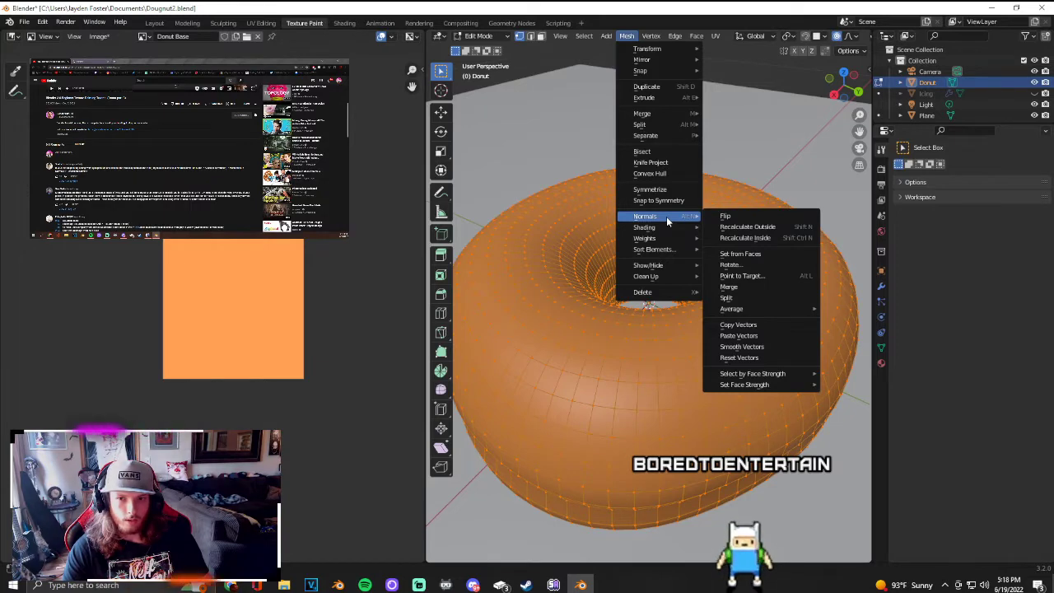
click(745, 226)
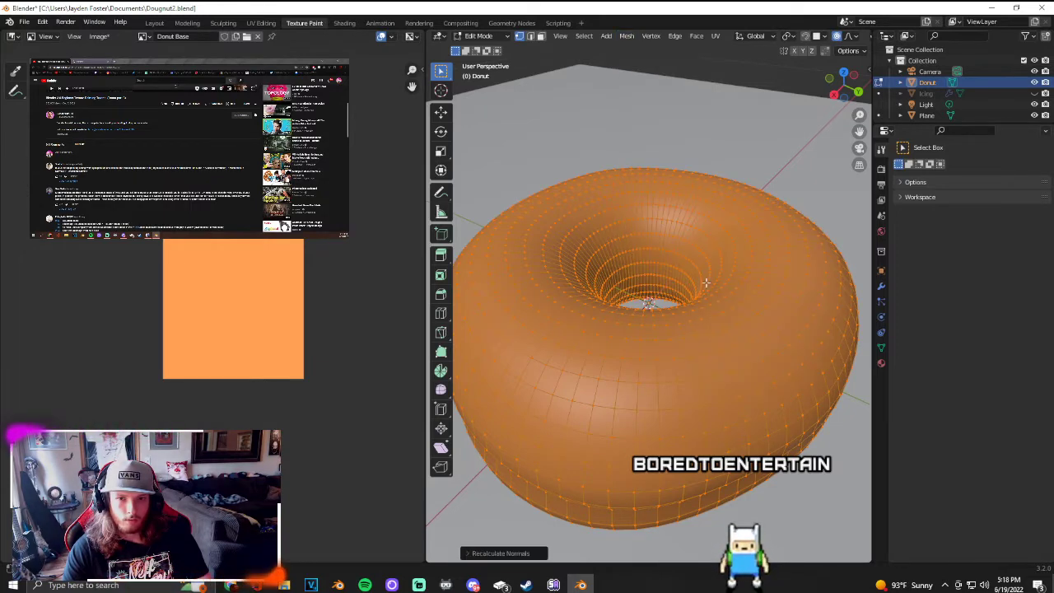
key(Tab)
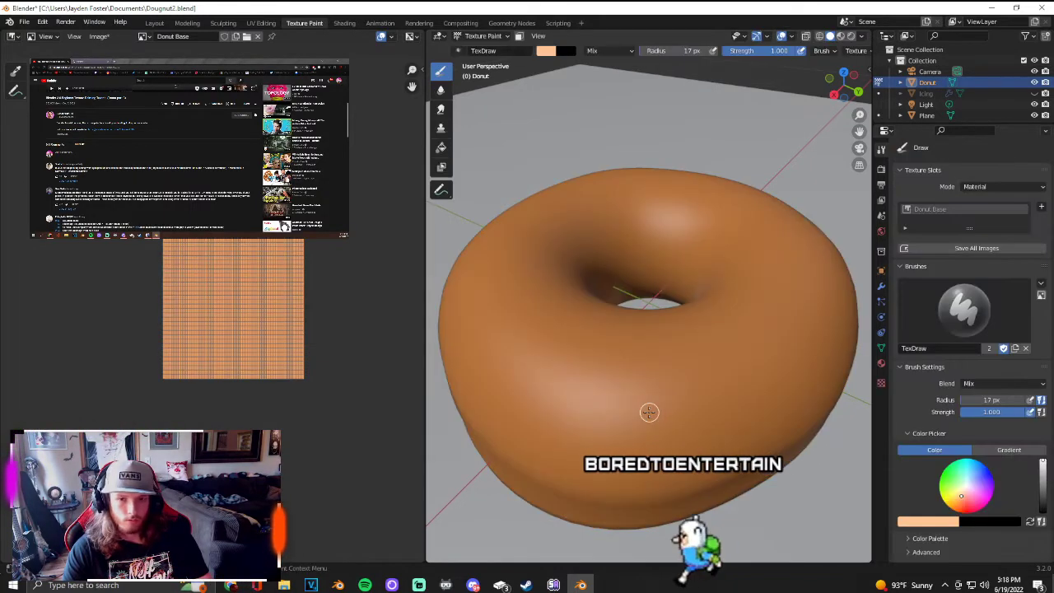
Step: Try a short stroke with the 17 px brush across the middle of the donut's side and undo it
middle_drag(649, 412, 642, 346)
drag(601, 338, 675, 337)
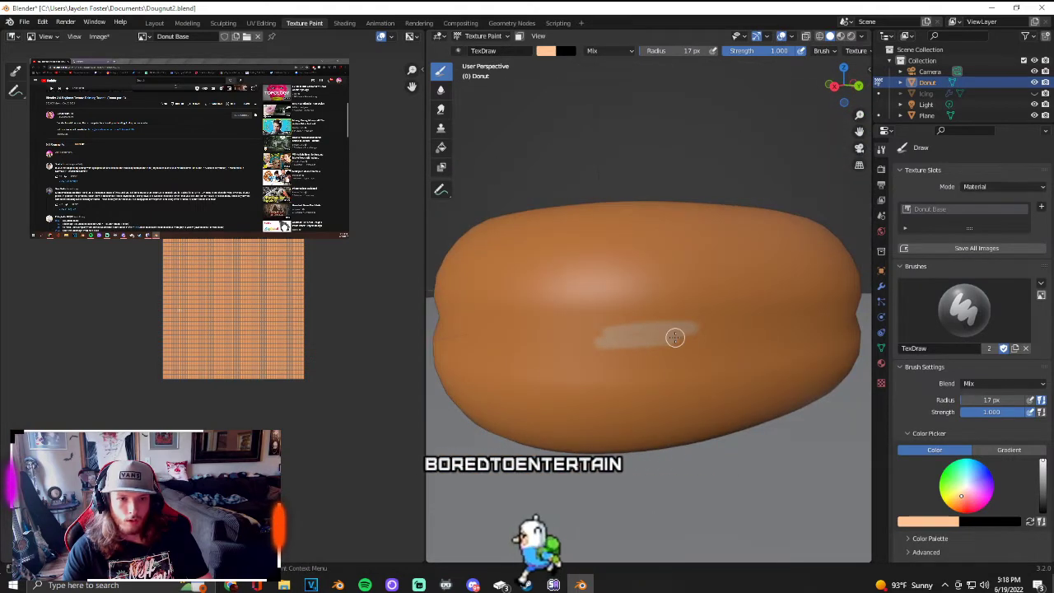
key(ctrl+z)
Step: Inspect the UV grid over the Donut Base image while switching the donut between Texture Paint and Edit Mode
scroll(230, 325, up, 5)
scroll(229, 324, down, 1)
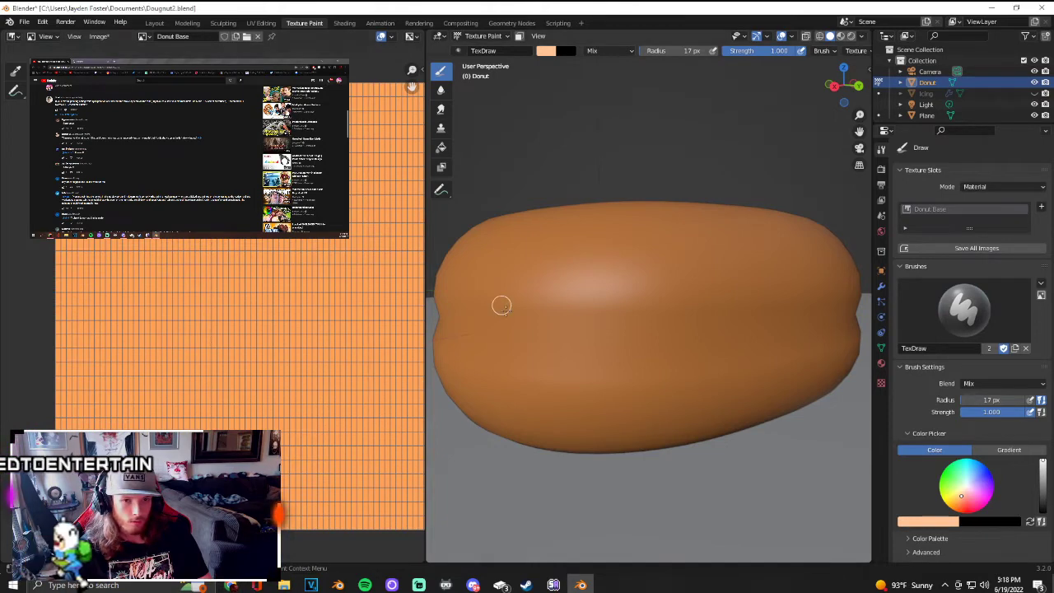
scroll(231, 311, down, 3)
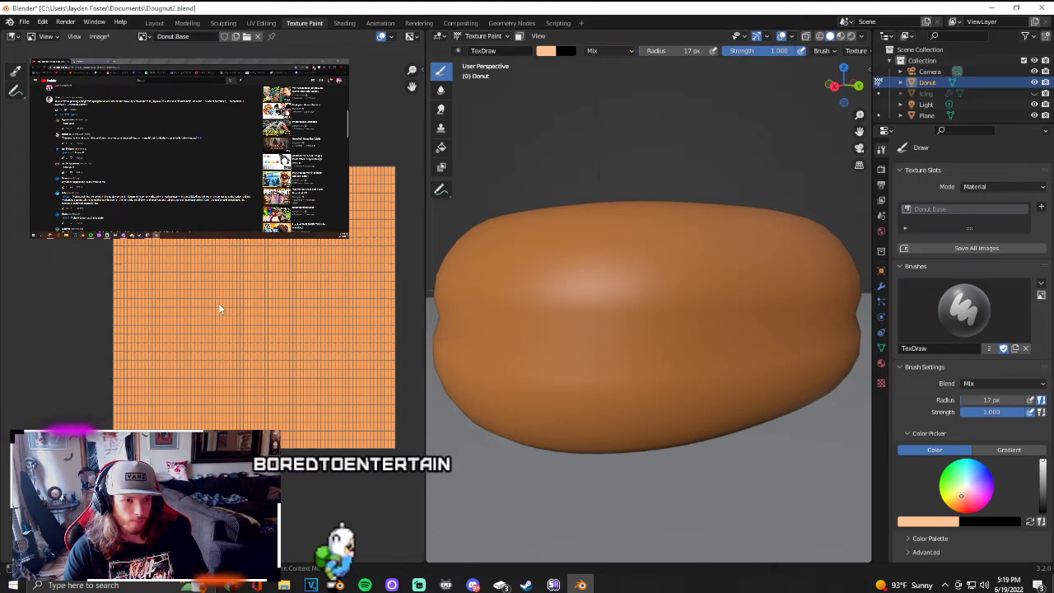
key(Tab)
key(Tab)
key(Tab)
key(Tab)
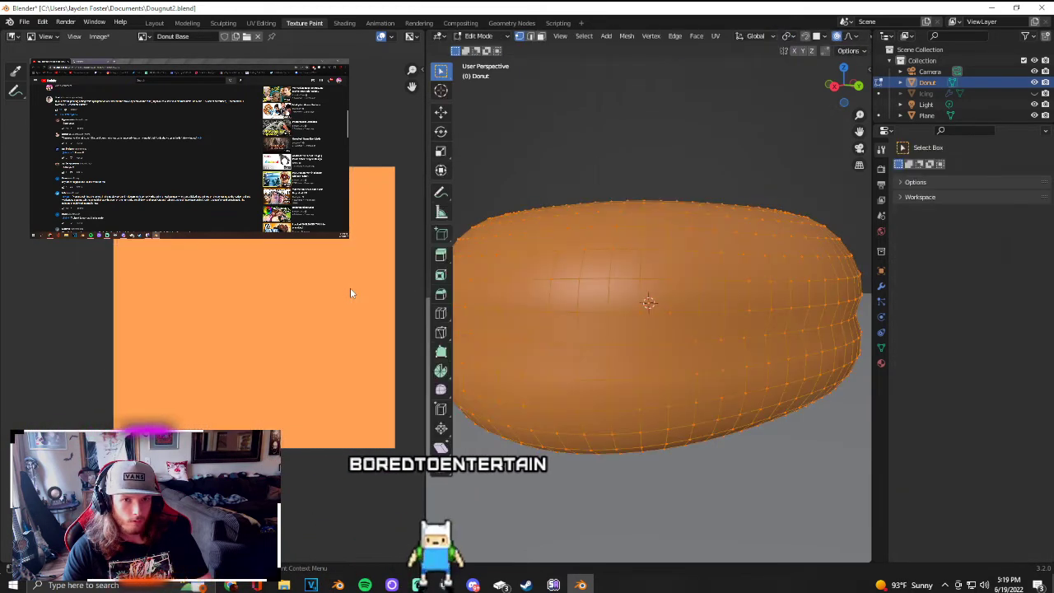
key(Tab)
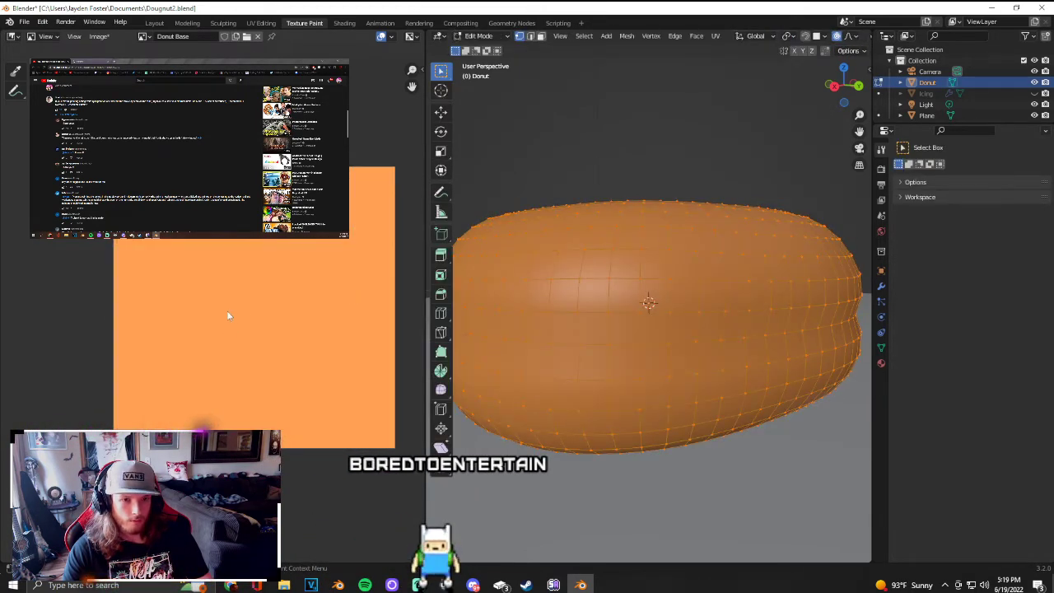
key(Tab)
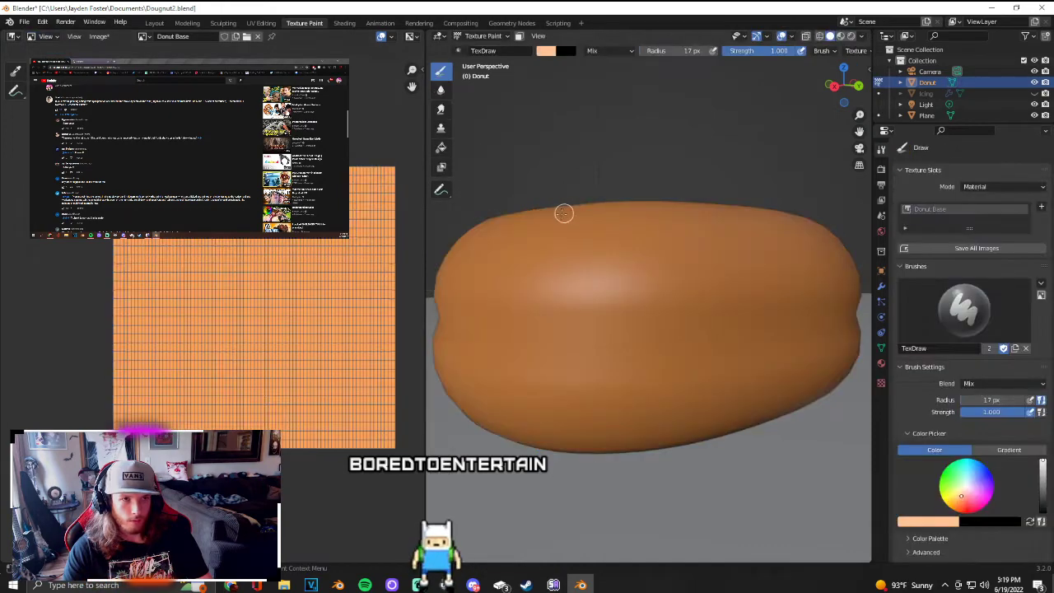
Step: Switch the image editor to Paint mode and try strokes on the image and the donut's side, undoing each
key(ctrl+Tab)
drag(115, 309, 300, 293)
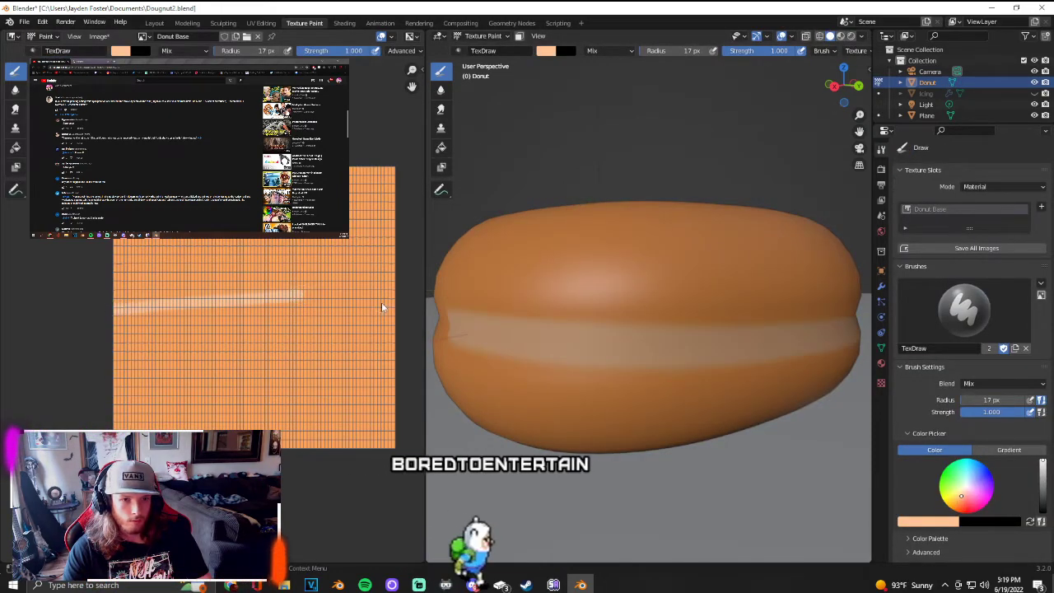
key(ctrl+z)
drag(491, 322, 638, 329)
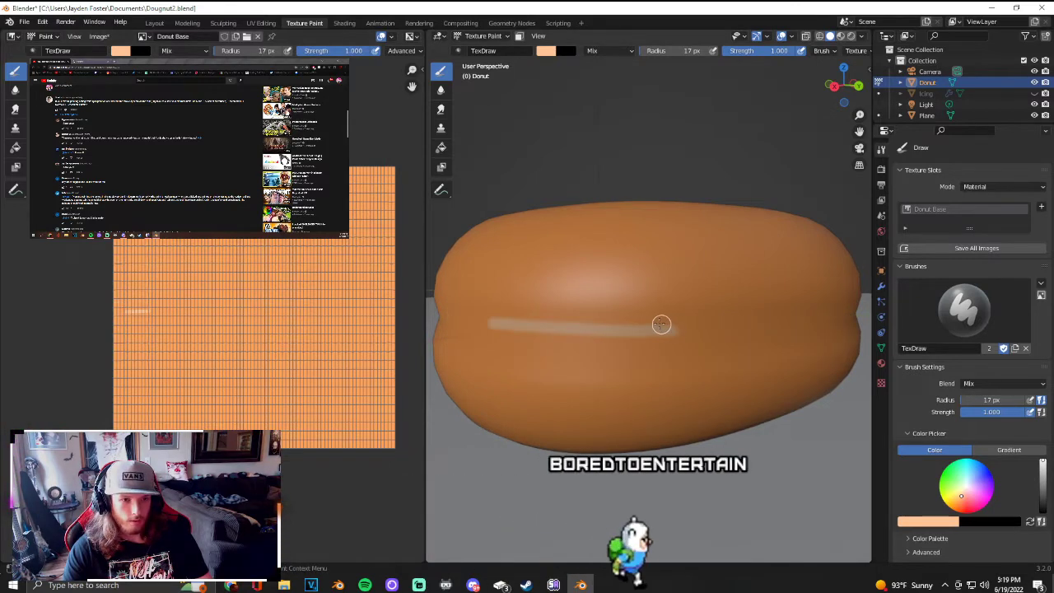
key(ctrl+z)
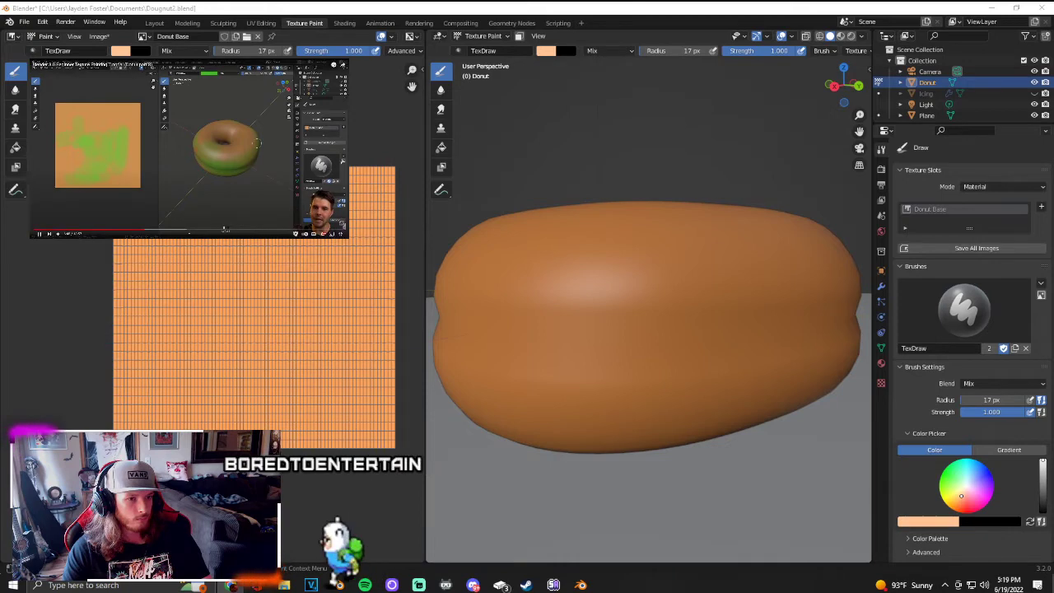
key(Tab)
key(Tab)
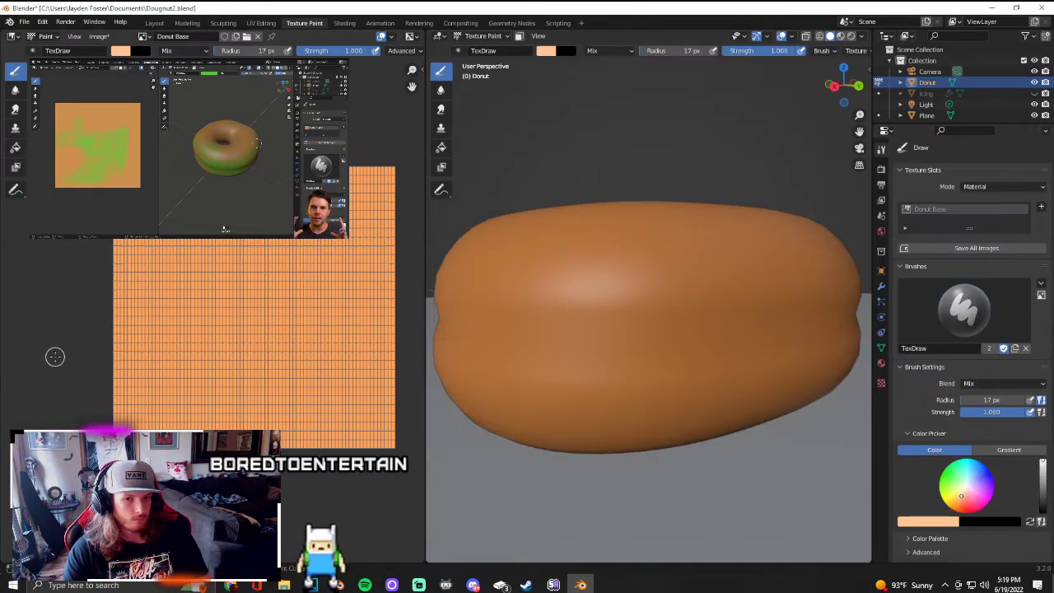
right_click(102, 353)
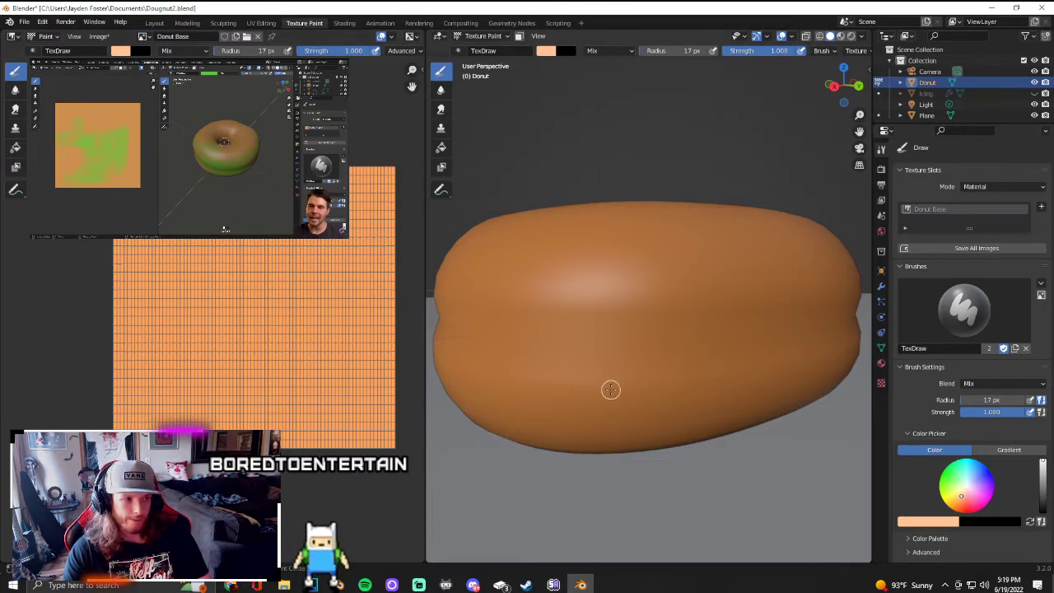
scroll(610, 389, up, 5)
scroll(610, 390, down, 2)
scroll(610, 390, up, 2)
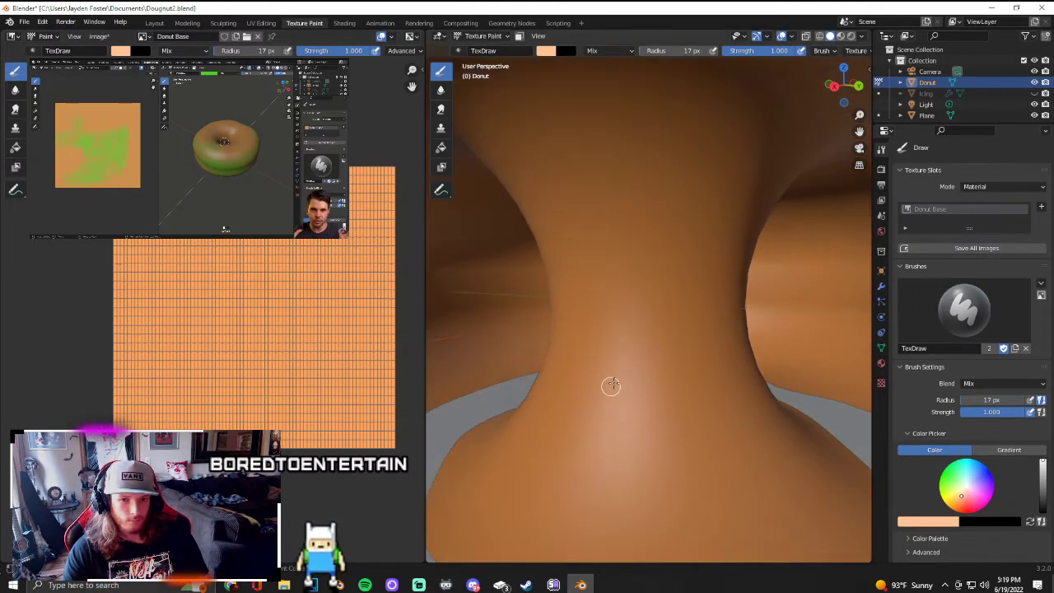
scroll(611, 388, down, 3)
scroll(631, 361, up, 3)
scroll(631, 363, down, 5)
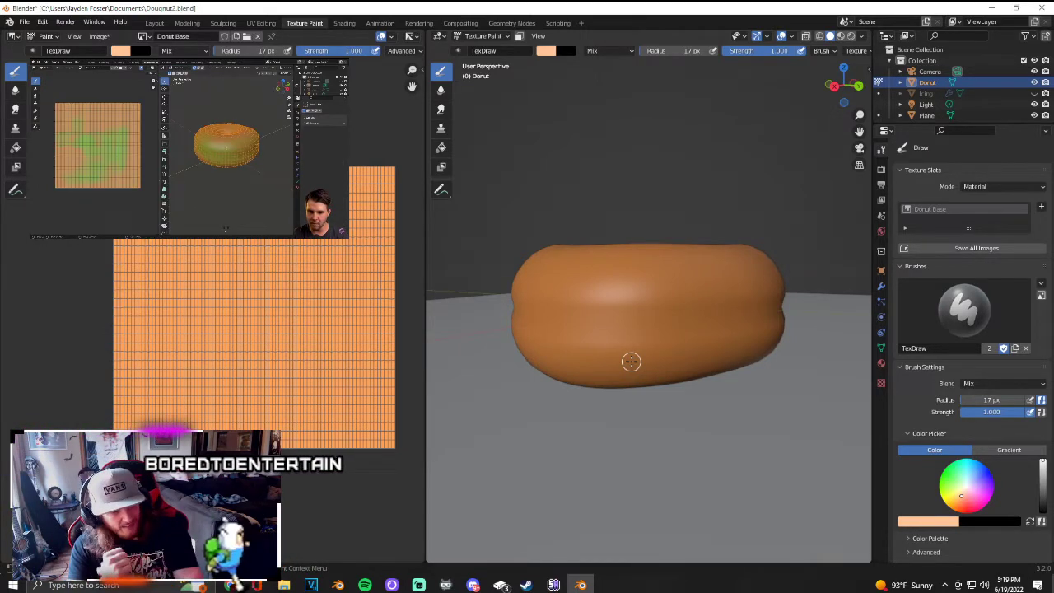
mouse_move(179, 150)
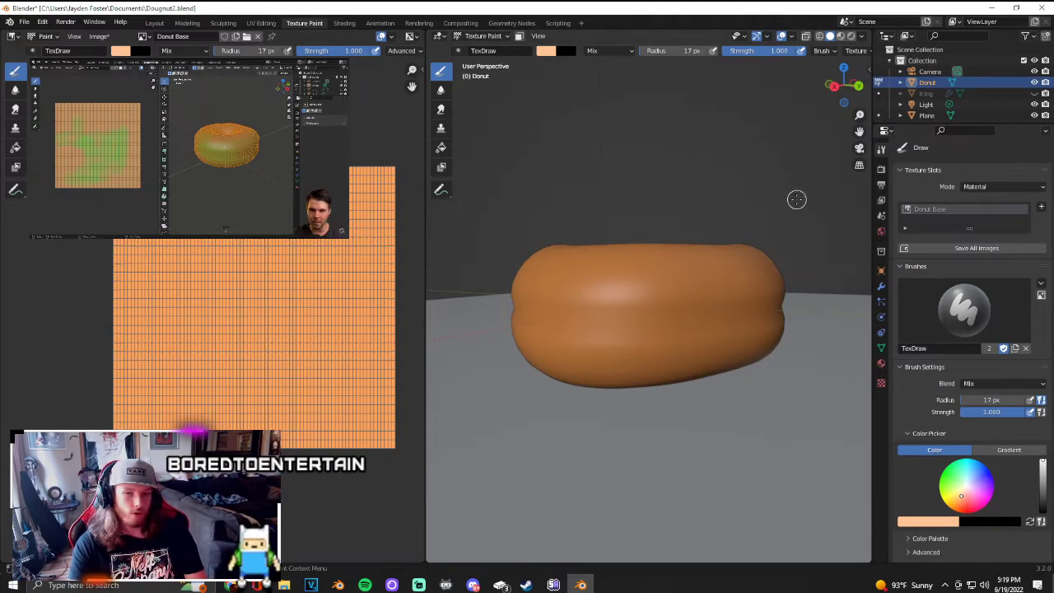
scroll(600, 388, up, 3)
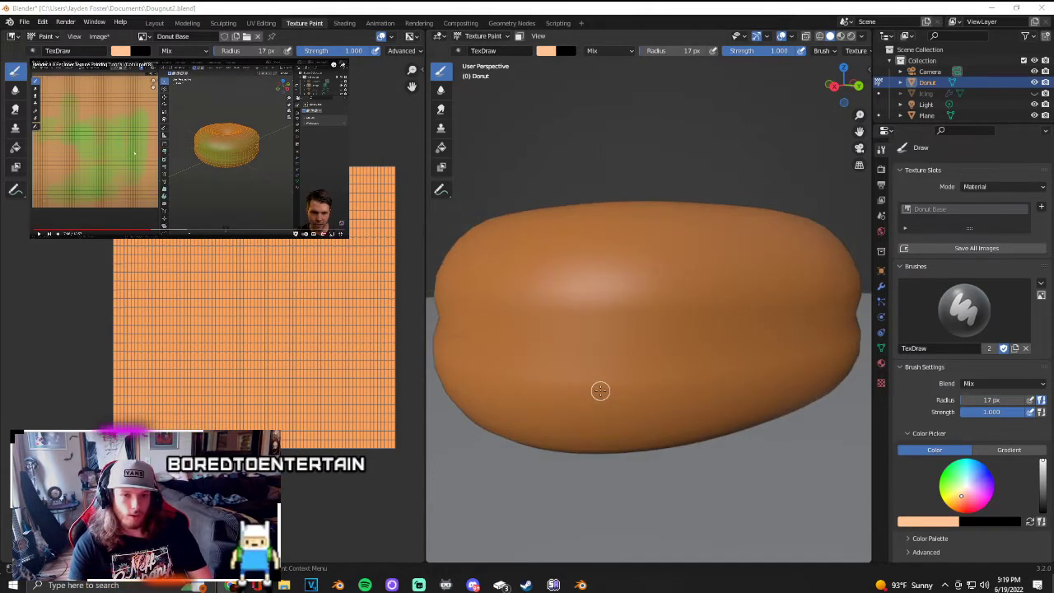
scroll(598, 390, down, 4)
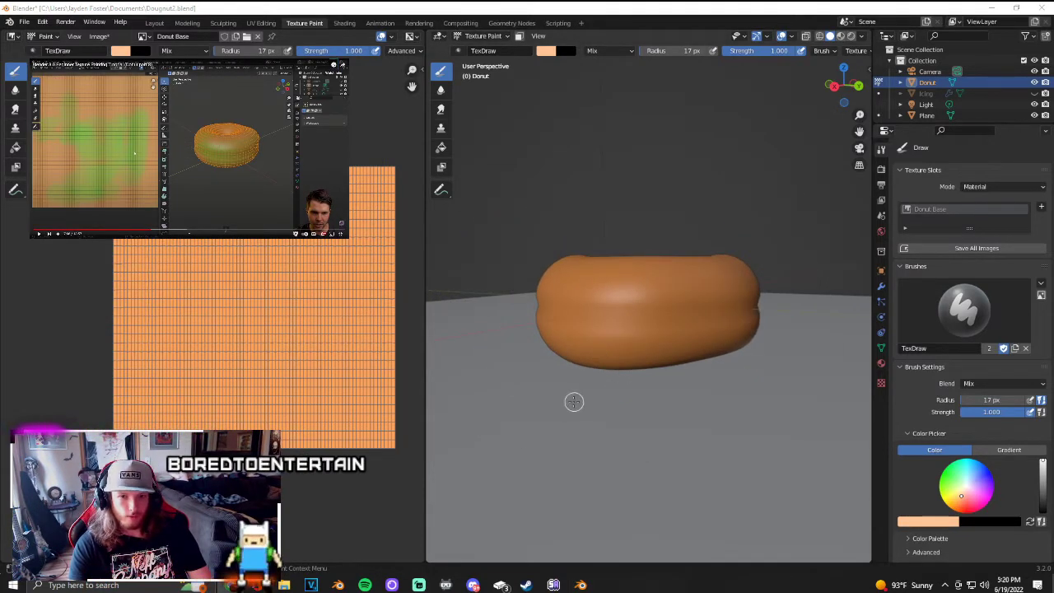
Step: Deselect the entire donut mesh in Edit Mode and return to Texture Paint mode
key(Tab)
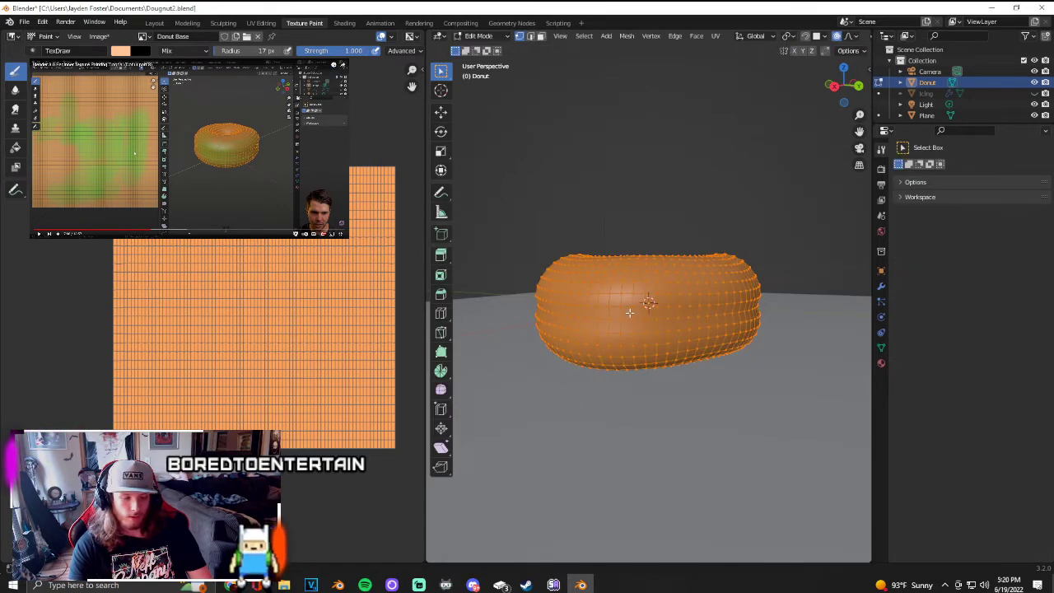
key(alt+a)
key(Tab)
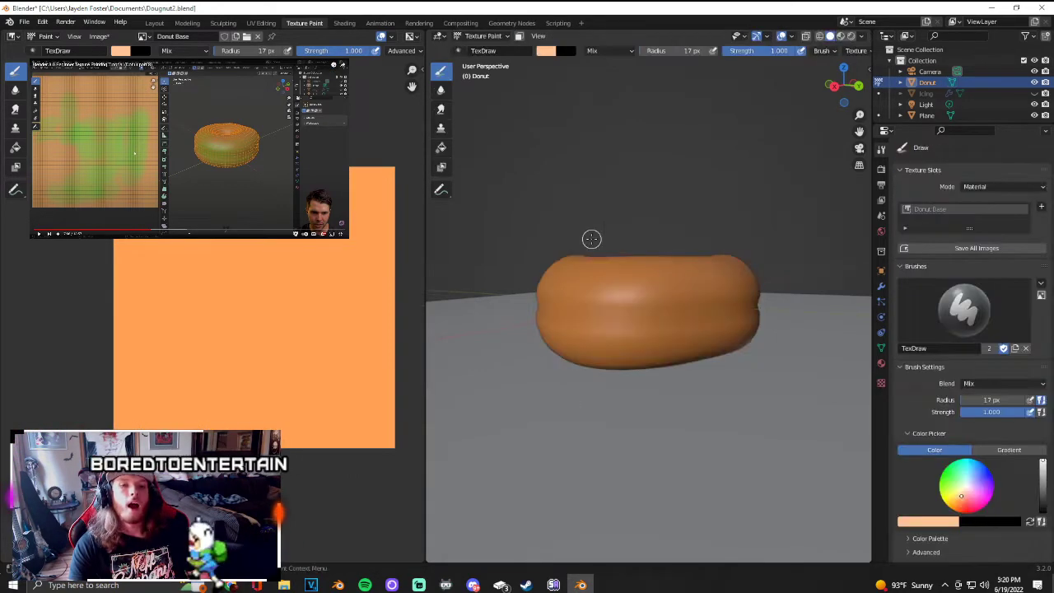
key(ctrl+z)
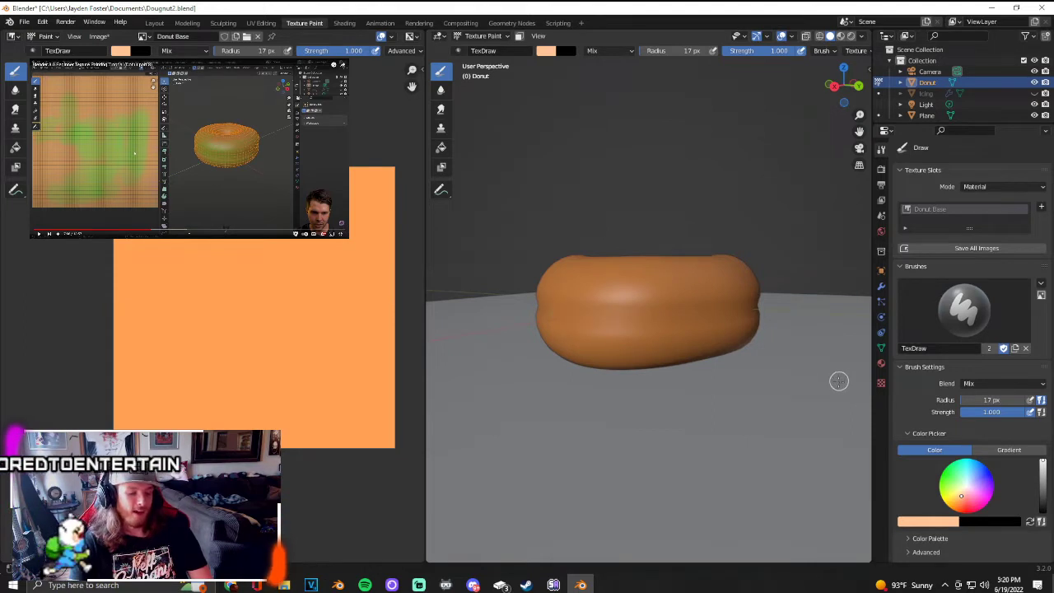
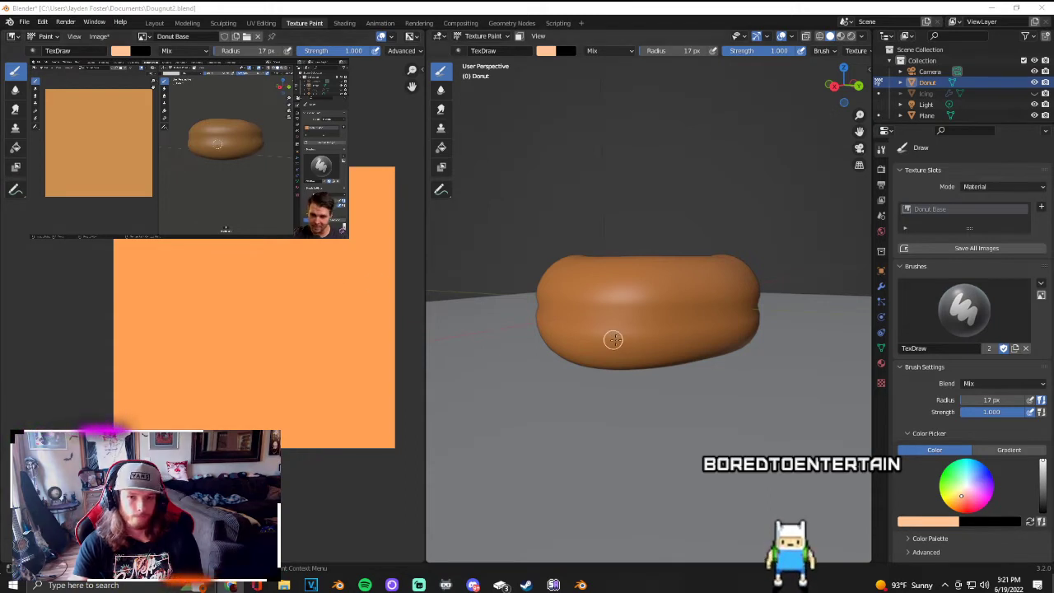
Step: Set the paint brush to a 36 px radius, a near-white colour and a strength of 0.422
scroll(617, 336, up, 3)
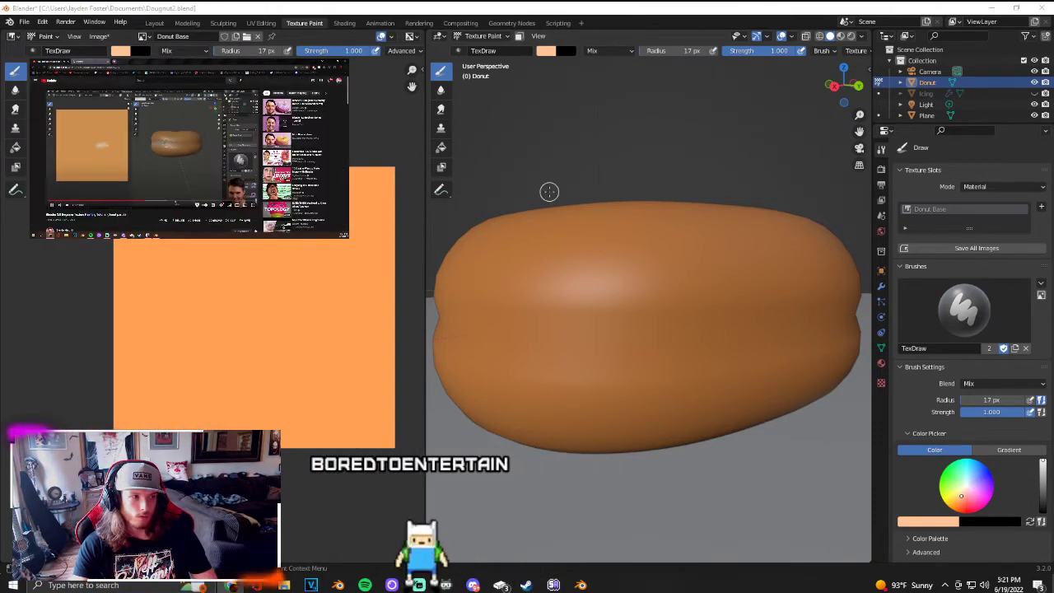
click(629, 156)
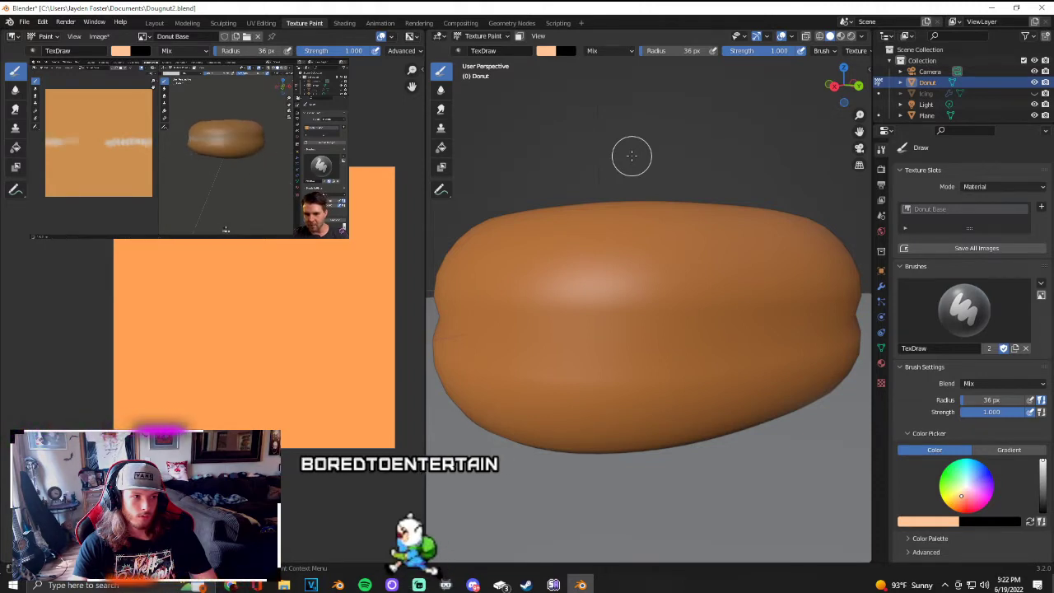
click(545, 50)
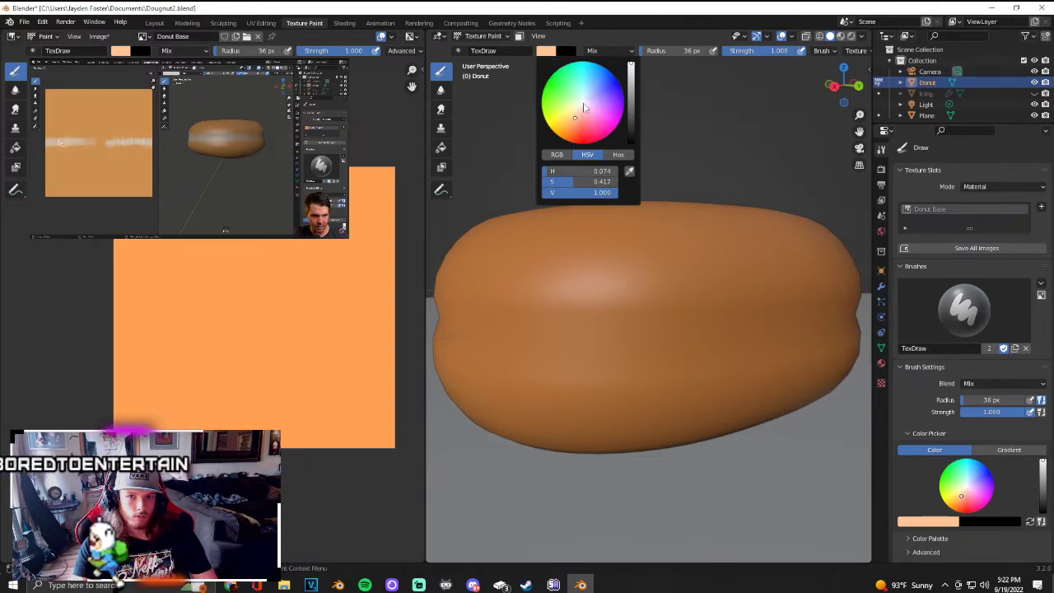
drag(578, 114, 582, 103)
mouse_move(597, 187)
mouse_down()
mouse_move(543, 187)
mouse_move(617, 191)
mouse_up()
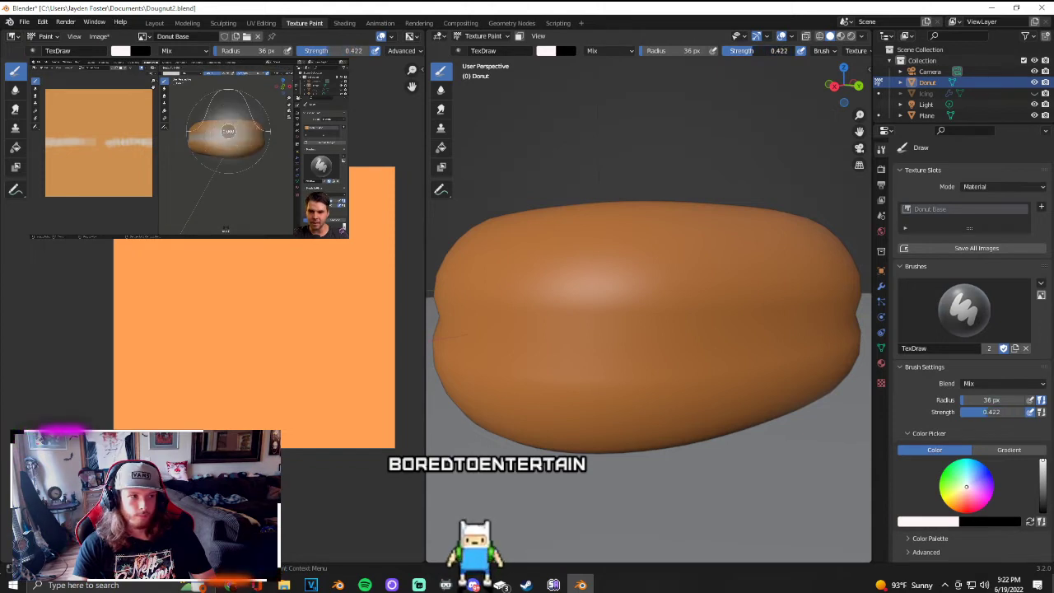
Step: Try near-white strokes along the middle of the donut's side with the 36 px brush and undo them
drag(576, 325, 667, 325)
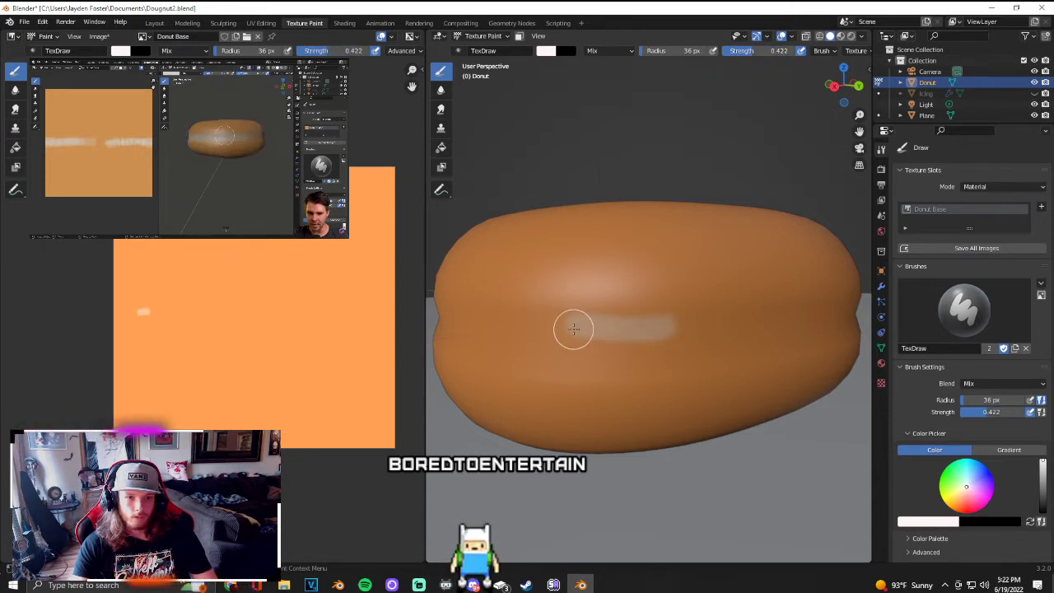
key(ctrl+z)
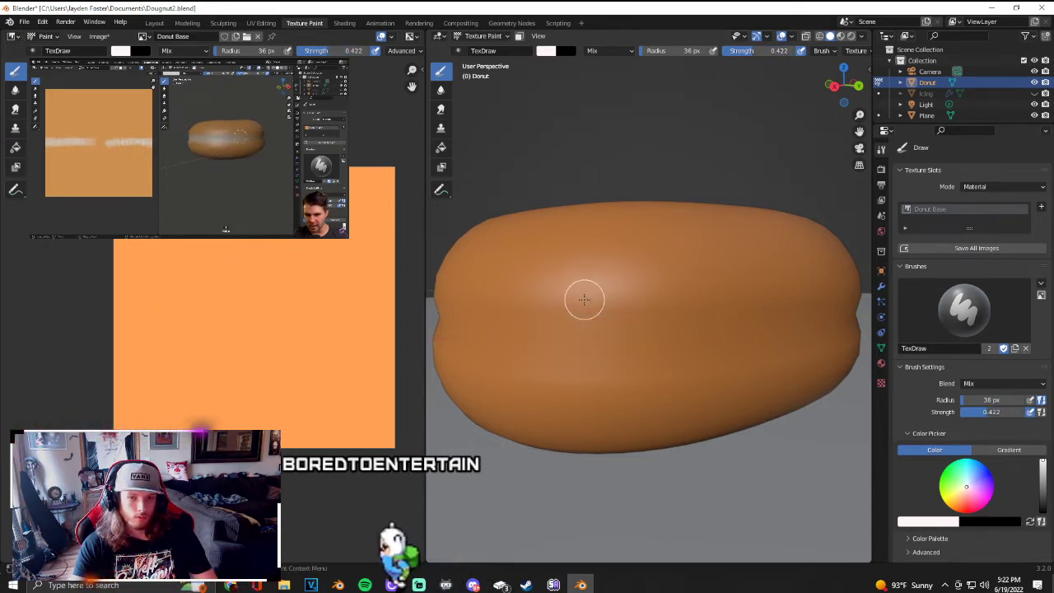
scroll(583, 313, down, 3)
click(584, 325)
drag(585, 327, 645, 319)
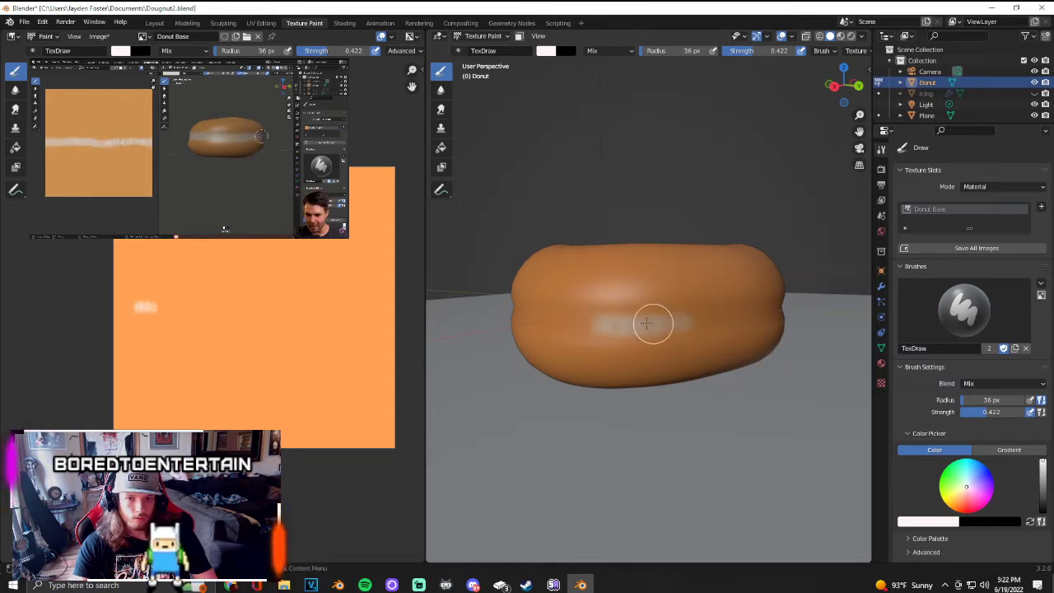
scroll(686, 320, down, 2)
scroll(730, 334, up, 6)
scroll(725, 337, down, 4)
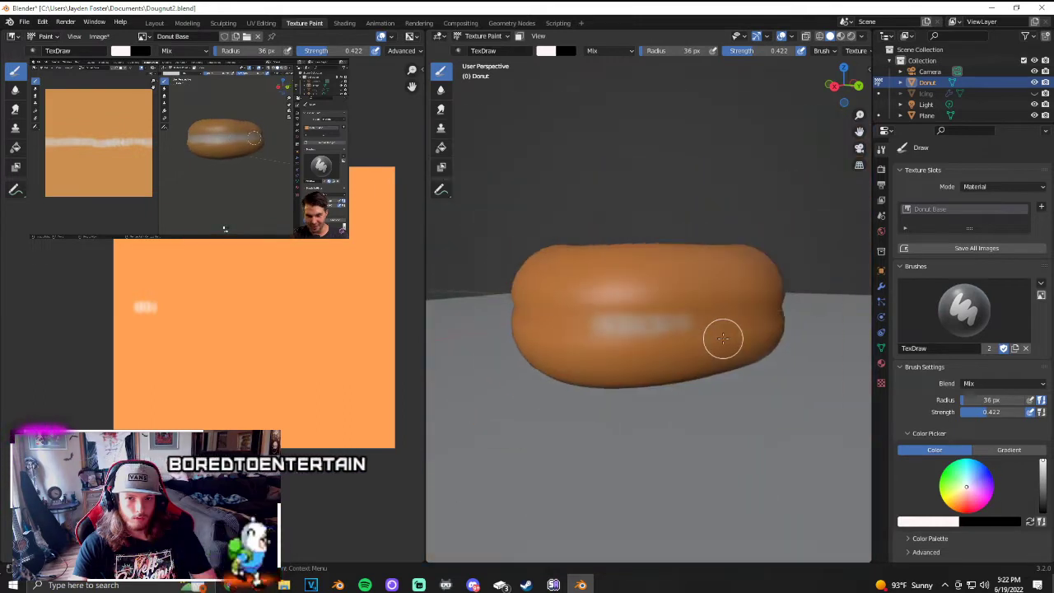
key(ctrl+z)
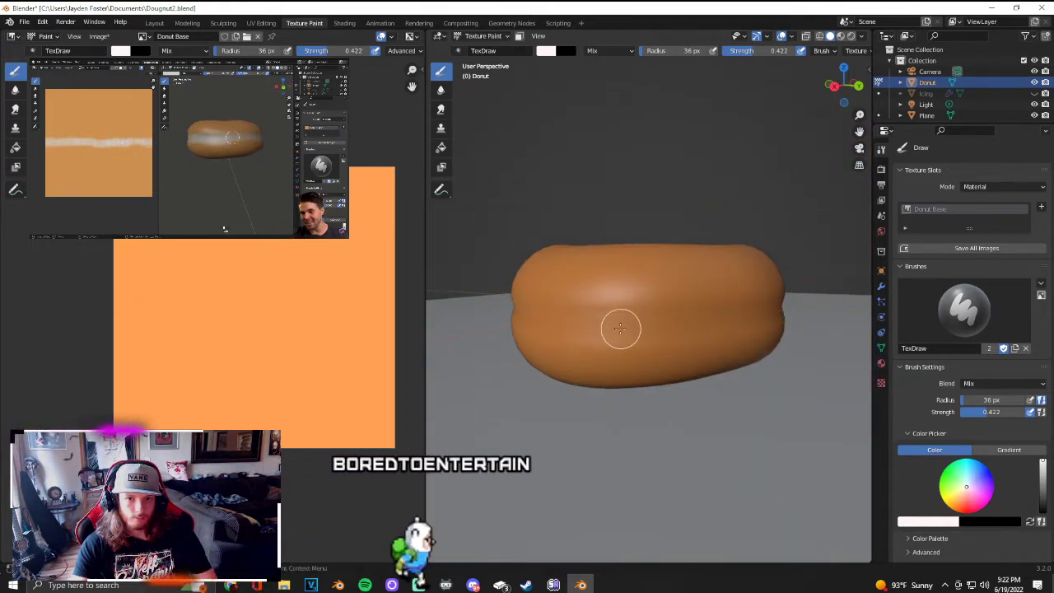
Step: Set the texture paint brush radius to 48 px
key(f)
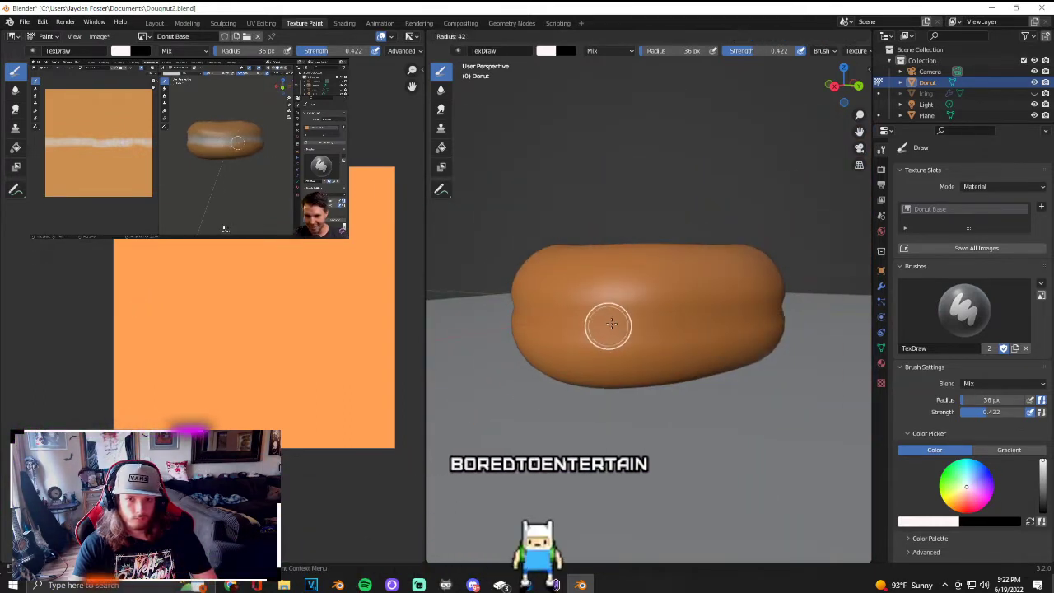
click(613, 323)
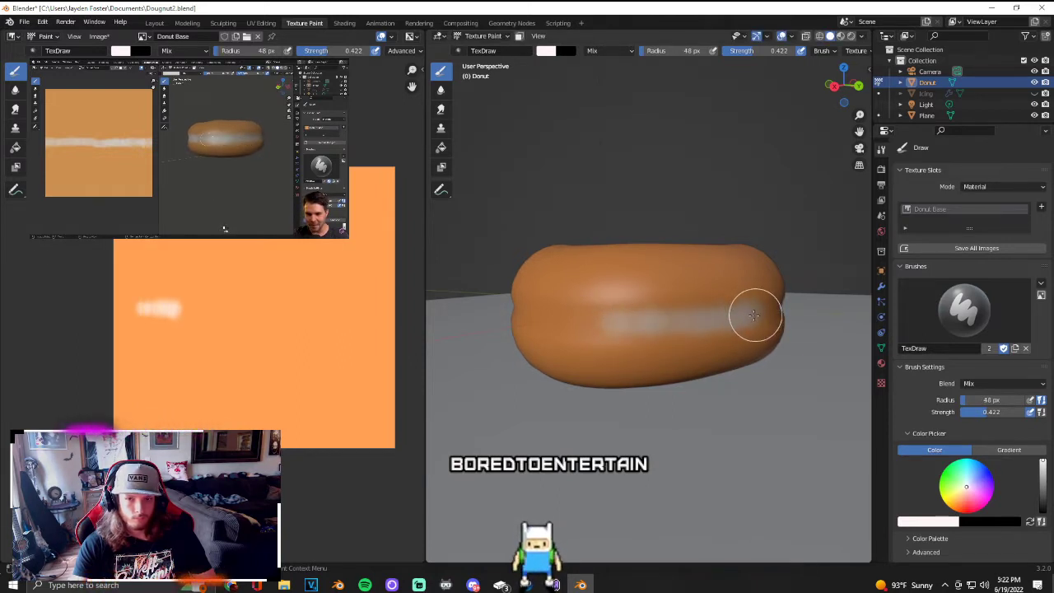
Step: Try near-white strokes along the middle of the donut's side with the 48 px brush and undo them back to the first dab
middle_drag(755, 313, 656, 330)
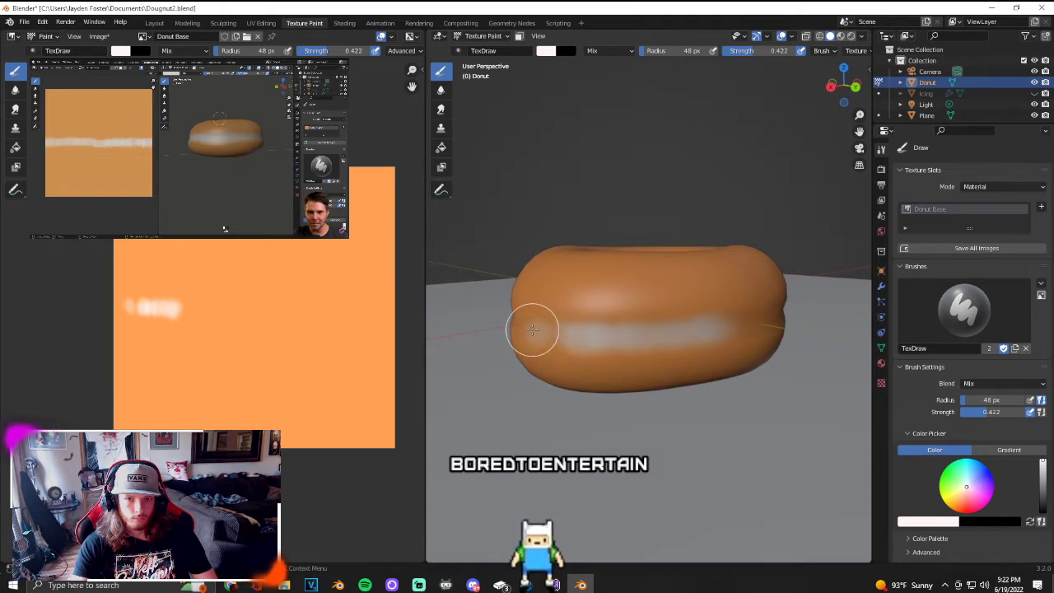
middle_drag(634, 329, 650, 310)
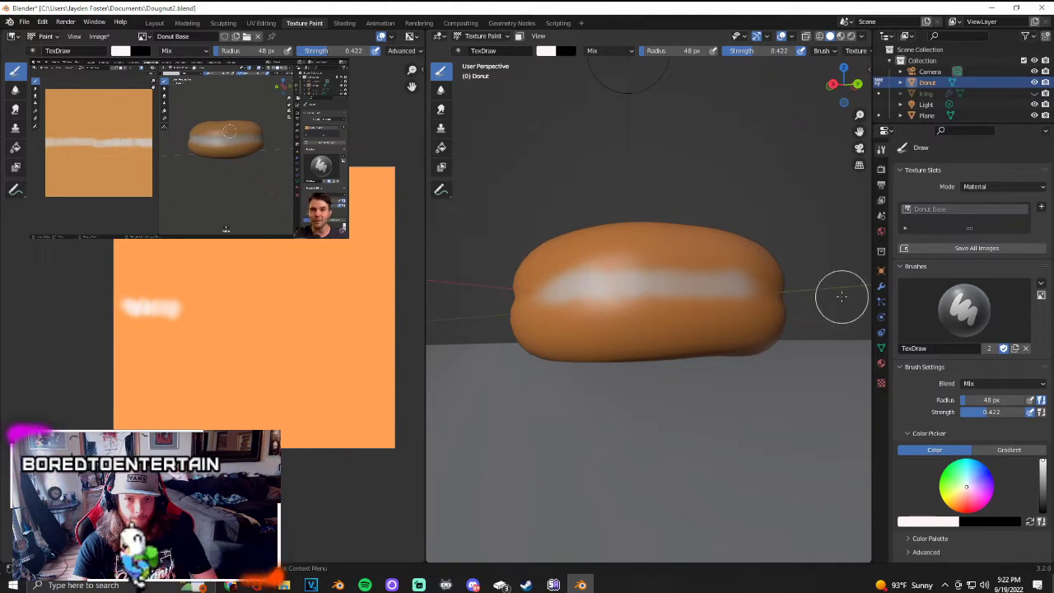
middle_drag(842, 297, 823, 313)
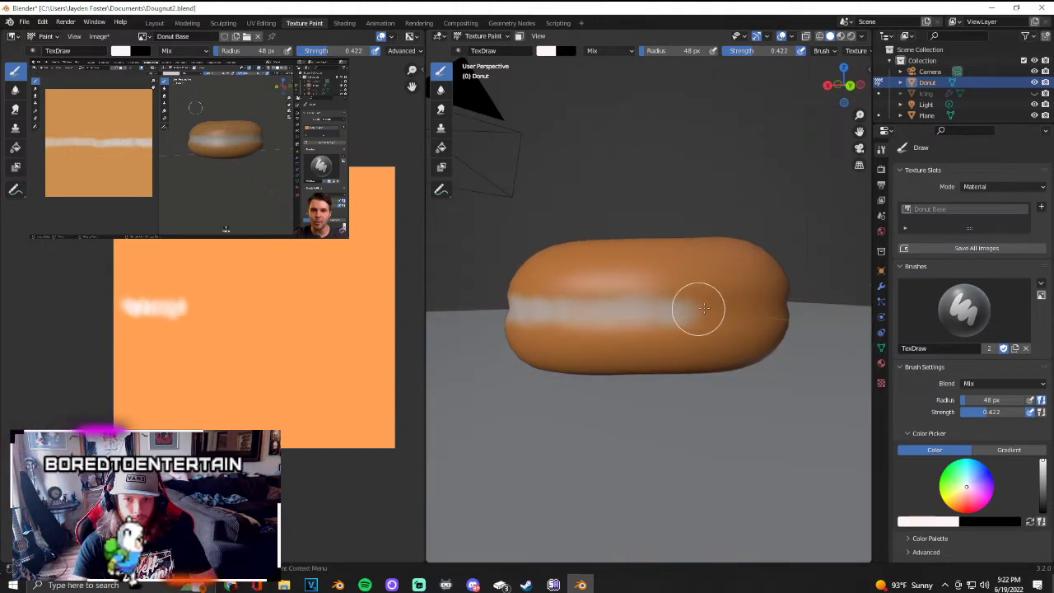
scroll(725, 306, up, 2)
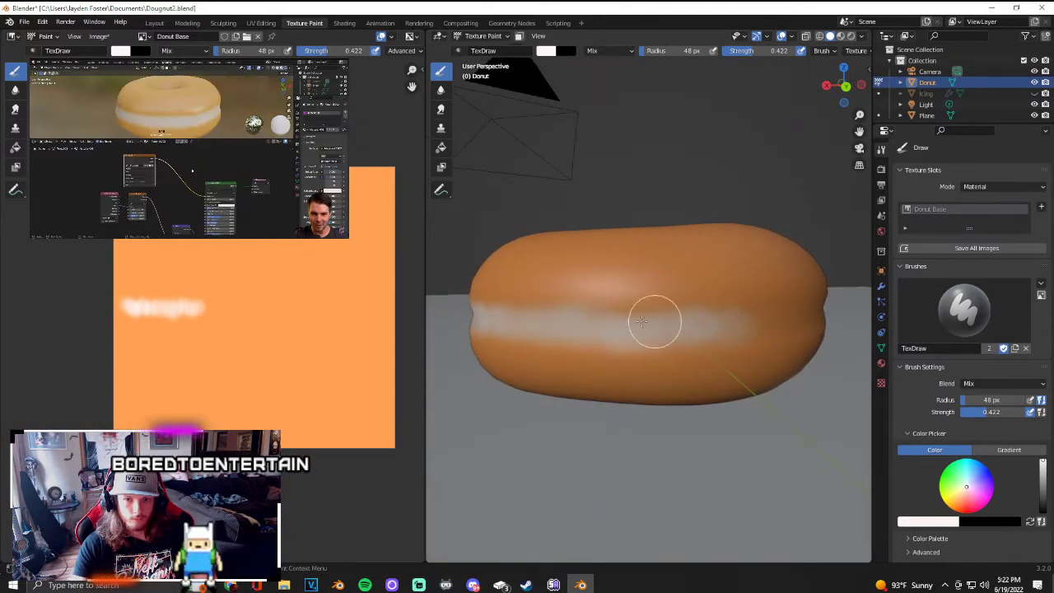
middle_drag(727, 404, 666, 308)
mouse_move(665, 308)
mouse_down()
mouse_move(783, 289)
mouse_move(830, 298)
mouse_up()
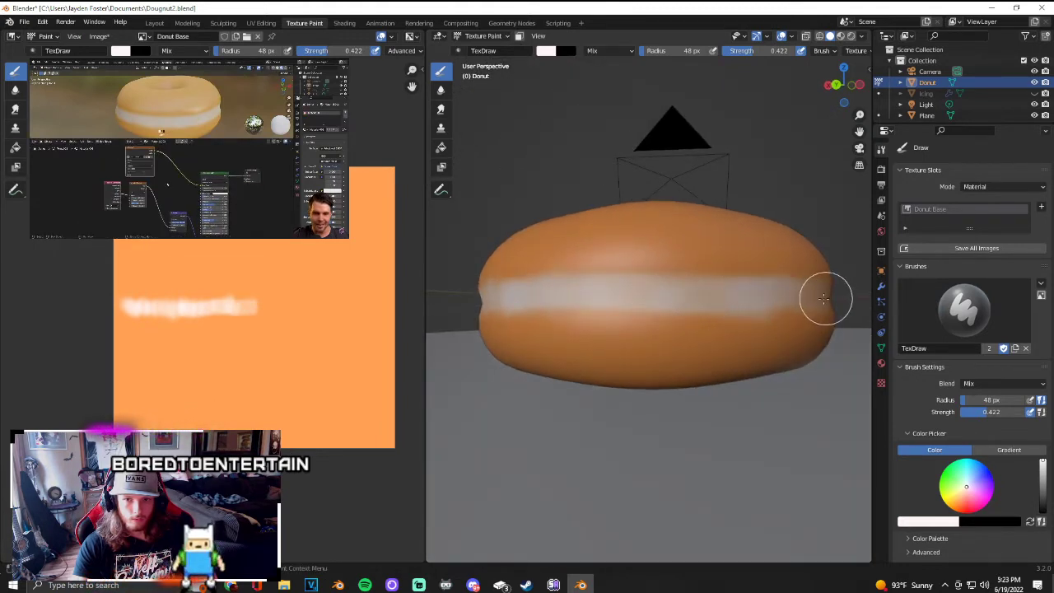
middle_drag(720, 301, 684, 308)
key(ctrl+z)
key(ctrl+z)
key(ctrl+shift+z)
key(ctrl+shift+z)
middle_drag(591, 349, 705, 346)
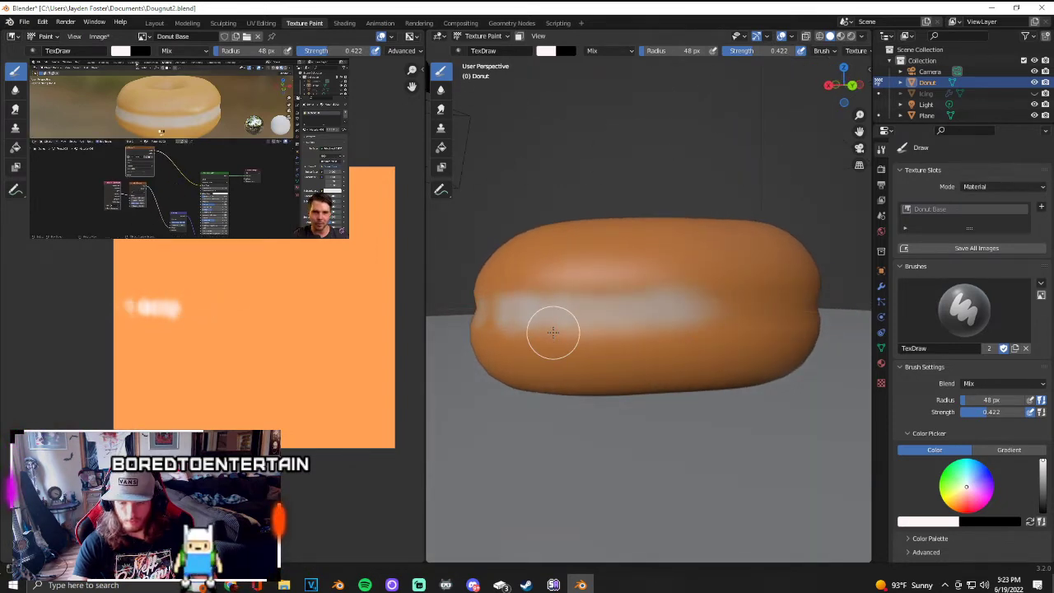
key(ctrl+z)
key(ctrl+z)
key(ctrl+z)
key(ctrl+z)
key(ctrl+z)
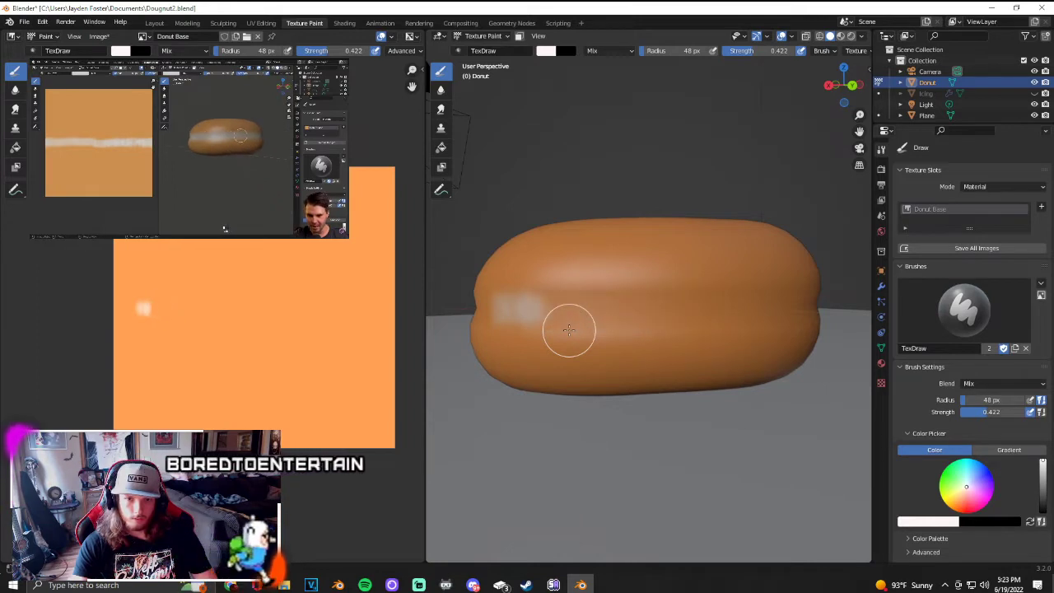
key(ctrl+z)
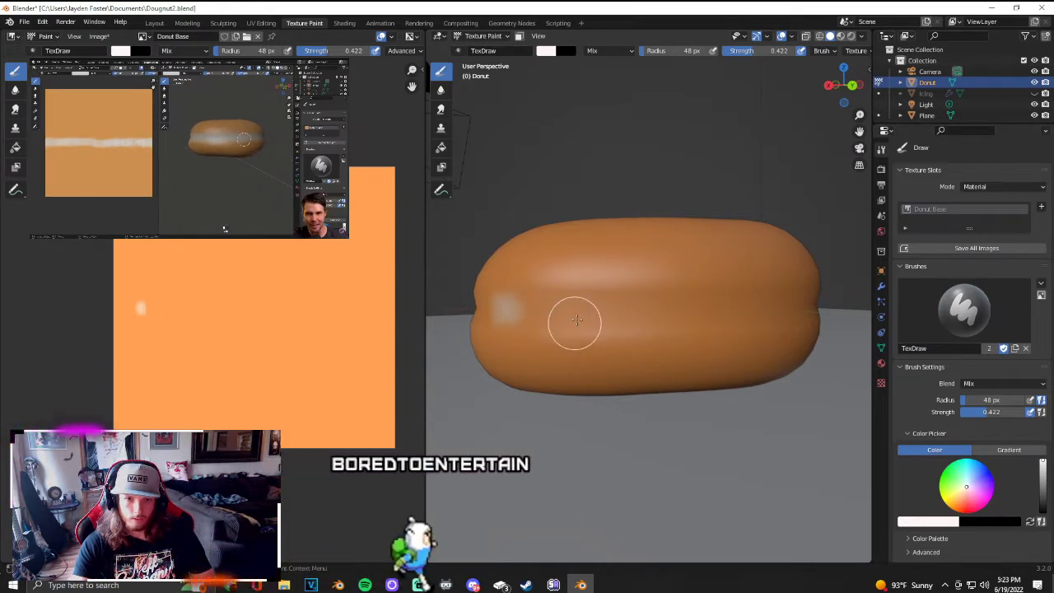
Step: Paint the beginning of a near-white band along the middle of the donut's side with the 48 px brush
middle_drag(572, 327, 631, 313)
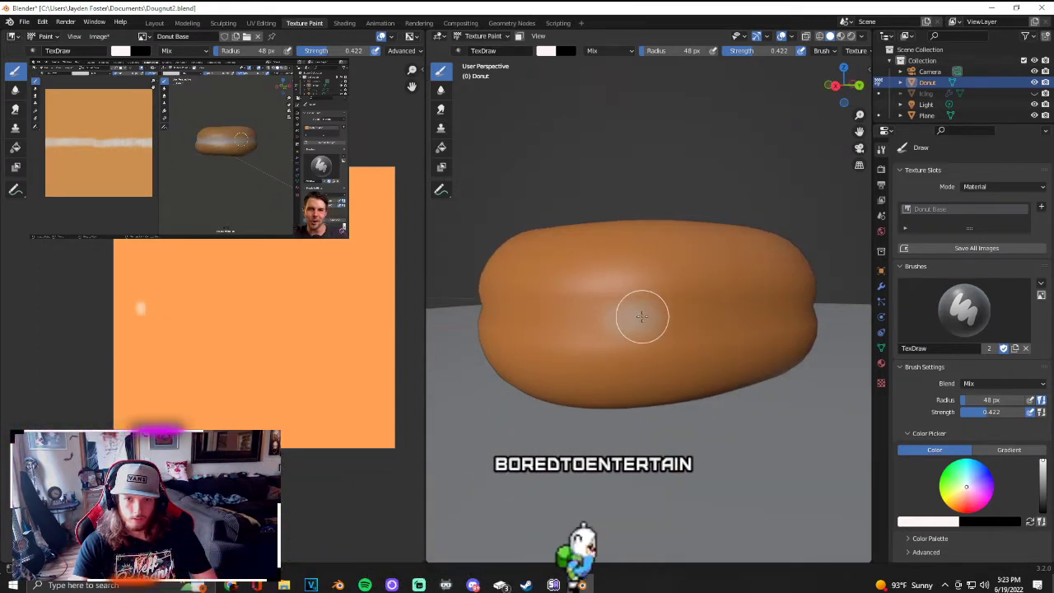
click(642, 316)
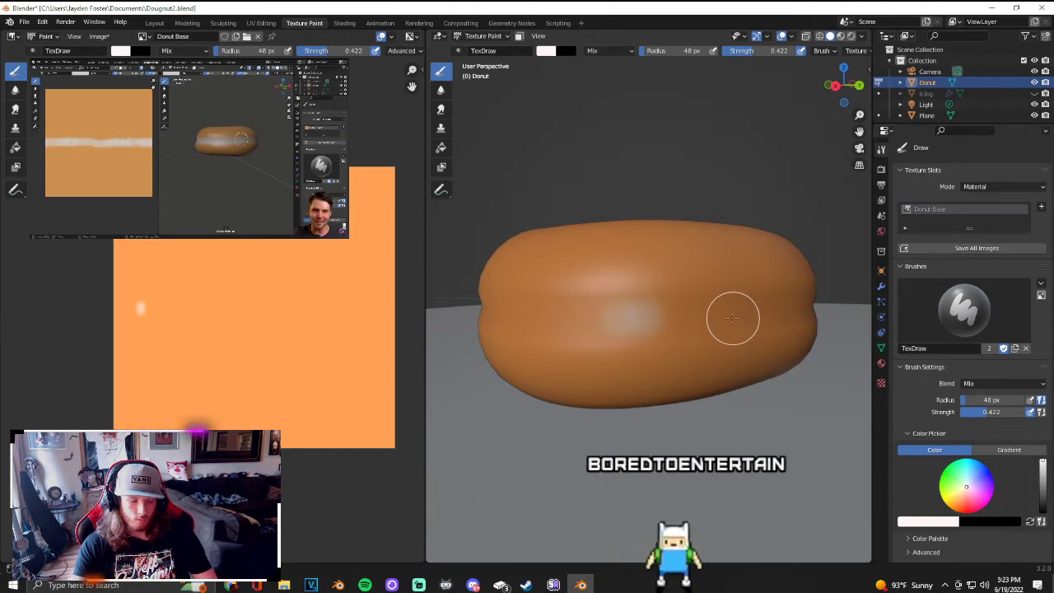
middle_drag(694, 317, 641, 317)
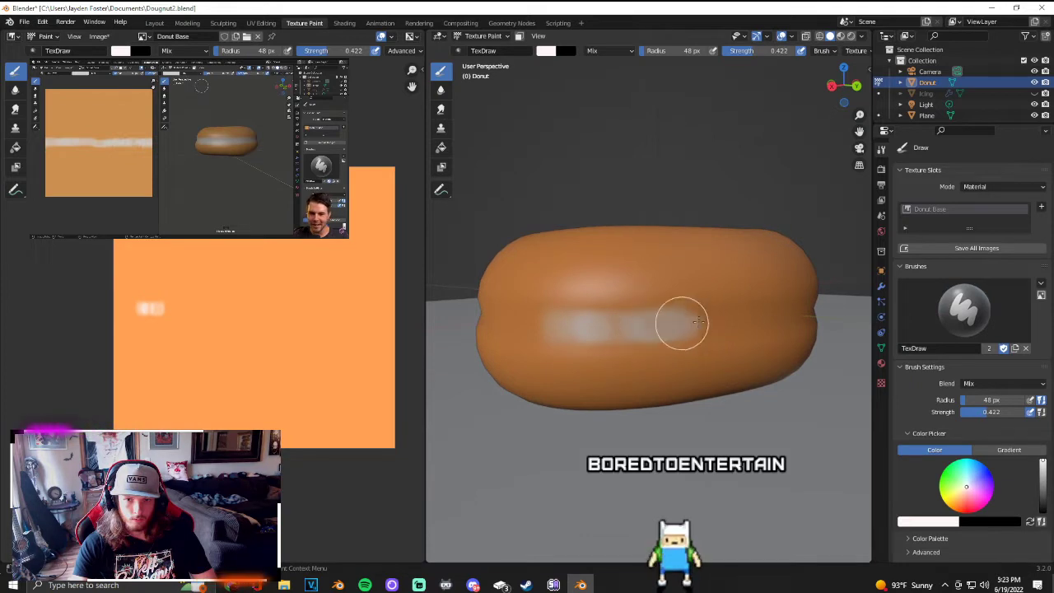
mouse_move(658, 327)
middle_down()
mouse_move(682, 329)
mouse_move(605, 312)
middle_up()
drag(604, 313, 688, 313)
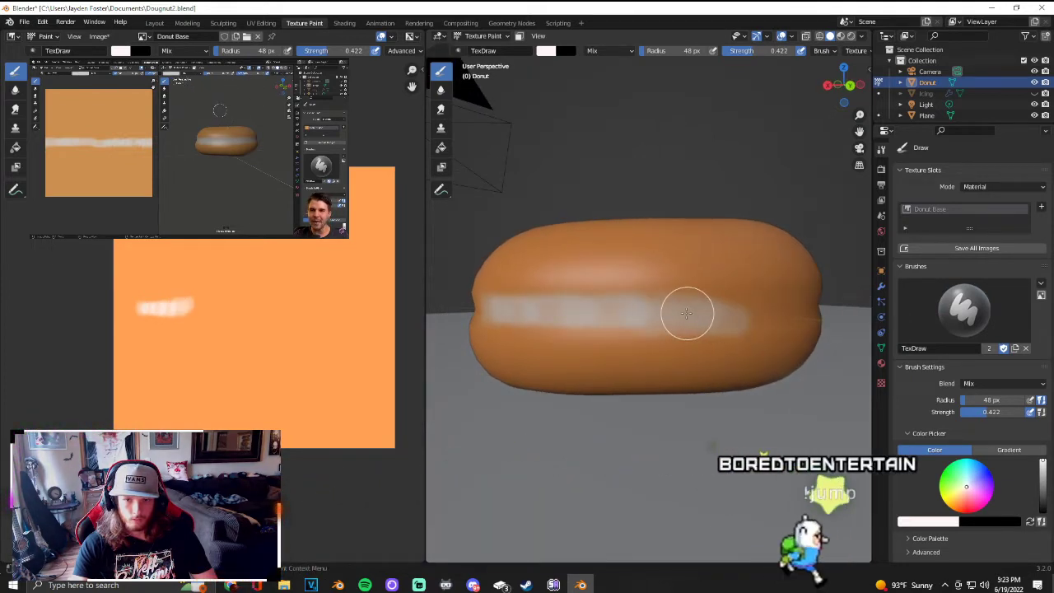
middle_drag(749, 308, 706, 305)
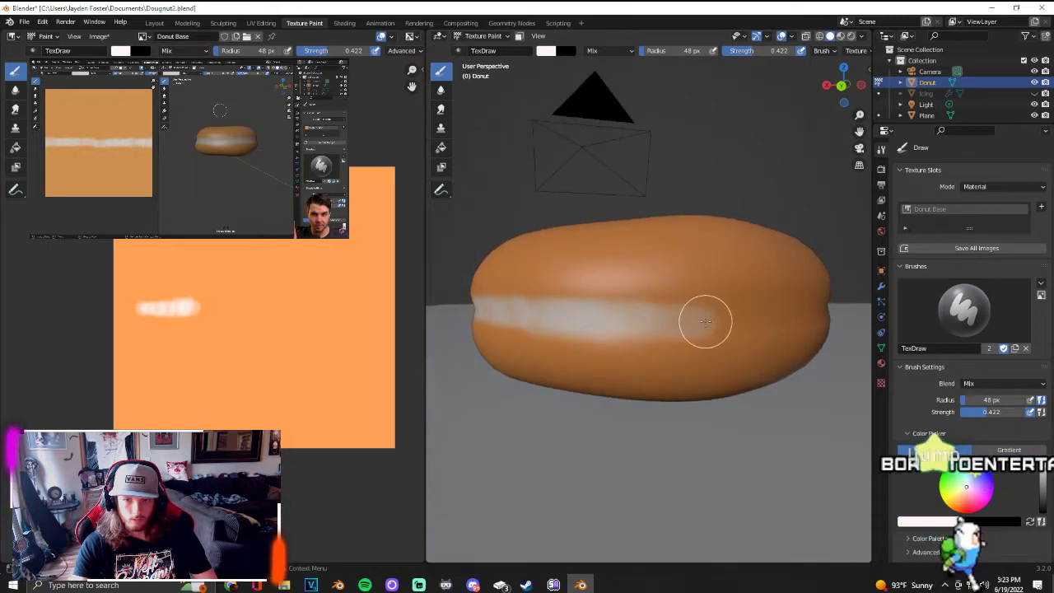
scroll(617, 313, up, 2)
drag(658, 311, 741, 308)
middle_drag(741, 308, 650, 321)
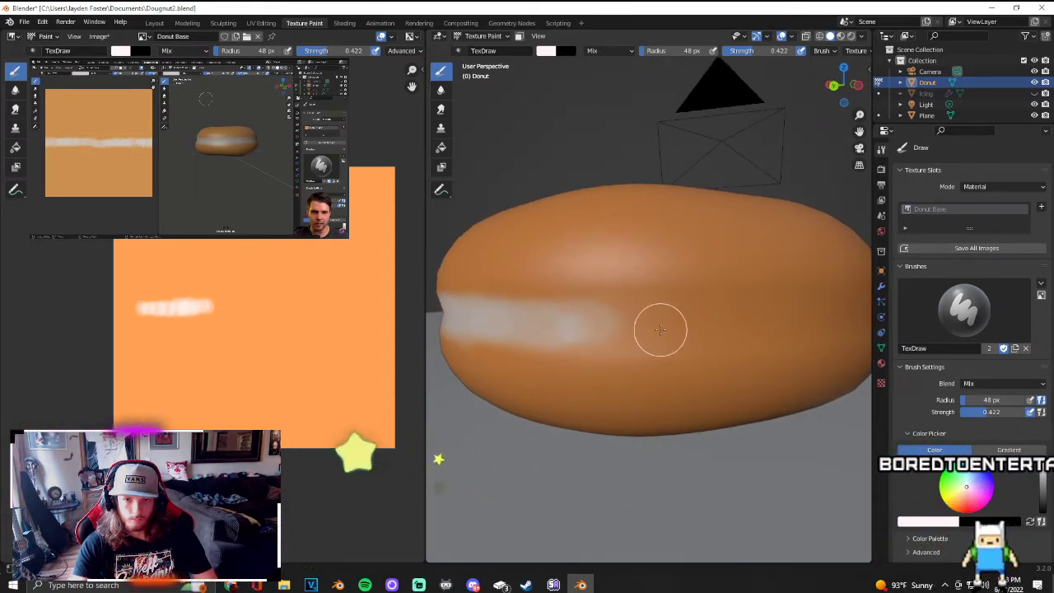
Step: Extend the near-white band around the donut's middle to more than half of its circumference
scroll(659, 330, down, 2)
drag(596, 311, 730, 310)
middle_drag(729, 310, 683, 316)
mouse_move(682, 315)
mouse_down()
mouse_move(713, 322)
mouse_move(647, 318)
mouse_move(720, 313)
mouse_up()
middle_drag(719, 313, 692, 316)
mouse_move(692, 316)
mouse_down()
mouse_move(616, 313)
mouse_move(752, 312)
mouse_up()
middle_drag(752, 312, 666, 313)
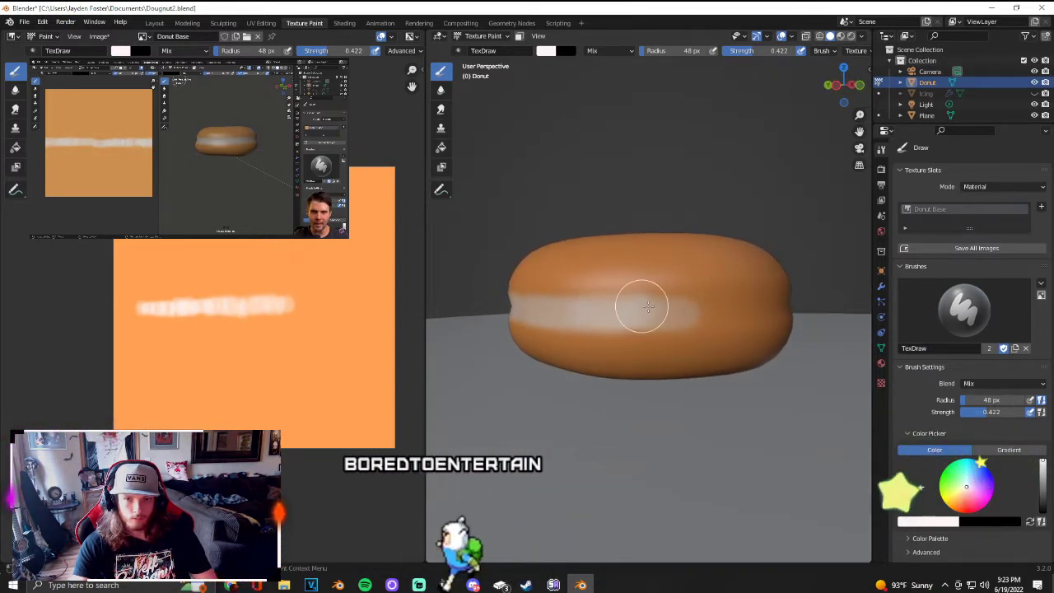
Step: Complete the near-white band around the donut so that it spans the full width of the Donut Base image
middle_drag(749, 313, 645, 330)
mouse_move(645, 330)
mouse_down()
mouse_move(606, 318)
mouse_move(723, 316)
mouse_up()
middle_drag(723, 316, 666, 318)
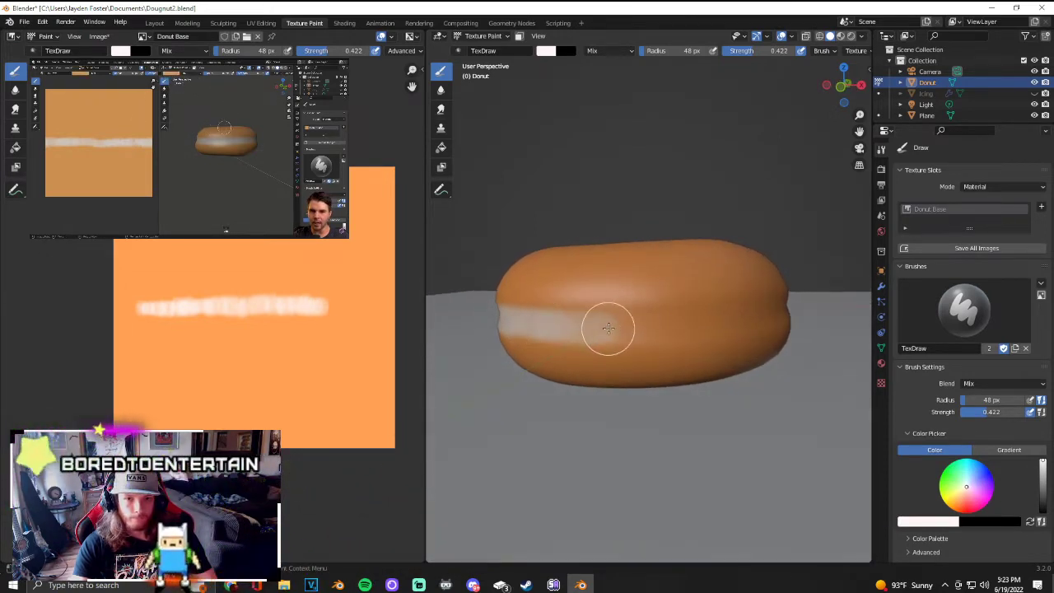
drag(604, 327, 665, 323)
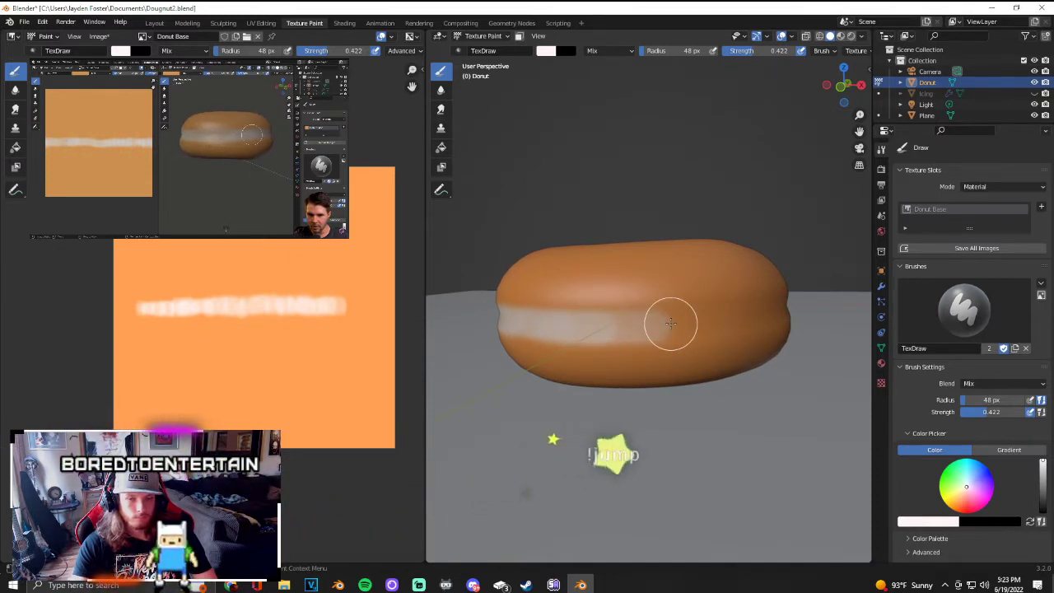
middle_drag(727, 324, 597, 317)
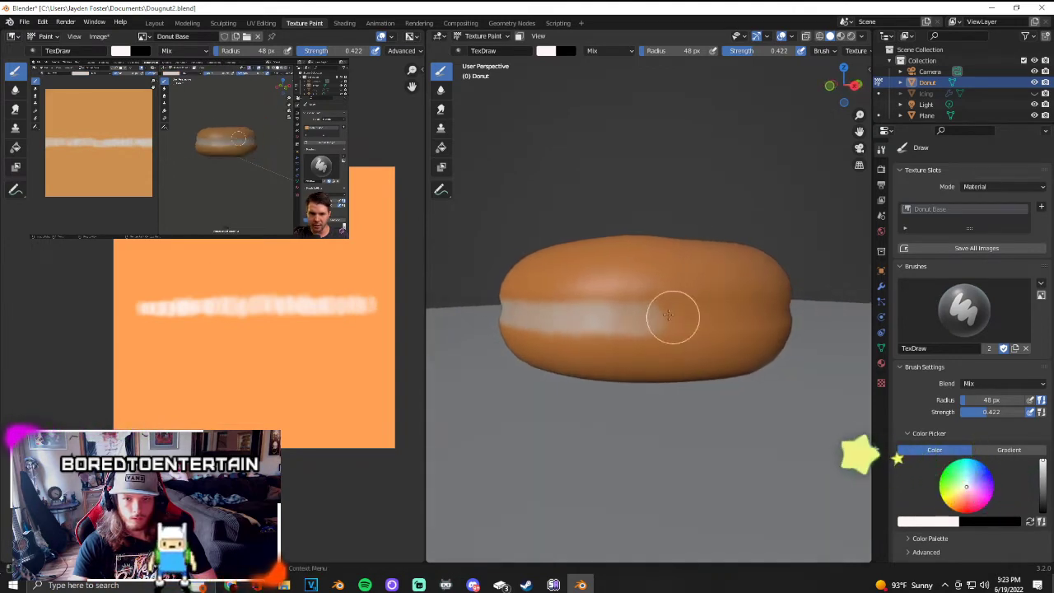
middle_drag(670, 310, 734, 318)
mouse_move(628, 322)
middle_down()
mouse_move(754, 321)
mouse_move(649, 305)
mouse_move(666, 310)
mouse_move(581, 313)
mouse_move(624, 313)
middle_up()
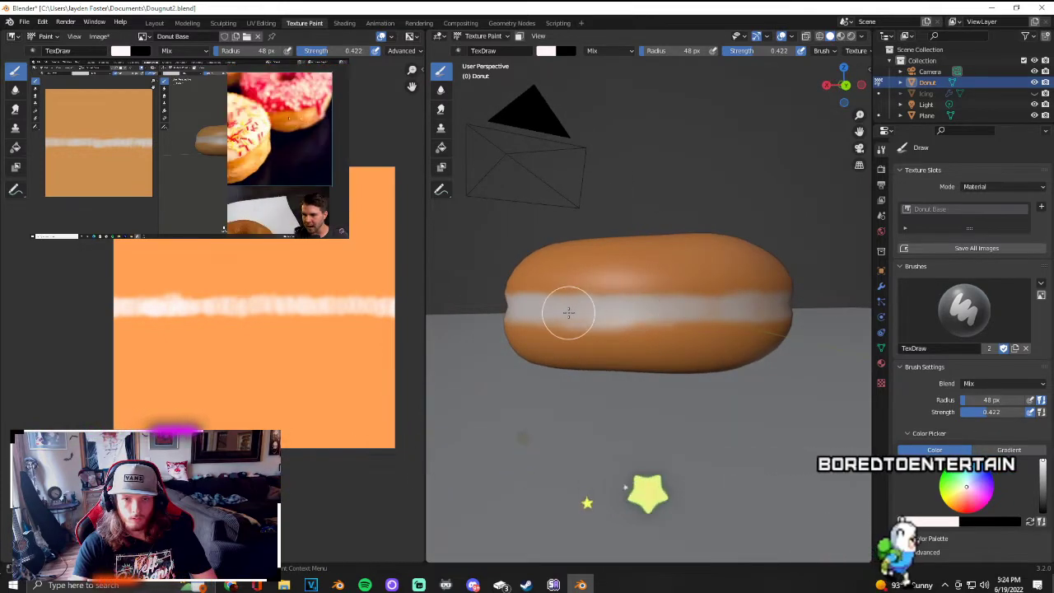
Step: Go over the faint spots of the near-white band and check it from all around the donut
middle_drag(790, 303, 699, 301)
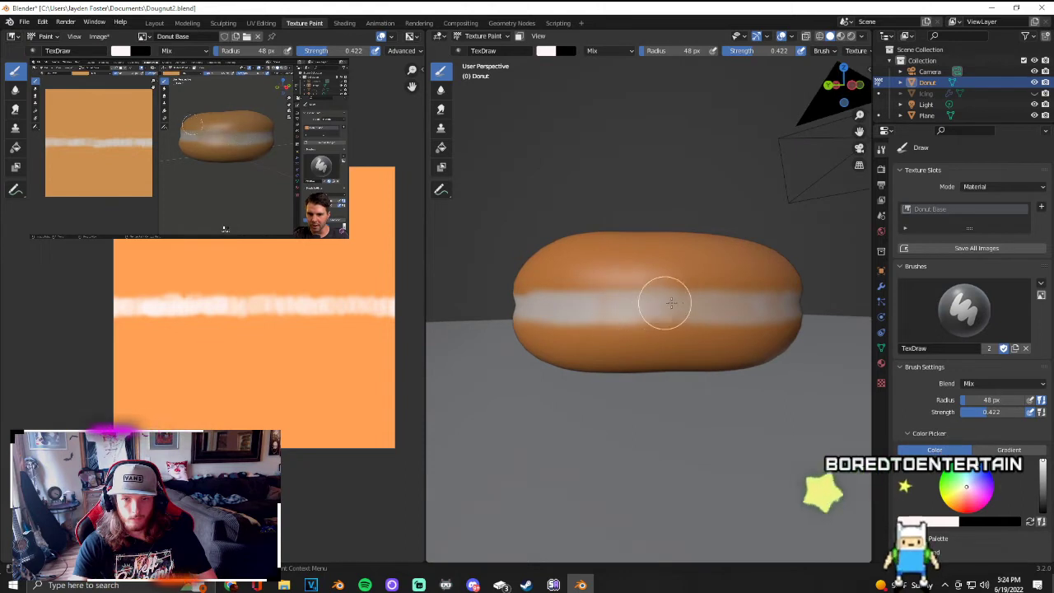
mouse_move(733, 308)
middle_down()
mouse_move(650, 307)
mouse_move(700, 305)
mouse_move(659, 299)
middle_up()
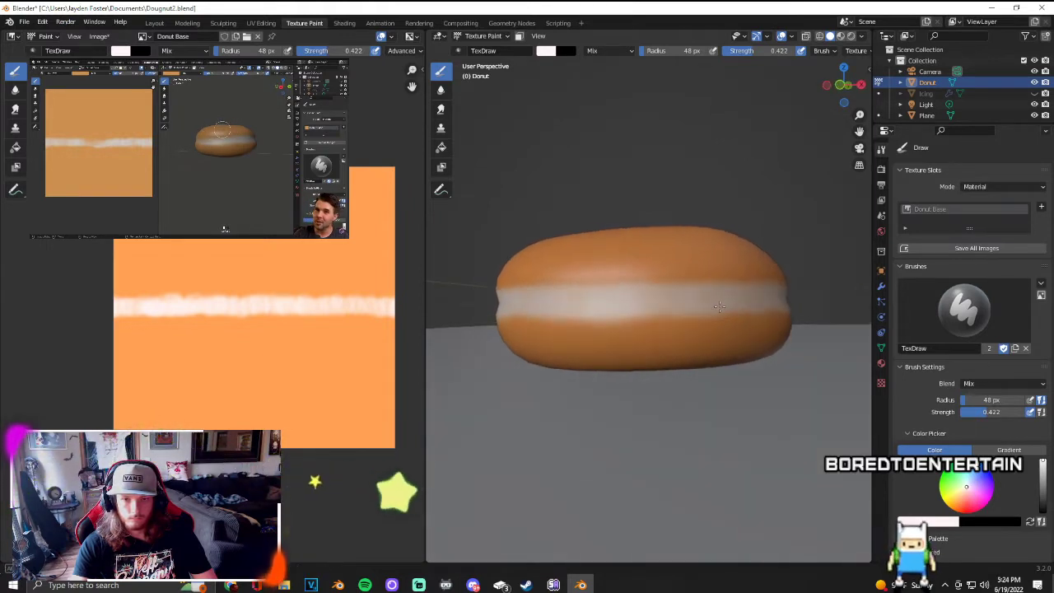
middle_drag(753, 297, 663, 305)
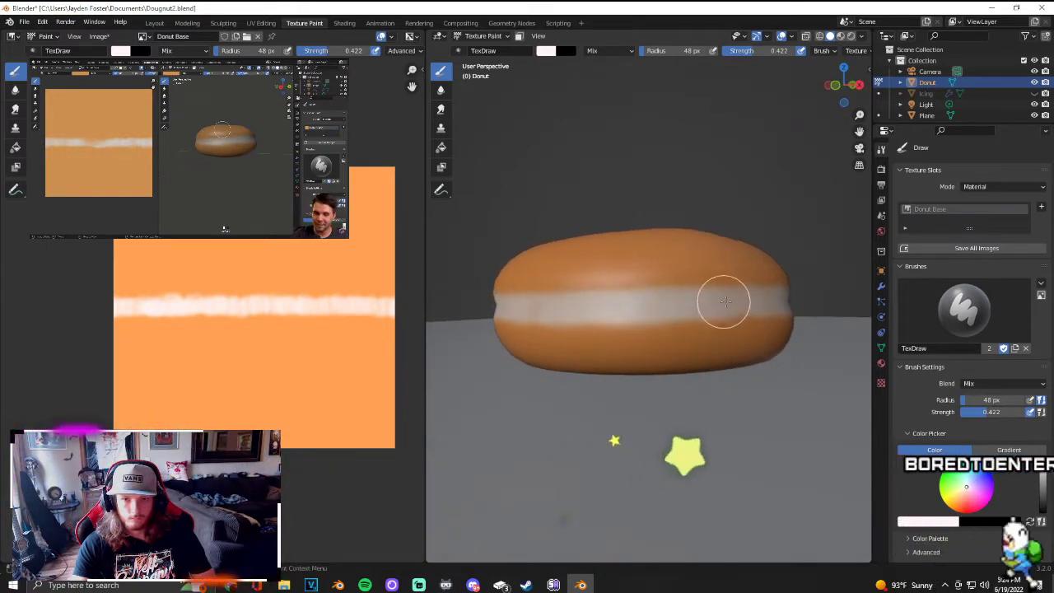
middle_drag(684, 305, 811, 323)
scroll(786, 306, down, 5)
scroll(786, 324, up, 6)
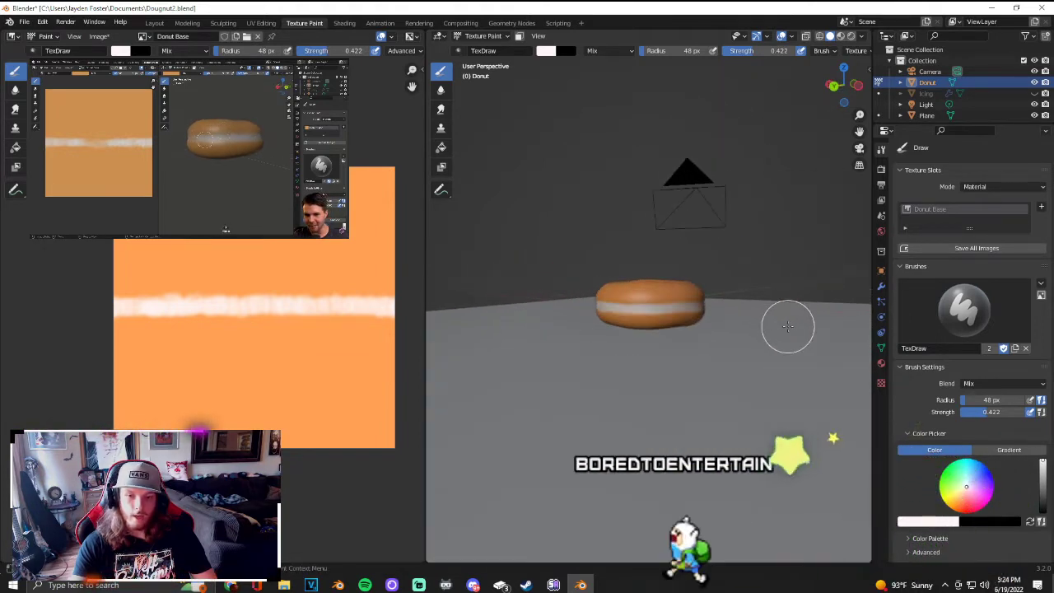
middle_drag(666, 333, 834, 336)
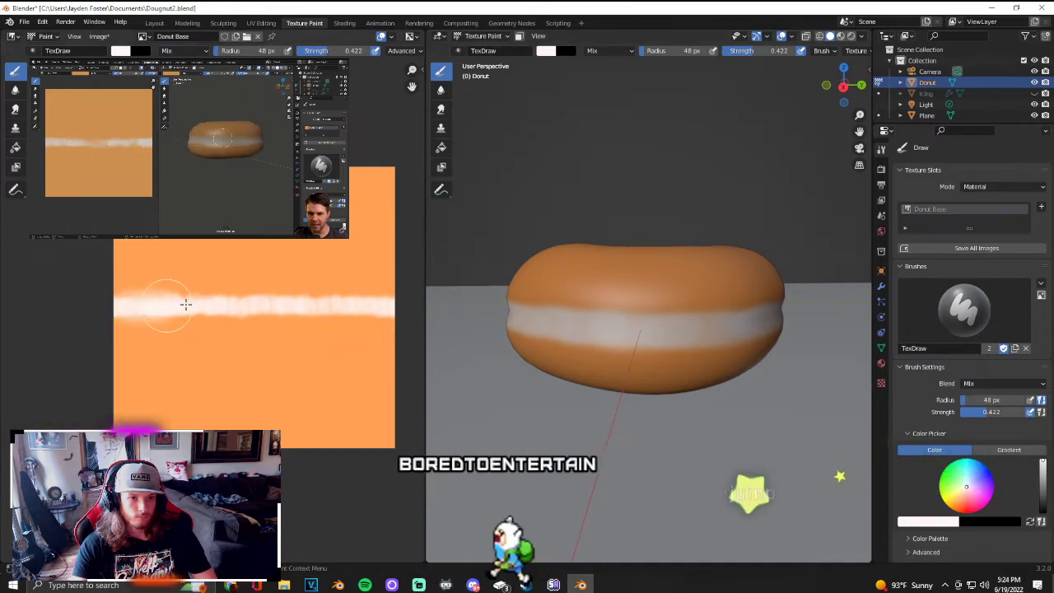
Step: Try a near-white stroke along the band directly on the Donut Base image and undo it
drag(159, 302, 394, 287)
key(ctrl+z)
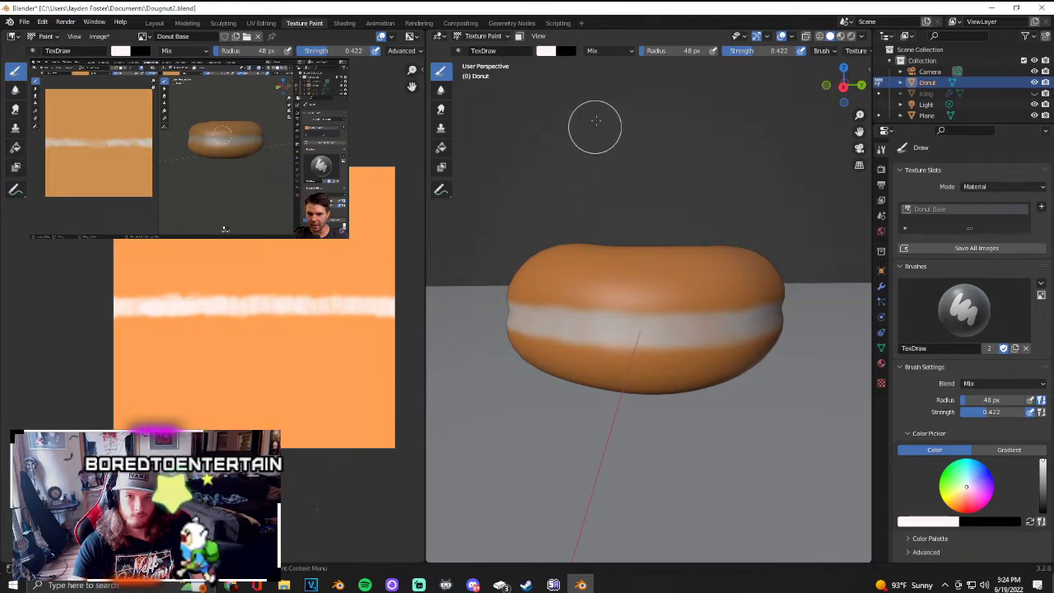
Step: Sample the donut's brown-orange as the brush colour and reduce the brush radius to 20 px
click(544, 52)
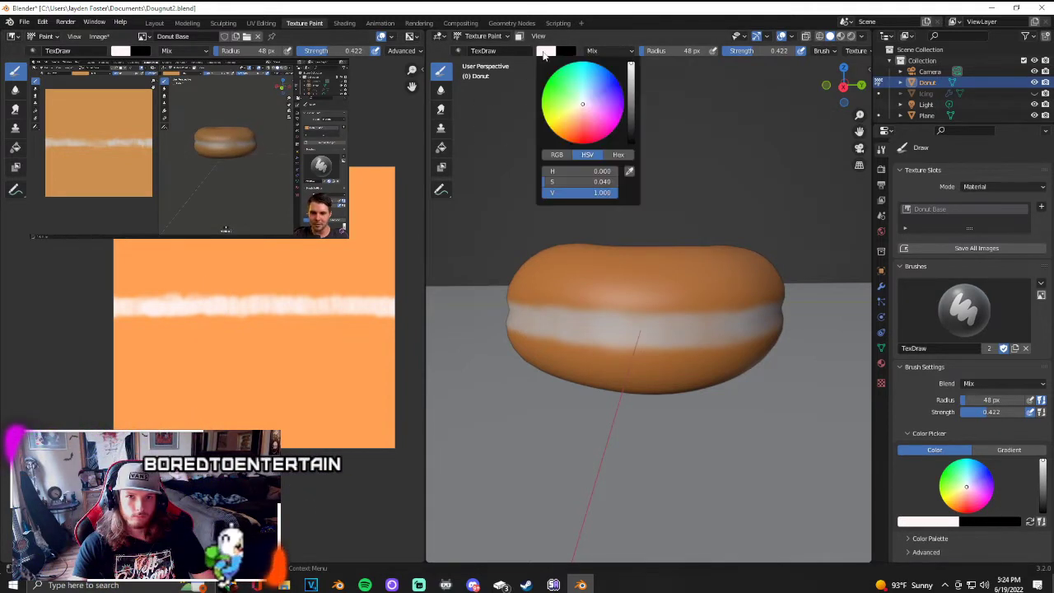
key(s)
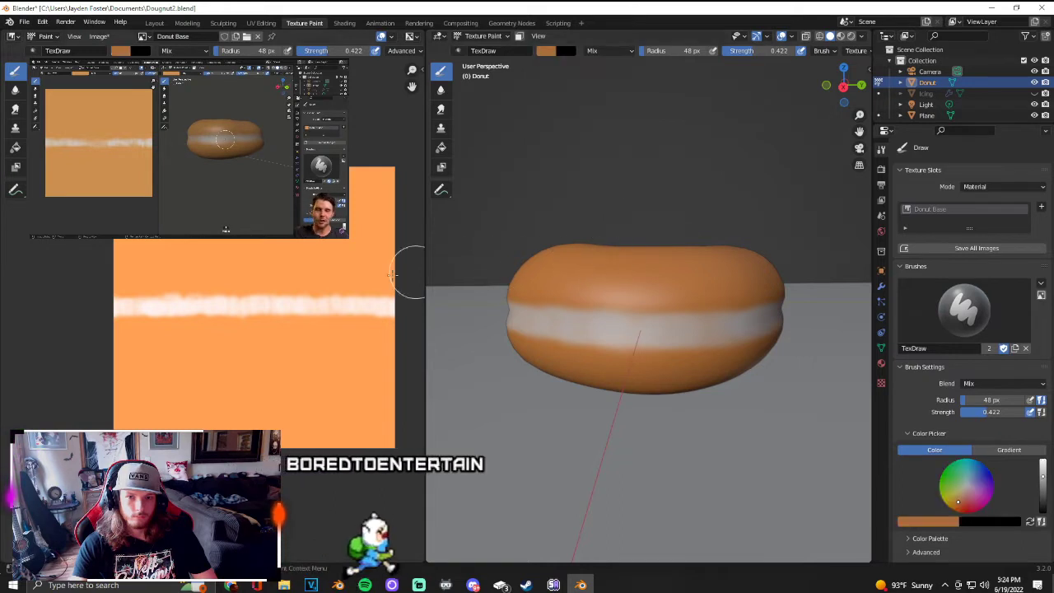
scroll(118, 321, up, 2)
scroll(107, 311, down, 1)
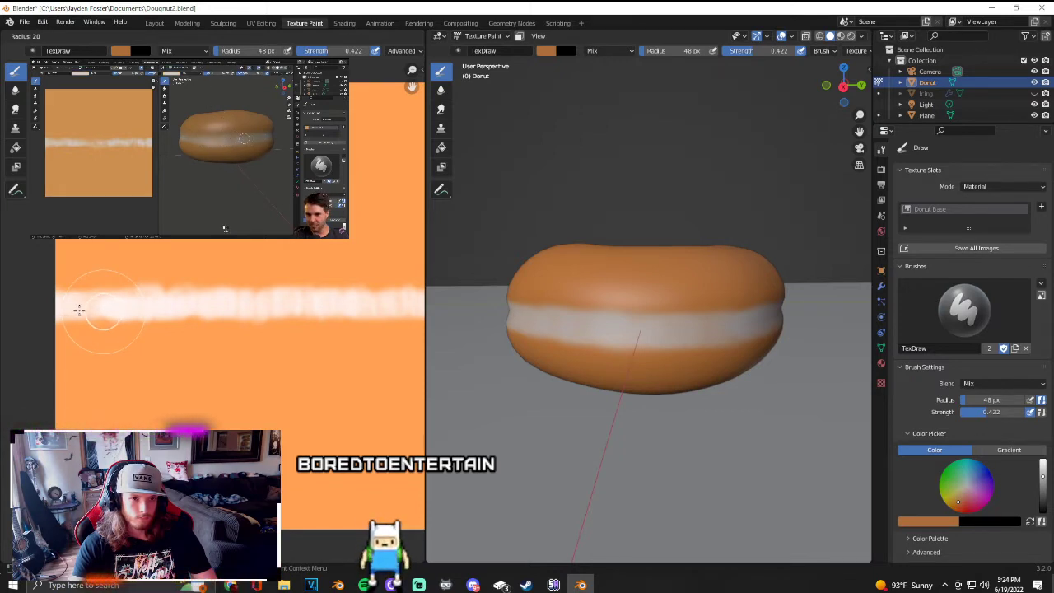
Step: Try a brown-orange stroke along the centre of the pale band on the Donut Base image and undo it
drag(66, 305, 188, 306)
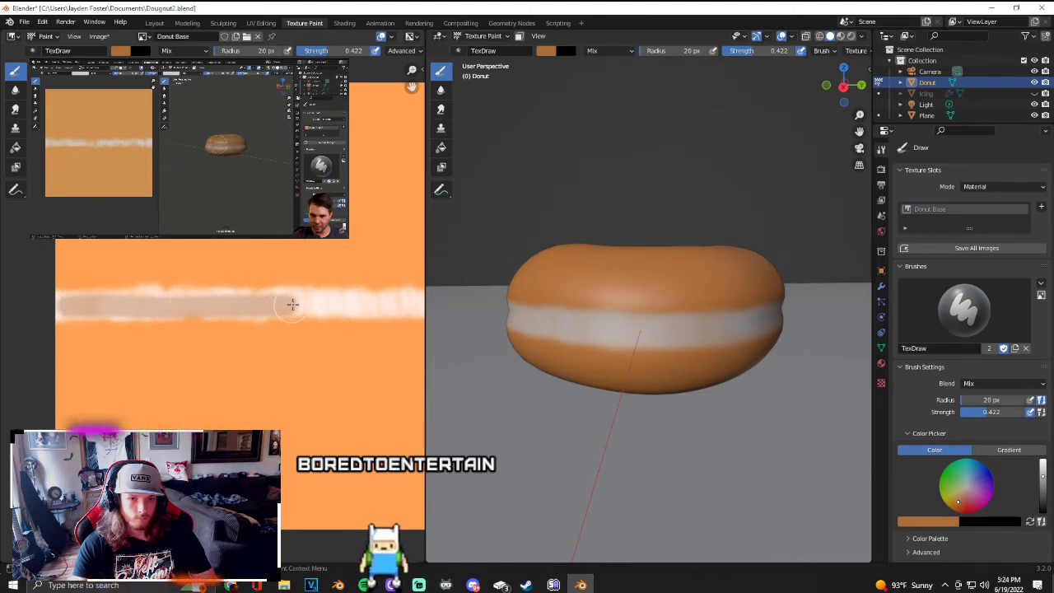
drag(337, 304, 362, 305)
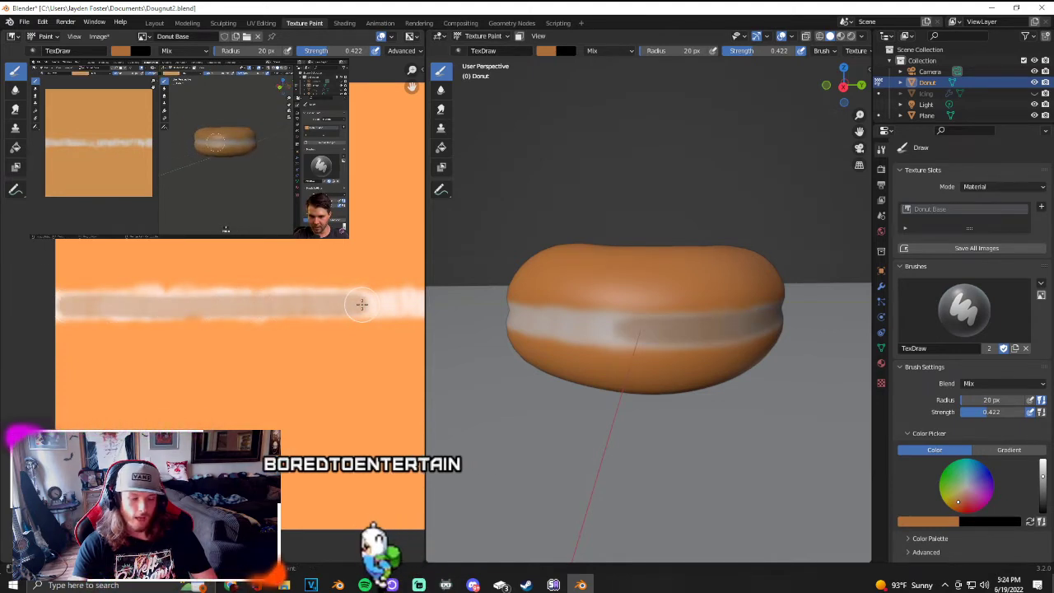
key(ctrl+z)
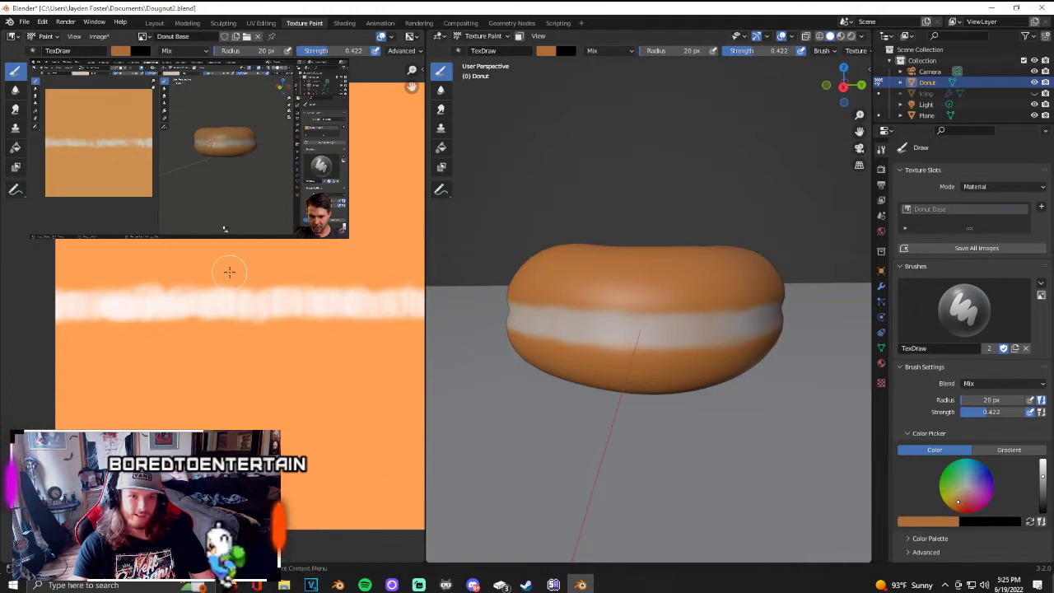
Step: Try a brown-orange dab on the upper part of the donut and undo it
scroll(231, 272, down, 2)
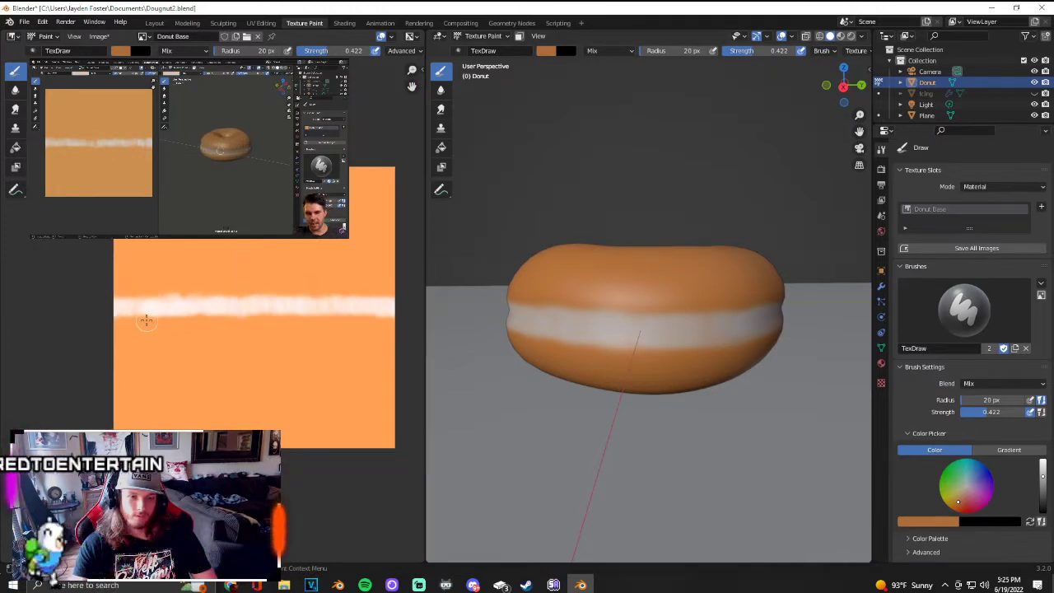
scroll(302, 261, up, 2)
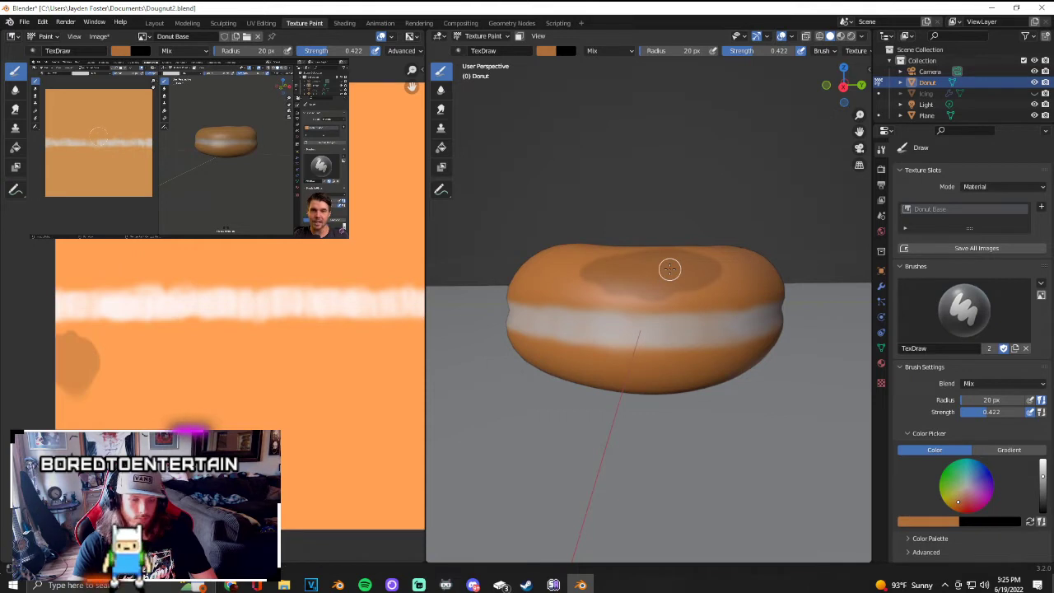
key(ctrl+z)
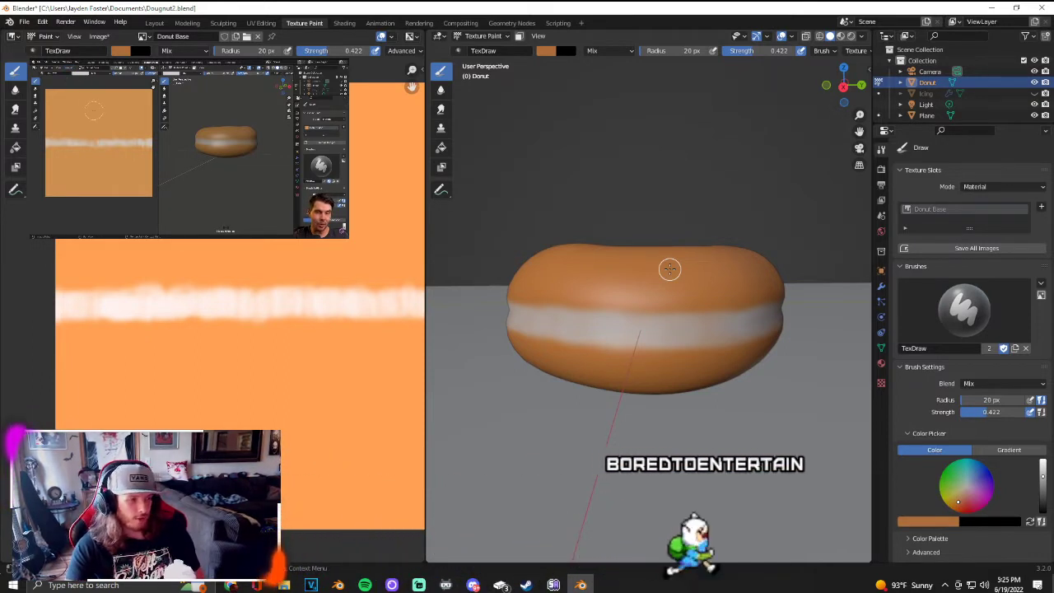
mouse_move(281, 179)
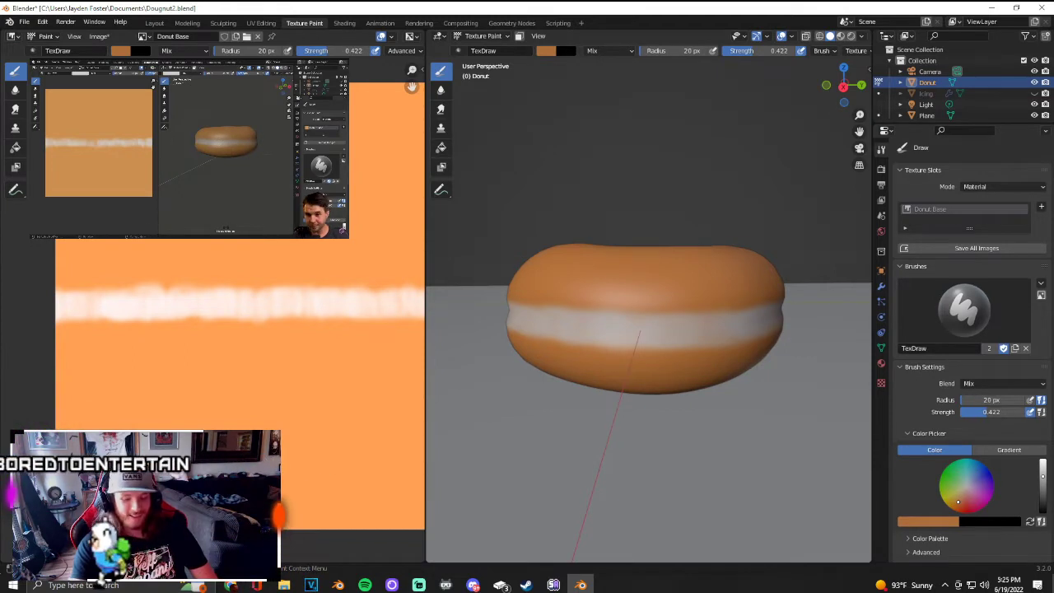
mouse_move(208, 117)
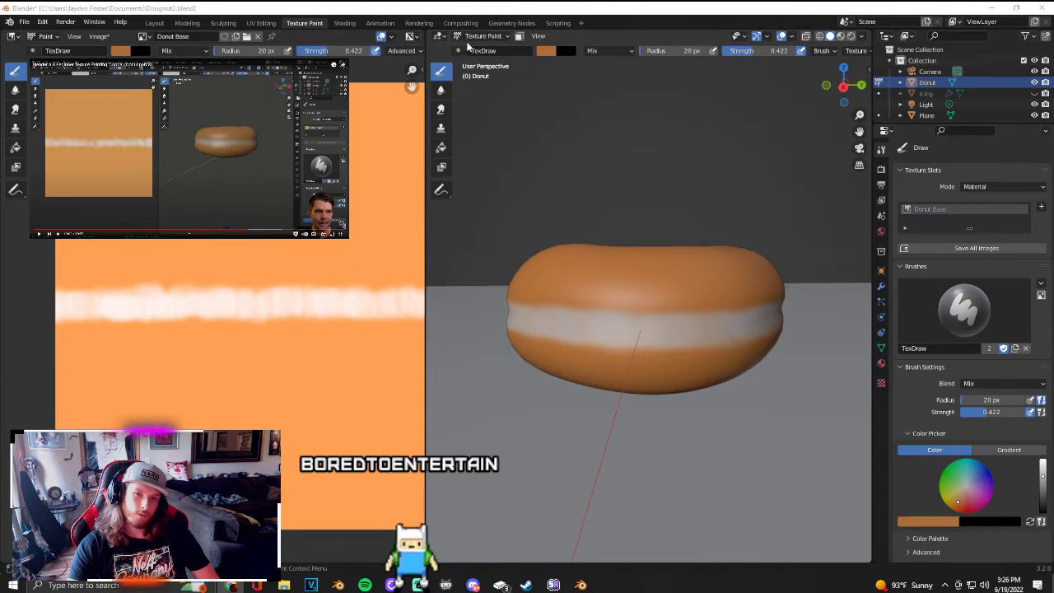
click(484, 36)
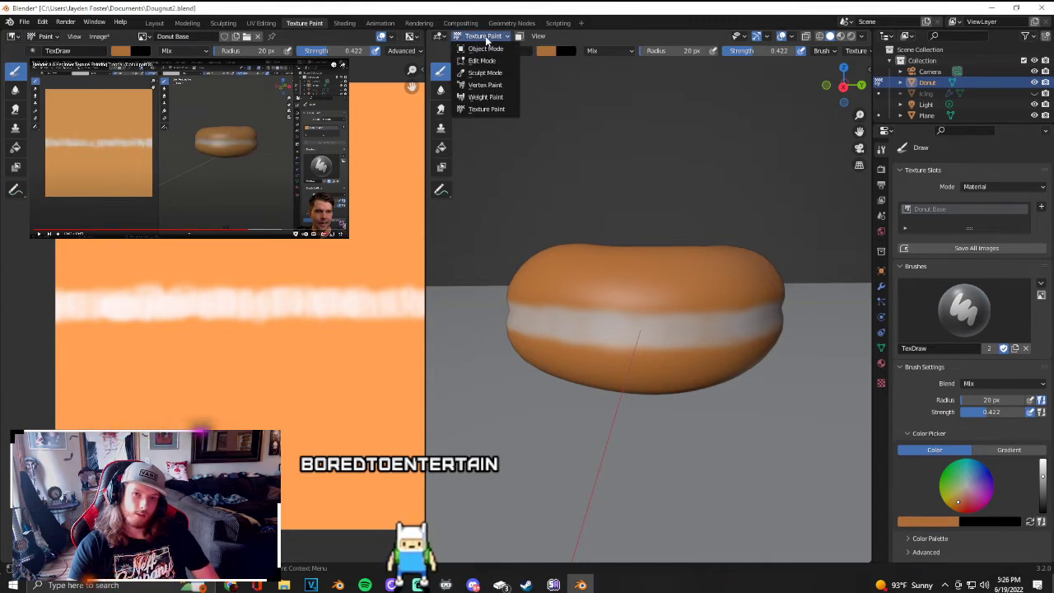
click(538, 36)
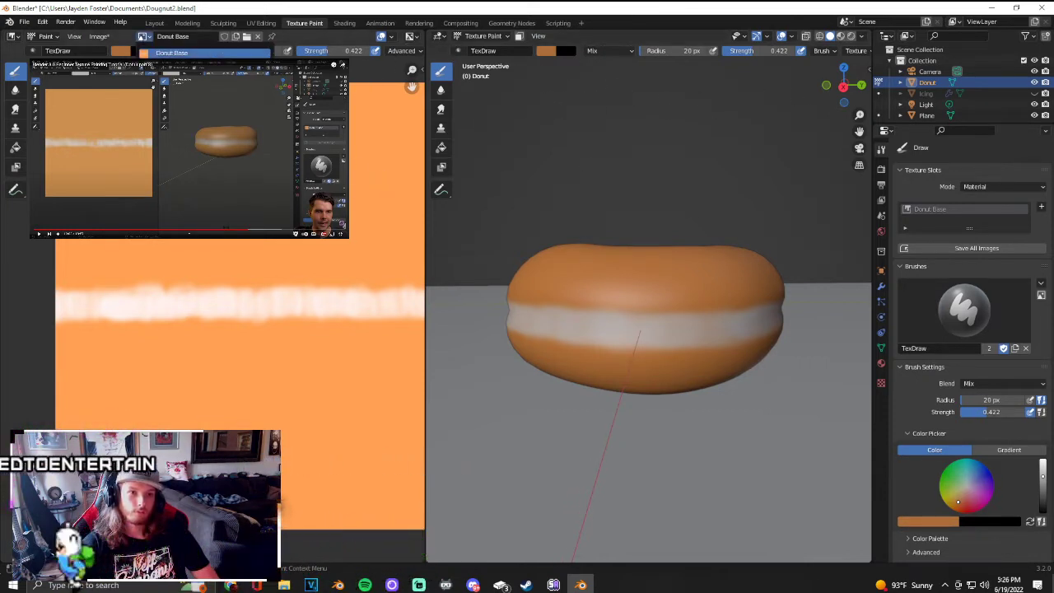
click(245, 37)
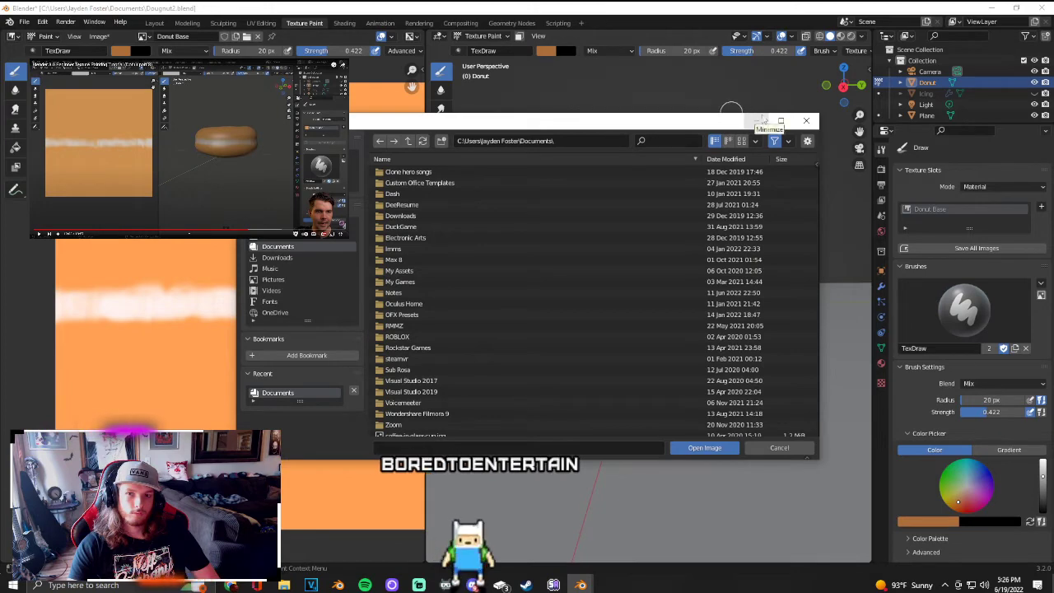
click(806, 121)
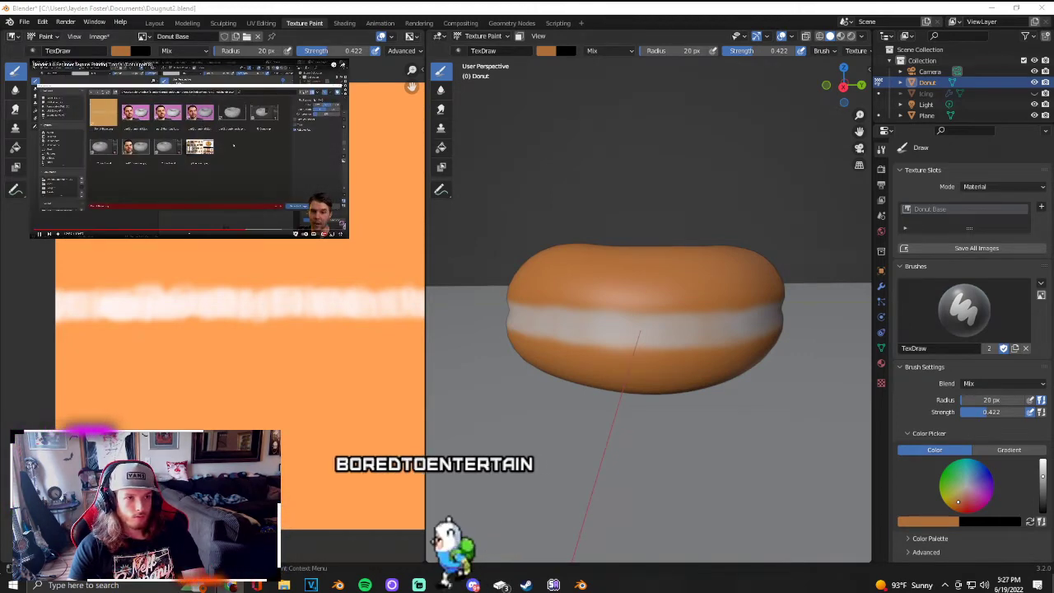
Step: Save the painted Donut Base texture as the PNG image Donut Base.png in the Documents folder
click(99, 37)
key(shift+alt+s)
scroll(437, 334, down, 5)
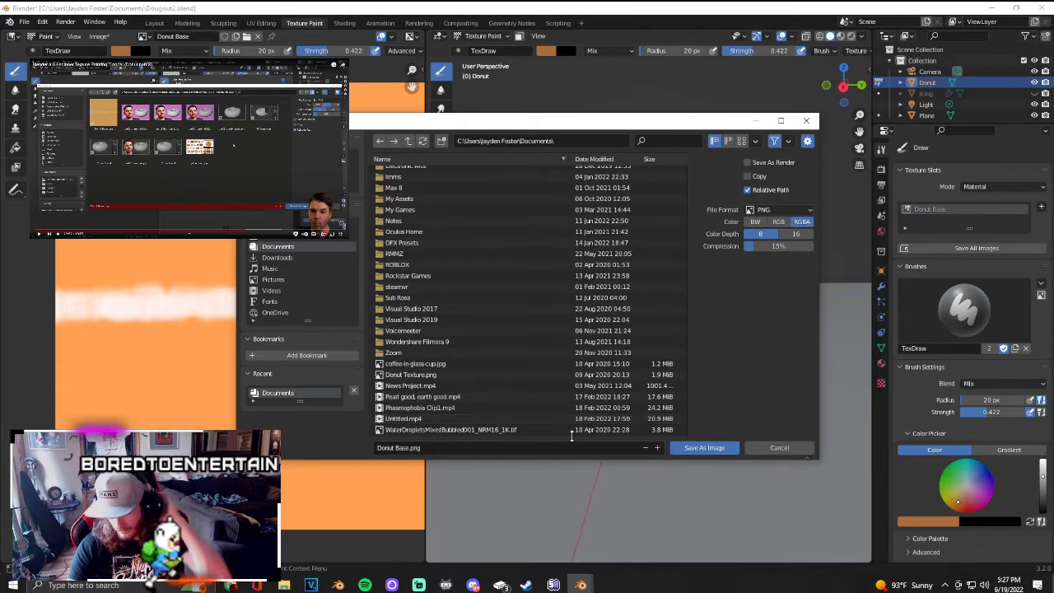
click(707, 451)
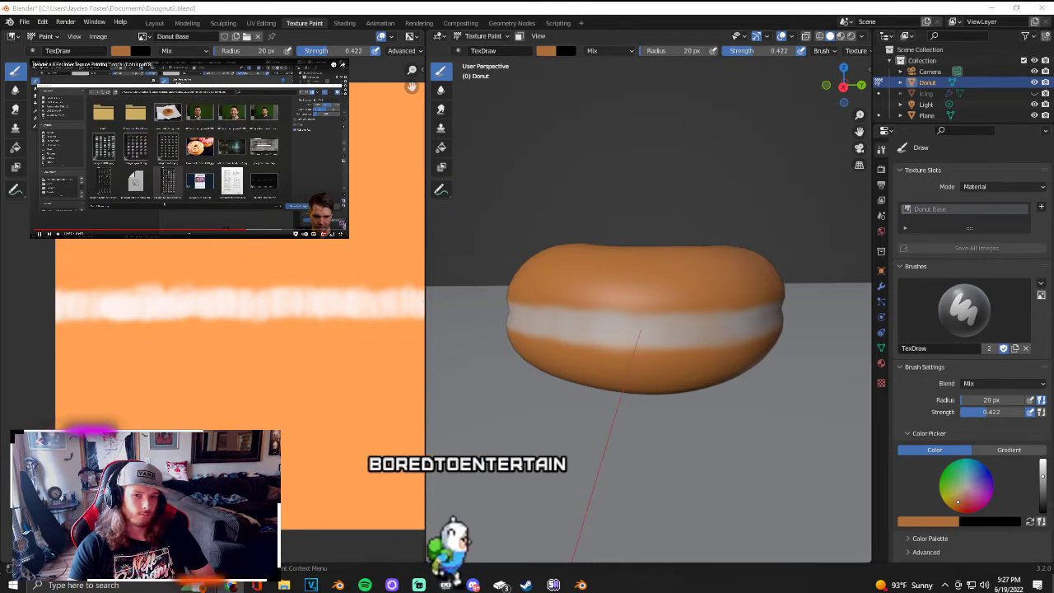
Step: Brighten the brush colour to a light orange and try a short stroke along the upper edge of the pale band
middle_drag(565, 280, 451, 276)
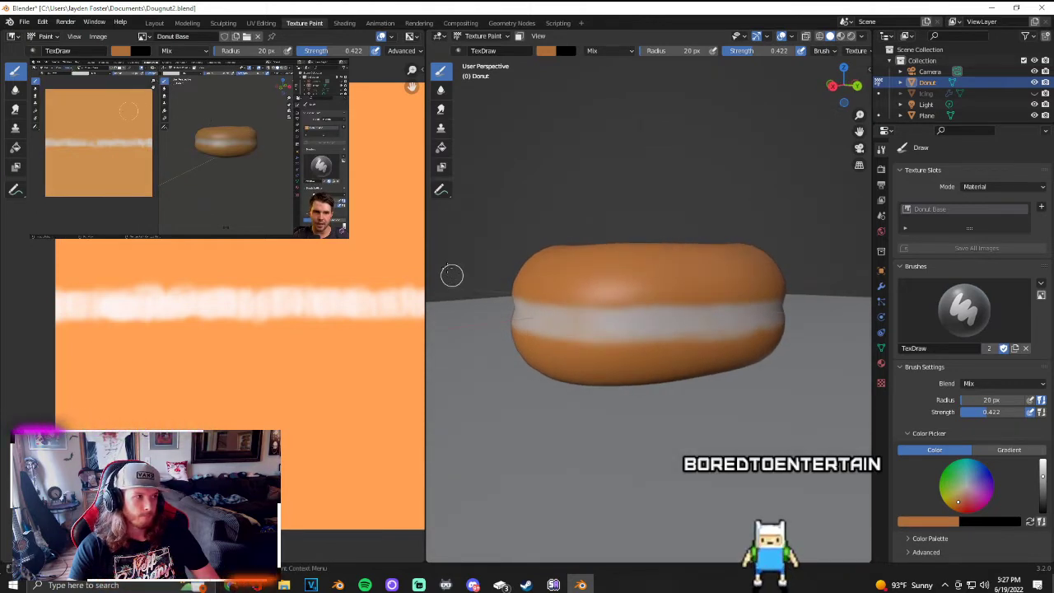
click(547, 53)
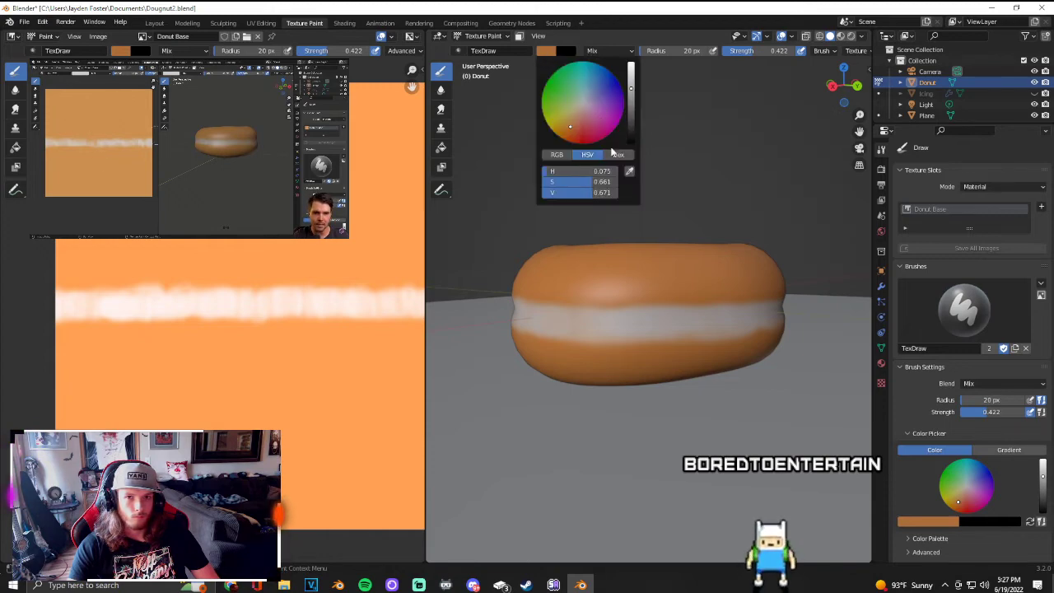
drag(630, 88, 631, 70)
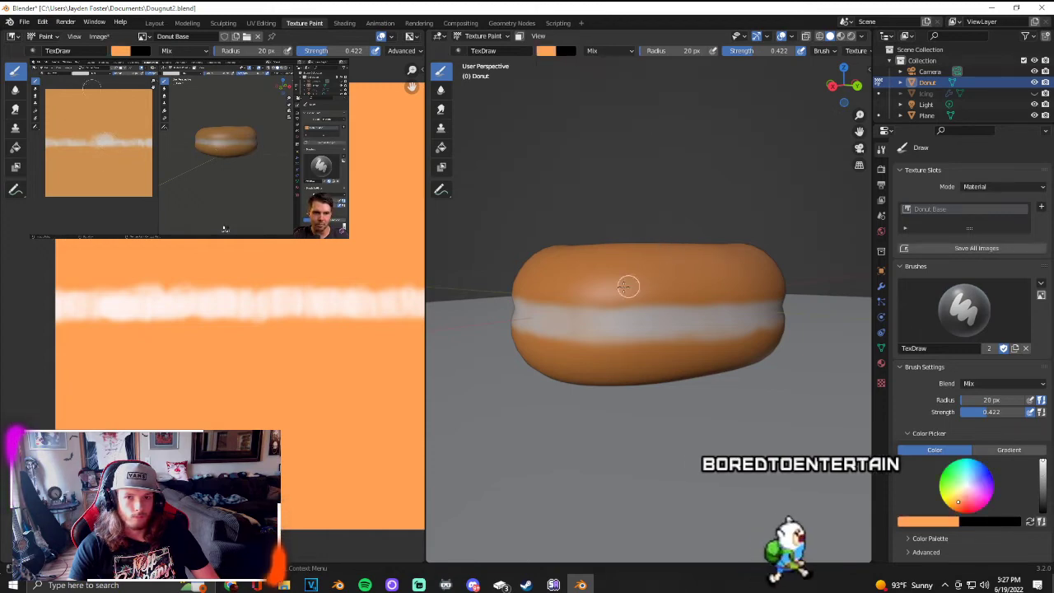
mouse_move(602, 300)
mouse_down()
mouse_move(682, 301)
mouse_move(669, 320)
mouse_up()
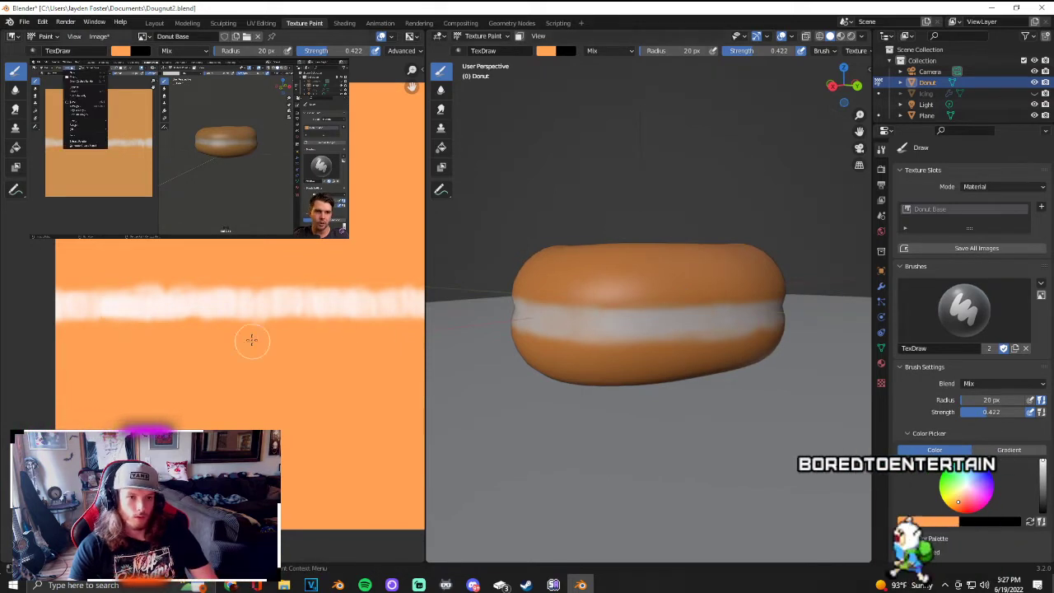
click(174, 140)
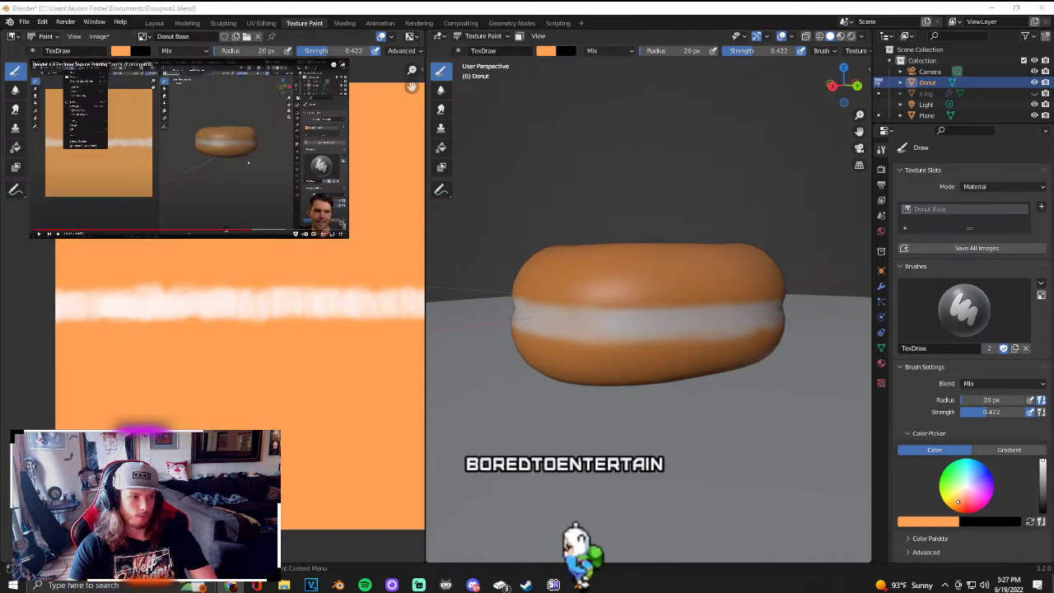
Step: Try a light-orange stroke with a 30 px radius along the pale band on the Donut Base image and undo it
key(f)
click(180, 300)
drag(71, 306, 406, 301)
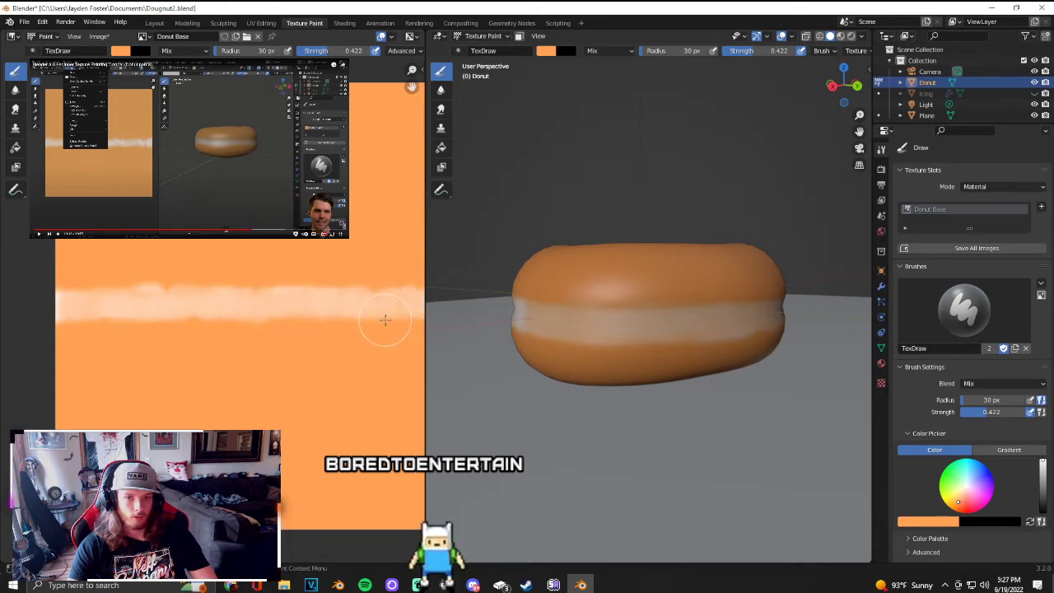
key(ctrl+z)
Step: Lower the brush strength to 0.163 and enlarge the brush radius to 69 px
key(f)
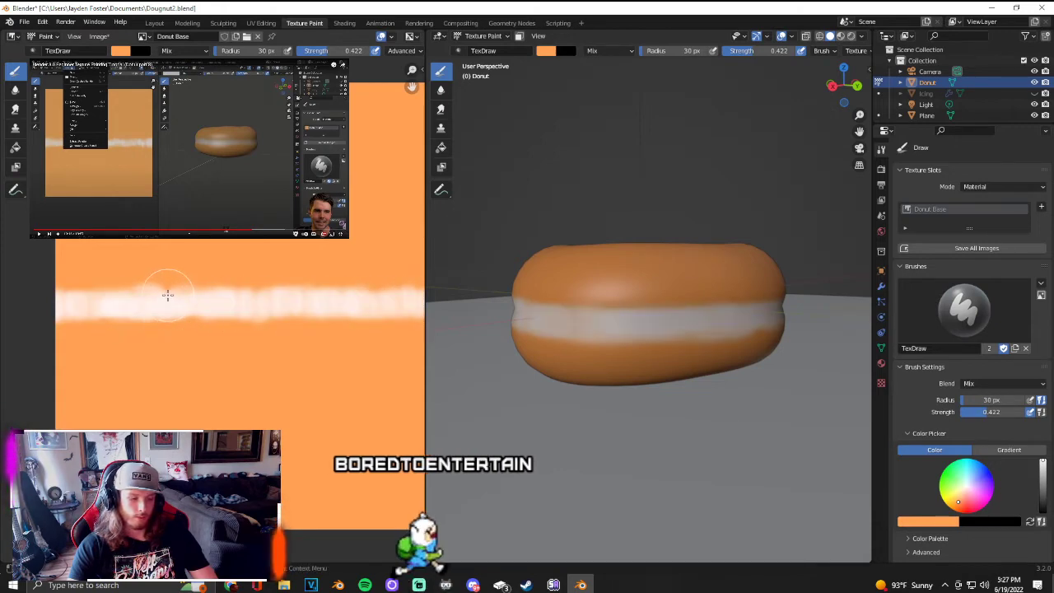
click(174, 293)
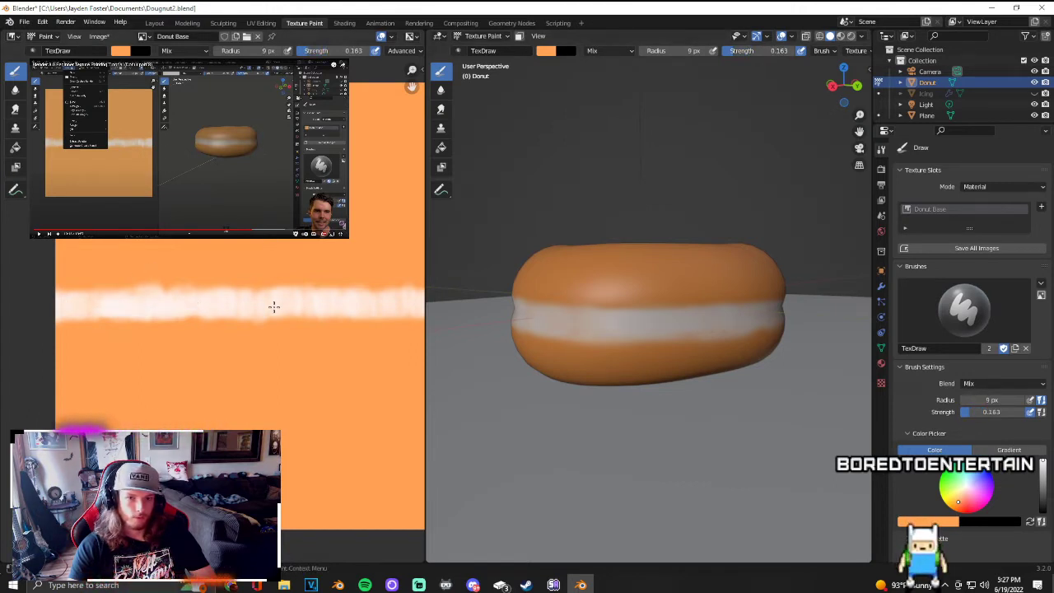
key(f)
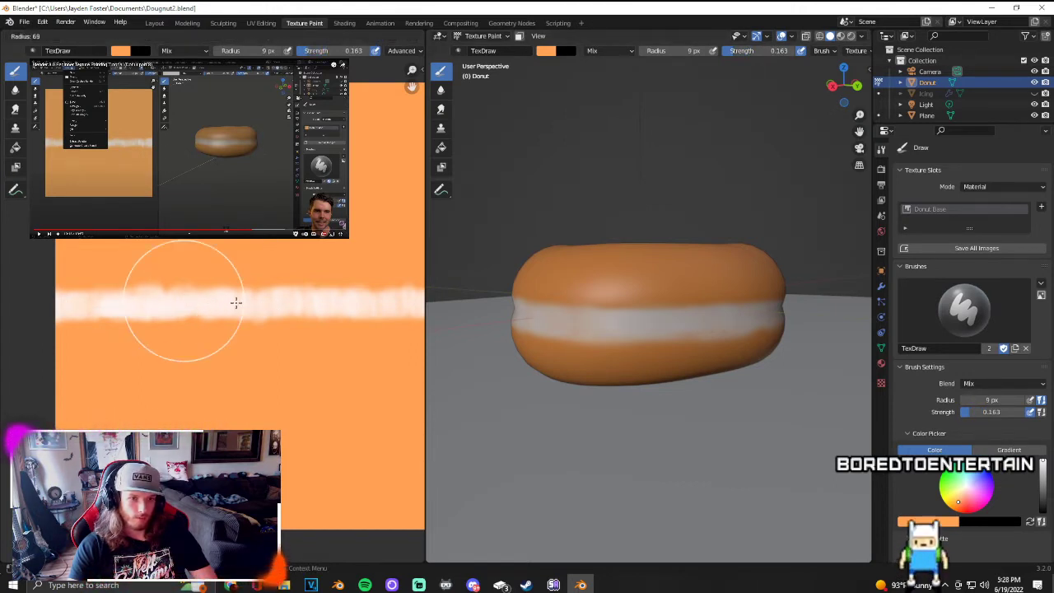
click(236, 301)
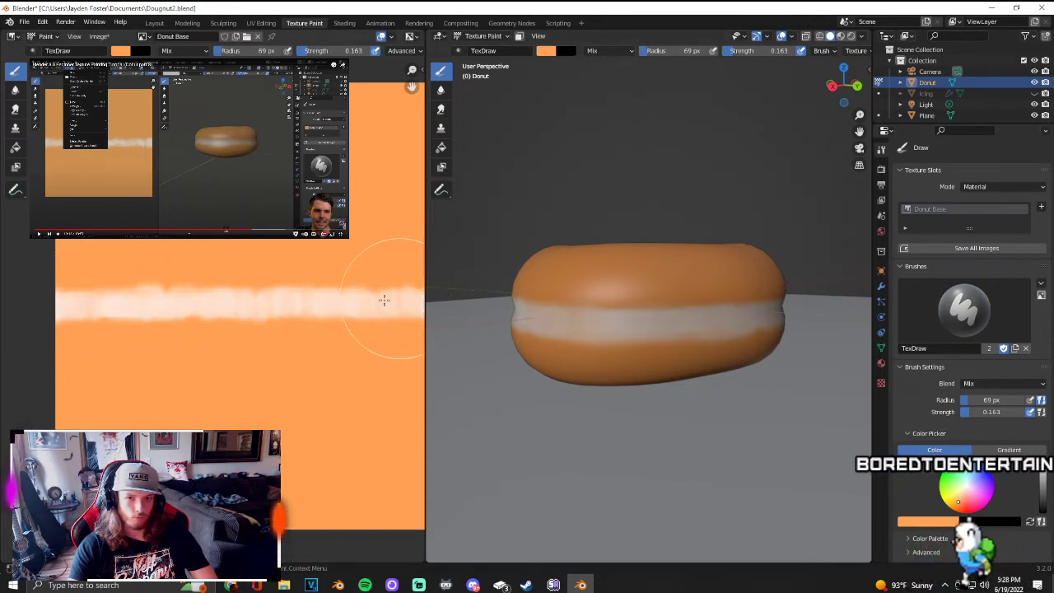
Step: Soften the white band with faint light-orange strokes across the Donut Base image and check the blend around the donut
middle_drag(467, 313, 526, 304)
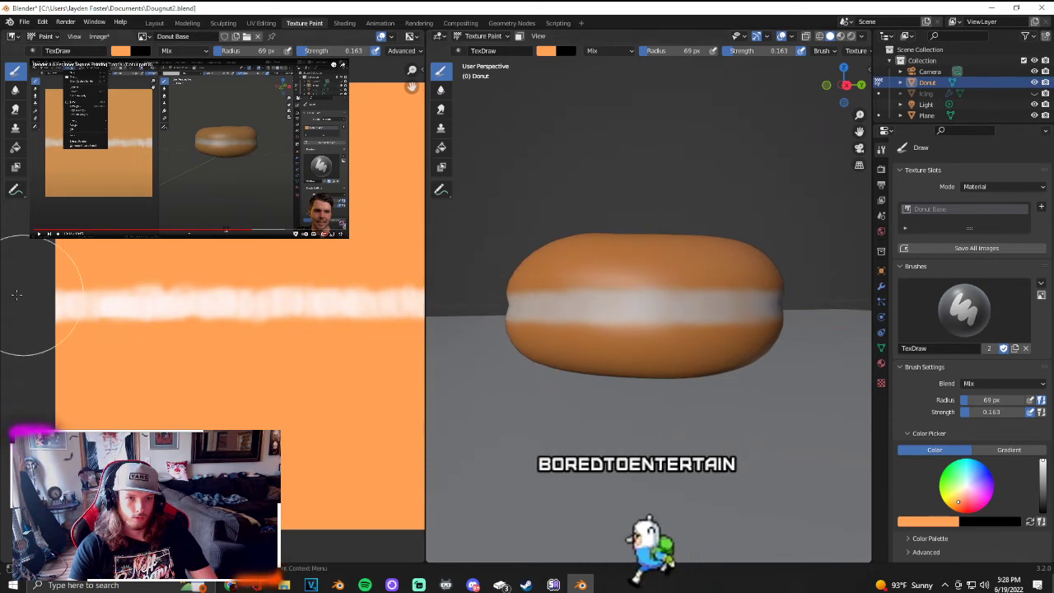
drag(28, 308, 405, 296)
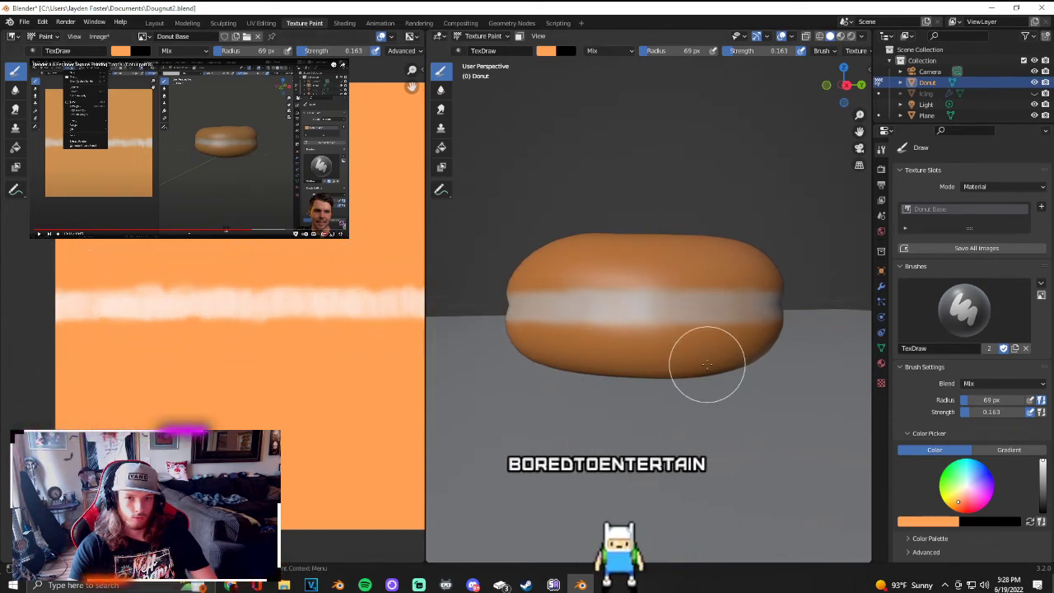
mouse_move(268, 300)
mouse_down()
mouse_move(384, 298)
mouse_move(341, 301)
mouse_move(379, 308)
mouse_up()
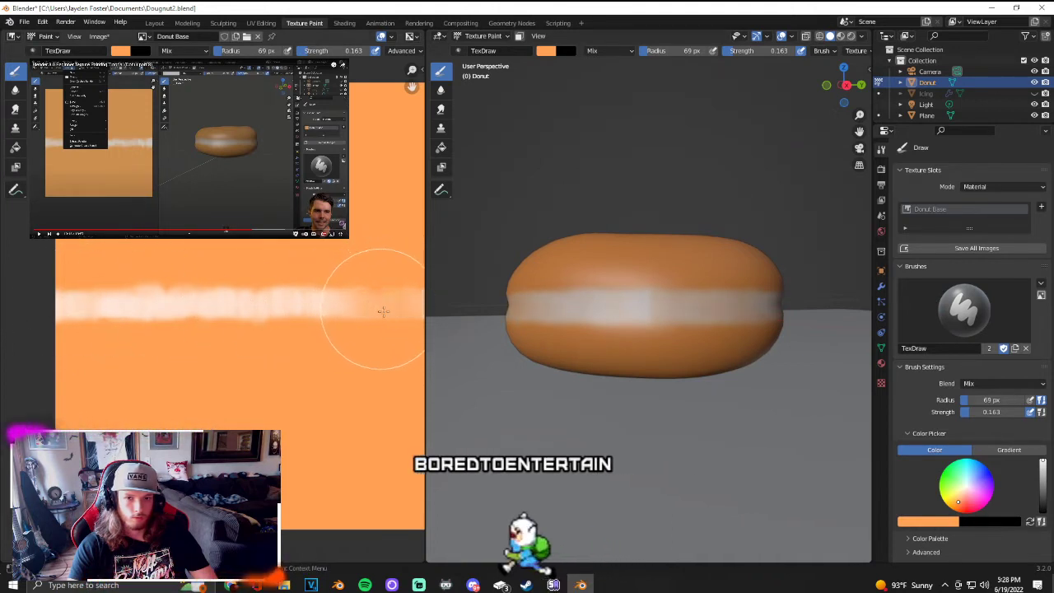
middle_drag(642, 329, 689, 330)
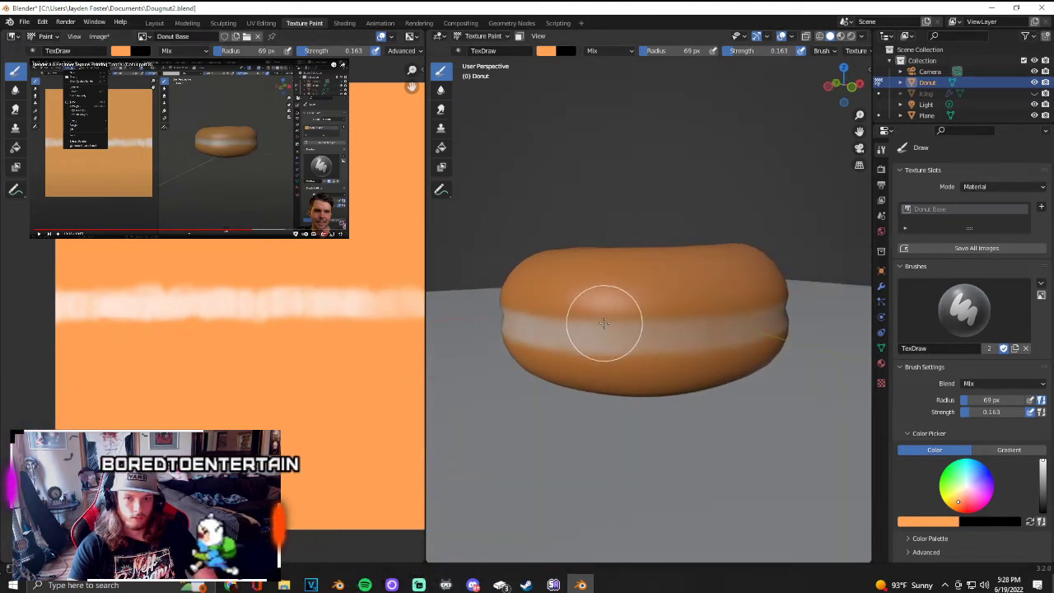
middle_drag(603, 323, 593, 309)
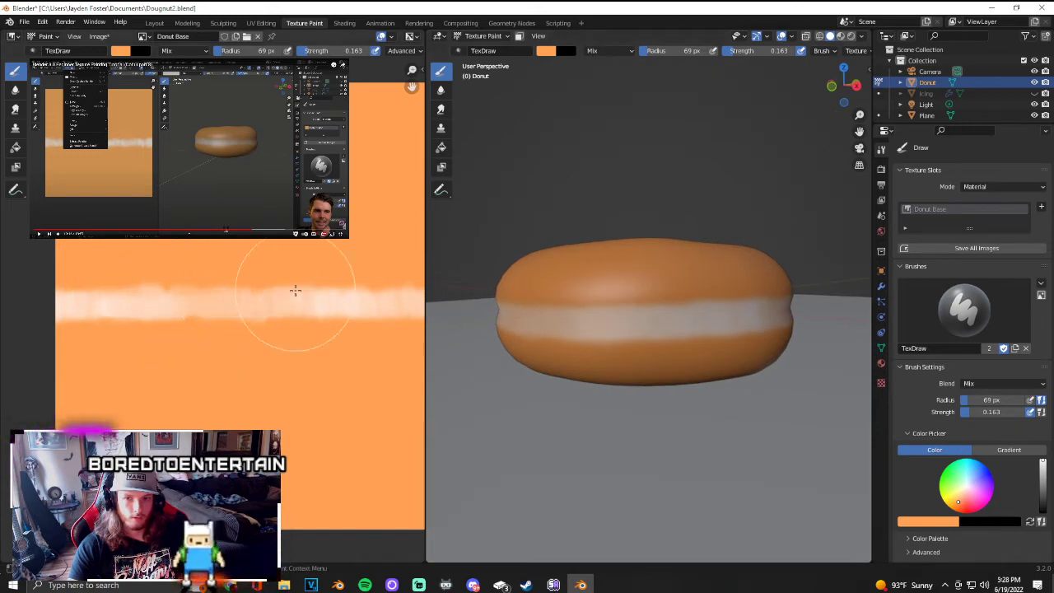
scroll(304, 304, down, 4)
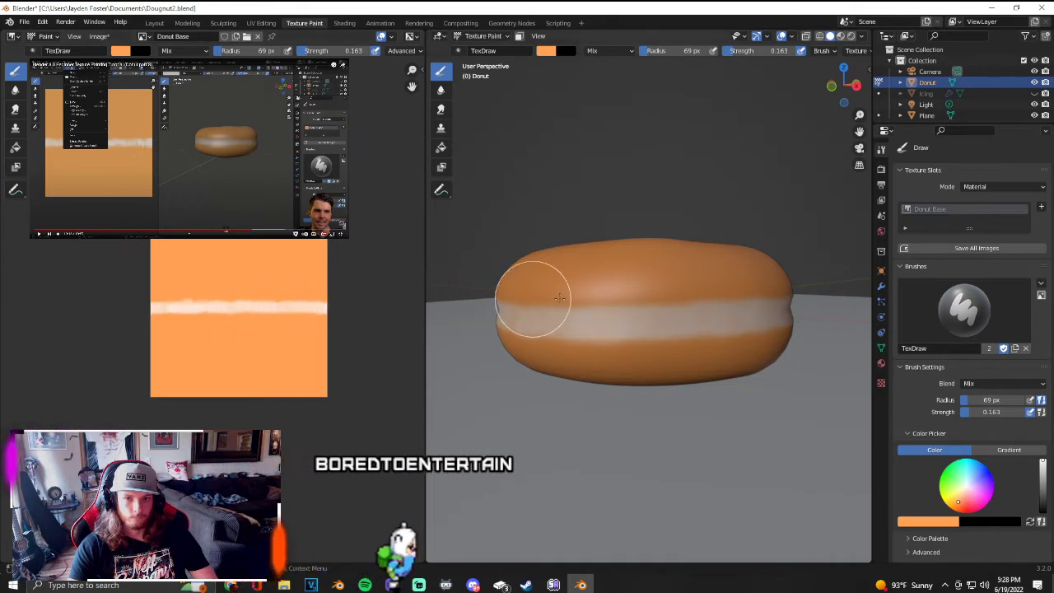
middle_drag(472, 300, 576, 303)
scroll(677, 313, down, 2)
scroll(700, 326, up, 5)
scroll(700, 326, down, 4)
scroll(702, 329, up, 1)
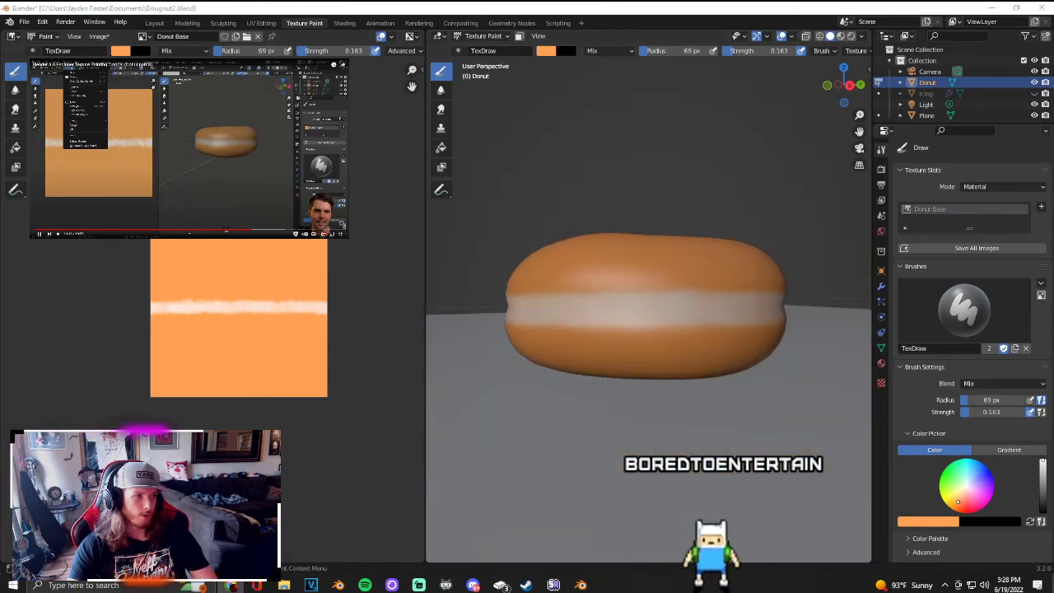
Step: Save the updated Donut Base image and switch to the Shading workspace
click(94, 37)
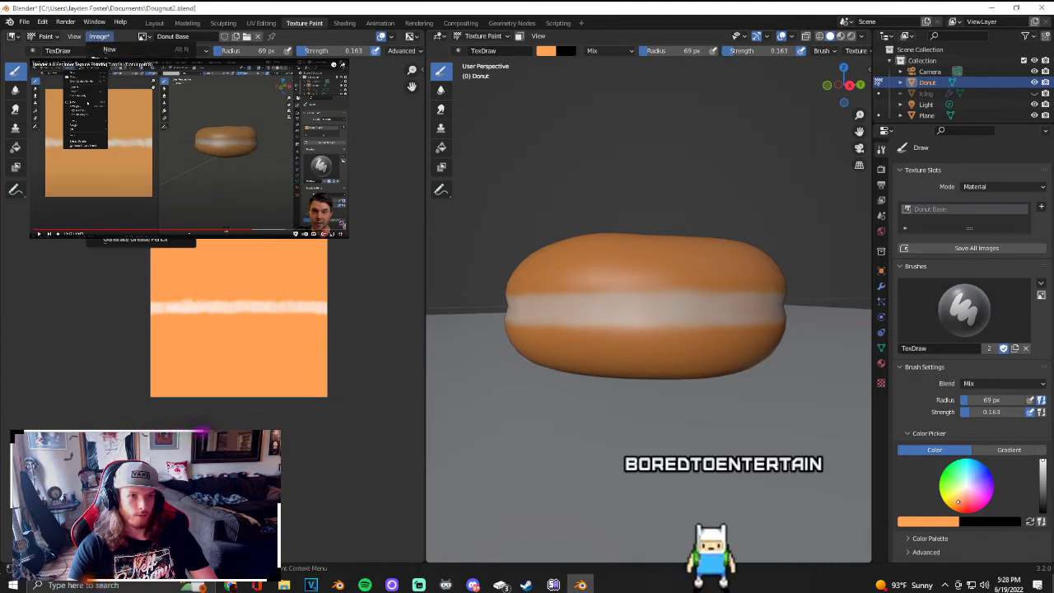
key(alt+s)
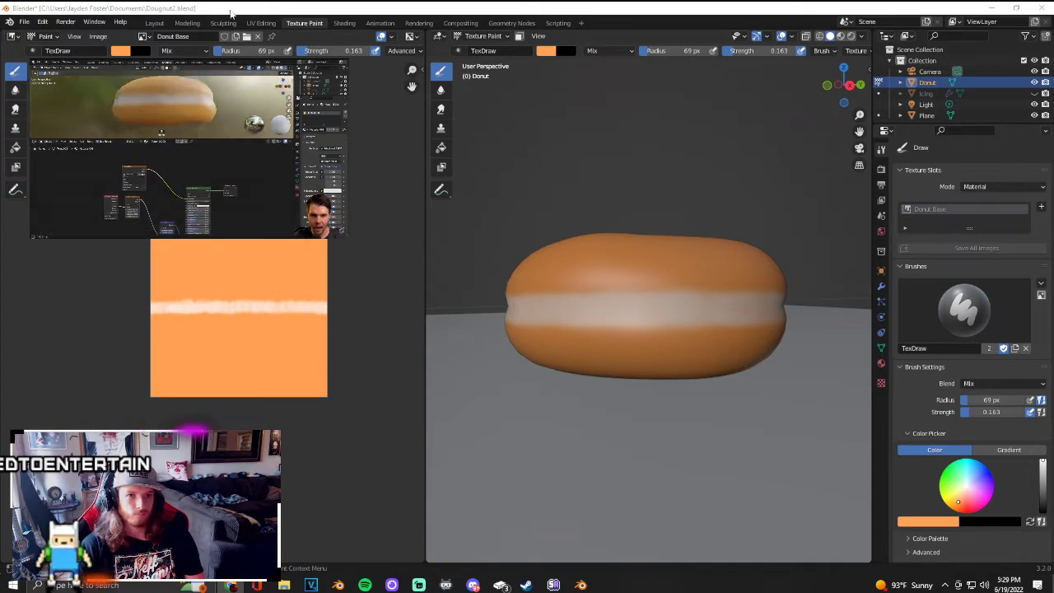
click(344, 23)
mouse_move(363, 255)
middle_down()
mouse_move(368, 196)
mouse_move(351, 195)
mouse_move(353, 162)
middle_up()
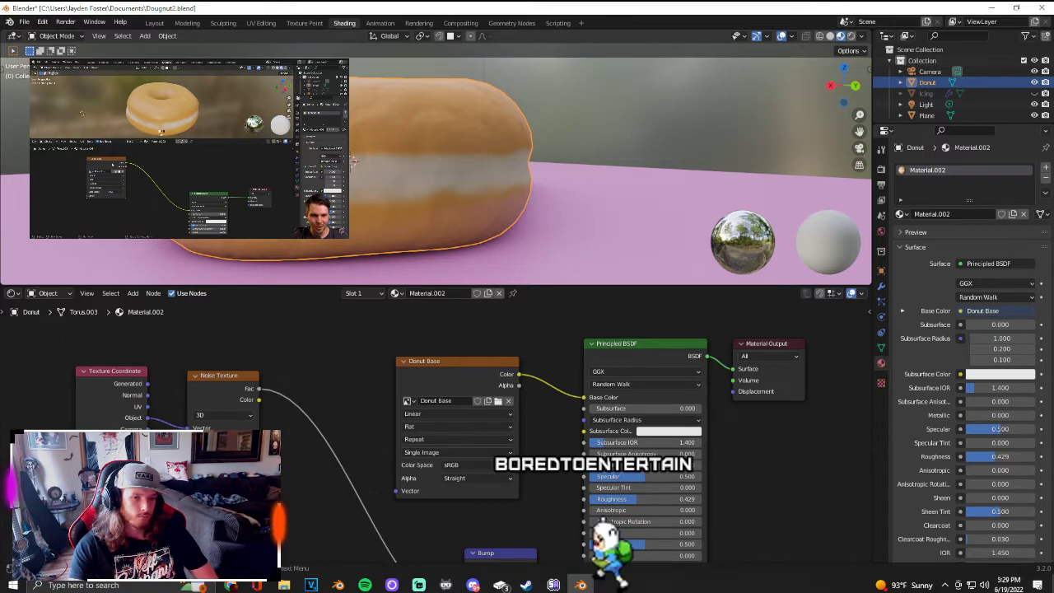
Step: Move the Texture Coordinate and Noise Texture nodes into a row with the Bump node, beneath the Donut Base image node
scroll(381, 411, down, 3)
middle_drag(342, 439, 344, 418)
drag(208, 335, 367, 447)
drag(313, 361, 378, 457)
Step: Move the Donut Base image node farther from the Principled BSDF, leaving a gap between them above the bump nodes
drag(447, 346, 377, 345)
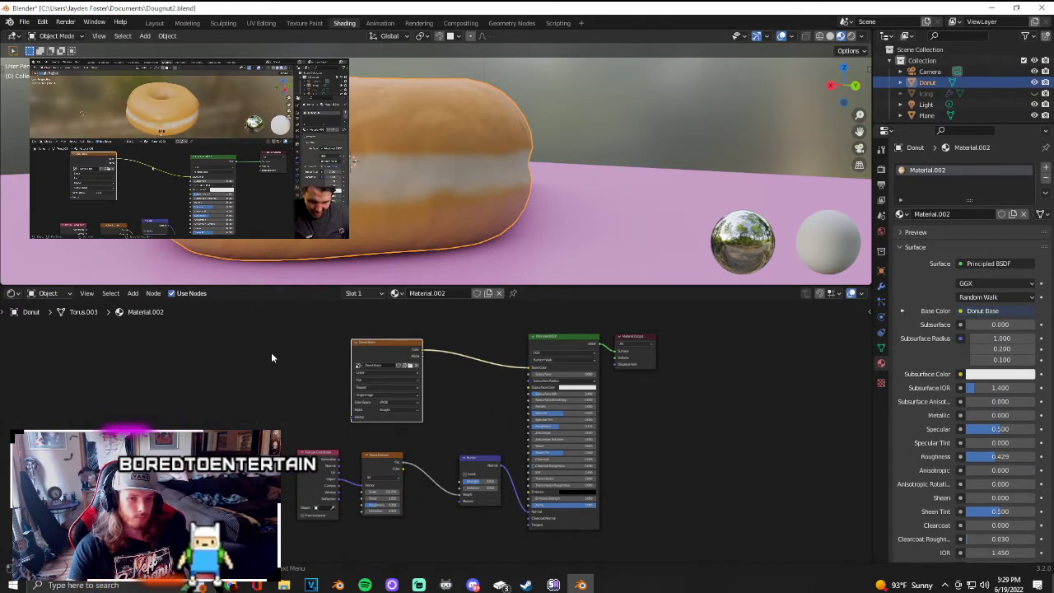
drag(393, 347, 366, 330)
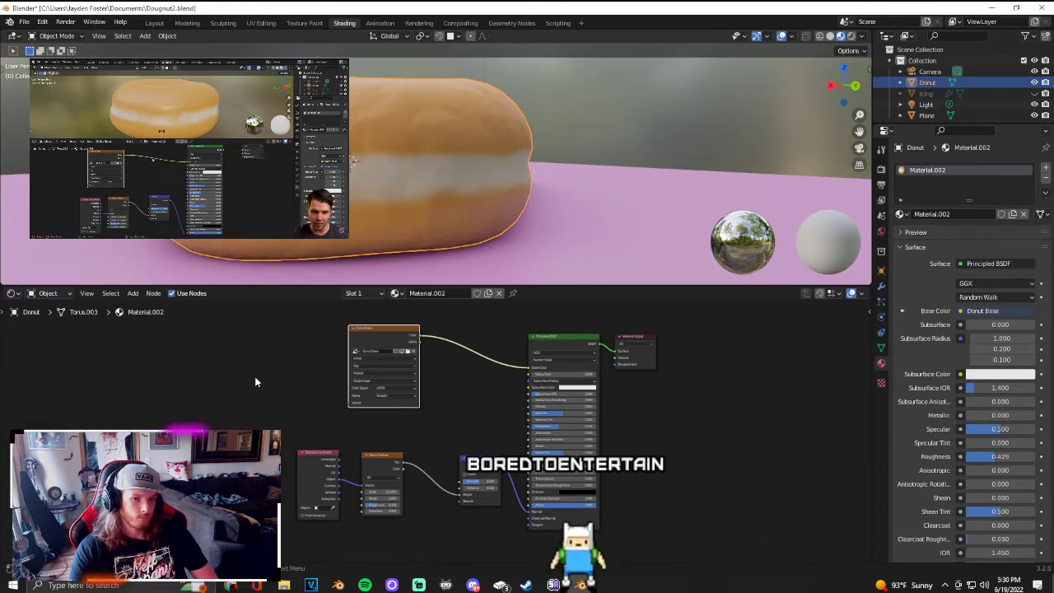
drag(349, 330, 346, 359)
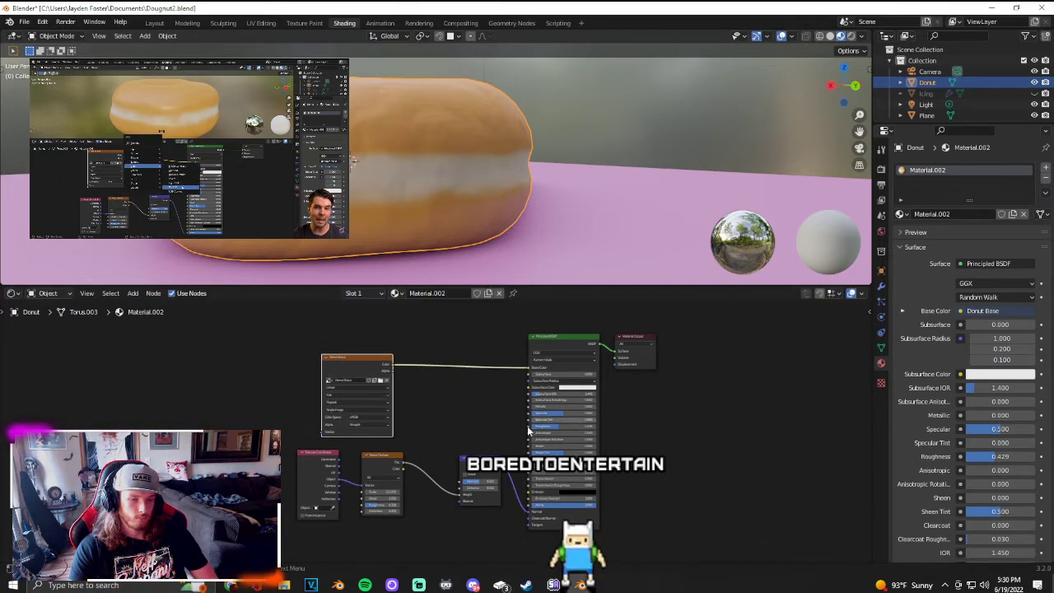
scroll(426, 434, up, 2)
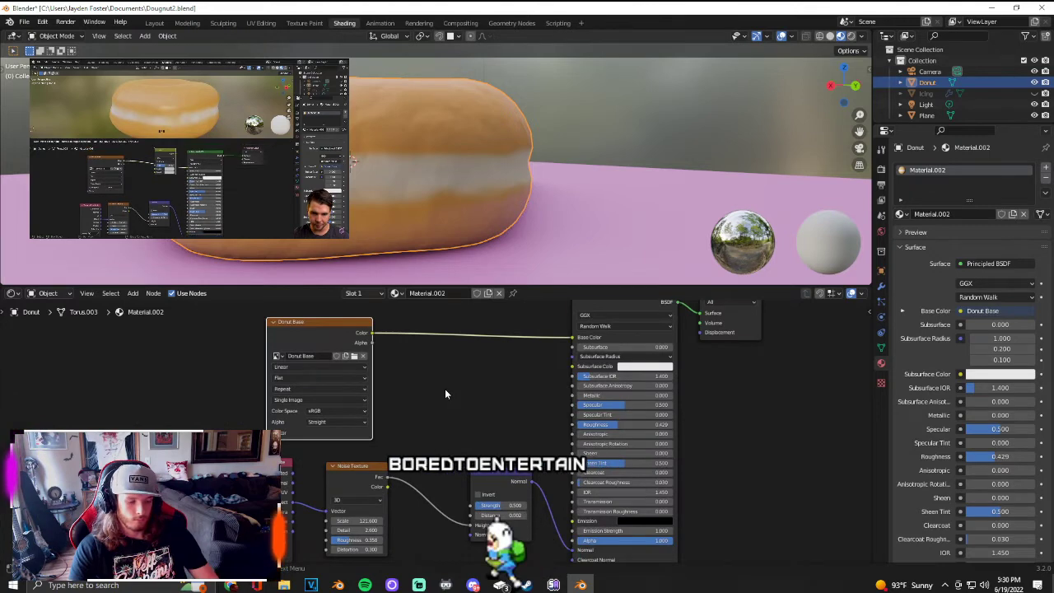
Step: Add a MixRGB node in the gap between the Donut Base image node and the Principled BSDF
key(shift+a)
mouse_move(449, 401)
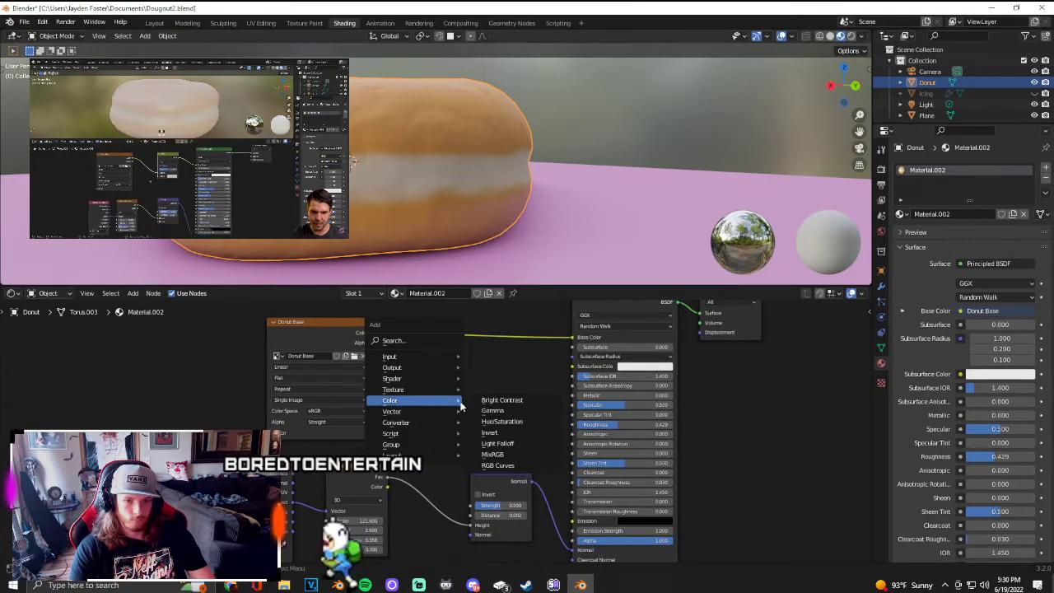
click(493, 454)
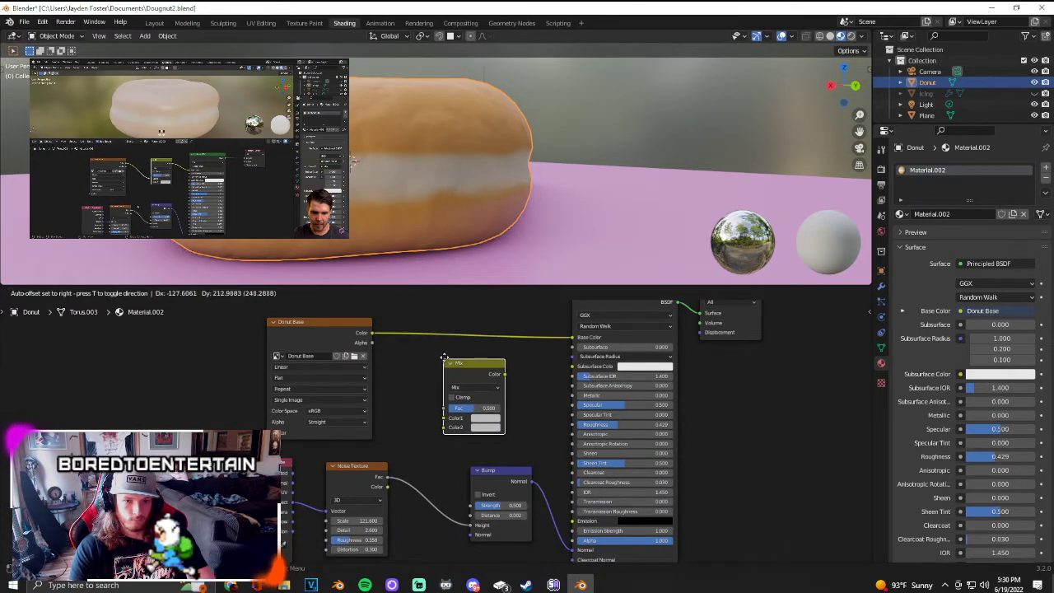
click(449, 363)
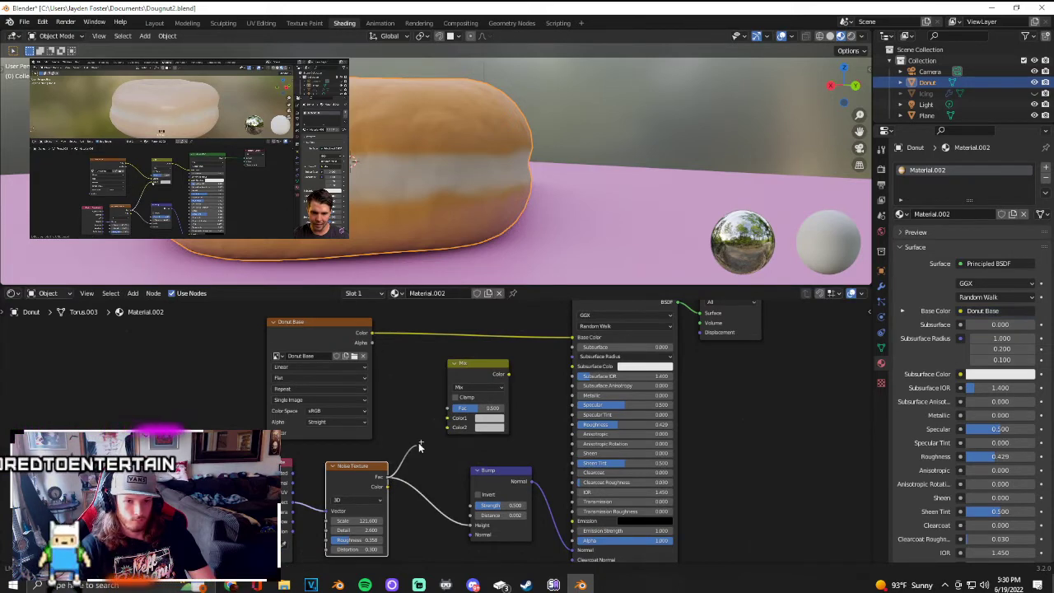
Step: Link the Noise Texture's Fac to the Mix node's Color2, the Donut Base color to its Fac, and its output to Base Color
drag(436, 435, 447, 427)
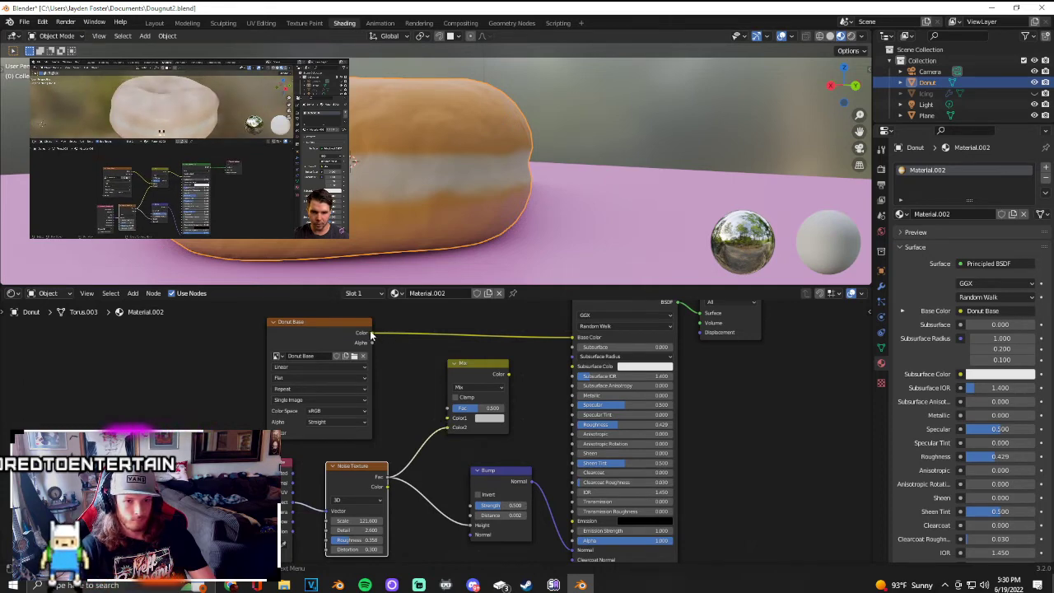
drag(371, 334, 390, 346)
drag(454, 389, 451, 413)
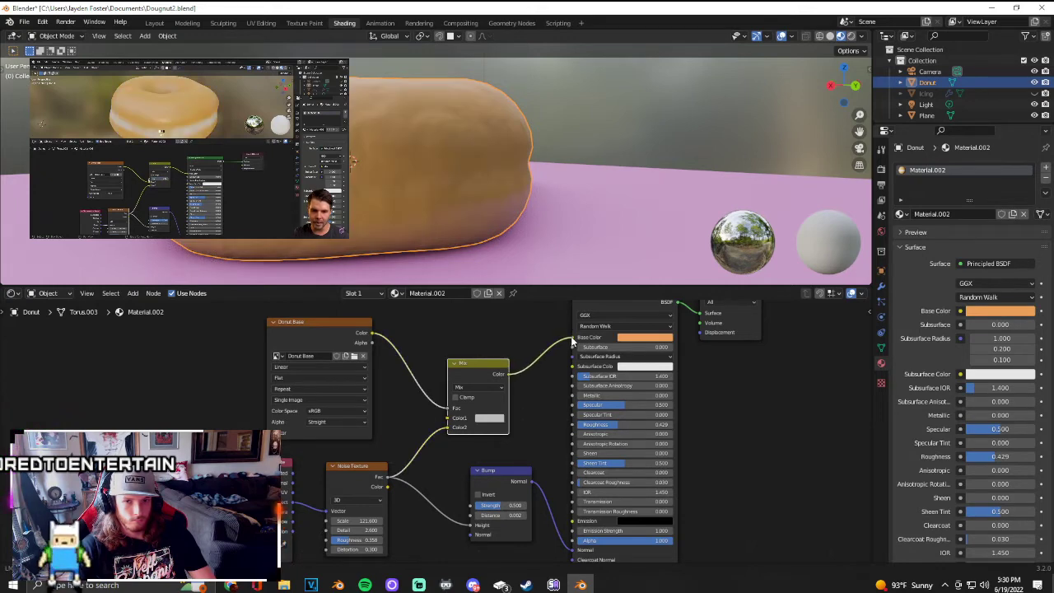
drag(572, 341, 573, 341)
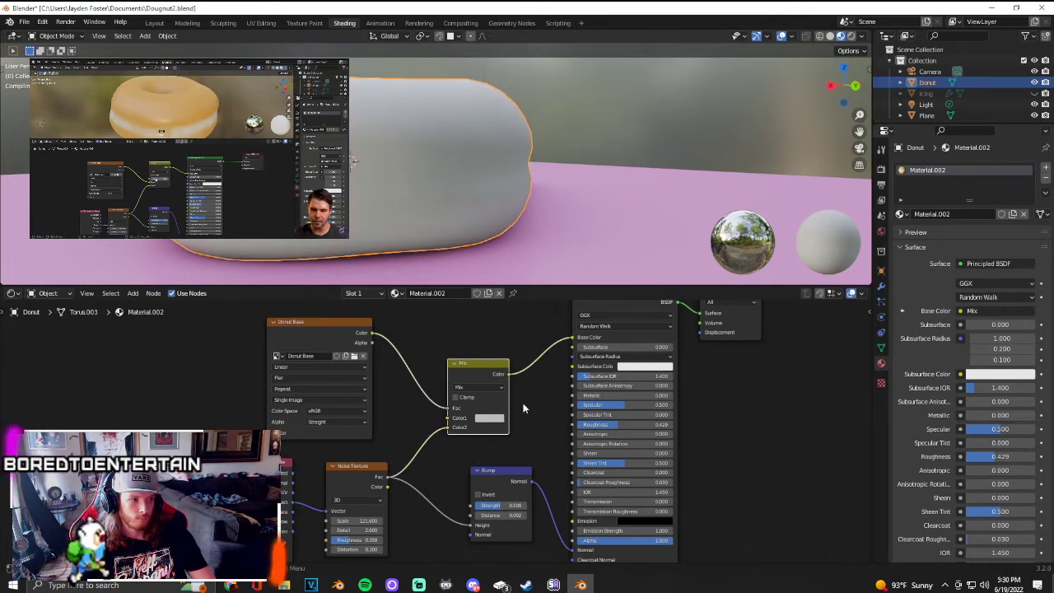
Step: Reroute the Donut Base color link from the Mix node's Fac to Color1 and set Fac to 0.000
scroll(510, 438, up, 2)
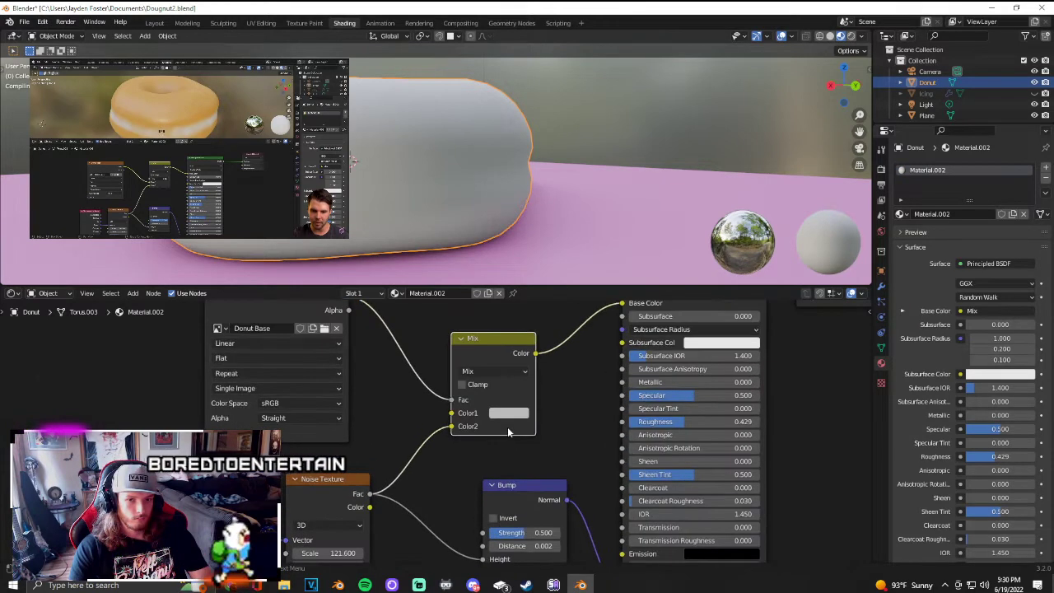
scroll(451, 401, up, 1)
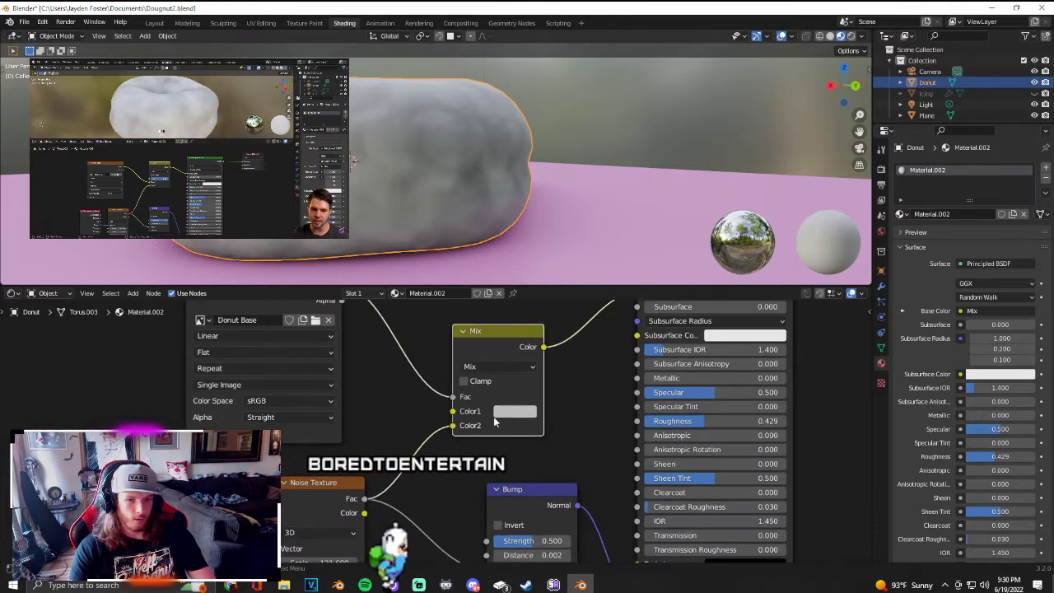
drag(452, 398, 453, 410)
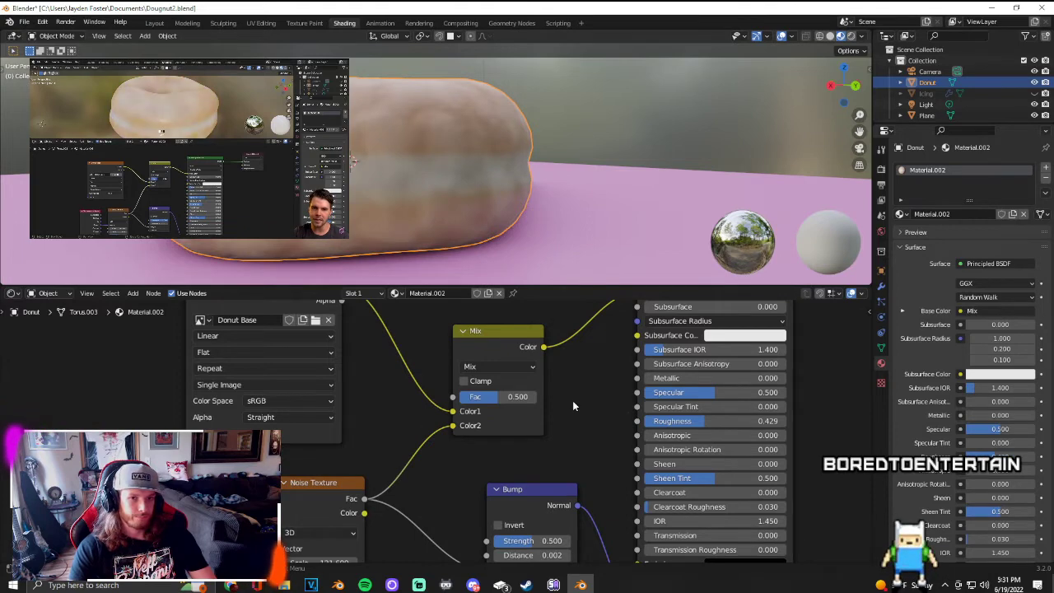
drag(480, 397, 461, 399)
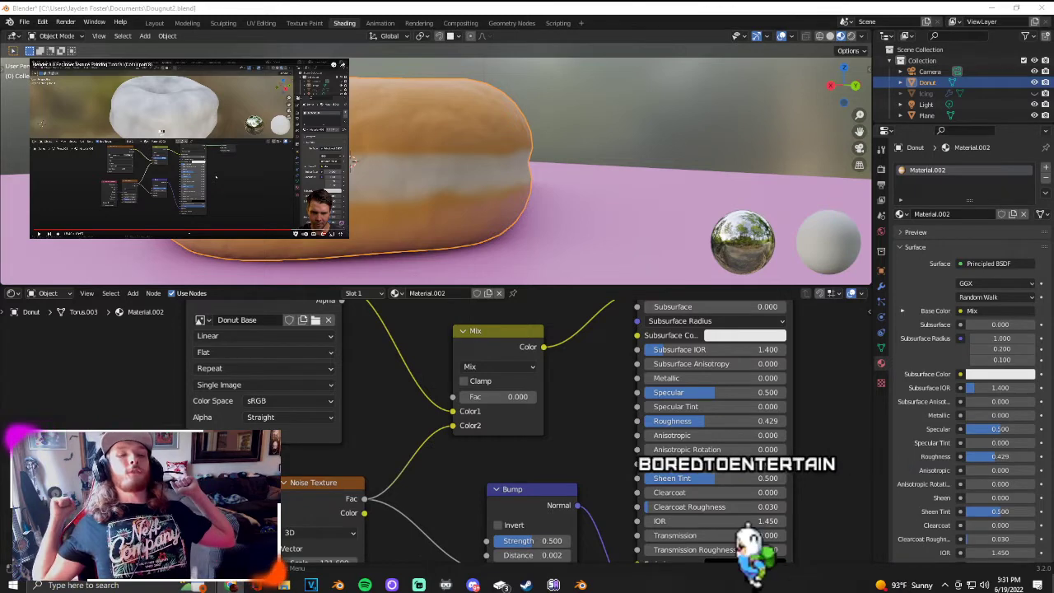
scroll(131, 377, down, 5)
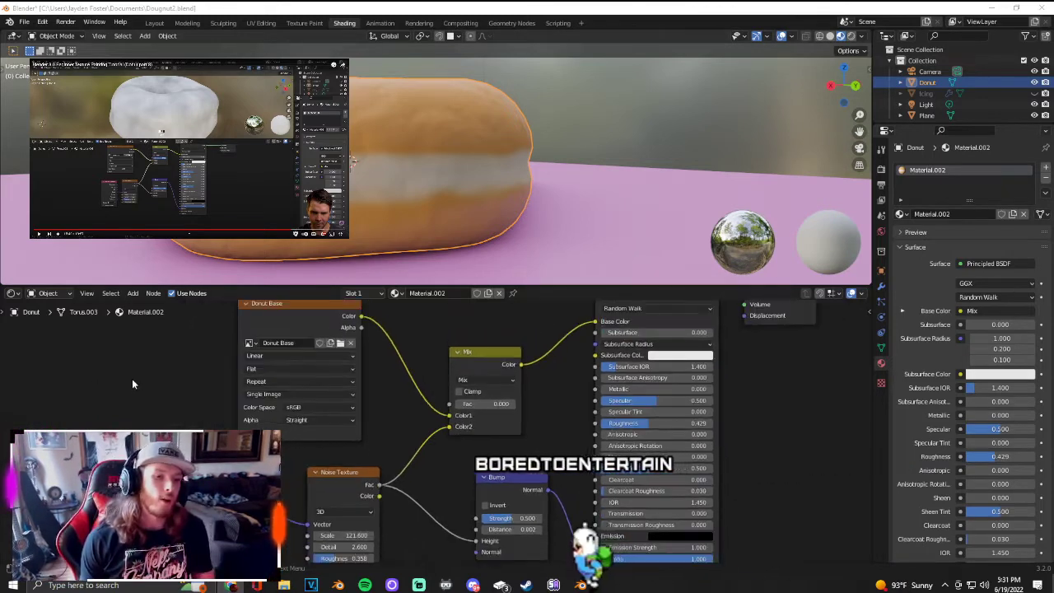
key(shift+a)
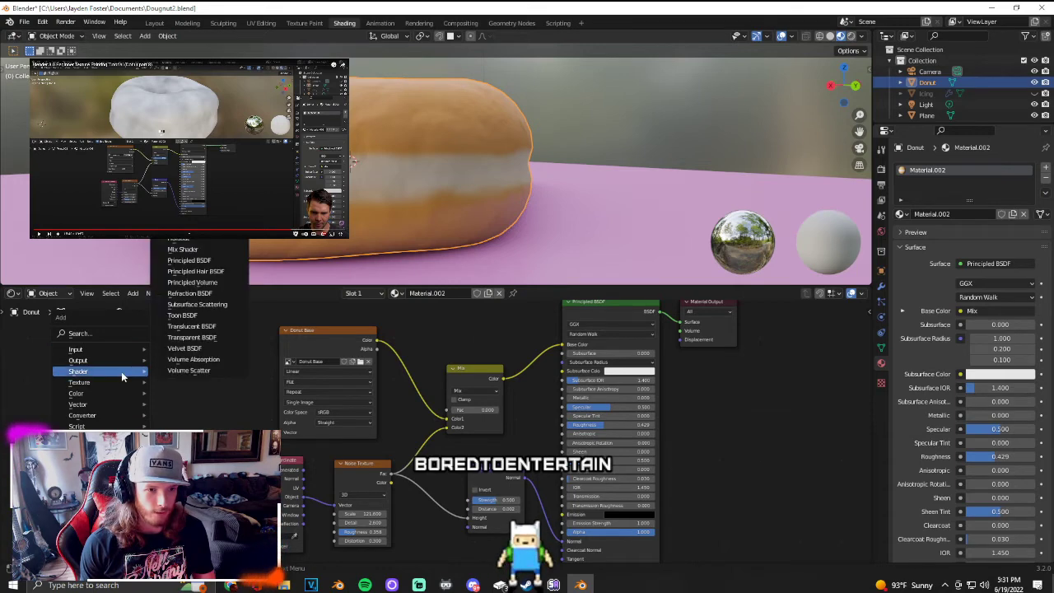
mouse_move(128, 415)
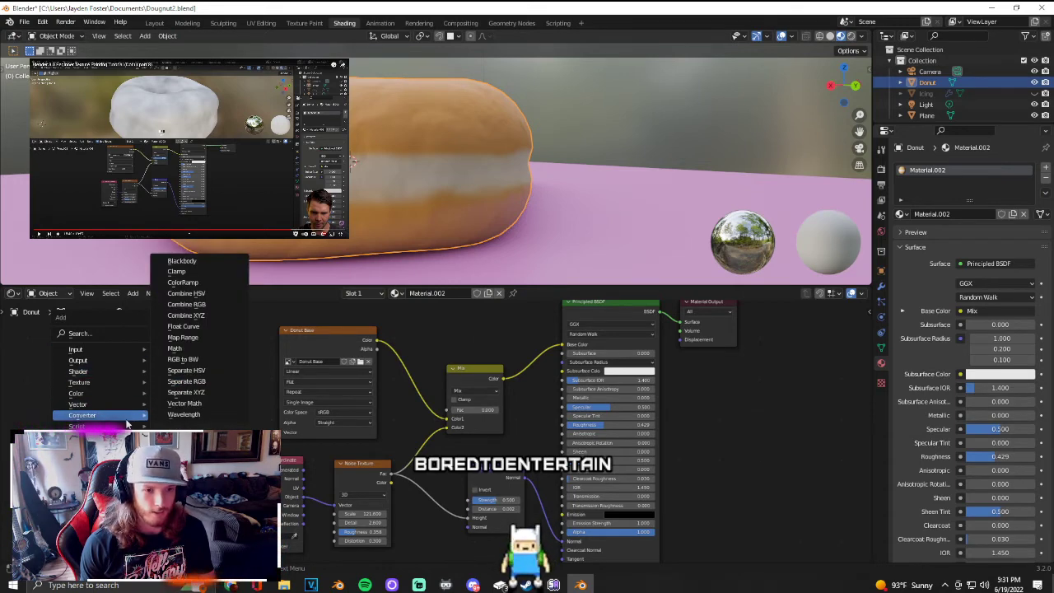
click(220, 387)
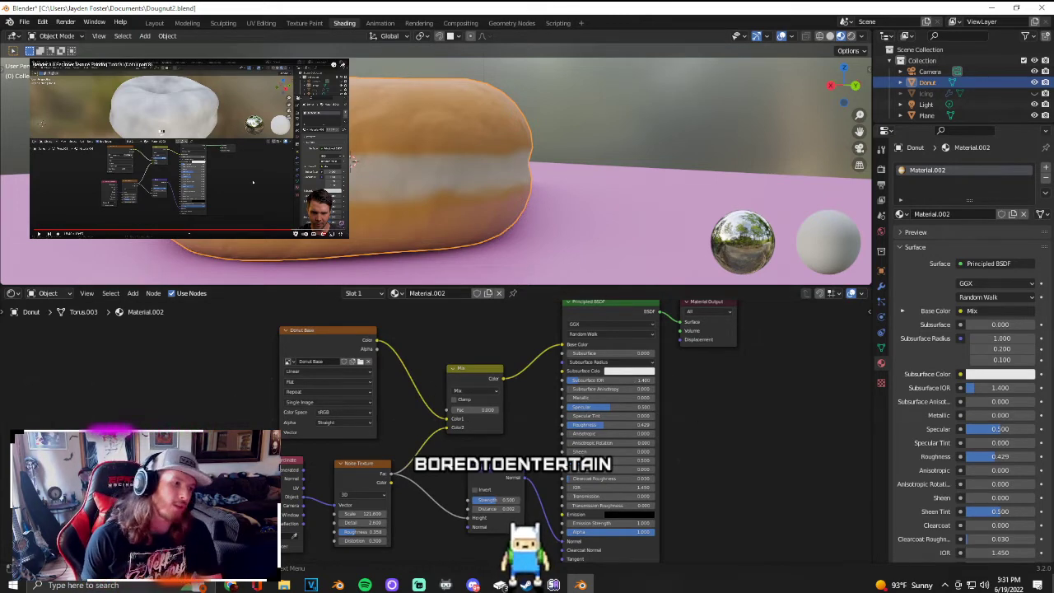
click(462, 394)
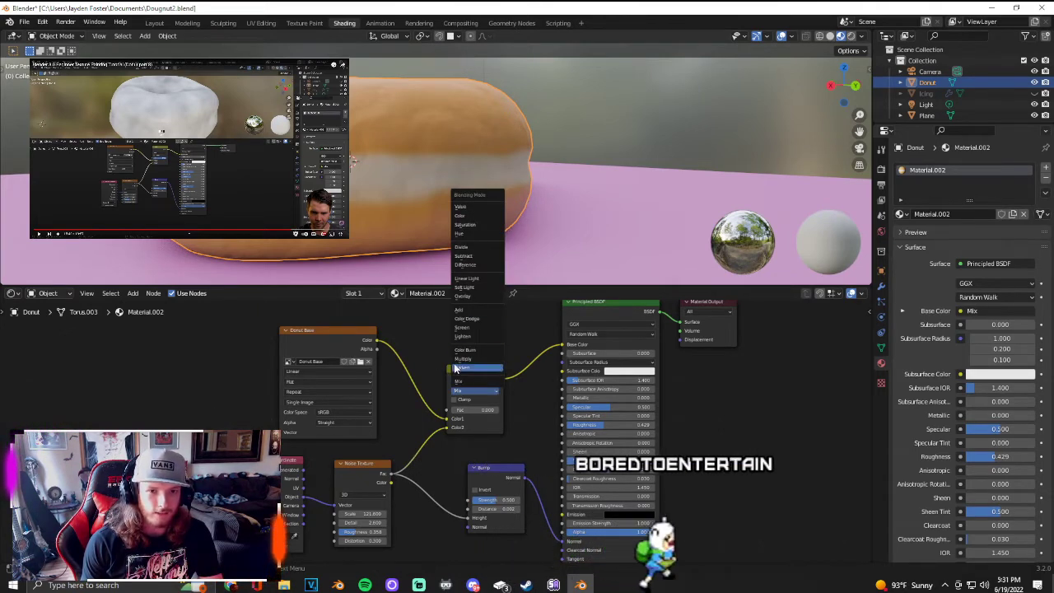
click(244, 203)
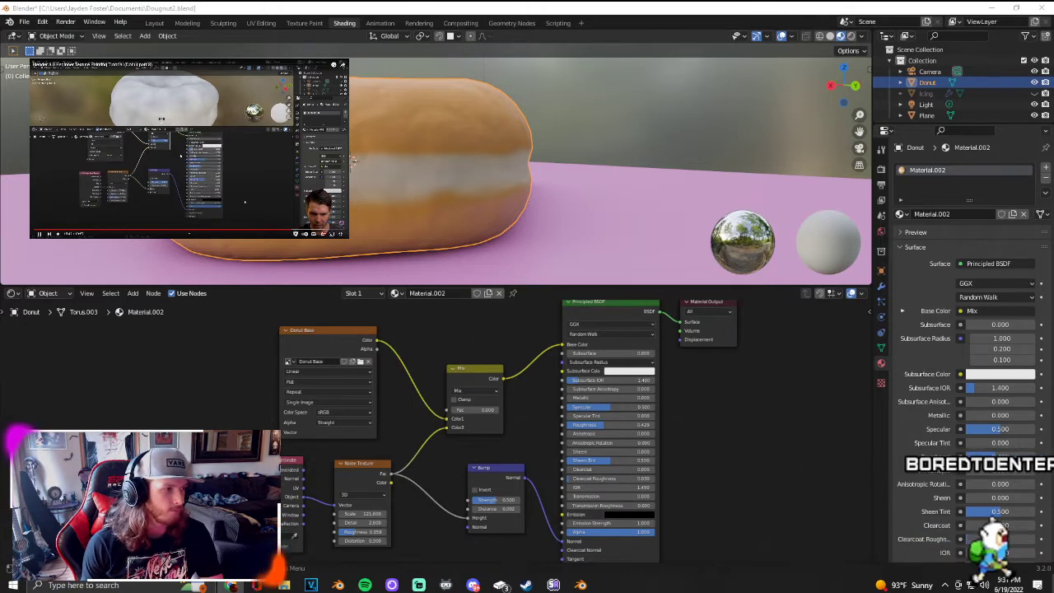
click(482, 392)
click(485, 394)
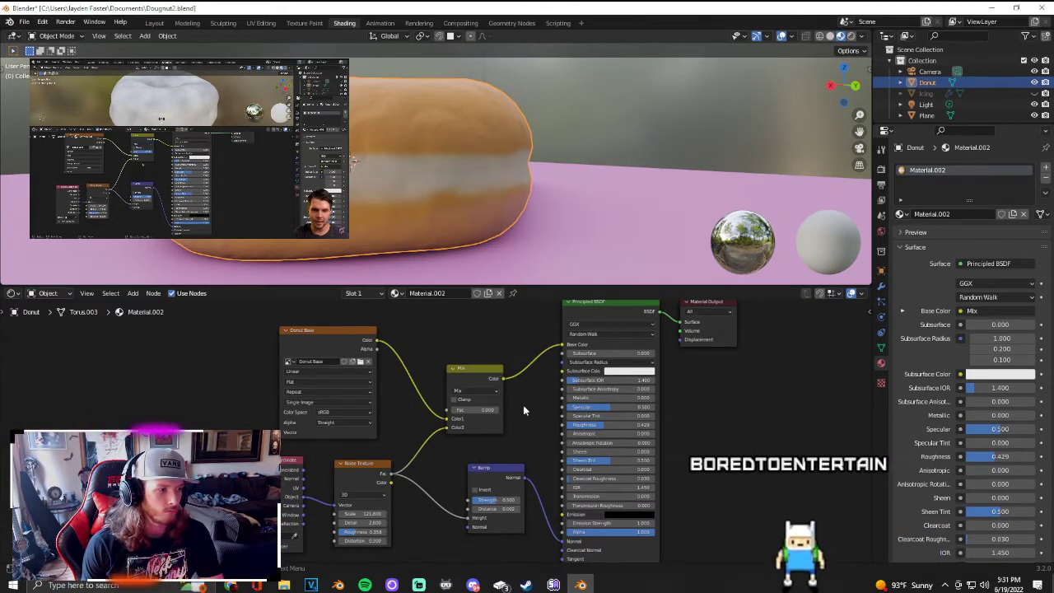
Step: Set the Mix node's blending mode to Multiply
scroll(523, 405, up, 1)
scroll(524, 405, up, 1)
scroll(524, 435, down, 2)
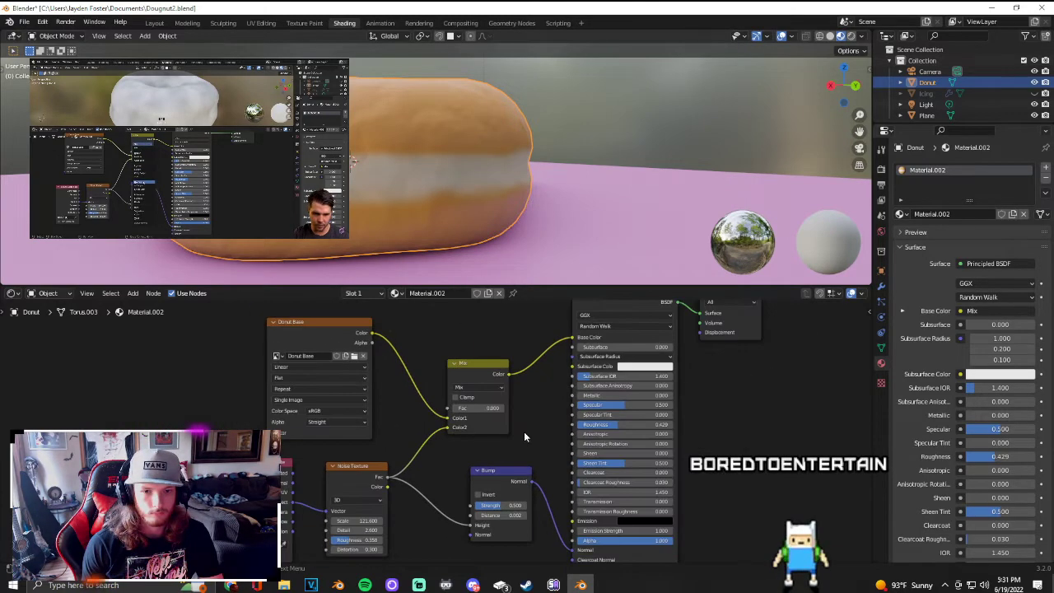
middle_drag(524, 440, 519, 396)
click(483, 352)
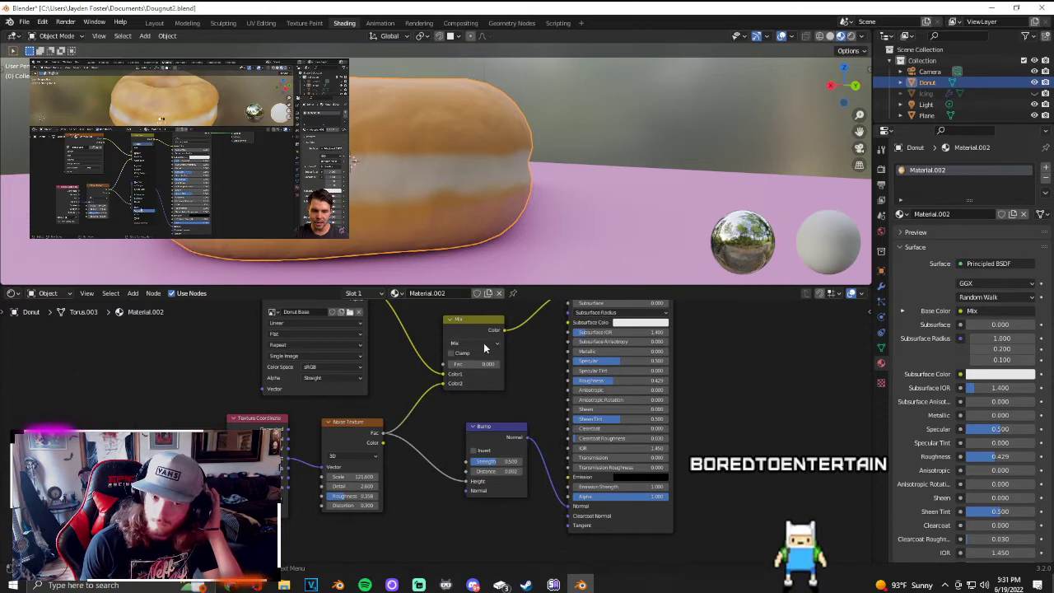
click(482, 342)
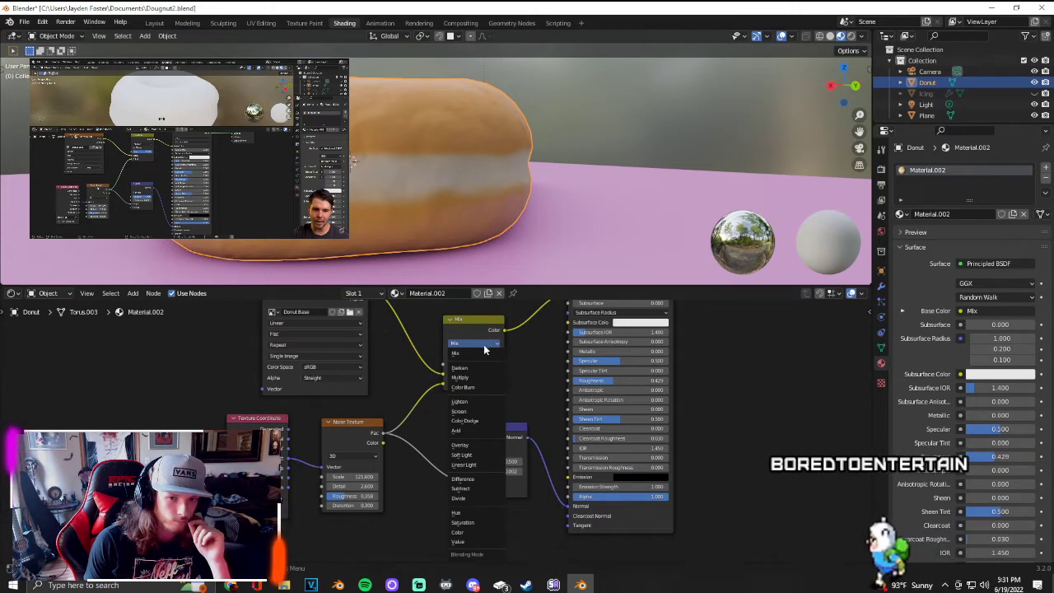
click(485, 378)
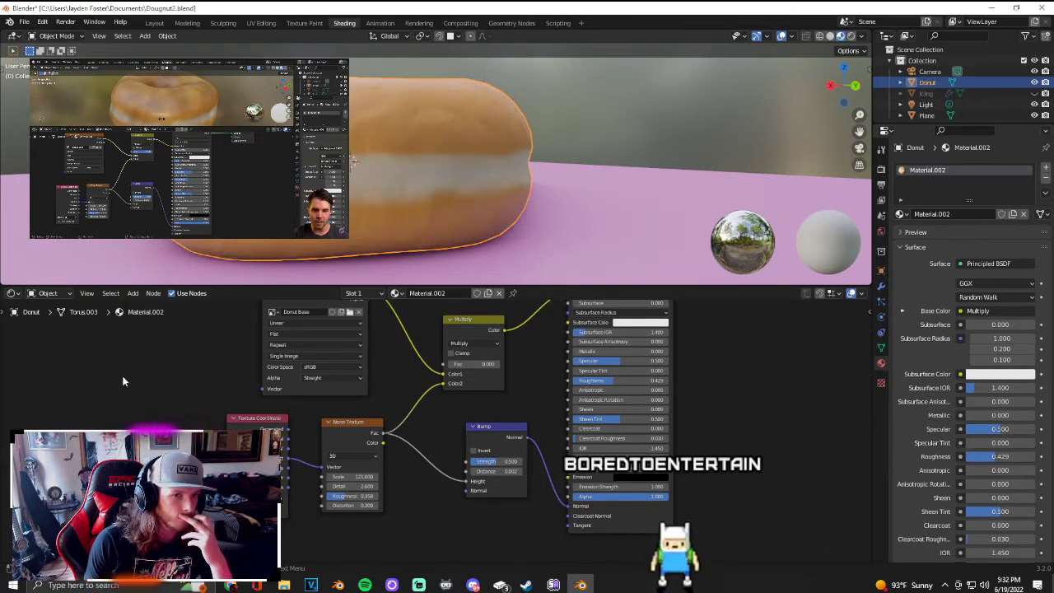
Step: Change the color mixing node's blending mode to Overlay and check the donut's surface
middle_drag(435, 167, 356, 193)
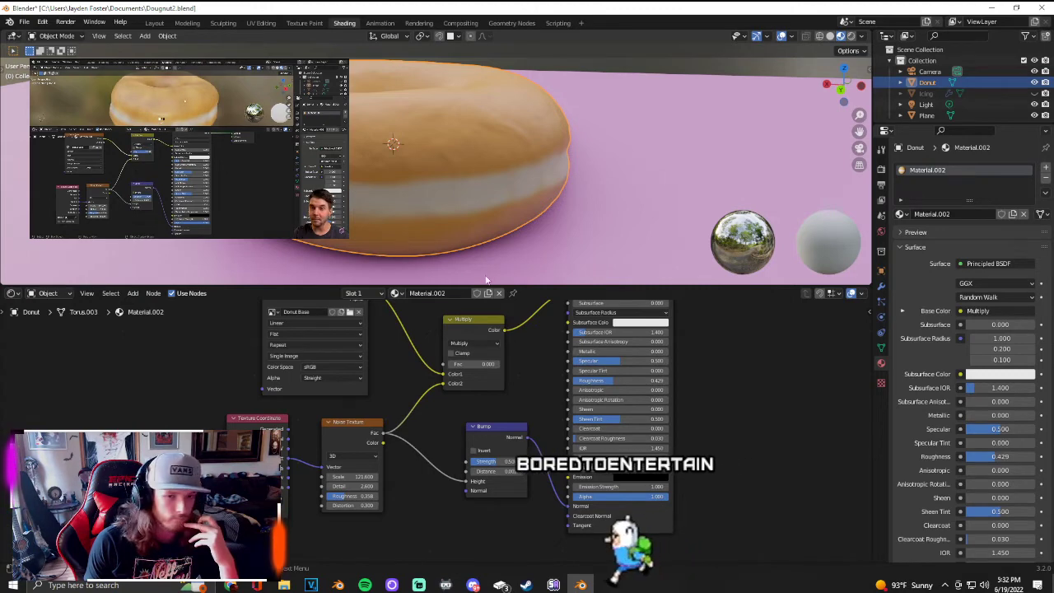
click(475, 343)
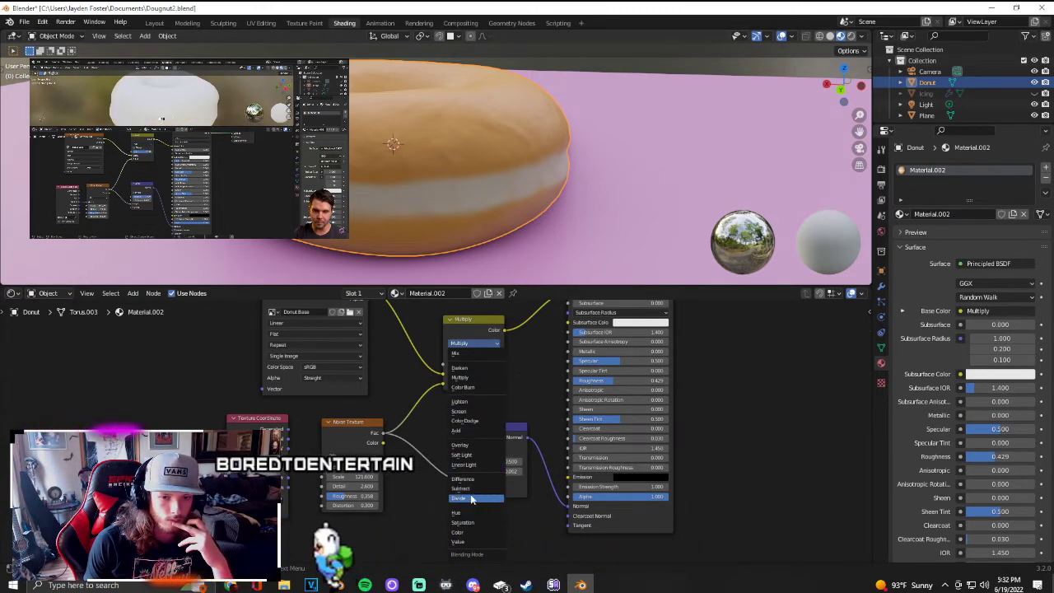
click(470, 445)
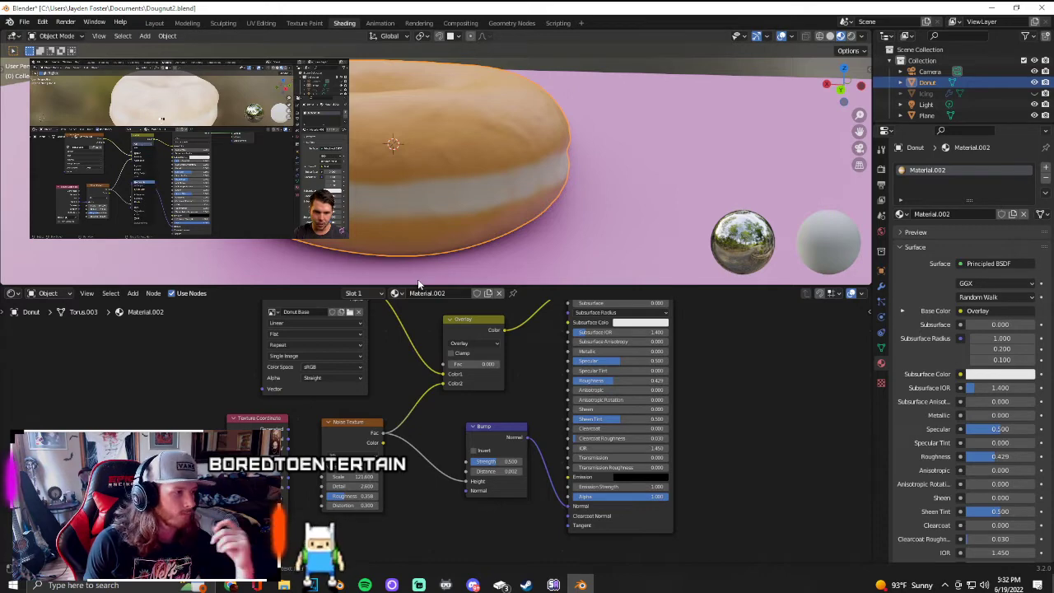
middle_drag(418, 279, 420, 126)
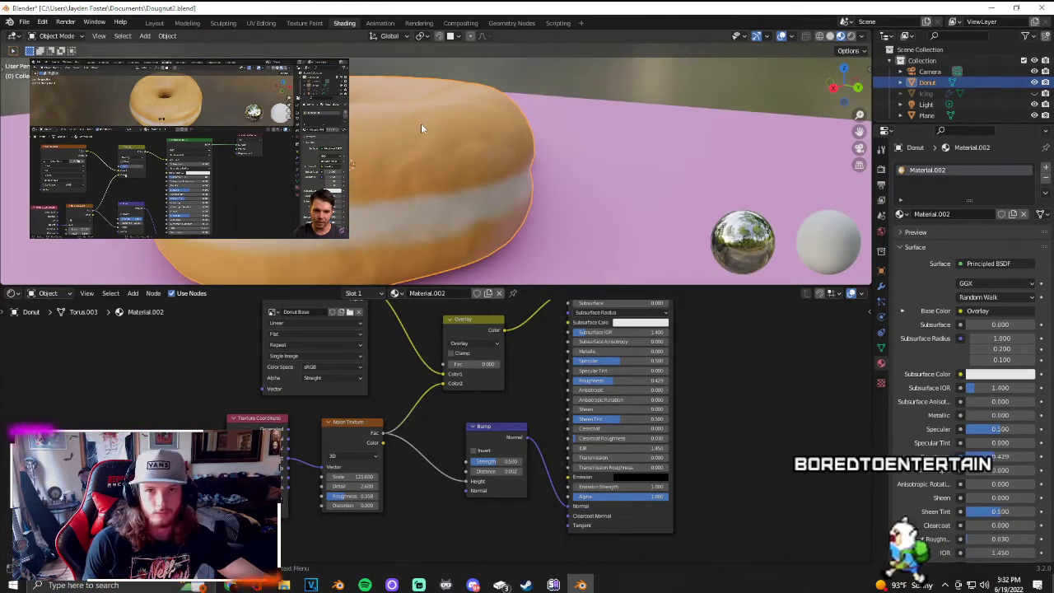
Step: Examine the donut in rendered shading, return to material preview, and inspect it from above and from the side
click(851, 36)
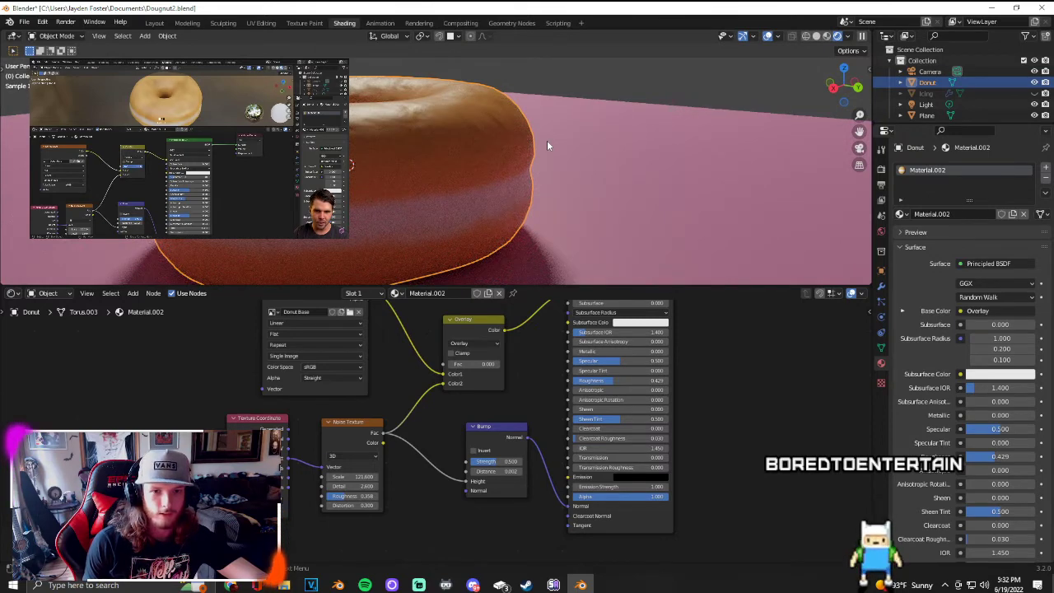
middle_drag(547, 146, 535, 168)
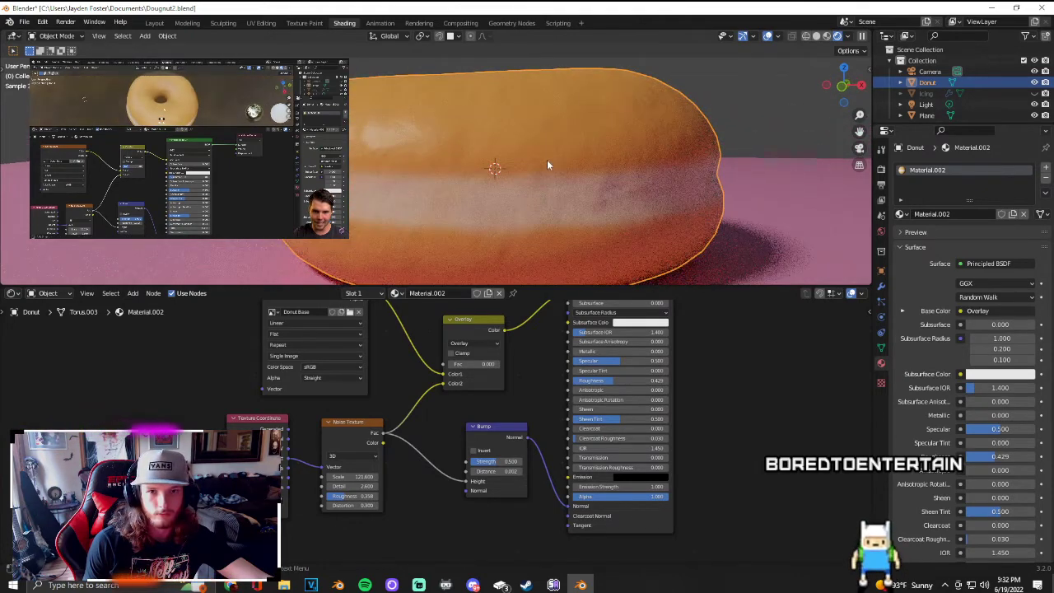
click(827, 39)
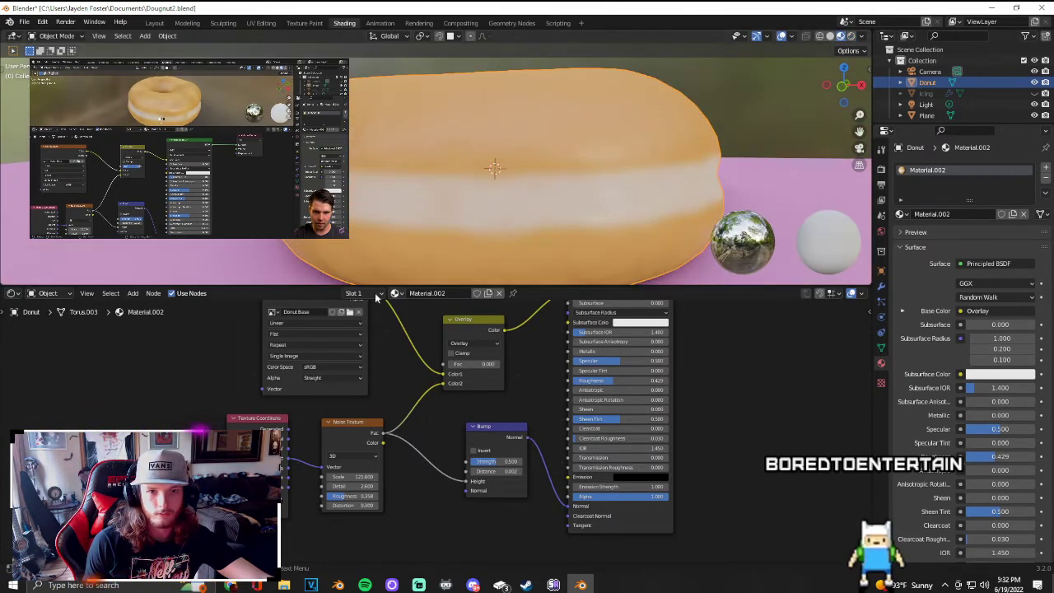
middle_drag(533, 178, 408, 219)
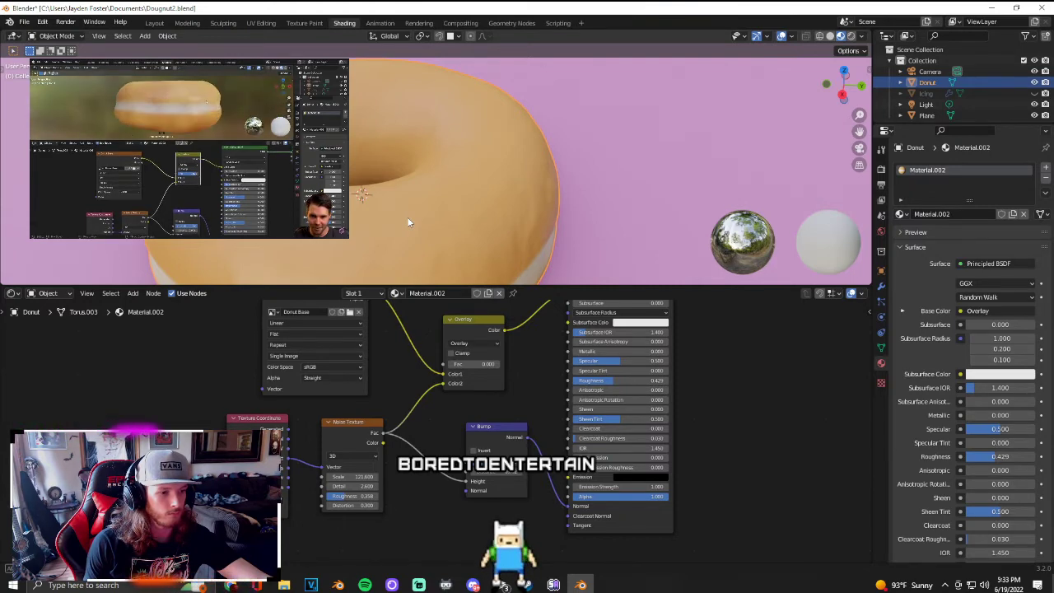
scroll(406, 216, down, 1)
scroll(407, 216, down, 2)
middle_drag(405, 217, 529, 223)
scroll(441, 205, up, 3)
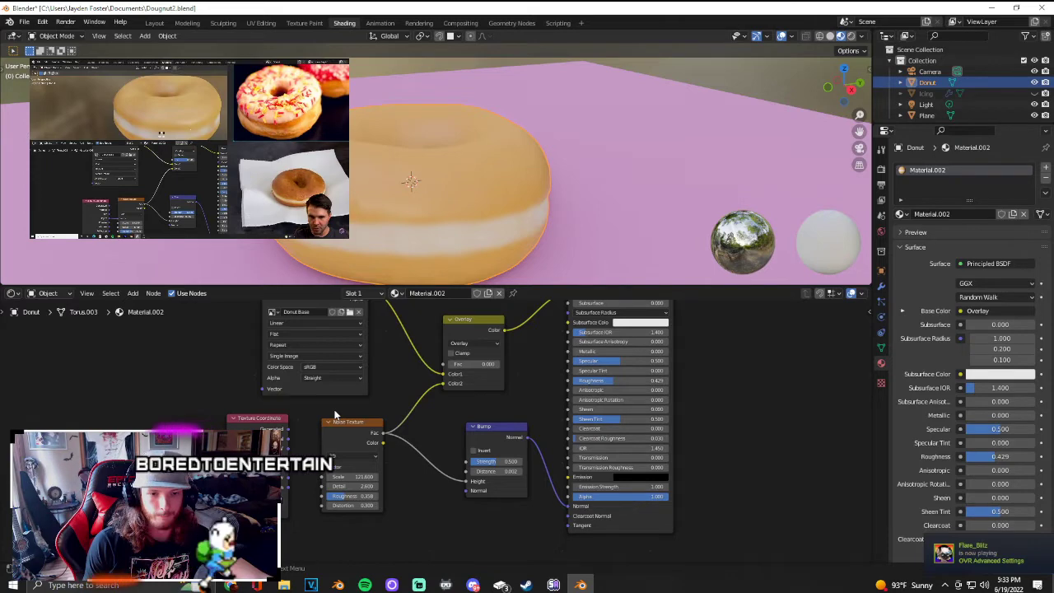
Step: Try driving the Principled BSDF's Metallic input with the Noise Texture's Fac, inspect the donut, and disconnect that link
middle_drag(403, 408, 406, 447)
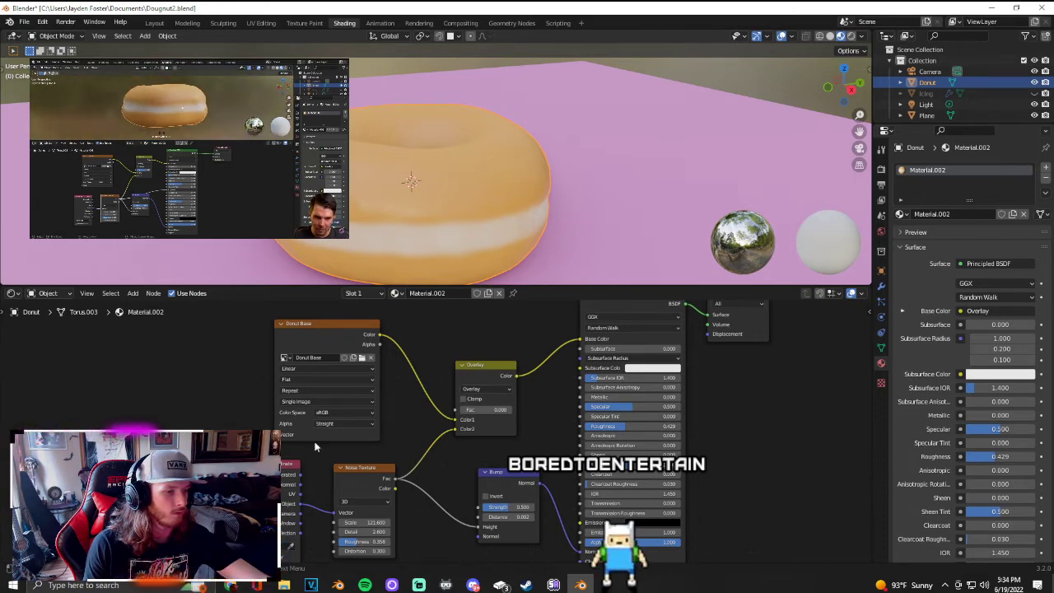
mouse_move(223, 198)
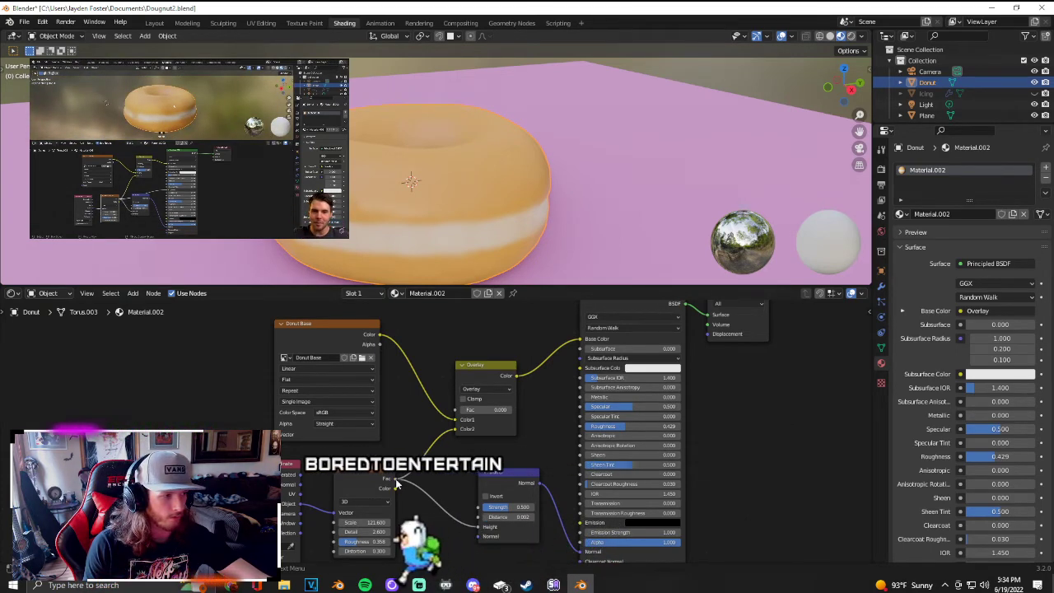
drag(396, 483, 590, 401)
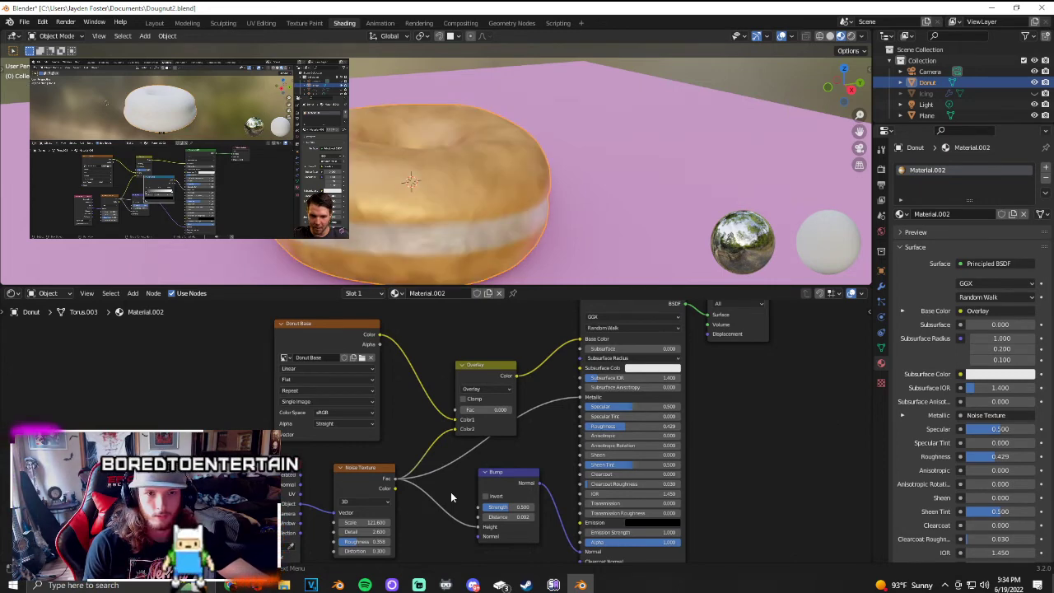
middle_drag(519, 240, 452, 234)
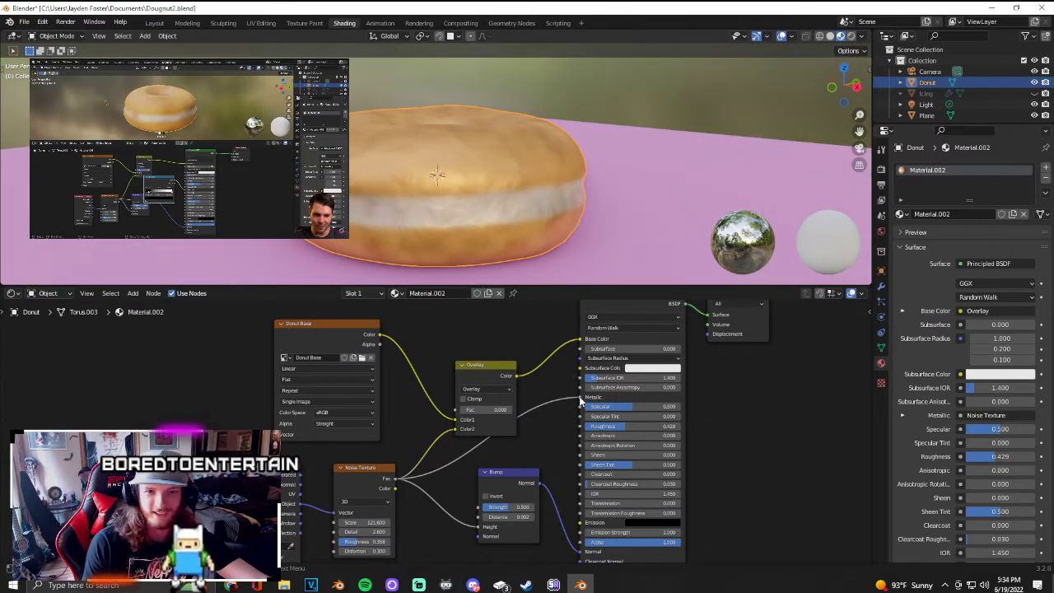
drag(561, 404, 561, 406)
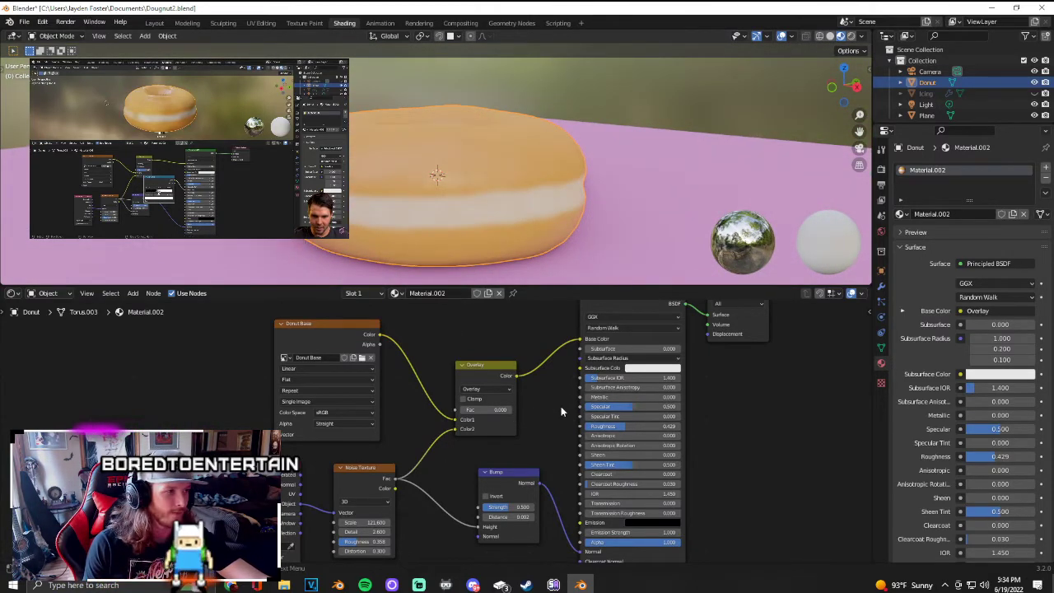